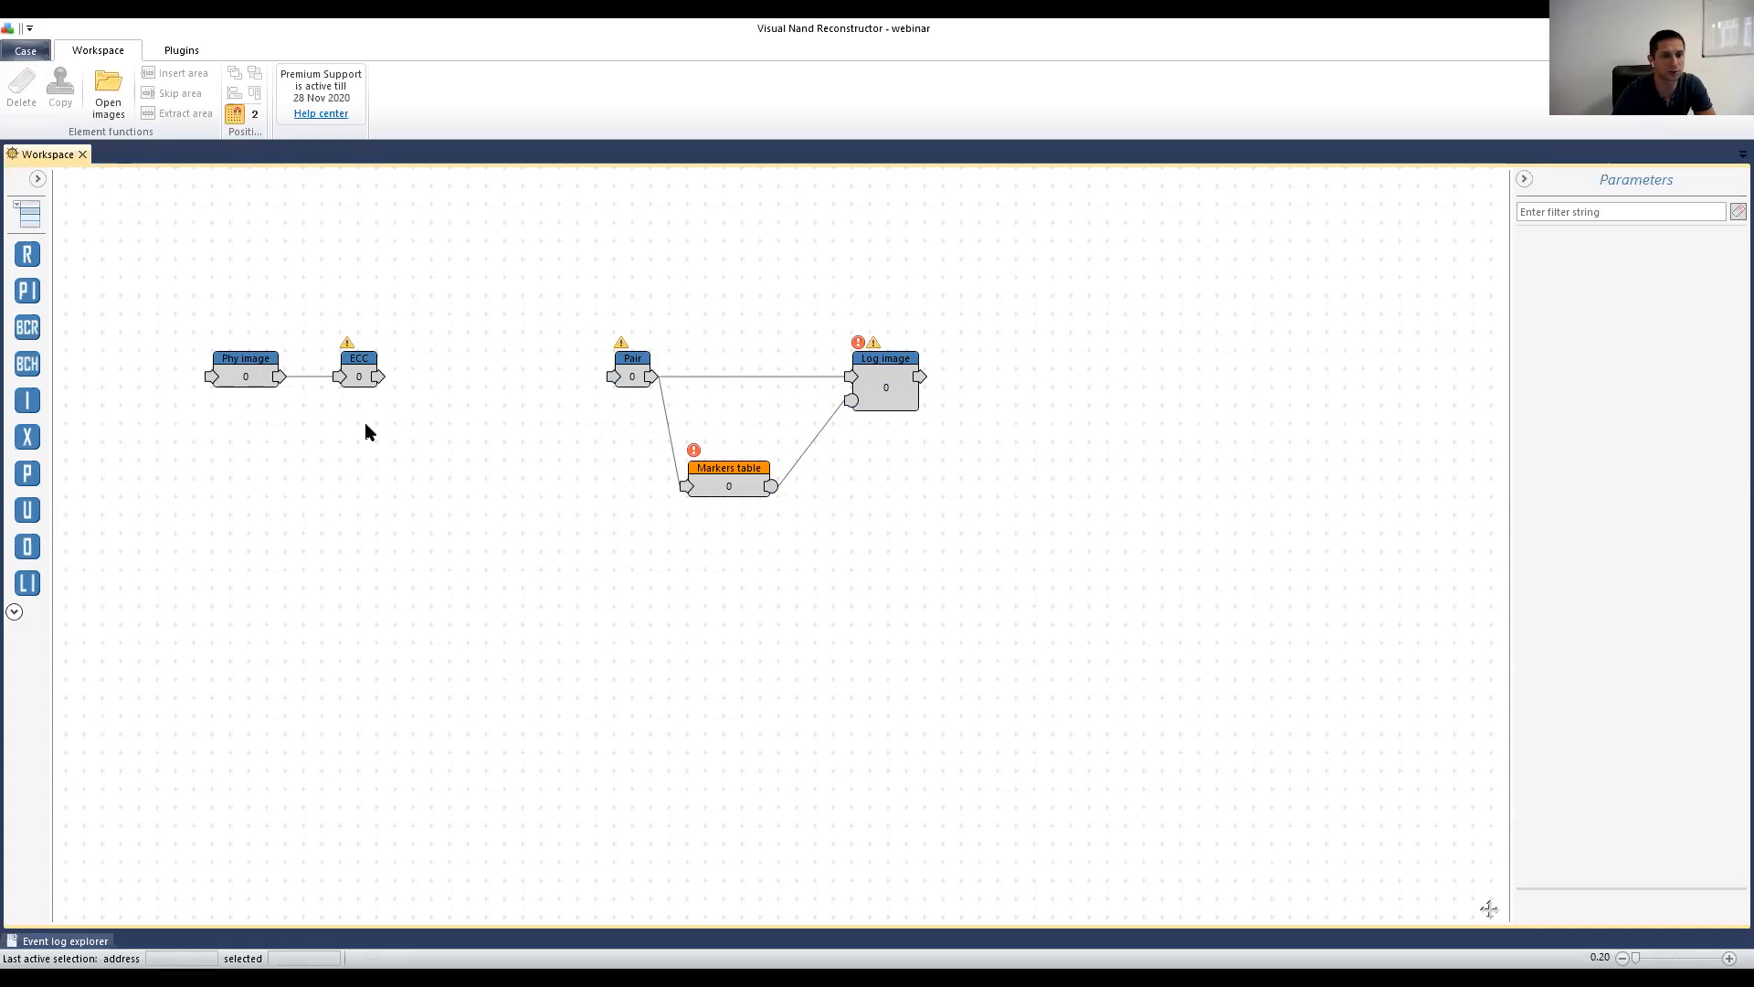
# Step: Select the ECC node and open the XOR analyzer on its data
pyautogui.click(362, 375)
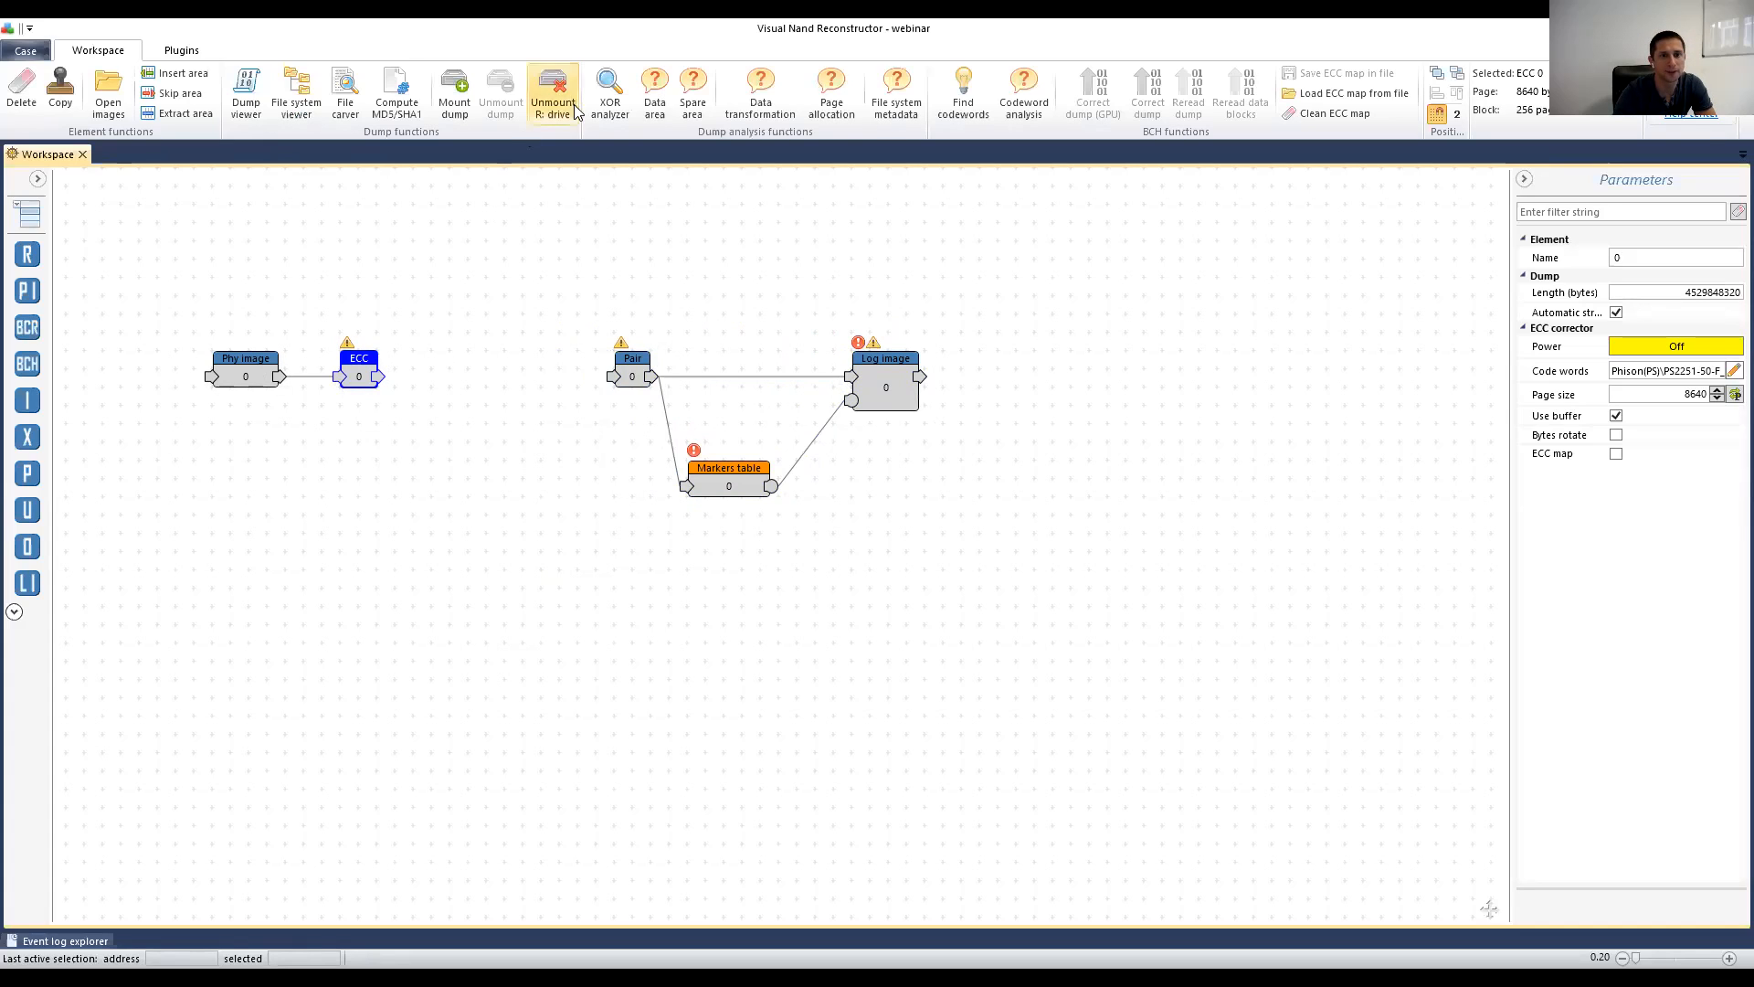
pyautogui.click(602, 104)
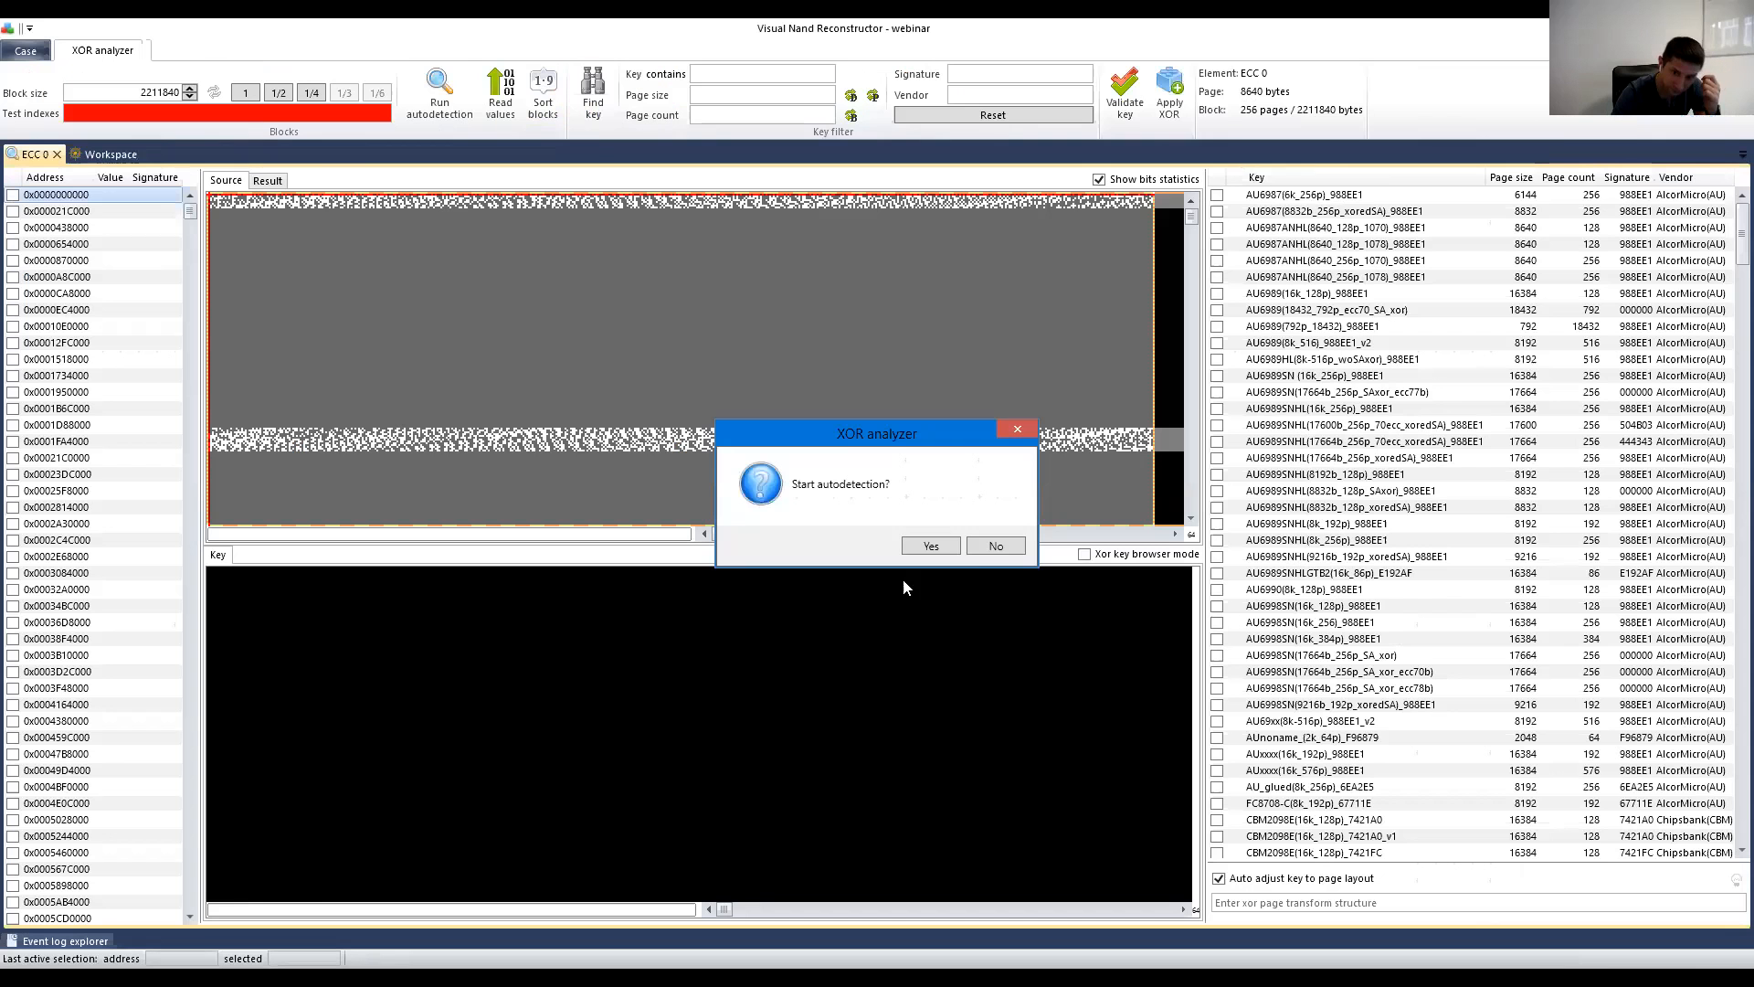
# Step: Confirm XOR autodetection and, once it finishes, switch to the Source view
pyautogui.click(943, 544)
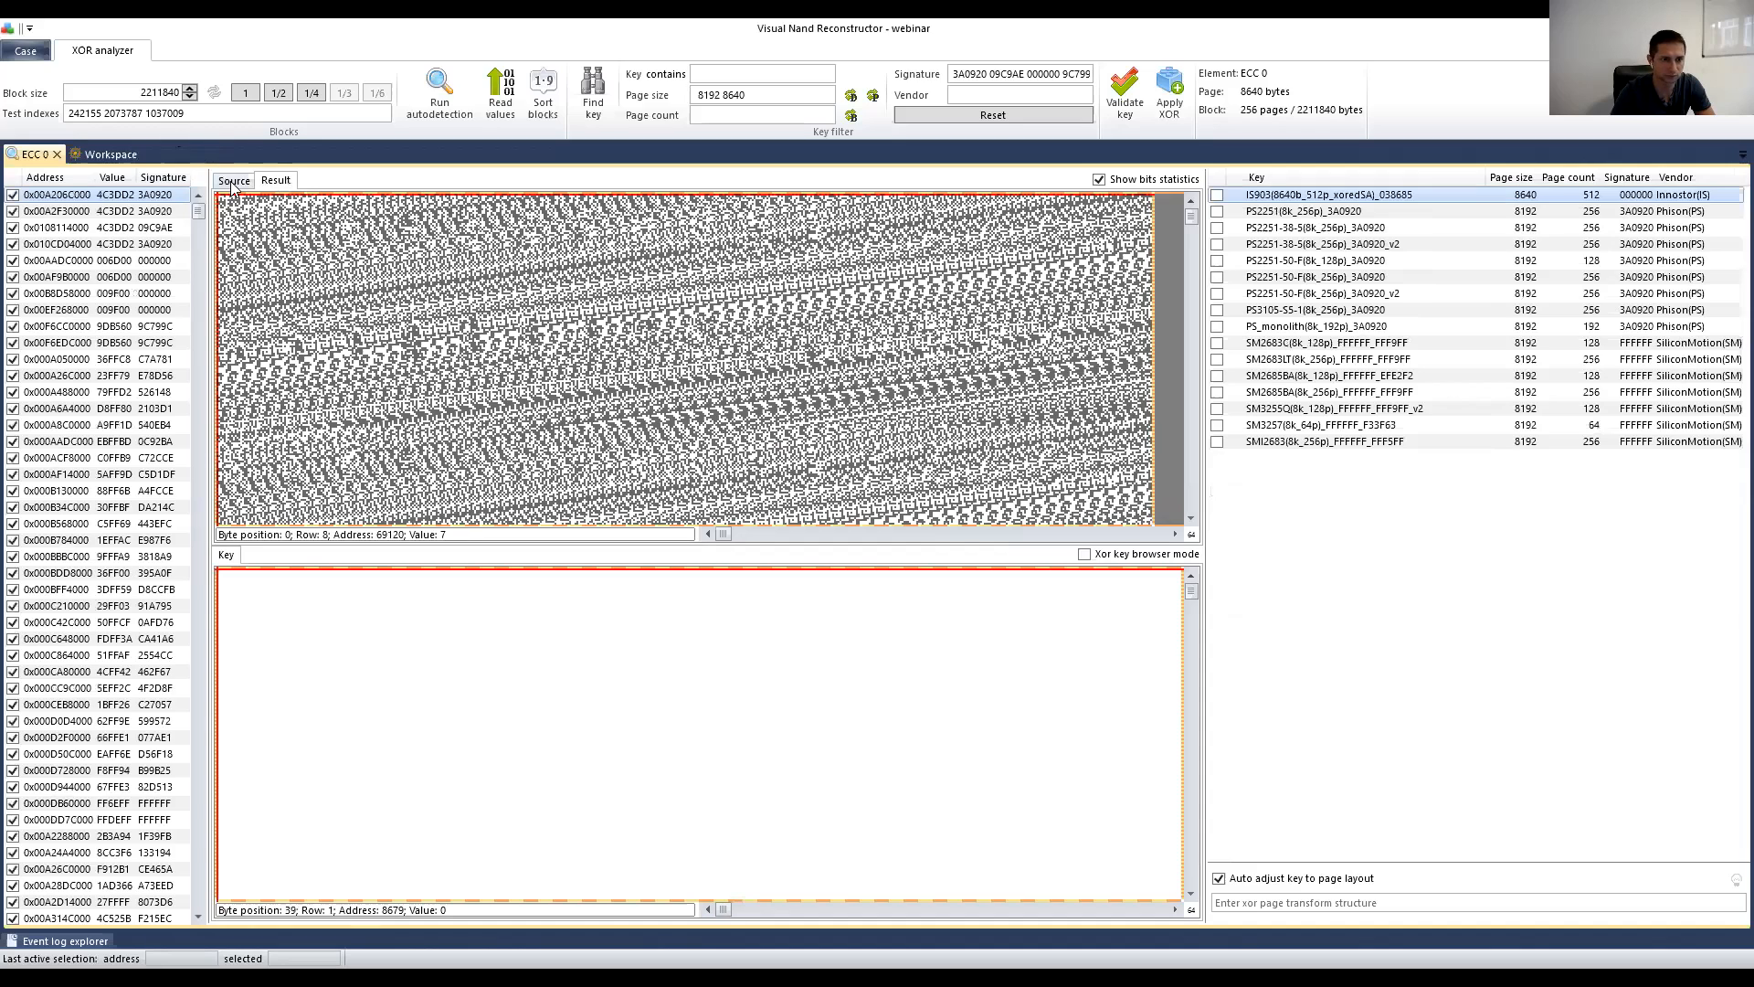
pyautogui.click(232, 182)
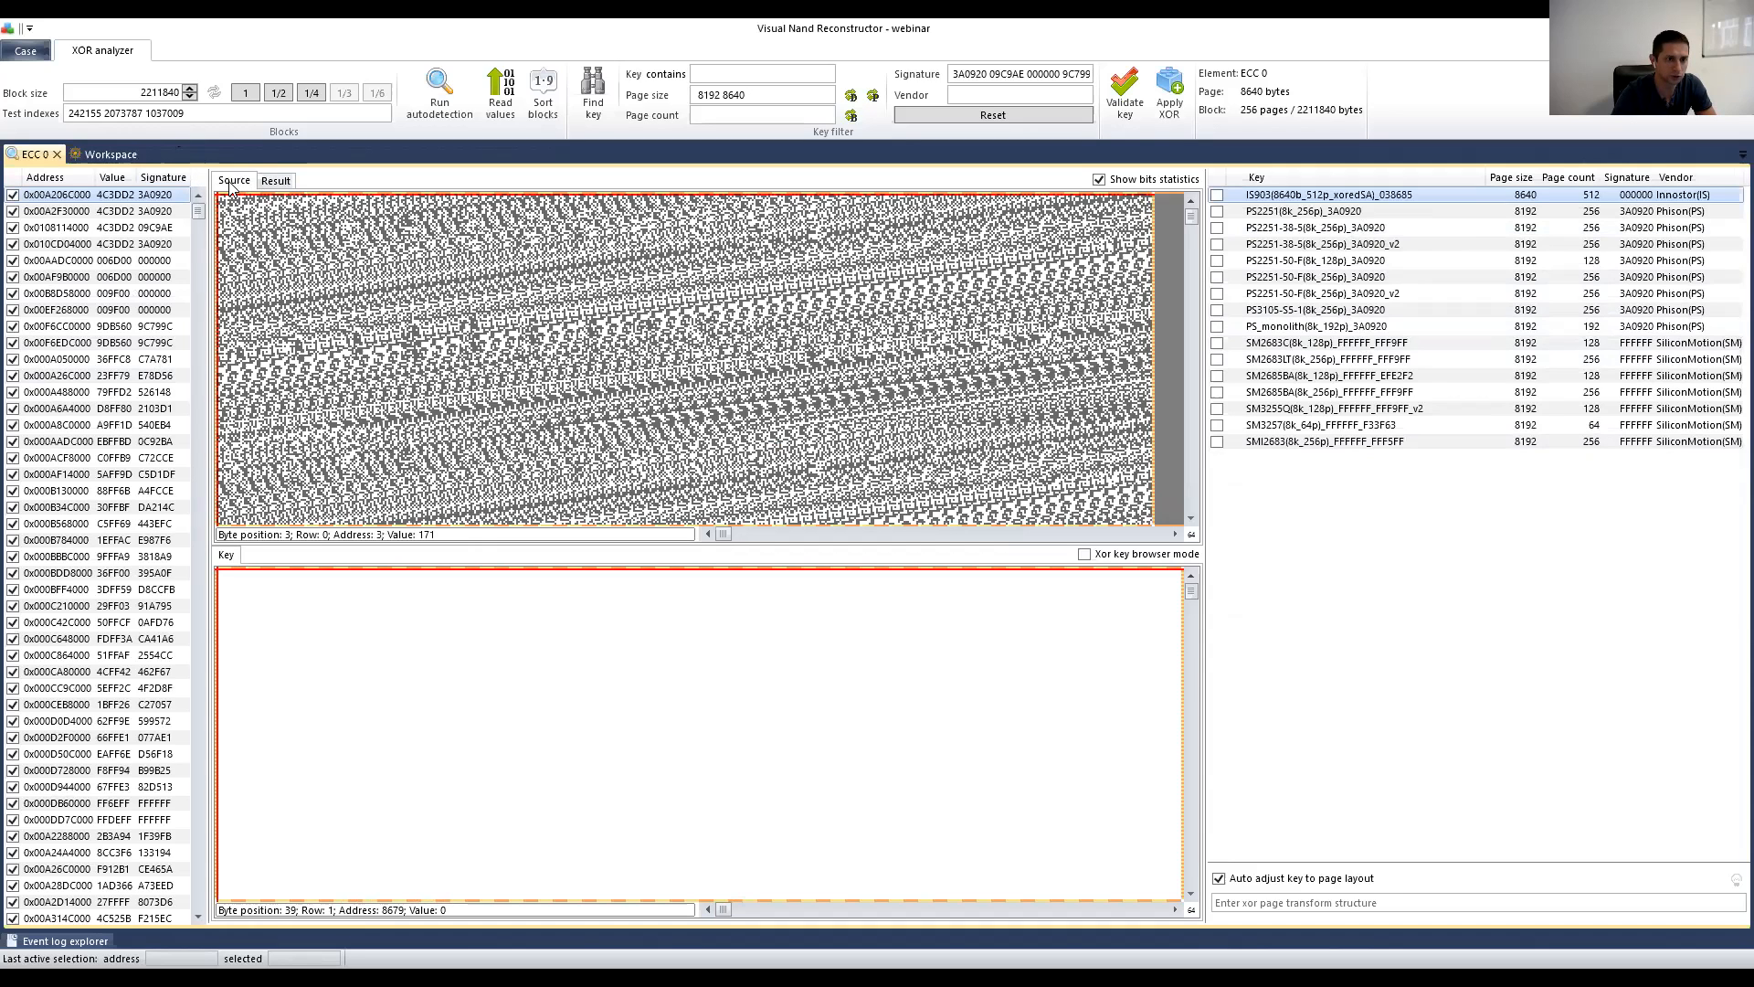
# Step: Mark points in the source bitmap, placing the marker at row 200
pyautogui.click(549, 394)
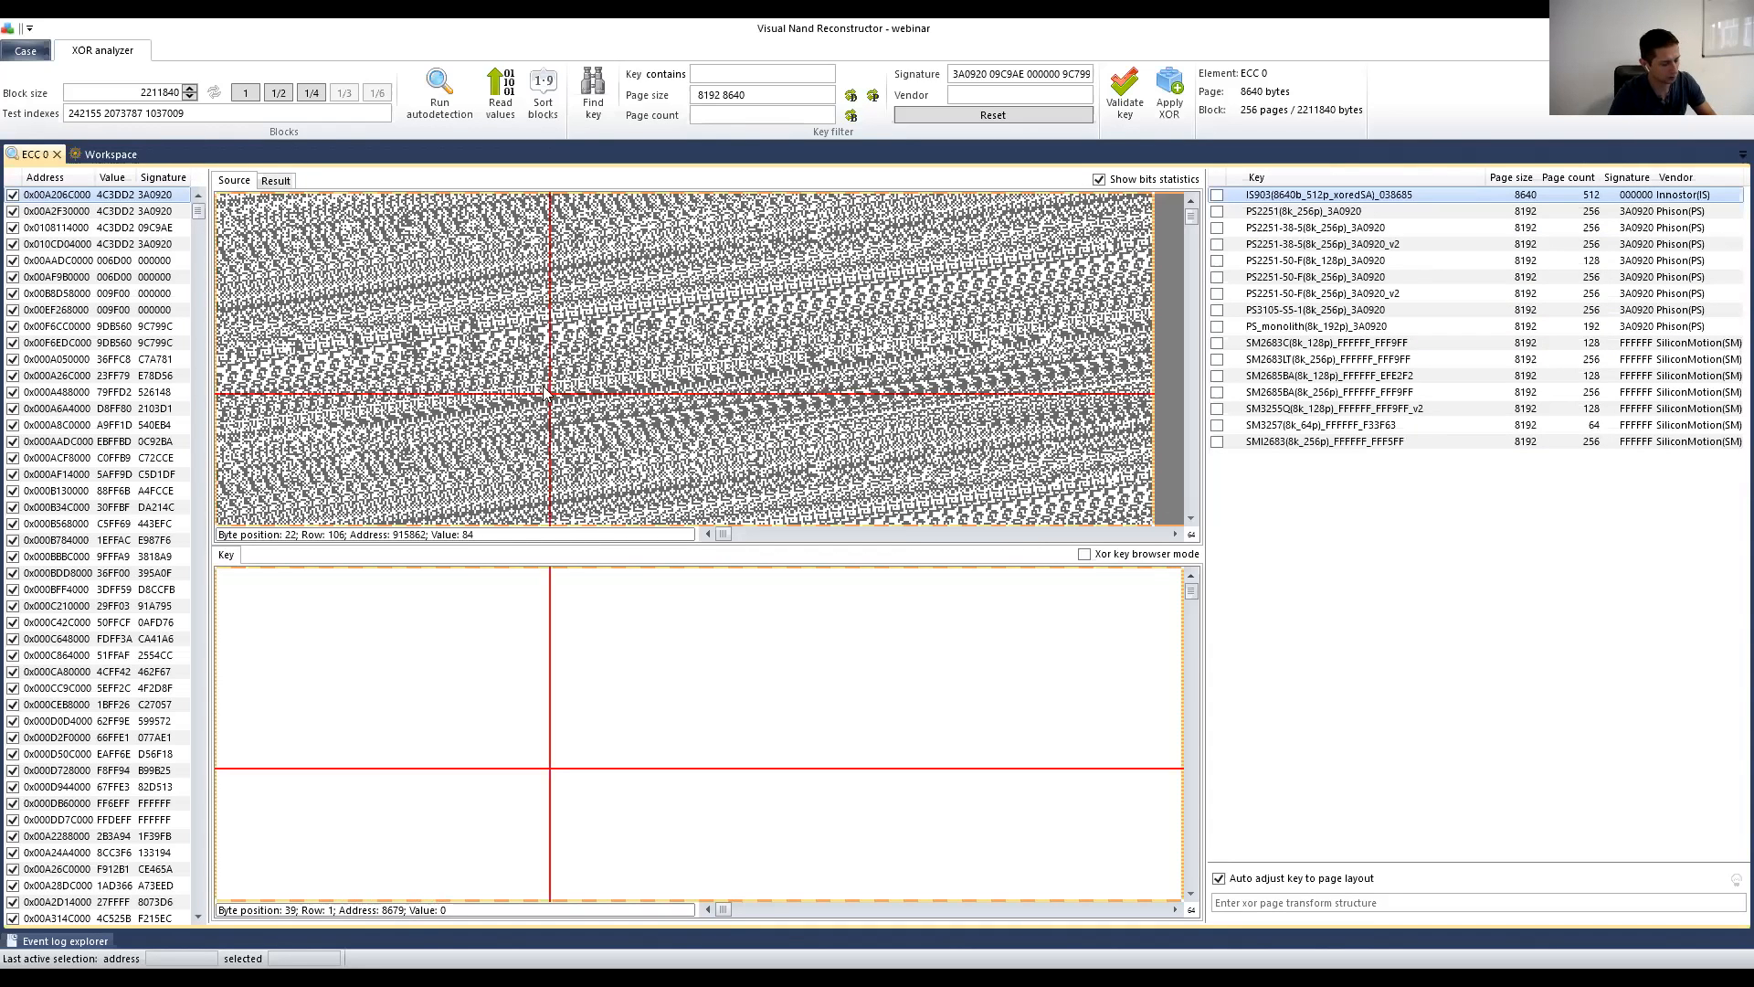
pyautogui.scroll(-1, 543, 386)
pyautogui.click(496, 238)
pyautogui.scroll(-1, 466, 342)
pyautogui.click(402, 334)
pyautogui.click(525, 375)
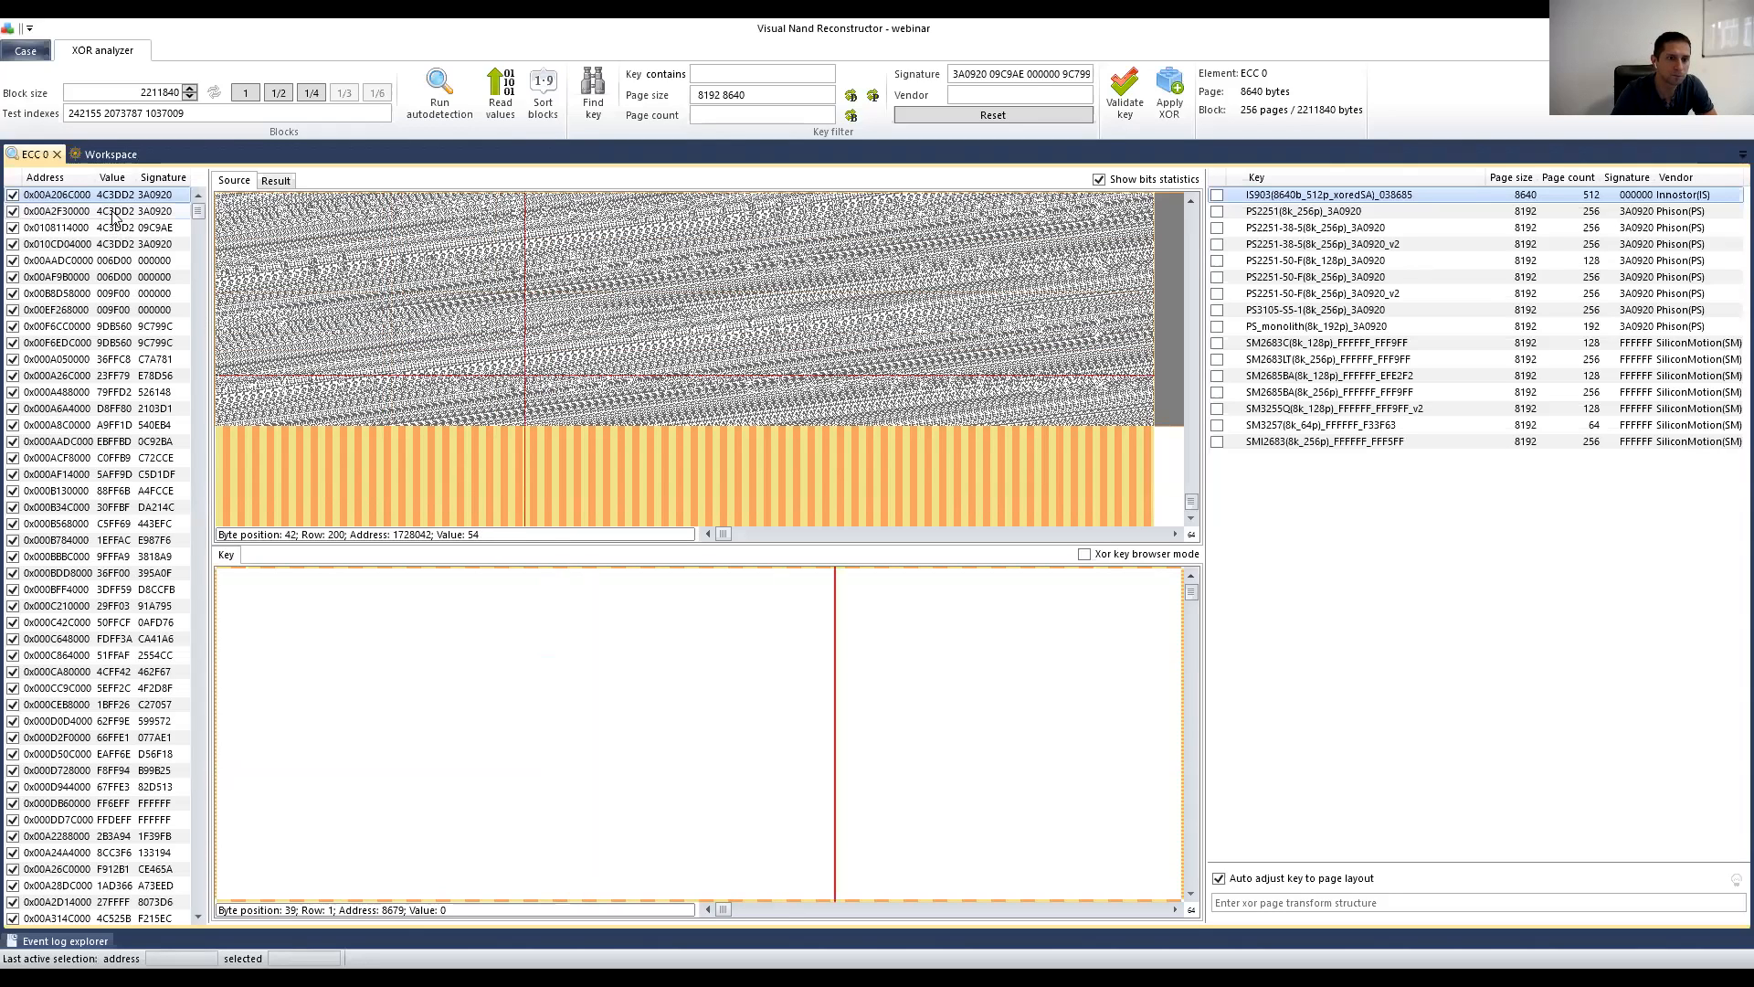
# Step: Browse block patterns from 0x000C210000 to 0x000D944000 and back up to 0x000ACF8000
pyautogui.click(106, 343)
pyautogui.click(111, 513)
pyautogui.click(127, 604)
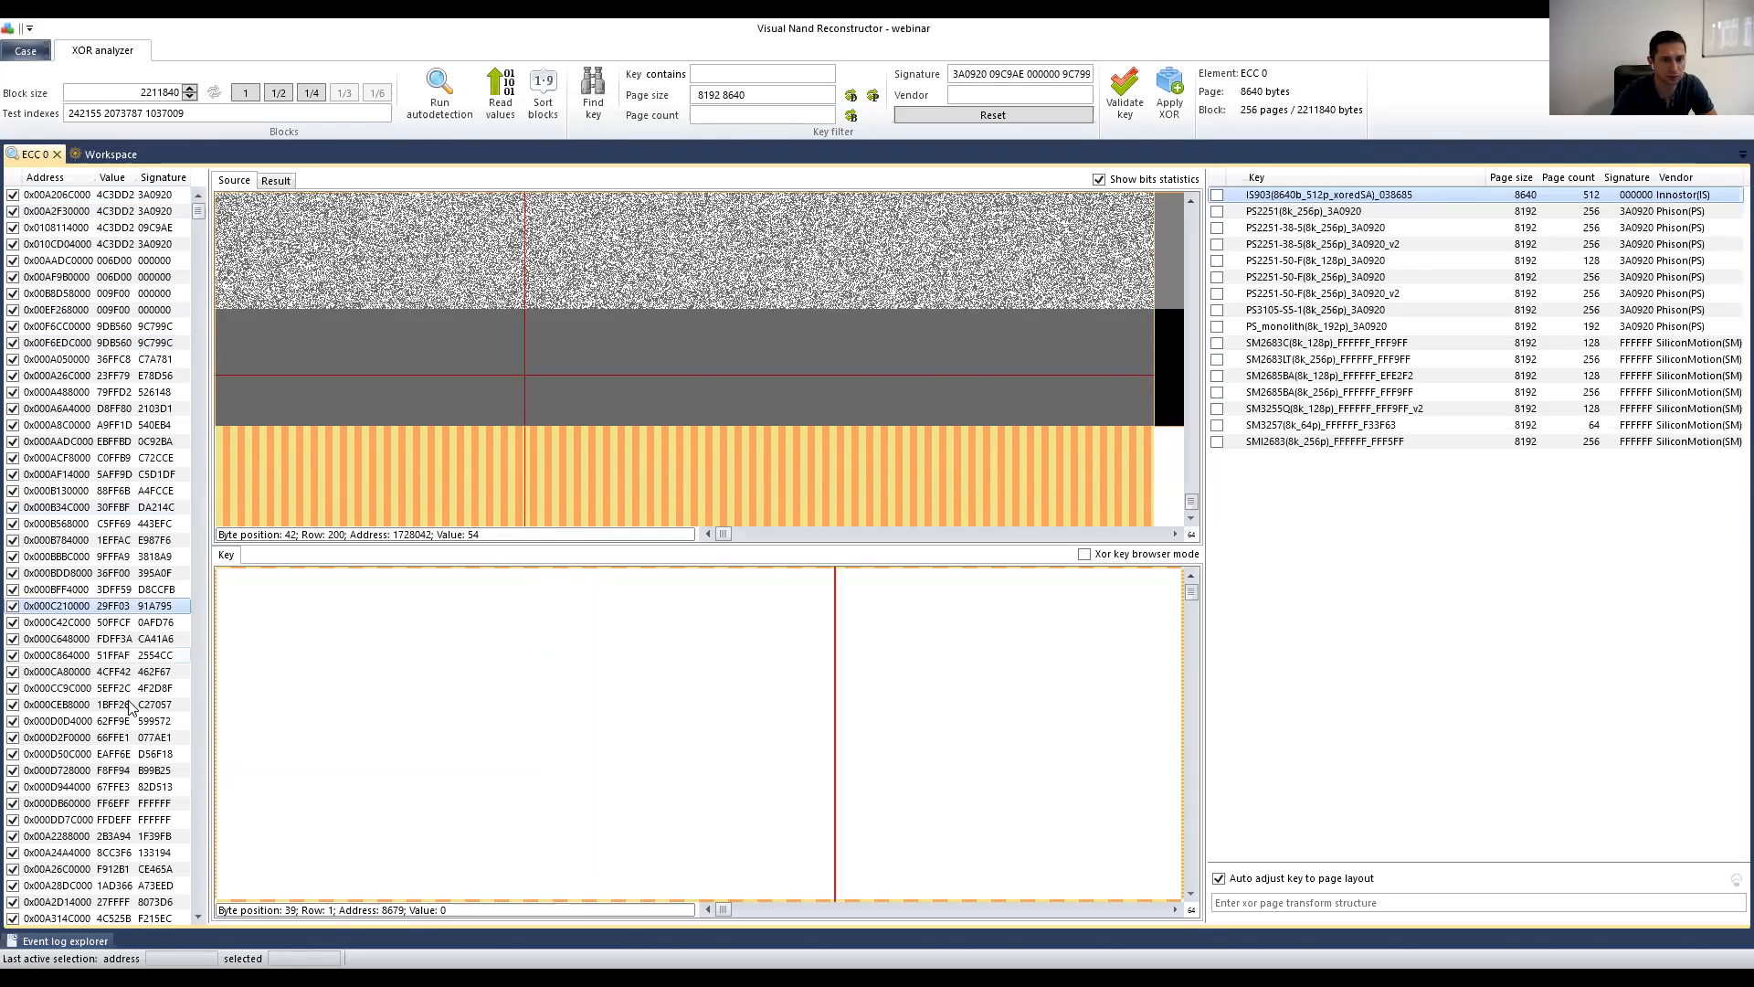
pyautogui.click(129, 656)
pyautogui.click(130, 737)
pyautogui.click(126, 787)
pyautogui.click(108, 656)
pyautogui.click(101, 625)
pyautogui.click(87, 589)
pyautogui.click(80, 508)
pyautogui.click(81, 459)
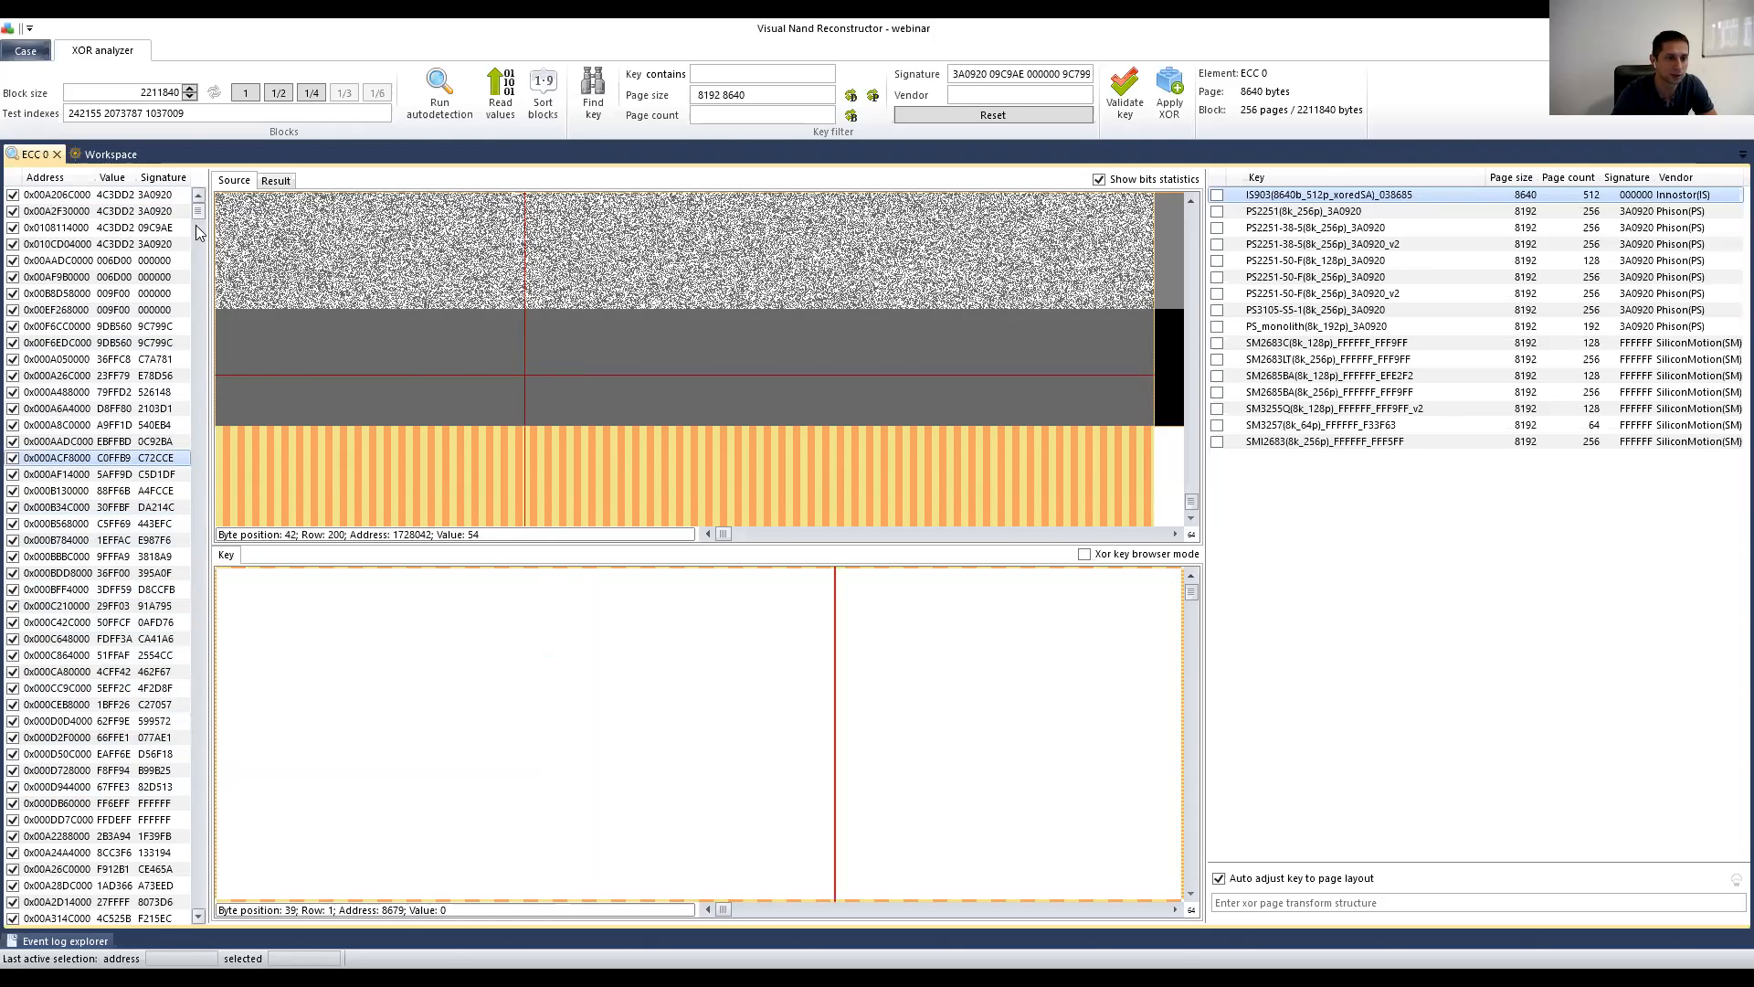
# Step: Inspect blocks further down the list, including 0x00B80B0000, 0x00B5EF0000 and 0x00B9190000
pyautogui.moveTo(197, 217); pyautogui.dragTo(194, 267)
pyautogui.click(120, 608)
pyautogui.click(134, 676)
pyautogui.click(127, 576)
pyautogui.click(122, 487)
pyautogui.click(115, 425)
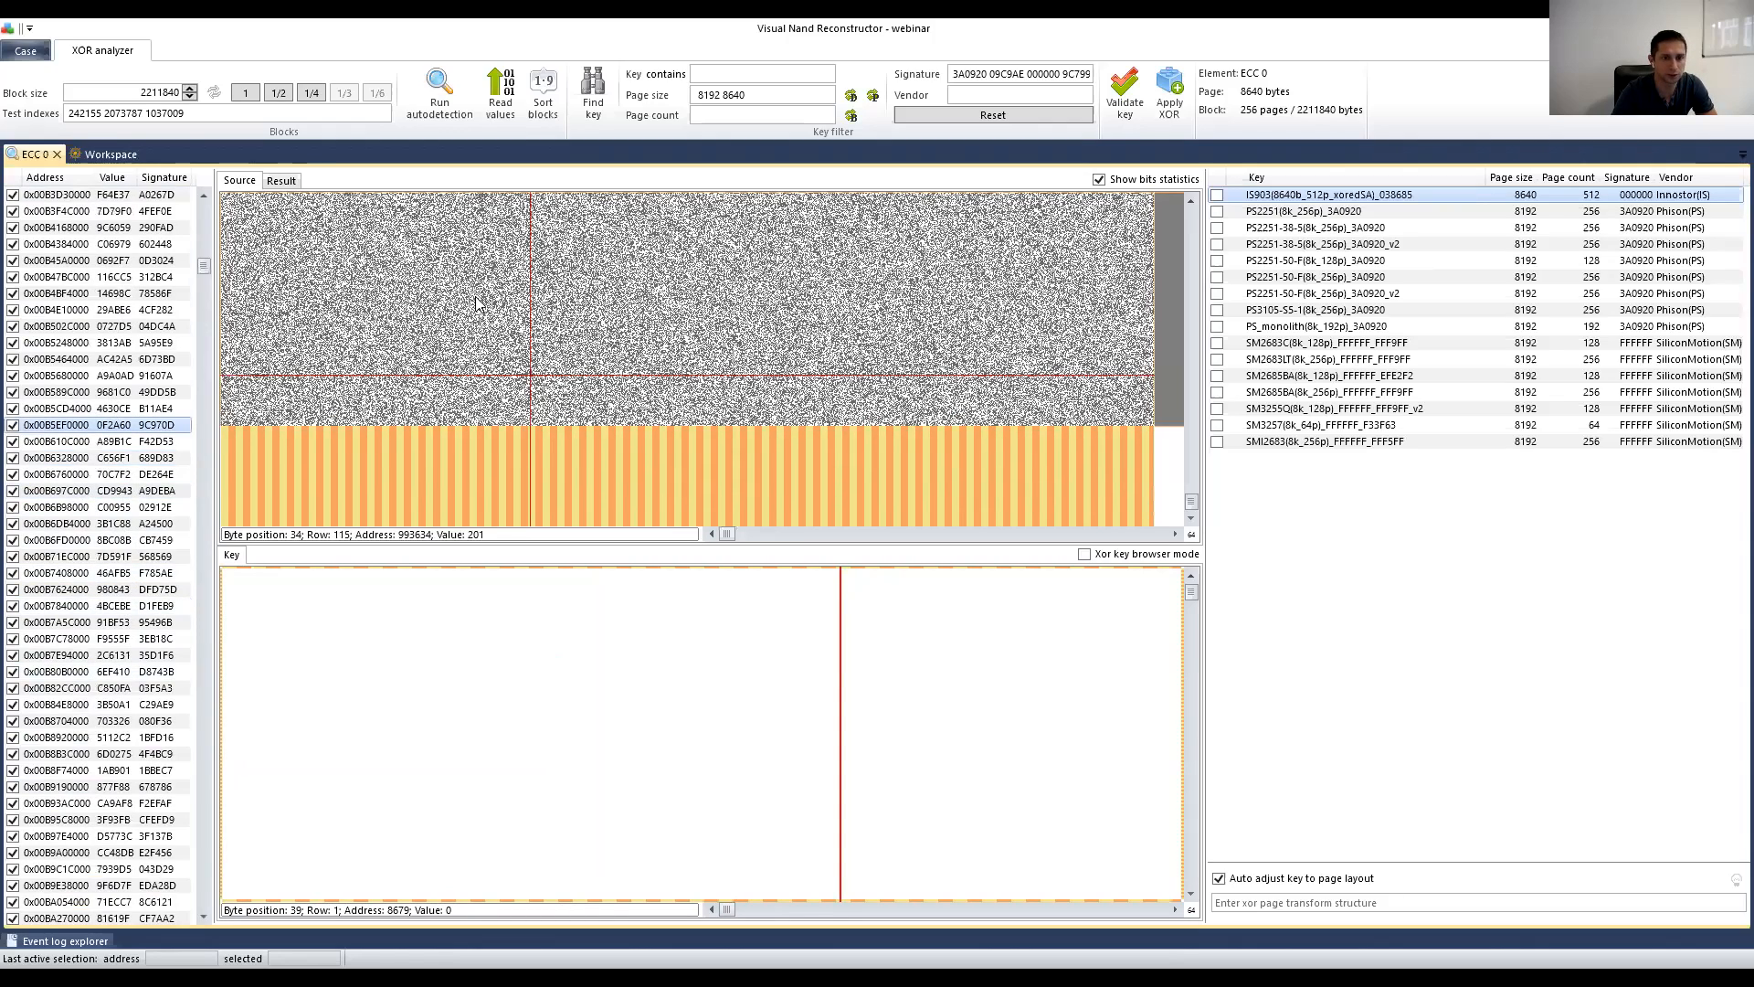
pyautogui.click(100, 721)
pyautogui.click(121, 787)
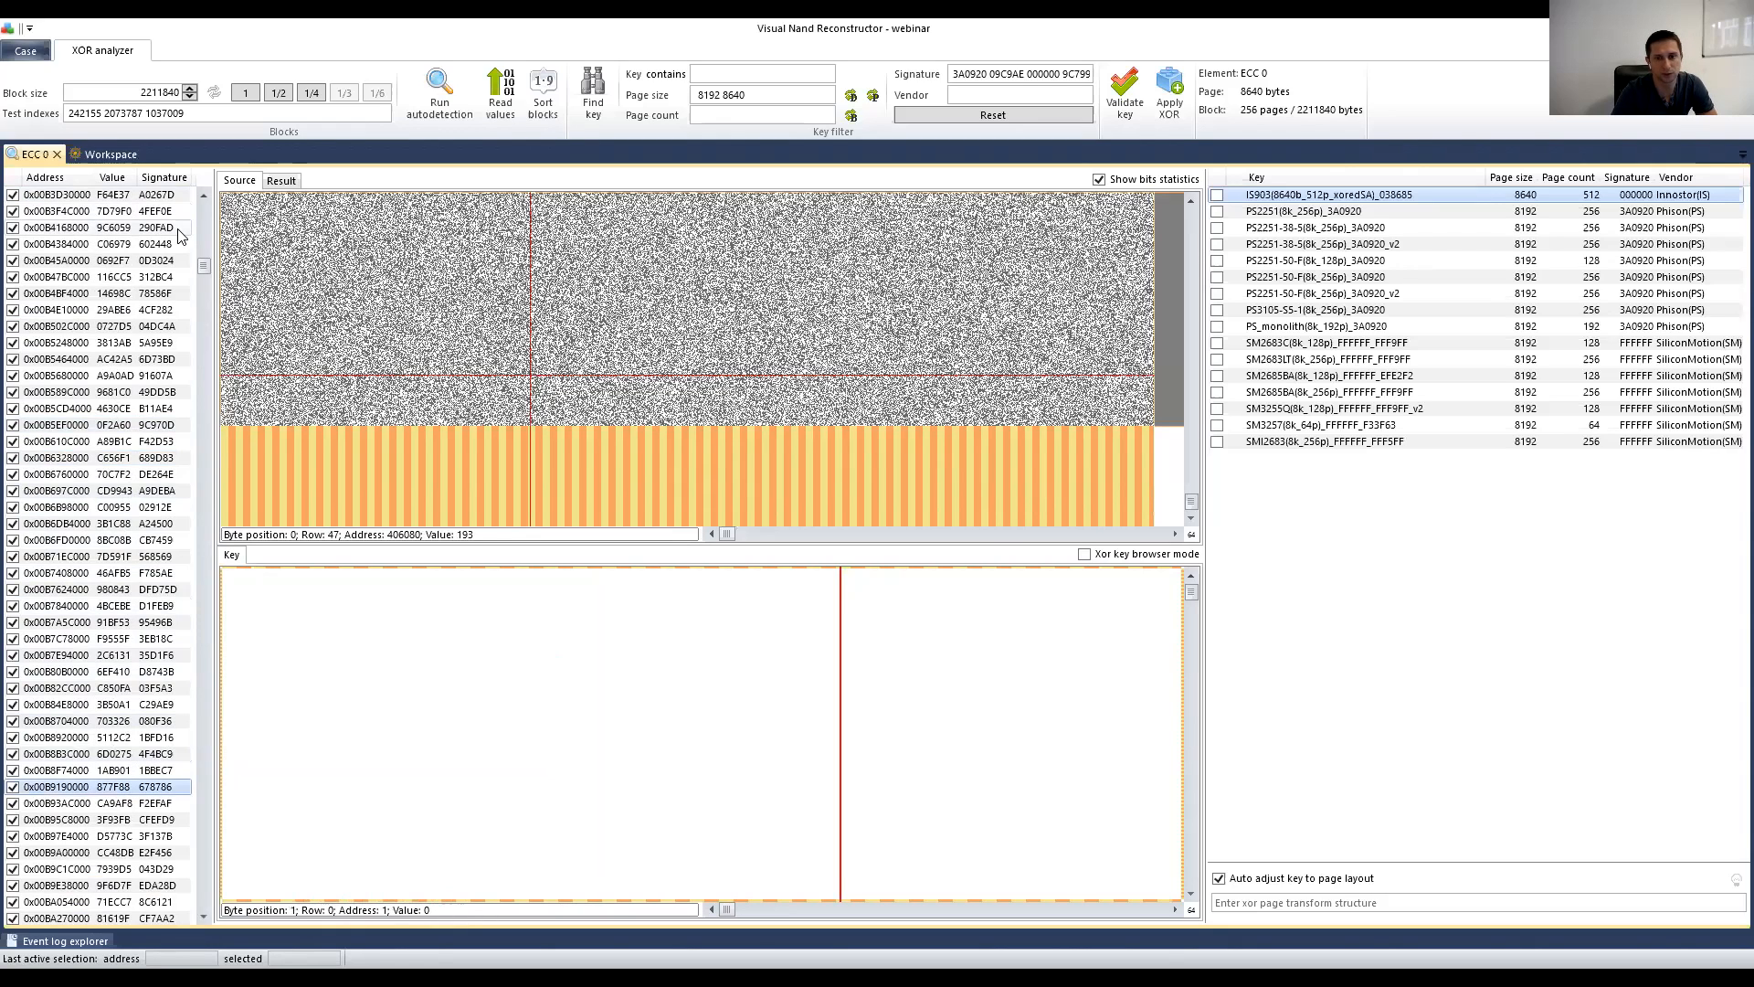
# Step: Compare the bit patterns of the first two blocks, 0x00A206C000 and 0x00A2F30000
pyautogui.moveTo(203, 264); pyautogui.dragTo(203, 198)
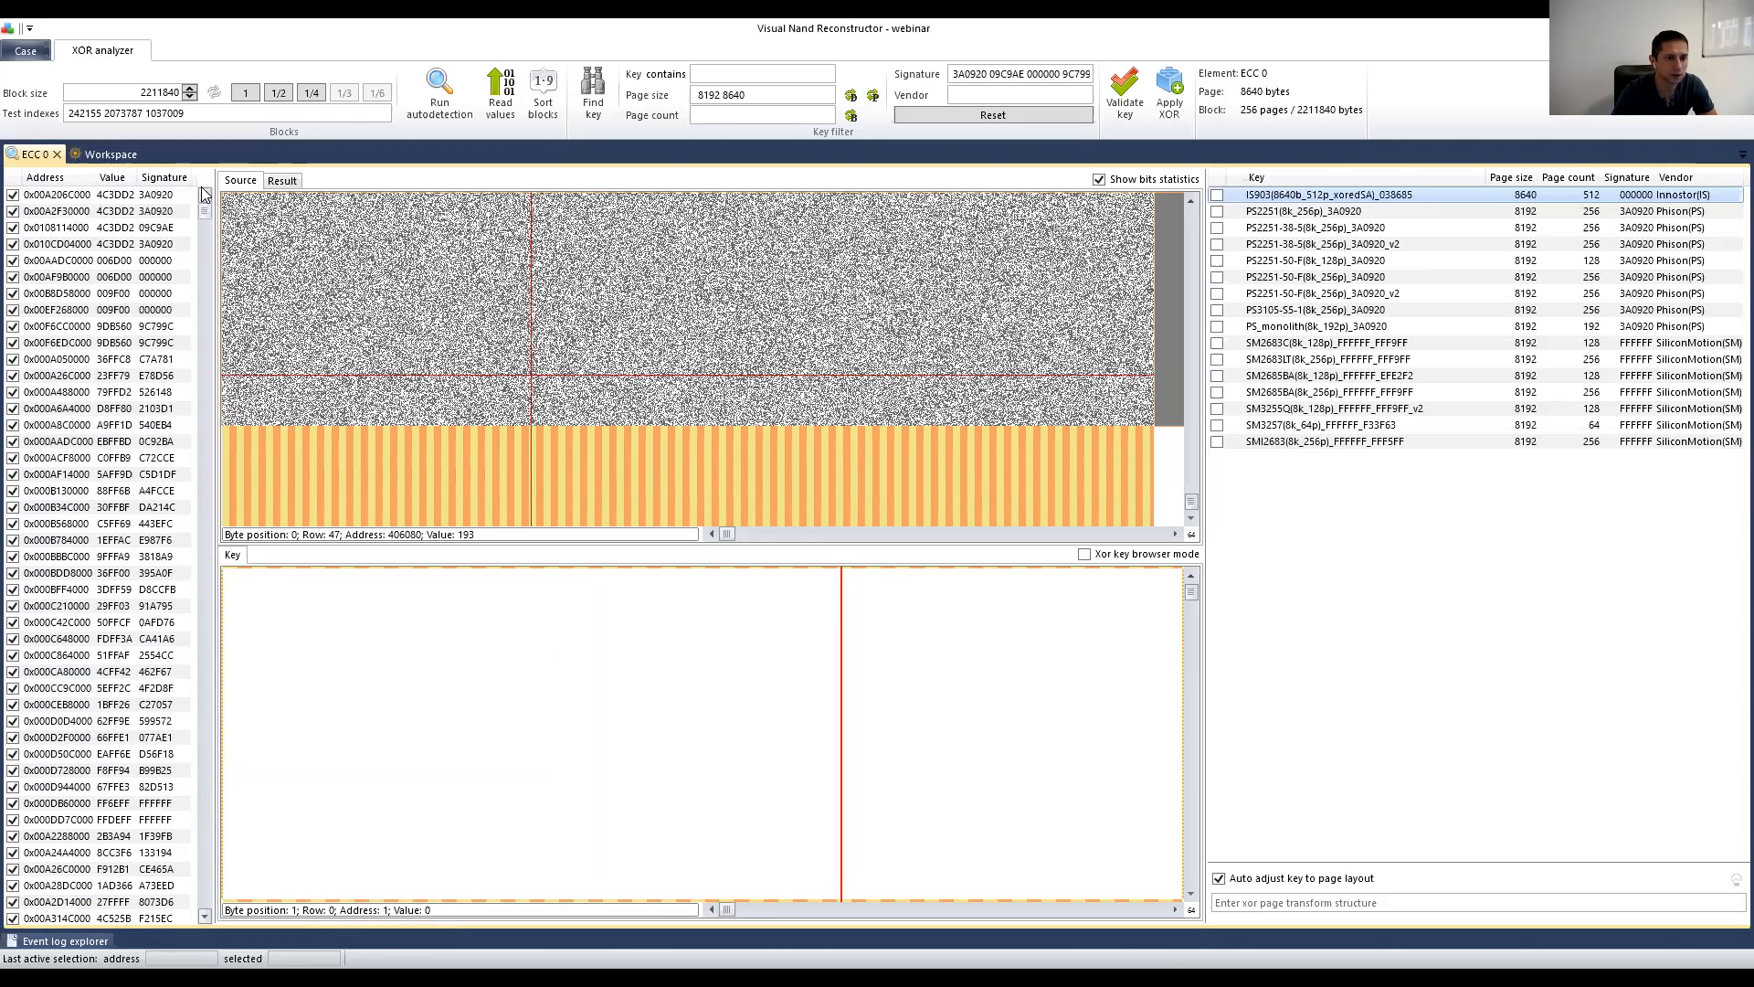
pyautogui.click(105, 197)
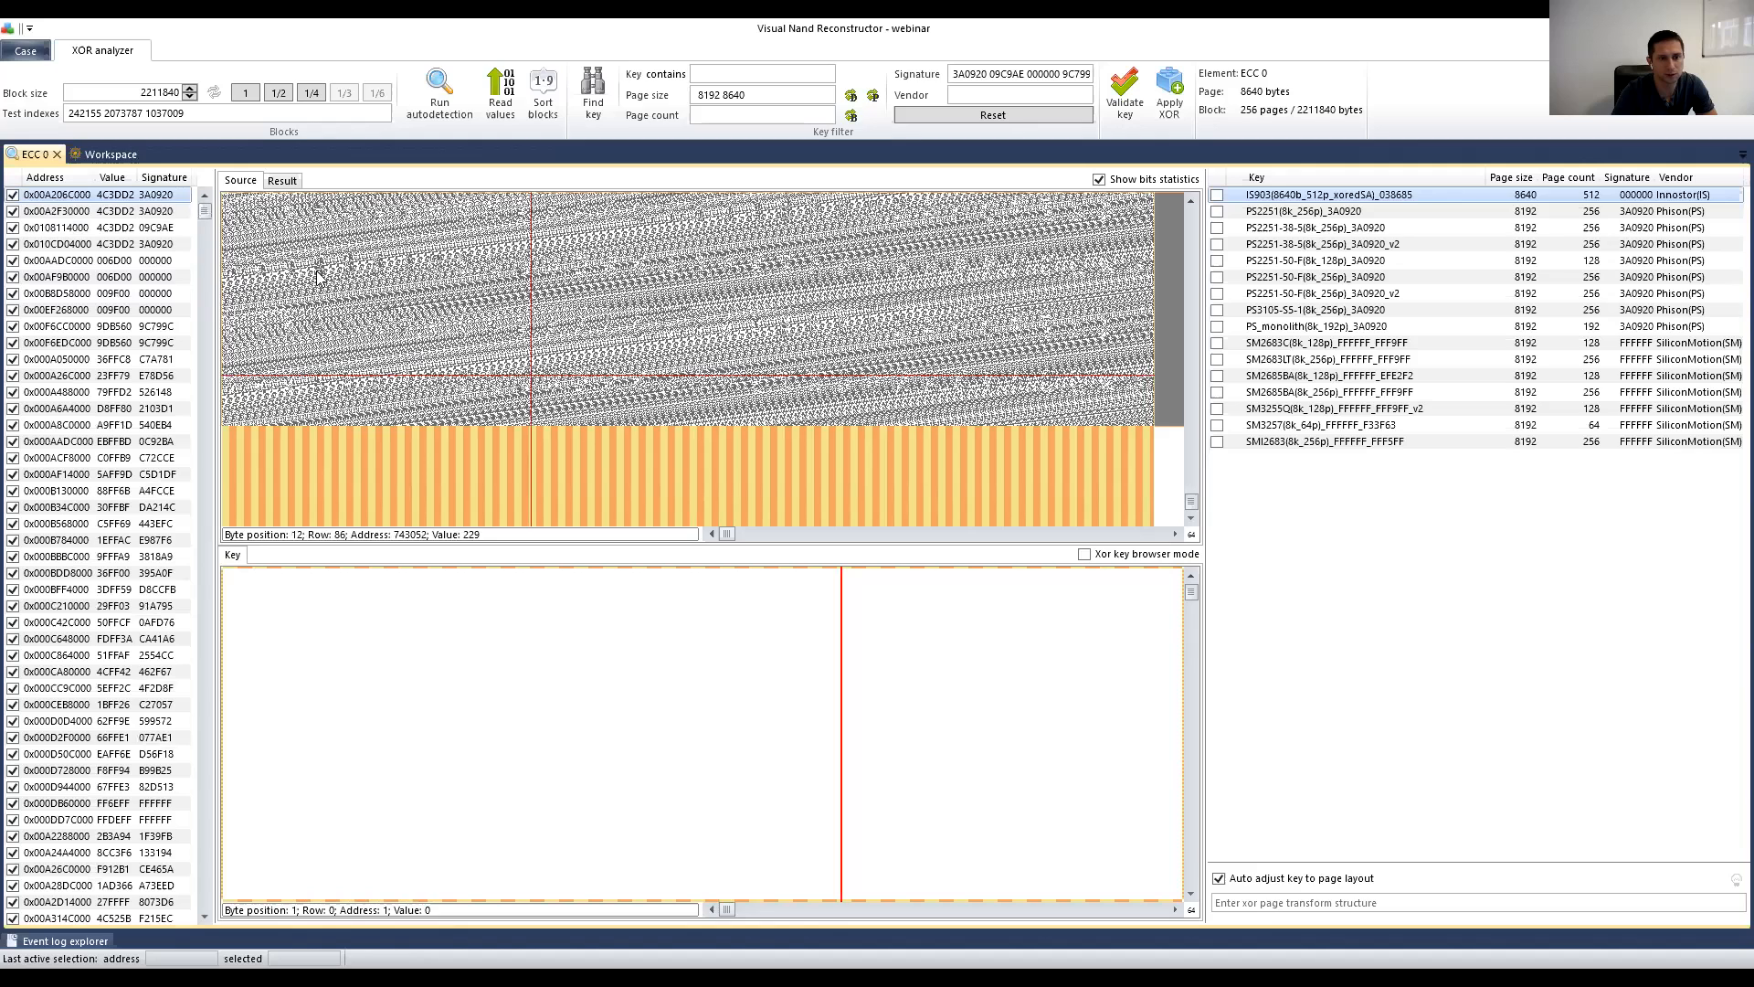
pyautogui.click(108, 217)
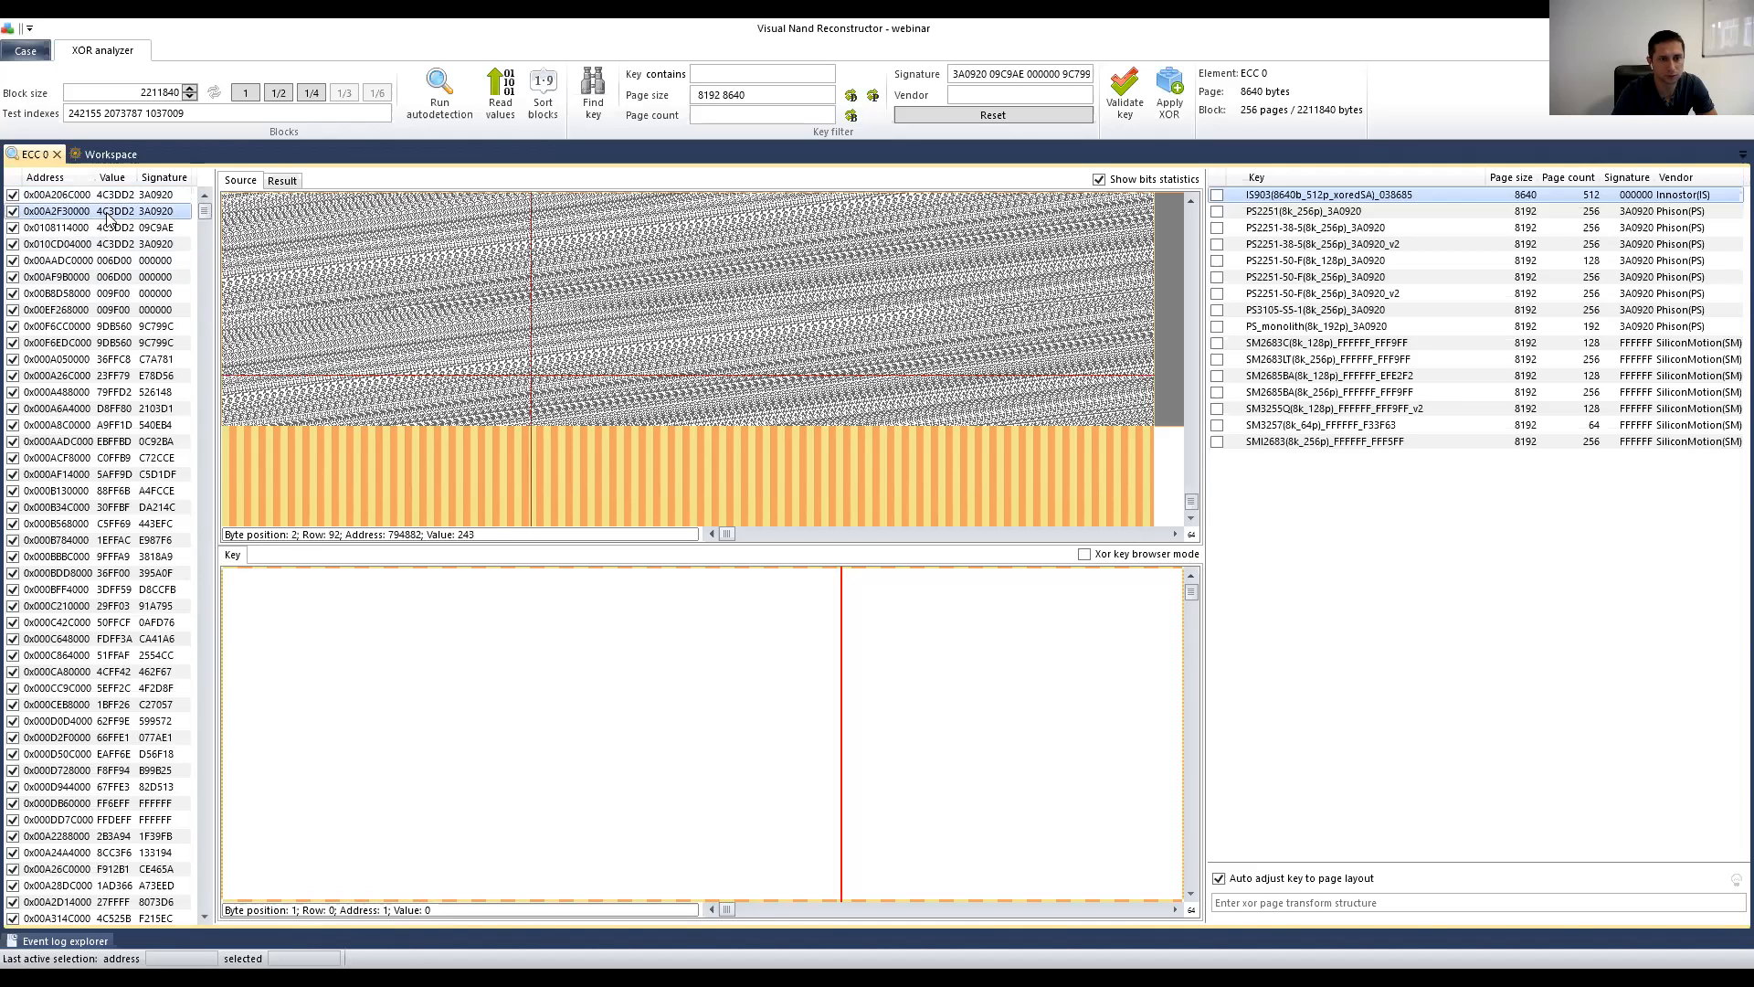
pyautogui.press('Up')
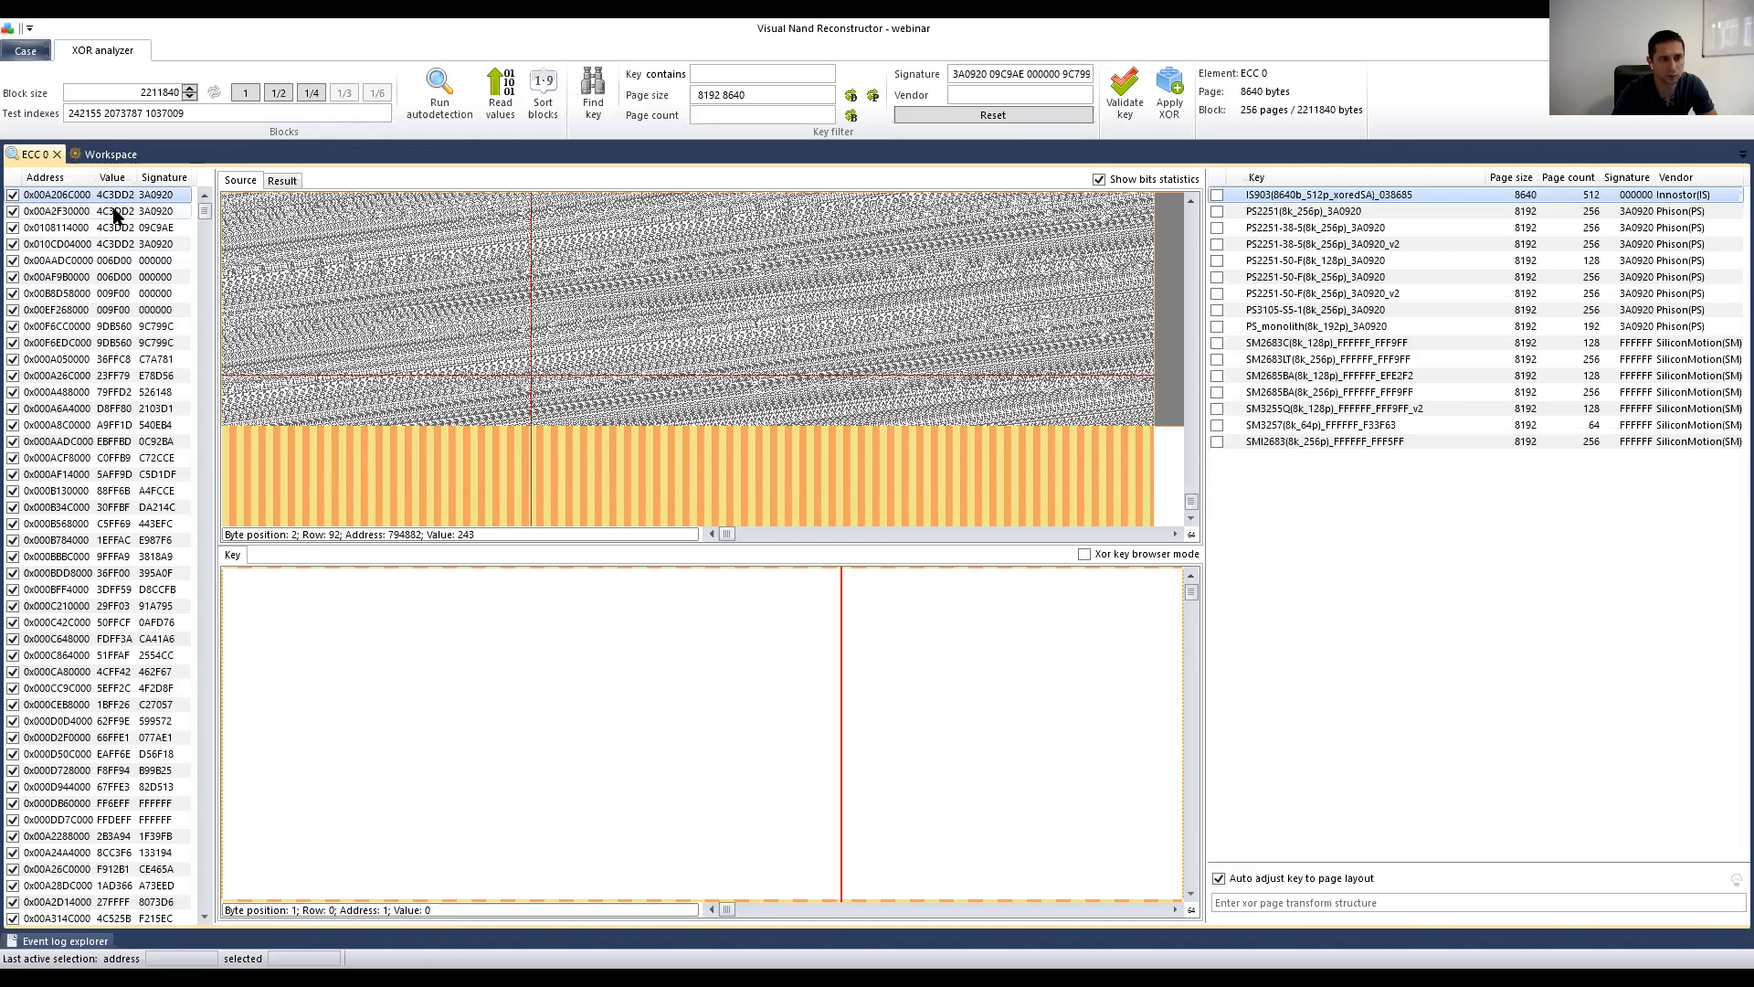
pyautogui.click(114, 210)
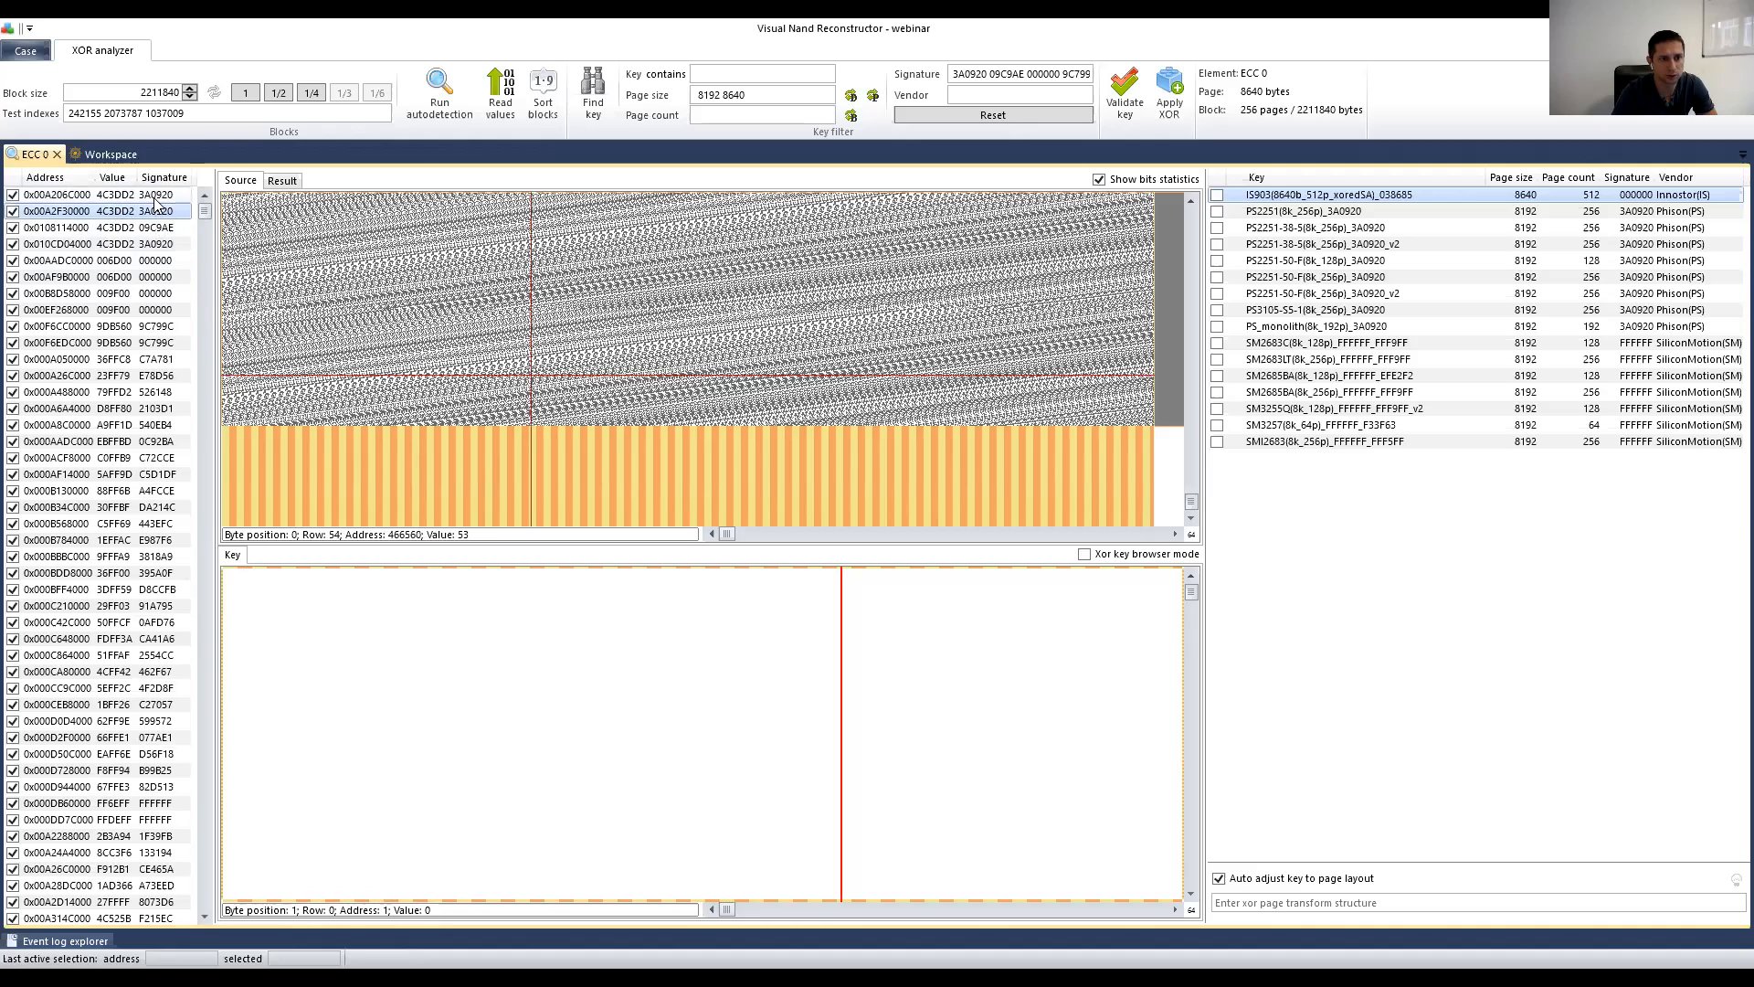
pyautogui.click(155, 198)
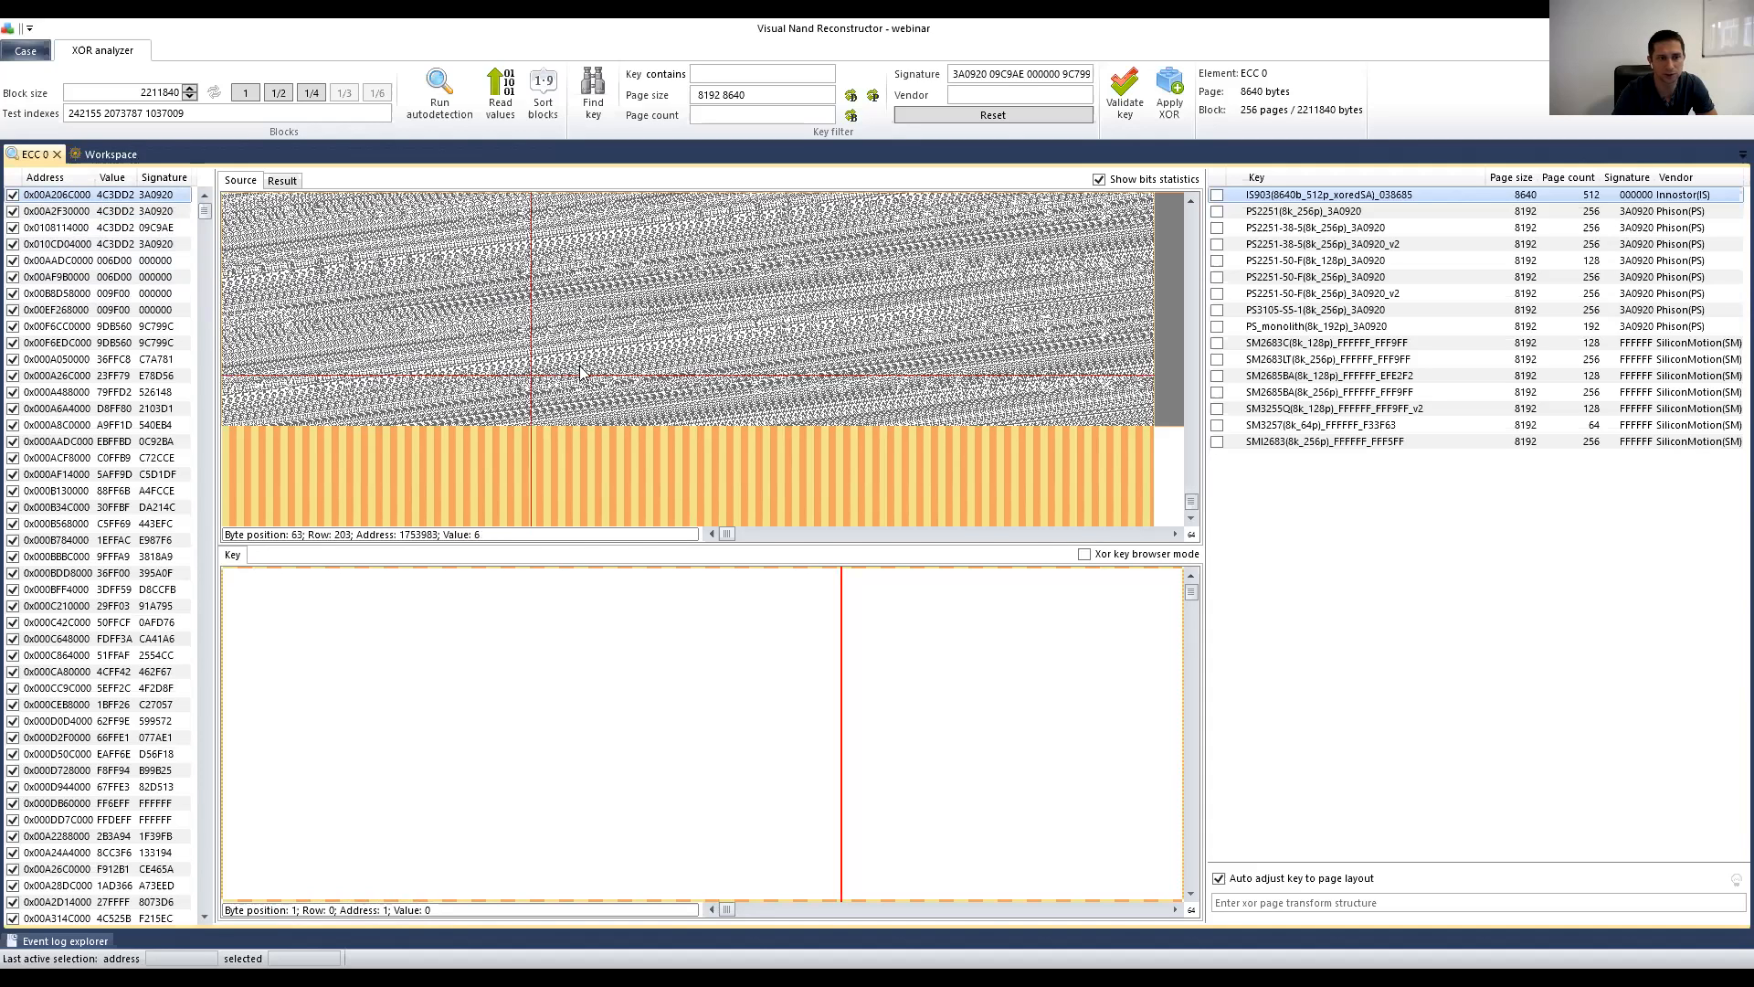
pyautogui.click(137, 215)
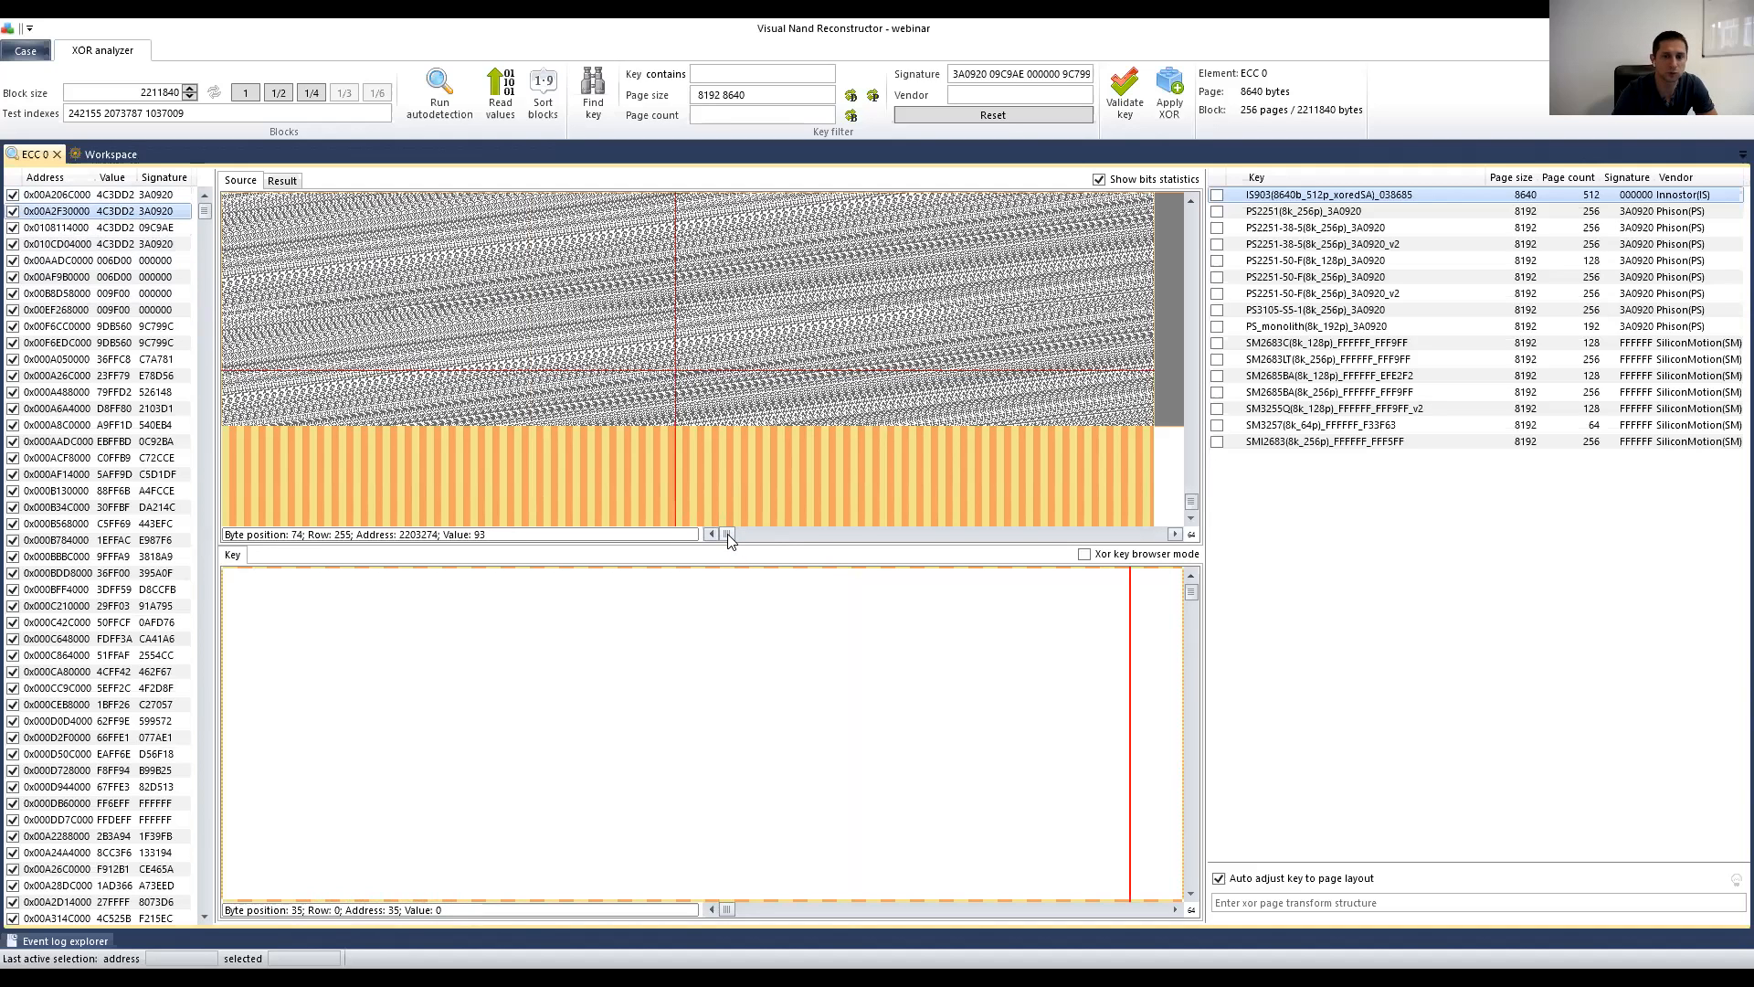
# Step: Scroll the Source view horizontally to inspect block 0x00A2F30000's pattern
pyautogui.moveTo(728, 539); pyautogui.dragTo(757, 540)
pyautogui.click(761, 535)
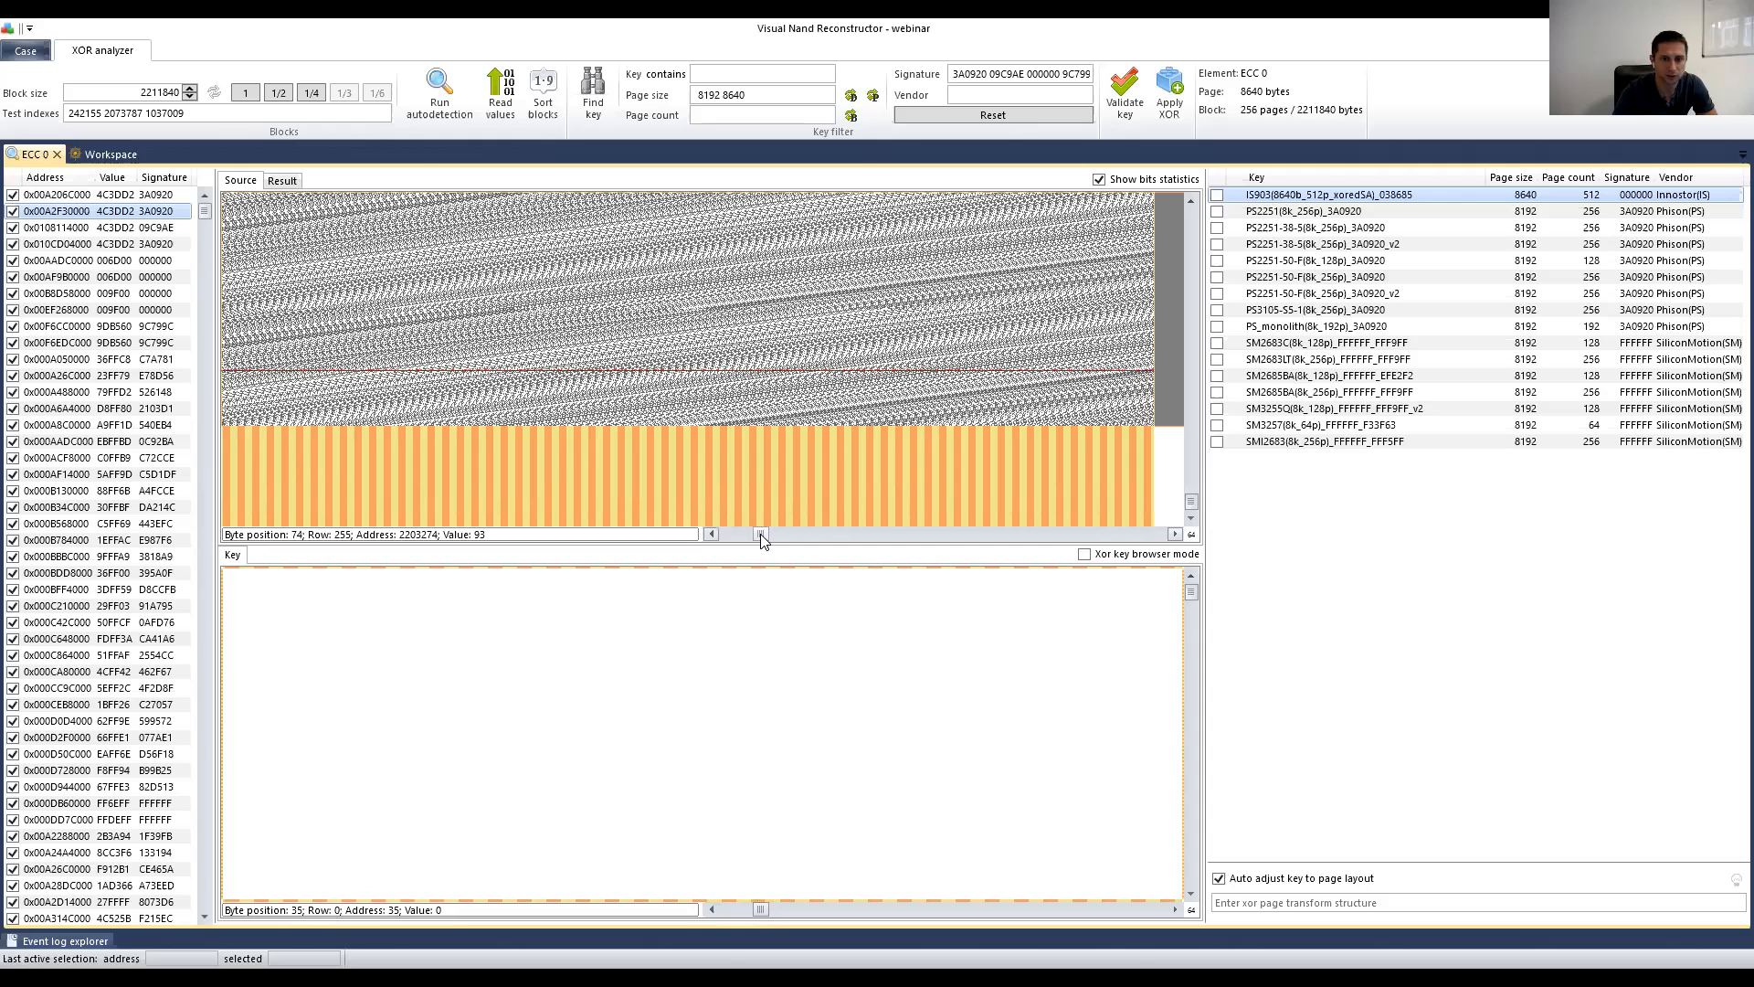
pyautogui.click(712, 535)
pyautogui.click(712, 535)
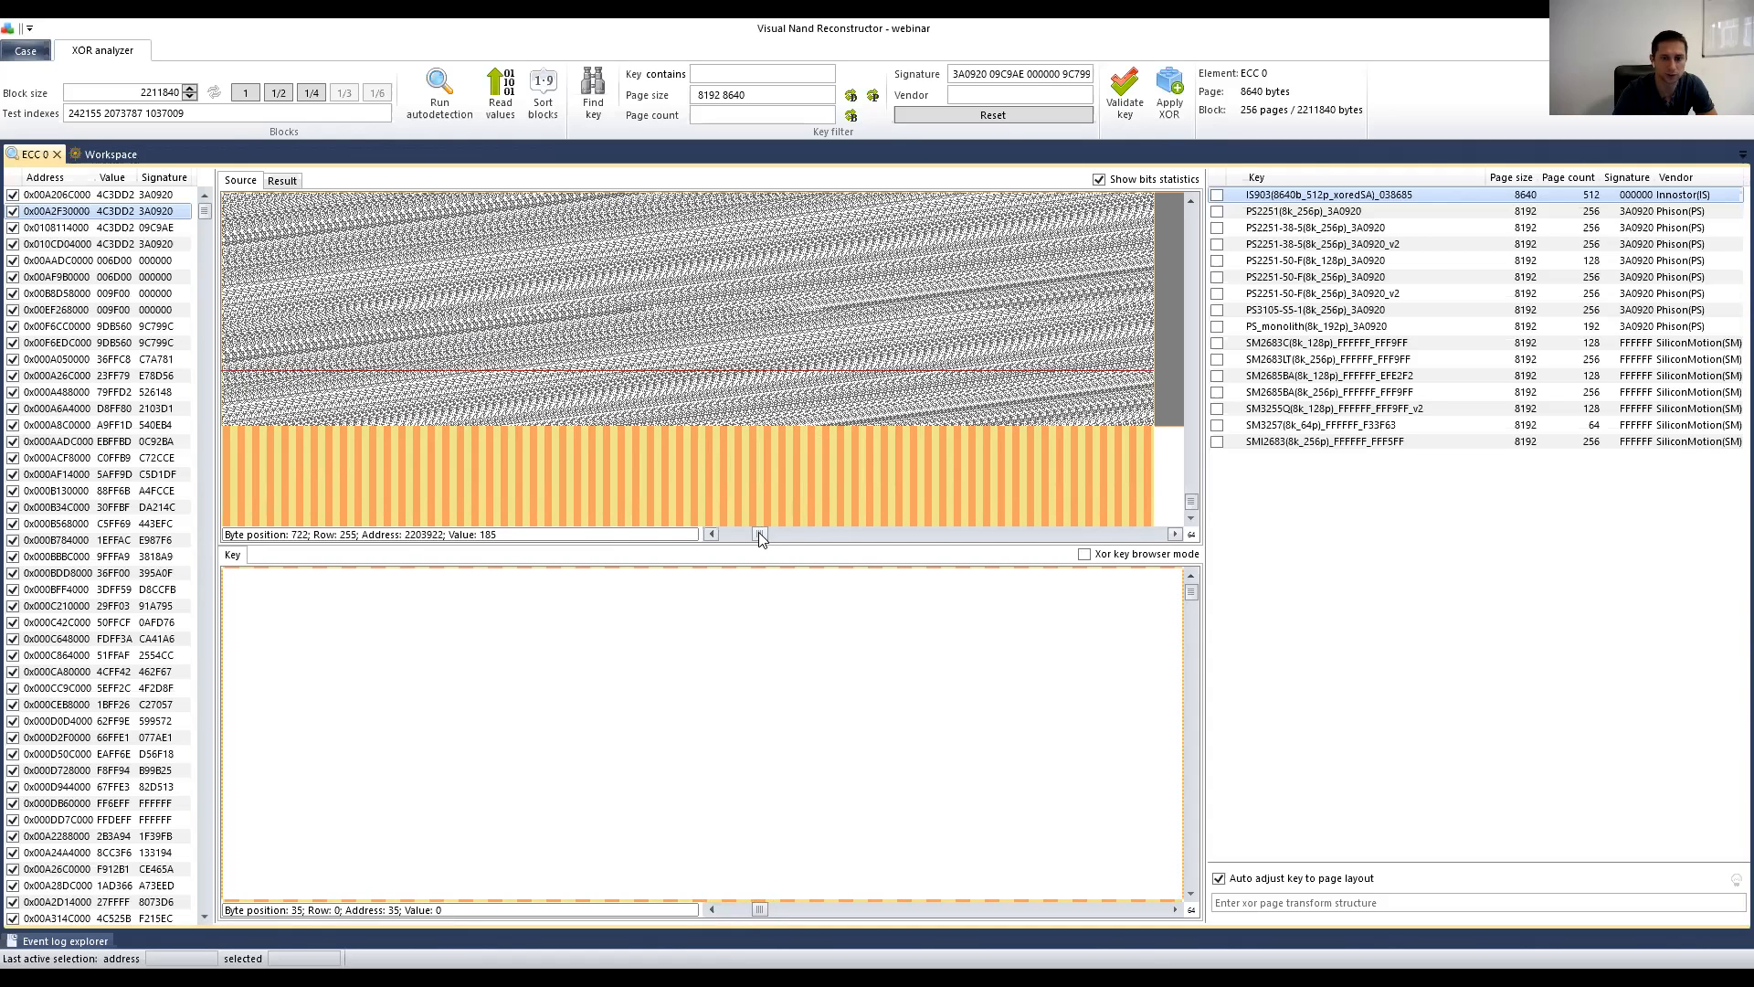
pyautogui.moveTo(789, 535); pyautogui.dragTo(796, 535)
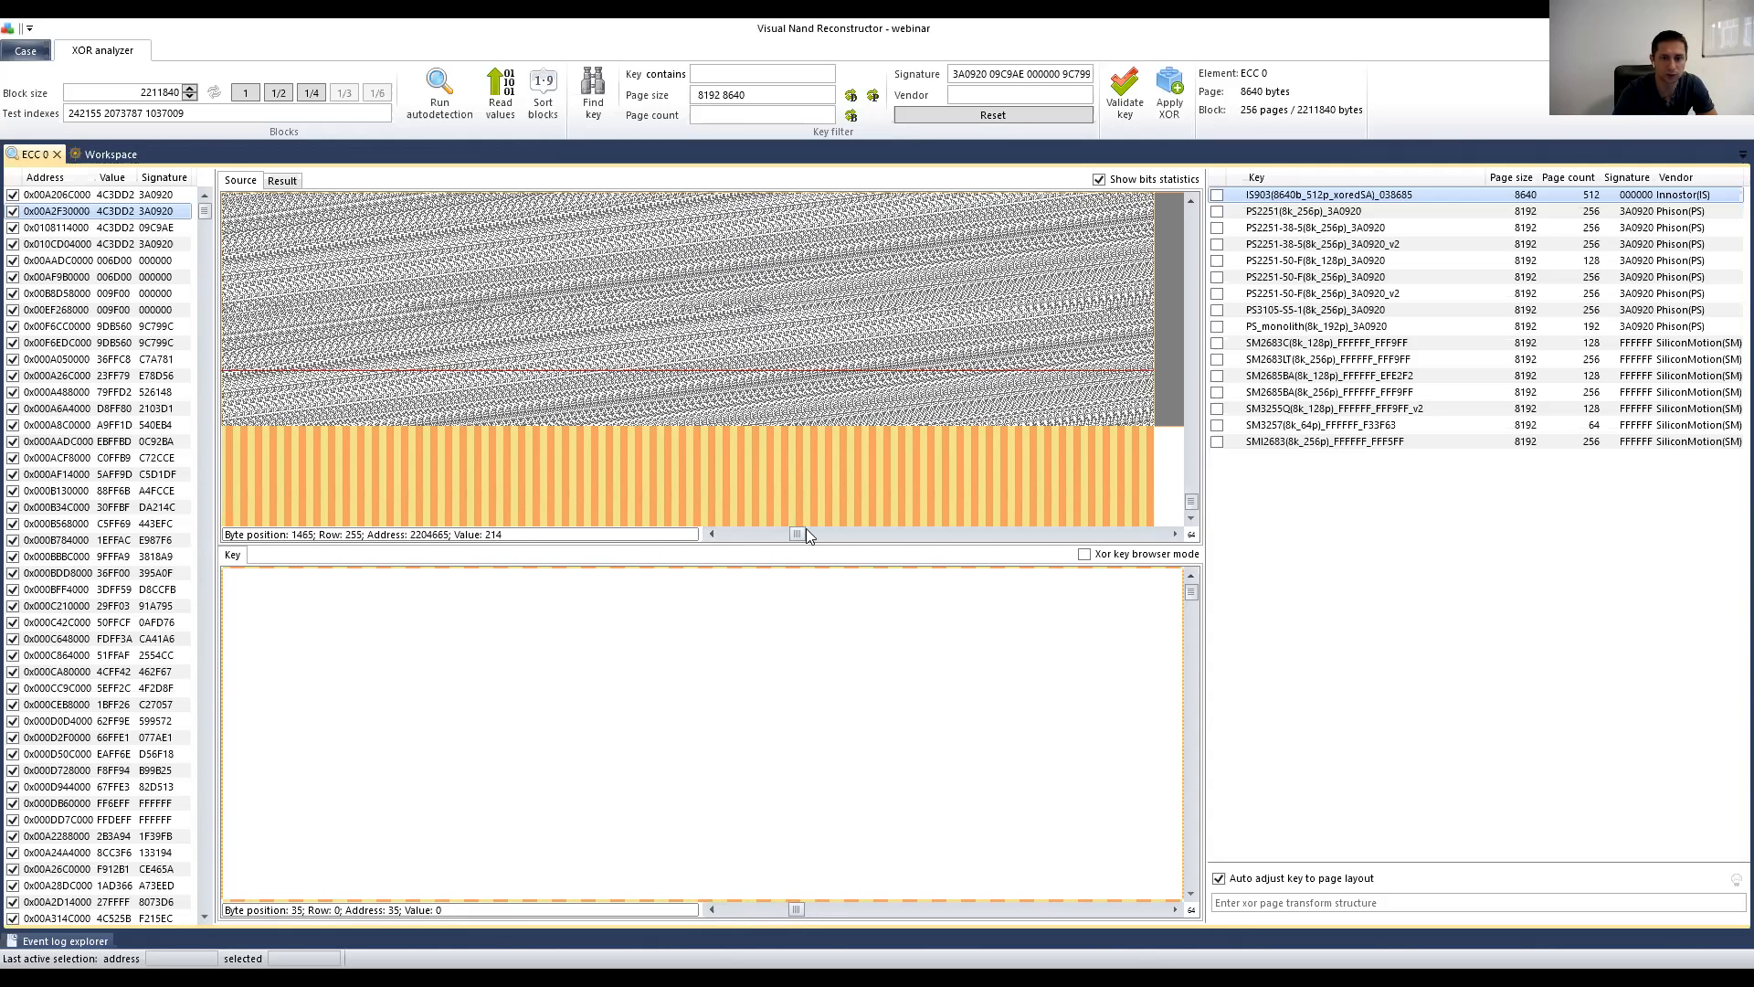
pyautogui.moveTo(798, 536); pyautogui.dragTo(857, 543)
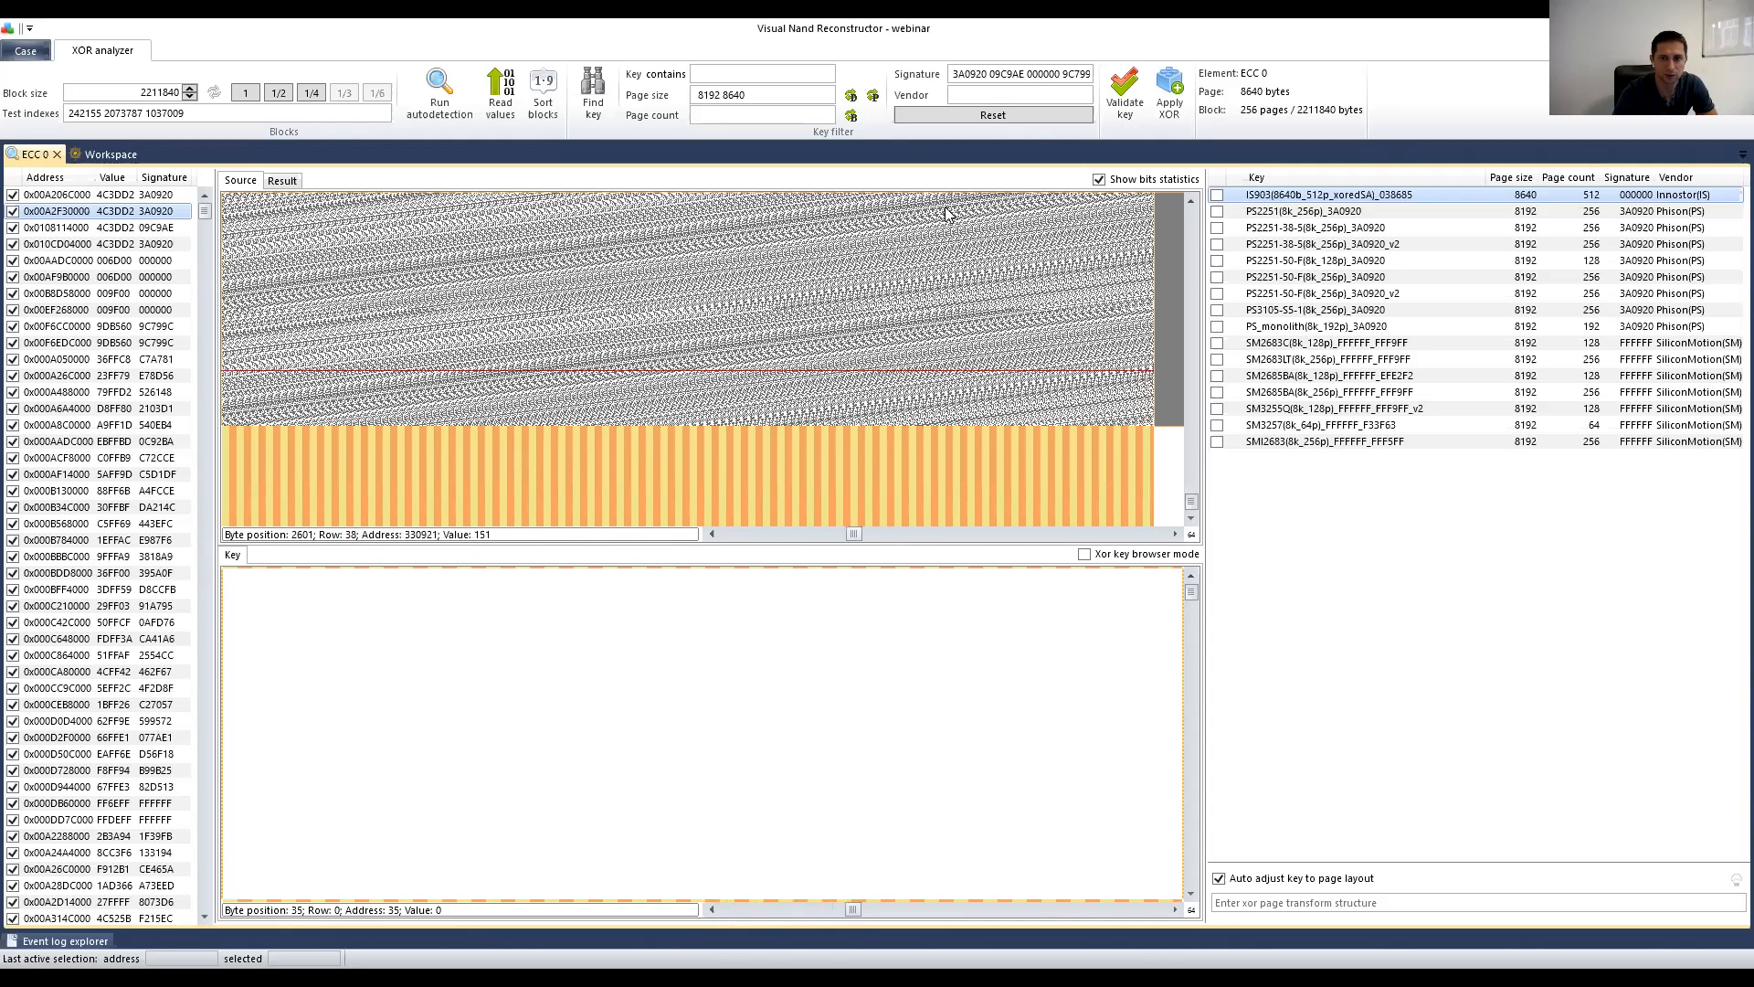
pyautogui.click(934, 533)
pyautogui.click(933, 532)
pyautogui.click(934, 533)
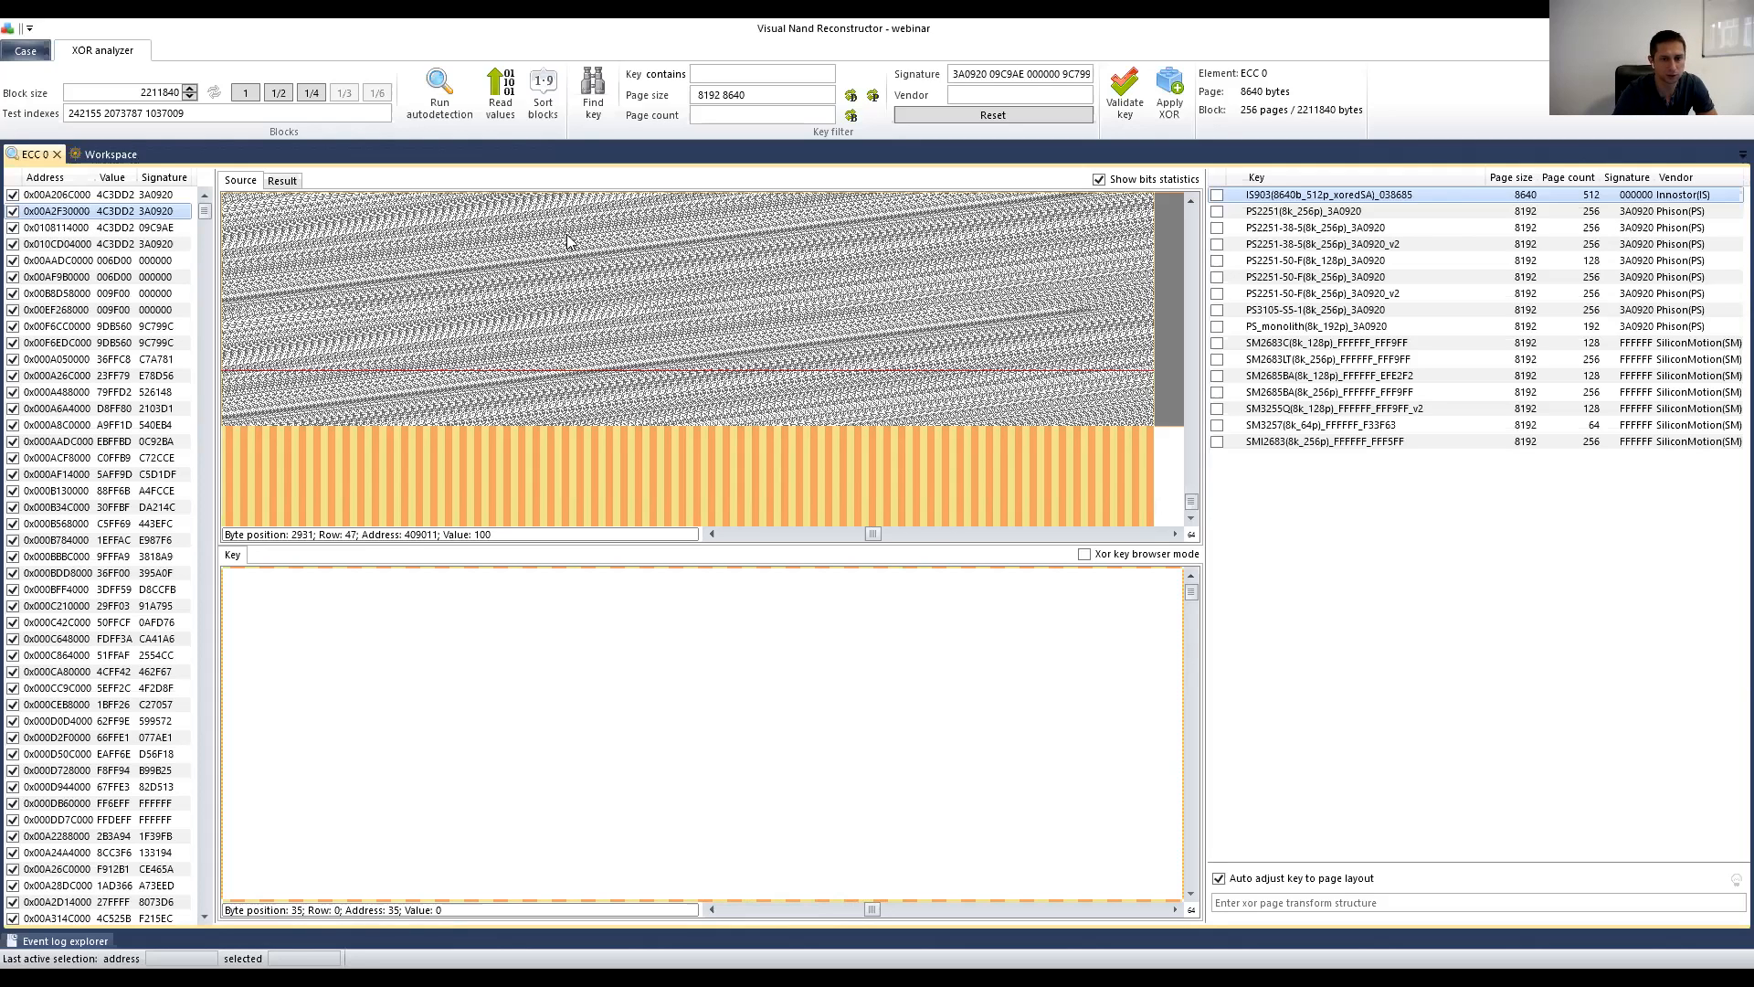
# Step: Halve the XOR analyzer block size from 2211840 to 1105920
pyautogui.click(619, 419)
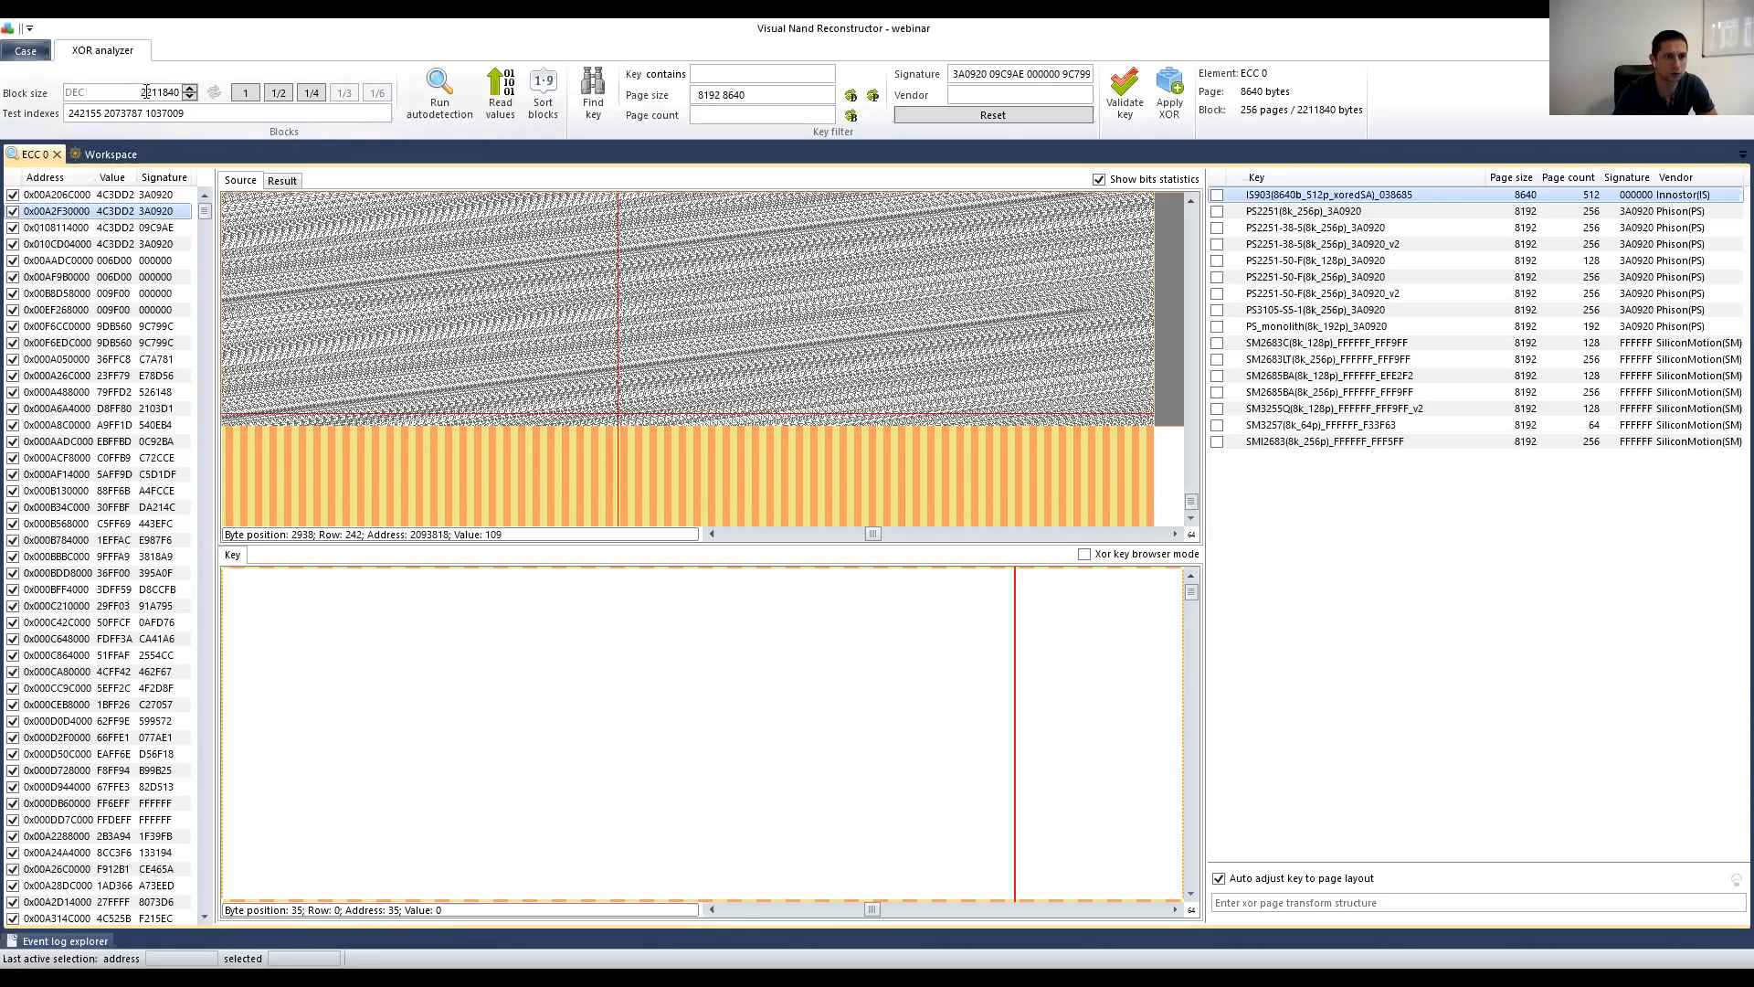
pyautogui.moveTo(133, 92); pyautogui.dragTo(182, 91)
pyautogui.click(279, 96)
pyautogui.click(278, 95)
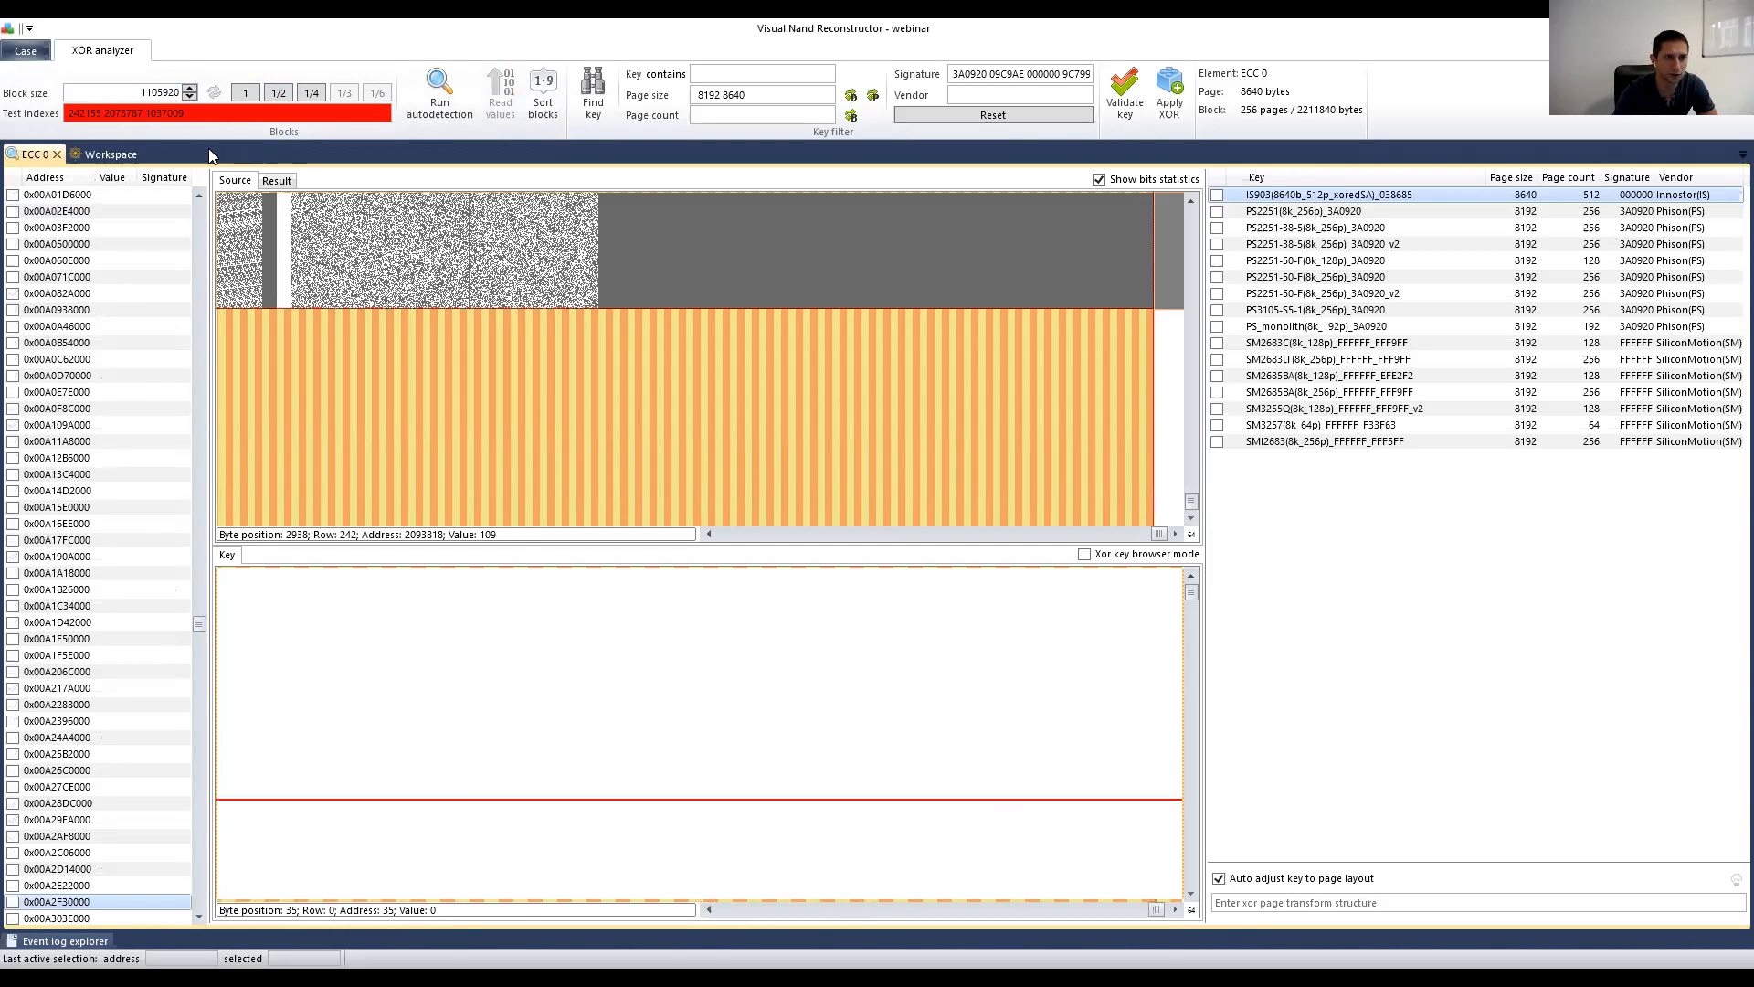
# Step: Rerun autodetection at the 1105920 block size after selecting the old test indexes
pyautogui.moveTo(208, 115); pyautogui.dragTo(69, 116)
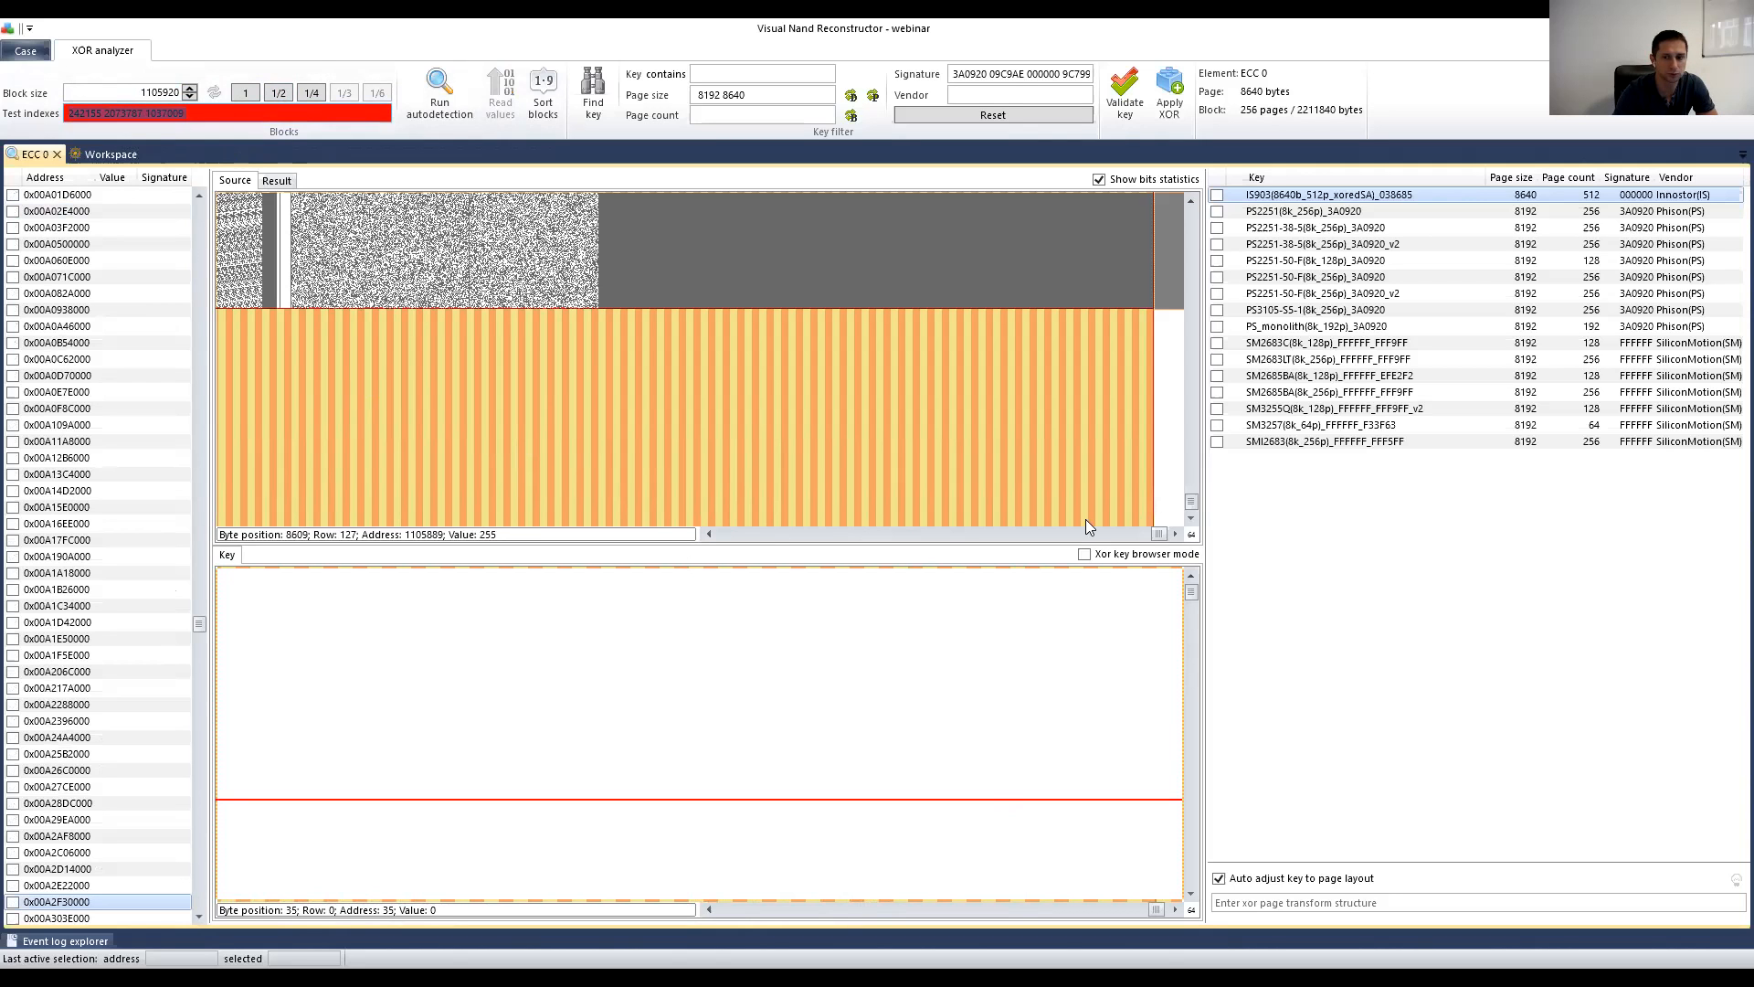
pyautogui.moveTo(918, 545); pyautogui.dragTo(689, 538)
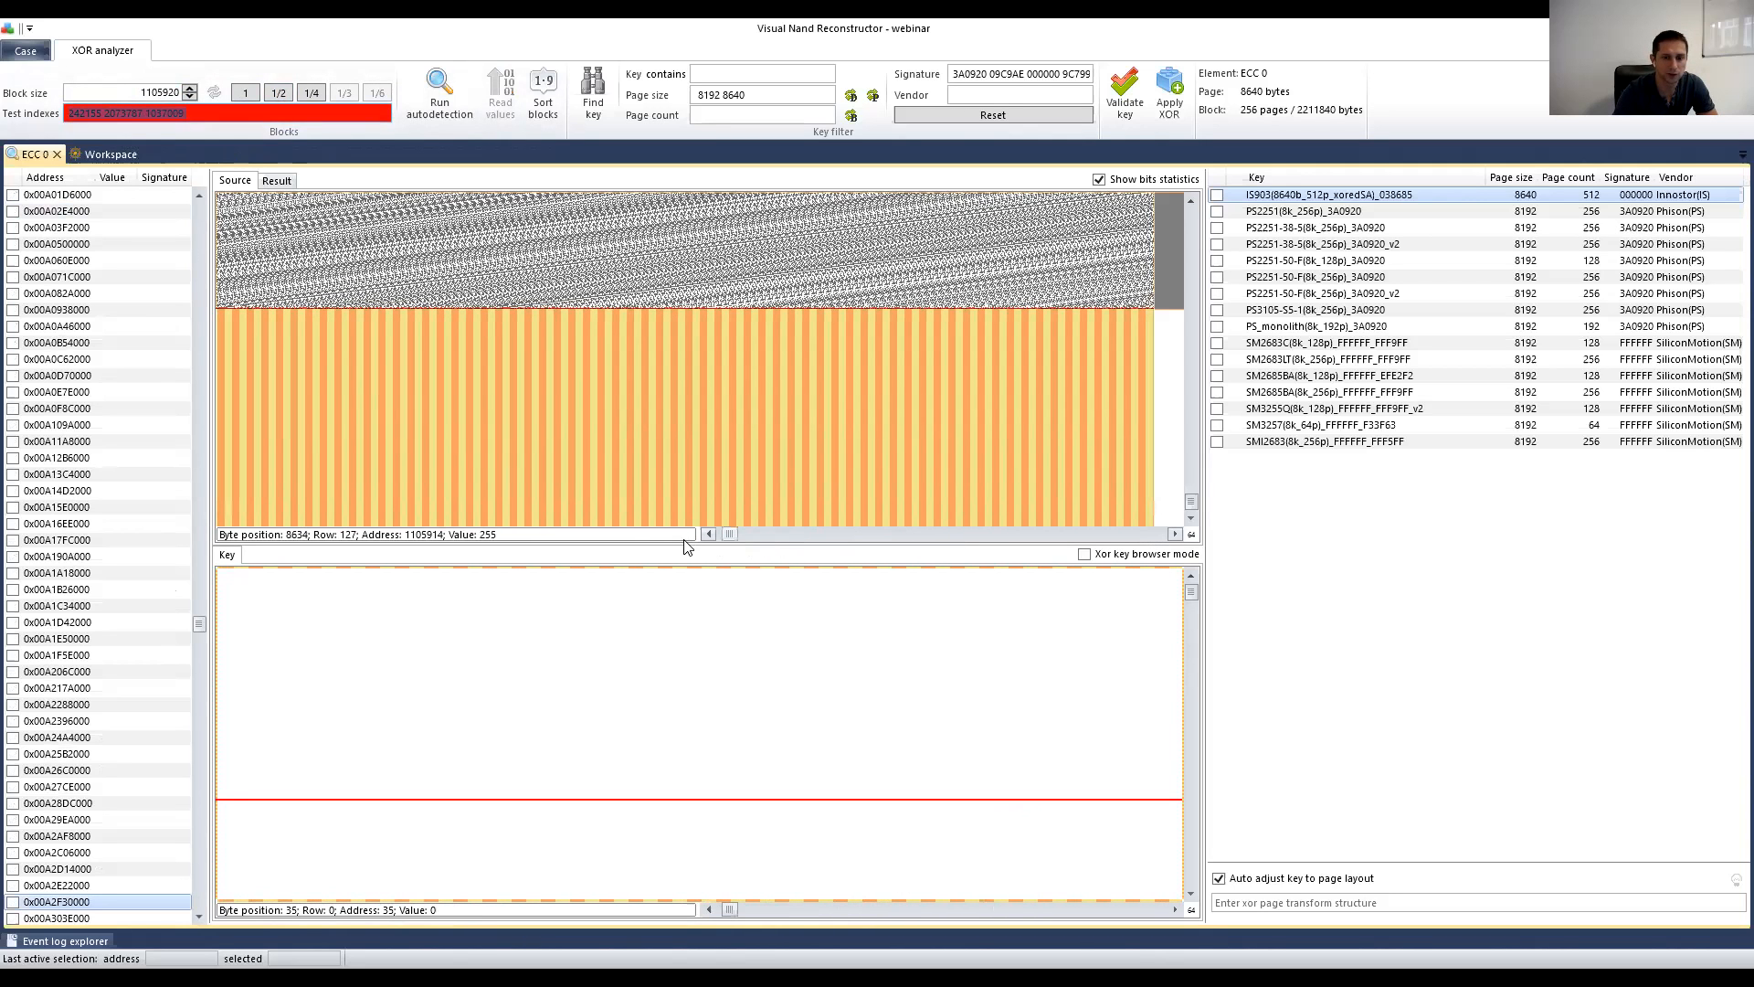
pyautogui.click(441, 100)
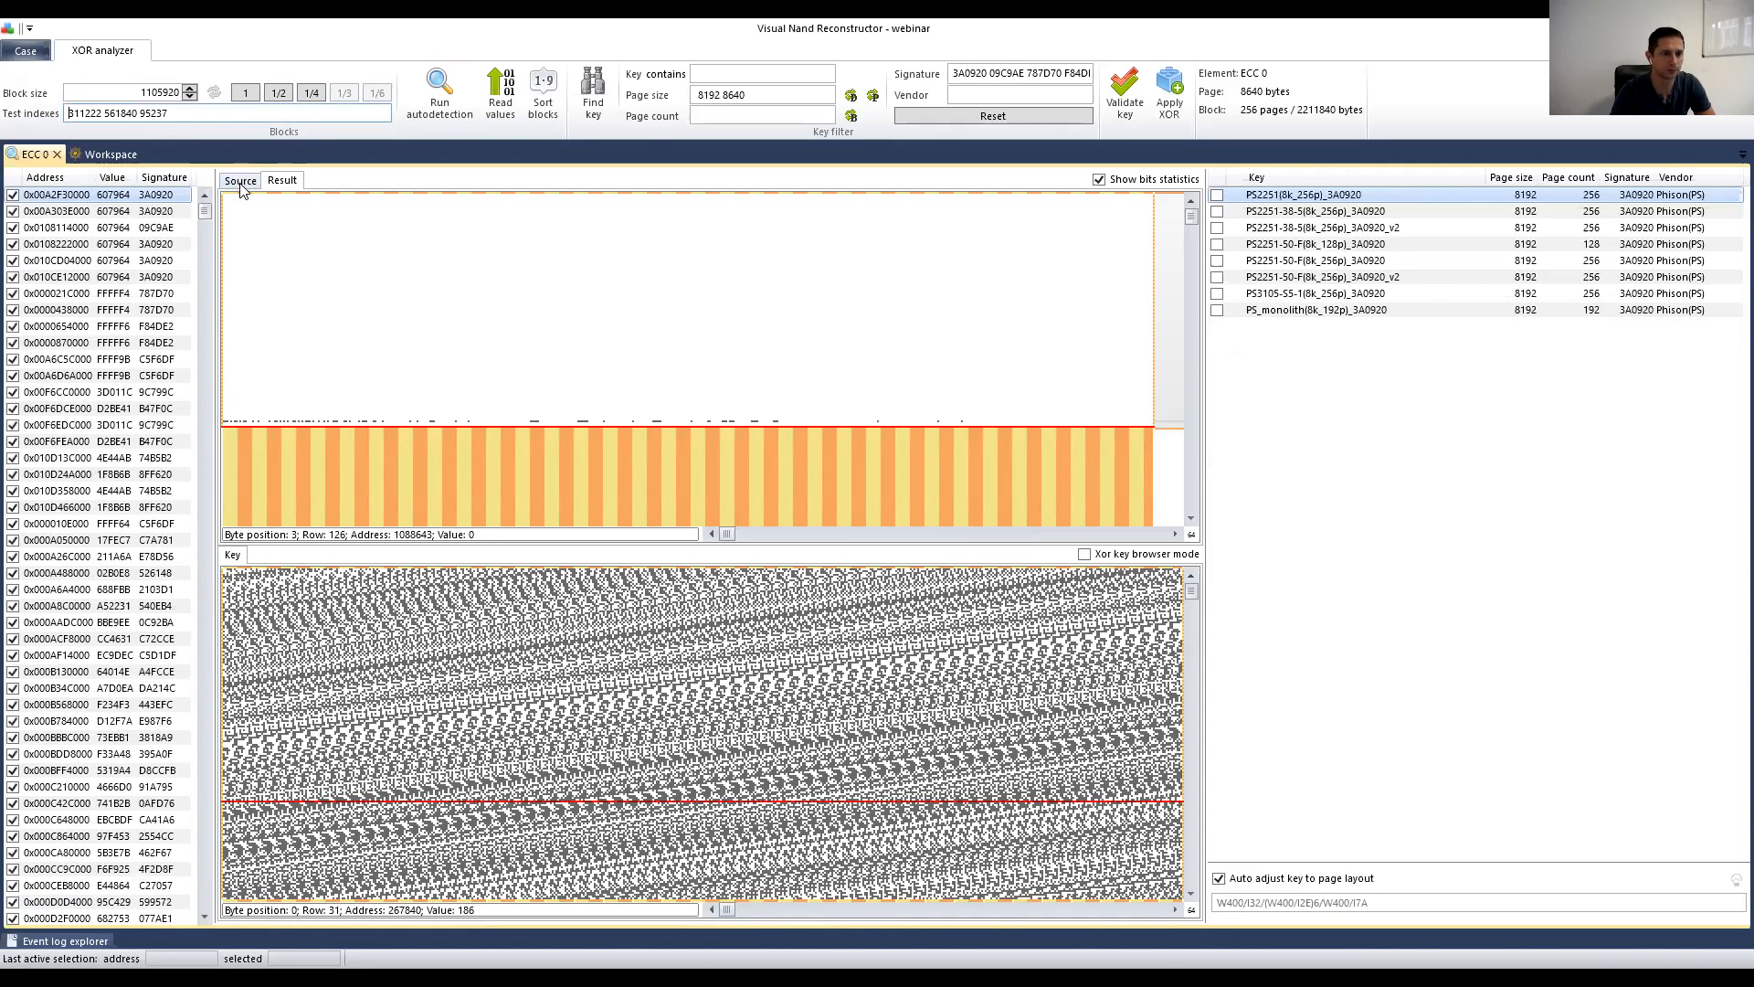
pyautogui.click(241, 182)
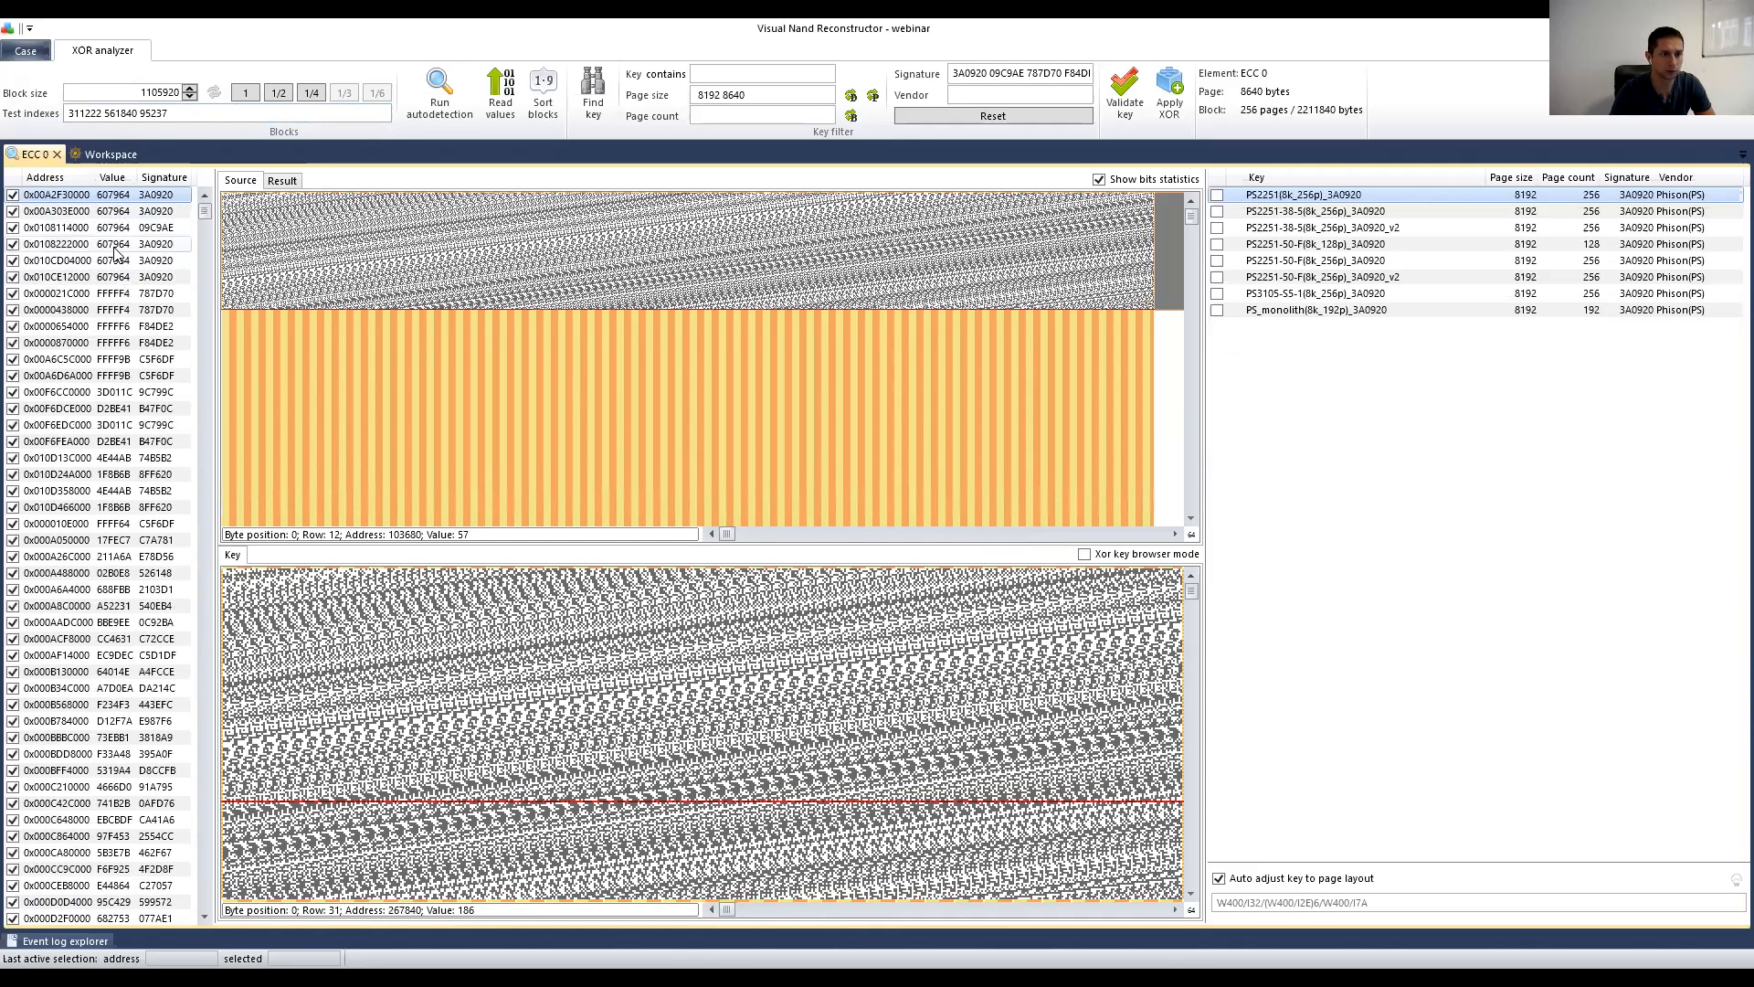
pyautogui.click(113, 211)
pyautogui.click(115, 229)
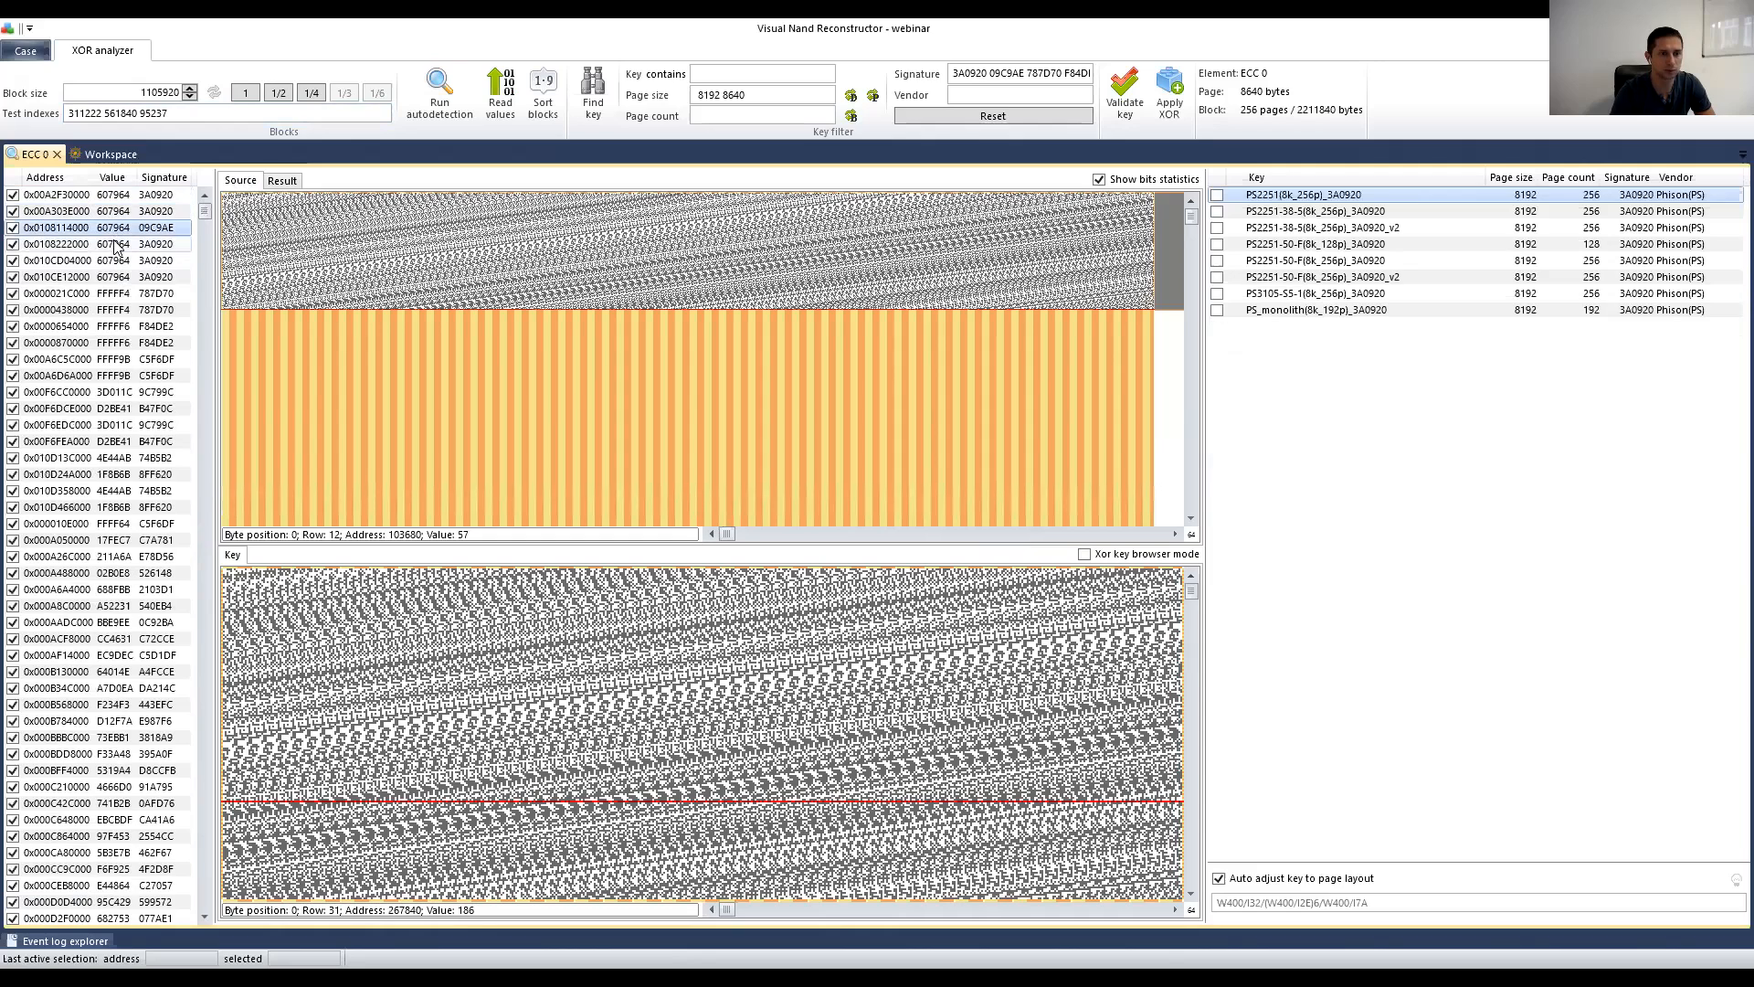
pyautogui.click(117, 245)
pyautogui.moveTo(120, 262); pyautogui.dragTo(118, 195)
# Step: Clear the use flag on every block from the address list's context menu
pyautogui.rightClick(75, 228)
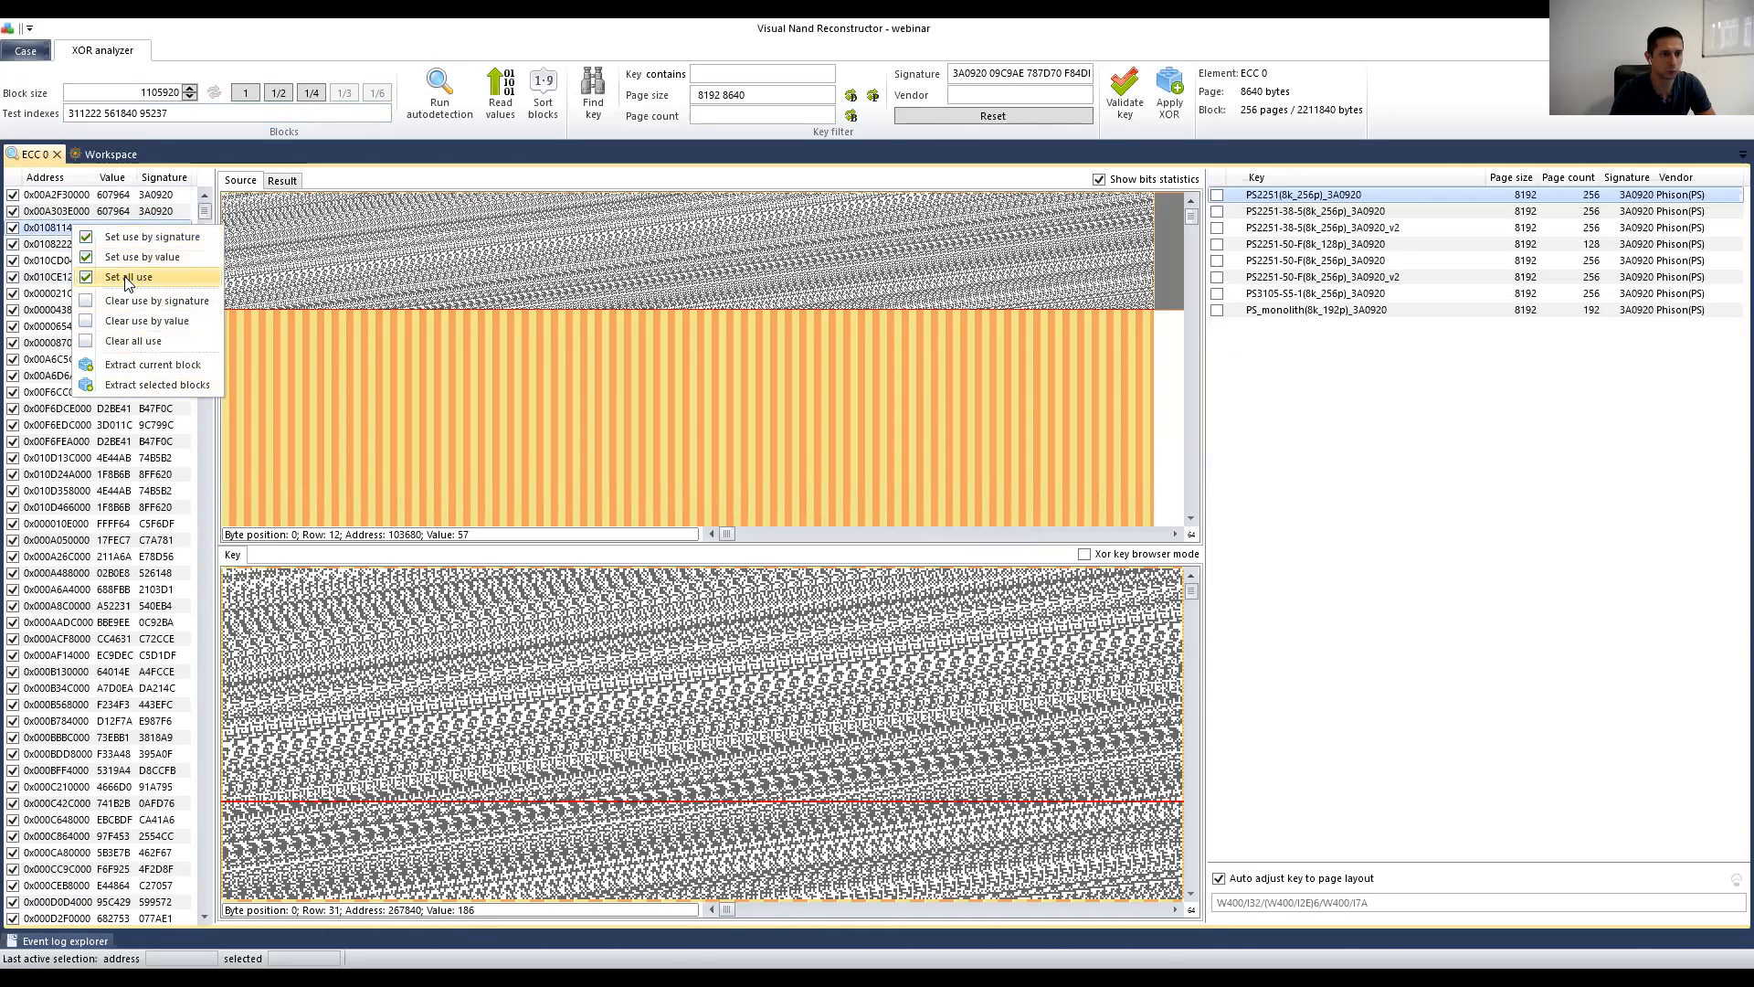
pyautogui.click(82, 263)
pyautogui.rightClick(81, 231)
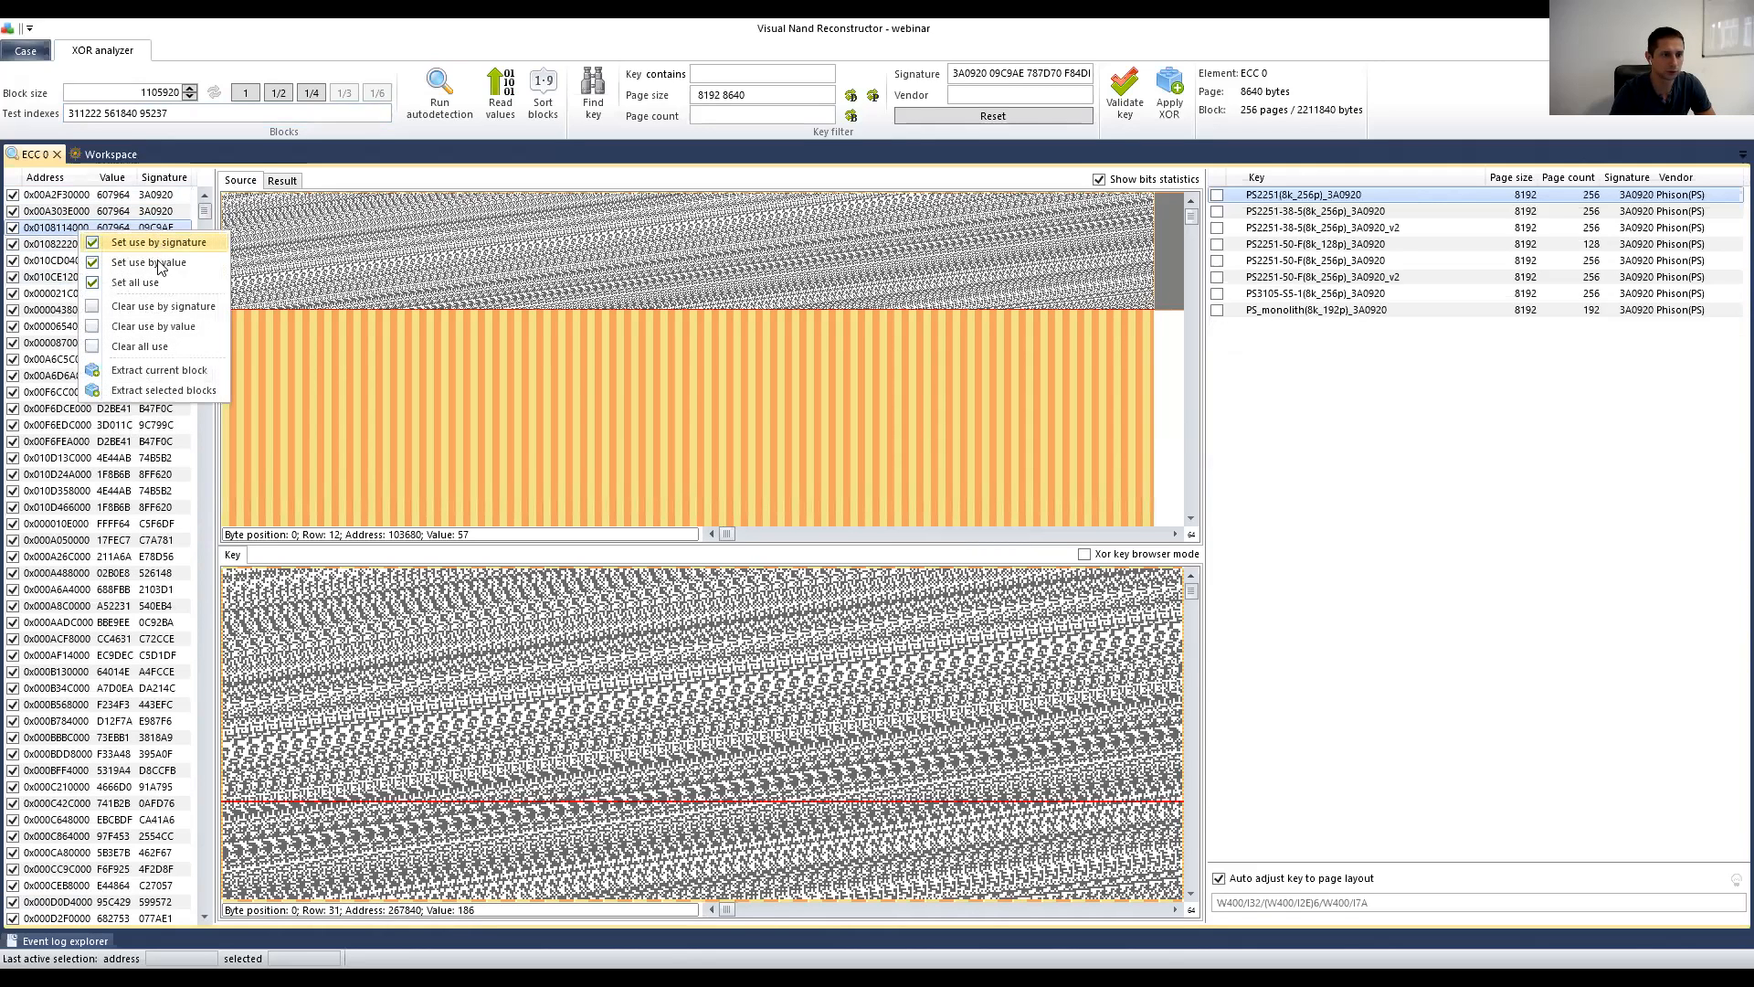
pyautogui.click(129, 347)
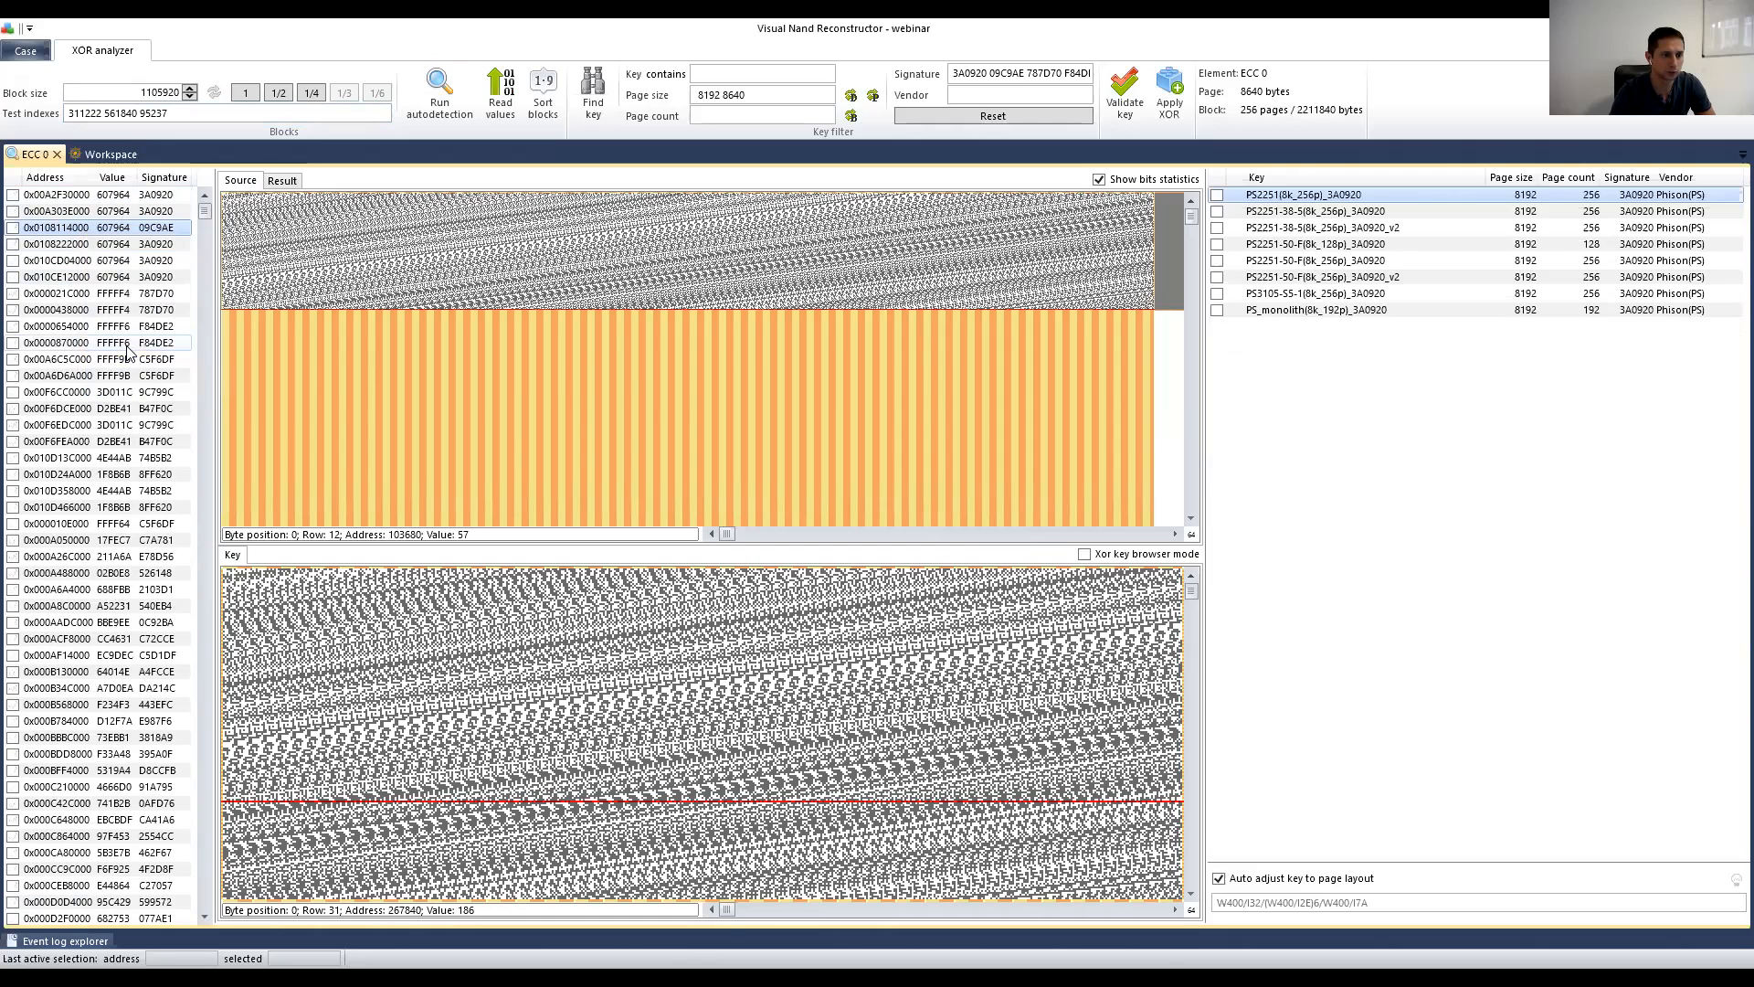
pyautogui.click(109, 210)
pyautogui.press('Down')
pyautogui.press('Down')
pyautogui.press('Down')
pyautogui.press('Down')
pyautogui.press('Up')
pyautogui.press('Up')
pyautogui.press('Down')
pyautogui.press('Down')
pyautogui.press('Up')
pyautogui.press('Up')
pyautogui.press('Down')
pyautogui.press('Down')
pyautogui.press('Up')
pyautogui.press('Up')
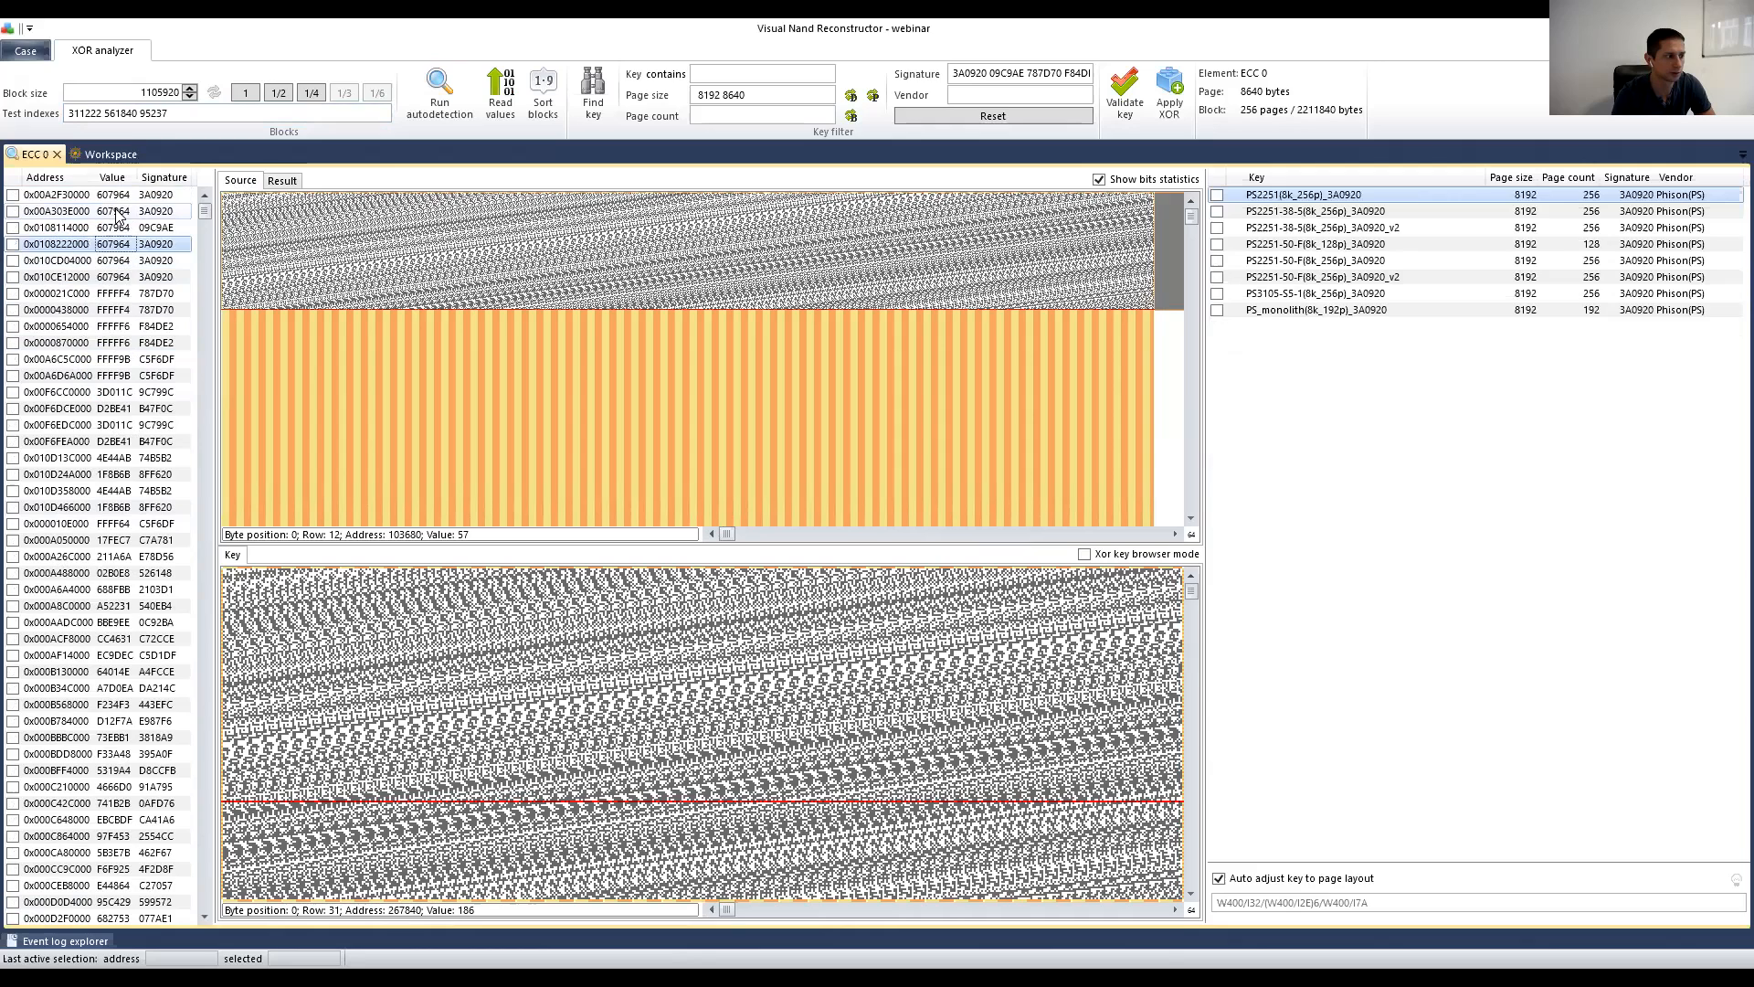
pyautogui.press('Down')
pyautogui.press('Down')
pyautogui.press('Up')
pyautogui.press('Up')
pyautogui.press('Down')
pyautogui.press('Down')
pyautogui.press('Up')
pyautogui.press('Up')
pyautogui.press('Down')
pyautogui.press('Down')
pyautogui.press('Up')
pyautogui.press('Up')
pyautogui.press('Up')
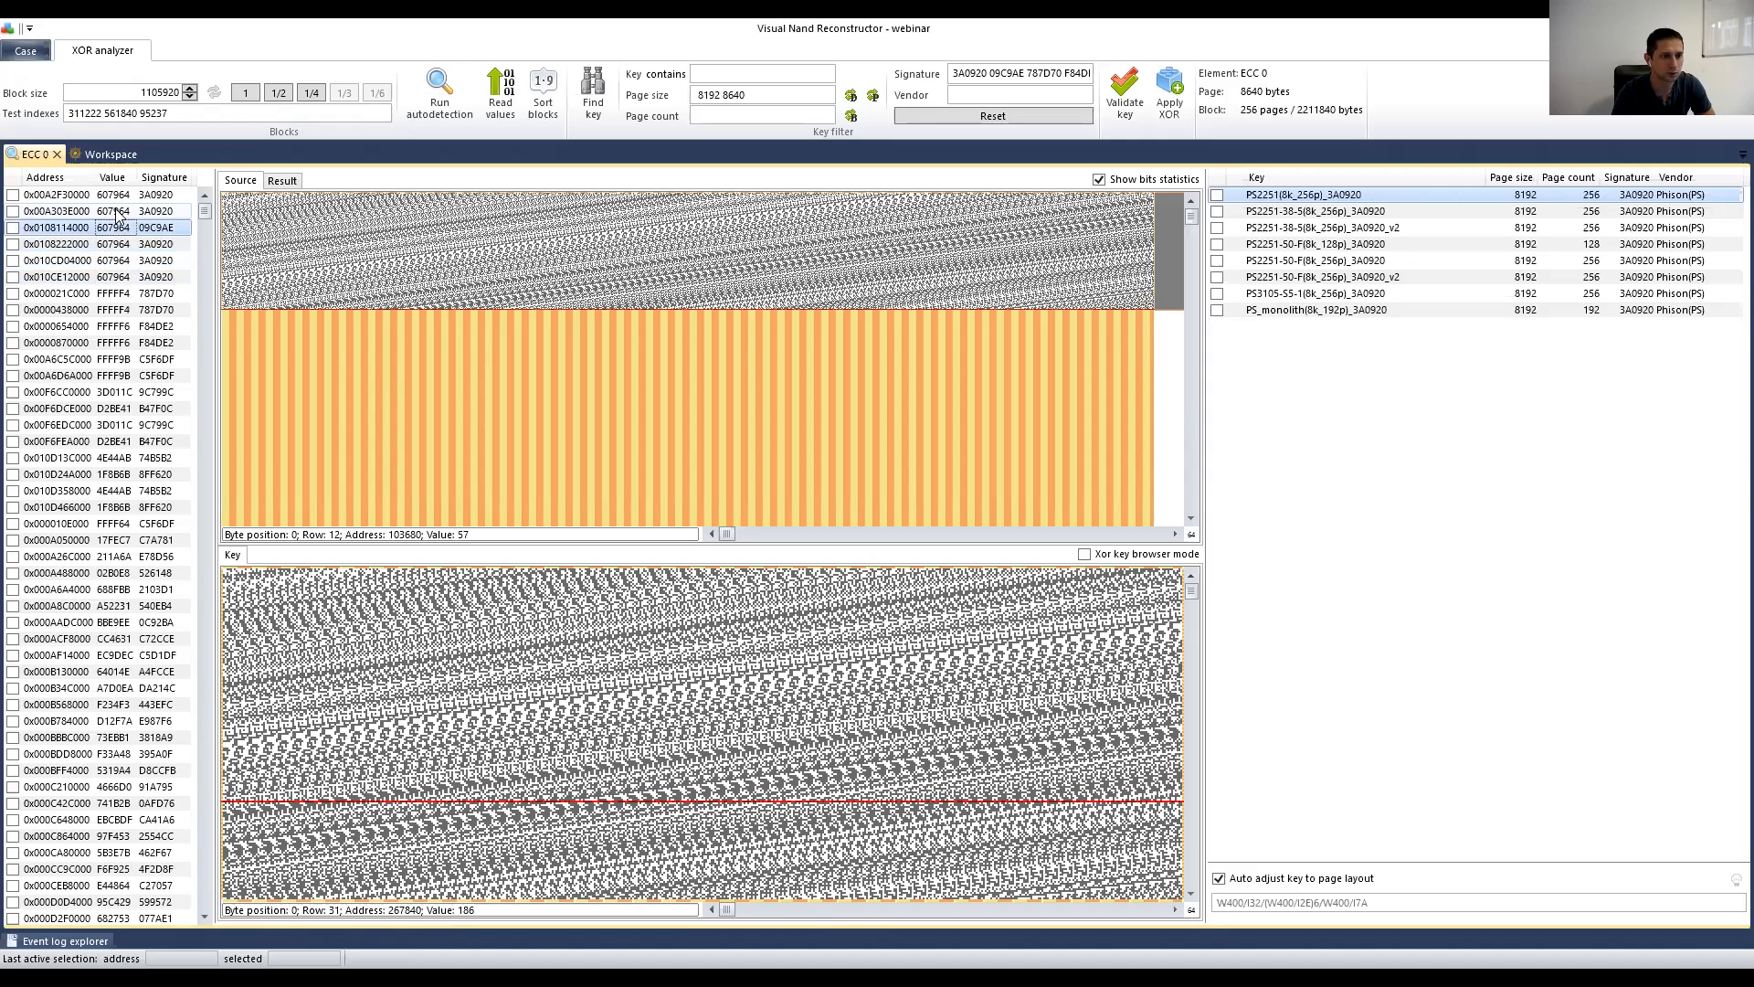
pyautogui.press('Up')
pyautogui.press('Down')
pyautogui.press('Down')
pyautogui.press('Up')
pyautogui.press('Down')
pyautogui.press('Up')
pyautogui.press('Down')
pyautogui.press('Up')
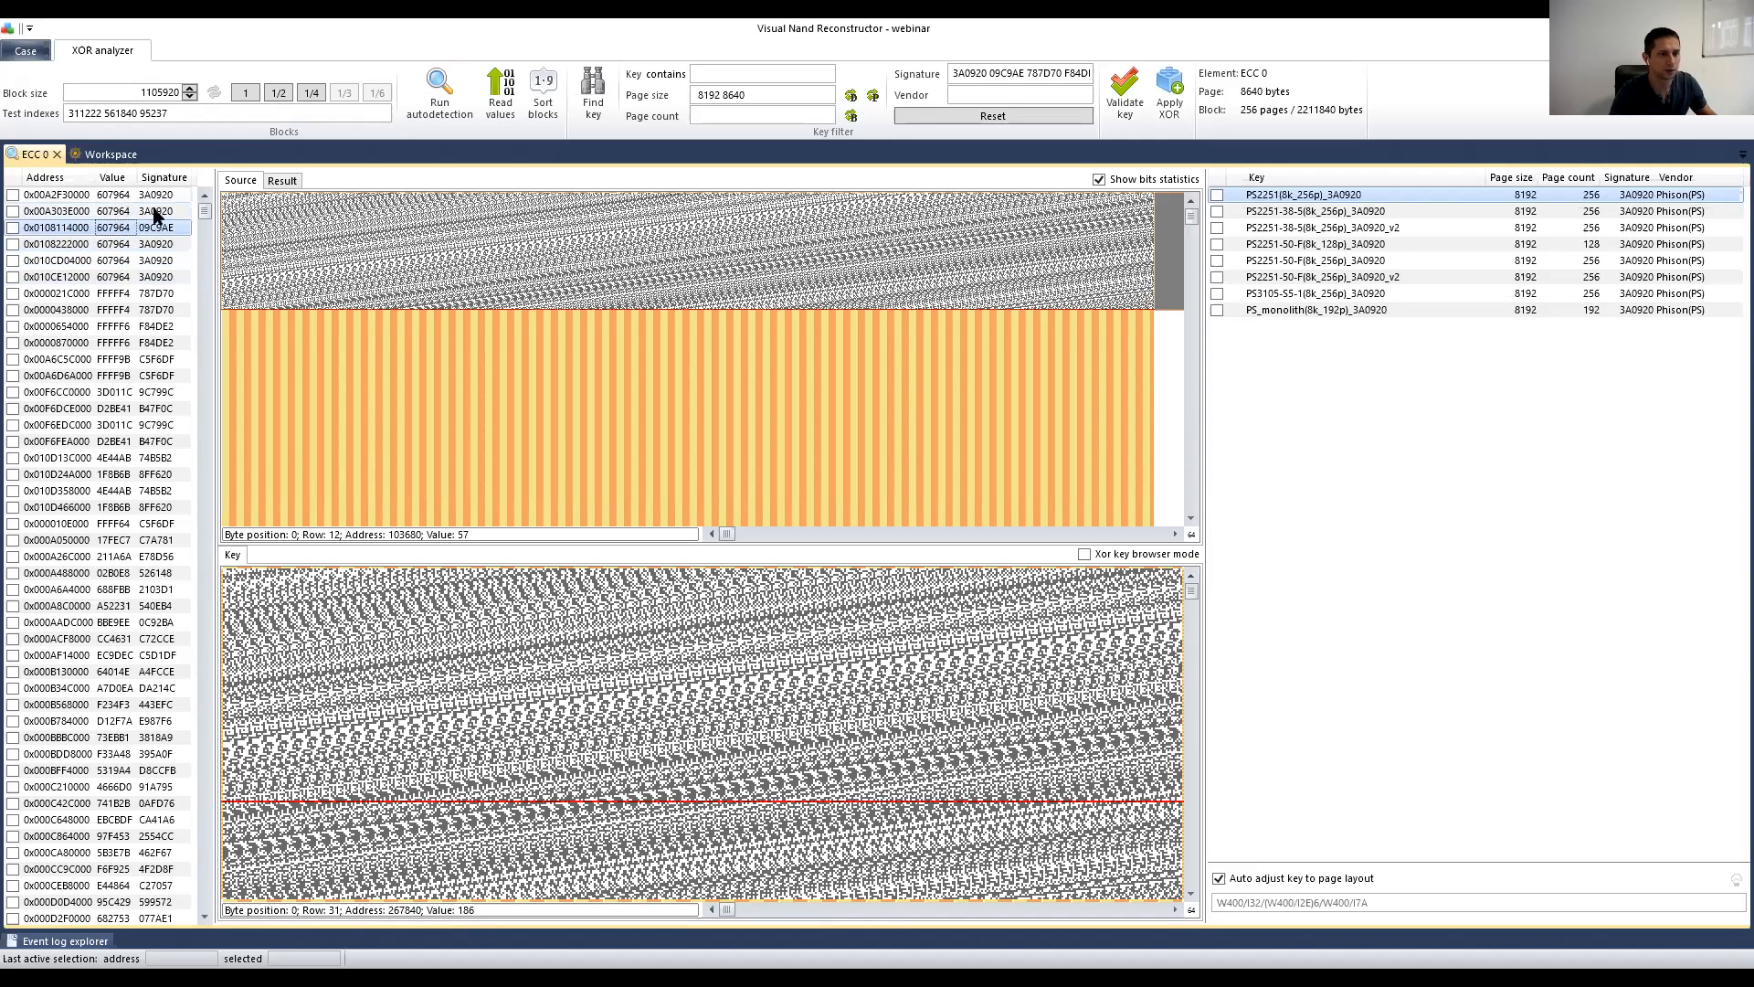
pyautogui.scroll(3, 288, 205)
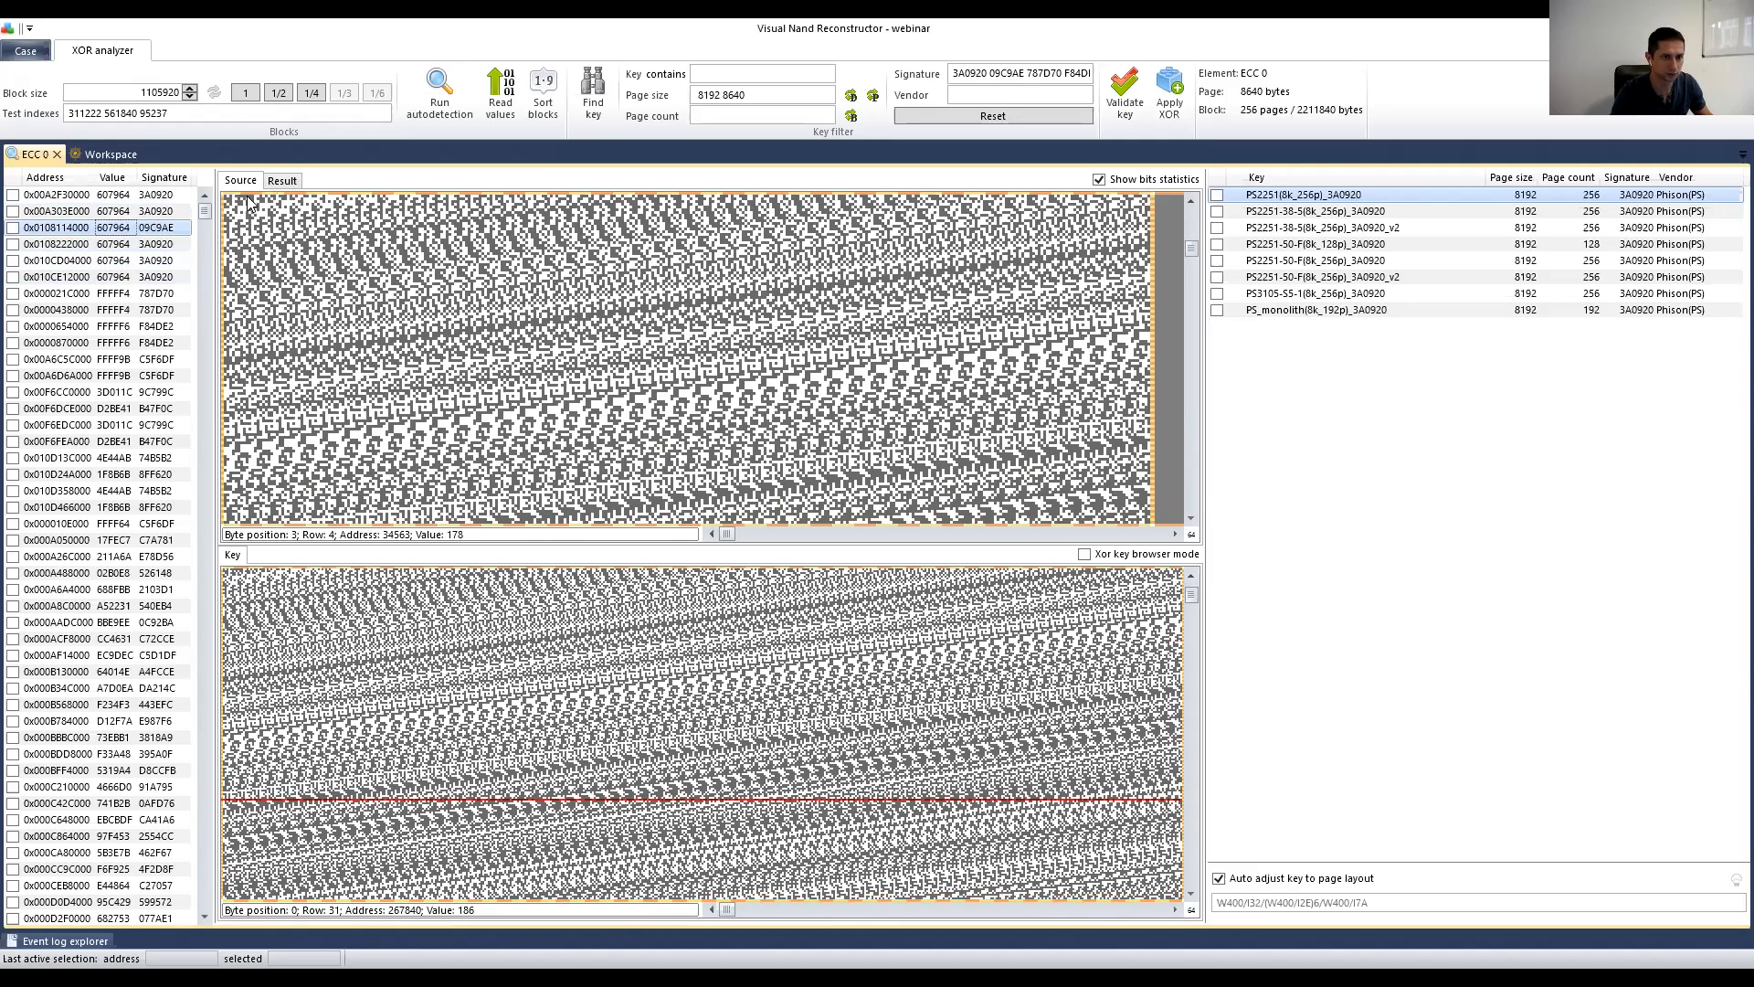
pyautogui.click(274, 206)
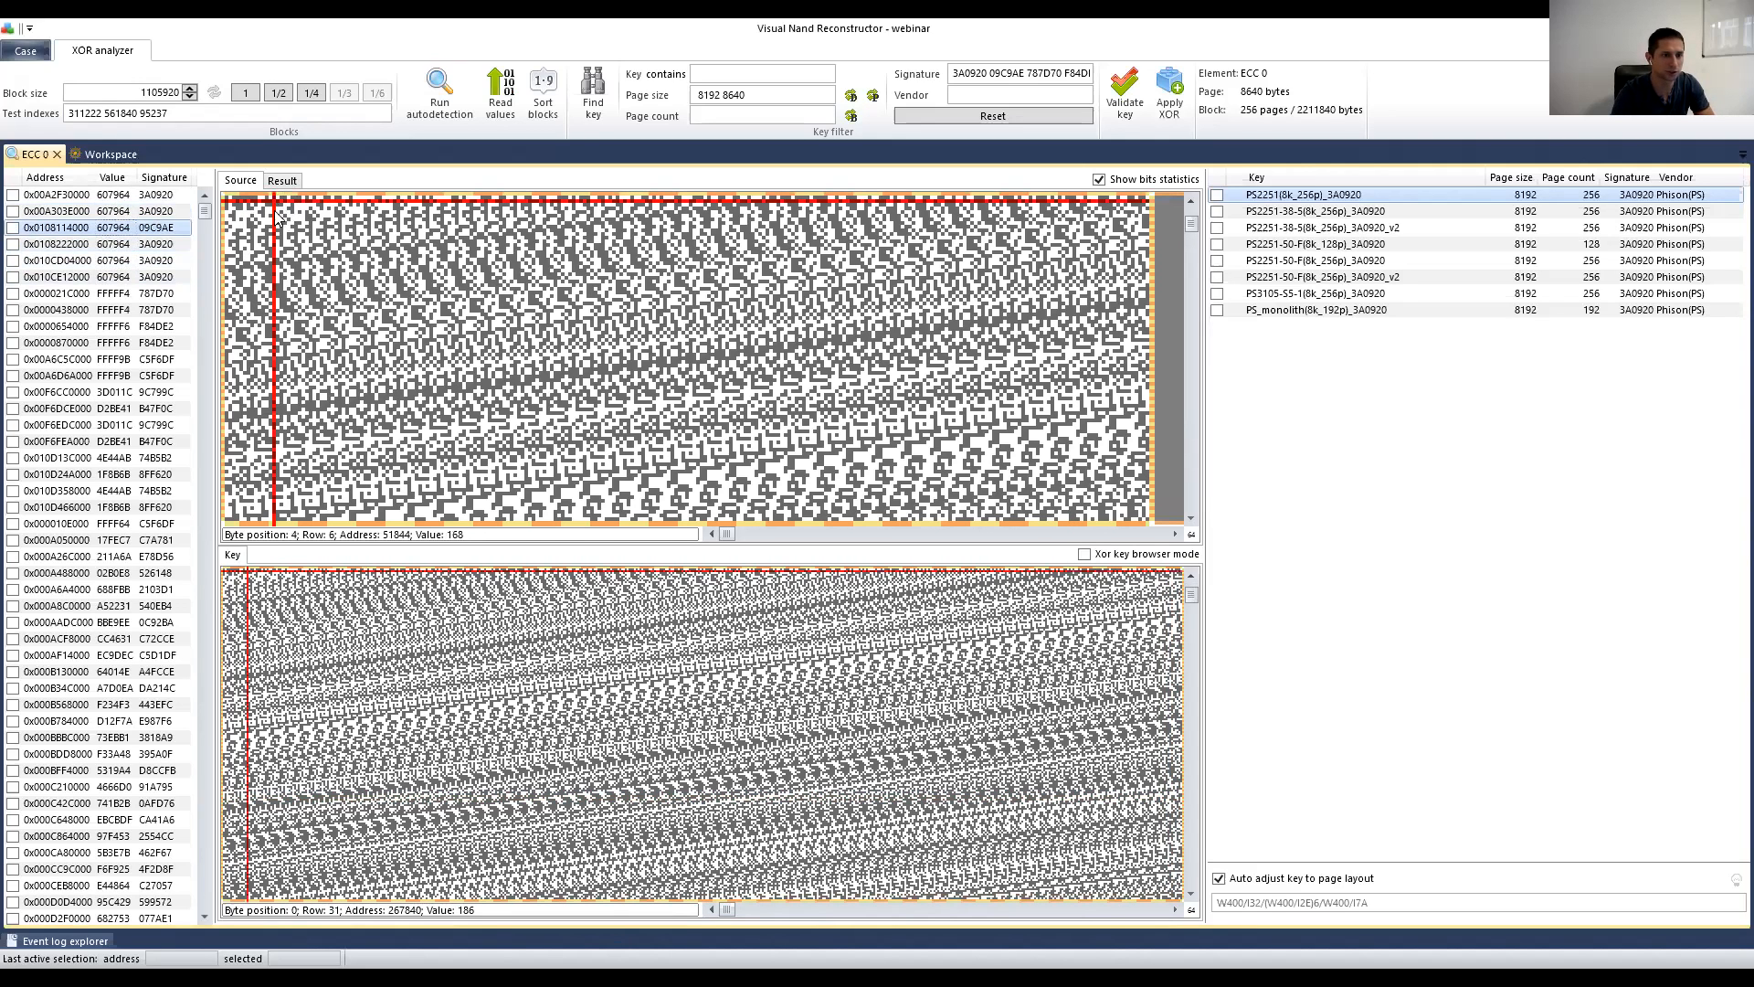
pyautogui.click(141, 244)
pyautogui.press('Up')
pyautogui.press('Down')
pyautogui.press('Down')
pyautogui.press('Down')
pyautogui.press('Down')
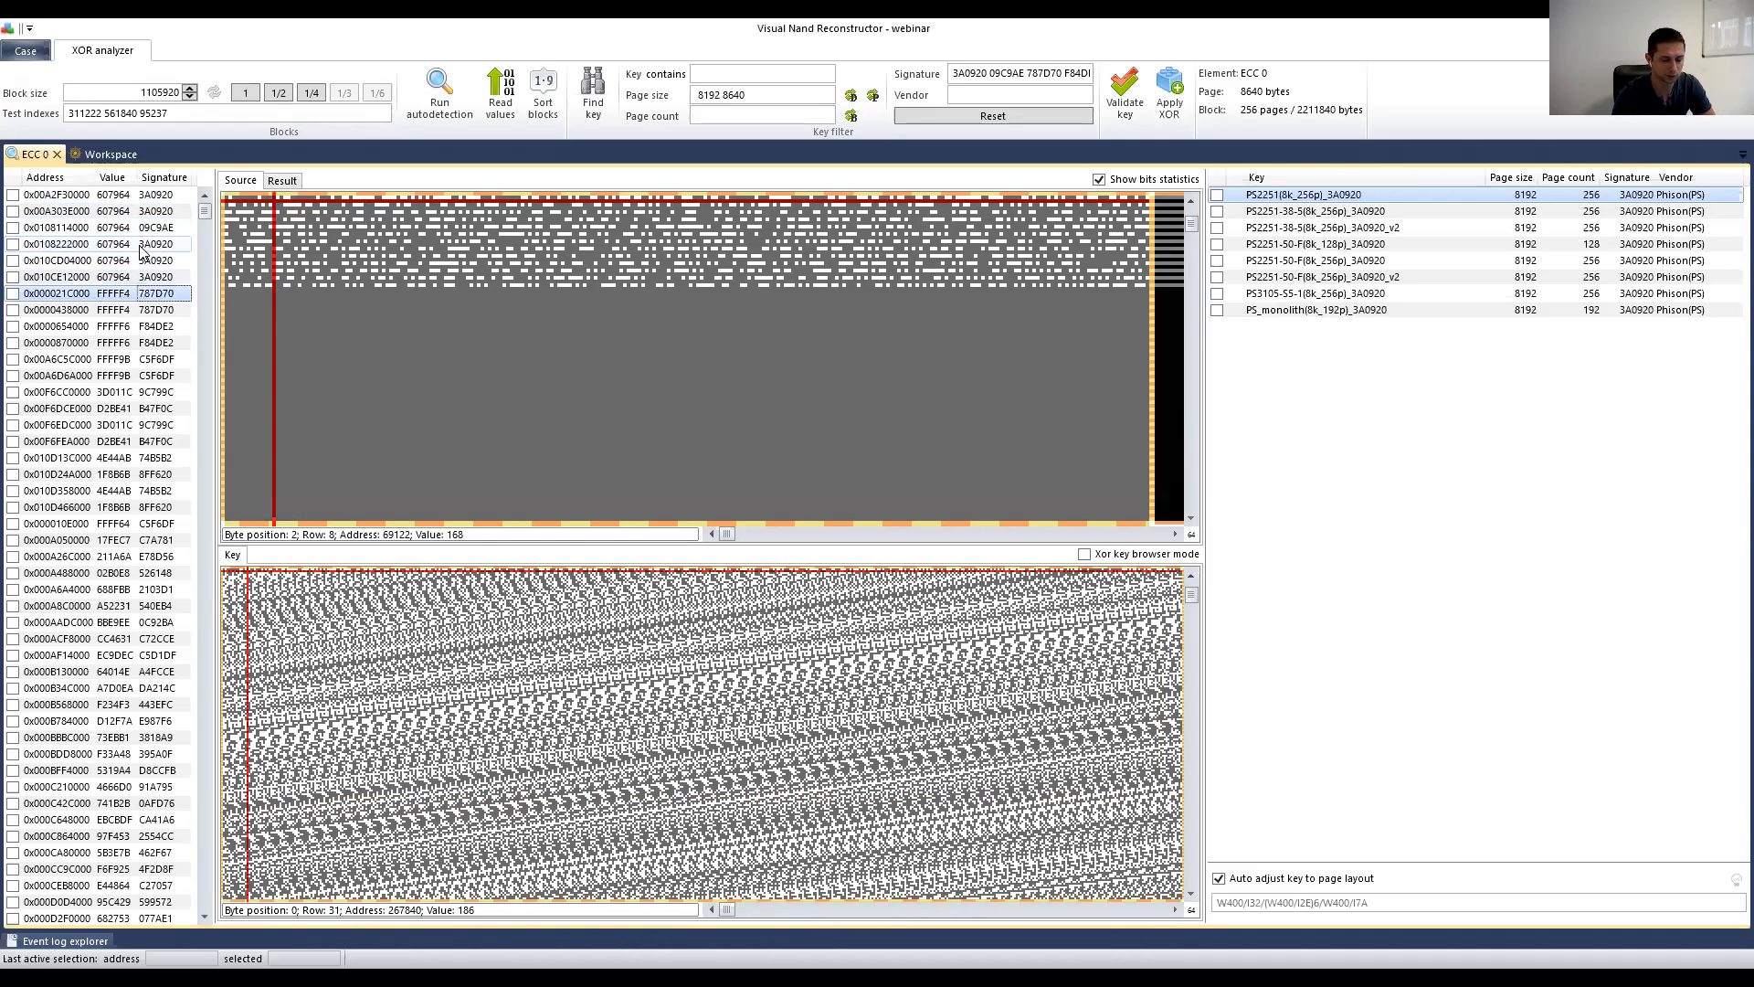
pyautogui.press('Up')
pyautogui.press('Up')
pyautogui.press('Up')
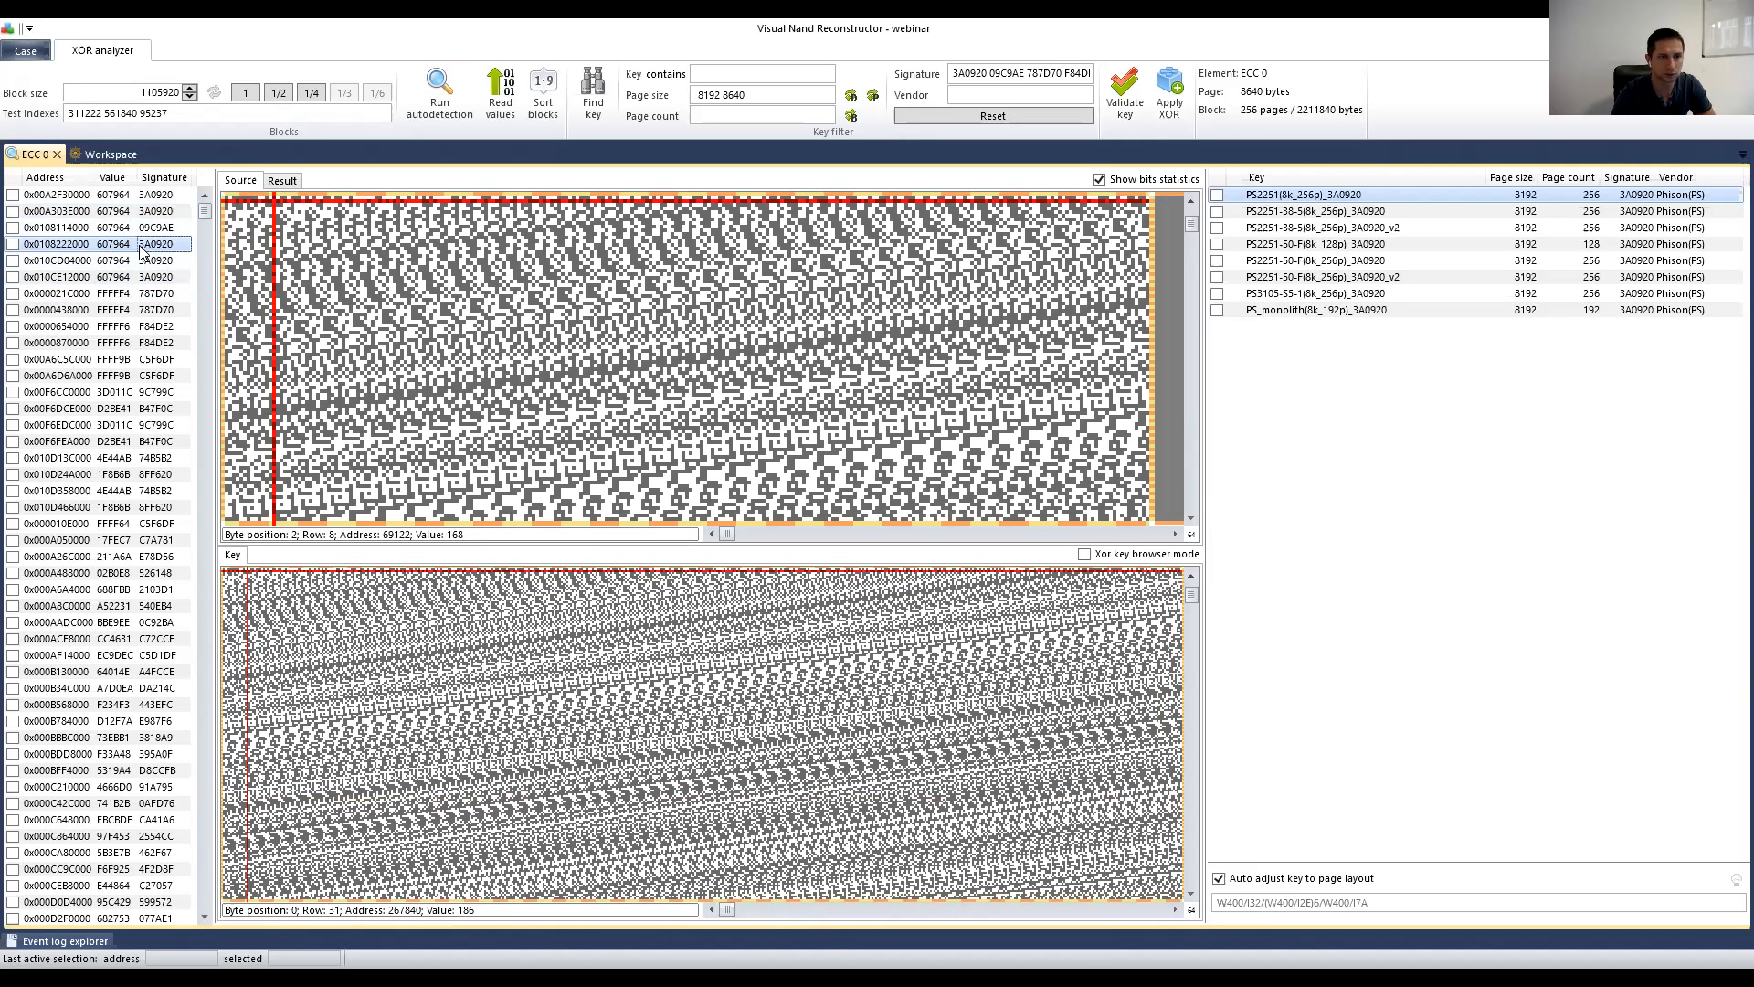
pyautogui.press('Up')
pyautogui.press('Up')
pyautogui.moveTo(1189, 228); pyautogui.dragTo(1190, 219)
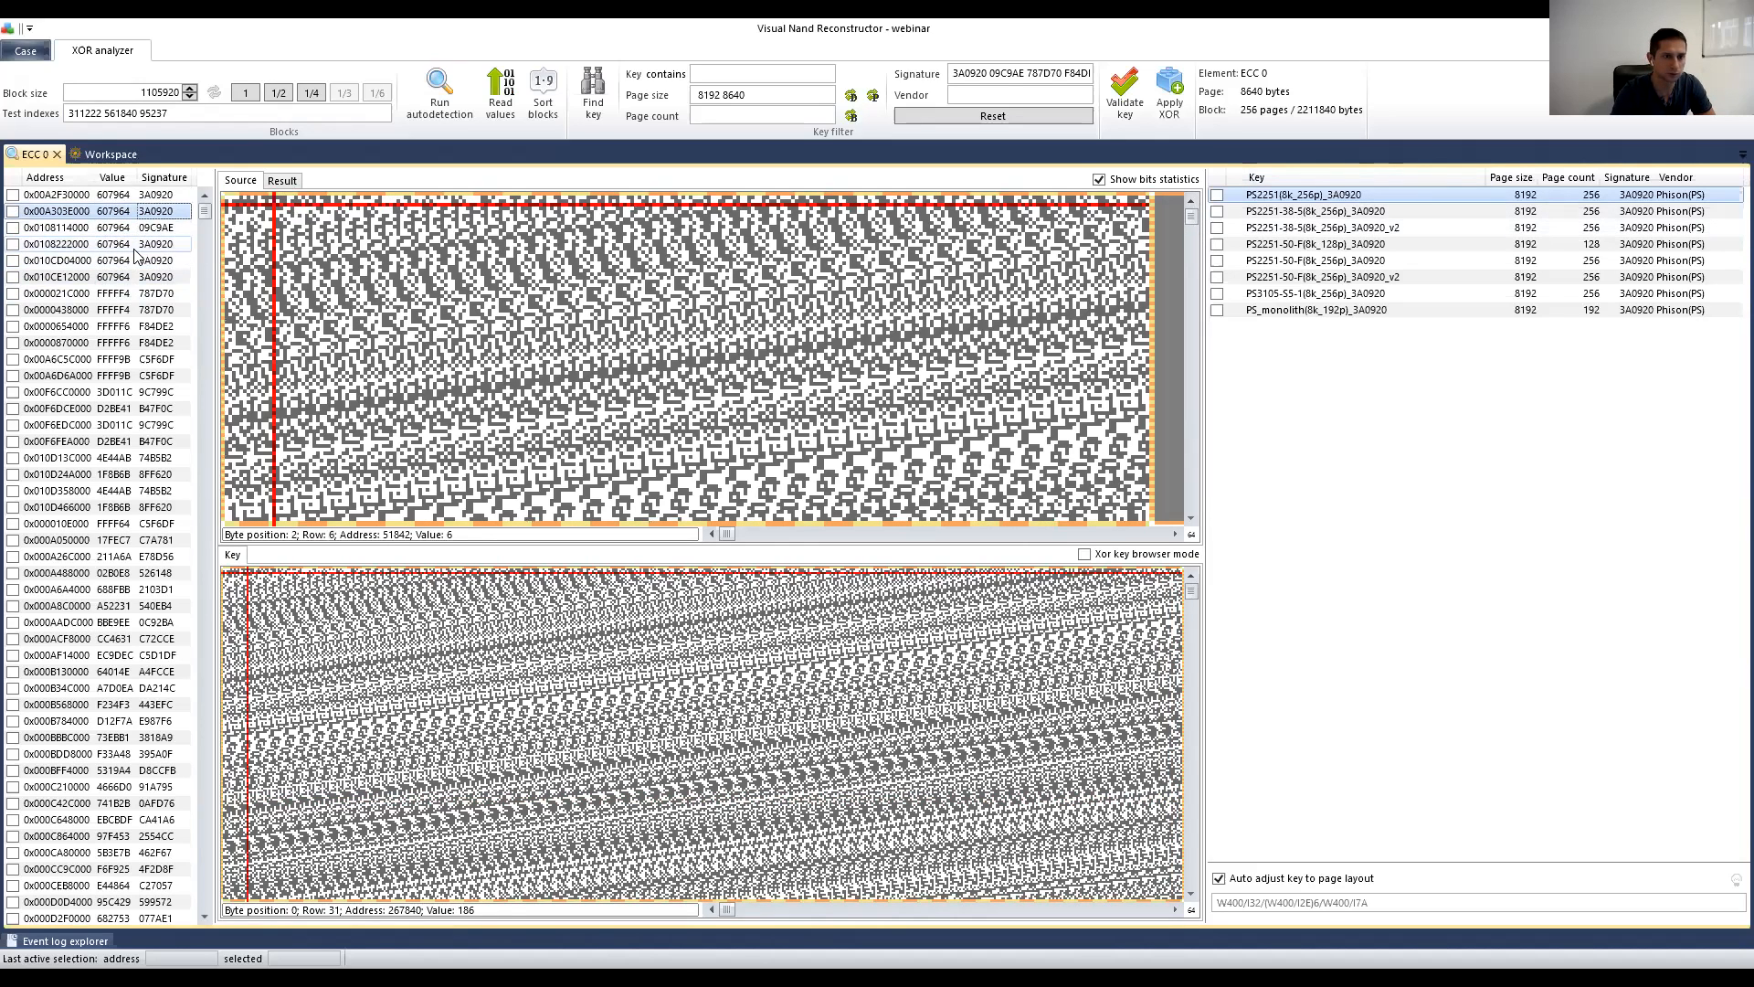
pyautogui.click(136, 245)
pyautogui.press('Down')
pyautogui.press('Down')
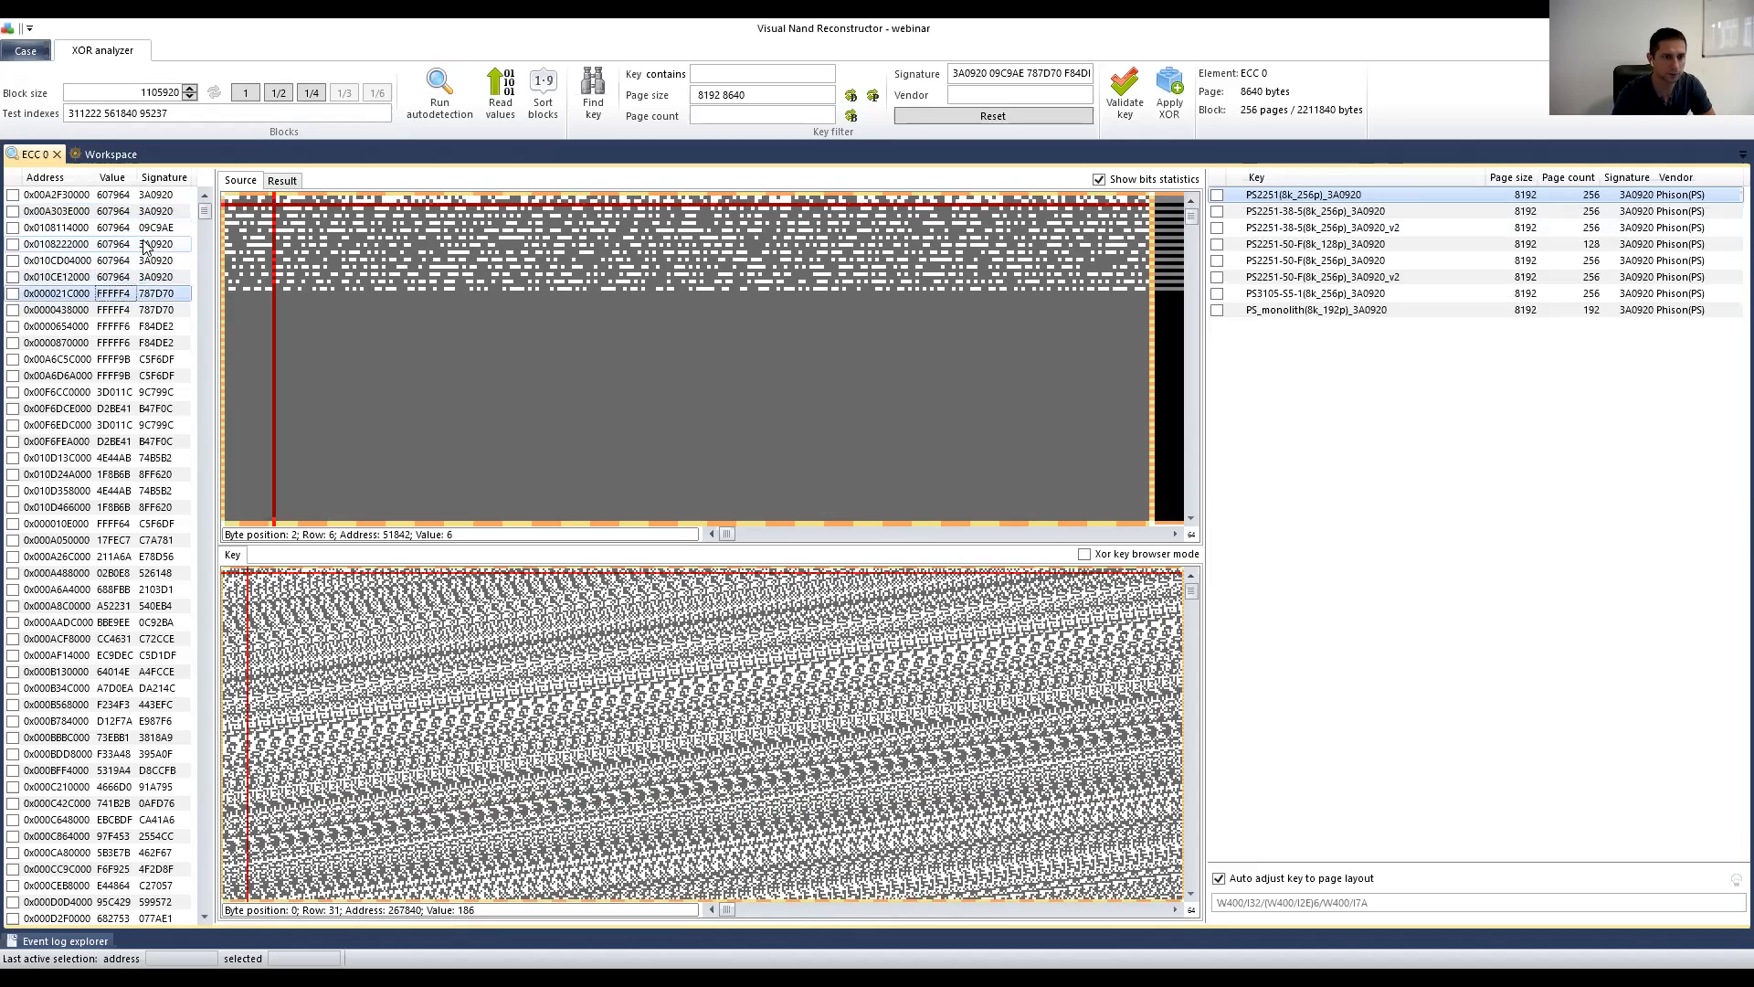
pyautogui.click(144, 245)
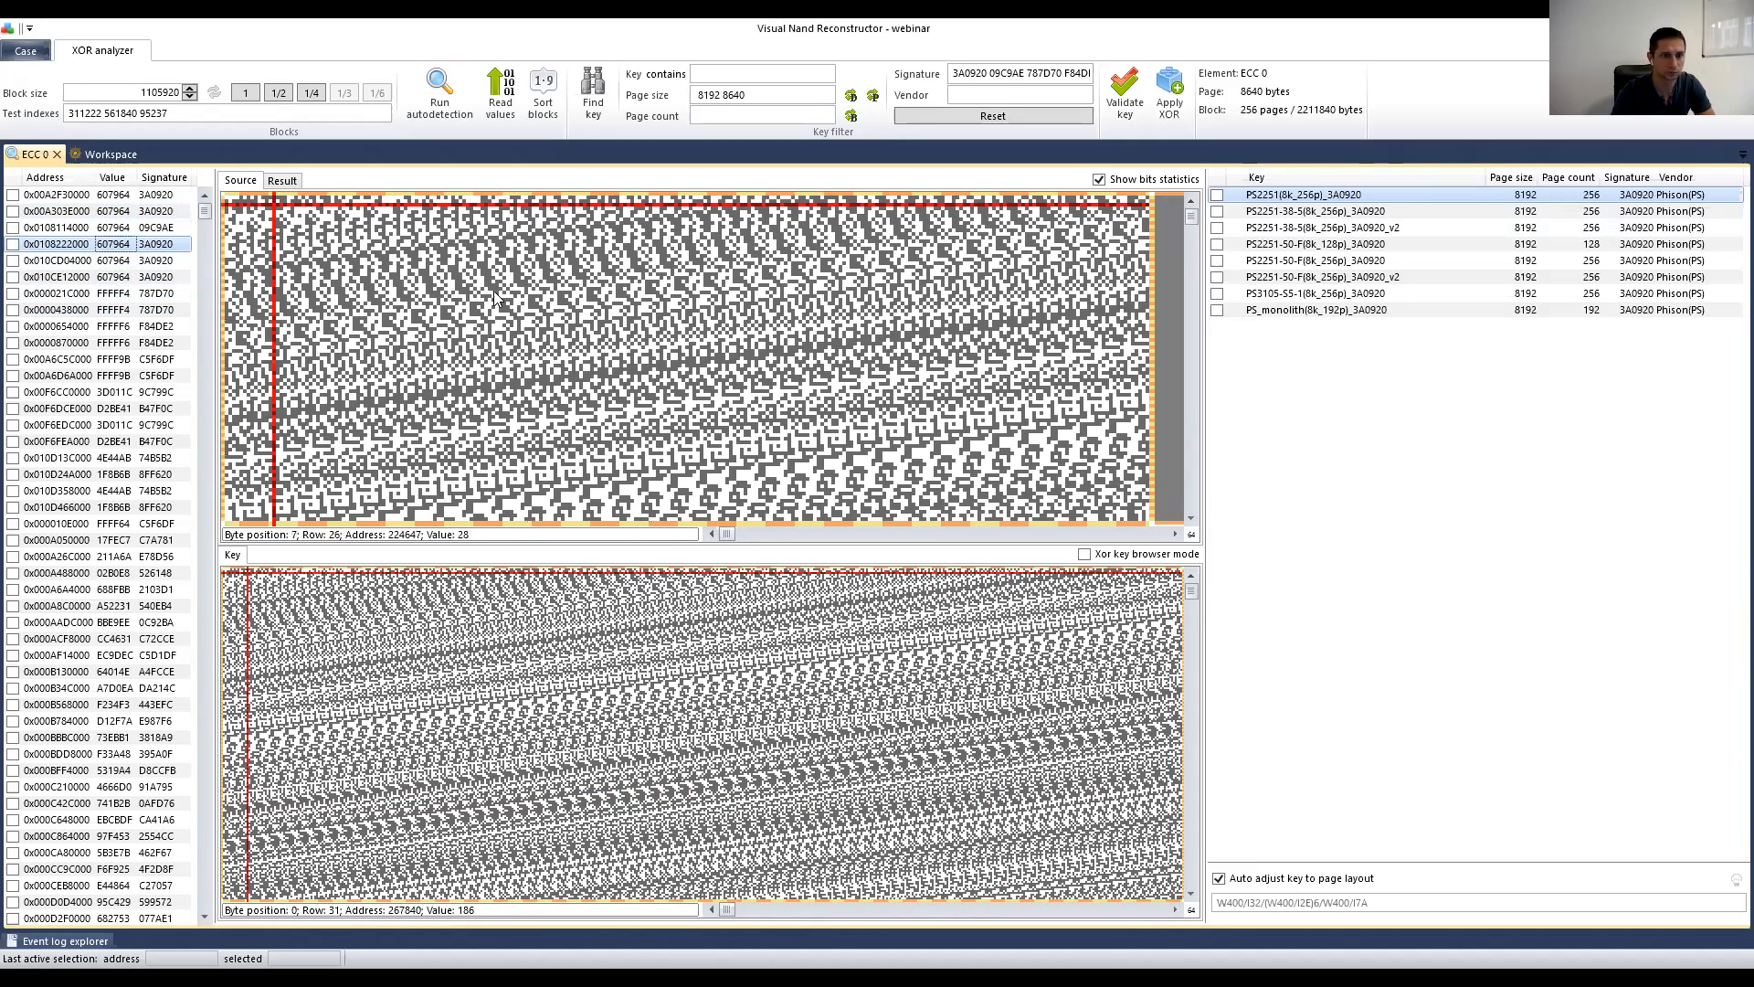
pyautogui.scroll(-2, 494, 293)
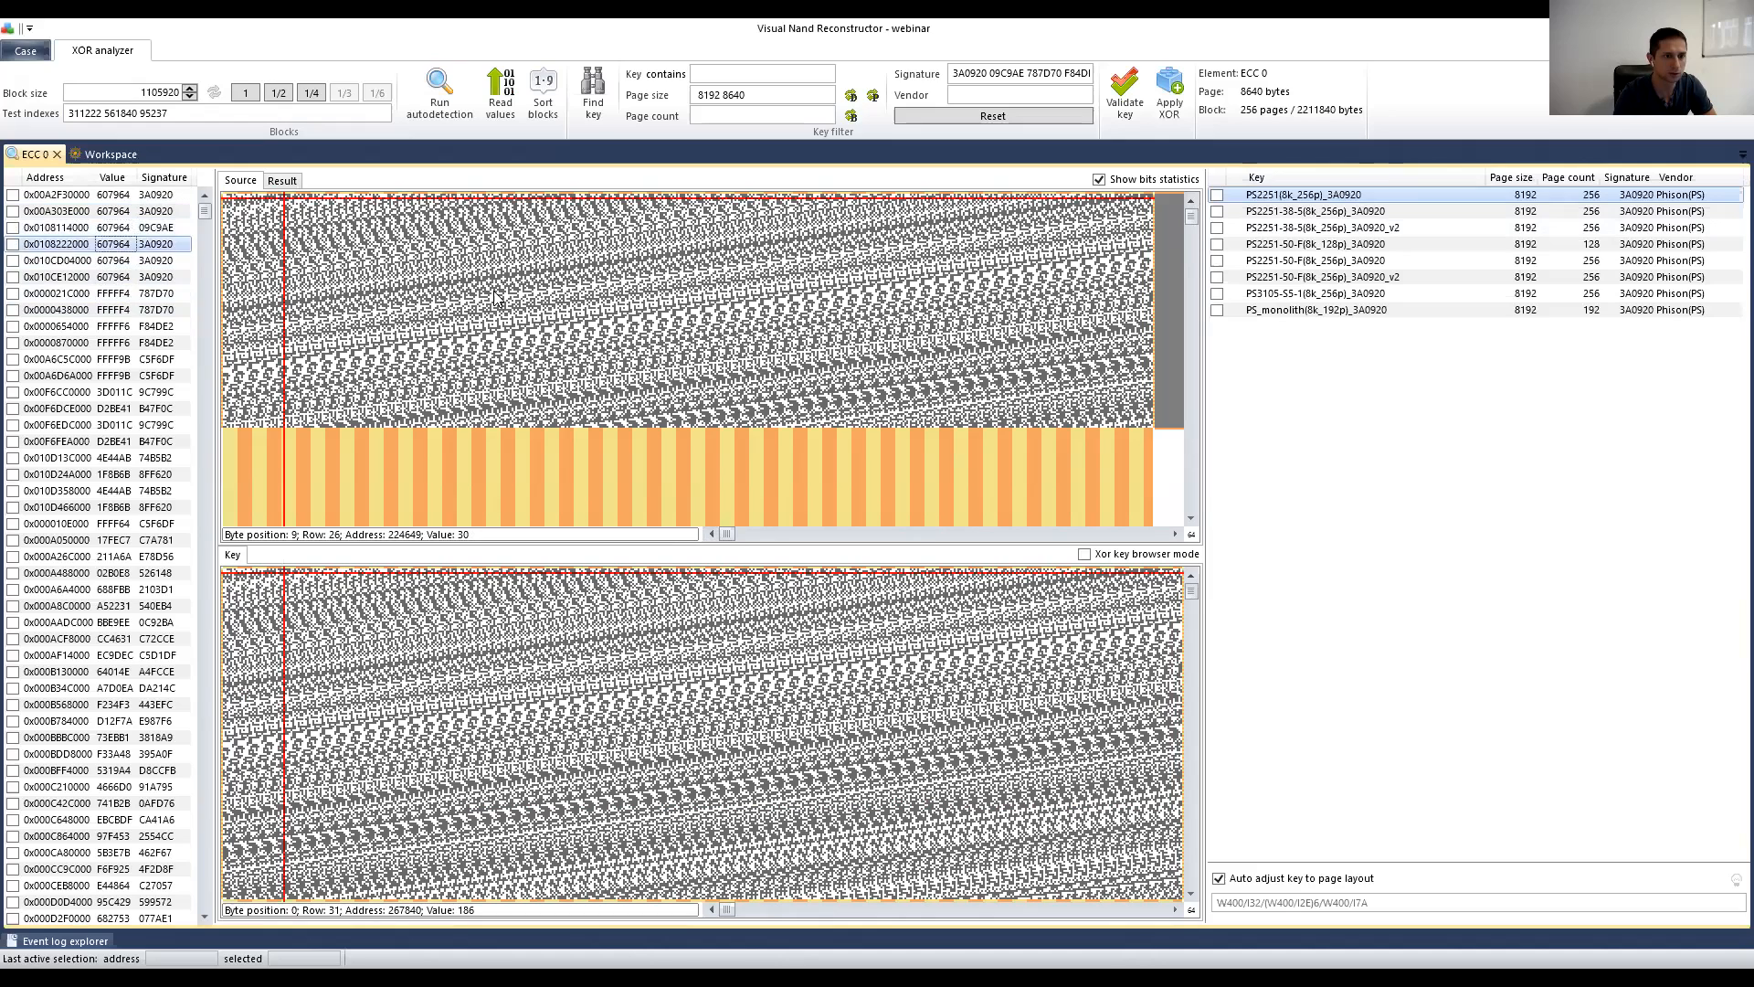
# Step: Compare bitmaps of the first two blocks, 0x00A2F30000 and 0x00A303E000
pyautogui.press('Up')
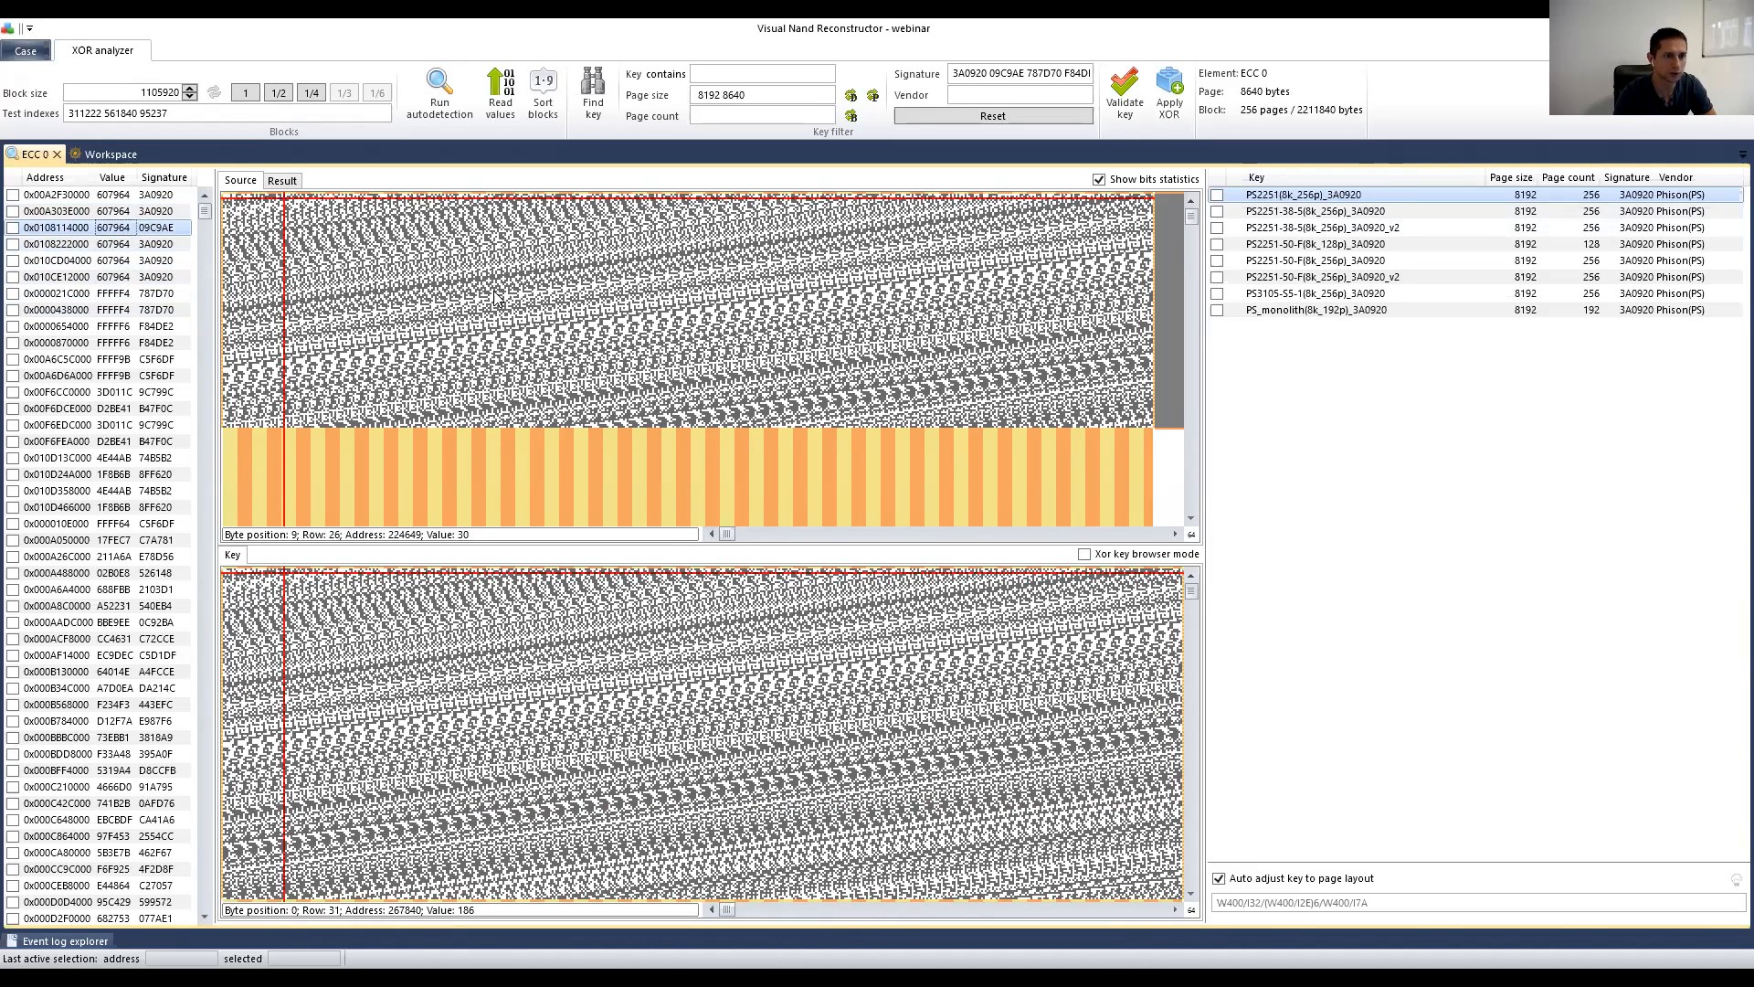
pyautogui.press('Up')
pyautogui.press('Up')
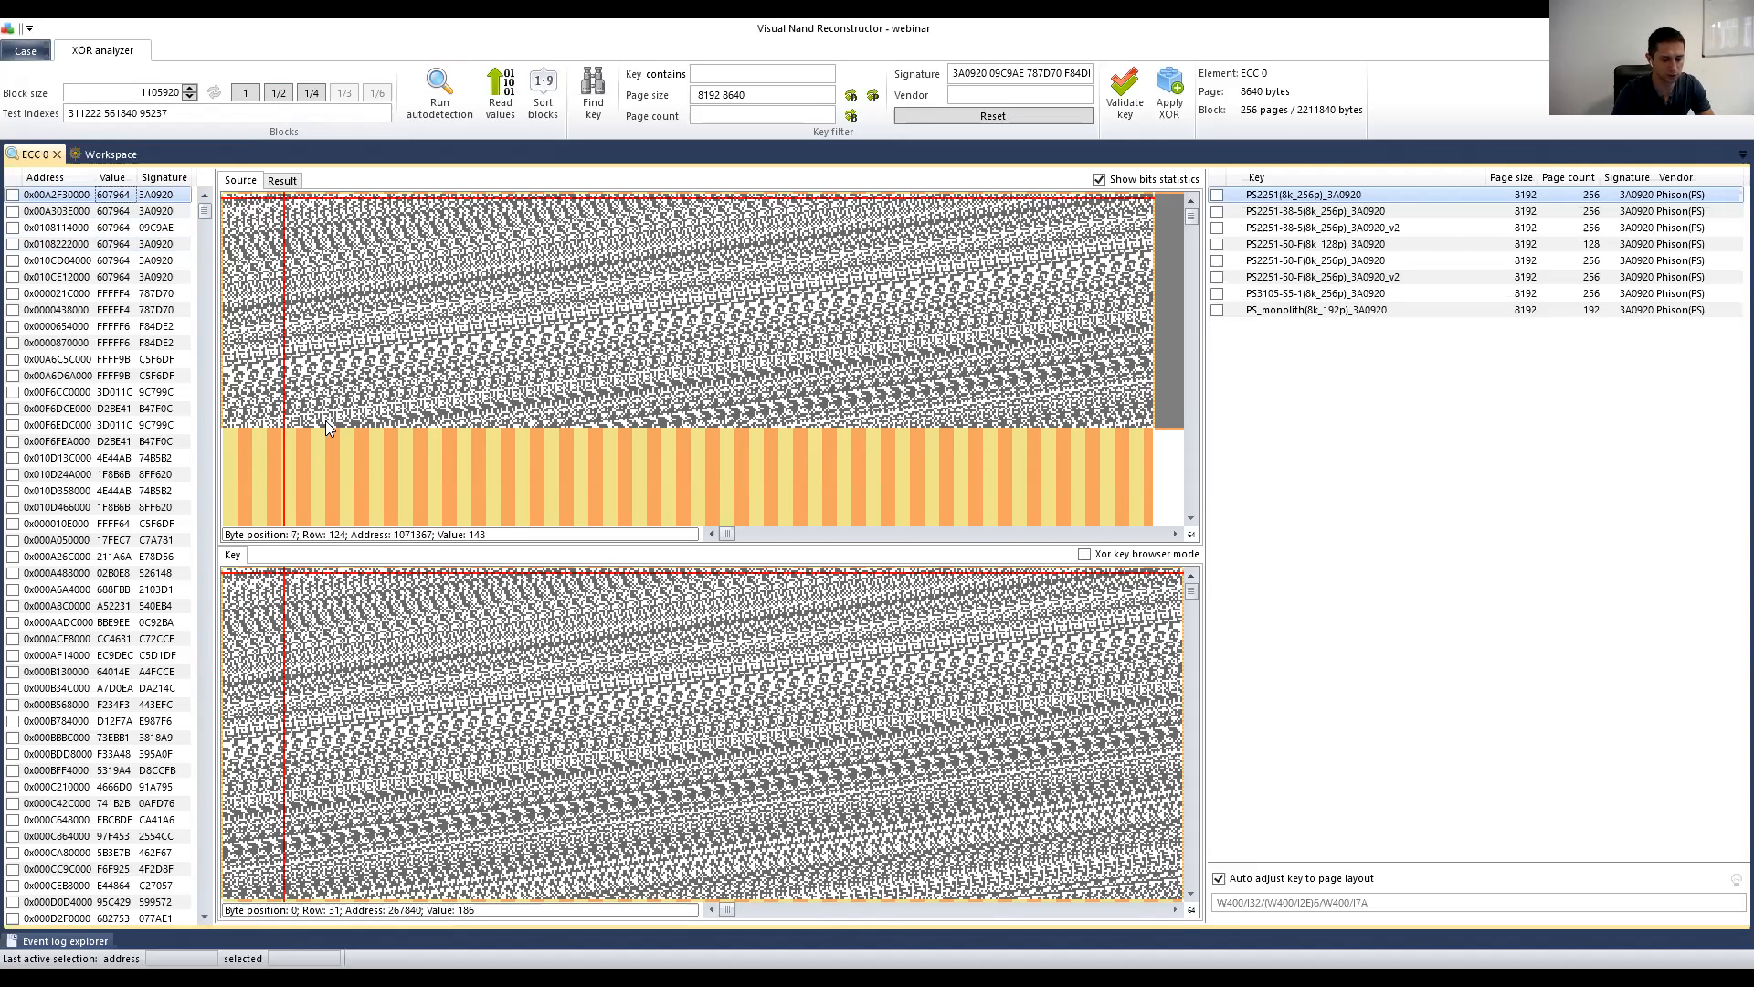
pyautogui.press('Down')
pyautogui.press('Down')
pyautogui.press('Down')
pyautogui.press('Up')
pyautogui.press('Up')
pyautogui.press('Up')
pyautogui.press('Down')
pyautogui.press('Up')
pyautogui.press('Down')
pyautogui.press('Up')
pyautogui.press('Down')
pyautogui.press('Up')
pyautogui.press('Down')
pyautogui.press('Up')
pyautogui.press('Down')
pyautogui.press('Up')
pyautogui.press('Down')
pyautogui.press('Up')
pyautogui.press('Down')
pyautogui.press('Up')
pyautogui.press('Down')
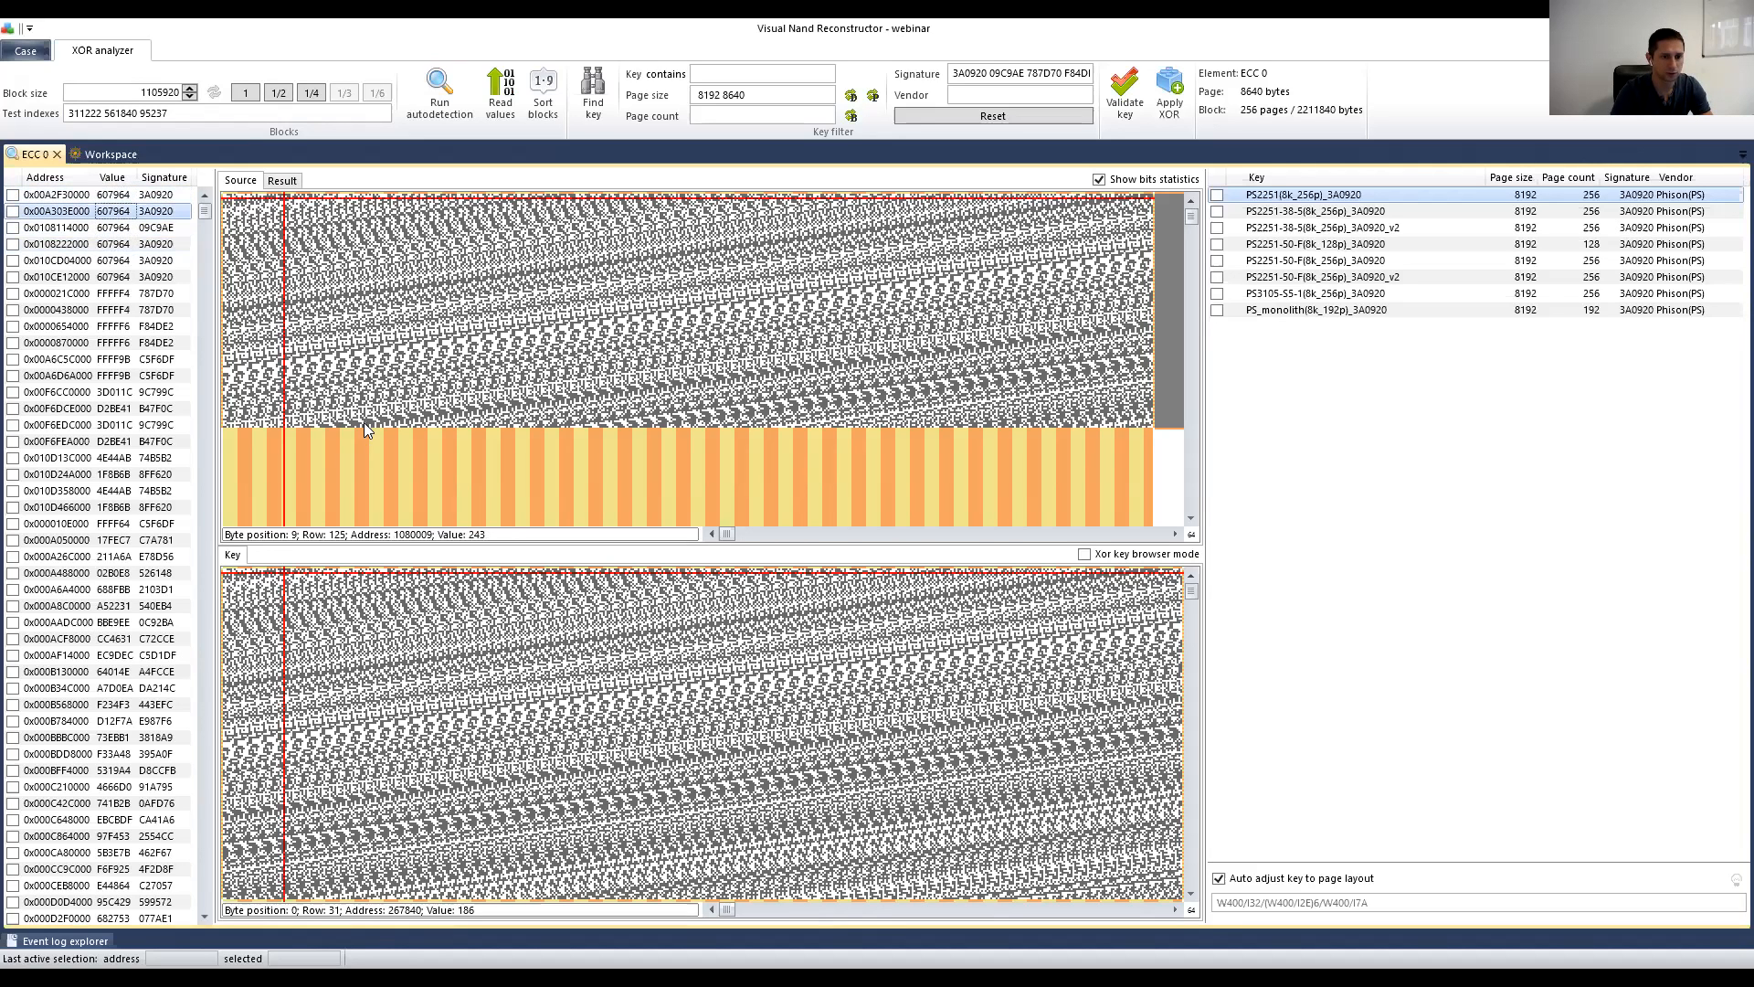
pyautogui.press('Up')
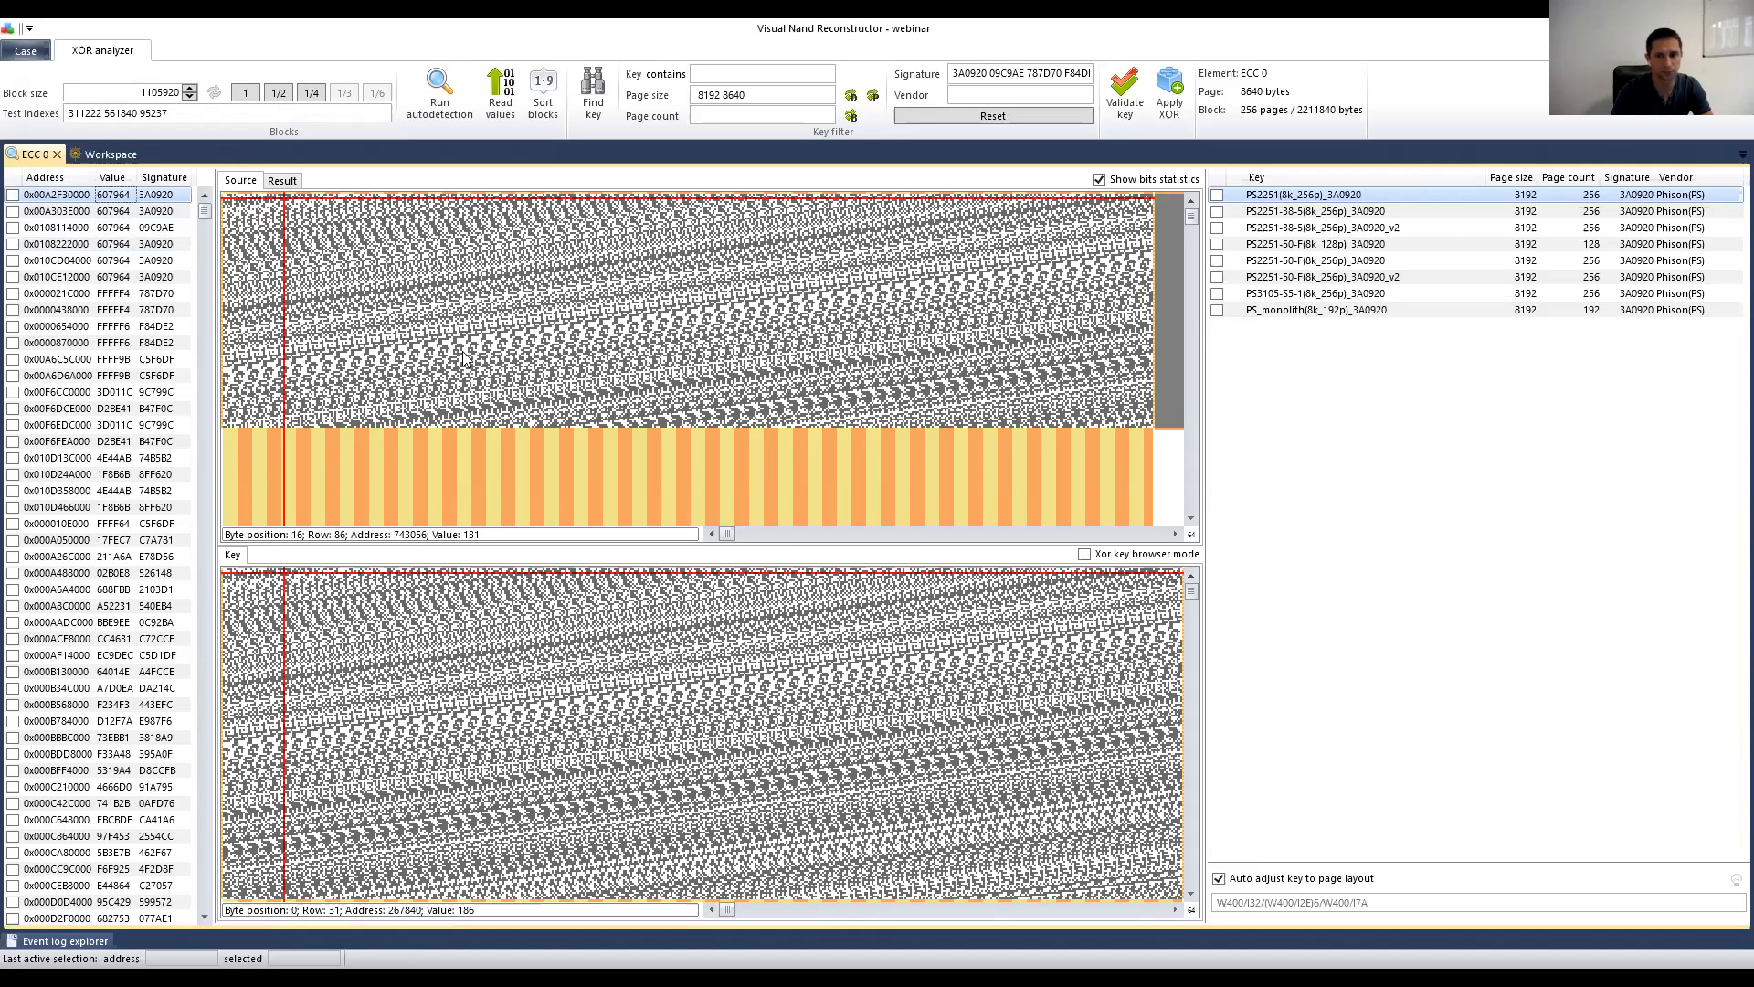
pyautogui.press('Down')
pyautogui.press('Down')
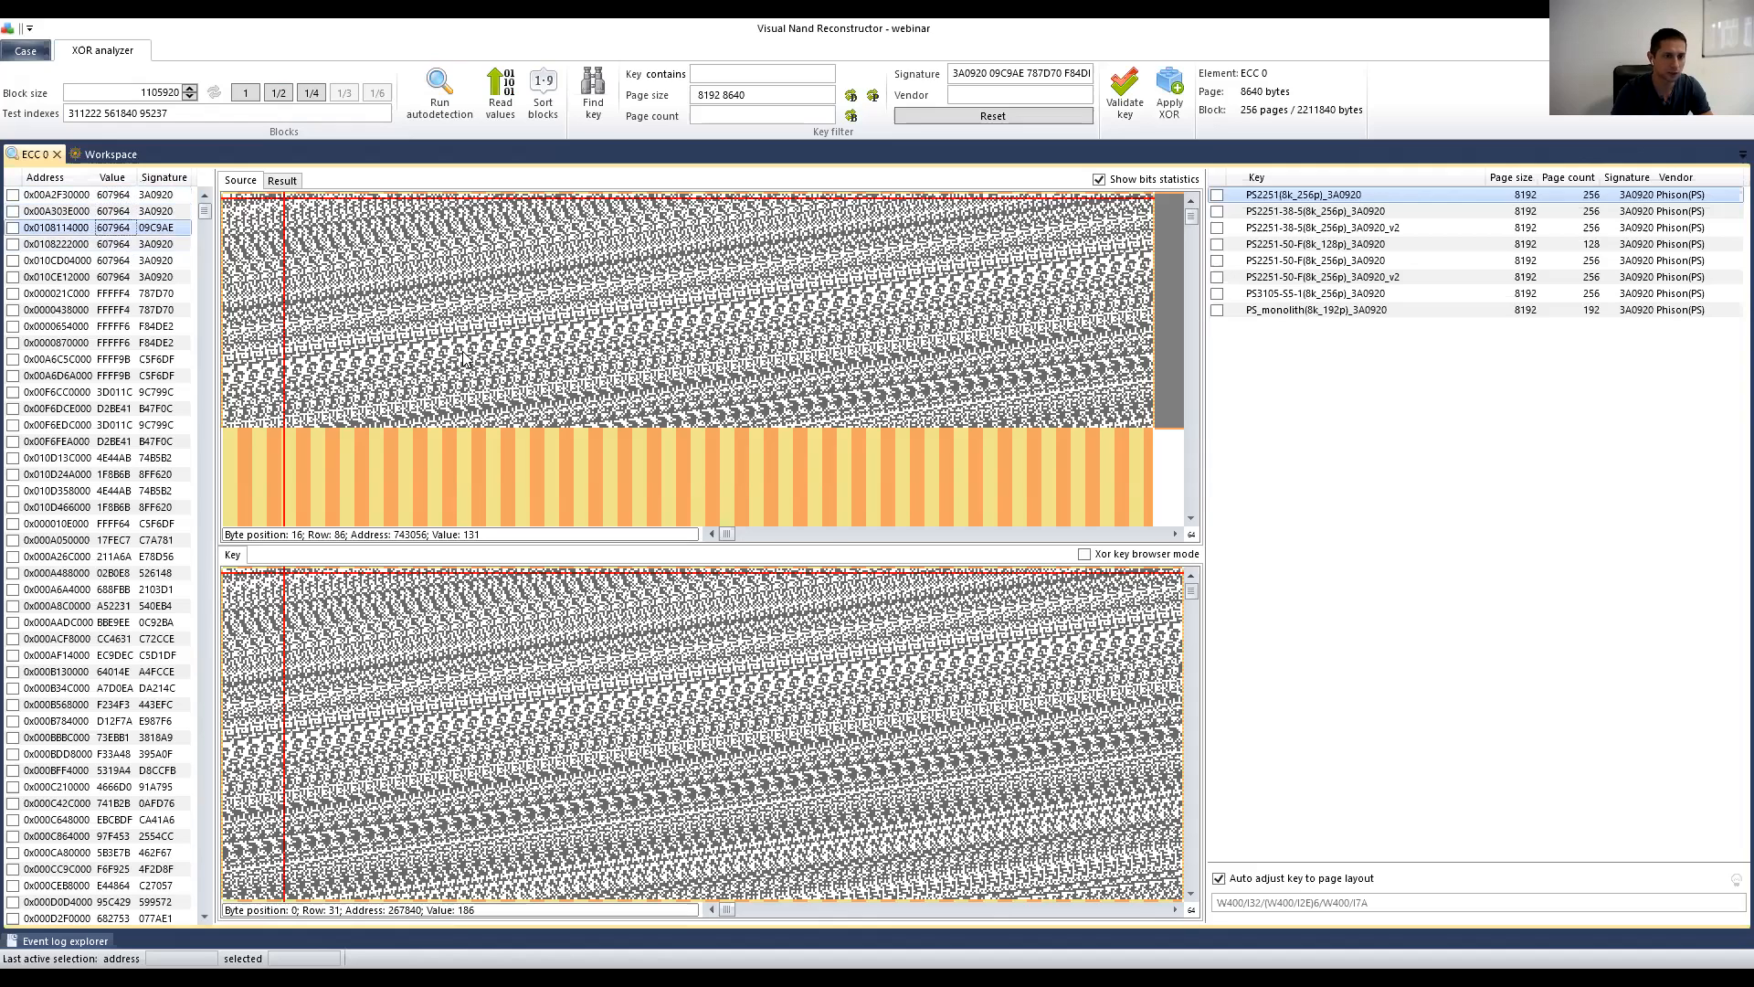
pyautogui.press('Down')
pyautogui.press('Down')
pyautogui.press('Down')
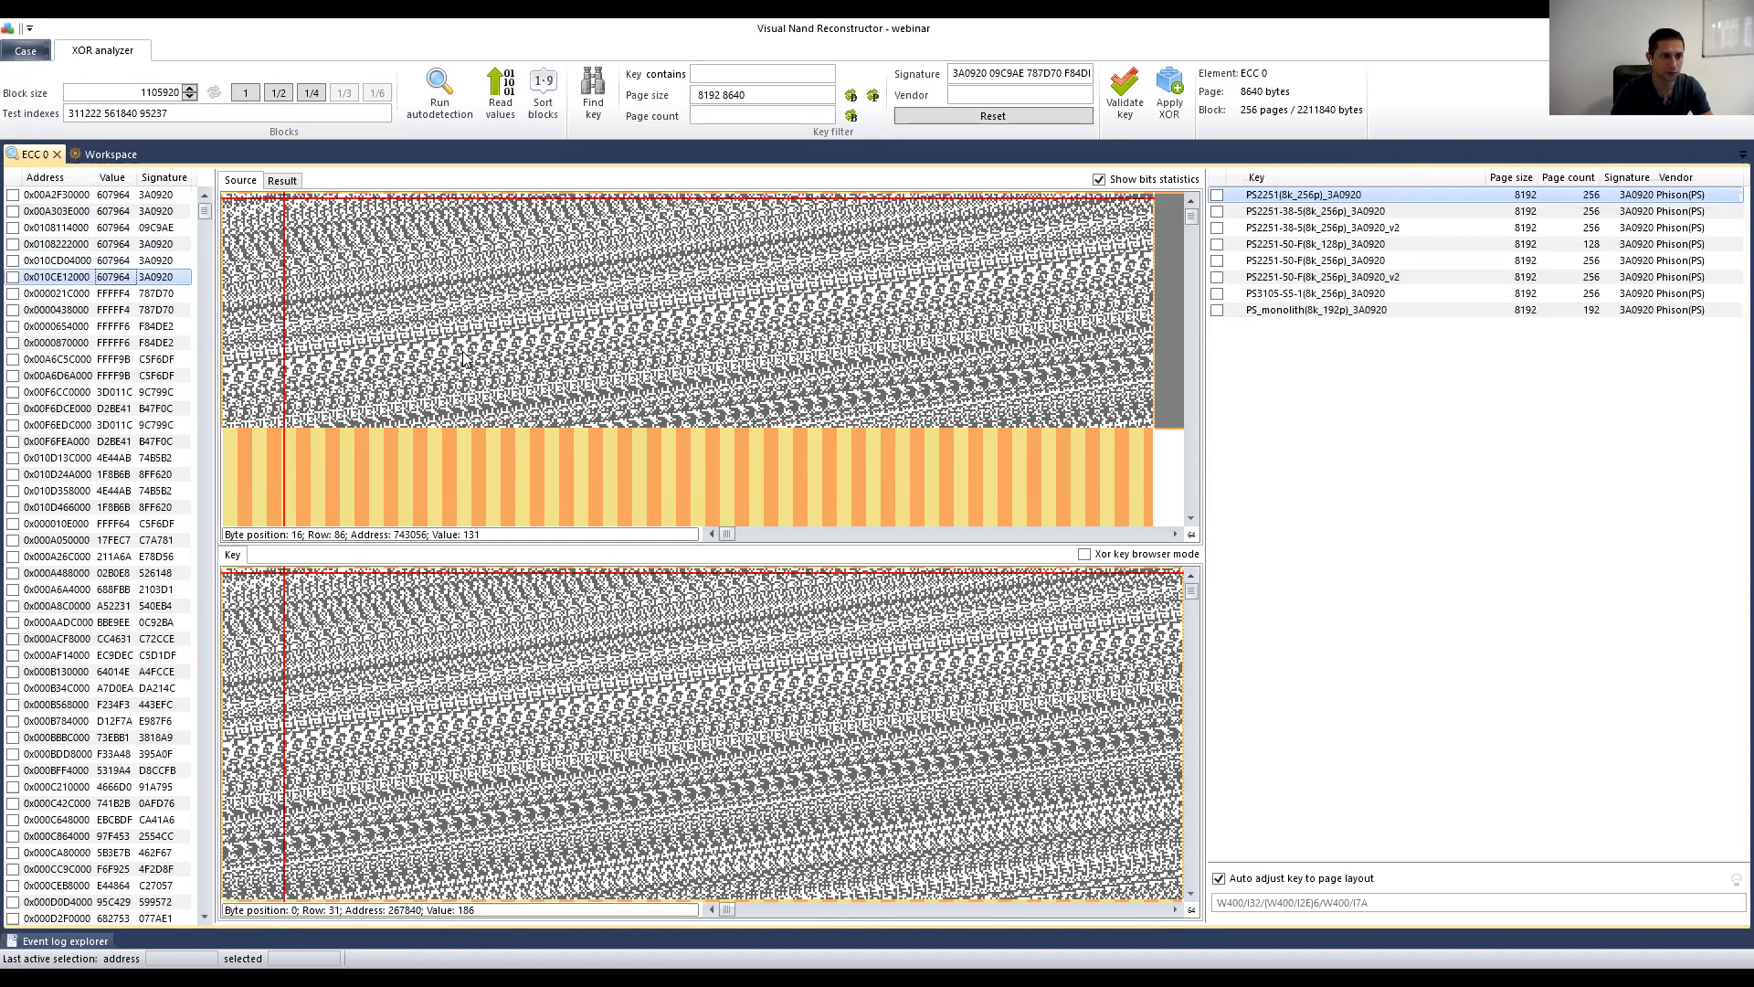
pyautogui.press('Up')
pyautogui.press('Up')
pyautogui.press('Down')
pyautogui.press('Down')
pyautogui.press('Up')
pyautogui.press('Up')
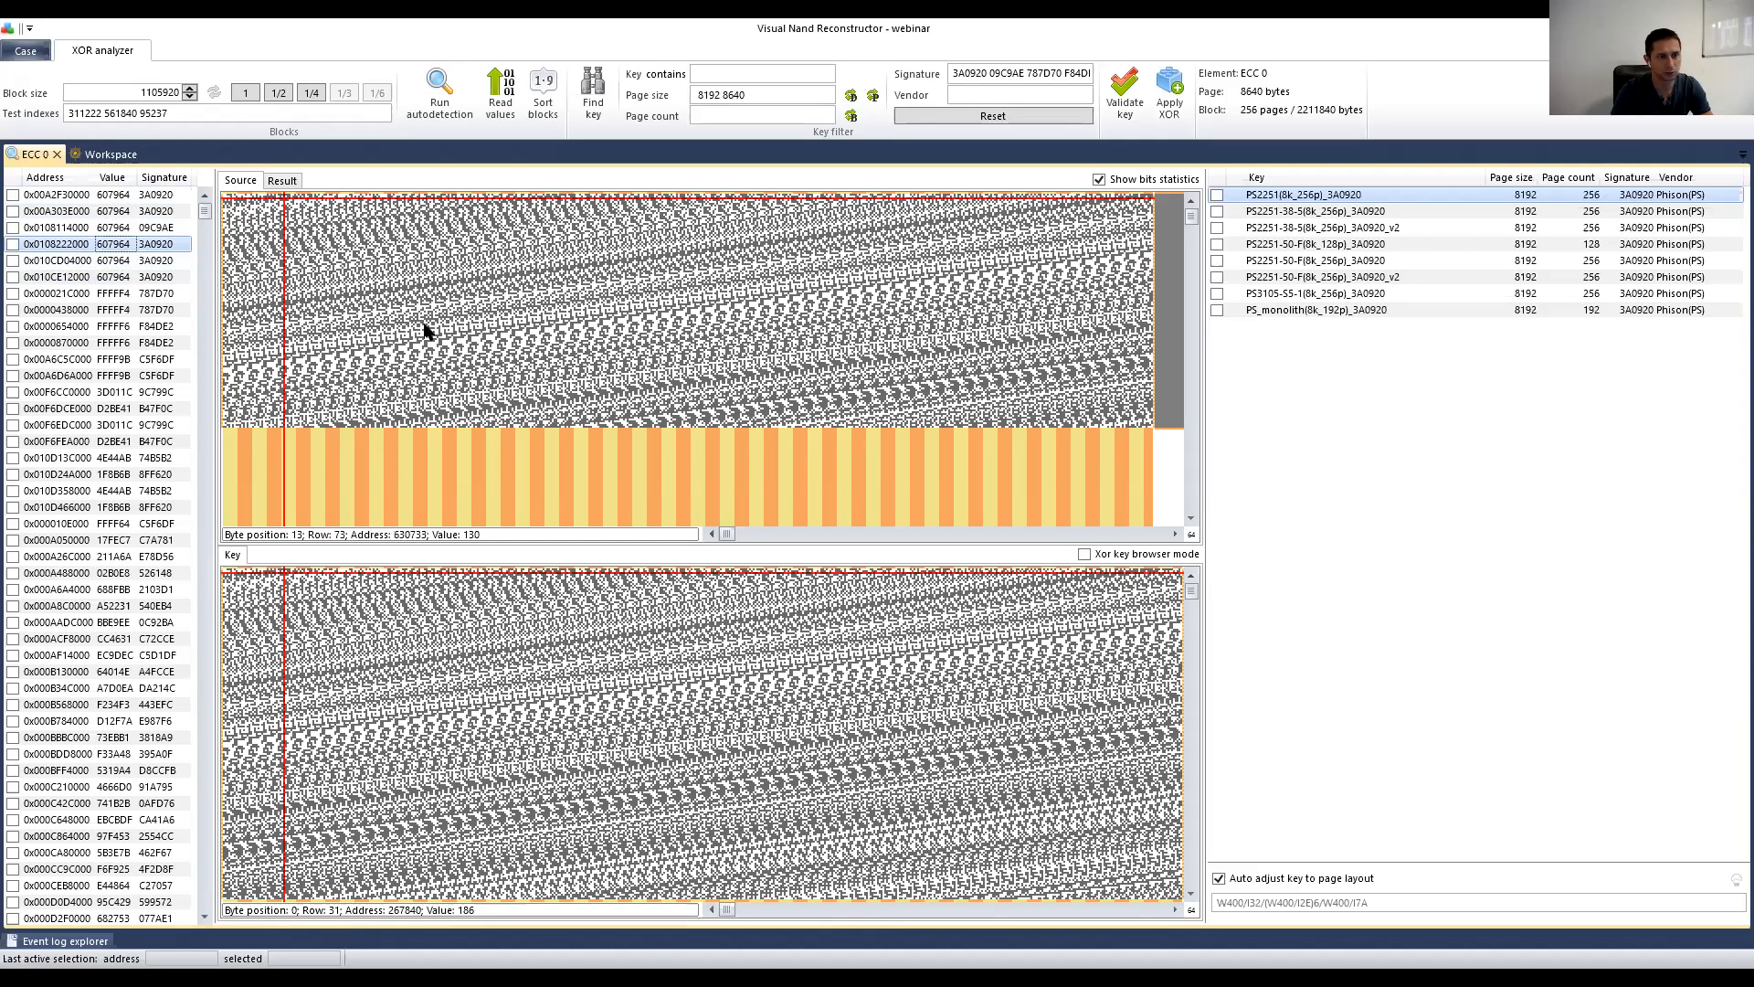
pyautogui.press('Down')
pyautogui.press('Down')
pyautogui.press('Up')
pyautogui.press('Up')
pyautogui.press('Up')
pyautogui.press('Down')
pyautogui.press('Down')
pyautogui.press('Down')
pyautogui.press('Up')
pyautogui.press('Up')
pyautogui.press('Down')
pyautogui.press('Down')
pyautogui.press('Up')
pyautogui.press('Up')
pyautogui.press('Down')
pyautogui.press('Down')
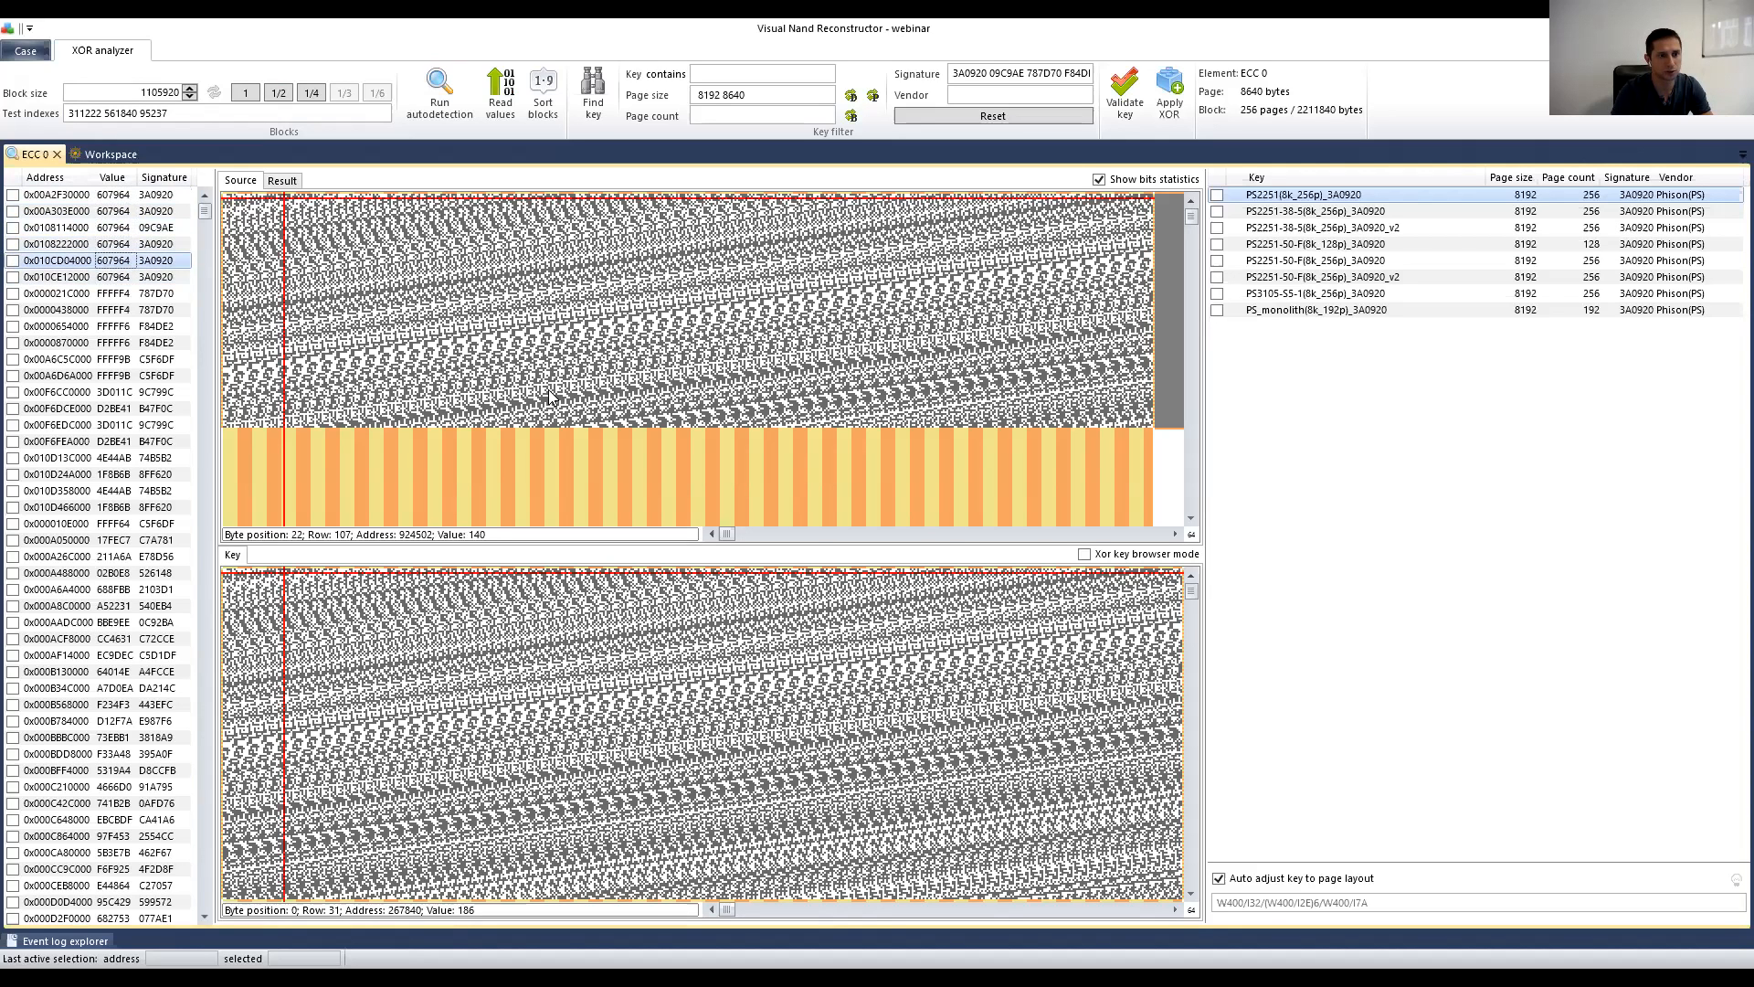
pyautogui.press('Up')
pyautogui.press('Up')
pyautogui.press('Down')
pyautogui.press('Down')
pyautogui.press('Up')
pyautogui.press('Up')
pyautogui.press('Down')
pyautogui.press('Down')
pyautogui.press('Up')
pyautogui.press('Up')
pyautogui.press('Down')
pyautogui.press('Down')
pyautogui.press('Up')
pyautogui.press('Up')
pyautogui.press('Down')
pyautogui.press('Down')
pyautogui.press('Up')
pyautogui.press('Up')
pyautogui.press('Down')
pyautogui.press('Down')
pyautogui.click(13, 244)
pyautogui.click(13, 260)
pyautogui.click(13, 277)
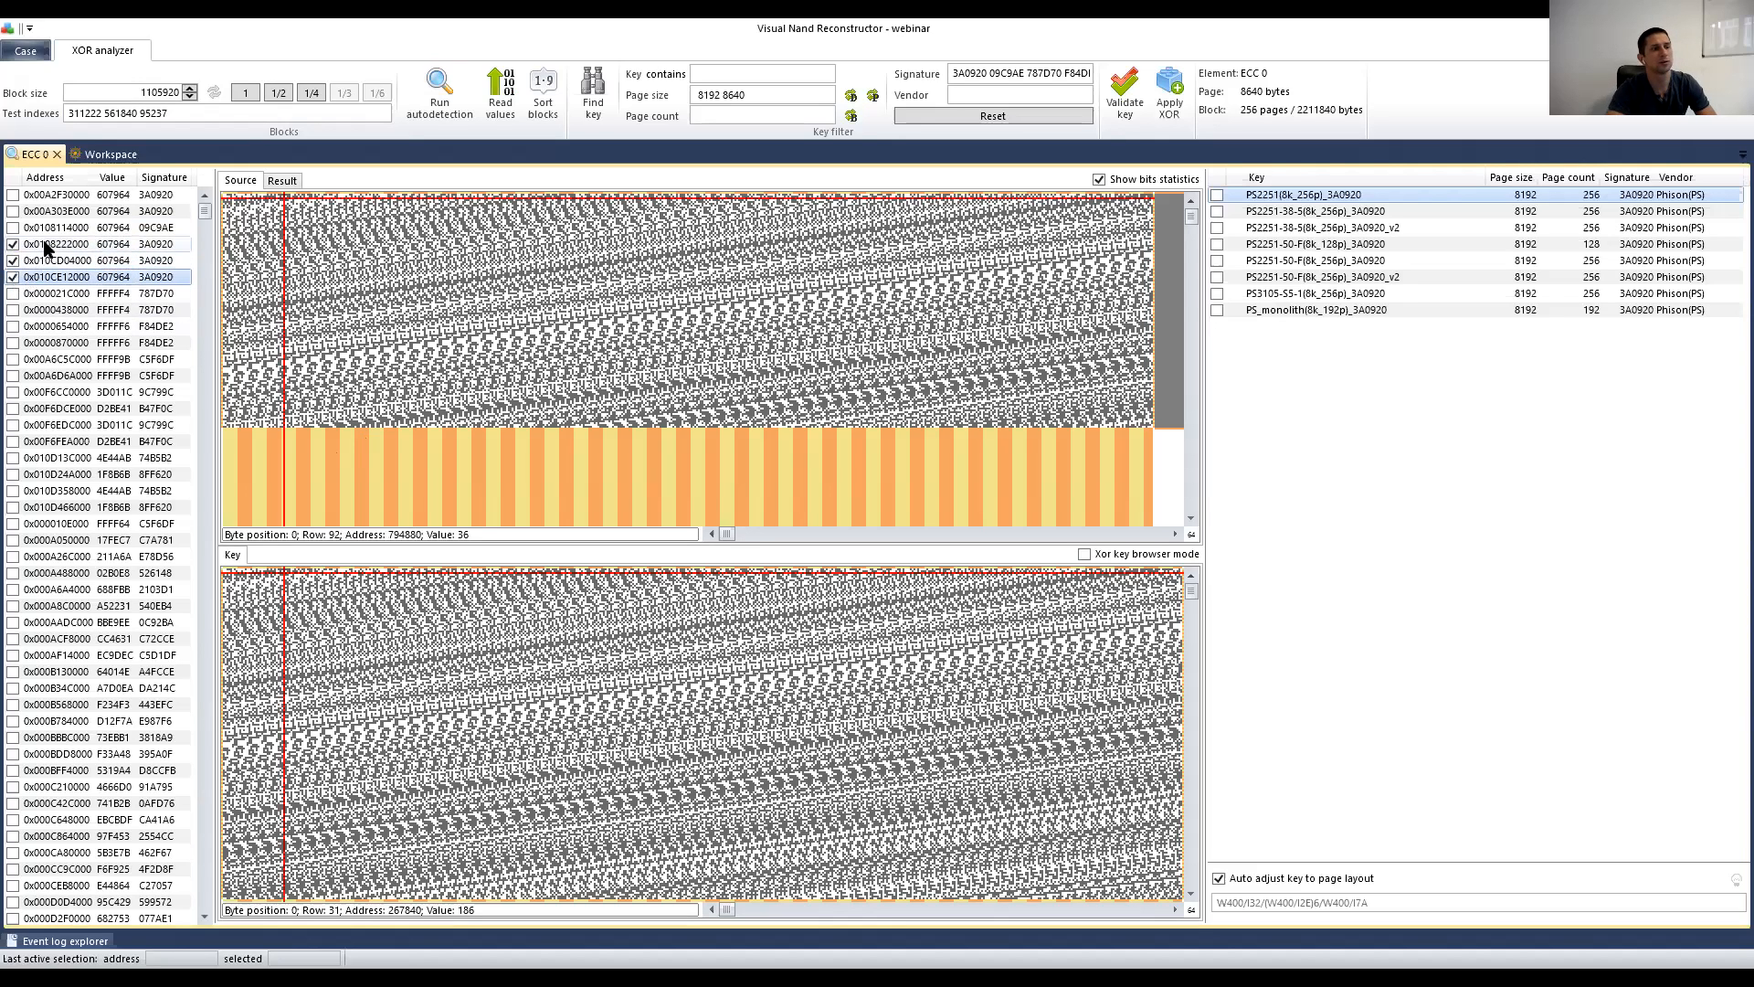
# Step: Extract the marked blocks into the workspace as Offsets 2 and pull it off the stacked elements
pyautogui.rightClick(82, 263)
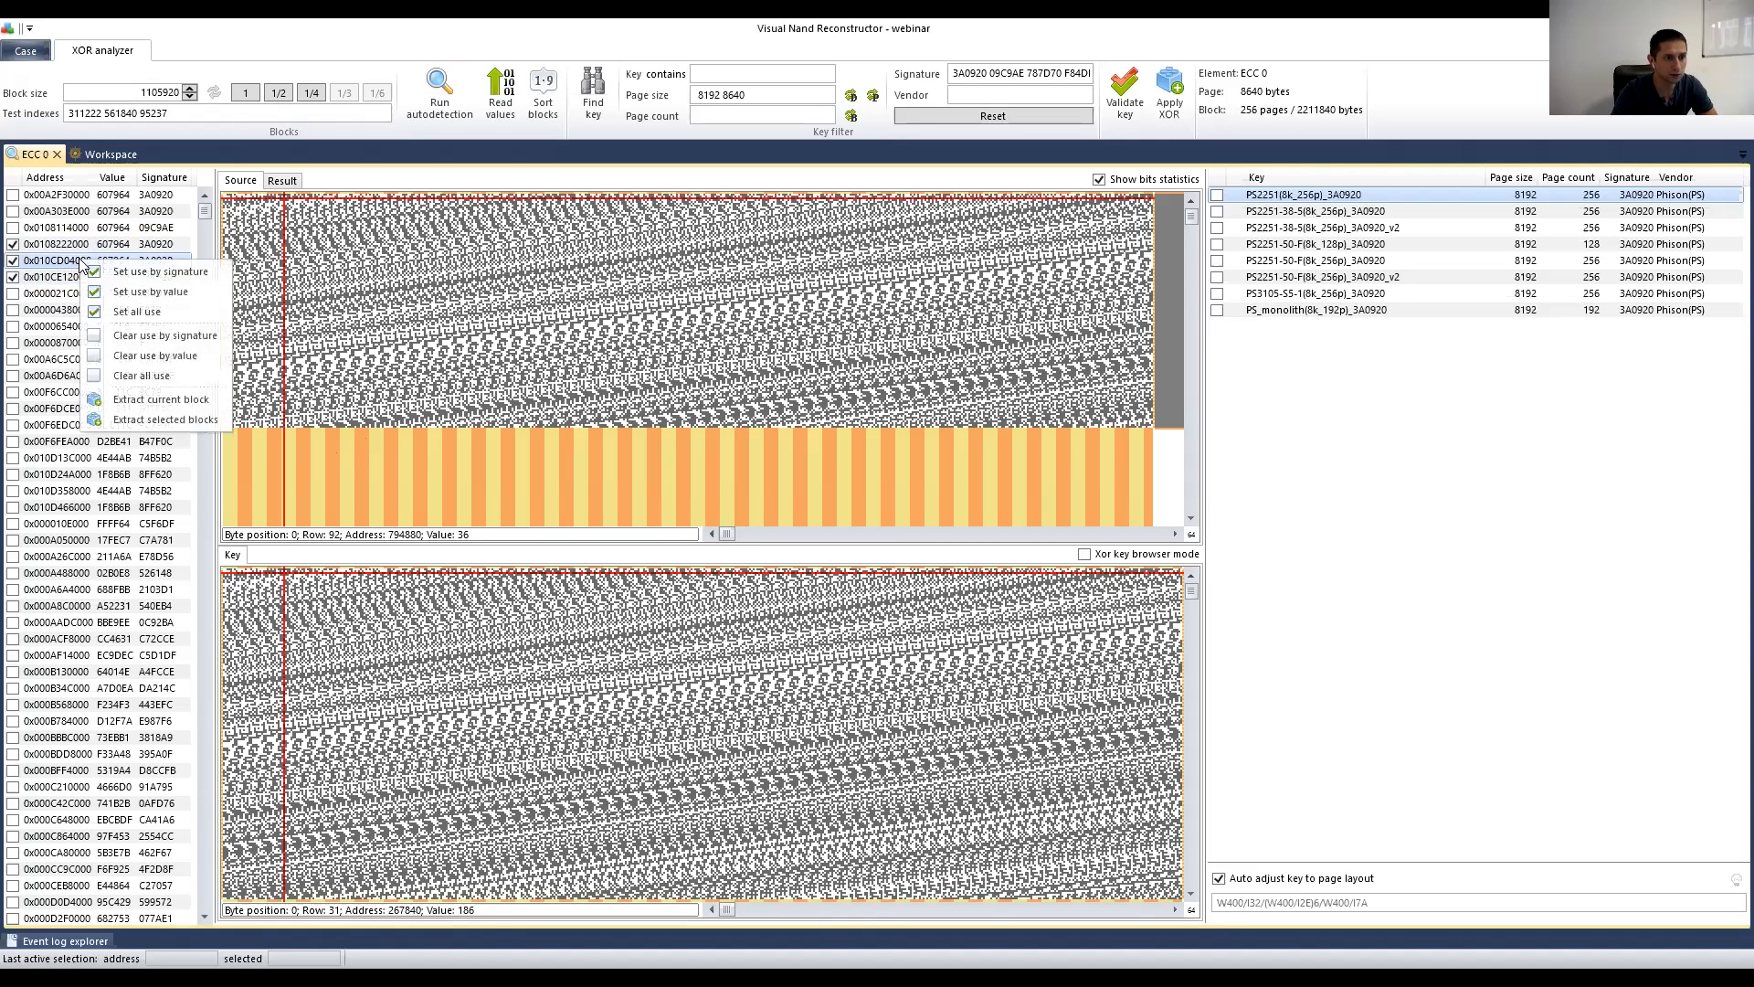
pyautogui.click(165, 420)
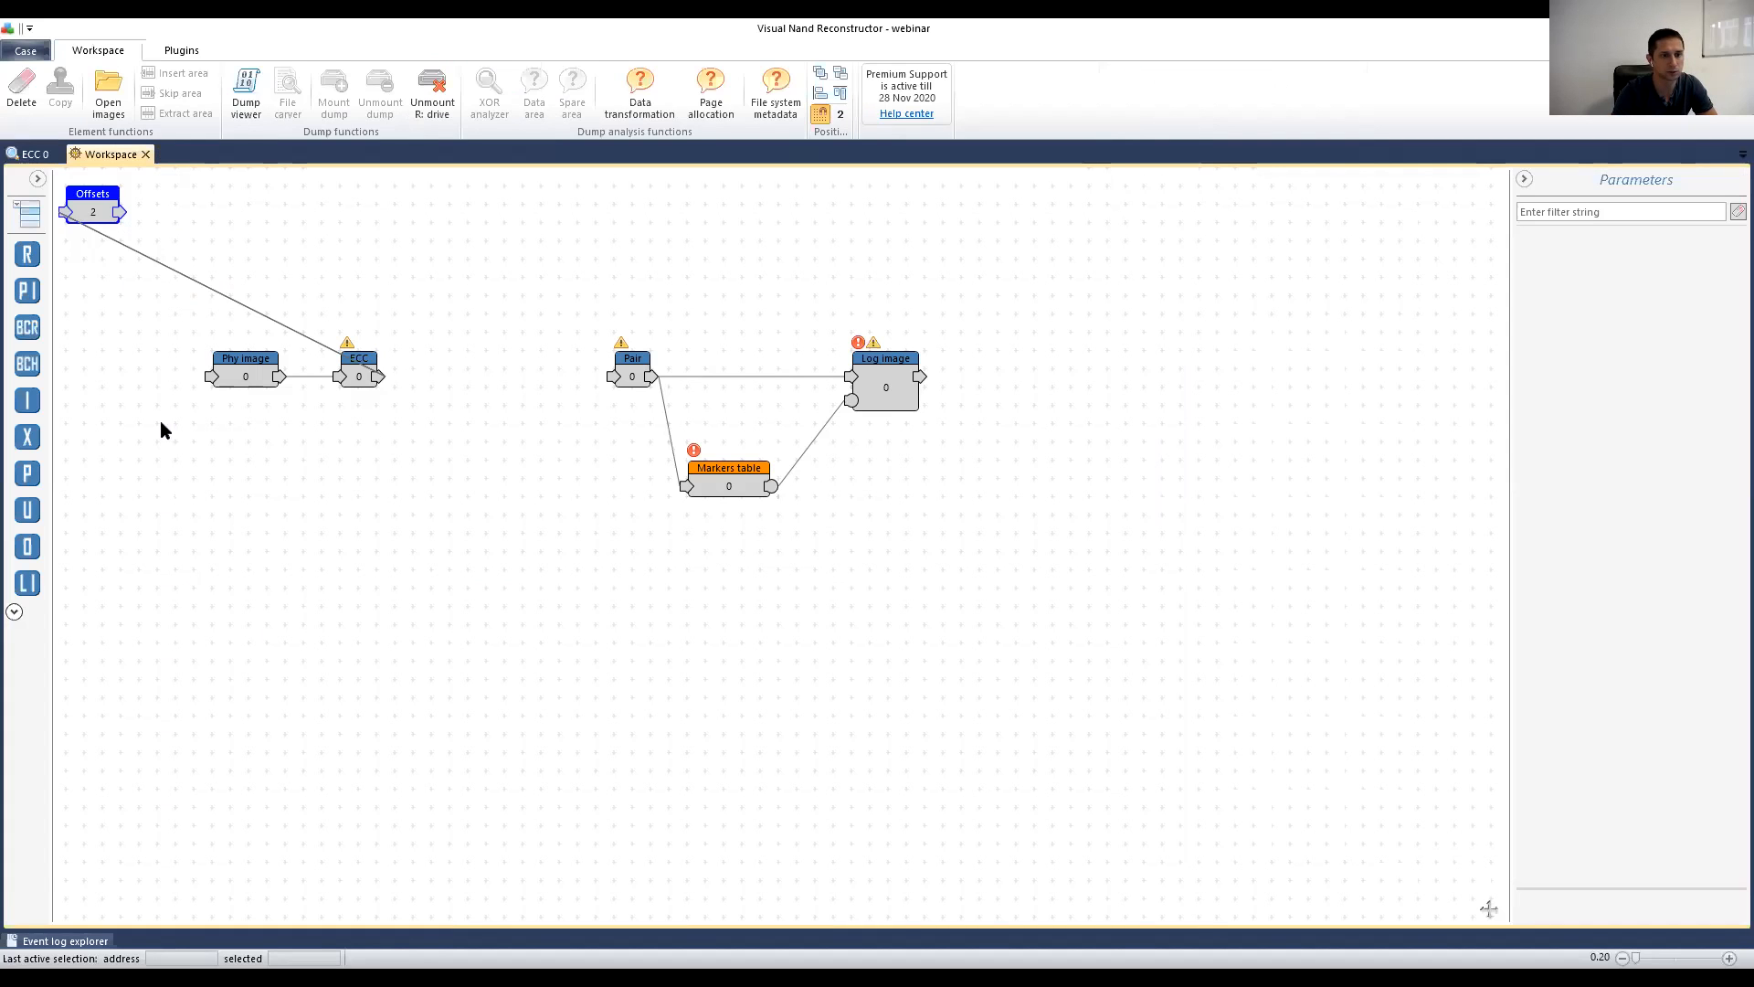
pyautogui.moveTo(108, 209); pyautogui.dragTo(333, 537)
# Step: Arrange Offsets 0, 1 and 2 in a column beside ECC, then select the ECC node
pyautogui.moveTo(382, 702); pyautogui.dragTo(296, 507)
pyautogui.moveTo(334, 651); pyautogui.dragTo(425, 655)
pyautogui.click(422, 708)
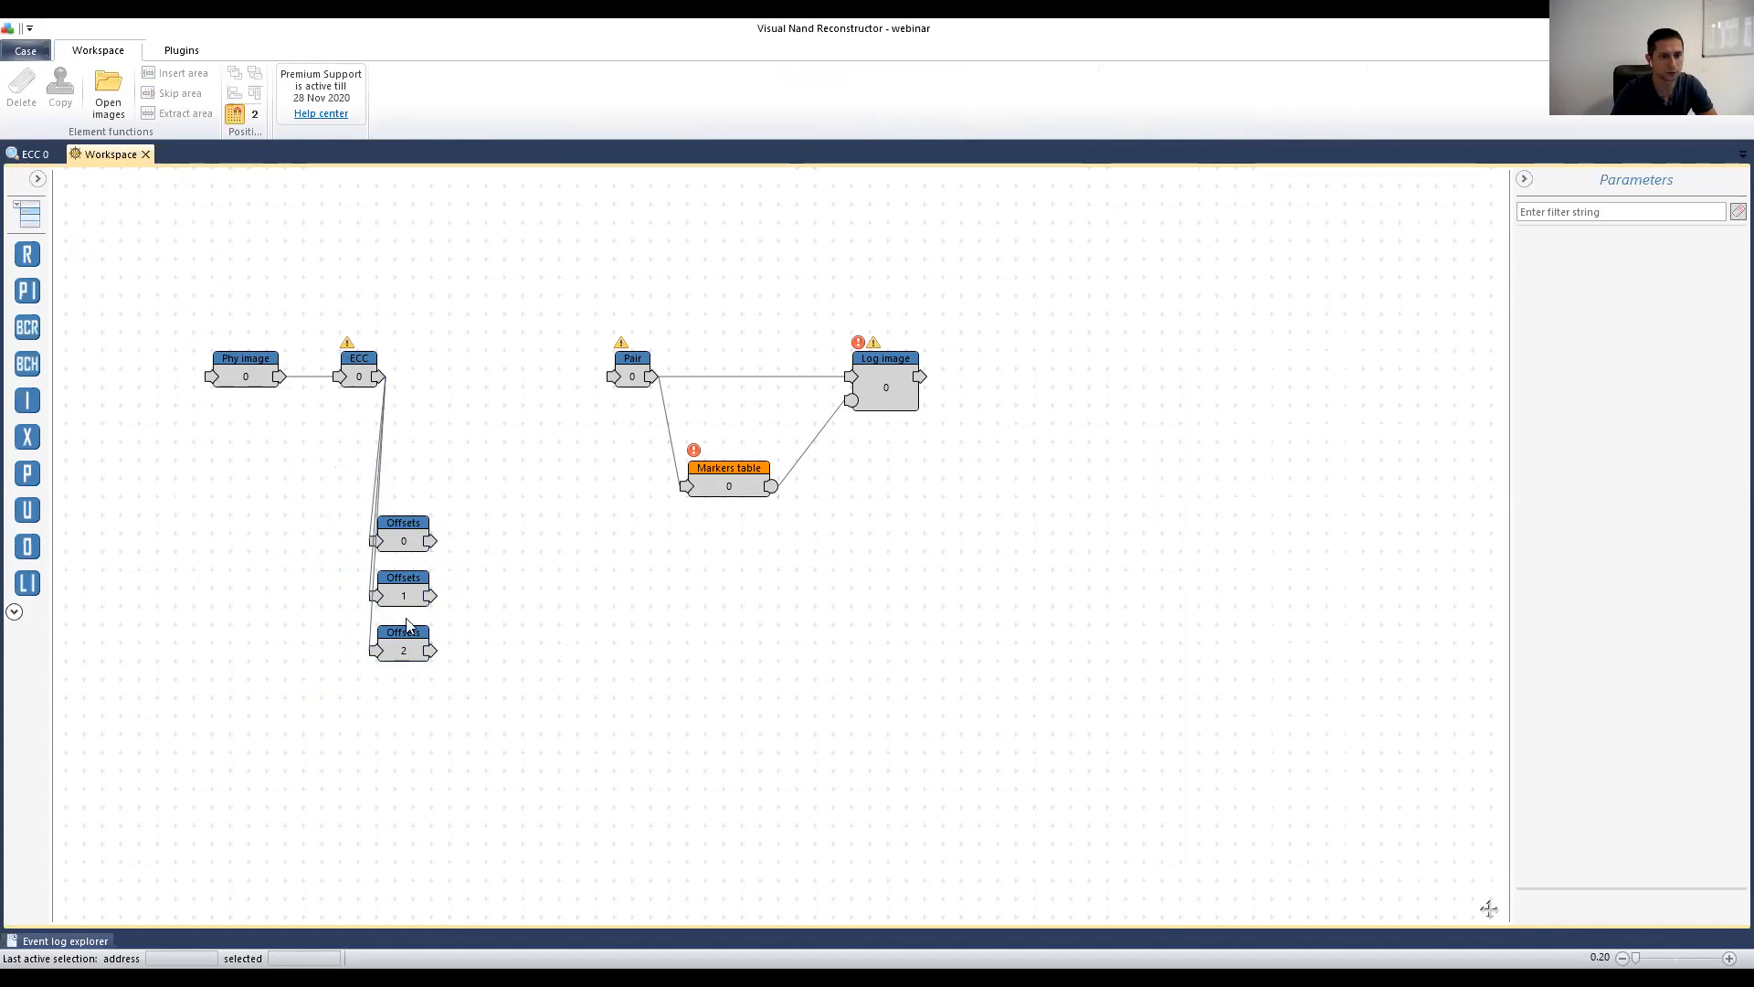
pyautogui.click(360, 360)
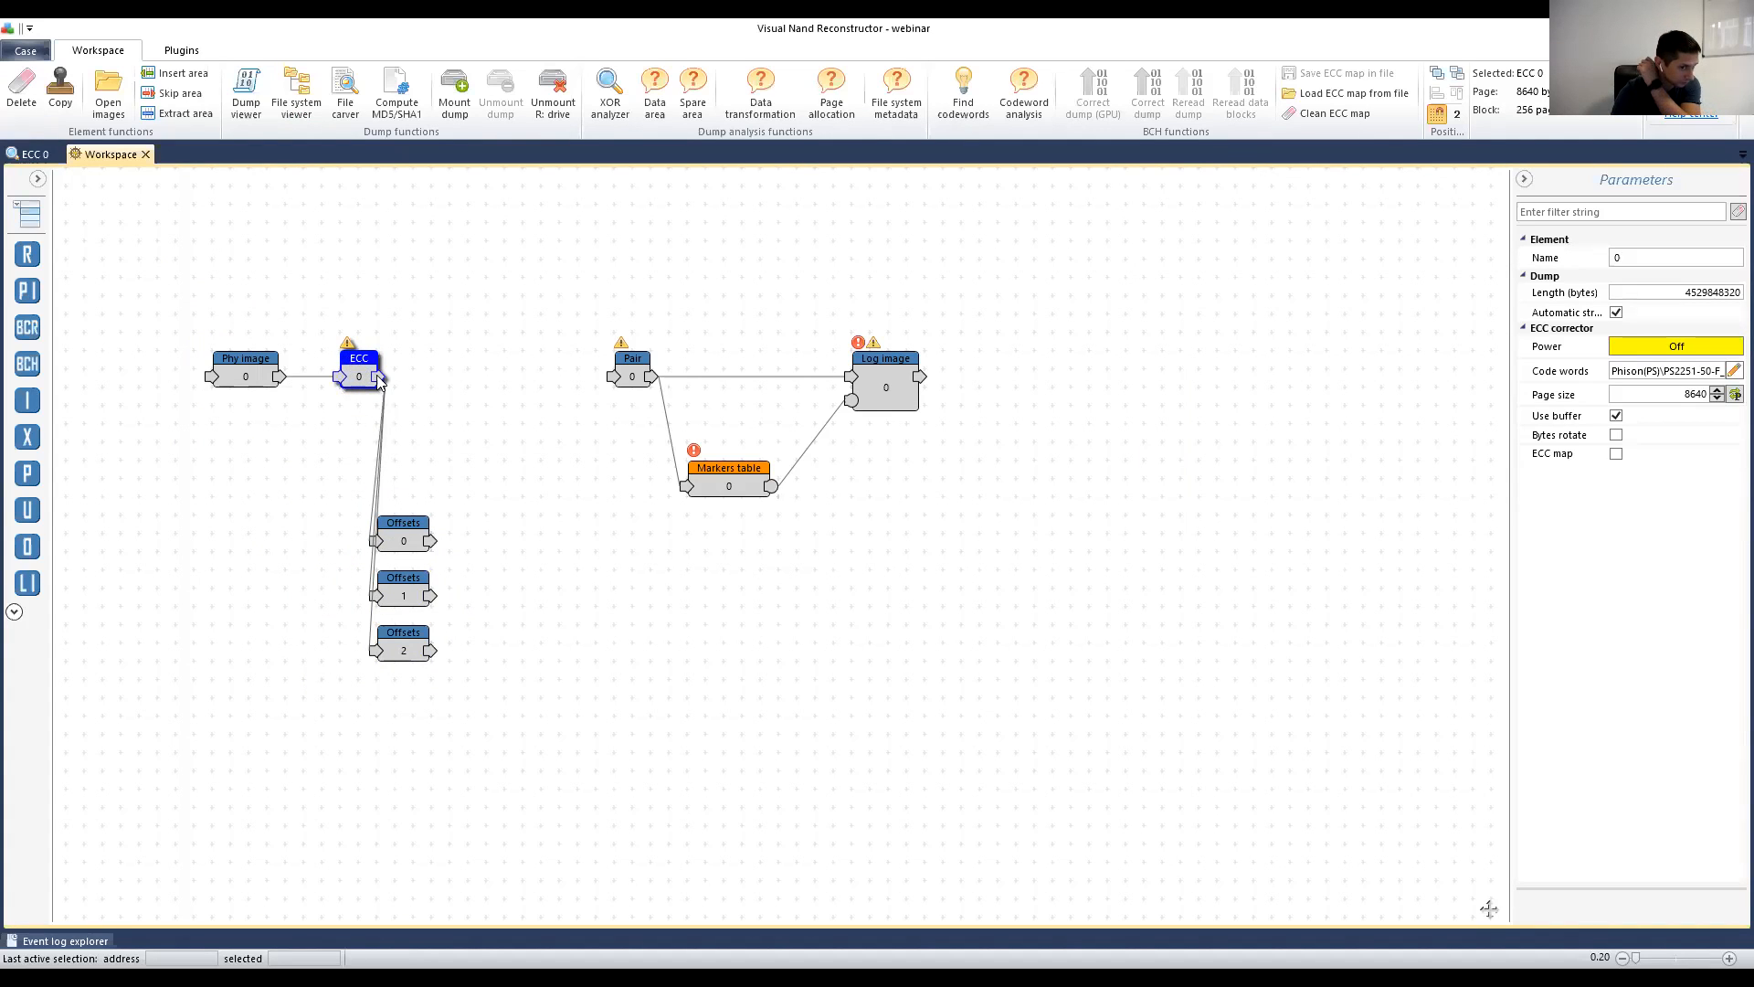
# Step: Duplicate the ECC element and separate the stacked ECC 2, 3 and 4 copies
pyautogui.click(68, 102)
pyautogui.click(66, 105)
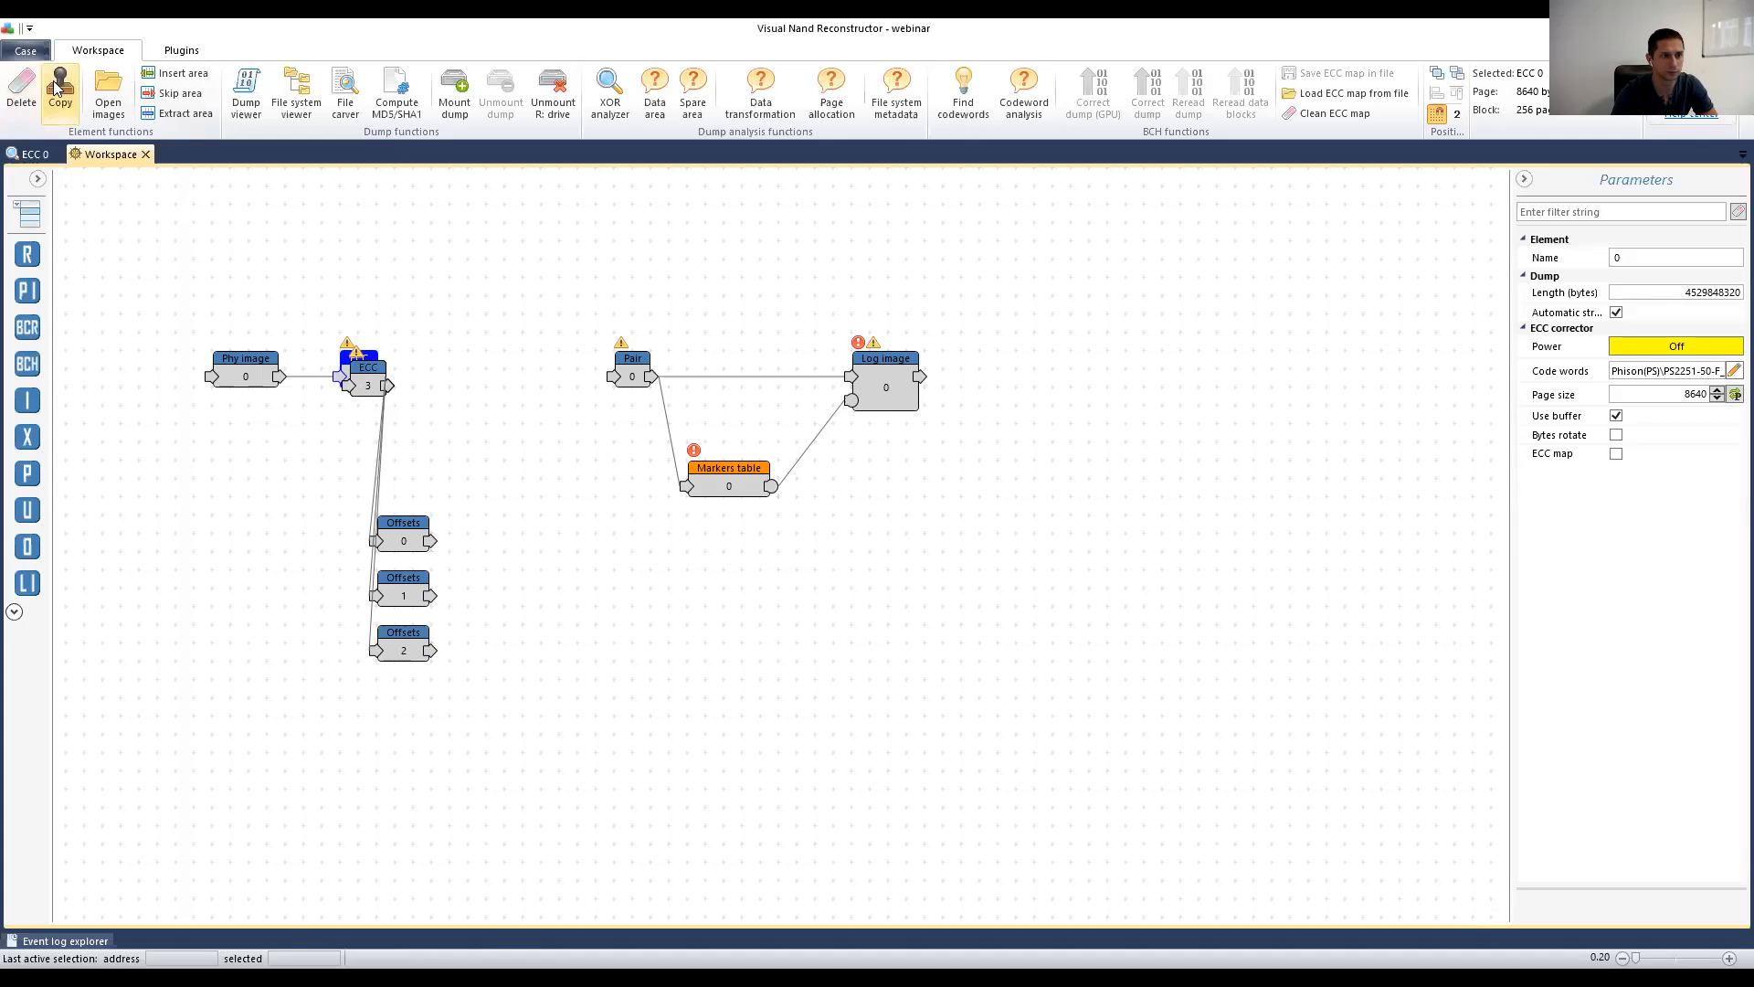
pyautogui.moveTo(376, 382); pyautogui.dragTo(499, 645)
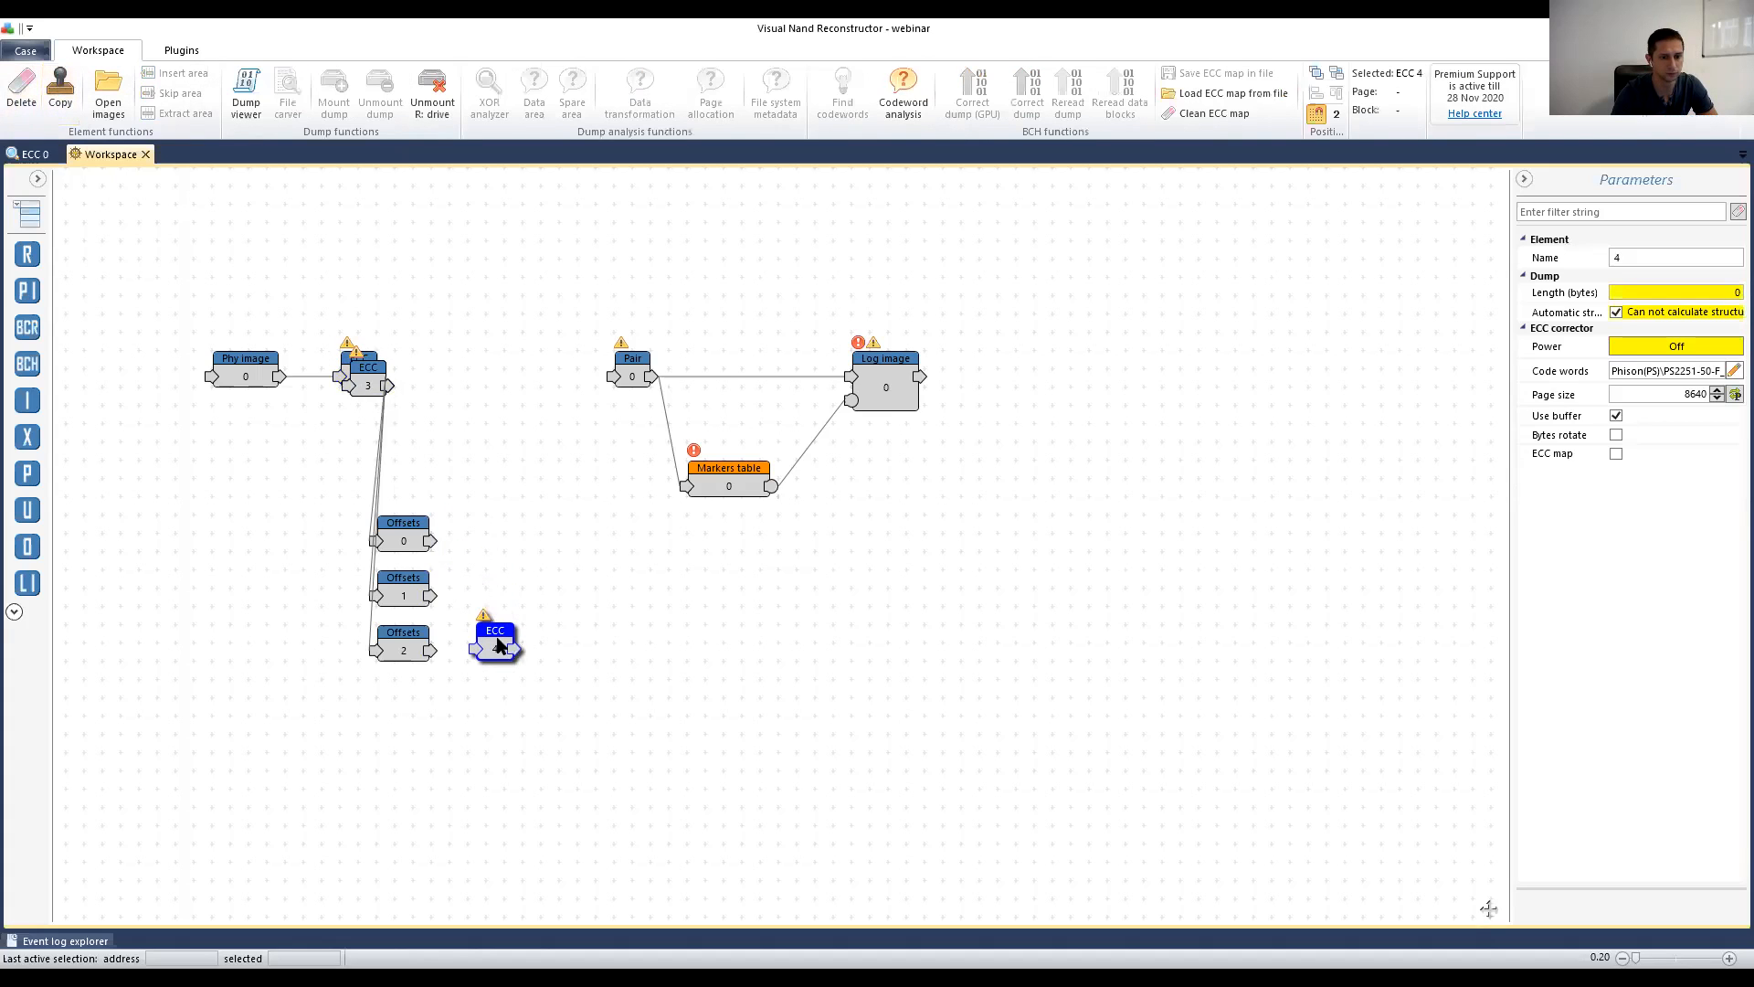
pyautogui.moveTo(361, 361); pyautogui.dragTo(351, 399)
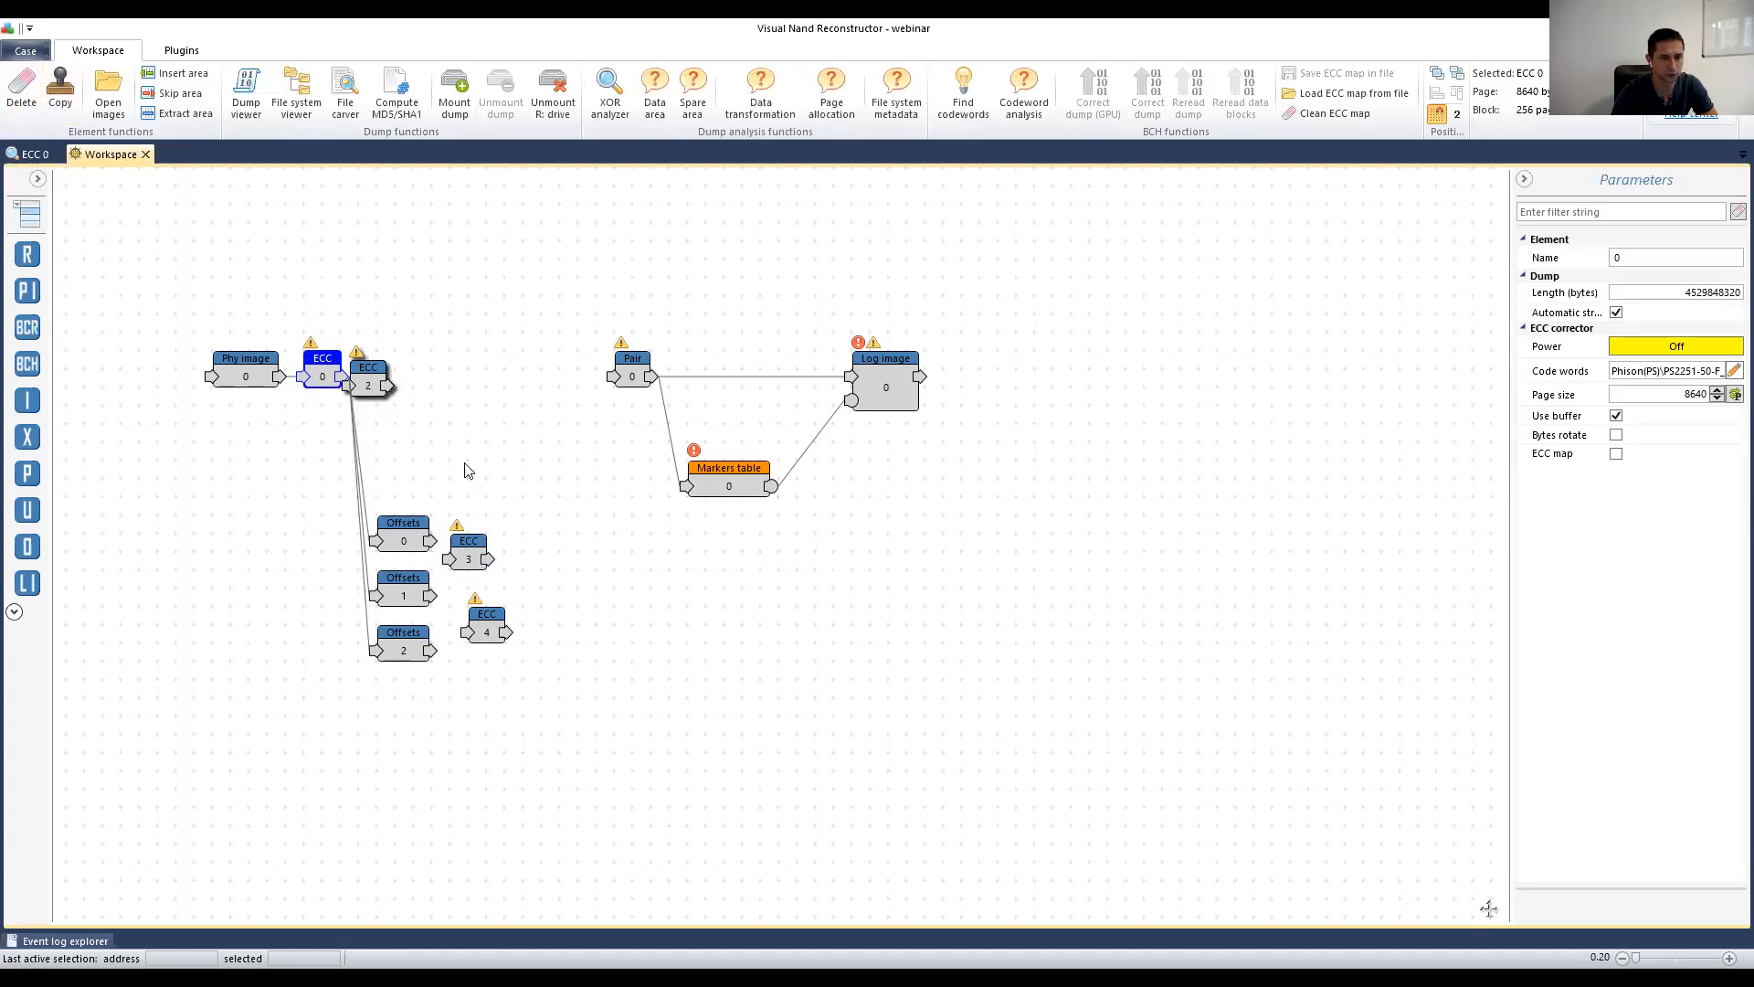
pyautogui.moveTo(369, 379); pyautogui.dragTo(468, 477)
pyautogui.moveTo(479, 627); pyautogui.dragTo(534, 700)
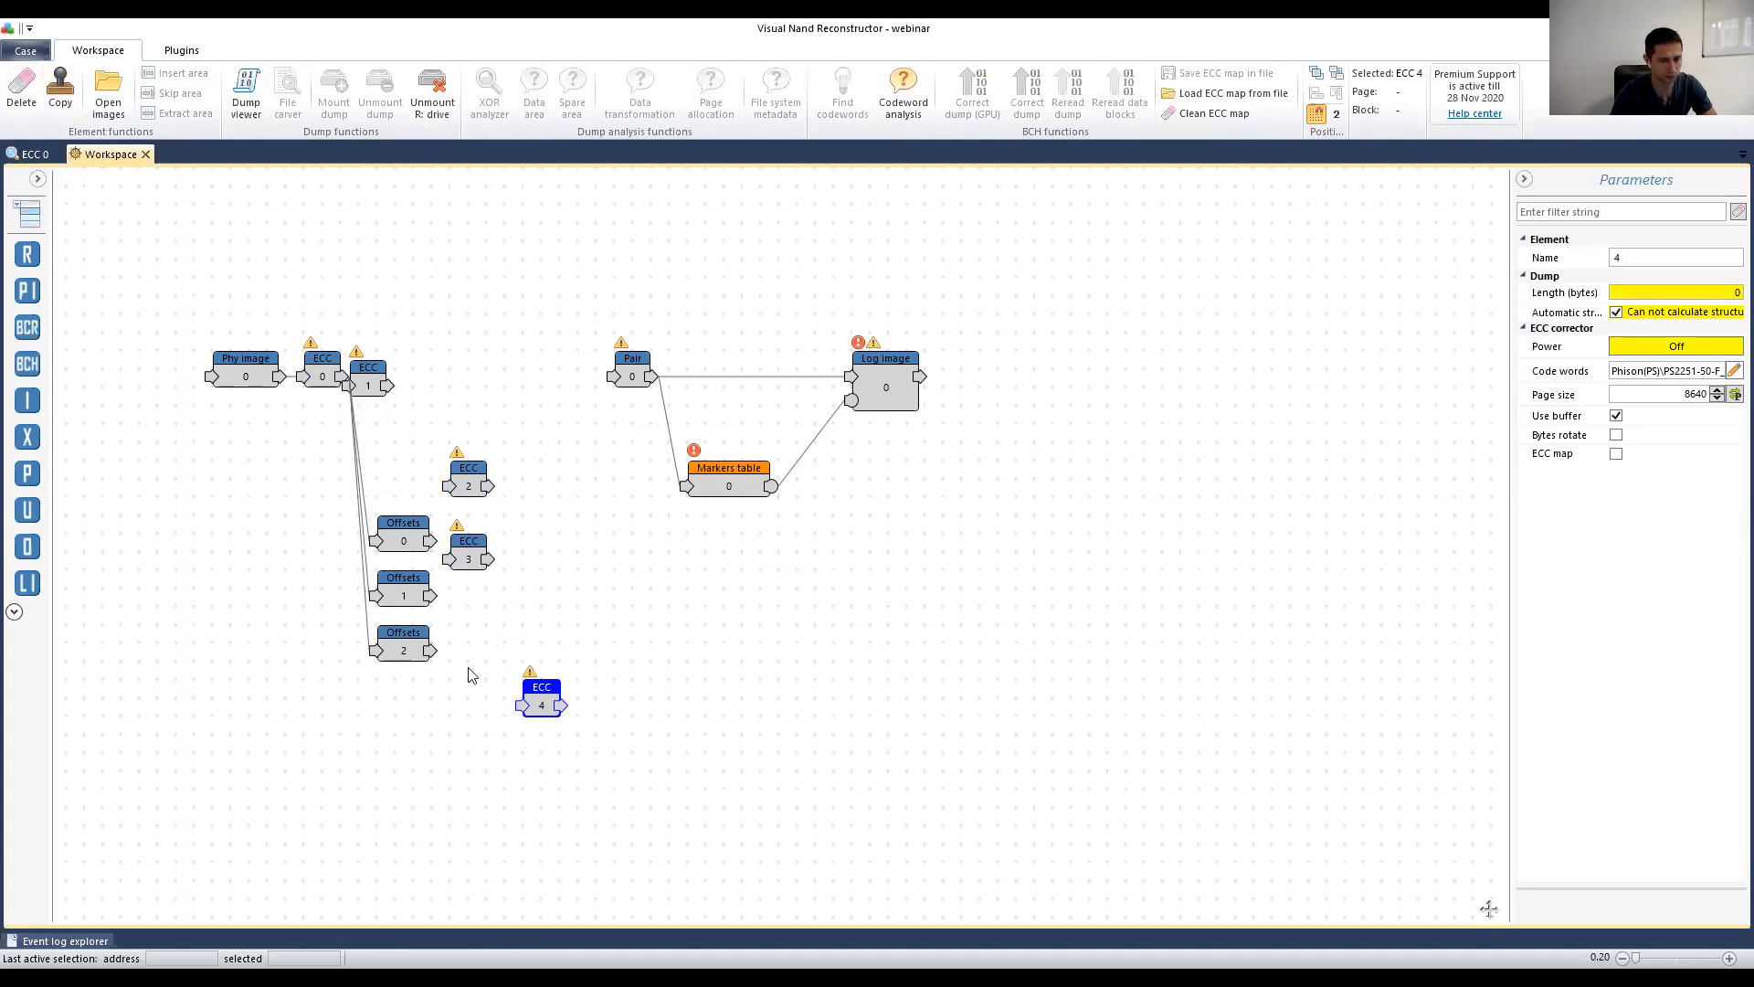
# Step: Delete the extra ECC 4 node and place ECC 1, 2, 3 beside Offsets 0, 1, 2
pyautogui.click(21, 91)
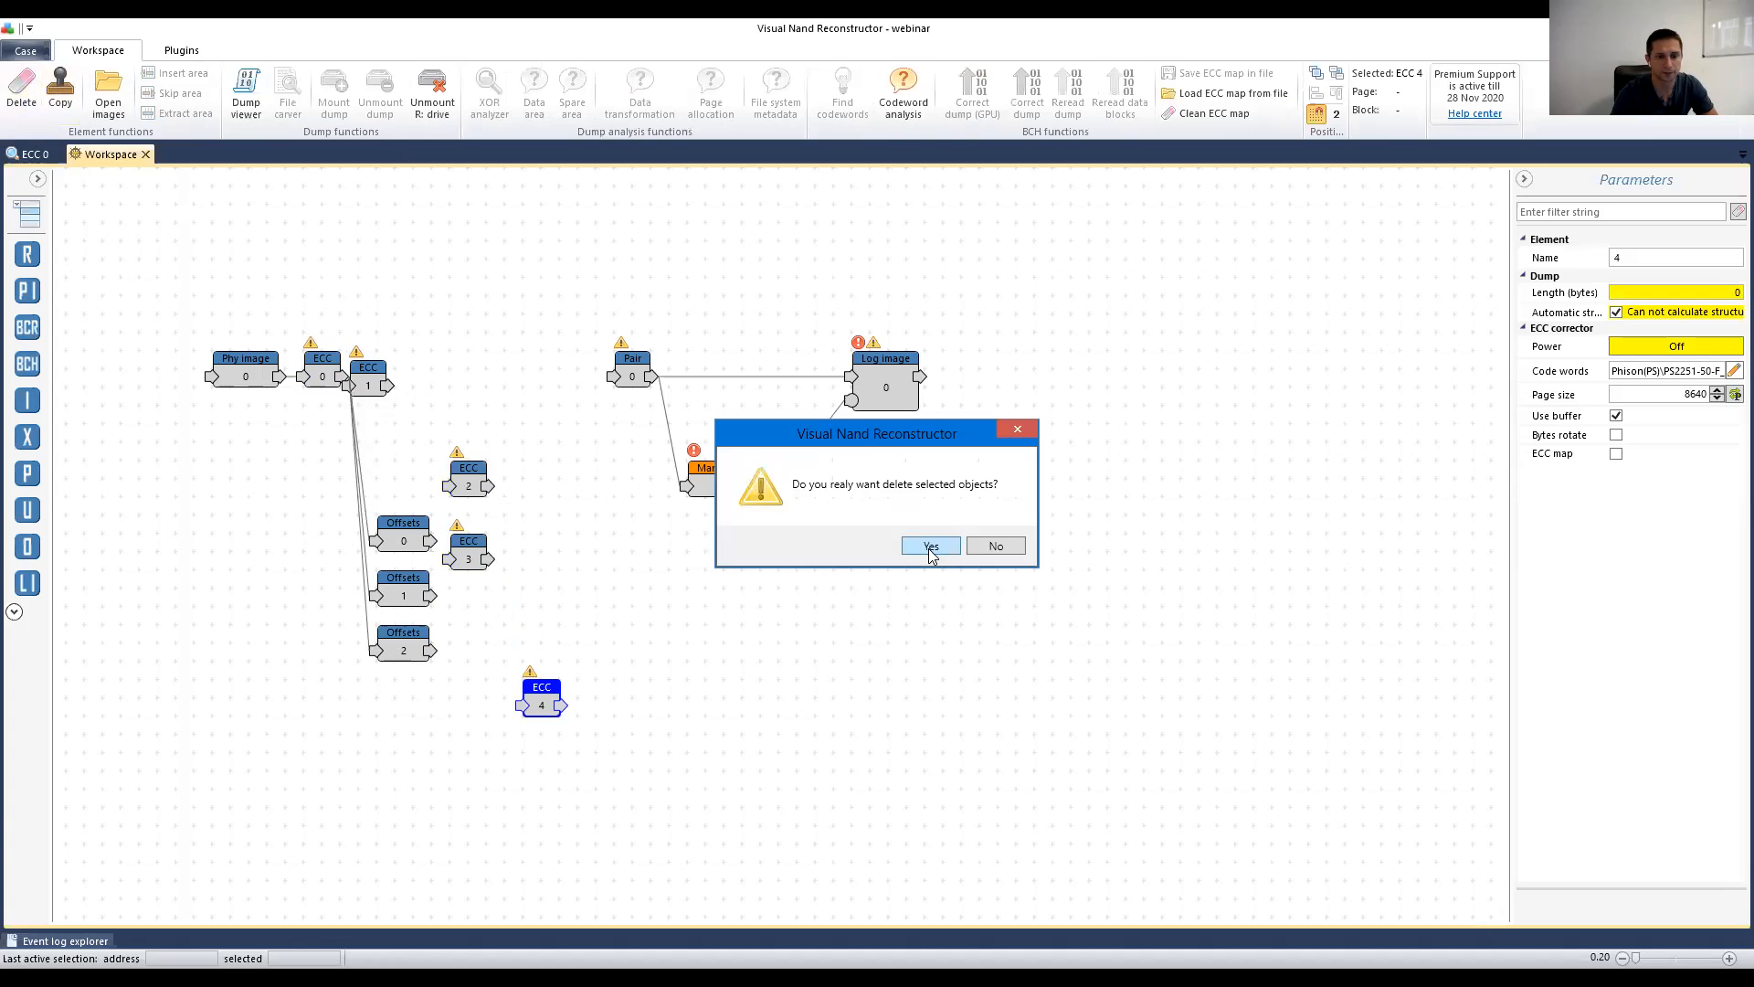
pyautogui.click(931, 545)
pyautogui.moveTo(469, 553); pyautogui.dragTo(487, 639)
pyautogui.moveTo(468, 472); pyautogui.dragTo(492, 586)
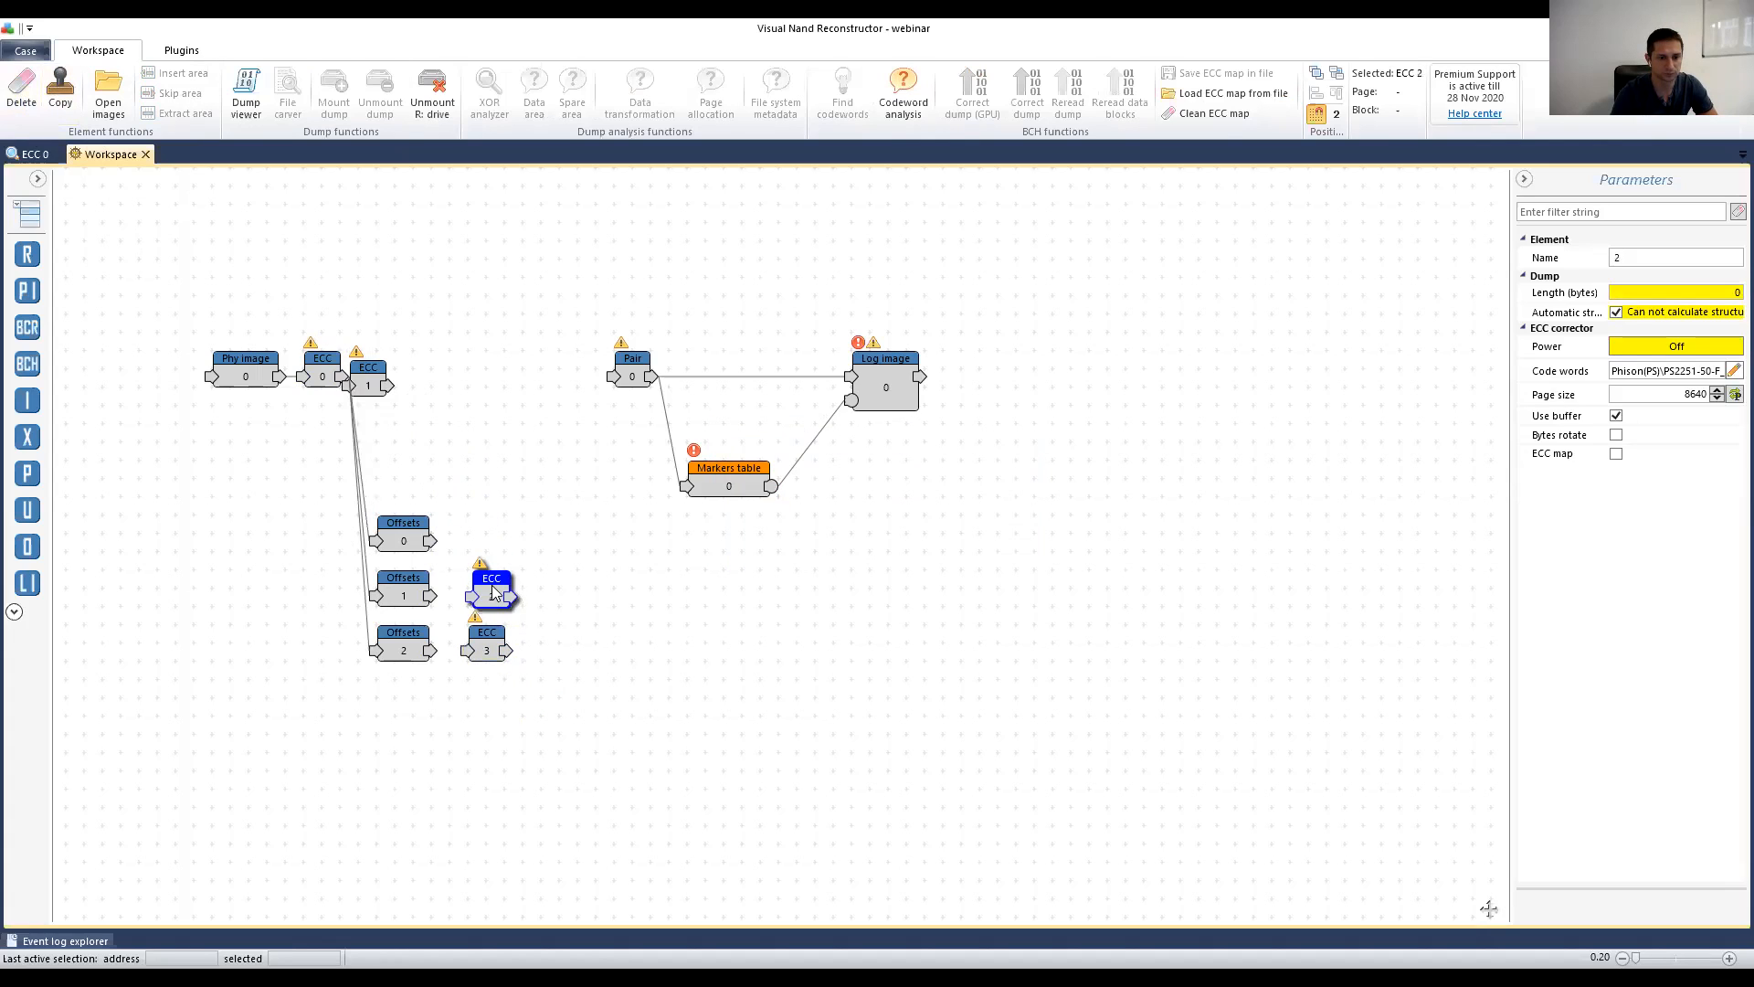
pyautogui.moveTo(368, 378); pyautogui.dragTo(464, 643)
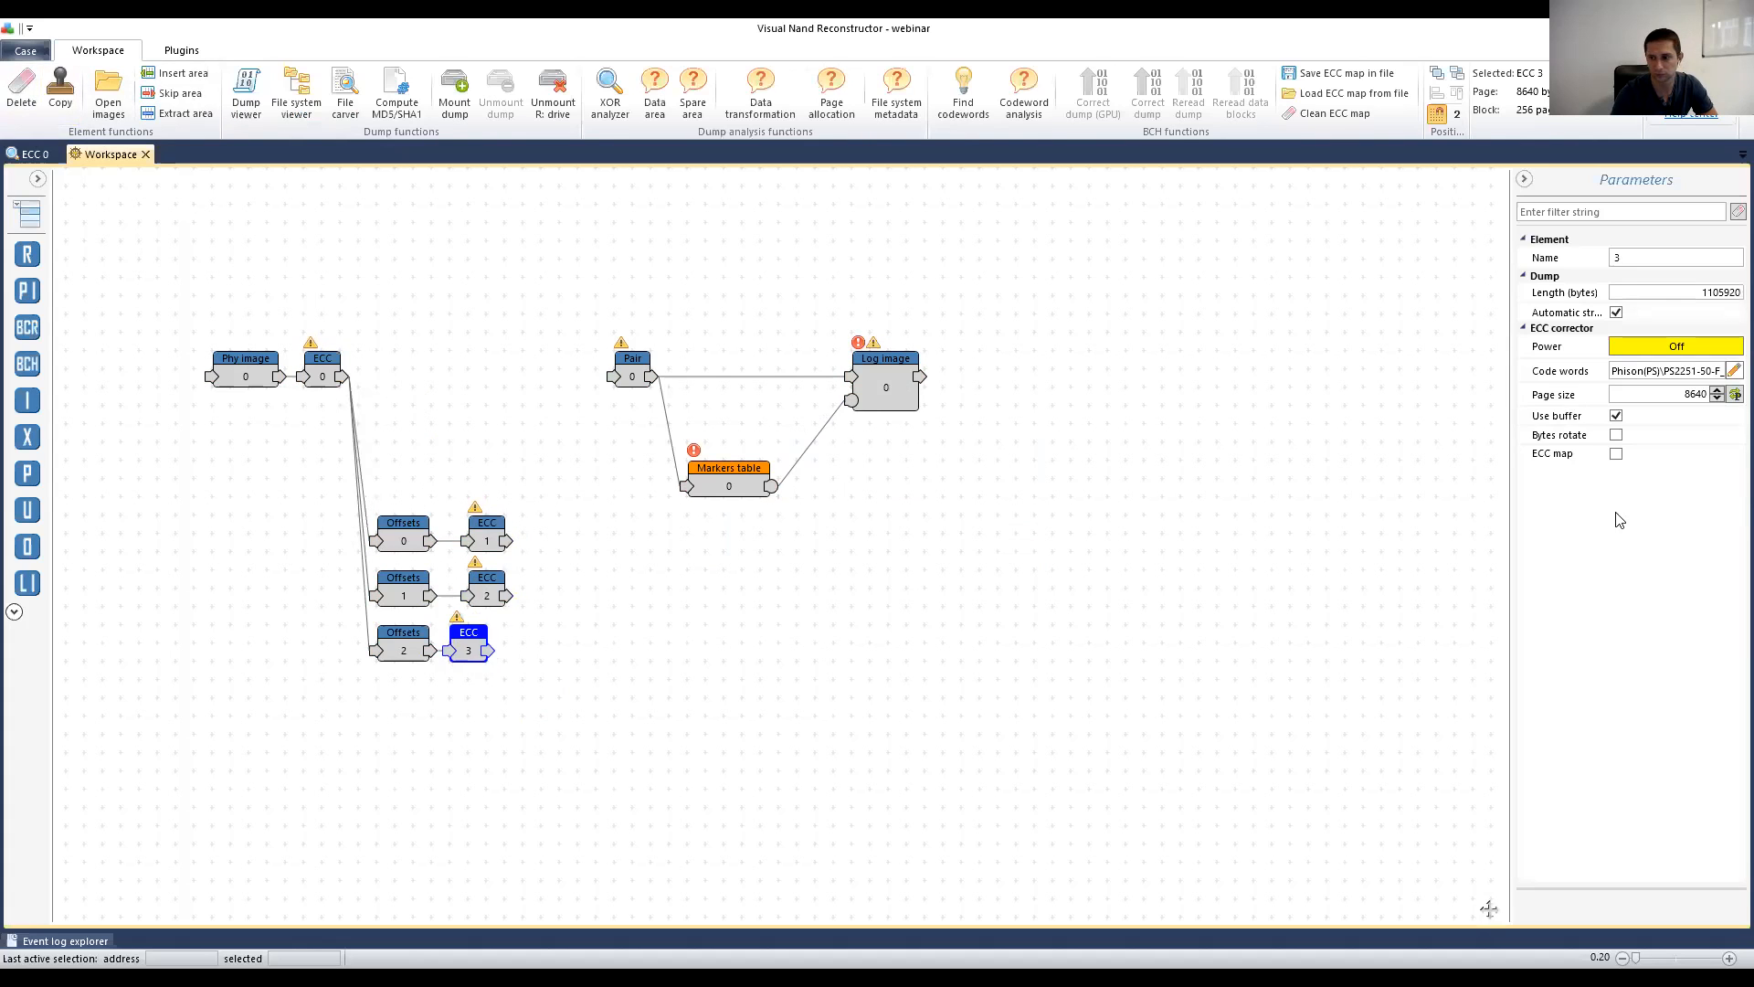
# Step: Turn on the ECC error map for ECC 3, ECC 2 and ECC 1, and align ECC 3
pyautogui.click(1618, 454)
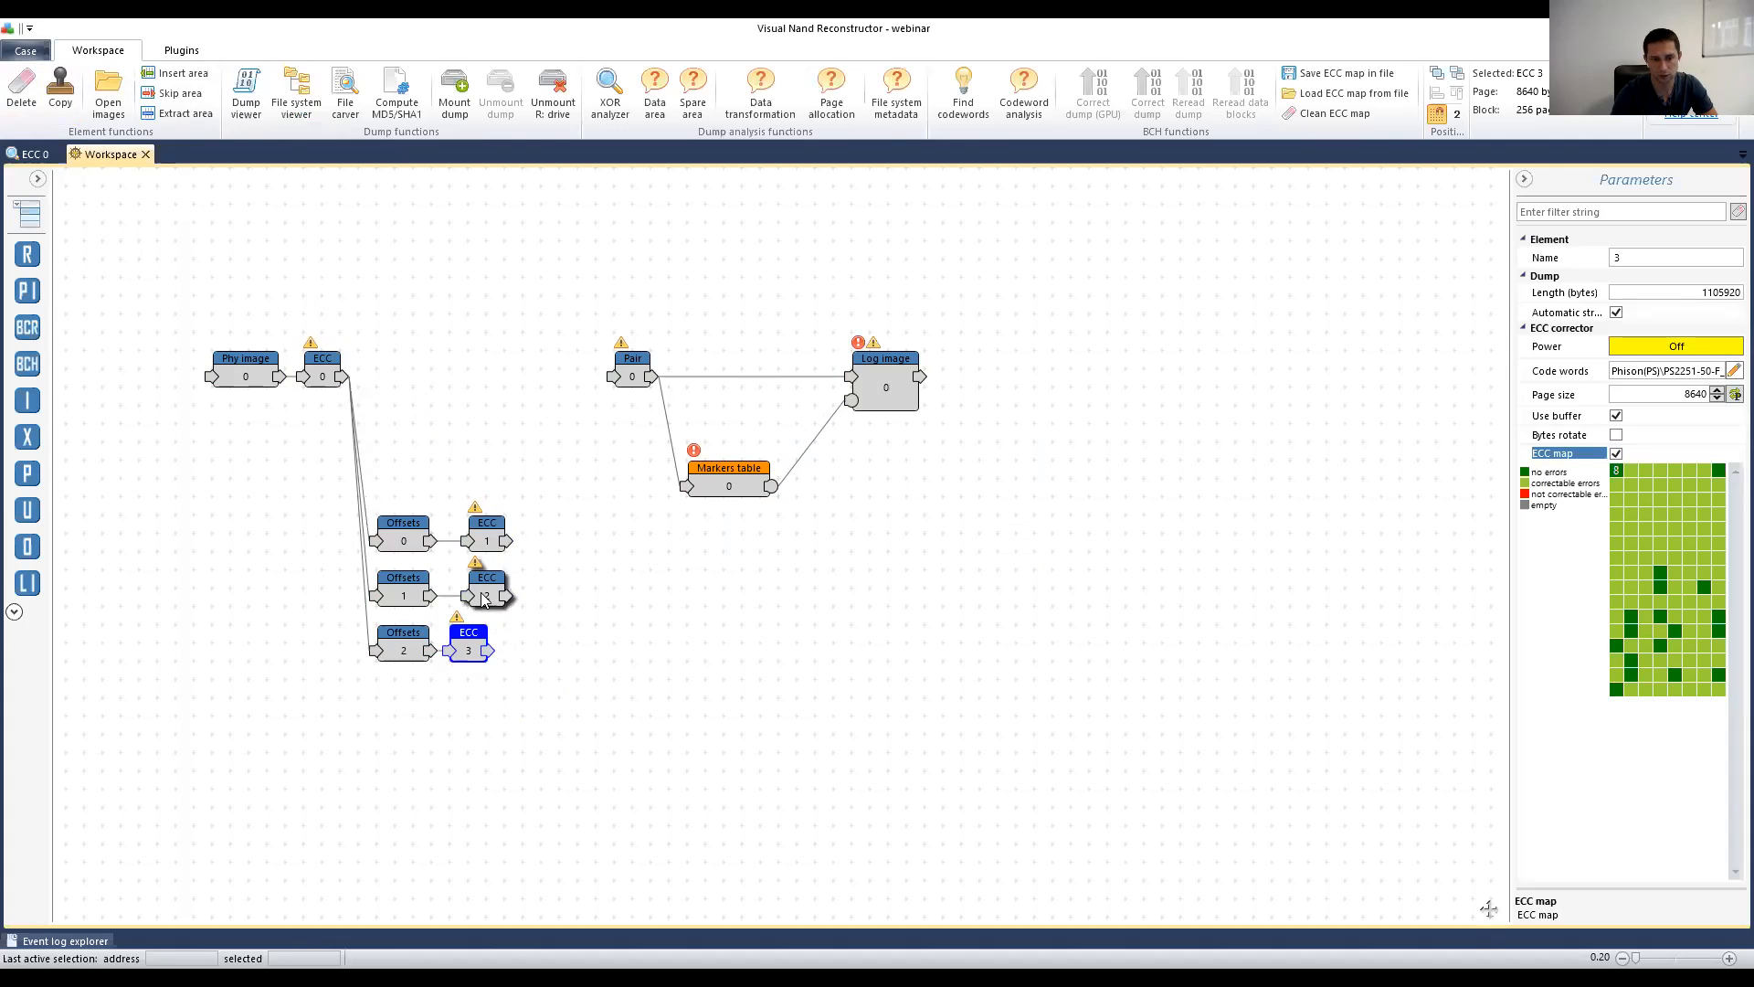
pyautogui.click(1616, 454)
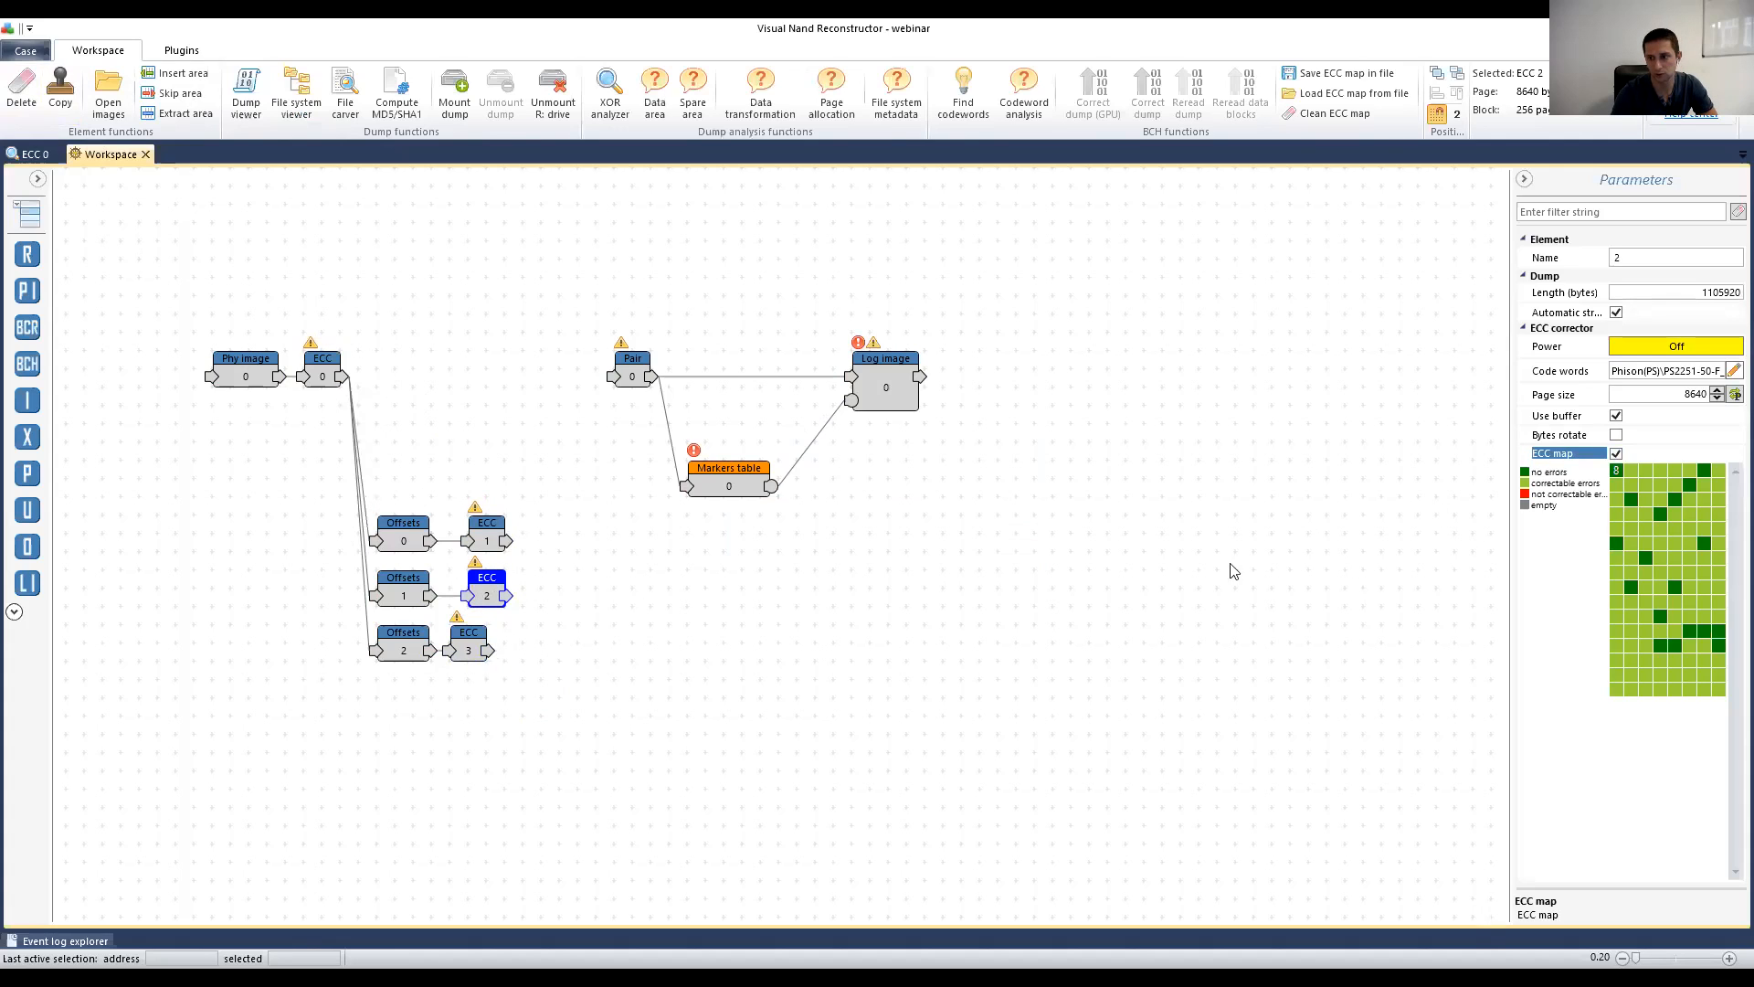
pyautogui.click(486, 526)
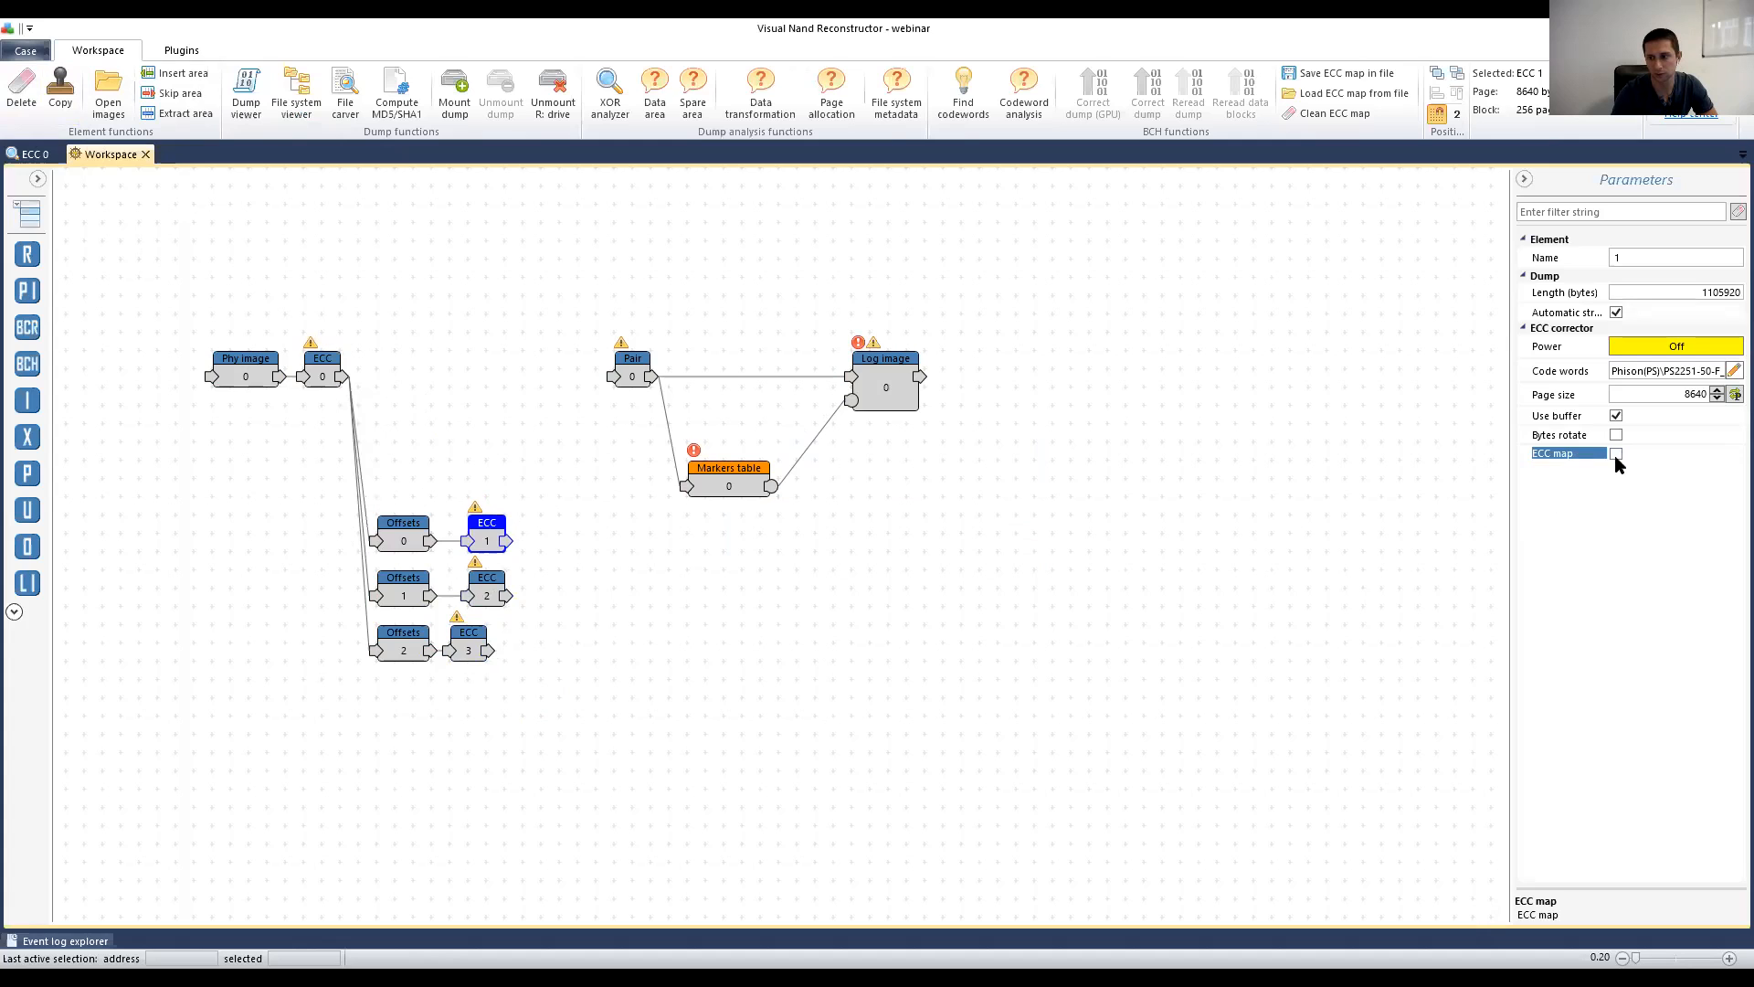
pyautogui.click(1615, 454)
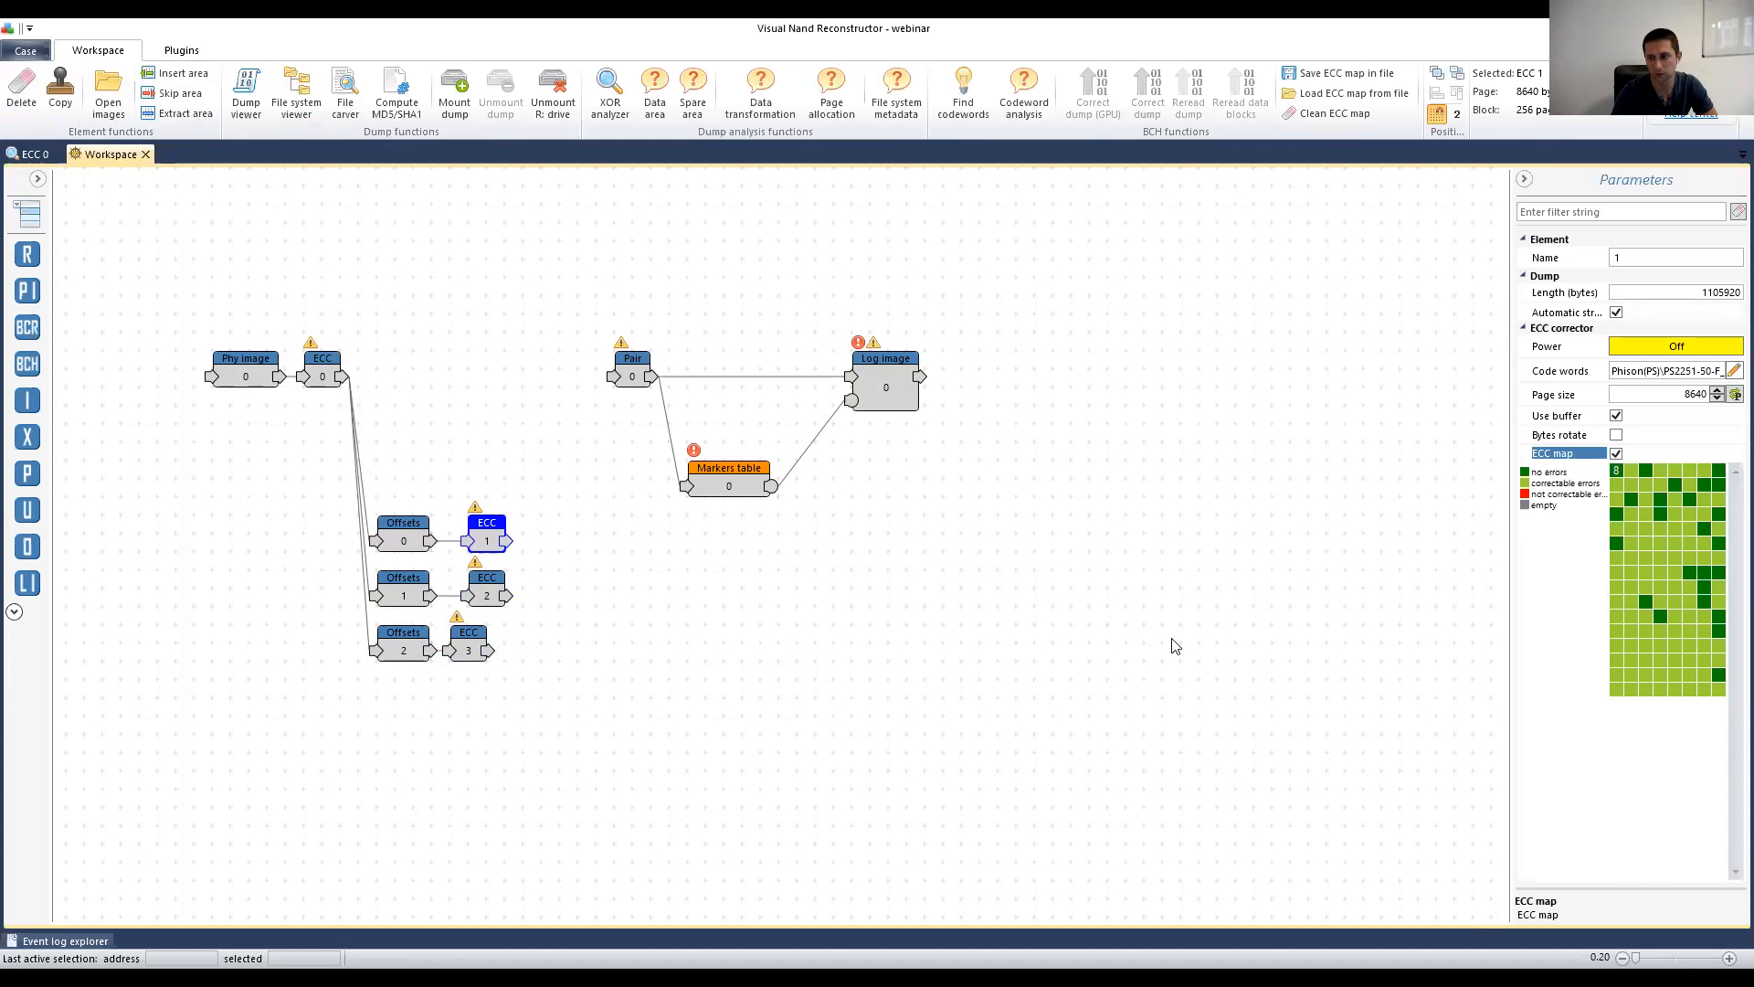
pyautogui.click(503, 652)
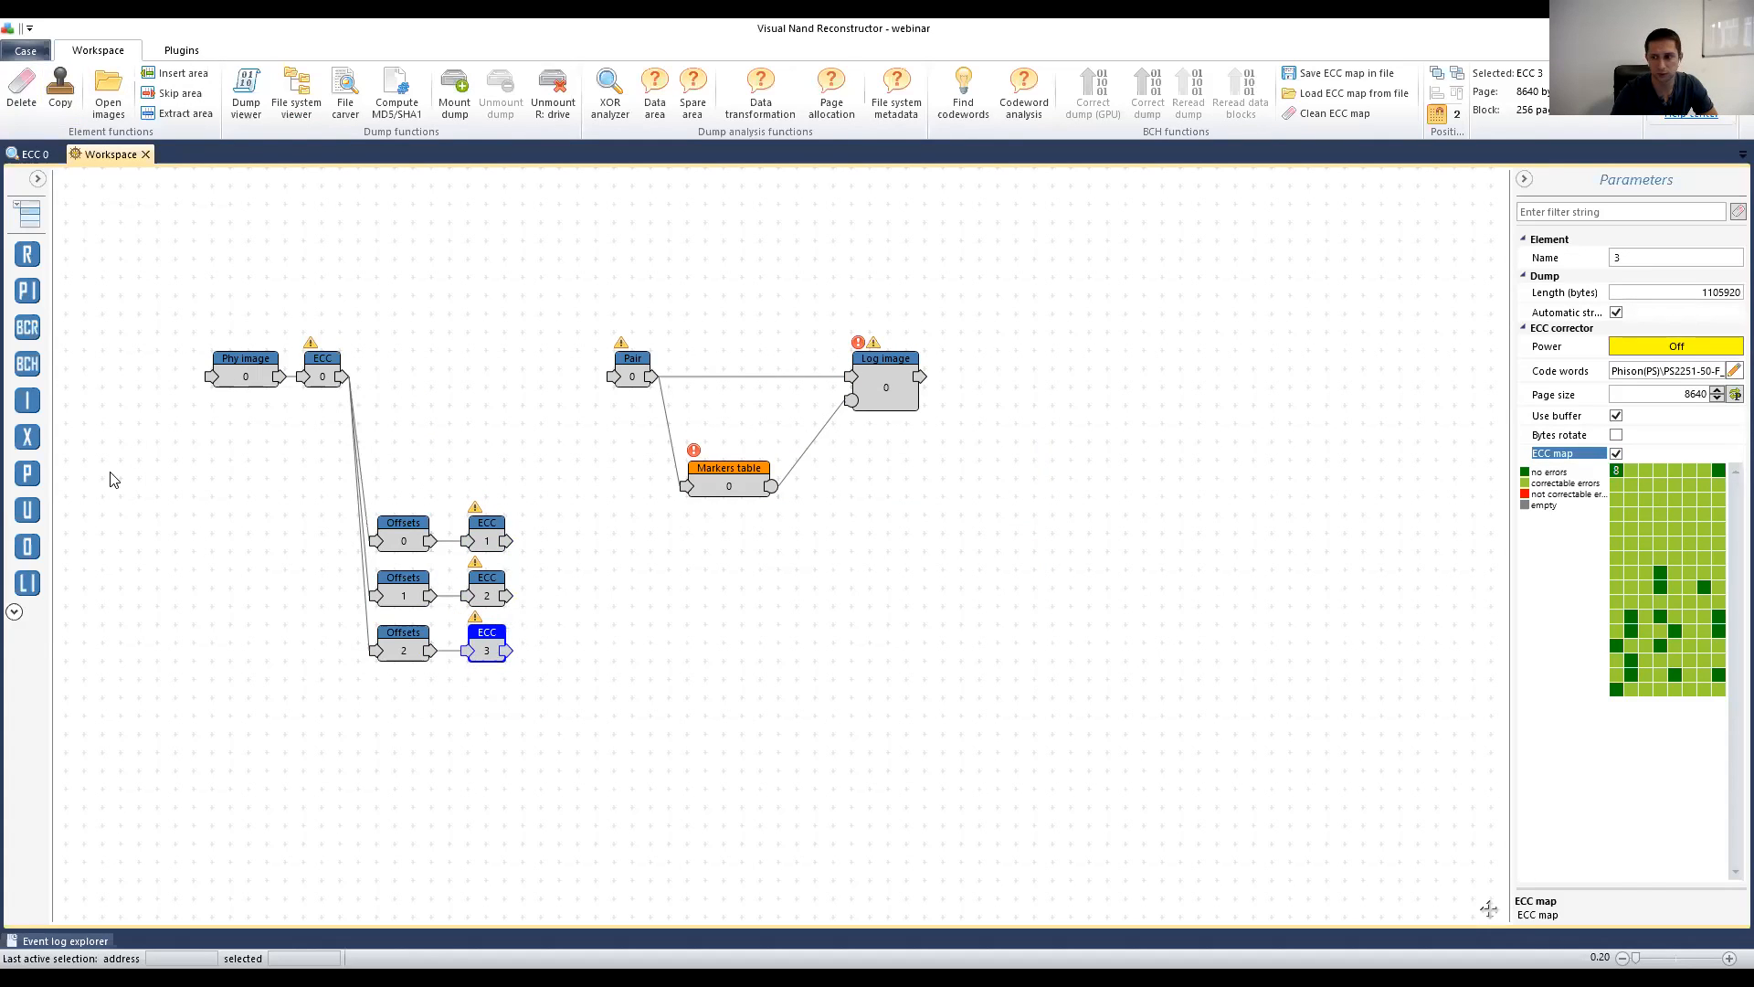
# Step: Add a Bit verification node from the additional element types to the workspace
pyautogui.click(36, 180)
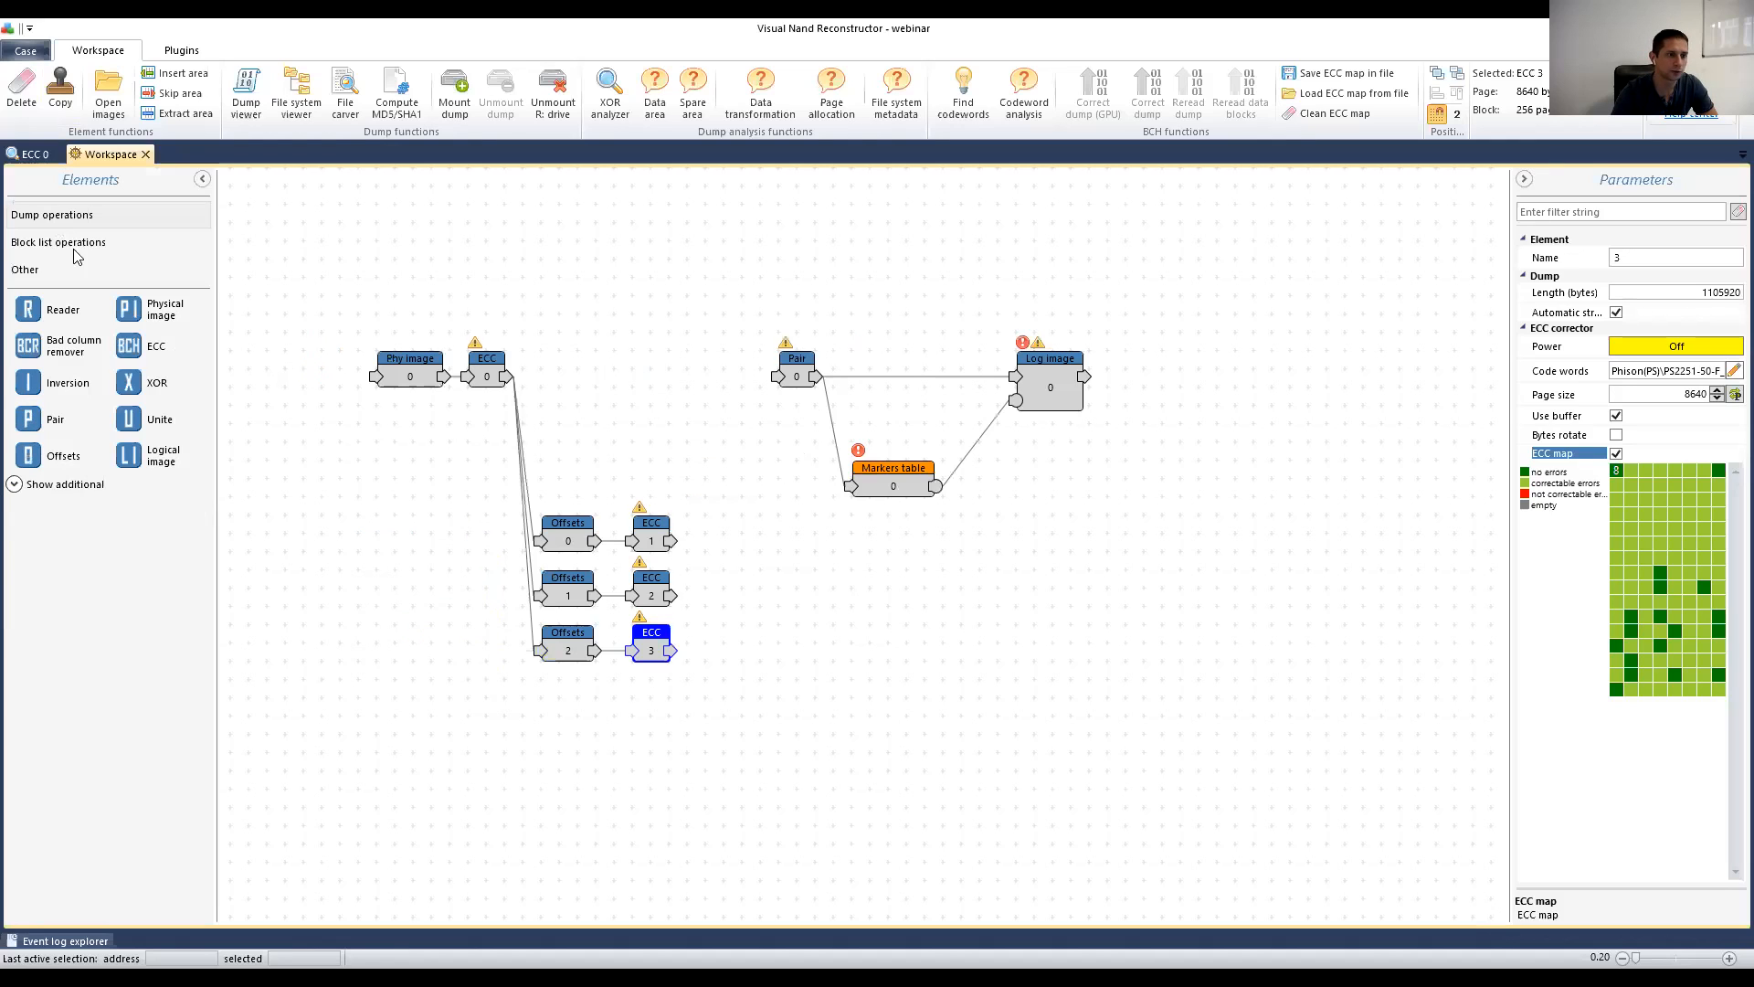
pyautogui.click(25, 487)
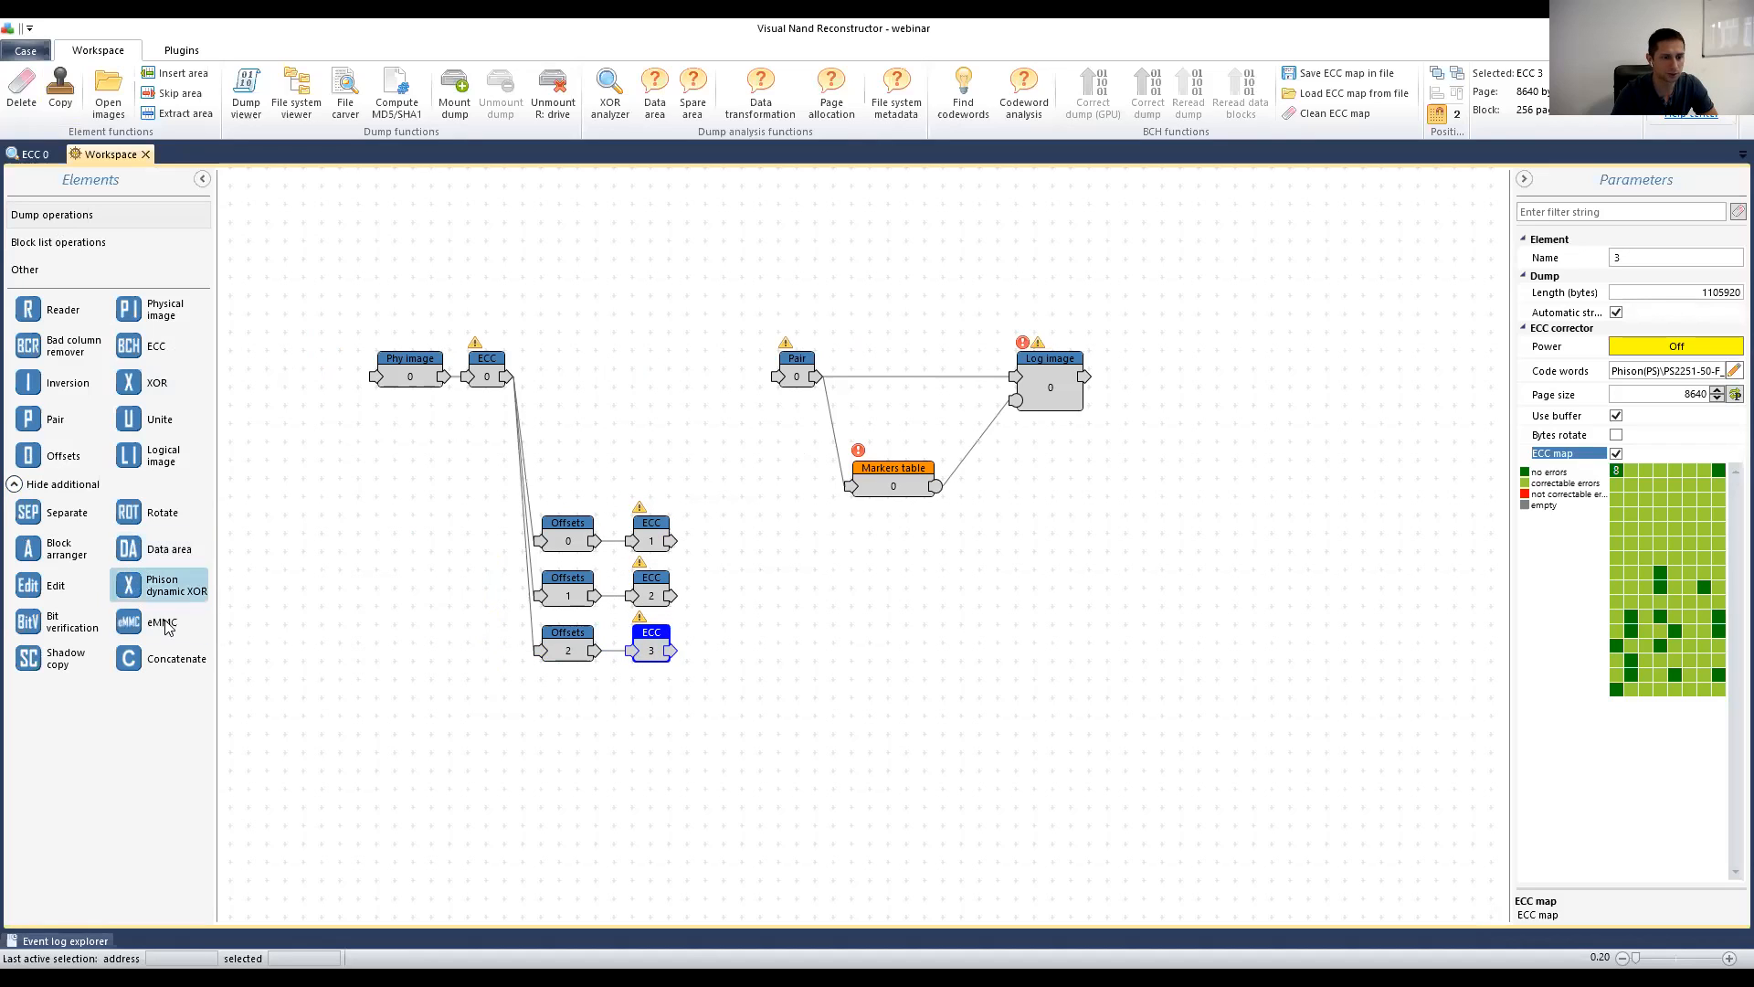
pyautogui.moveTo(53, 621); pyautogui.dragTo(758, 594)
pyautogui.click(202, 179)
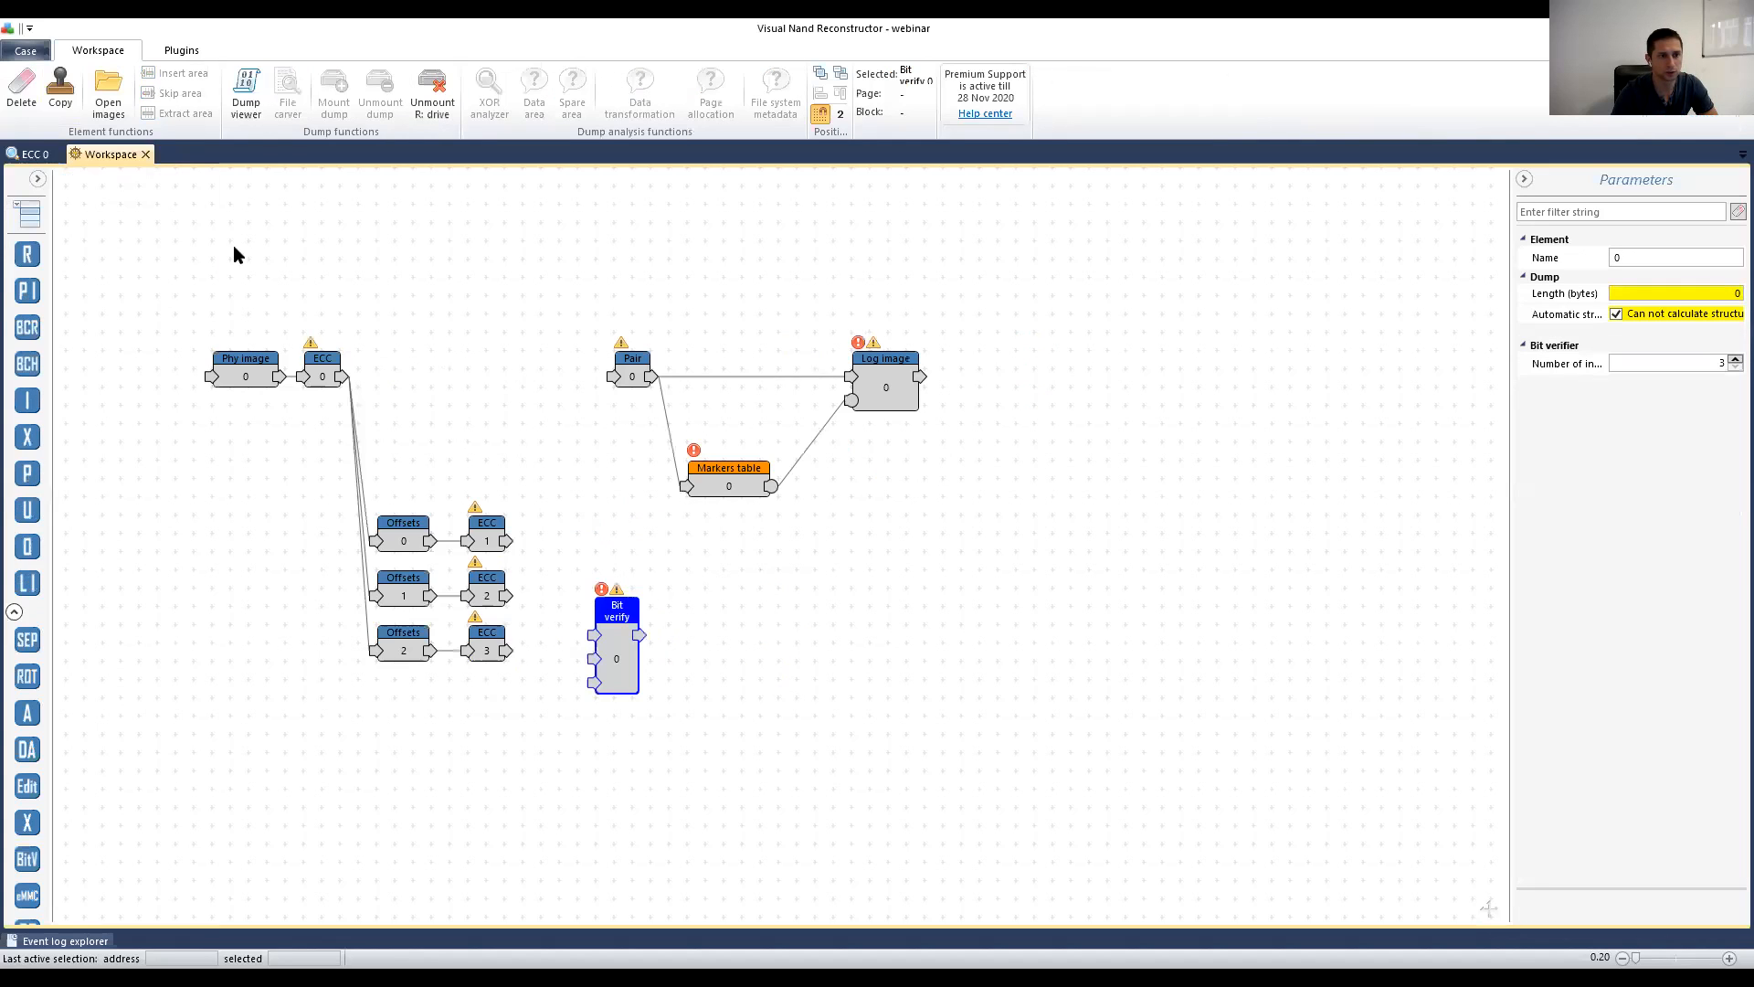
# Step: Wire ECC 1, ECC 2 and ECC 3 outputs into the Bit verify node's three inputs
pyautogui.moveTo(615, 612); pyautogui.dragTo(577, 594)
pyautogui.moveTo(507, 650); pyautogui.dragTo(576, 619)
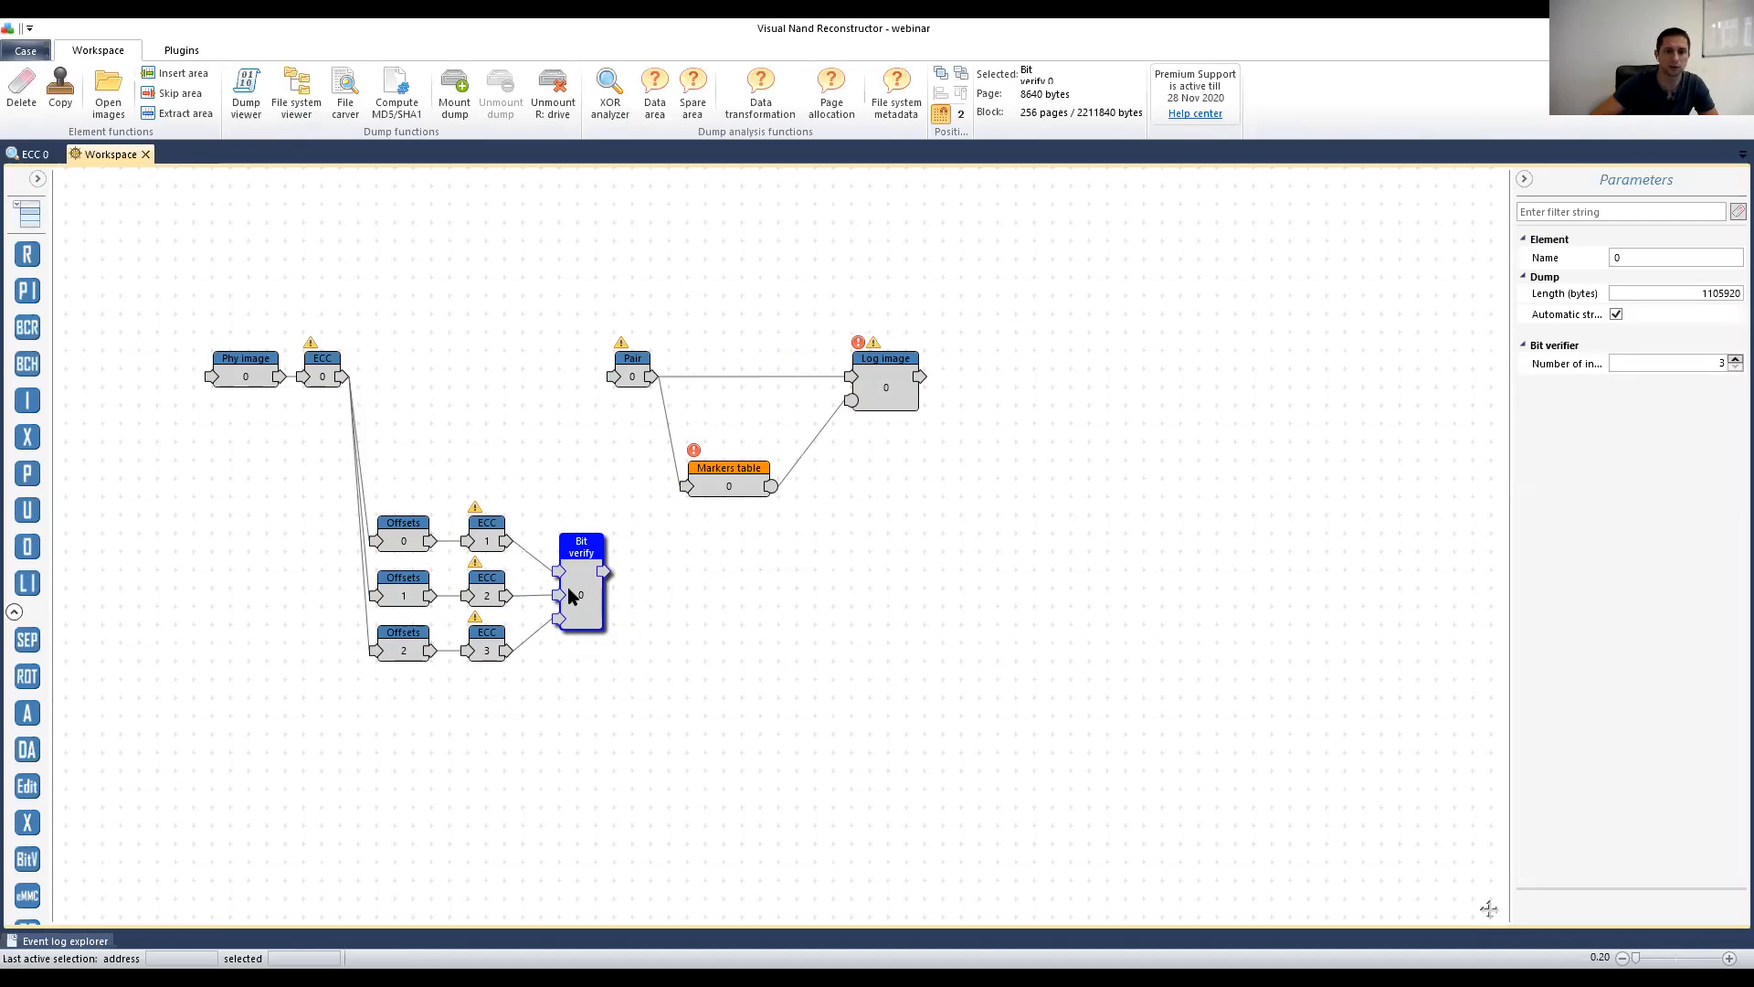
pyautogui.moveTo(568, 585); pyautogui.dragTo(571, 584)
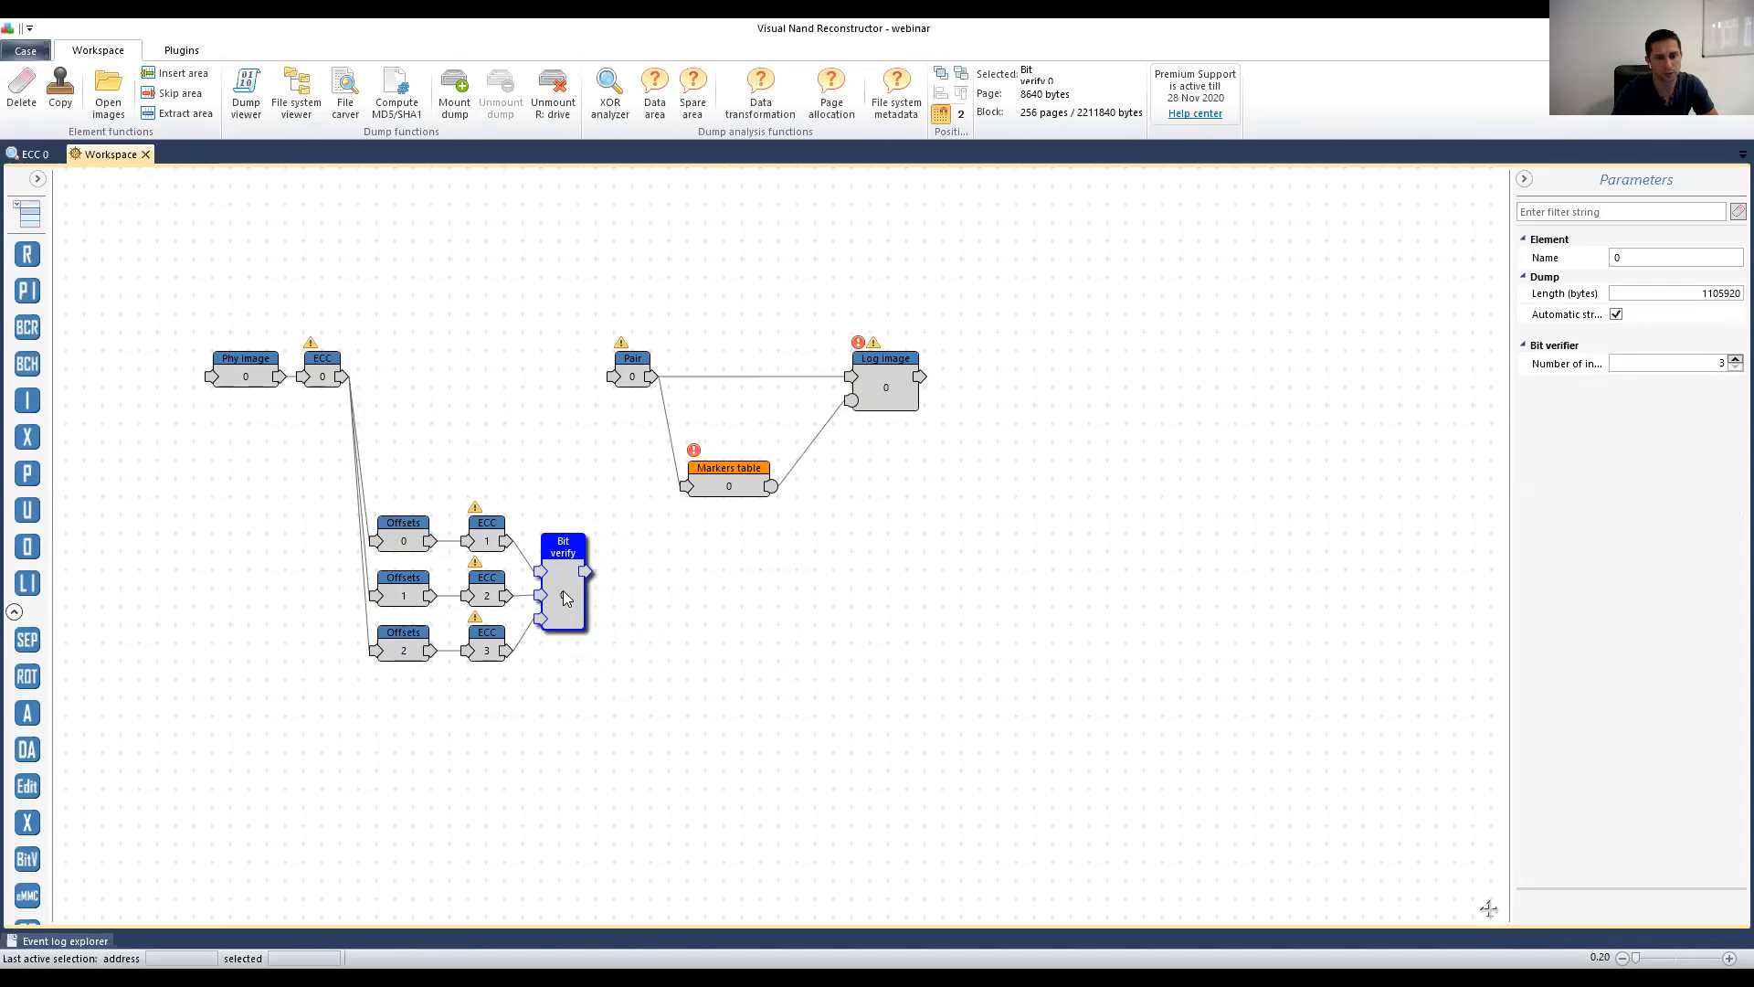
# Step: Open the Bit verify output as a bitmap and check addresses of spots in the noisy region
pyautogui.doubleClick(563, 594)
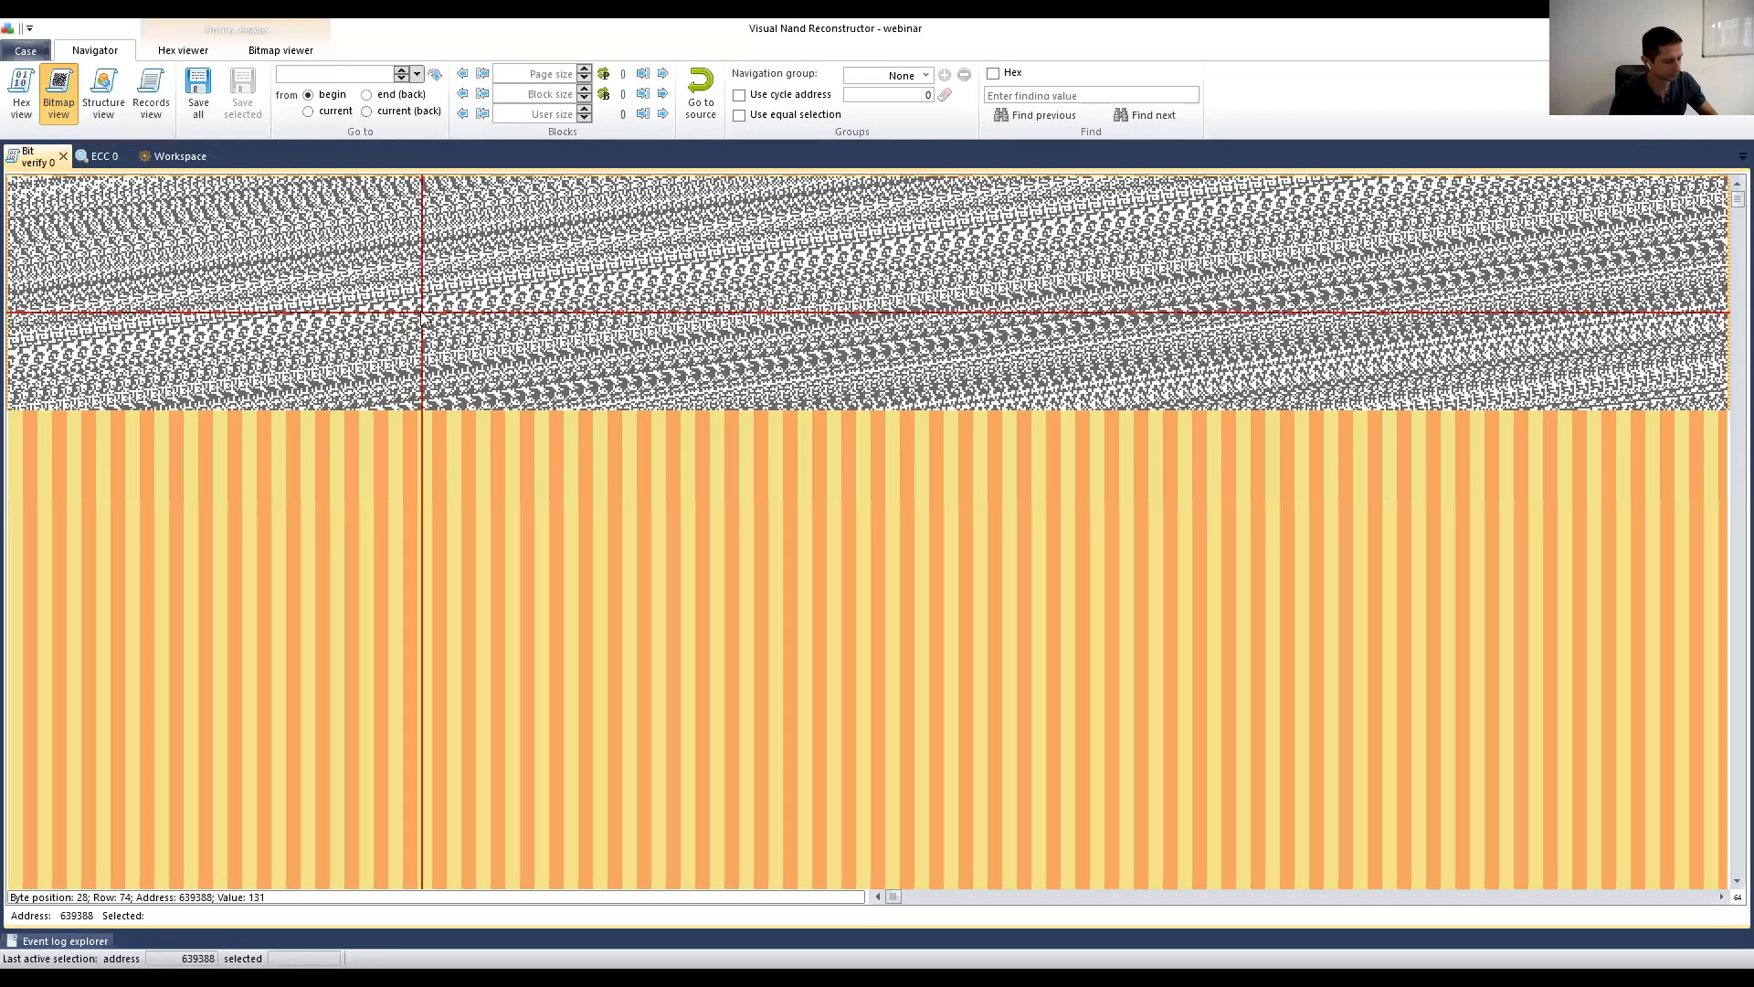
pyautogui.scroll(-1, 422, 316)
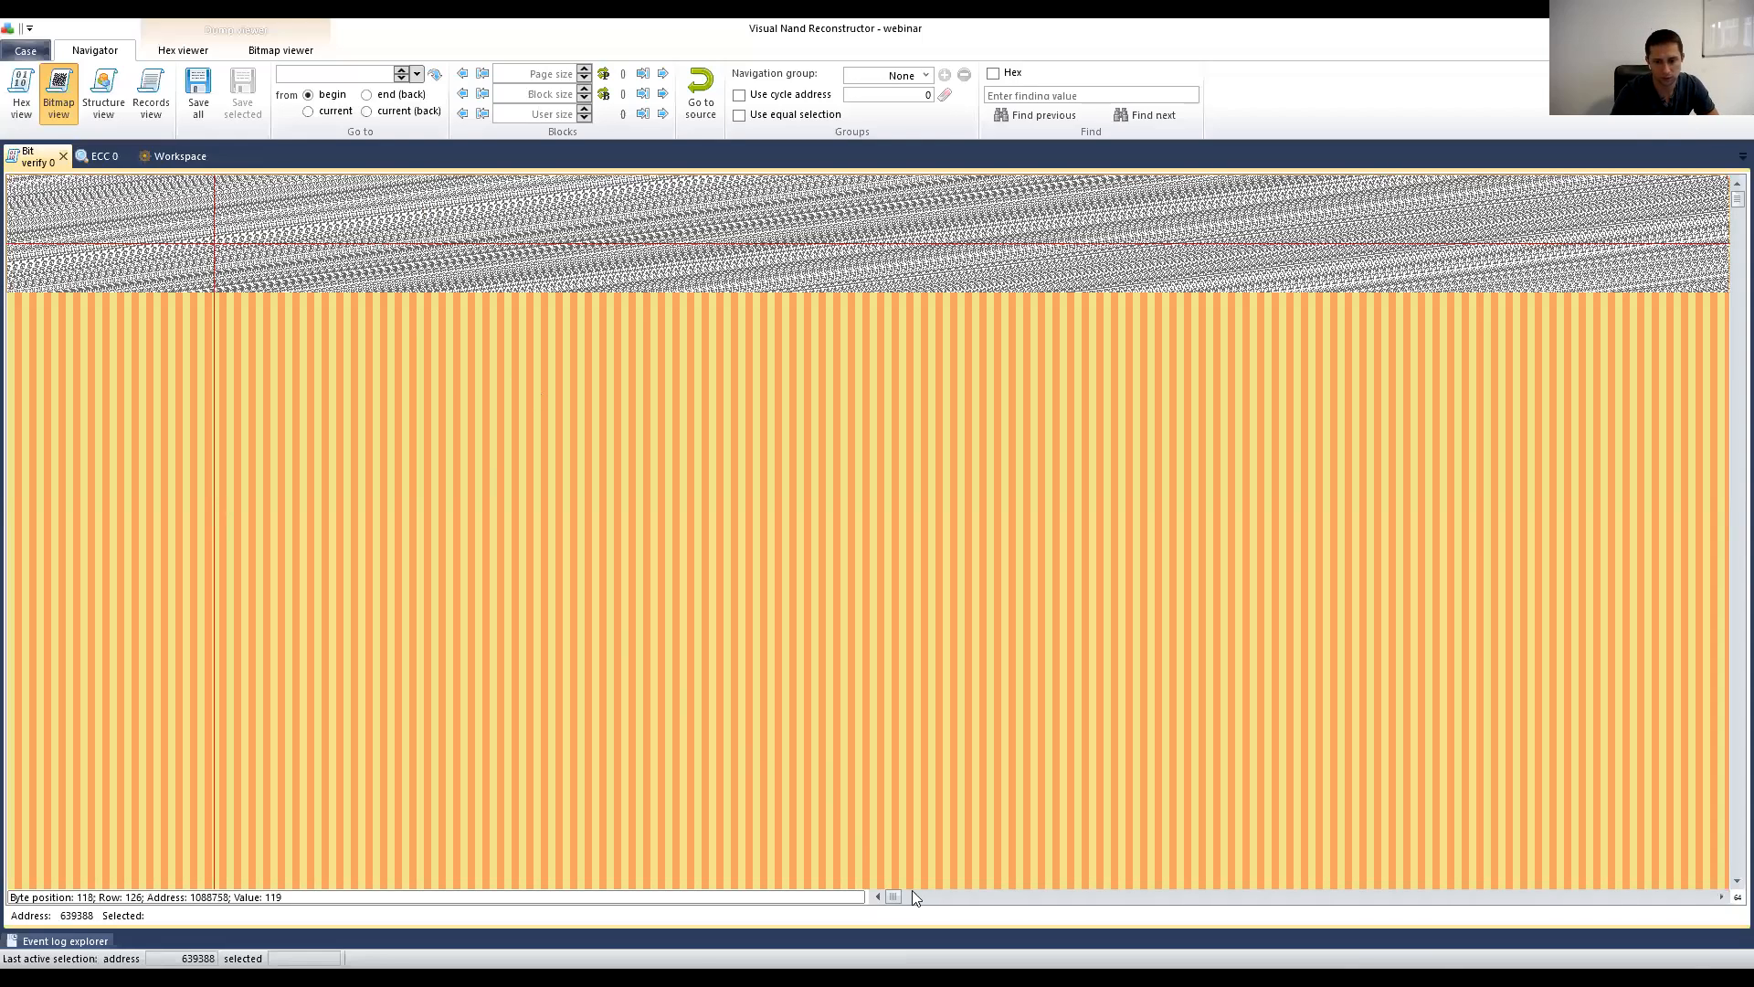
pyautogui.click(1000, 897)
pyautogui.click(1002, 898)
pyautogui.click(971, 898)
pyautogui.click(978, 897)
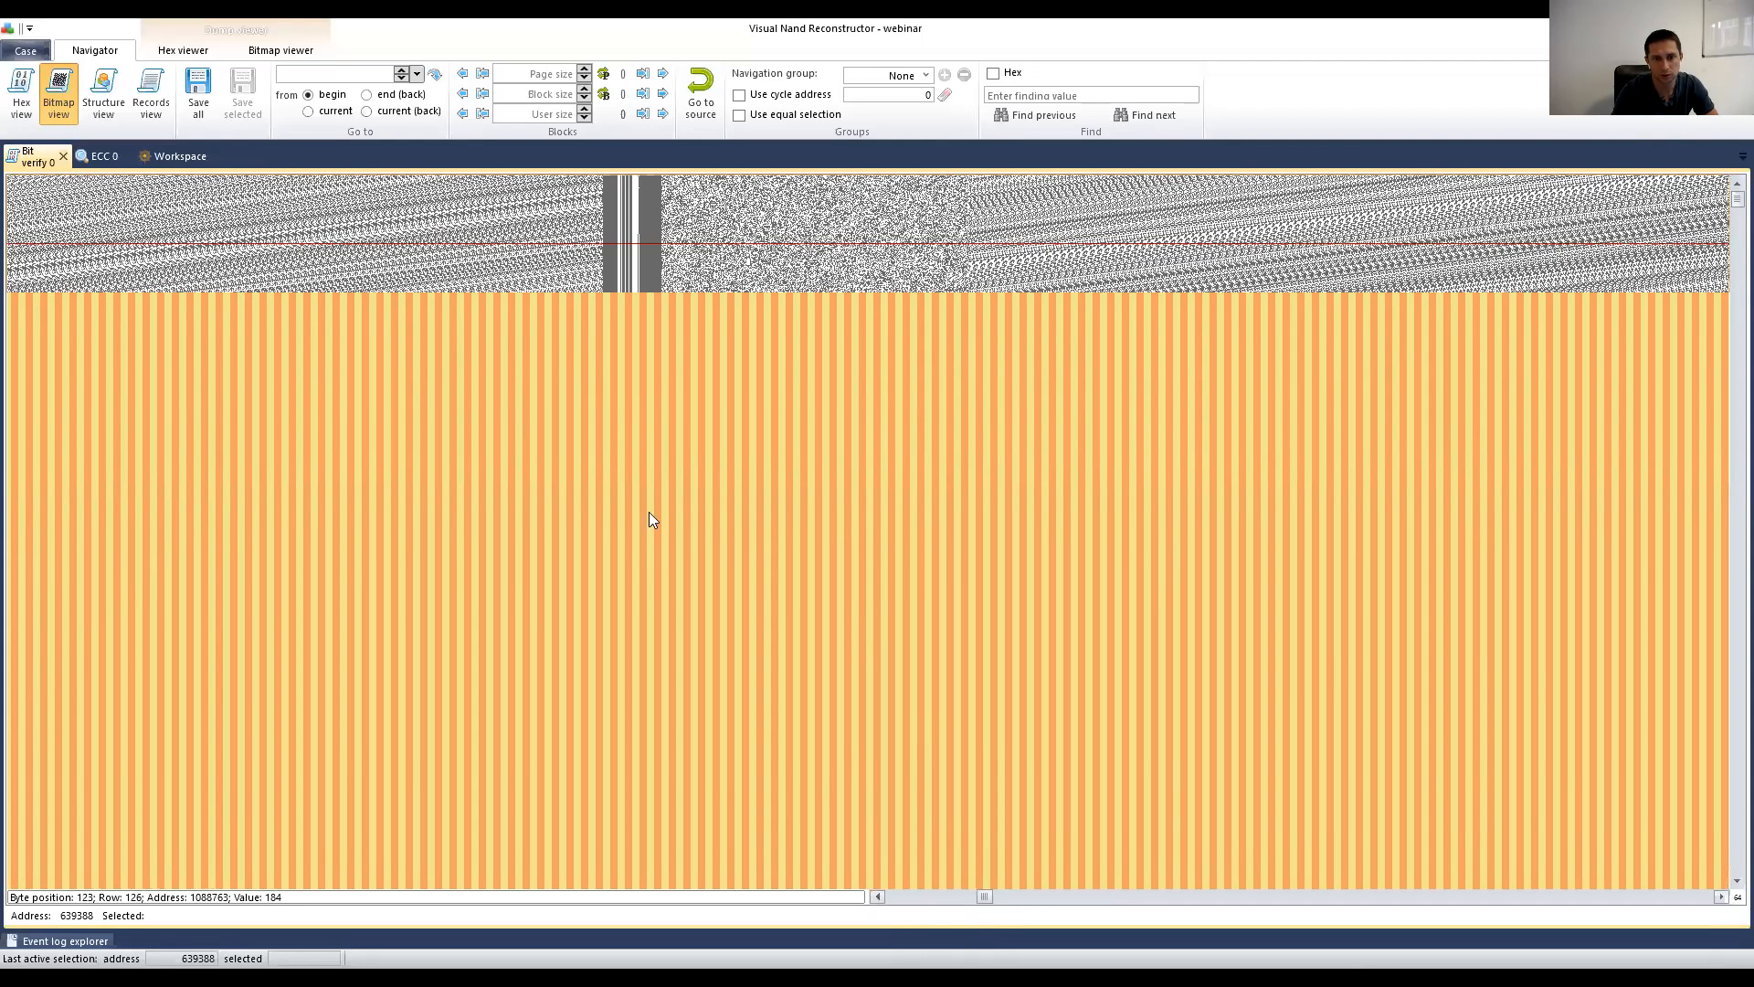
pyautogui.click(604, 224)
pyautogui.click(784, 226)
pyautogui.click(850, 254)
pyautogui.click(851, 229)
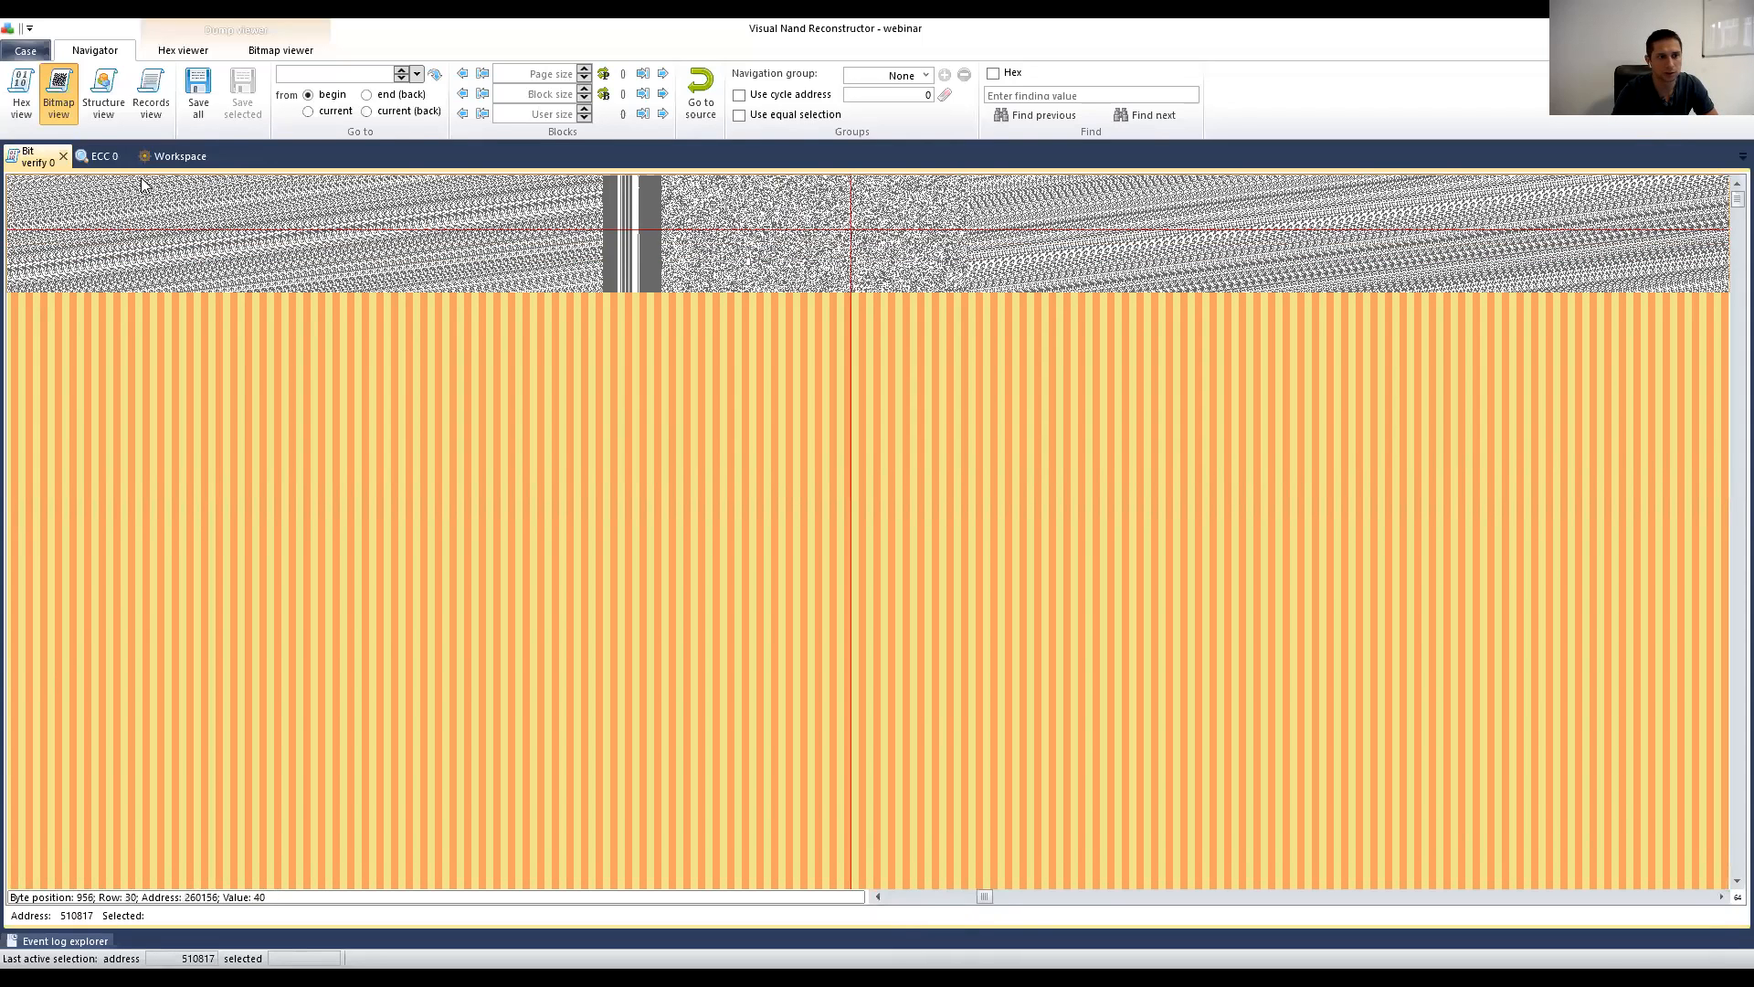
# Step: Compare the Bit verify bitmap with the workspace graph, then nudge the Markers table node right
pyautogui.click(175, 156)
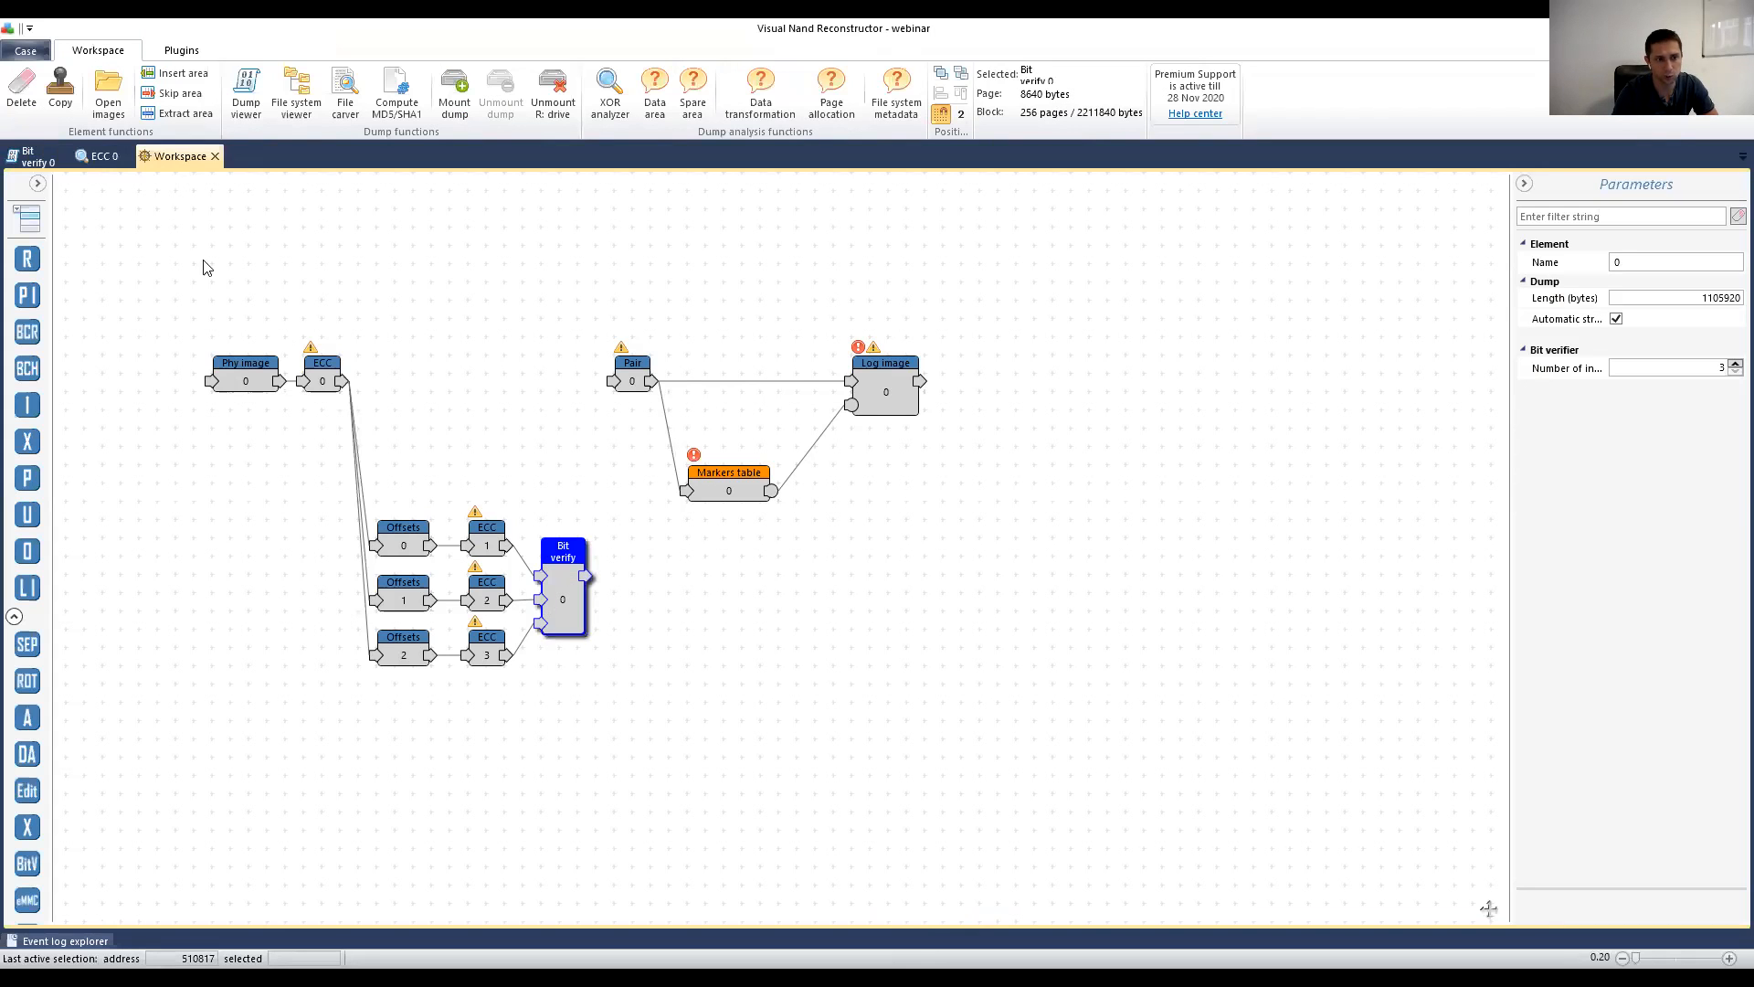
pyautogui.click(36, 157)
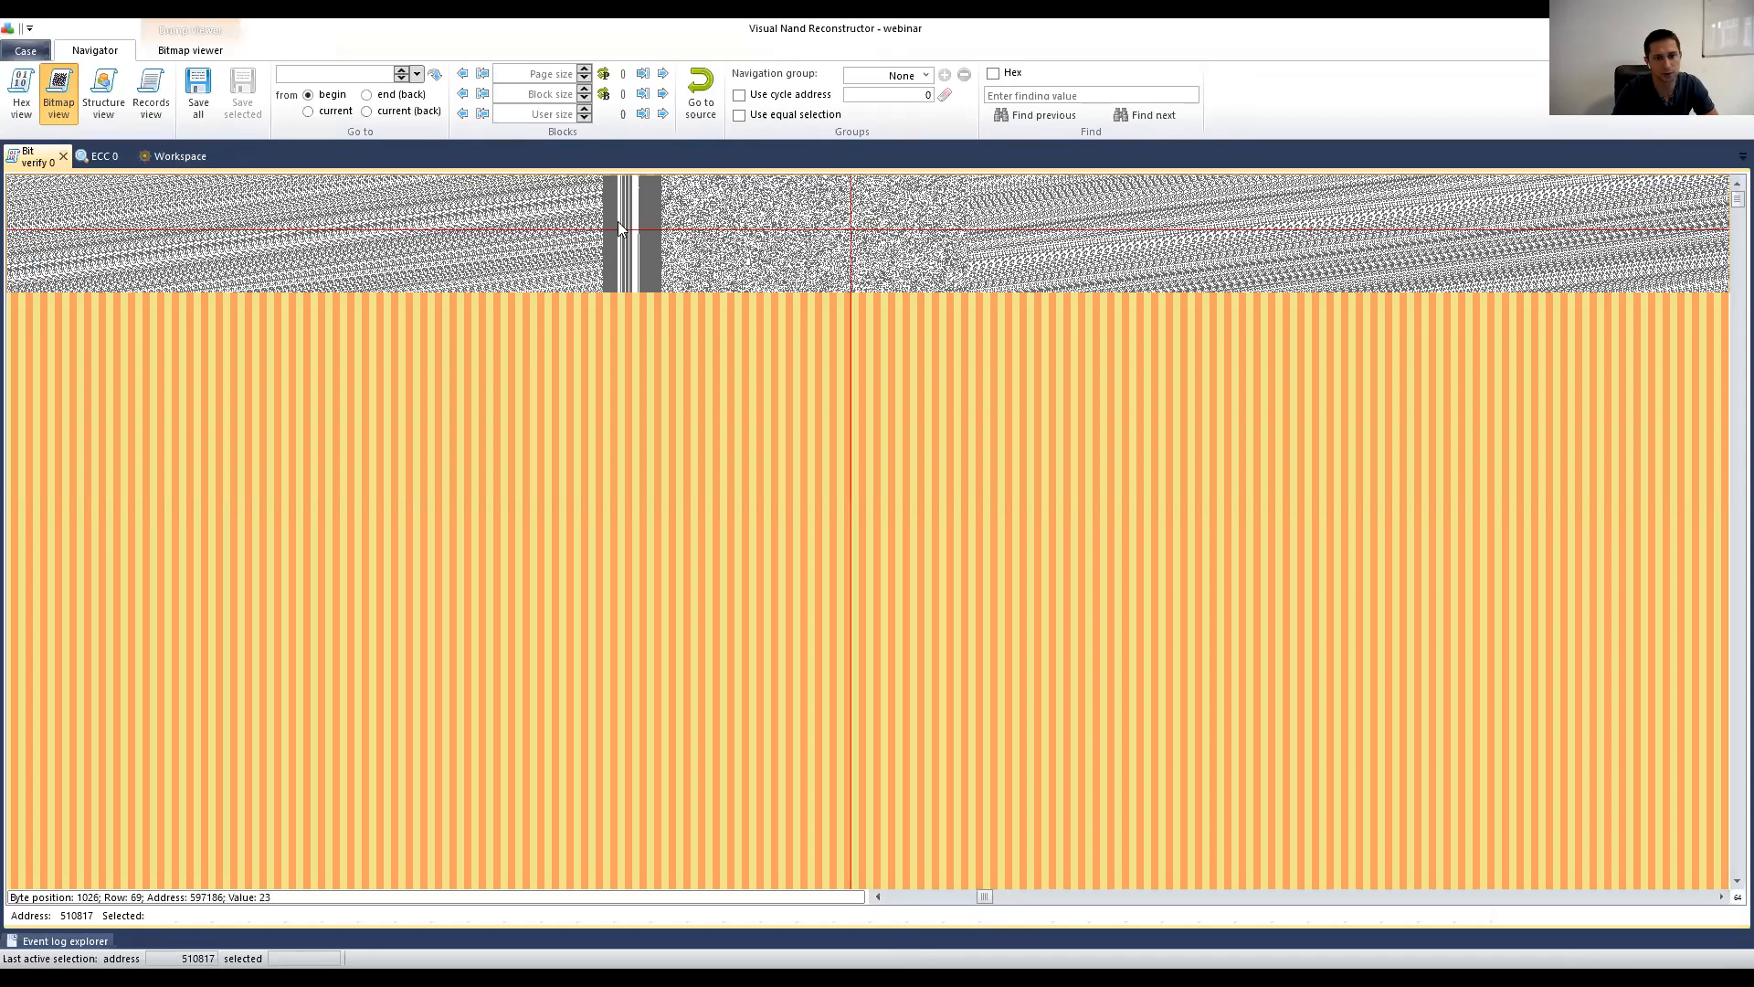
pyautogui.click(765, 210)
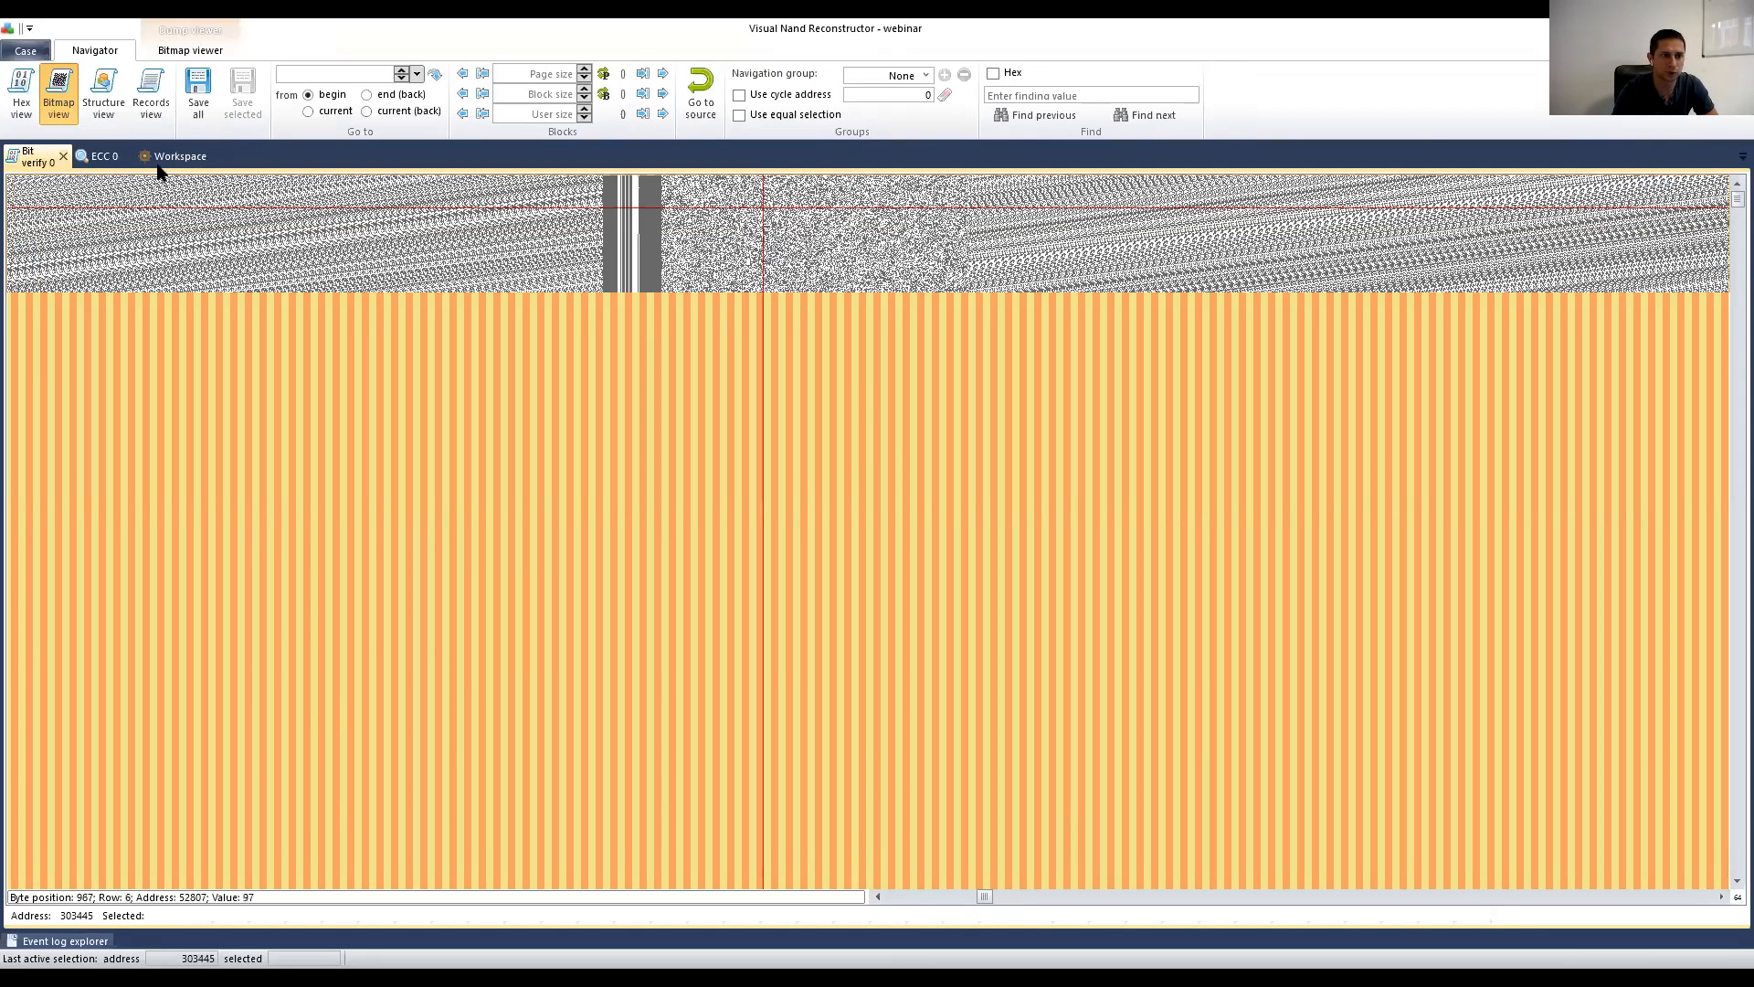
pyautogui.click(184, 157)
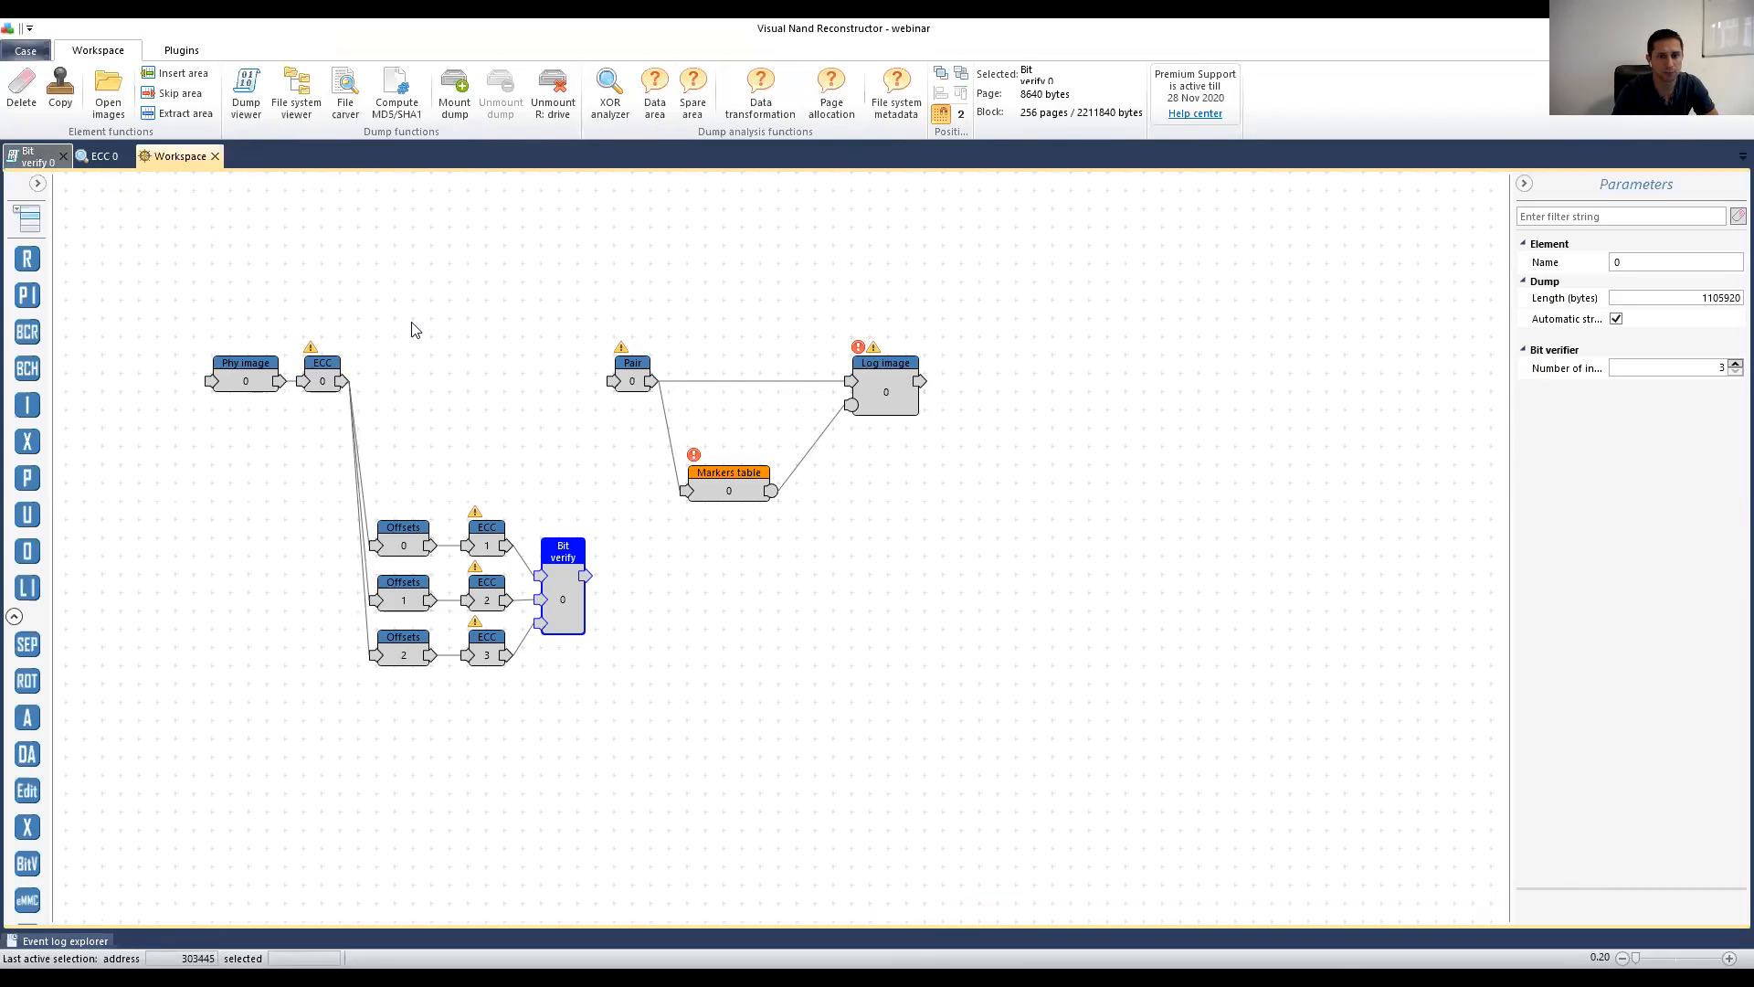
pyautogui.click(32, 157)
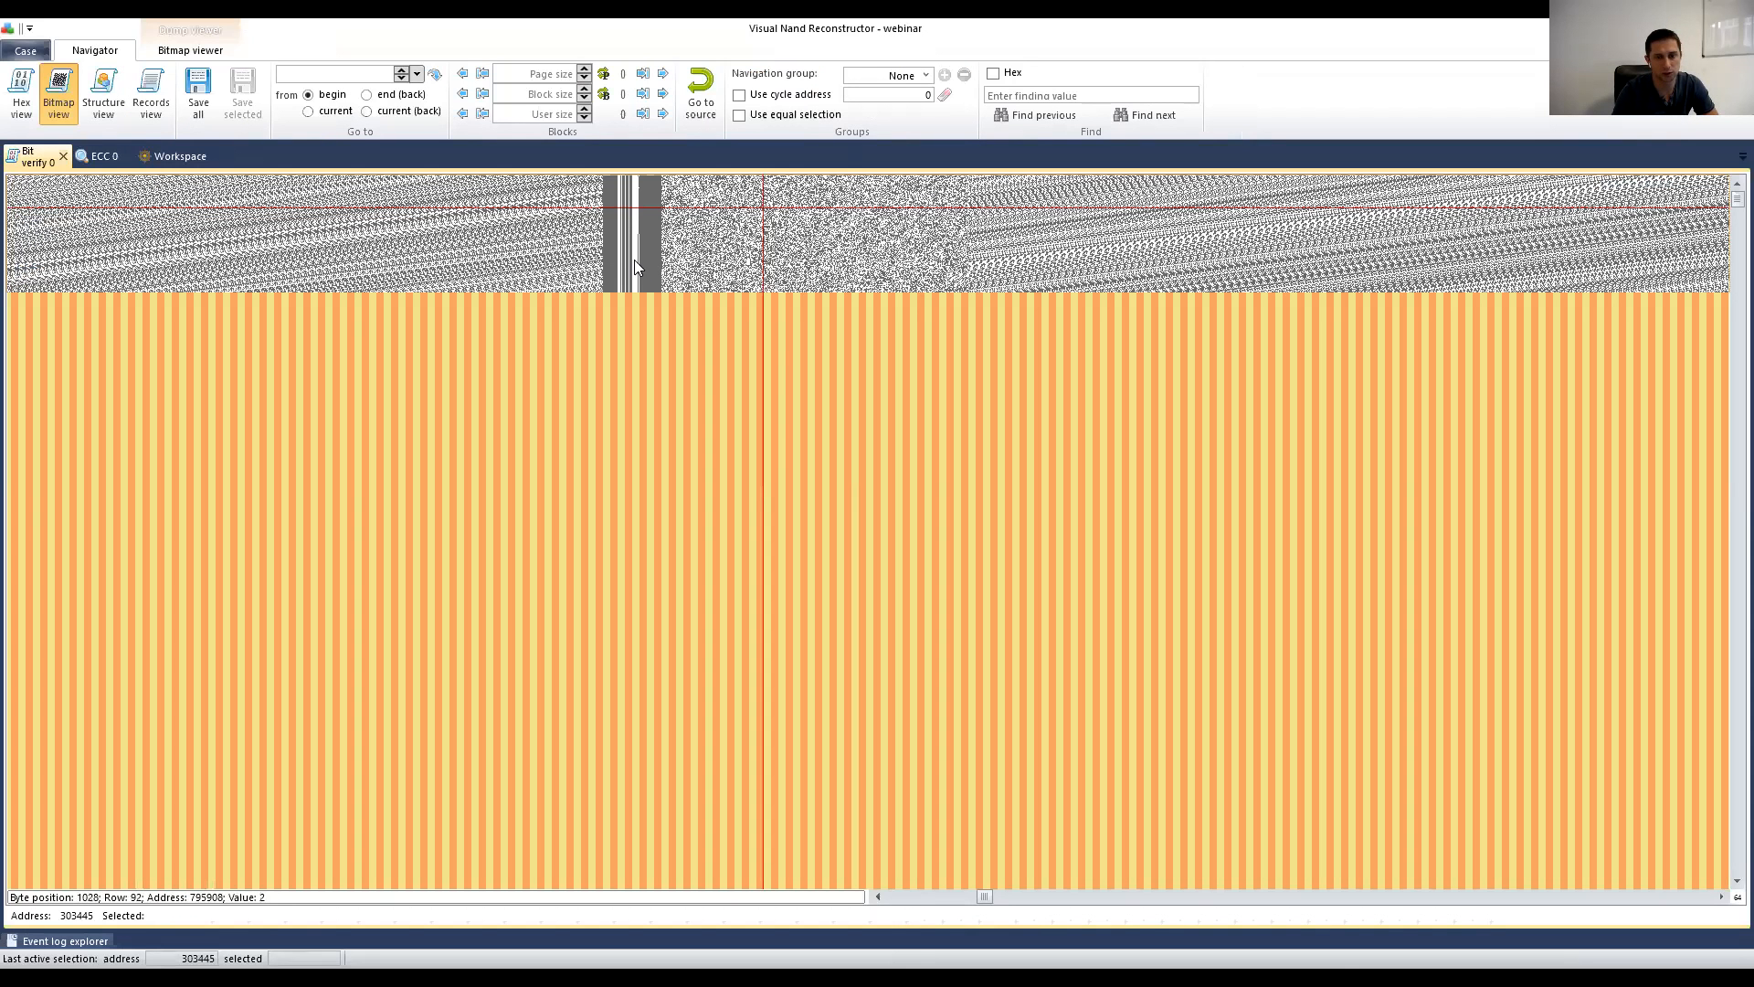
pyautogui.click(170, 157)
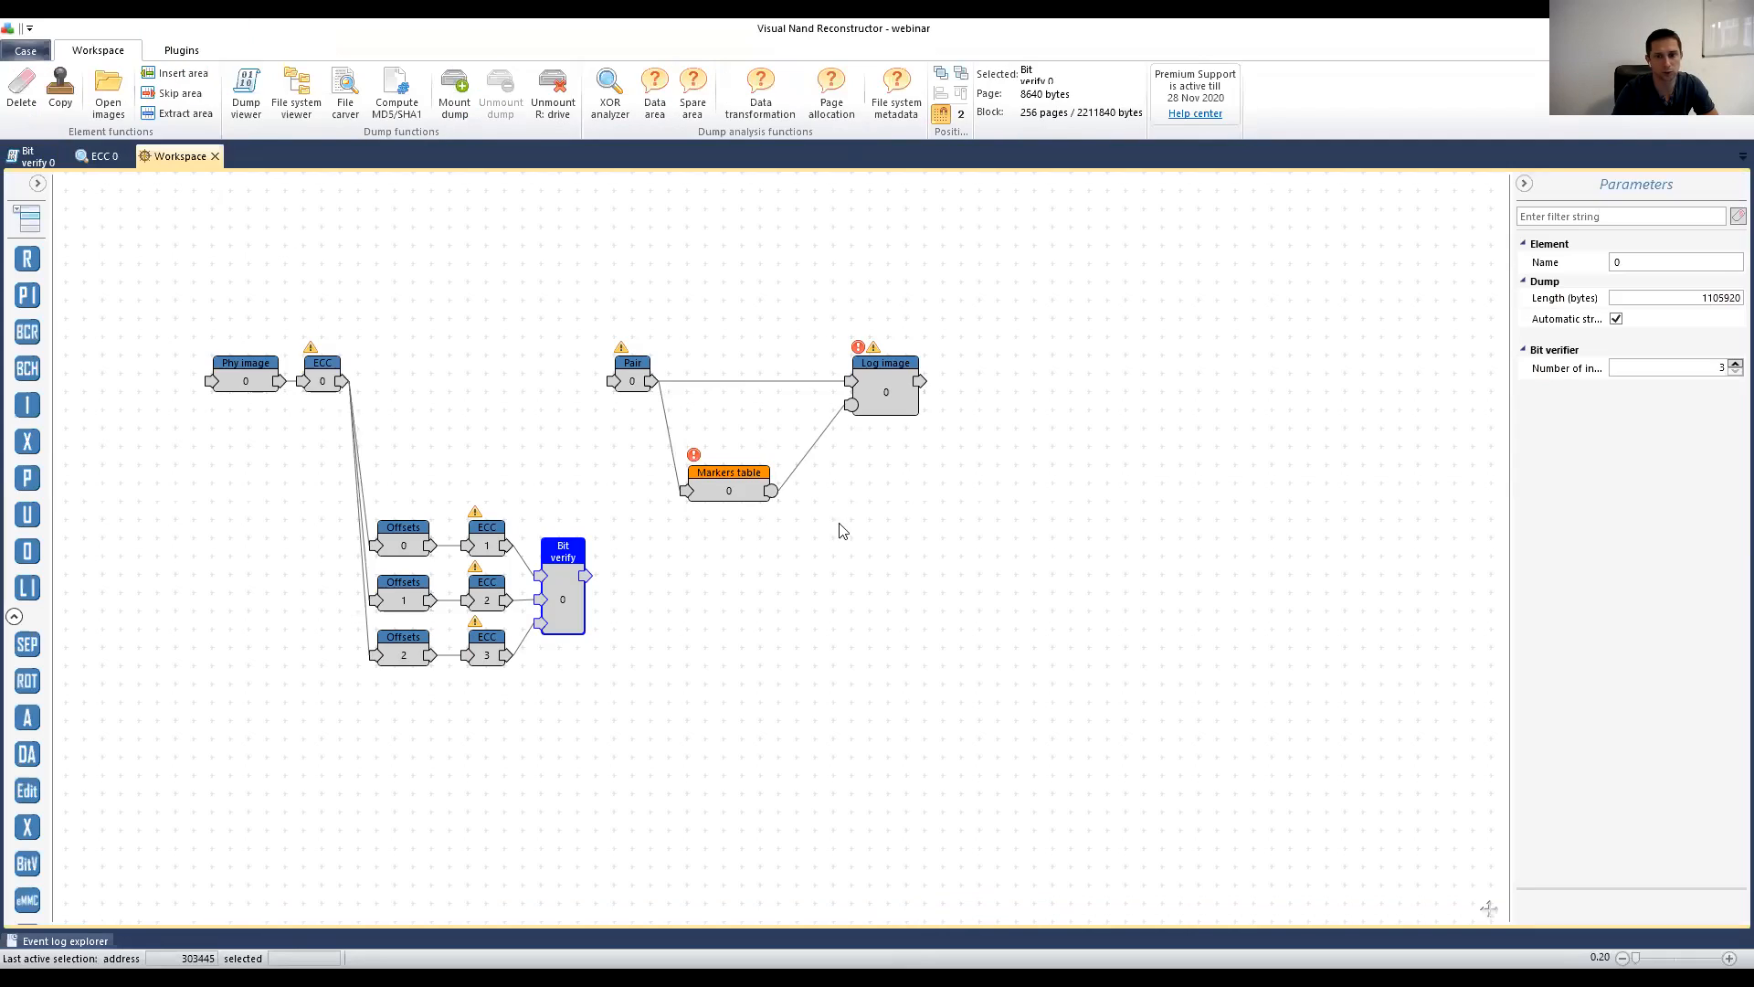
pyautogui.moveTo(746, 484); pyautogui.dragTo(764, 486)
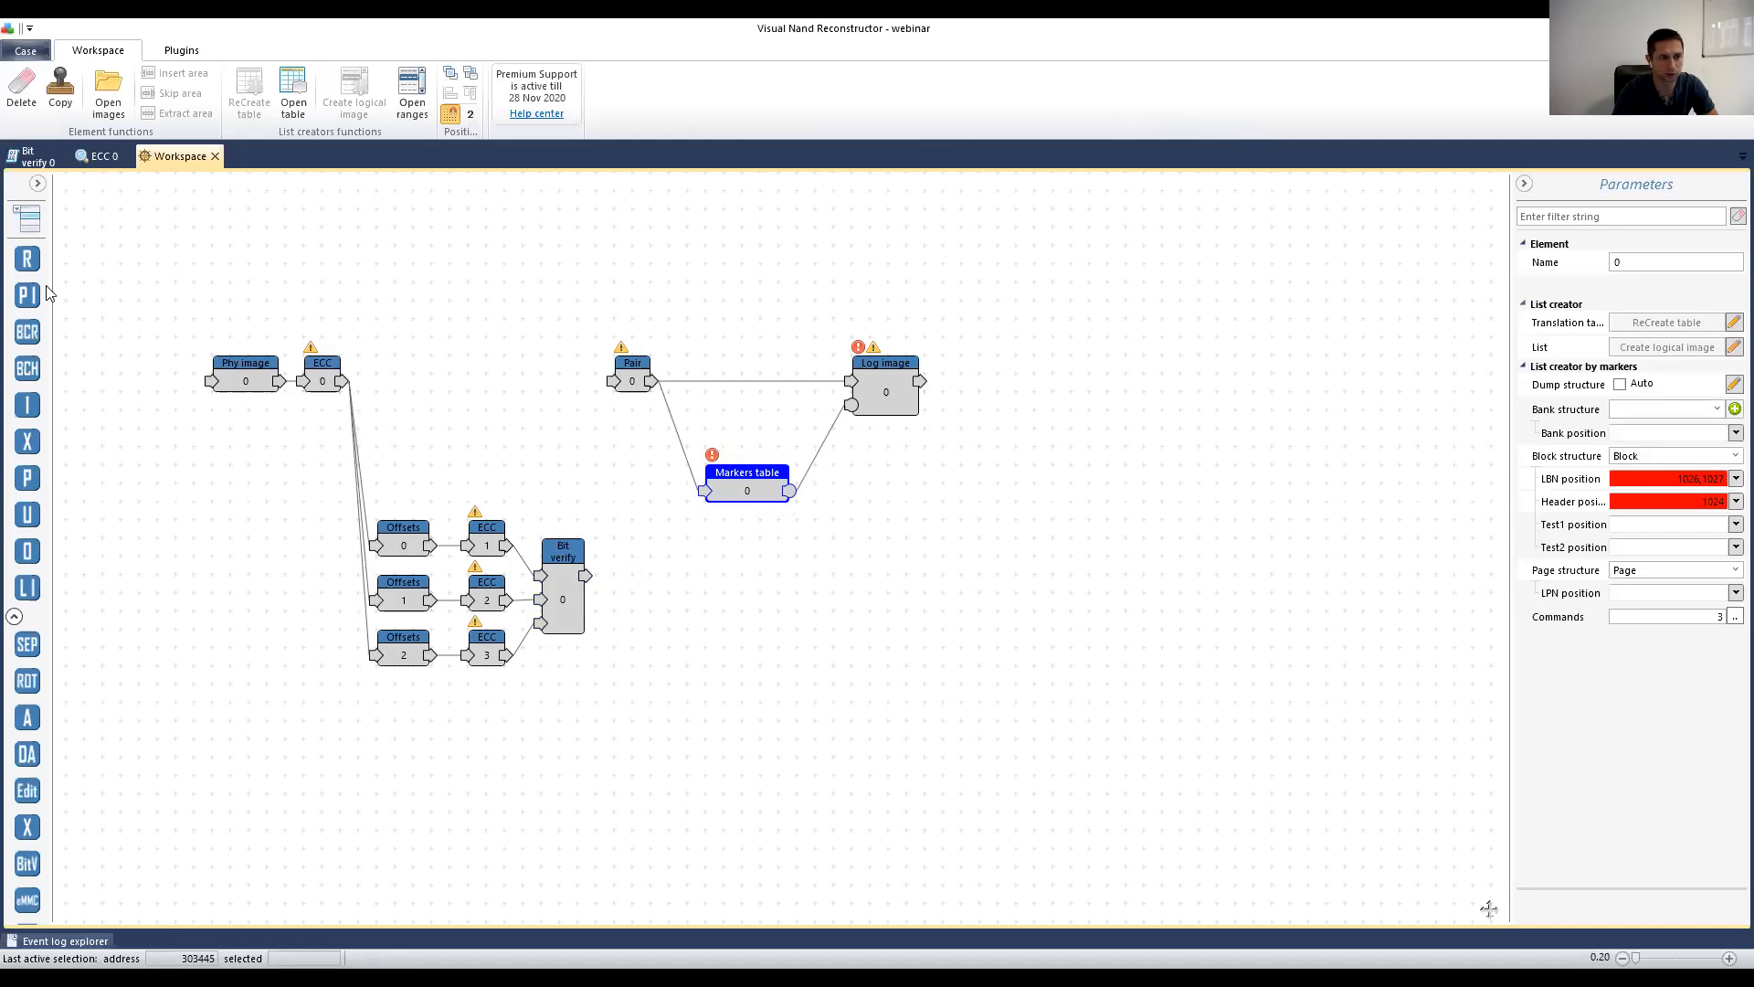
# Step: Add a Data area node after Bit verify and an XOR node to the workspace
pyautogui.click(32, 223)
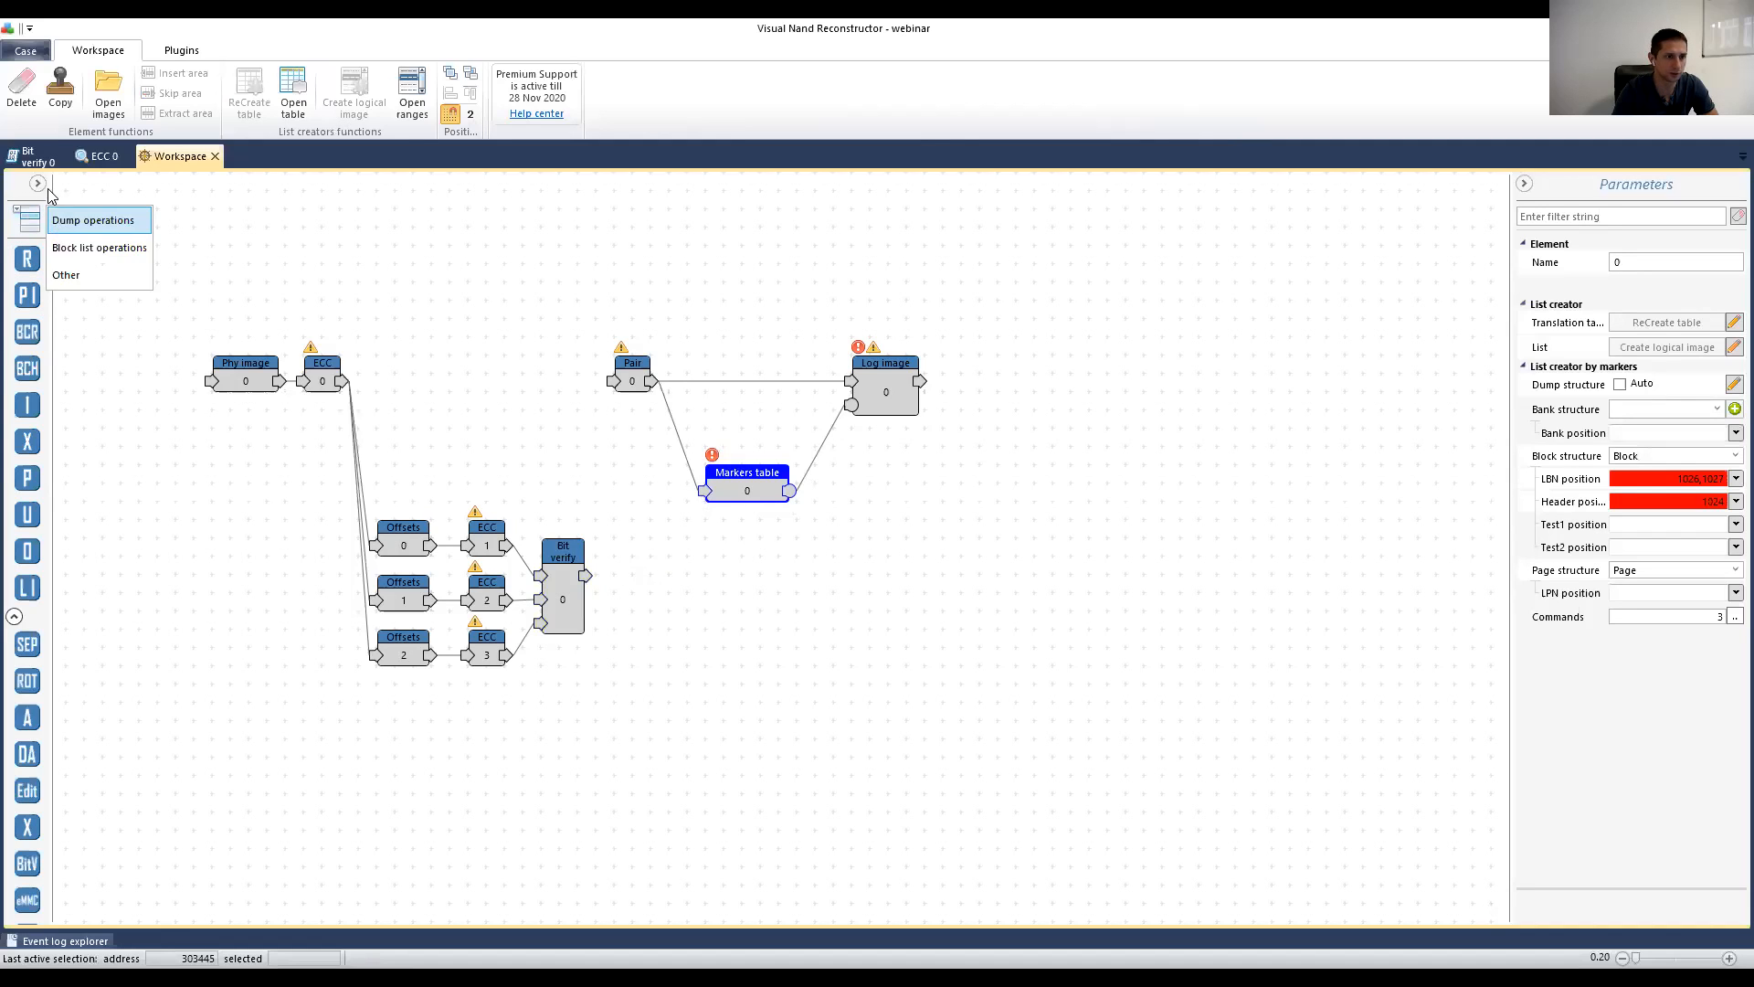
pyautogui.click(37, 183)
pyautogui.moveTo(151, 554); pyautogui.dragTo(800, 559)
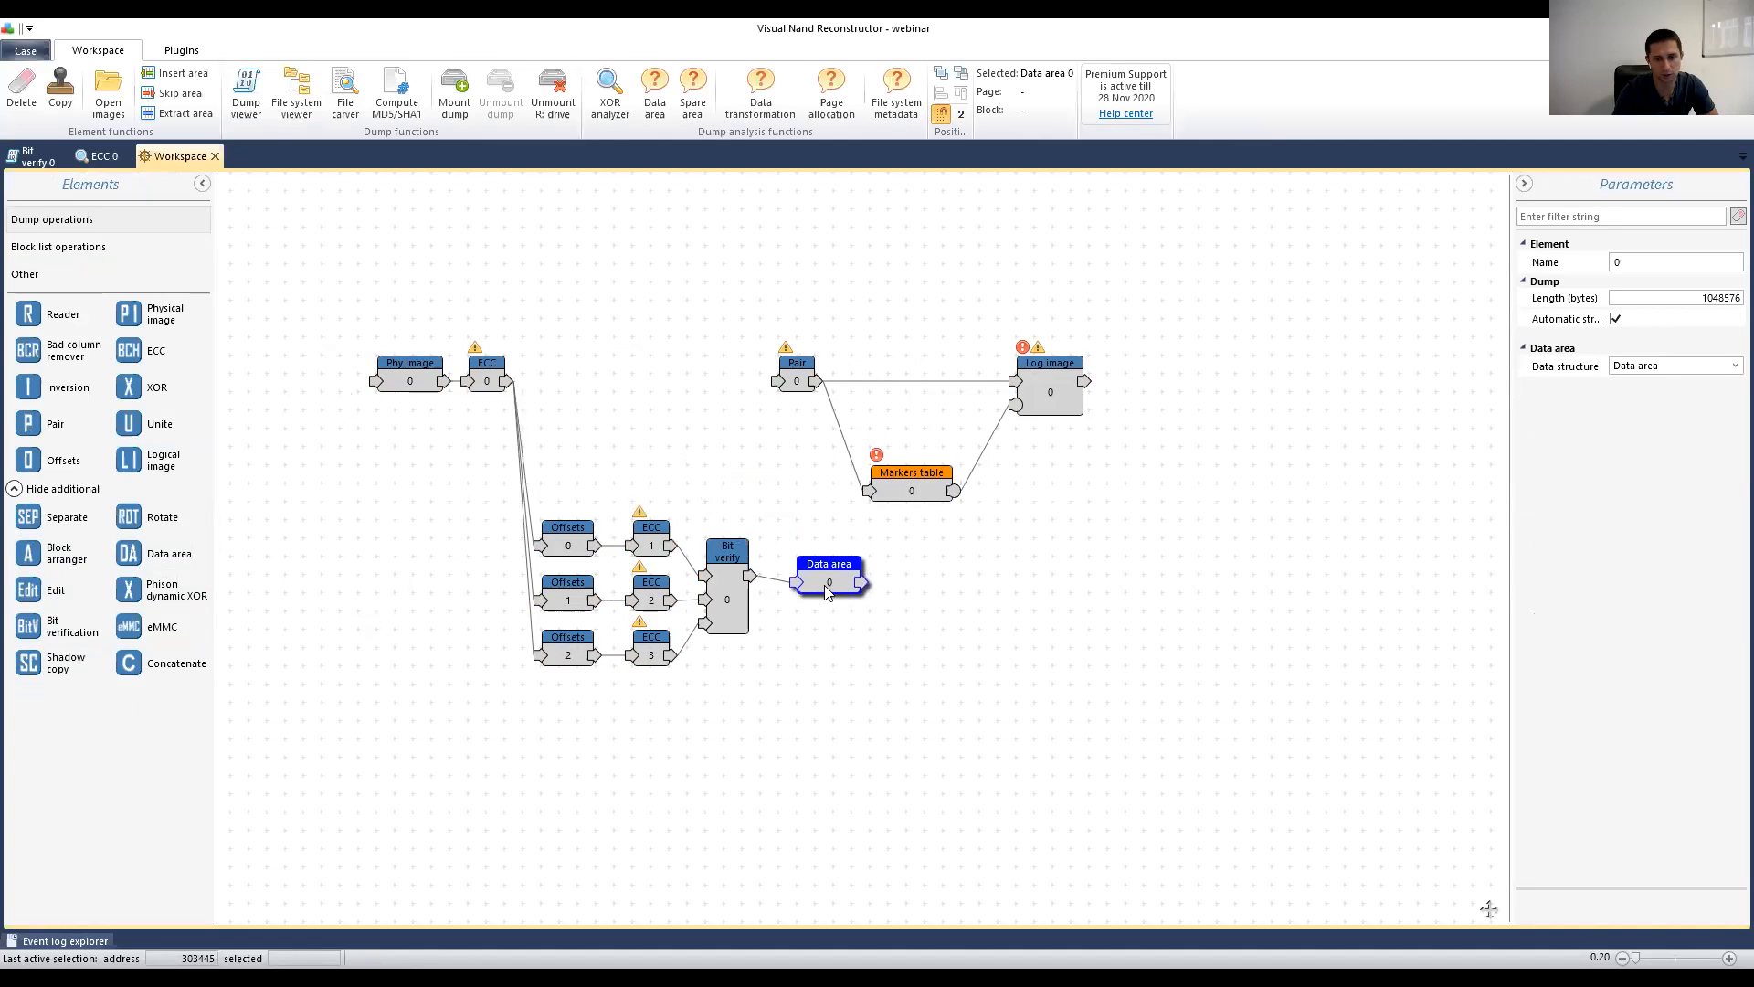
pyautogui.moveTo(146, 389); pyautogui.dragTo(679, 389)
# Step: Shift Pair, Markers table and Log image right, and feed ECC 0's output into XOR
pyautogui.moveTo(1149, 315); pyautogui.dragTo(795, 543)
pyautogui.moveTo(914, 484); pyautogui.dragTo(1079, 501)
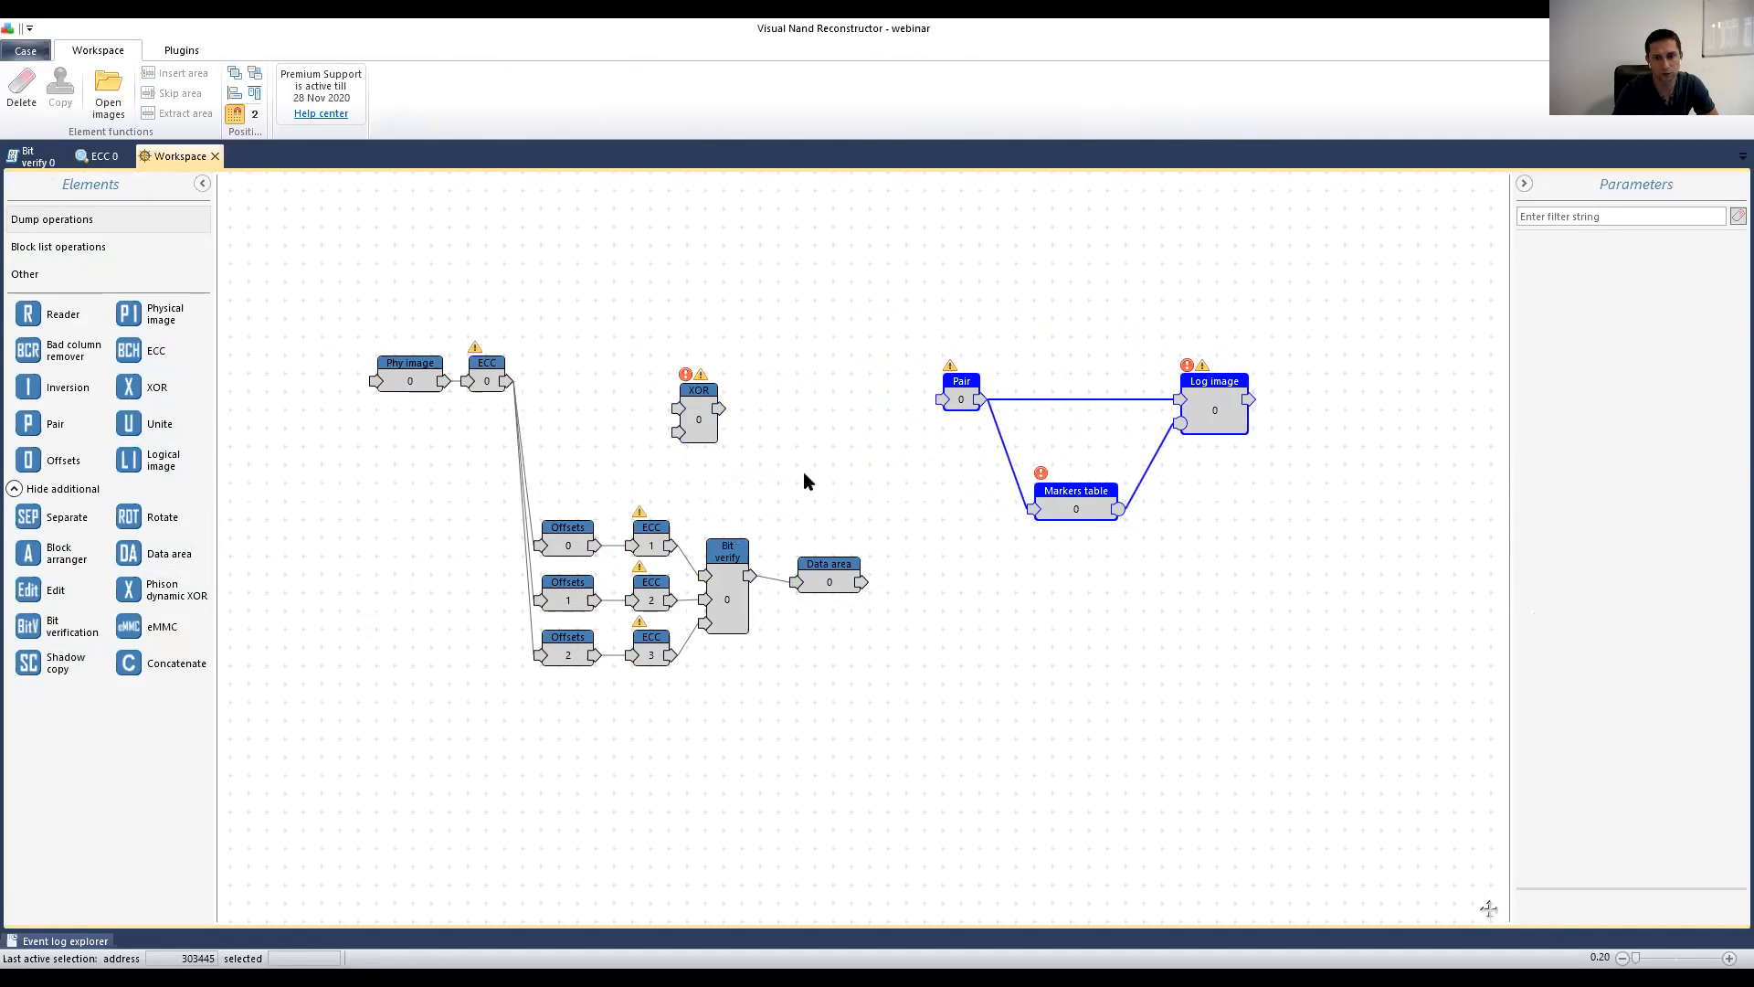
pyautogui.moveTo(706, 419); pyautogui.dragTo(941, 399)
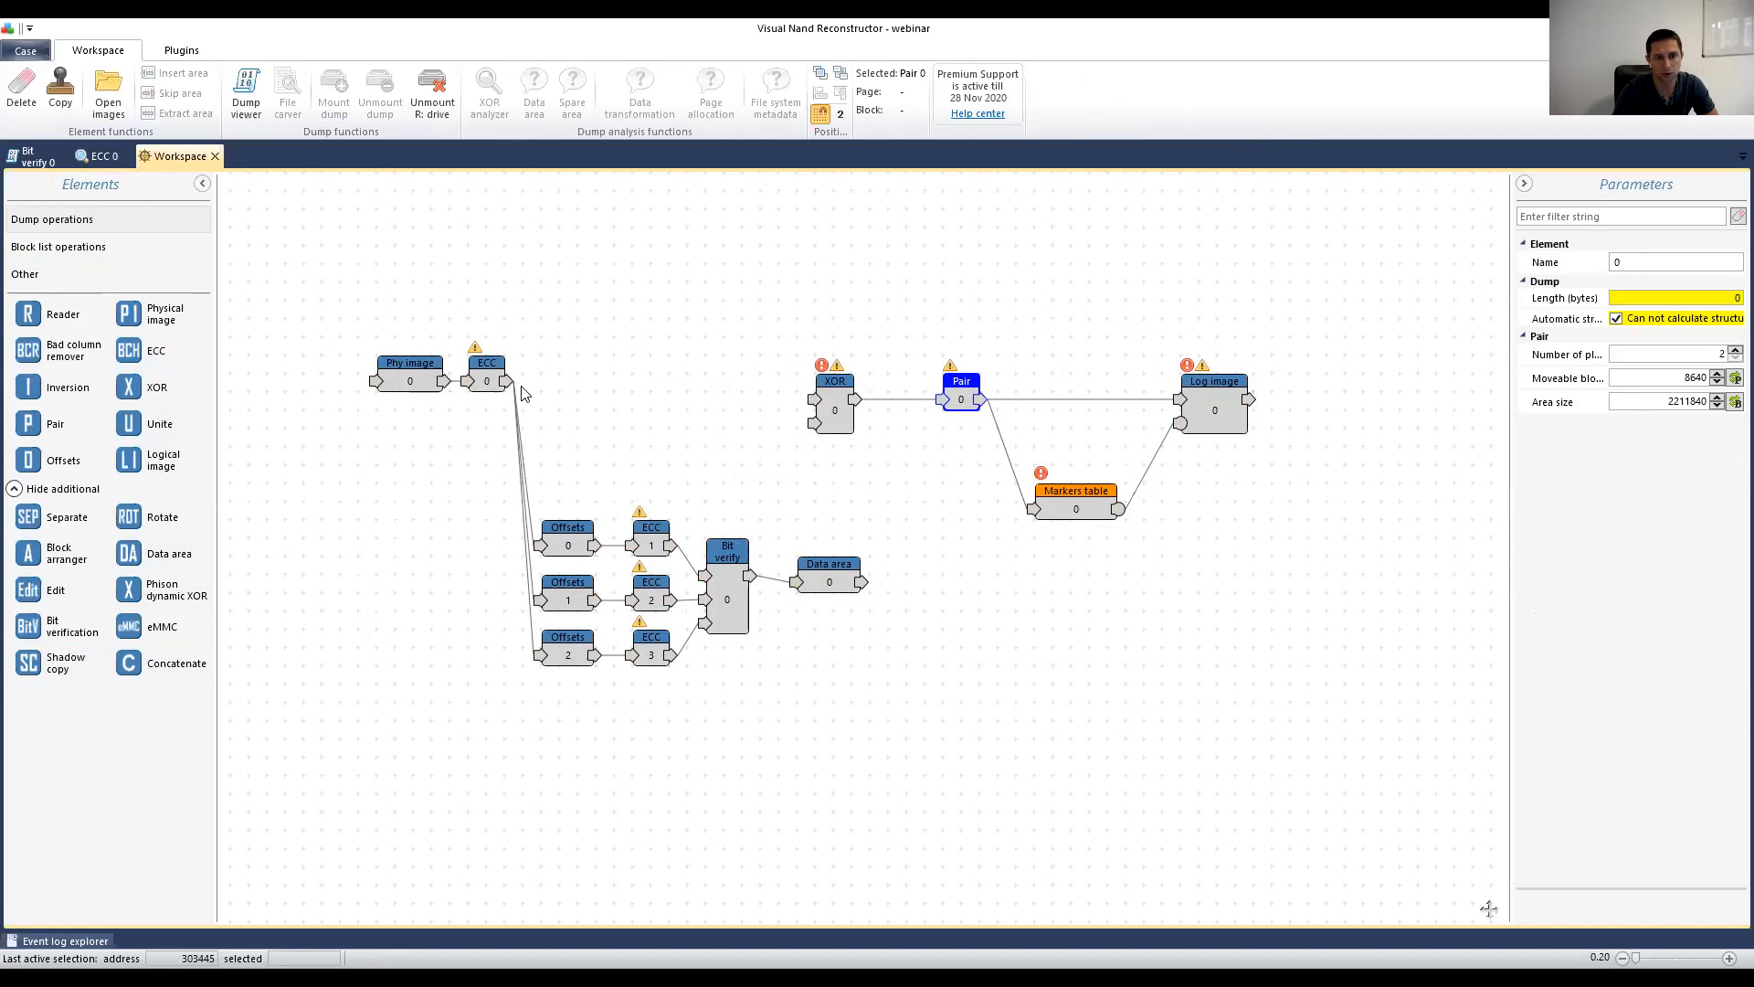
pyautogui.moveTo(507, 381); pyautogui.dragTo(863, 379)
pyautogui.moveTo(1343, 374); pyautogui.dragTo(946, 548)
pyautogui.moveTo(957, 399); pyautogui.dragTo(977, 376)
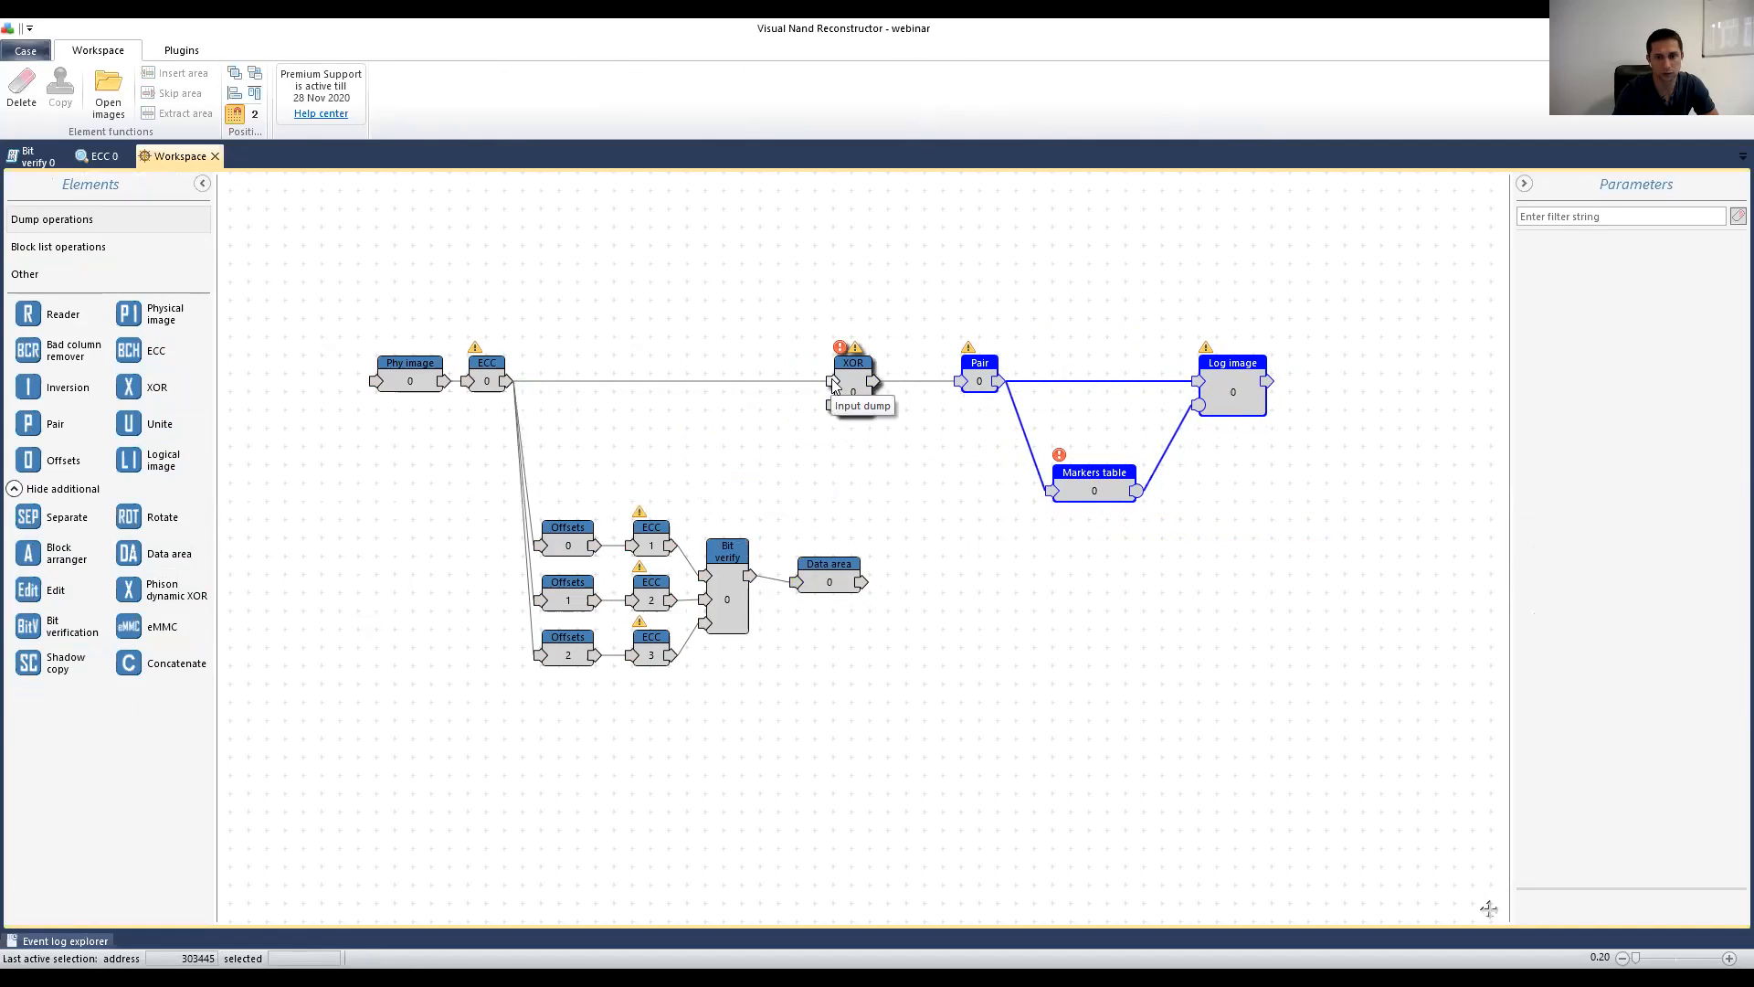
# Step: Link Data area 0 into the XOR key input and position it below XOR
pyautogui.moveTo(827, 585); pyautogui.dragTo(831, 406)
pyautogui.moveTo(808, 576)
pyautogui.mouseDown()
pyautogui.moveTo(796, 564)
pyautogui.moveTo(813, 560)
pyautogui.mouseUp()
pyautogui.click(856, 391)
# Step: Open Data area 0 as a bitmap with 8192-byte page size and structure colouring off
pyautogui.click(797, 566)
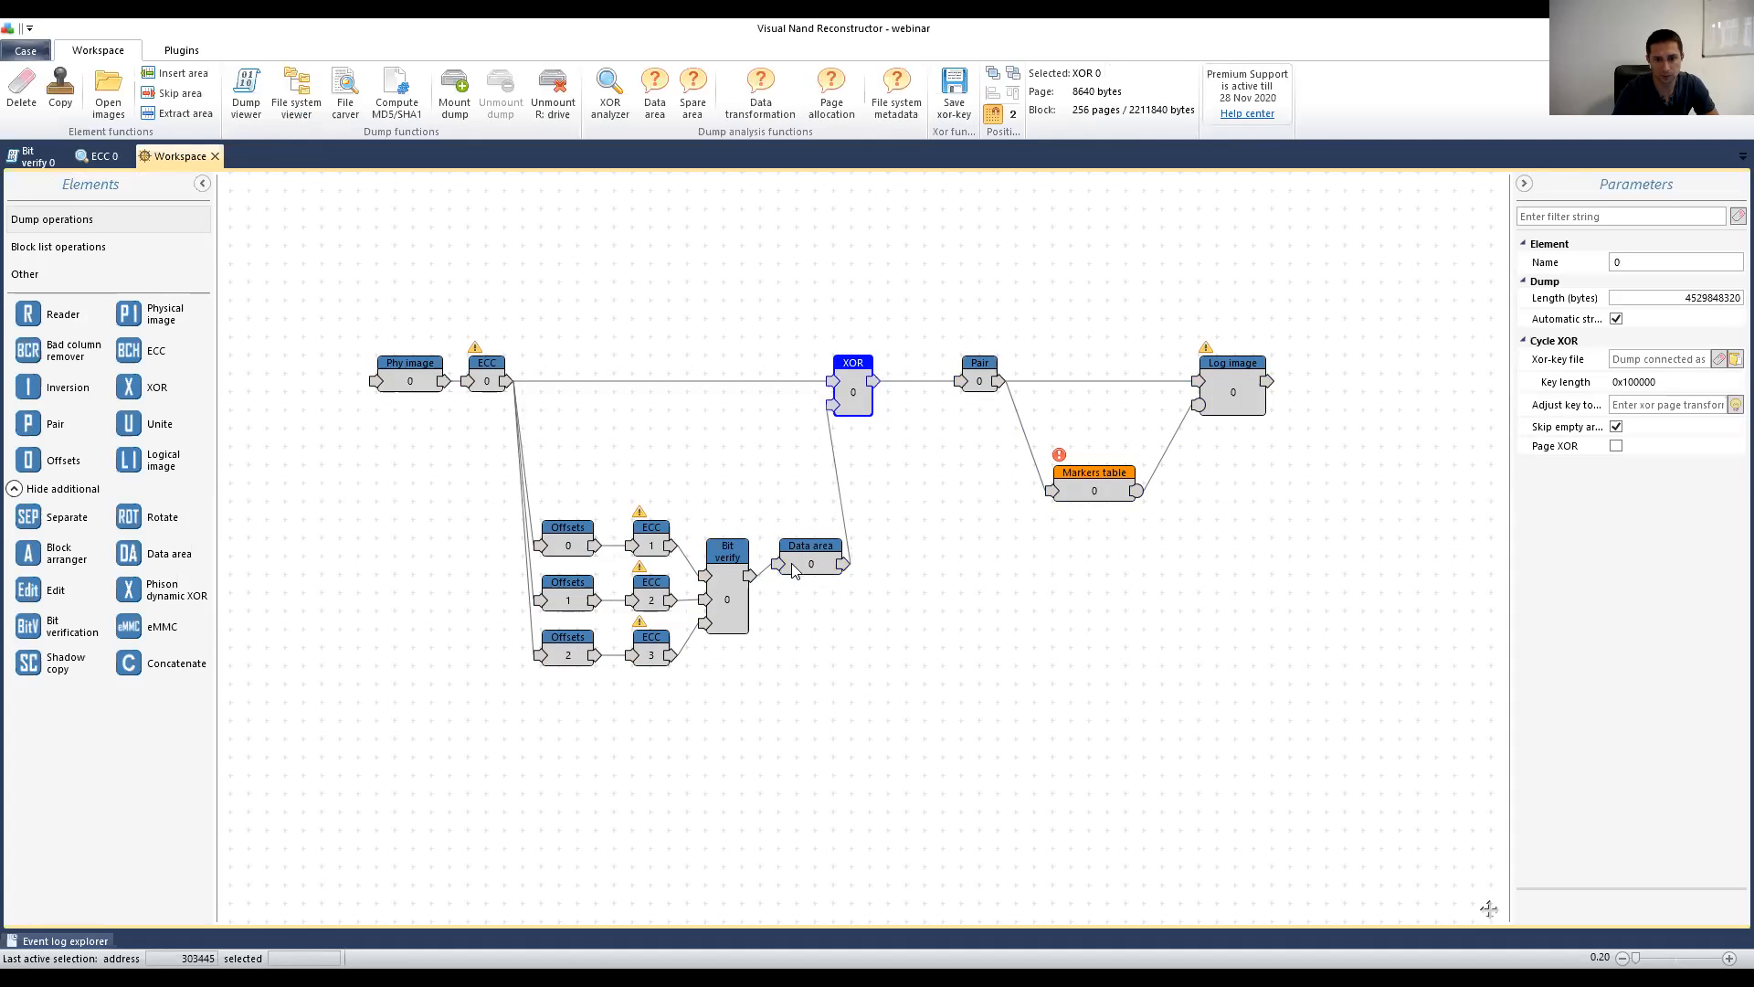
pyautogui.doubleClick(798, 564)
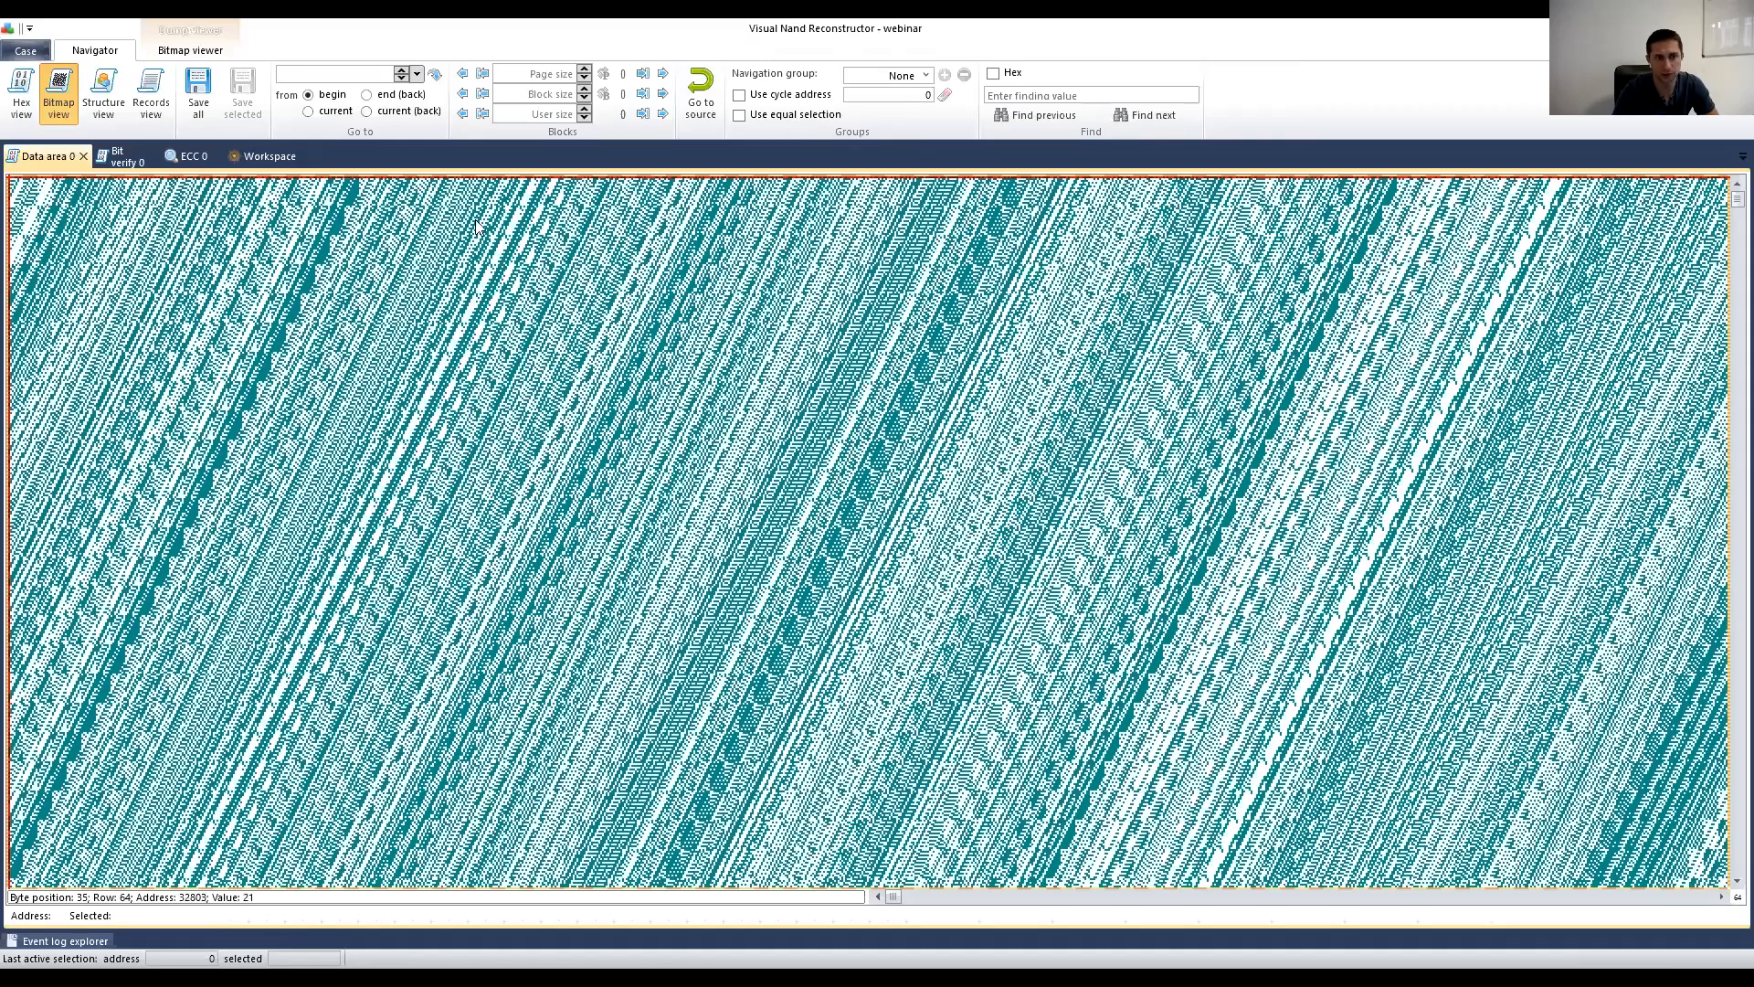
pyautogui.click(202, 57)
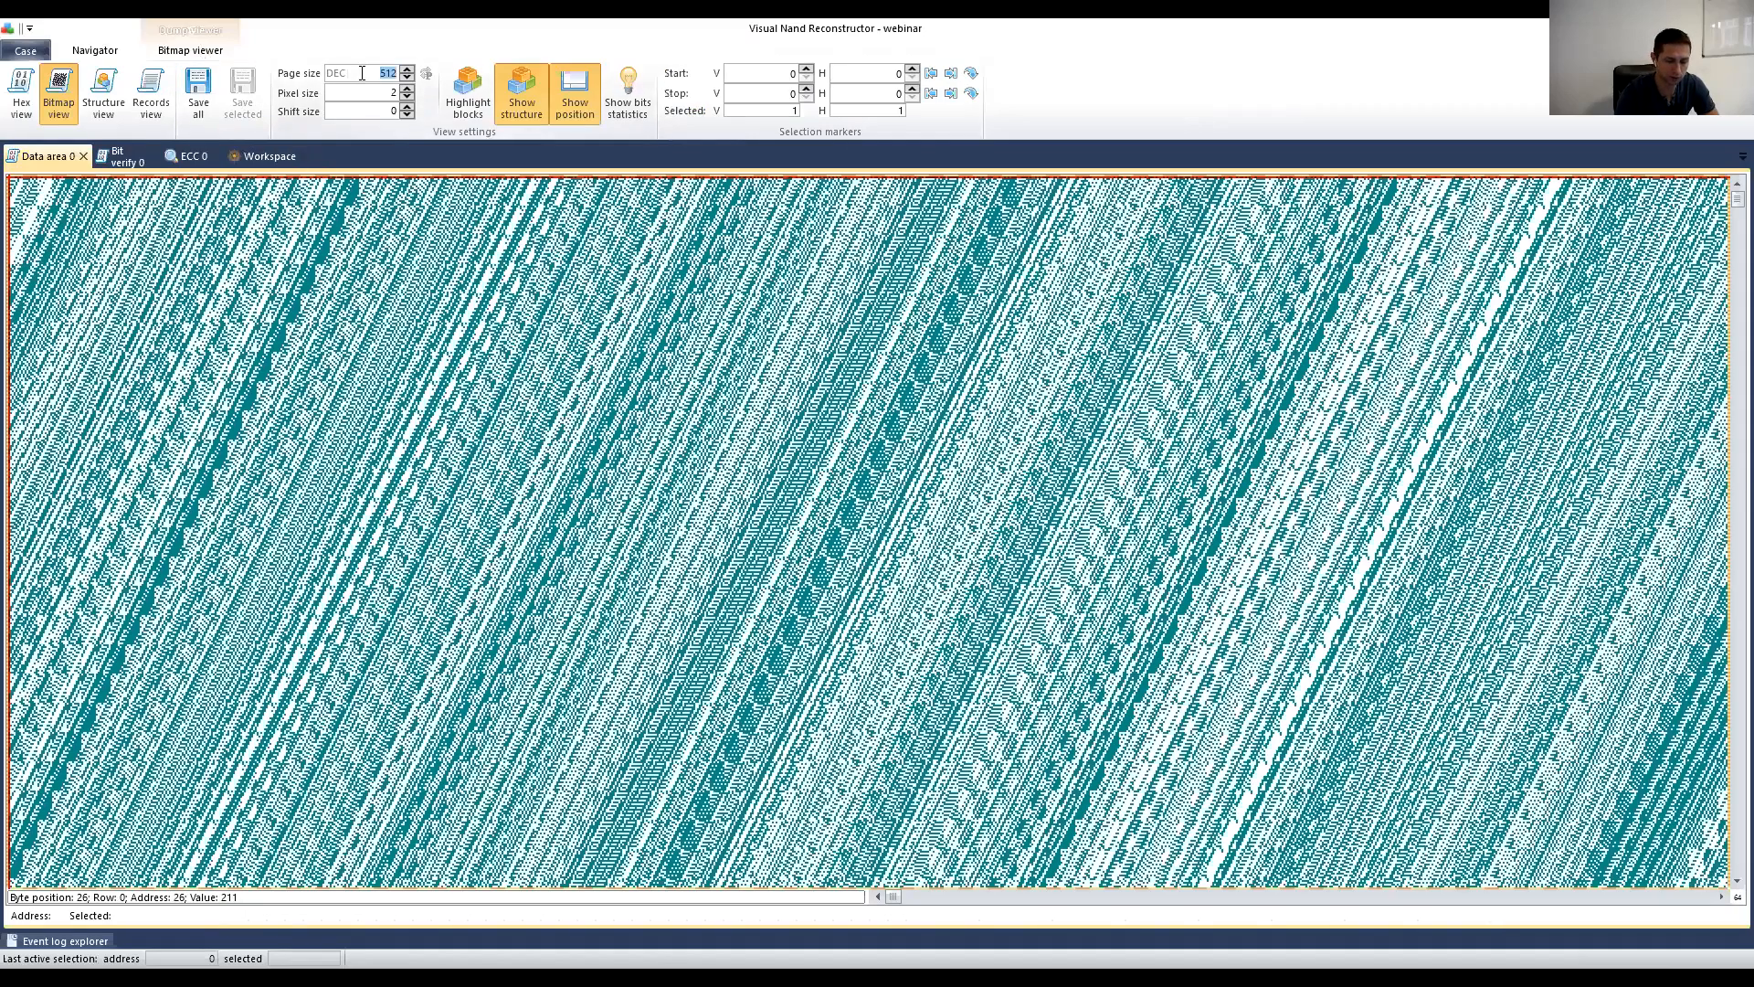
pyautogui.write('8192')
pyautogui.click(456, 283)
pyautogui.scroll(-1, 468, 291)
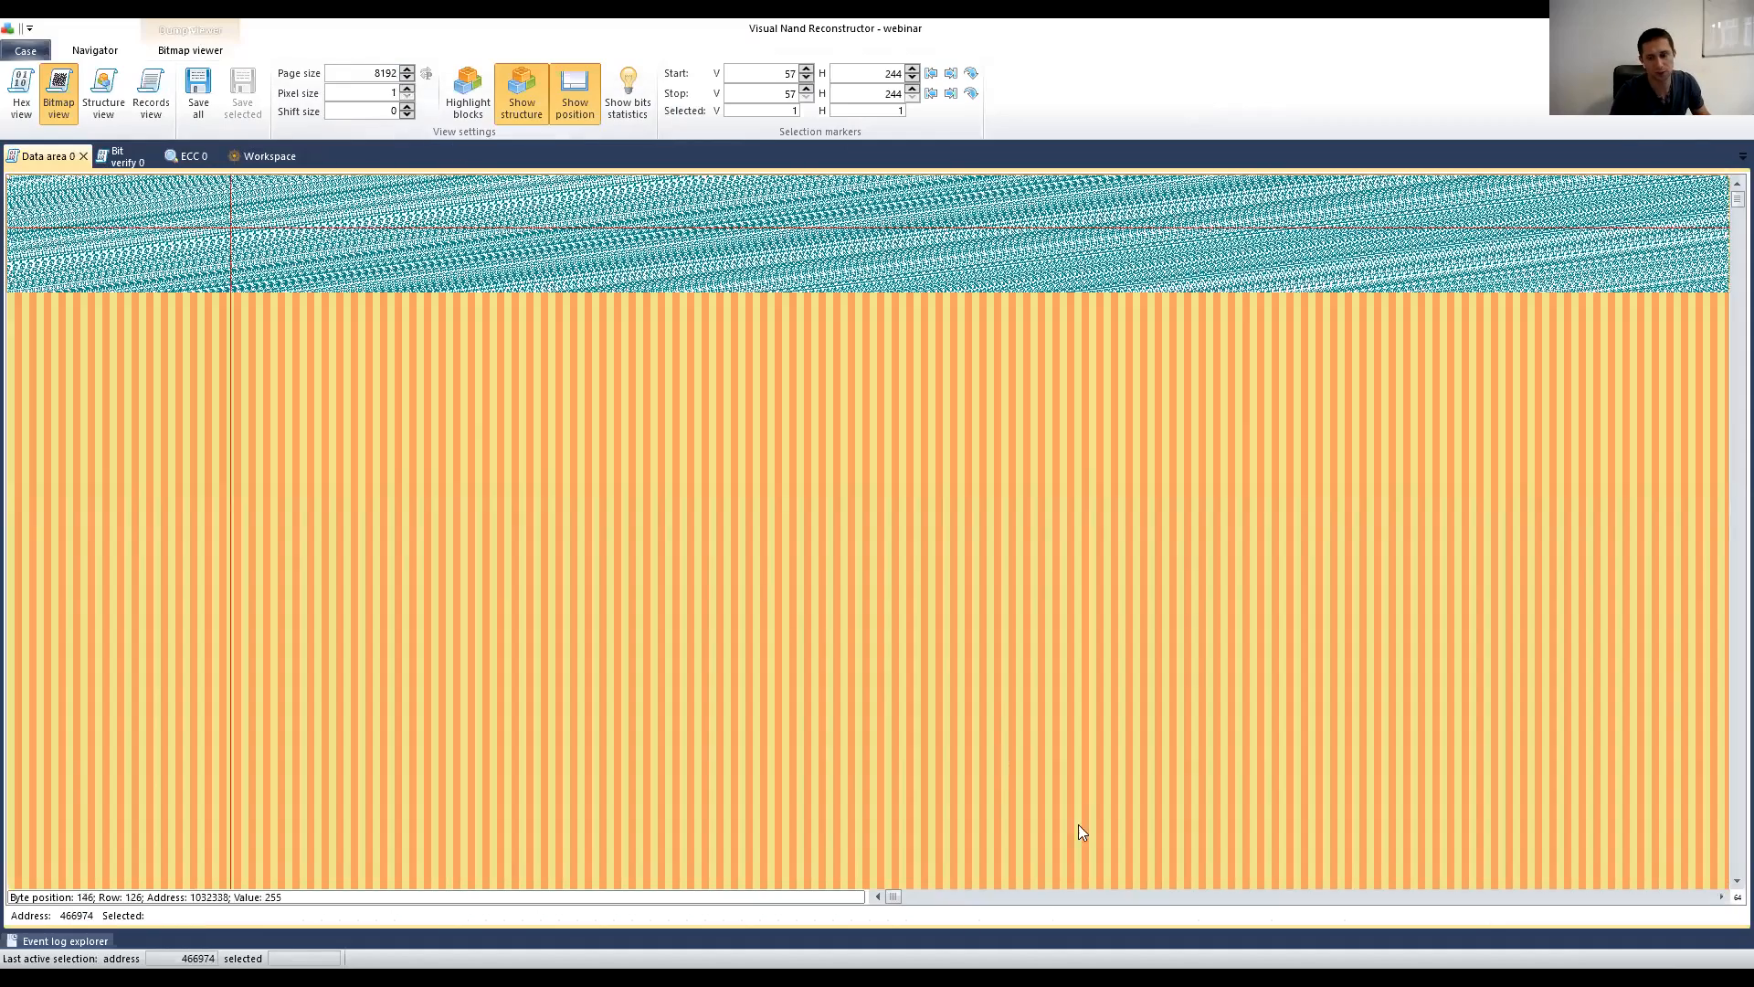
pyautogui.click(511, 74)
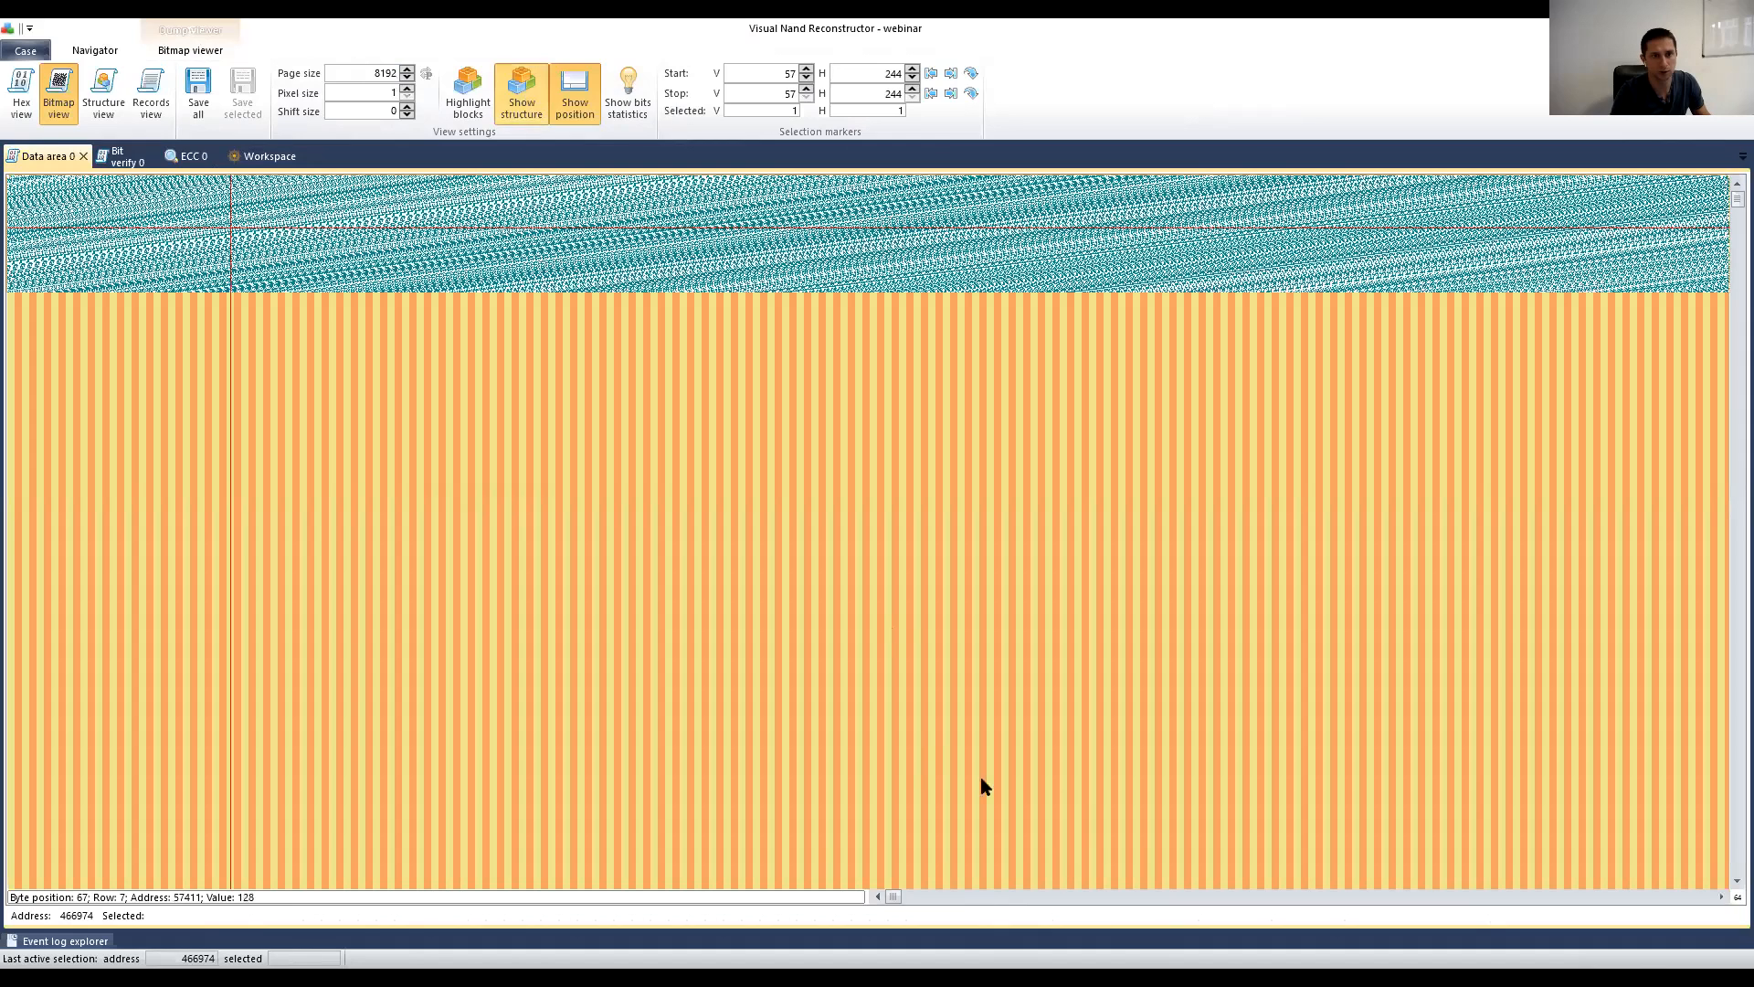
# Step: Page through the Data area bitmap, showing a noisy top band over regular stripes
pyautogui.click(1072, 899)
pyautogui.click(1072, 900)
pyautogui.click(1073, 900)
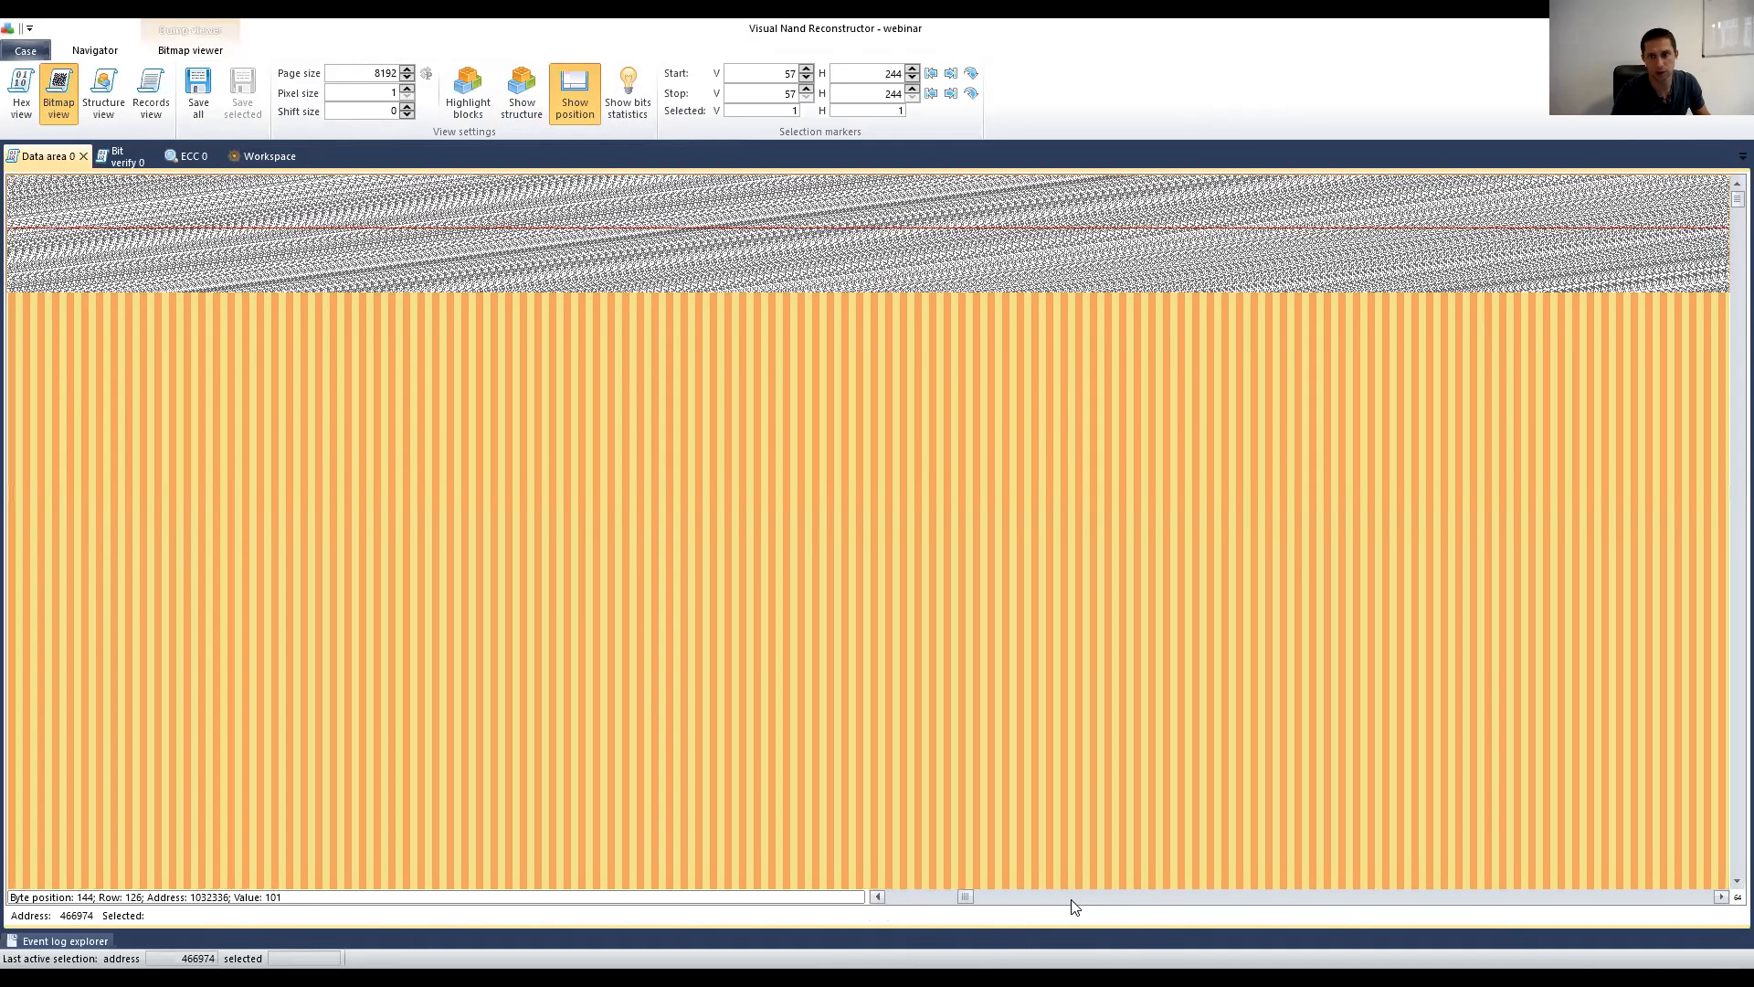
pyautogui.click(1072, 900)
pyautogui.click(1072, 900)
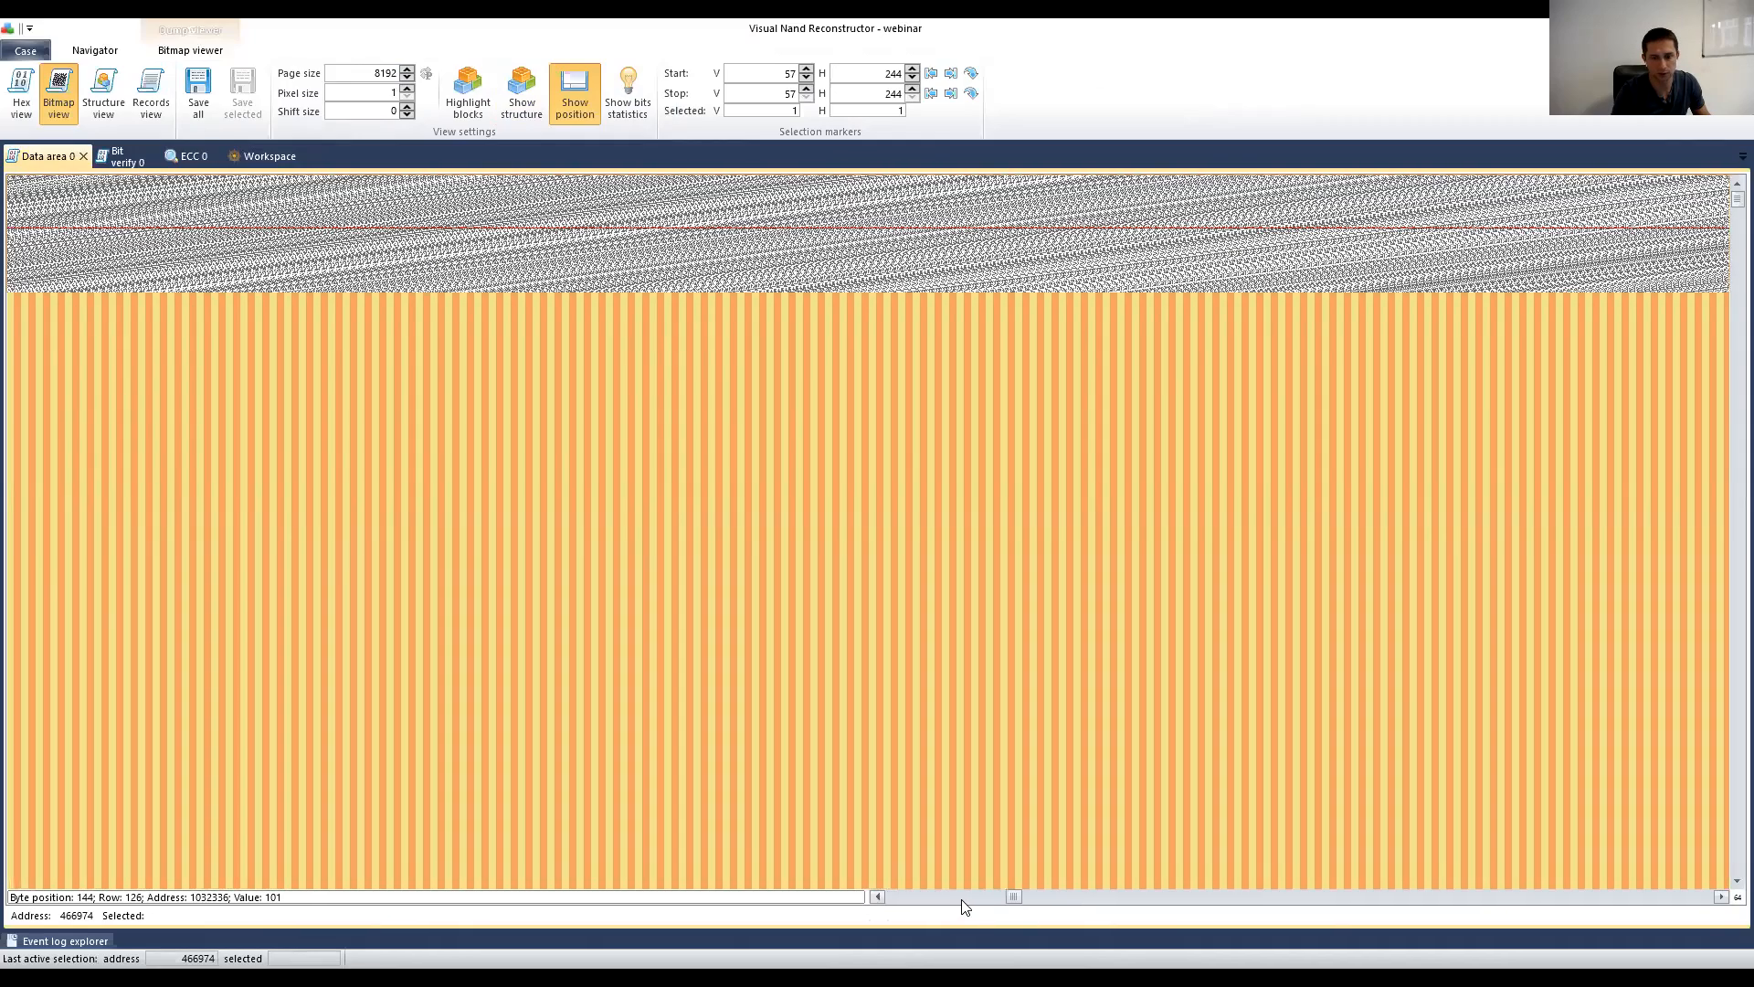
pyautogui.hscroll(2, 961, 899)
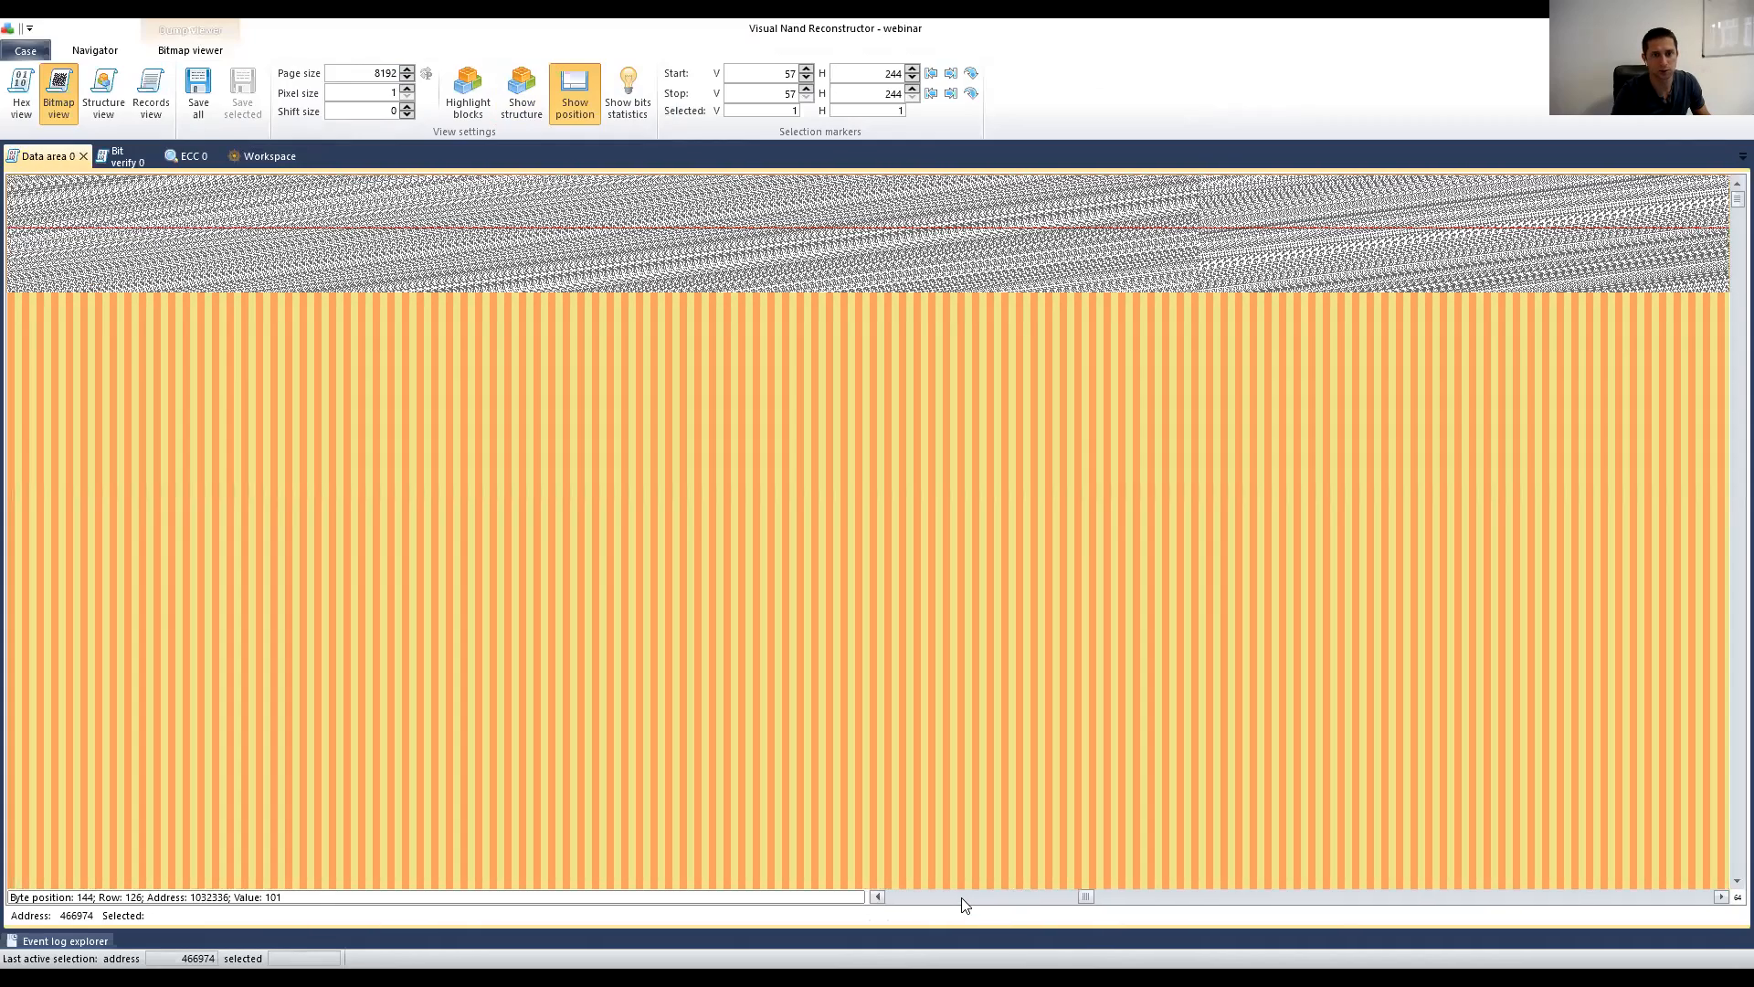
pyautogui.click(961, 899)
pyautogui.click(961, 899)
pyautogui.click(962, 899)
pyautogui.click(962, 899)
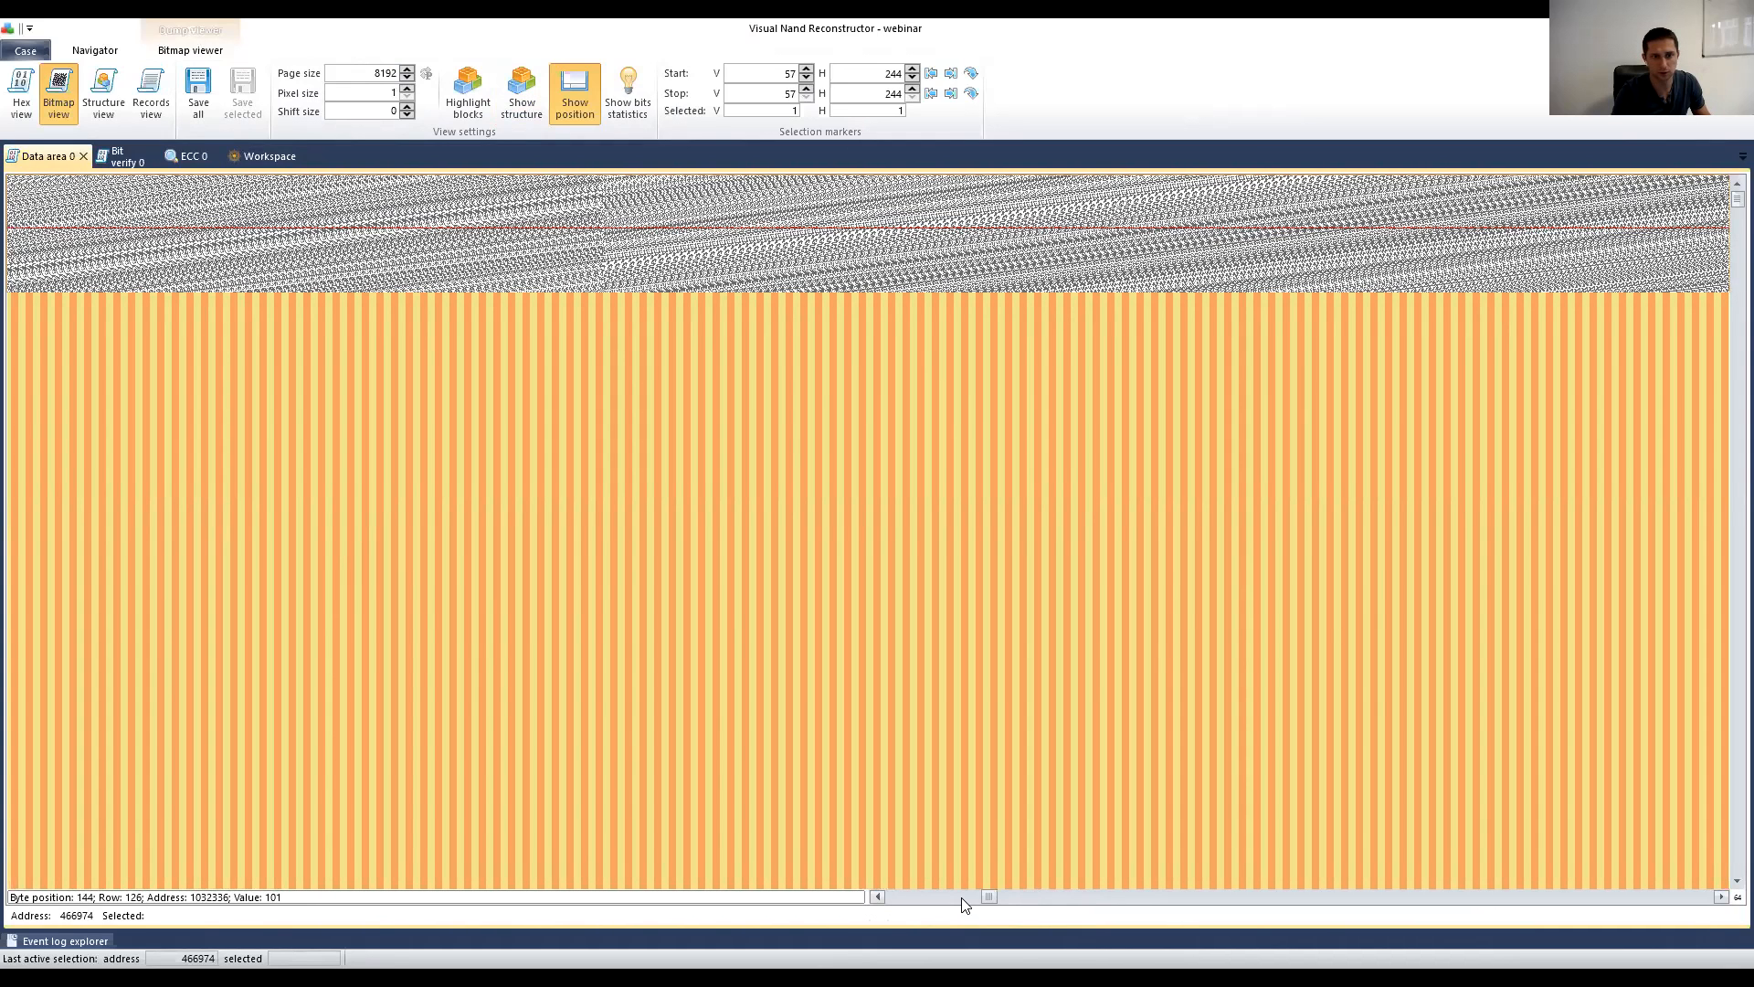
pyautogui.click(961, 899)
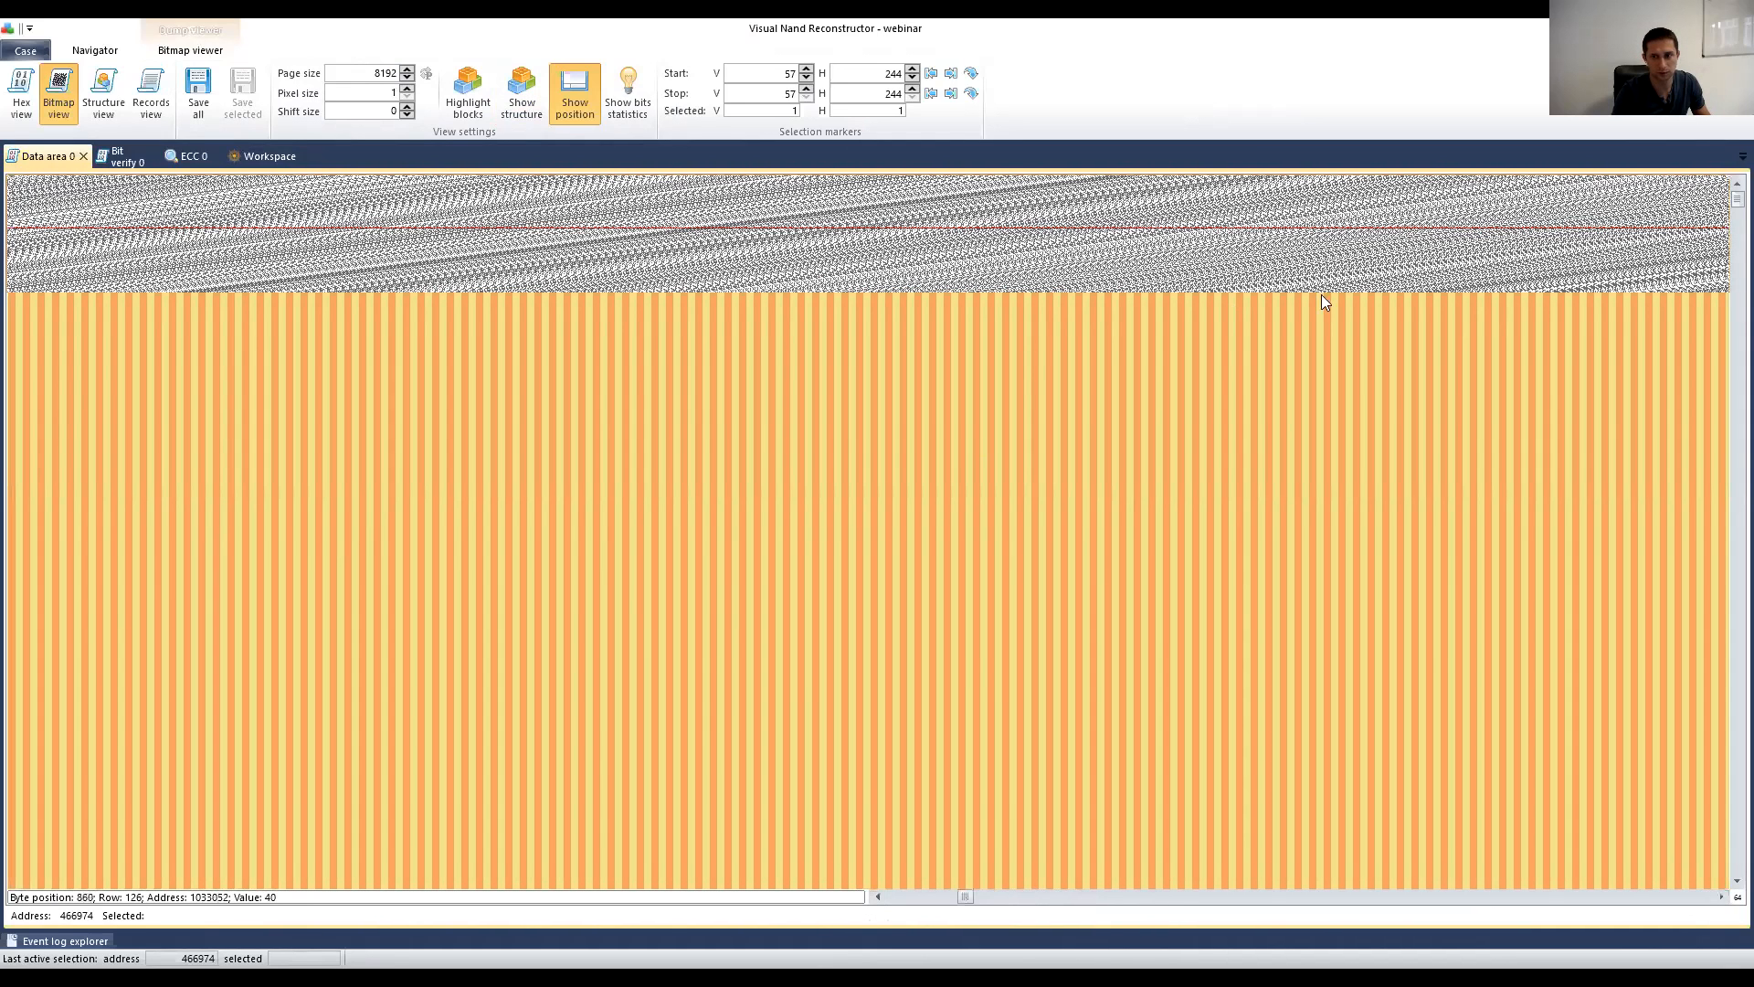
pyautogui.click(1228, 899)
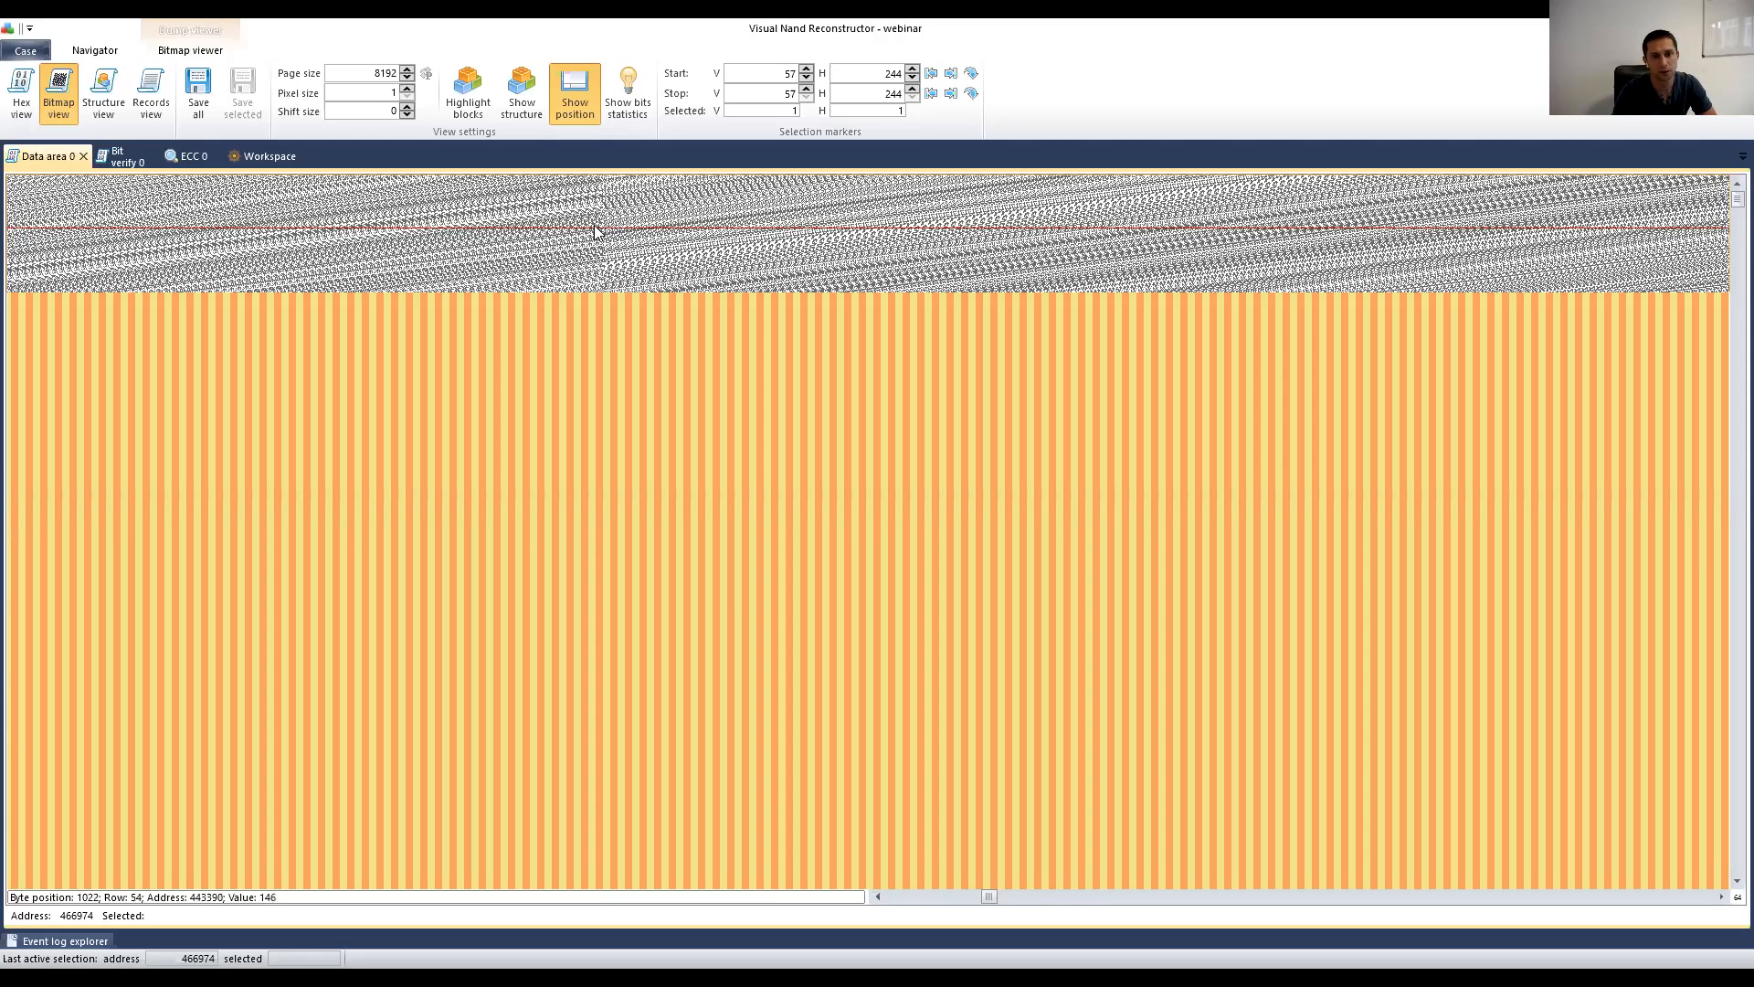
# Step: Back in the workspace diagram, nudge Data area 0 slightly to the left
pyautogui.click(270, 157)
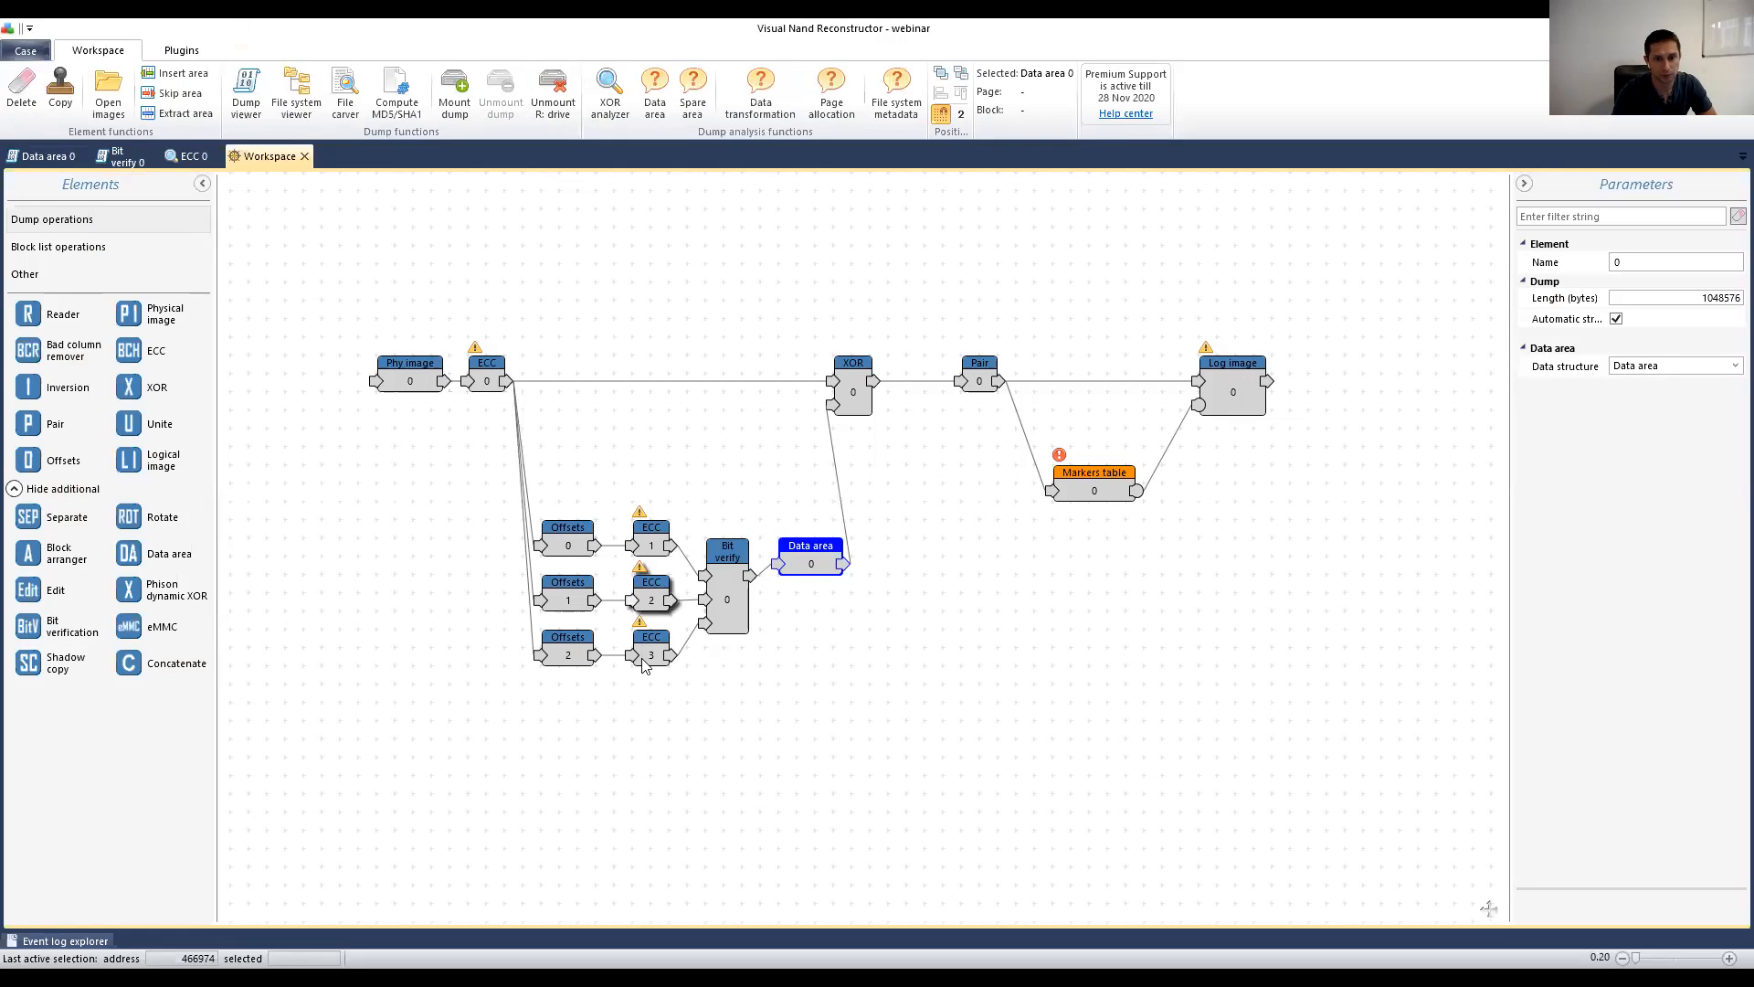
pyautogui.moveTo(784, 565); pyautogui.dragTo(766, 565)
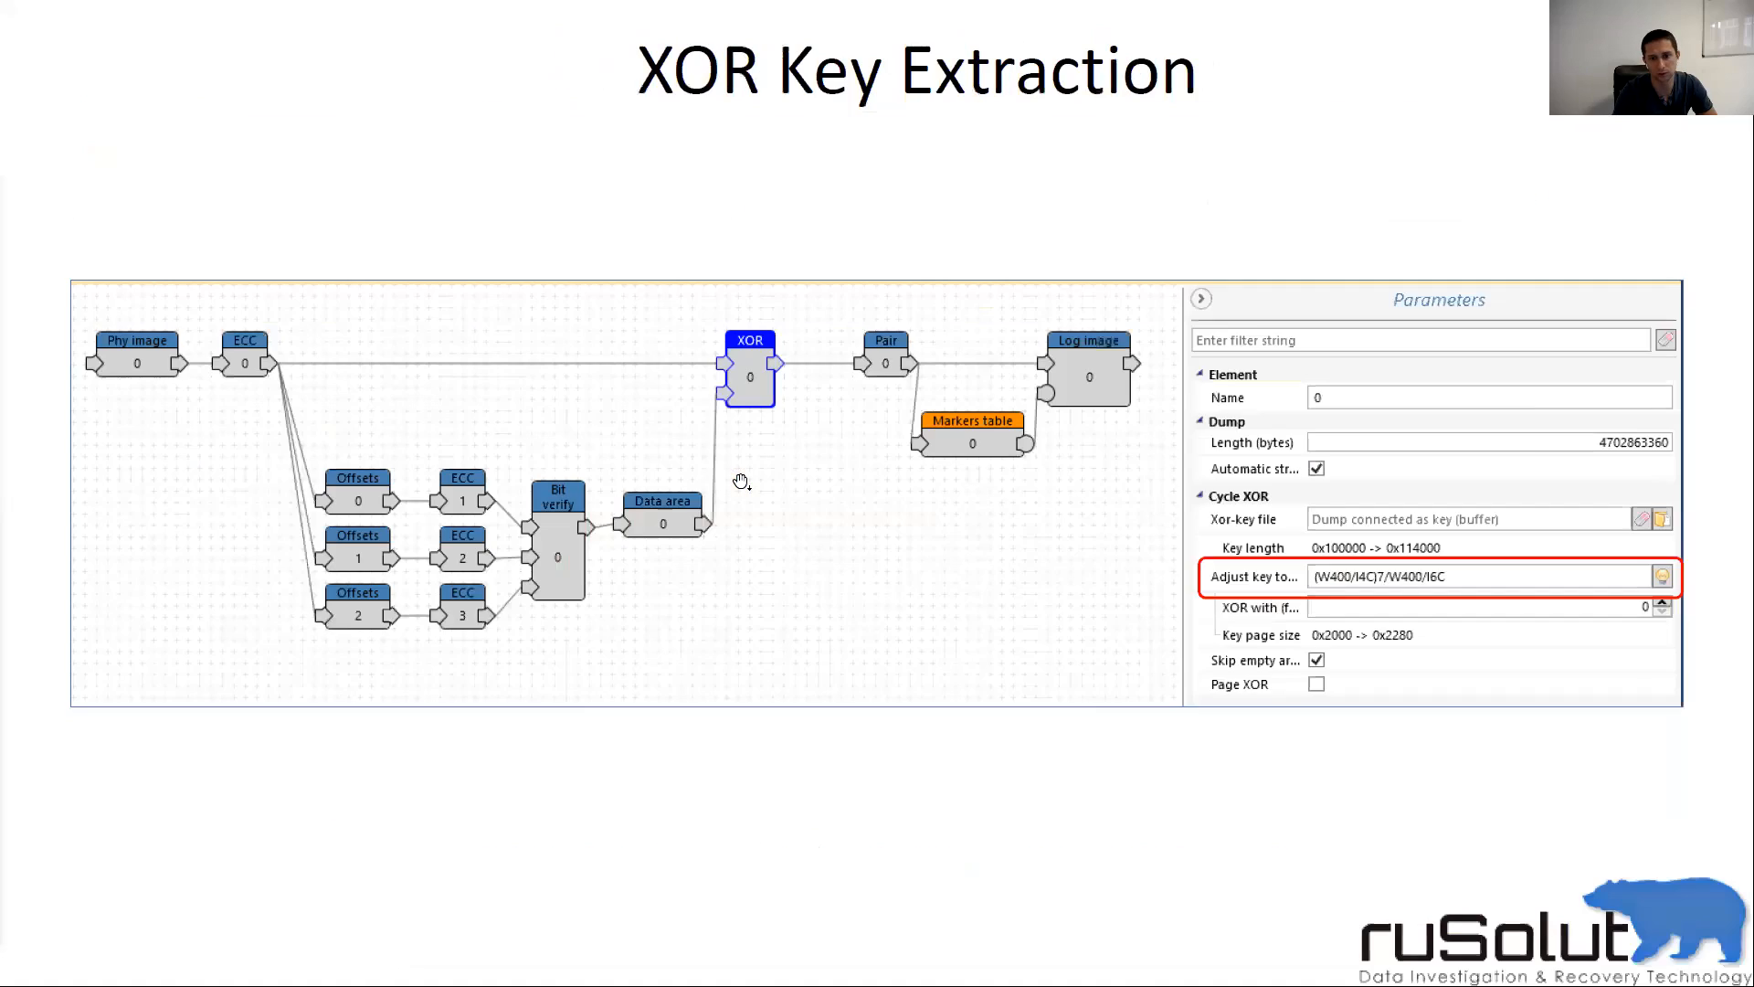
# Step: Advance two slides to 'XOR Key Adjustment to the Page Layout', then switch back to the workspace
pyautogui.click(741, 481)
pyautogui.click(741, 482)
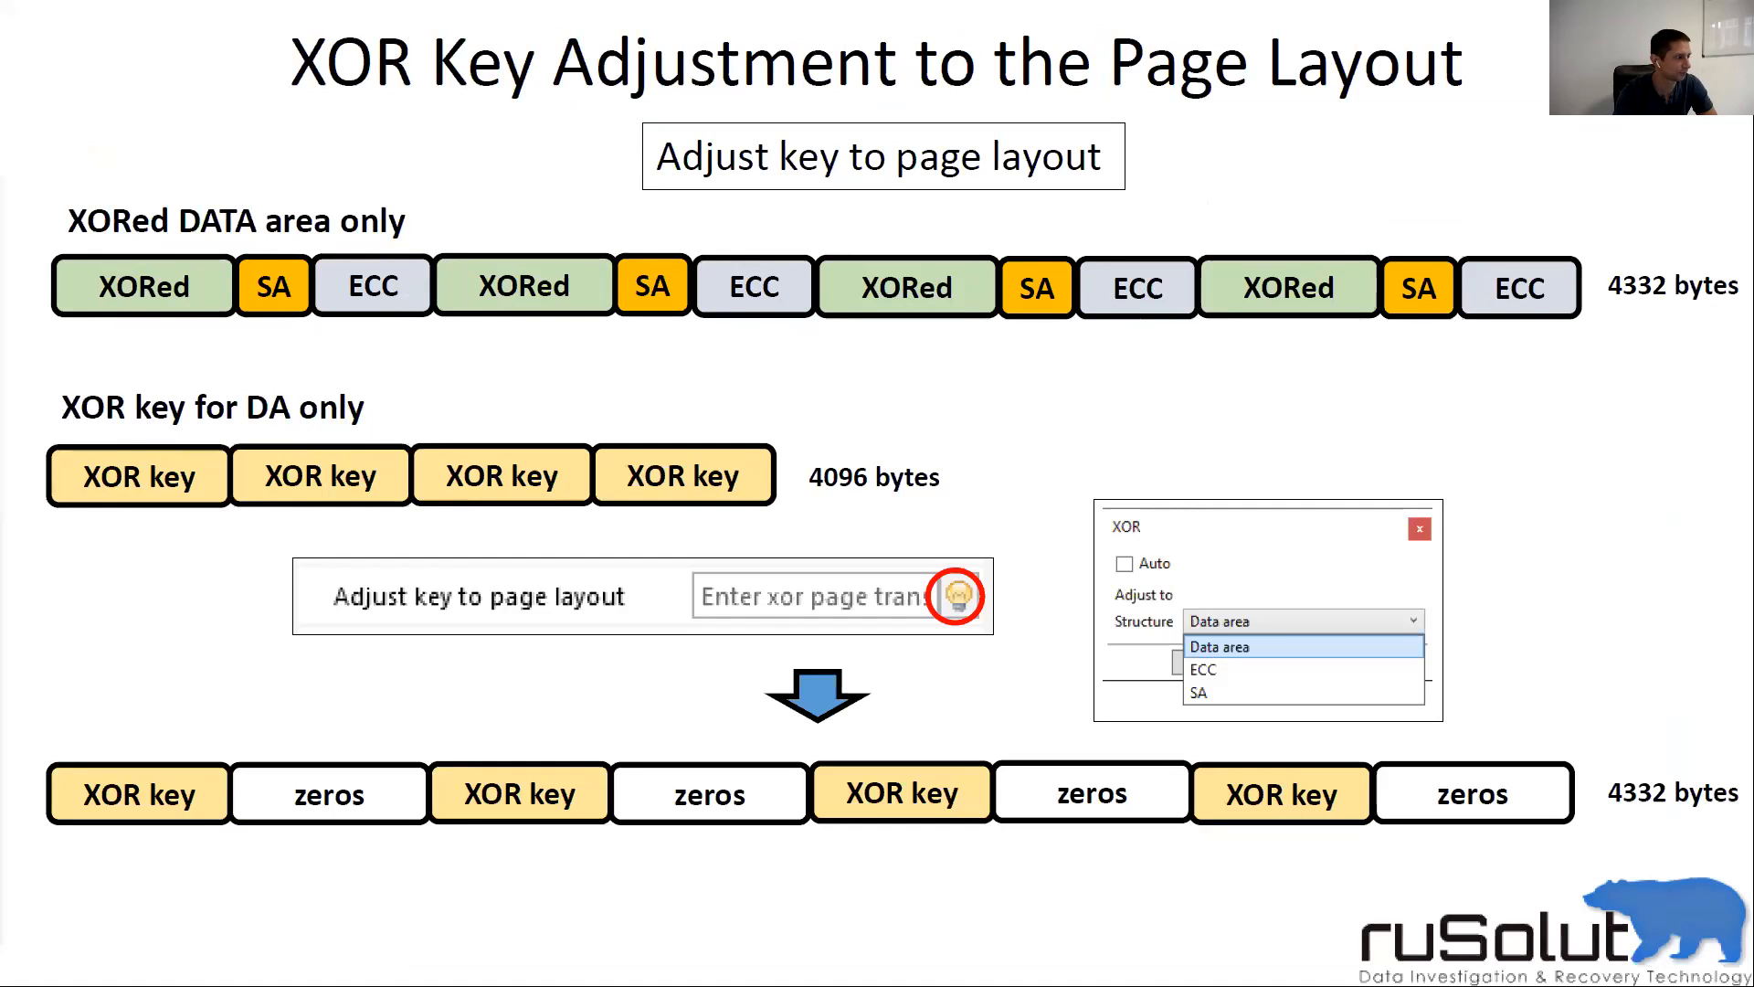
pyautogui.hotkey('alt', 'Tab')
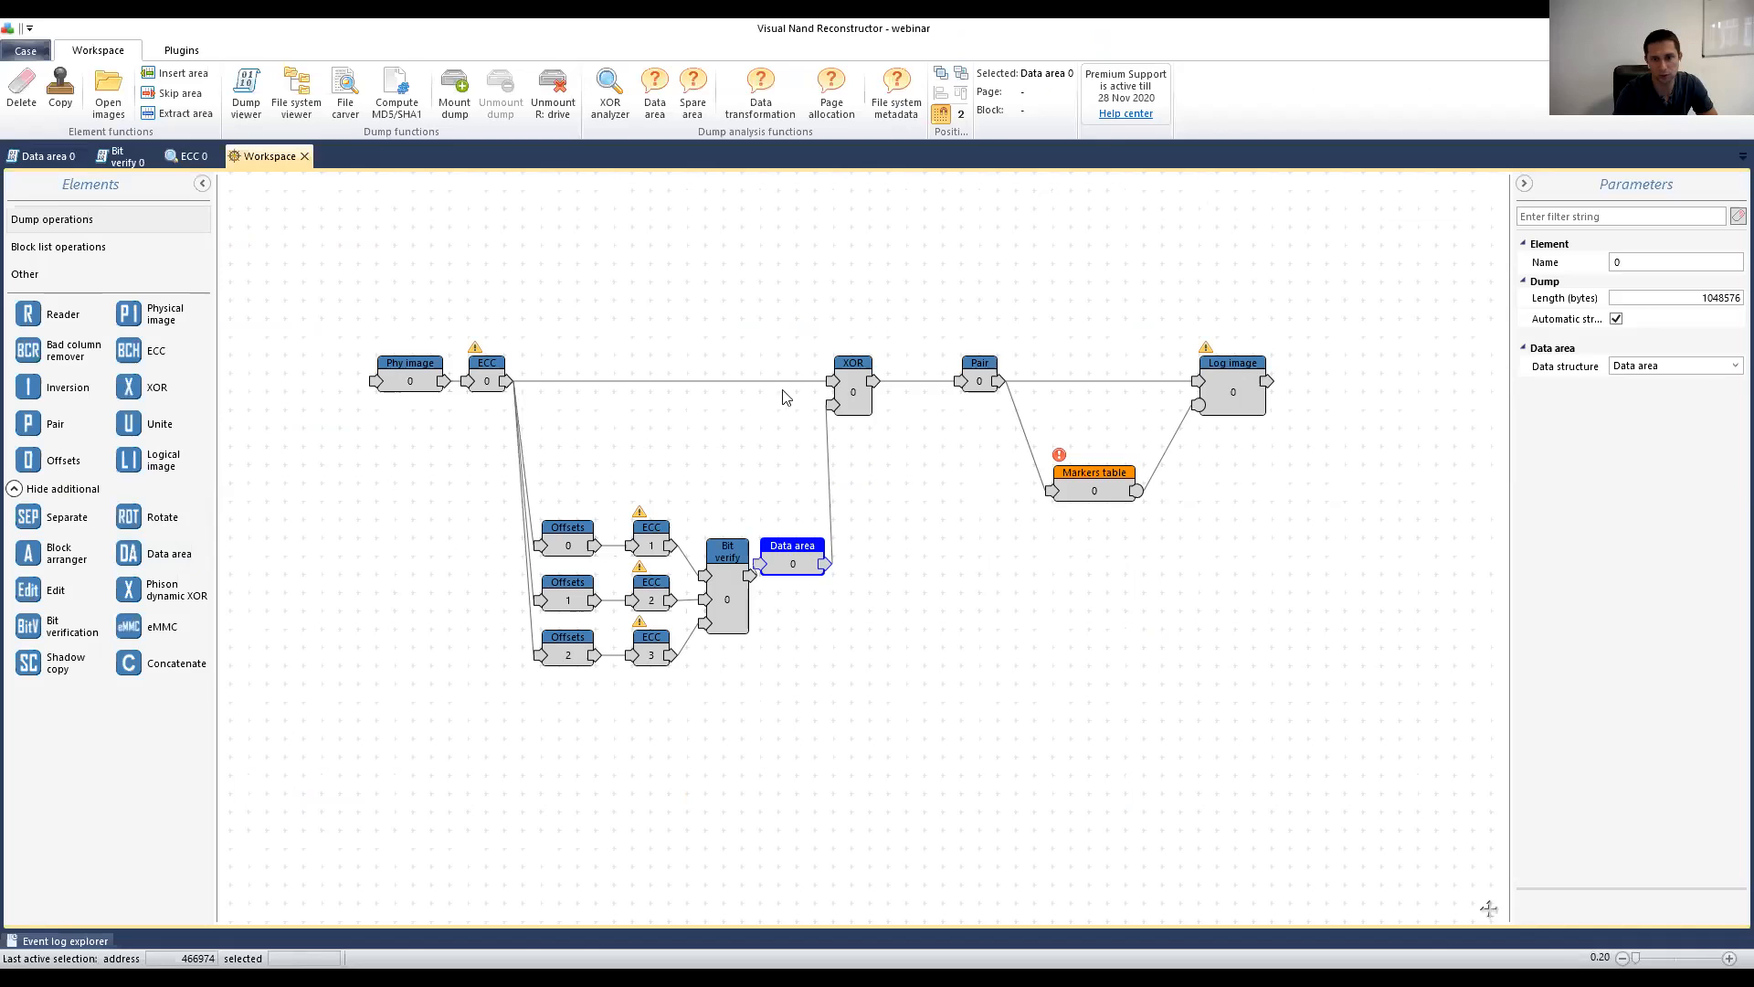
# Step: Auto-adjust XOR 0's key to the page layout (0x10E000, 0x21C0) and open its bitmap output
pyautogui.click(860, 385)
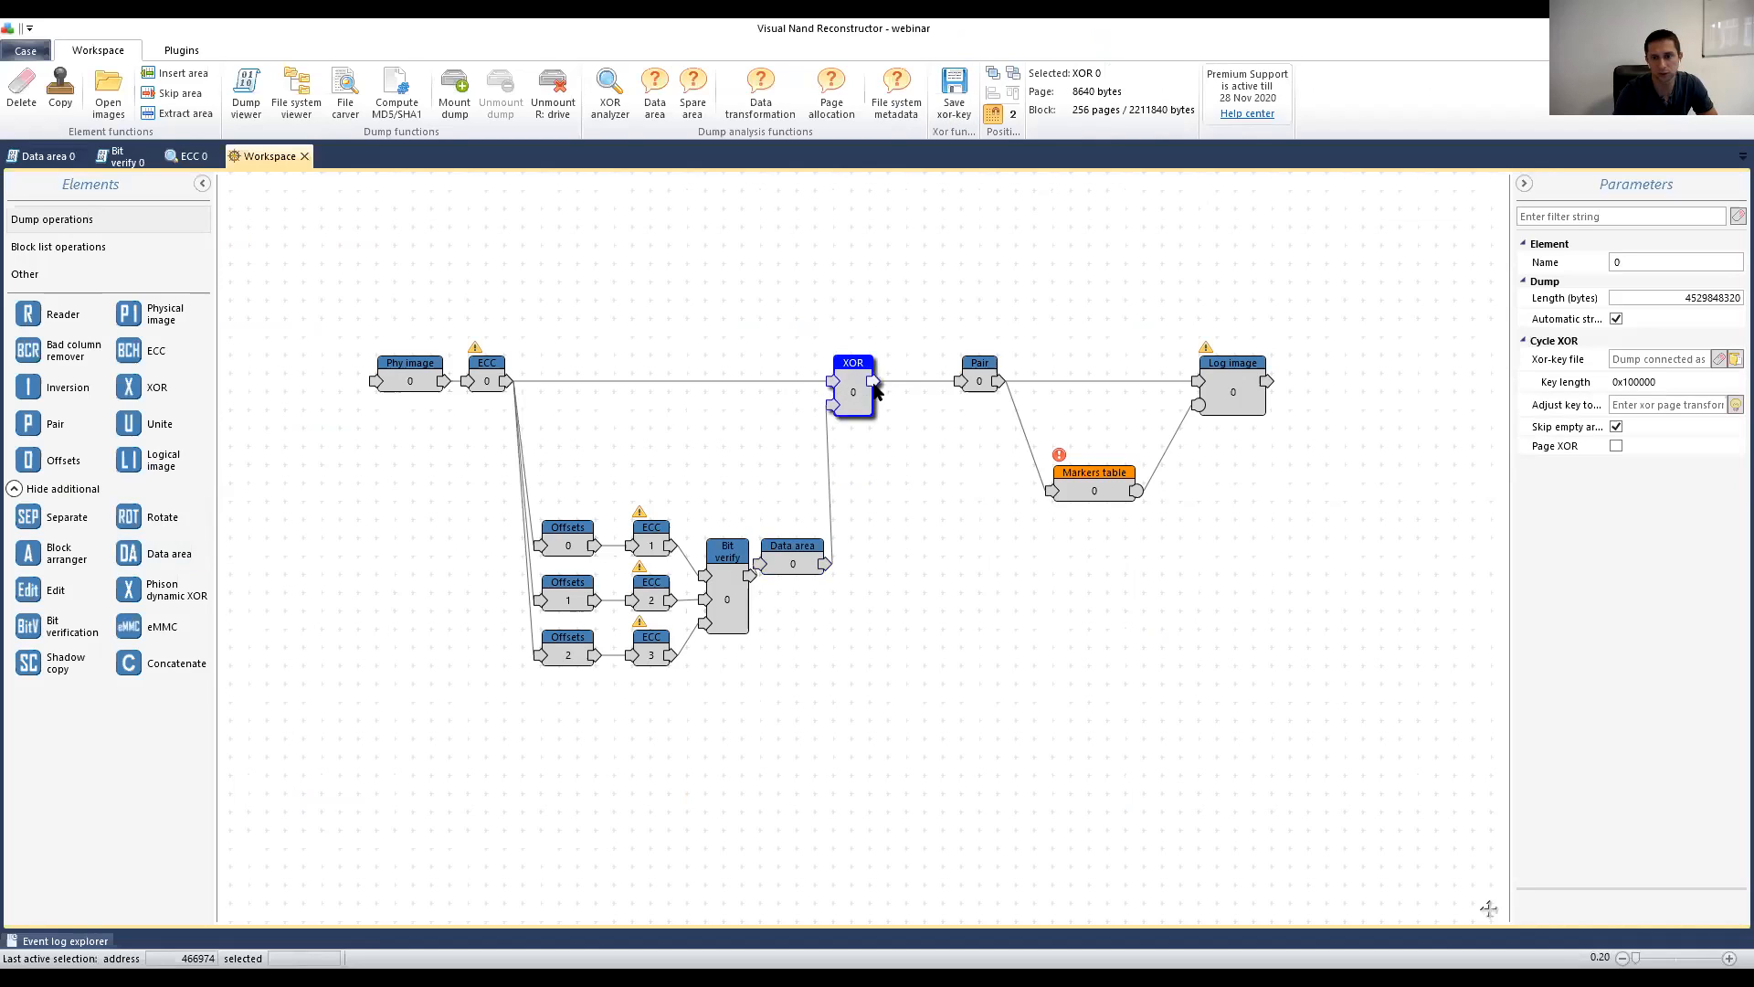
pyautogui.click(1726, 406)
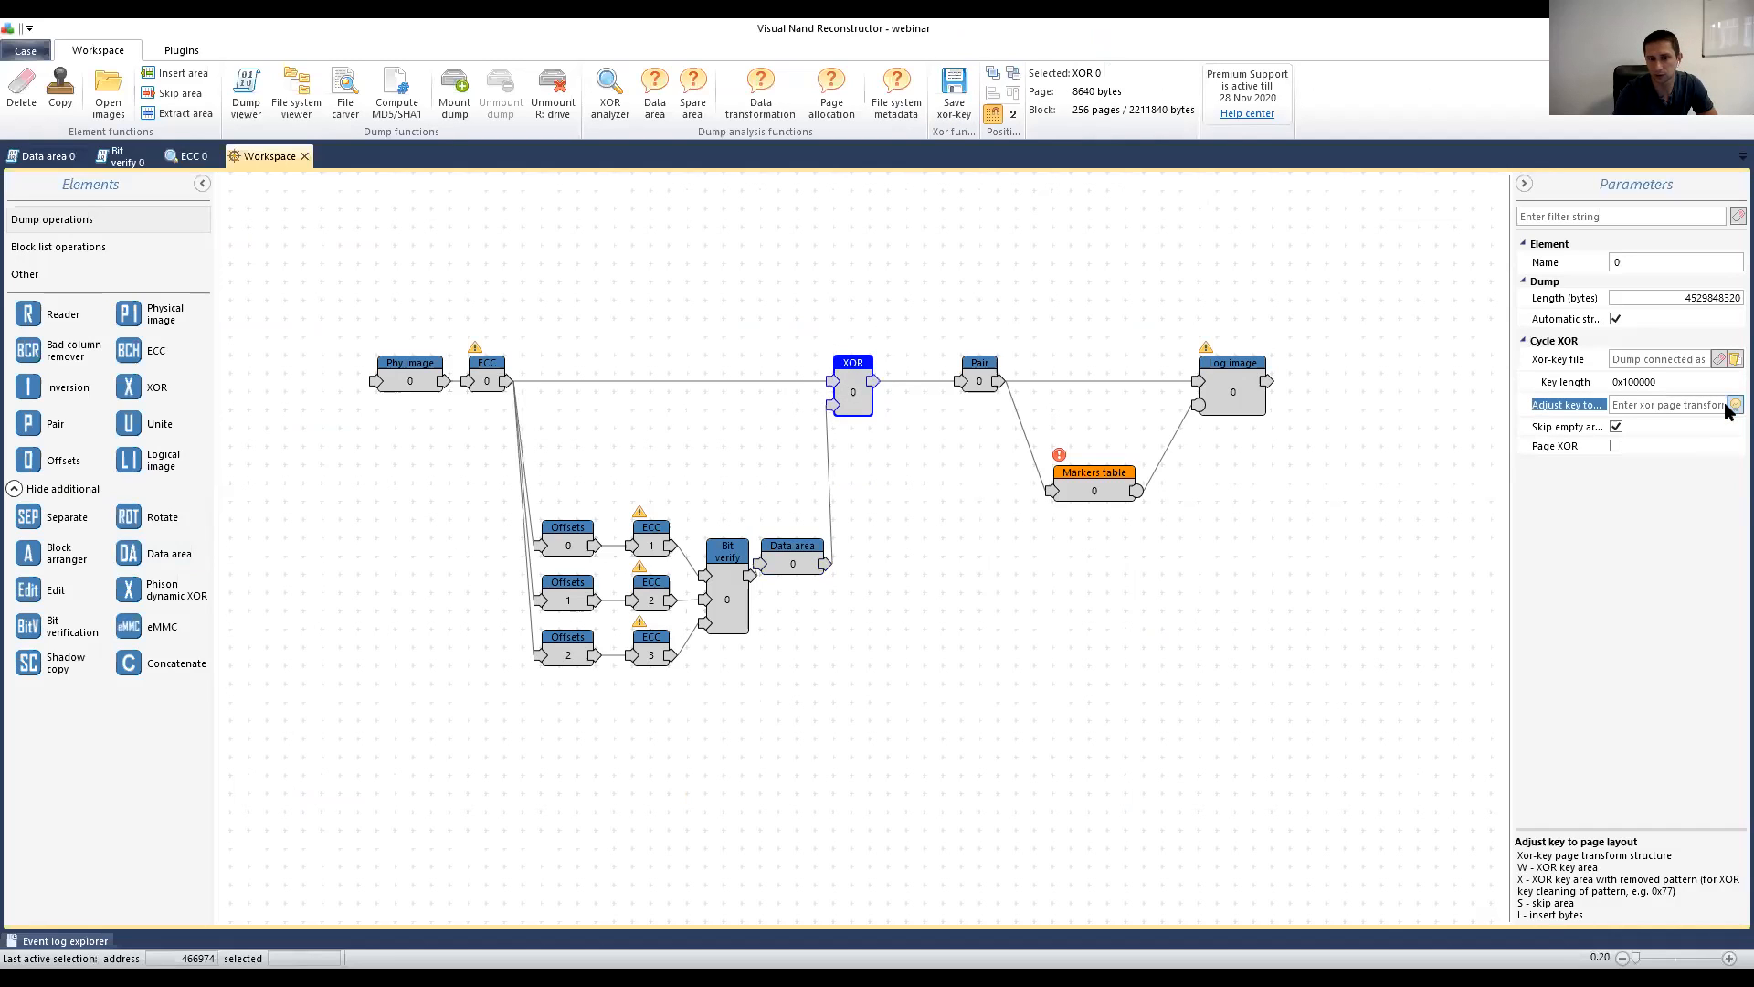
pyautogui.click(1733, 405)
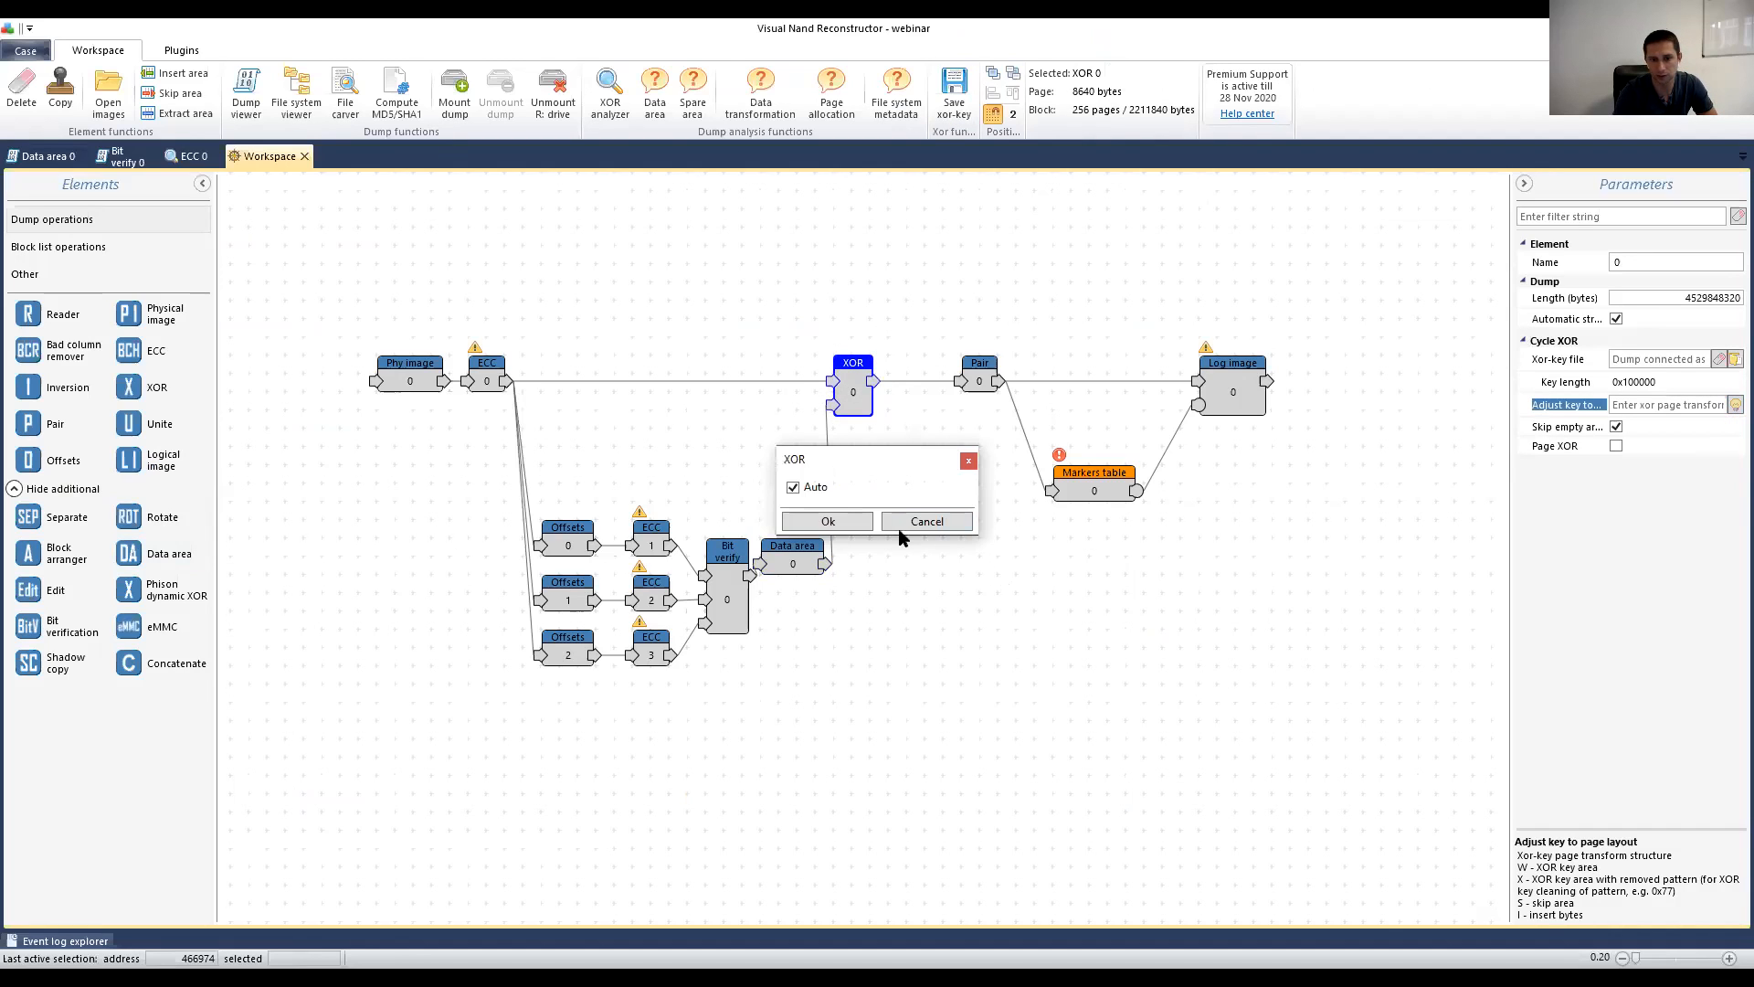
pyautogui.click(830, 523)
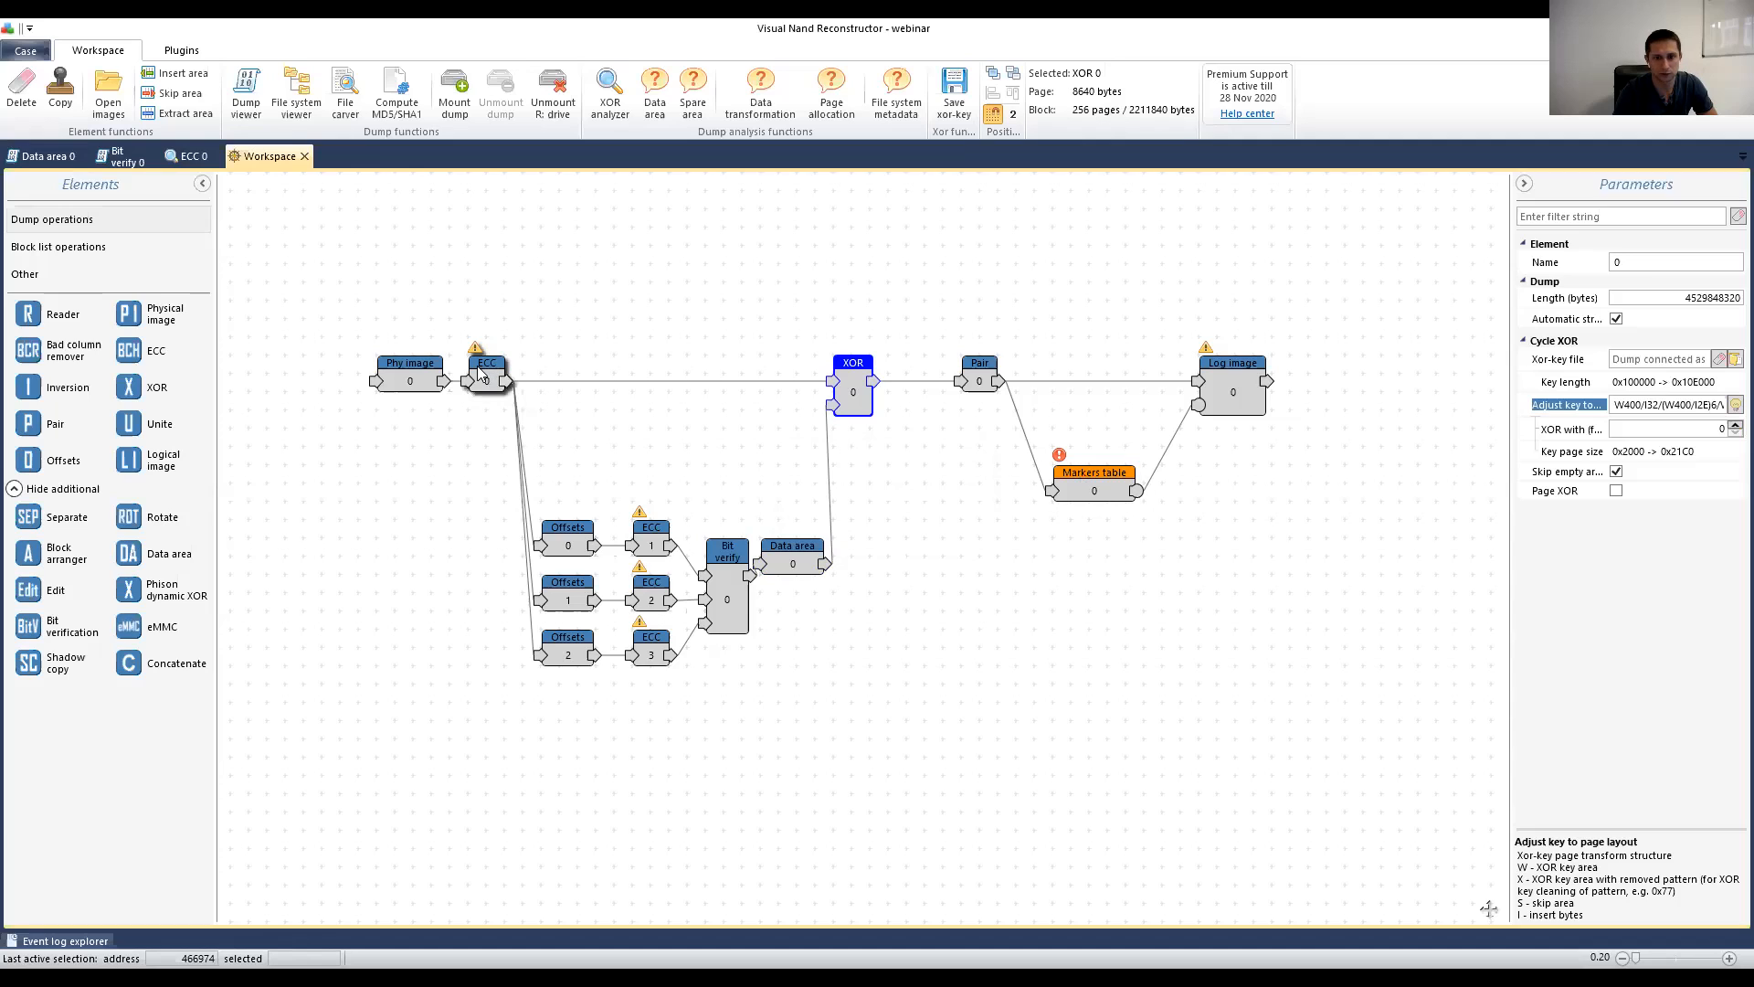
pyautogui.doubleClick(851, 379)
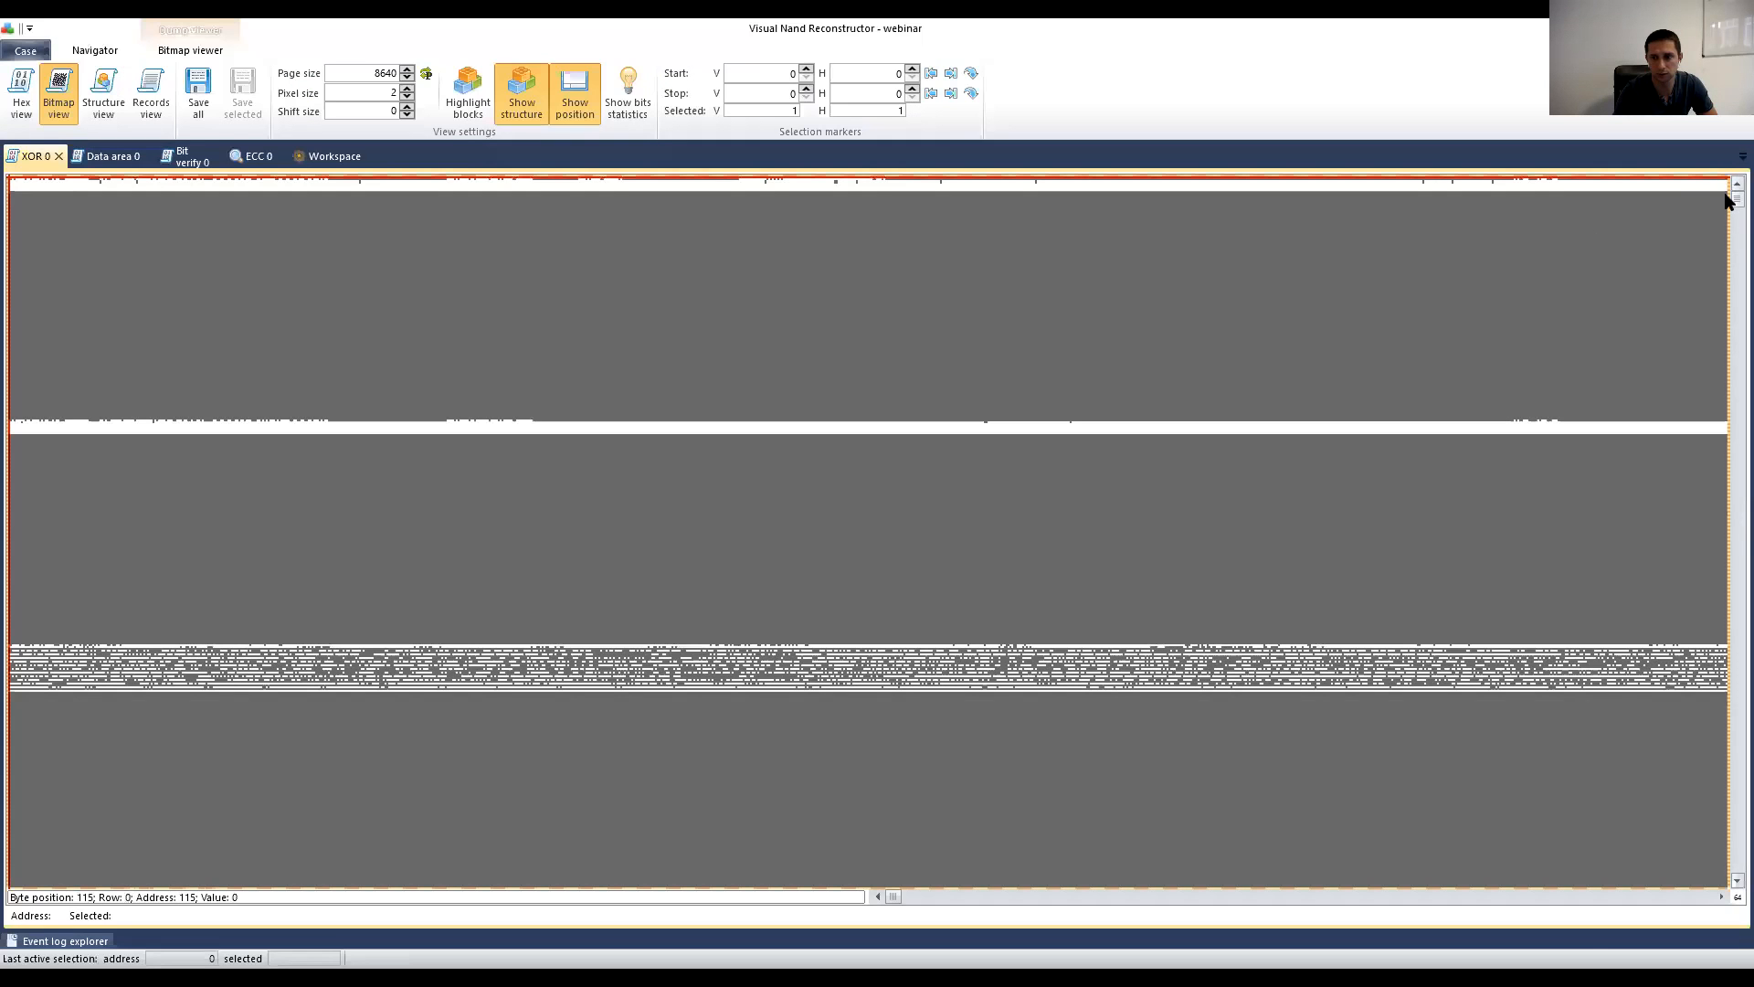
# Step: Scroll through the mostly uniform grey XOR 0 bitmap, then close its tab
pyautogui.scroll(-5, 1726, 274)
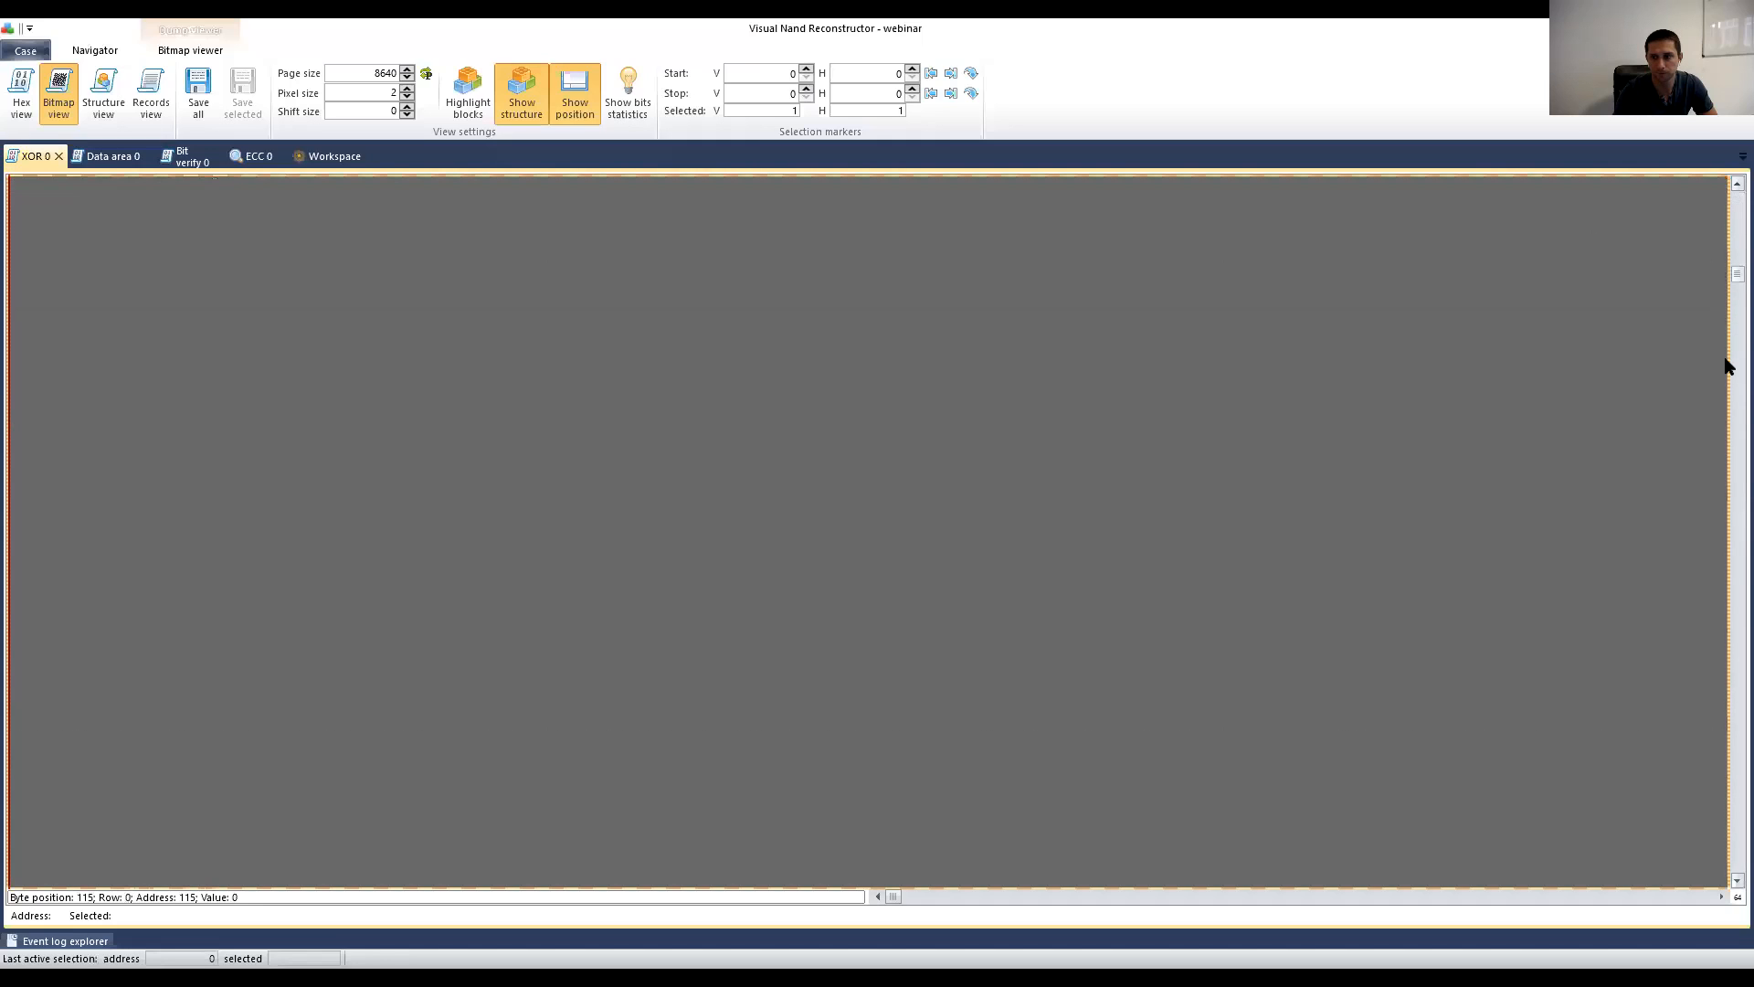
pyautogui.scroll(-3, 1726, 366)
pyautogui.click(1334, 896)
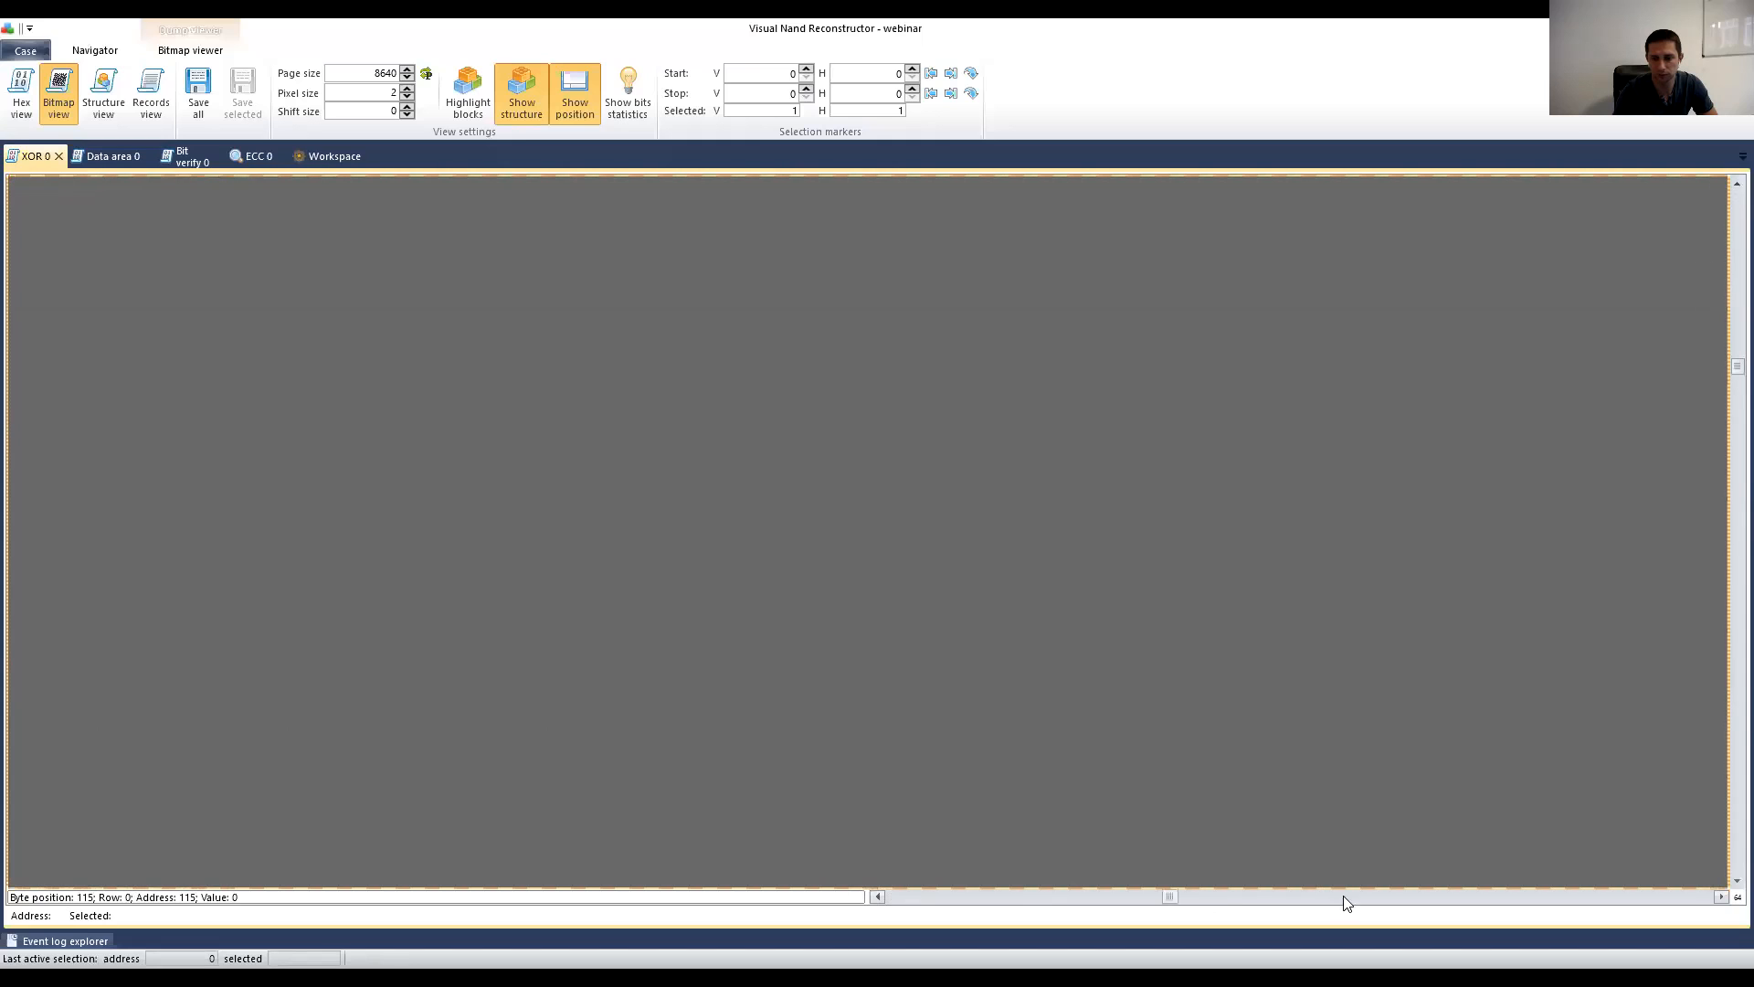
pyautogui.moveTo(1497, 917); pyautogui.dragTo(1495, 916)
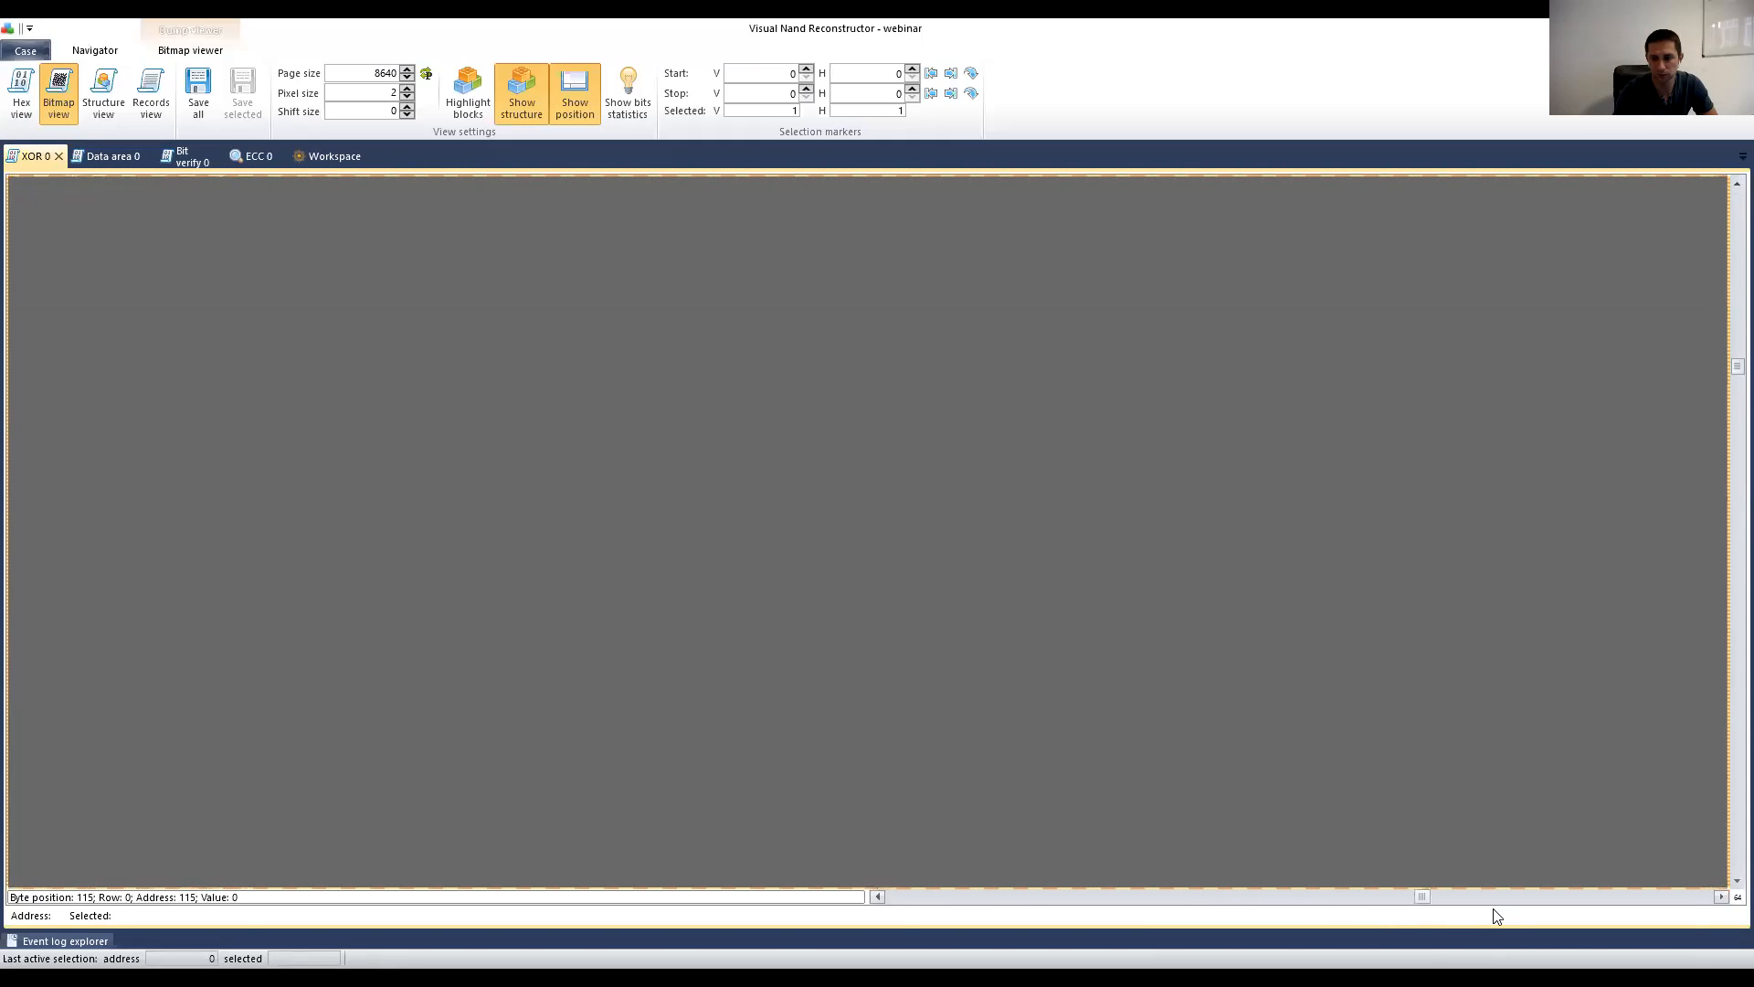
pyautogui.click(58, 156)
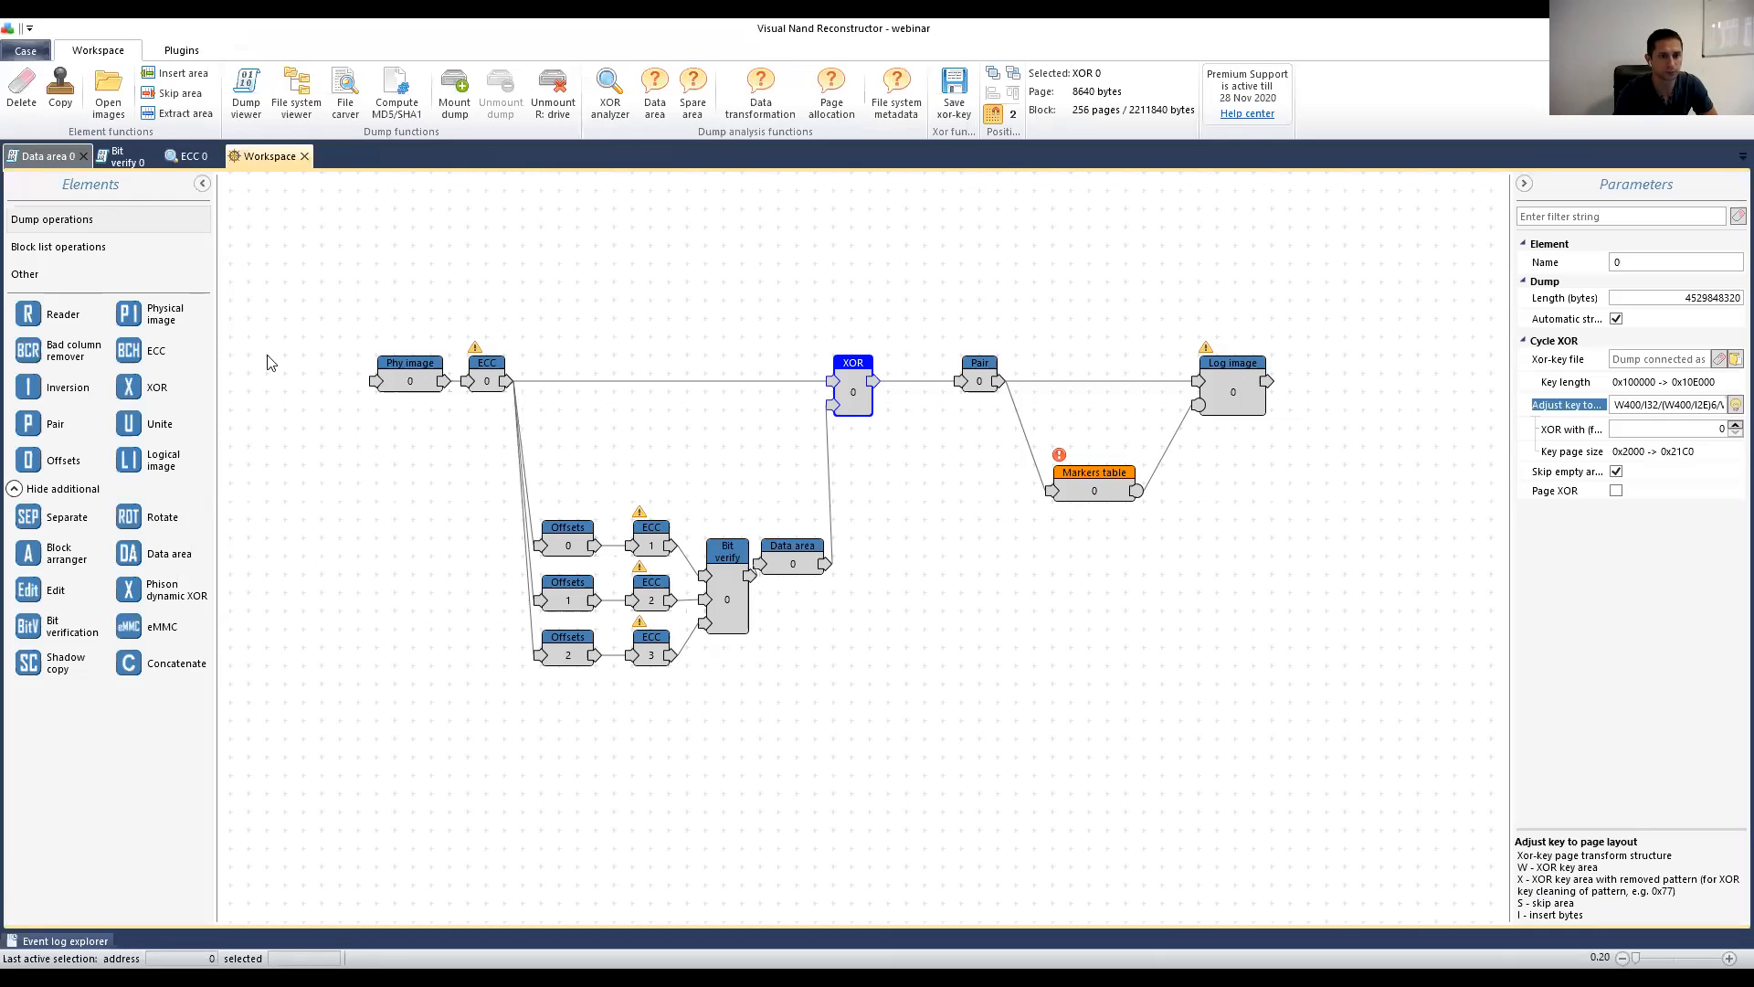
# Step: Review the ECC 0 corrector's Power setting, then select the Markers table node
pyautogui.click(477, 377)
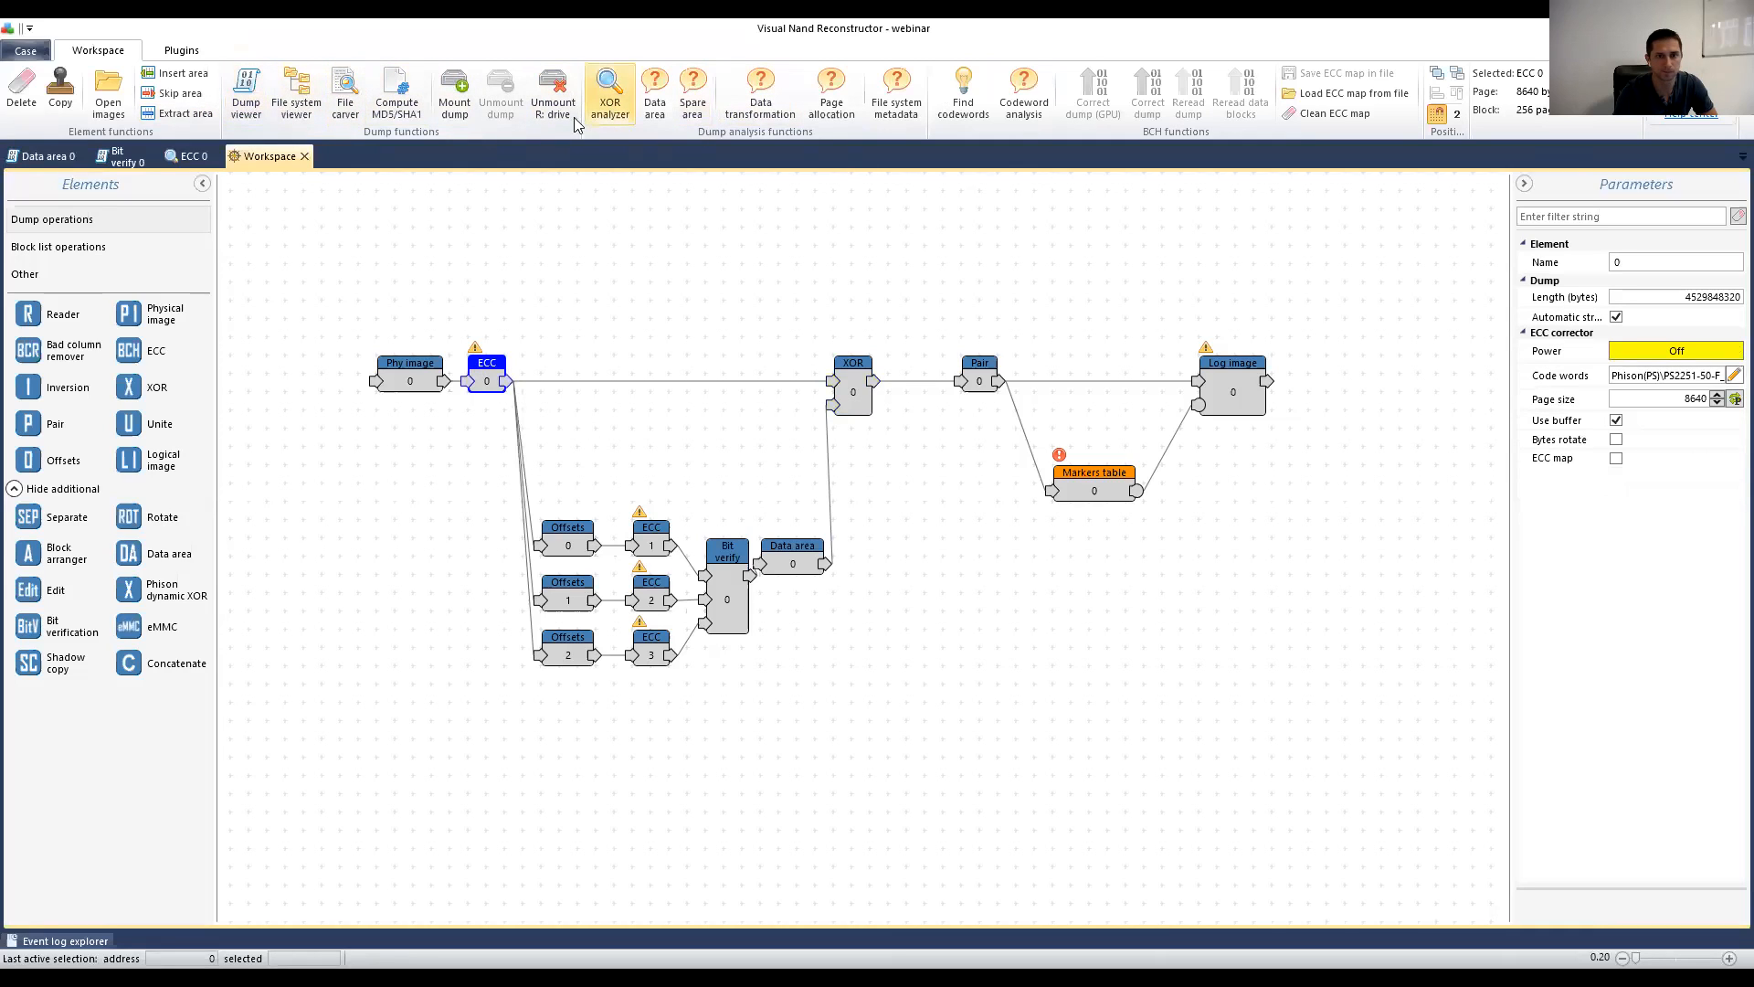
pyautogui.click(1699, 351)
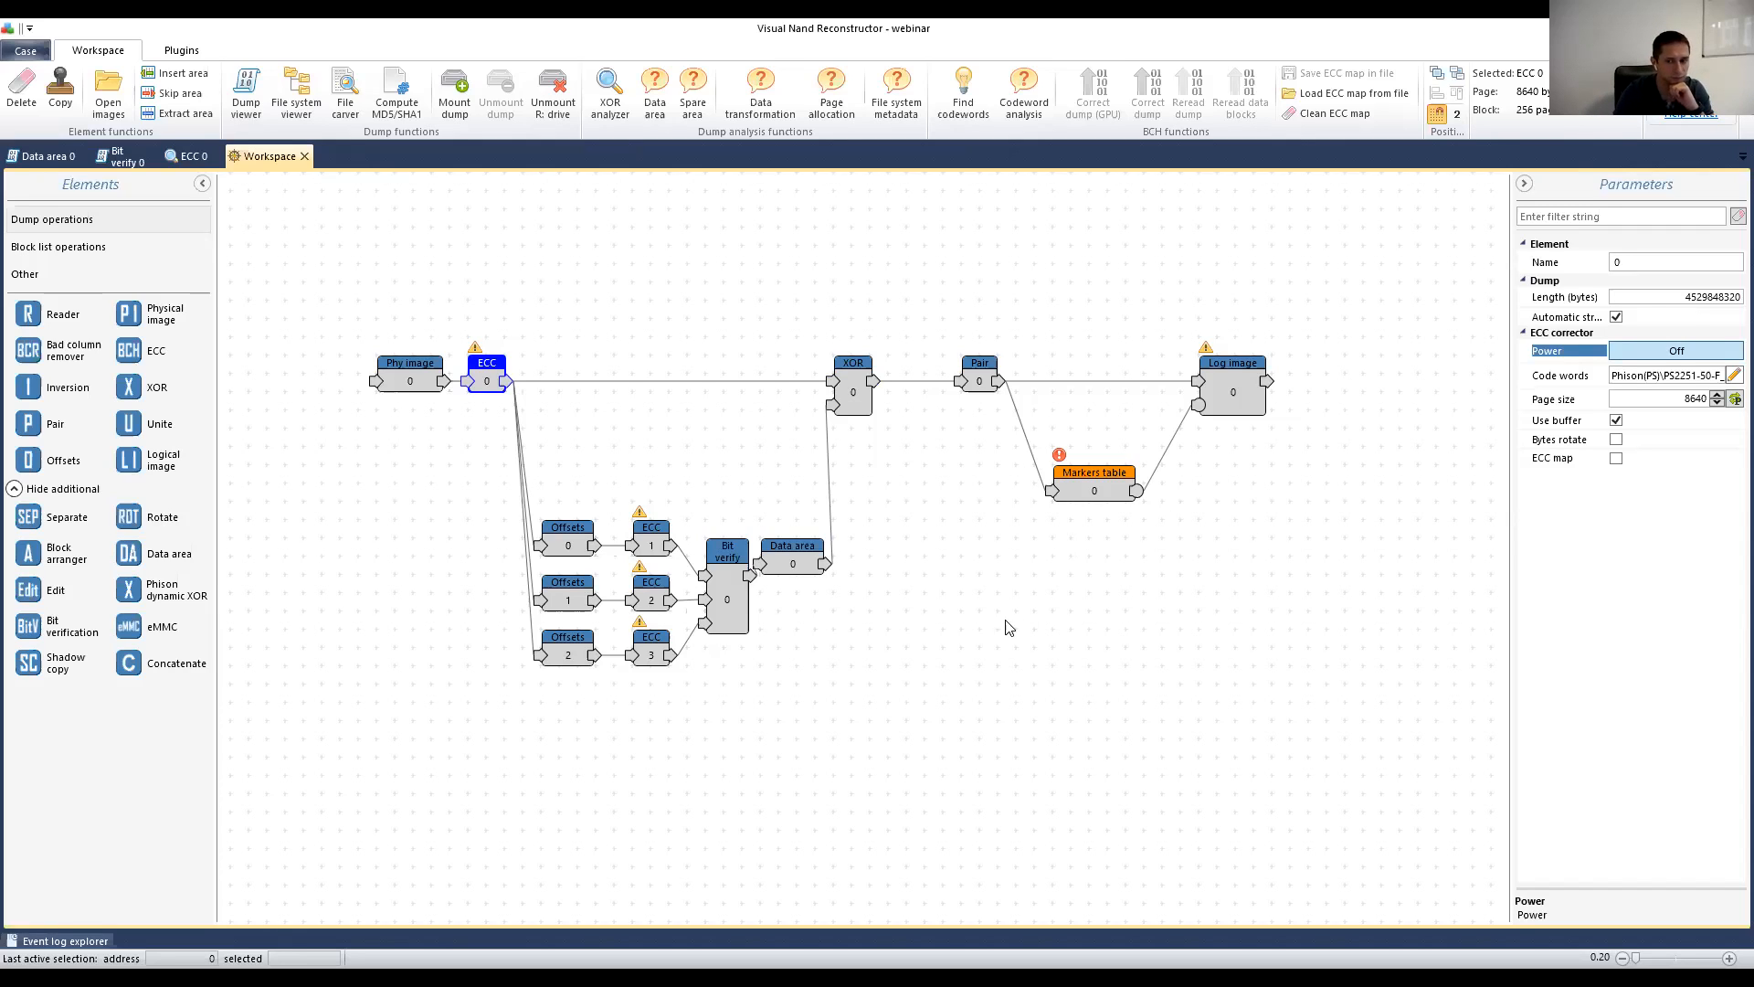
pyautogui.click(1096, 487)
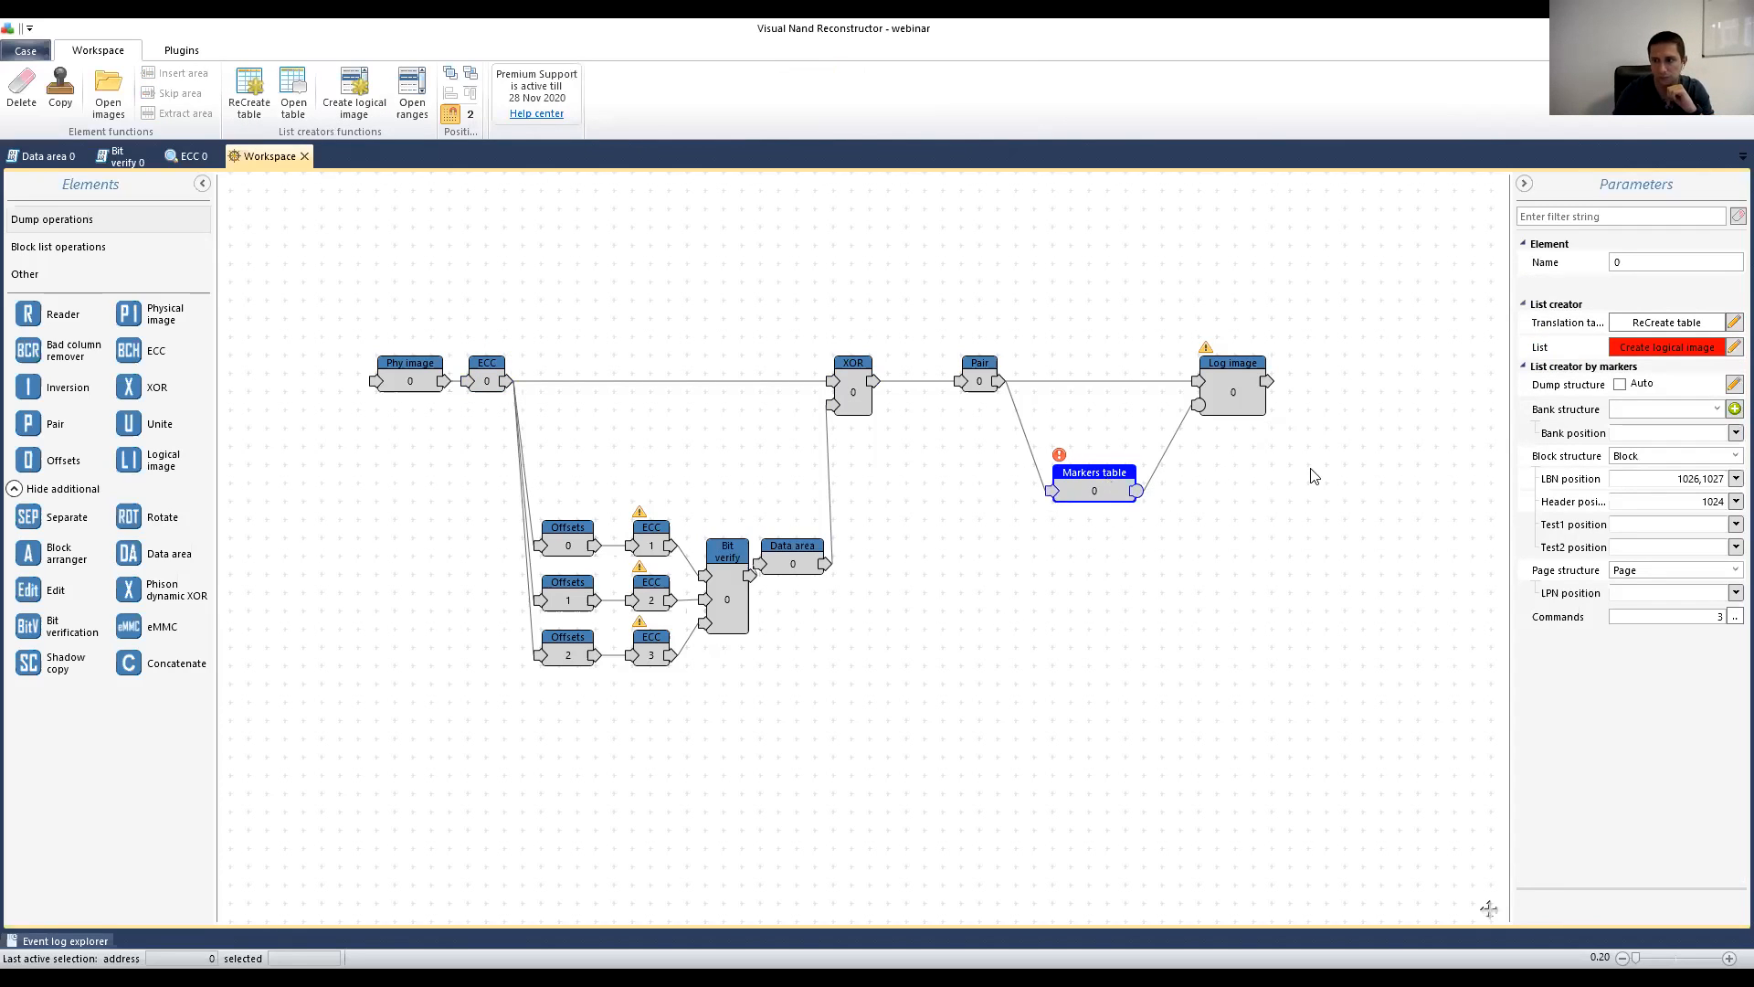
# Step: Create a logical image from the Markers table and open its file system view
pyautogui.click(1654, 349)
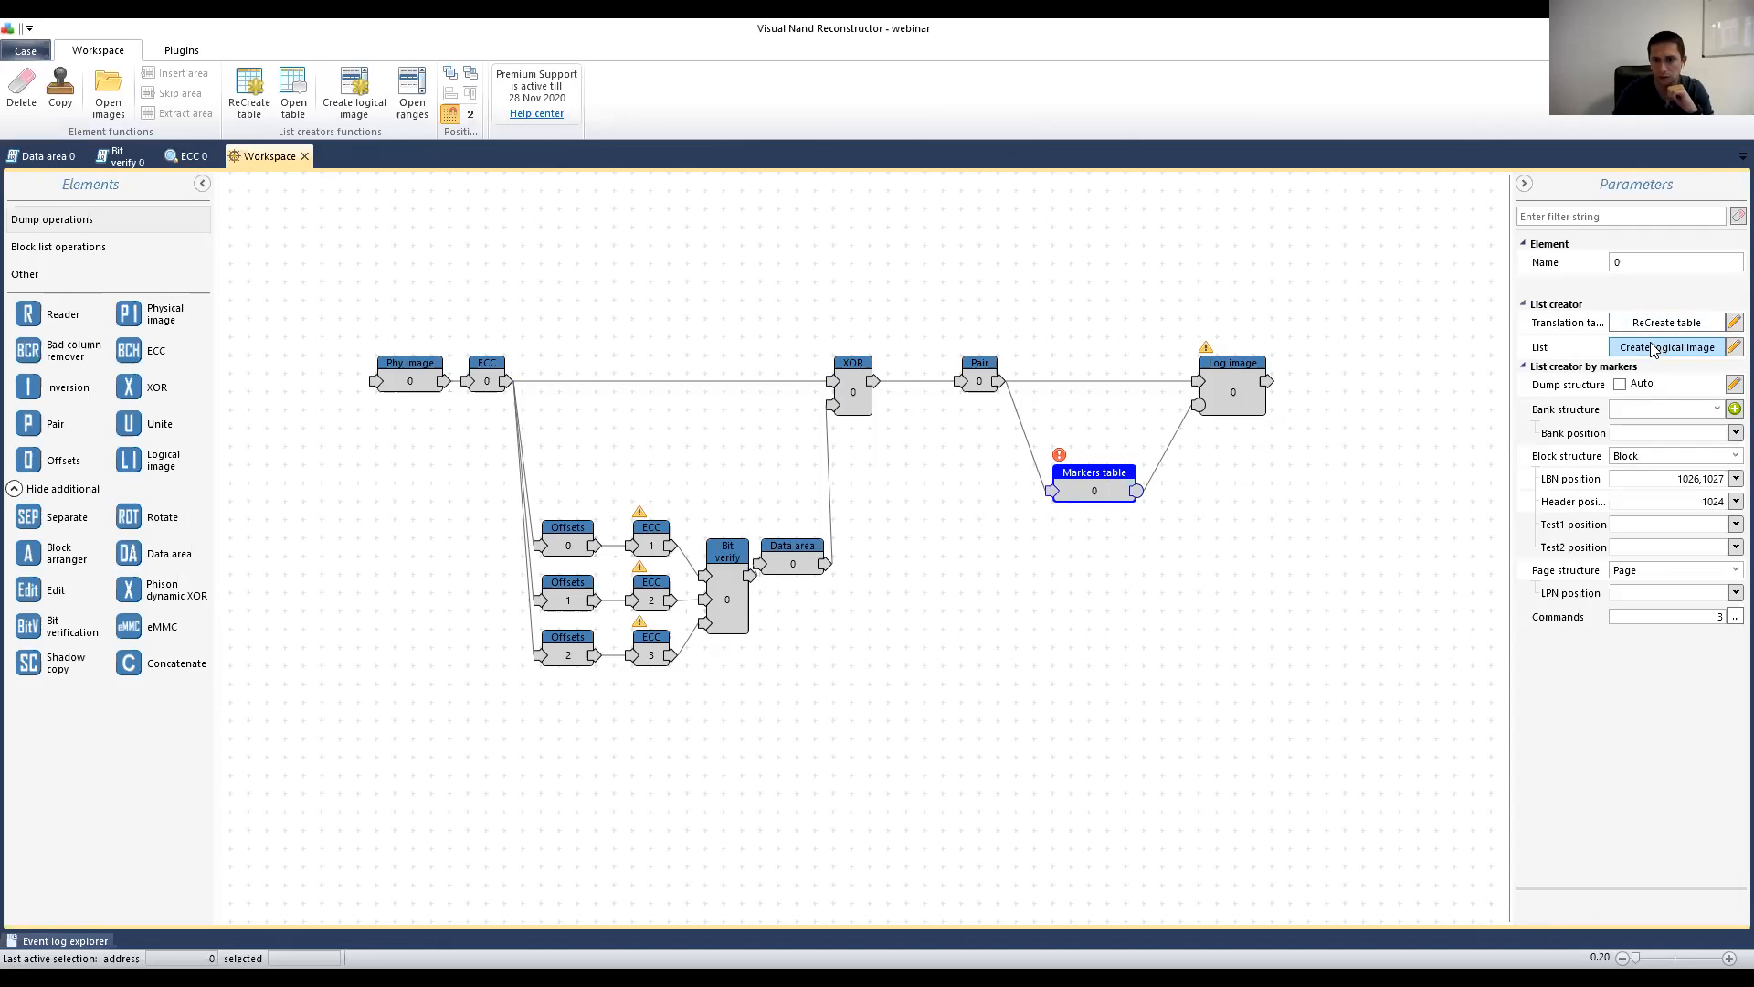
pyautogui.click(856, 520)
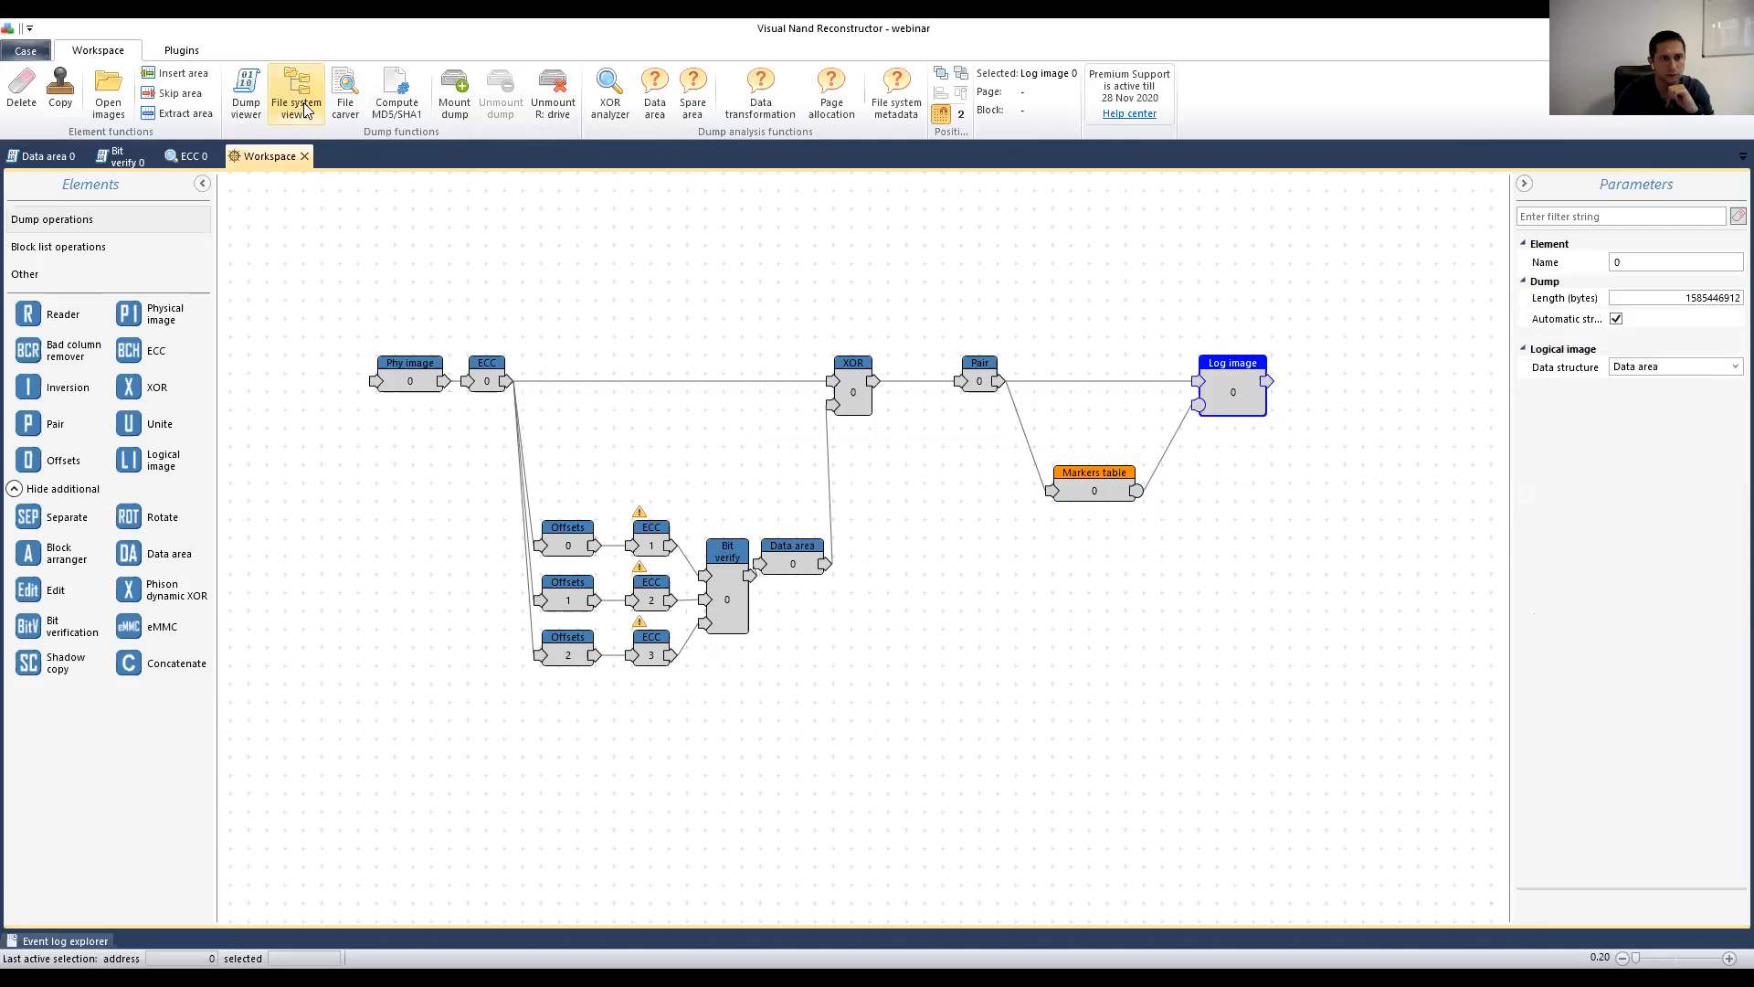
pyautogui.click(305, 104)
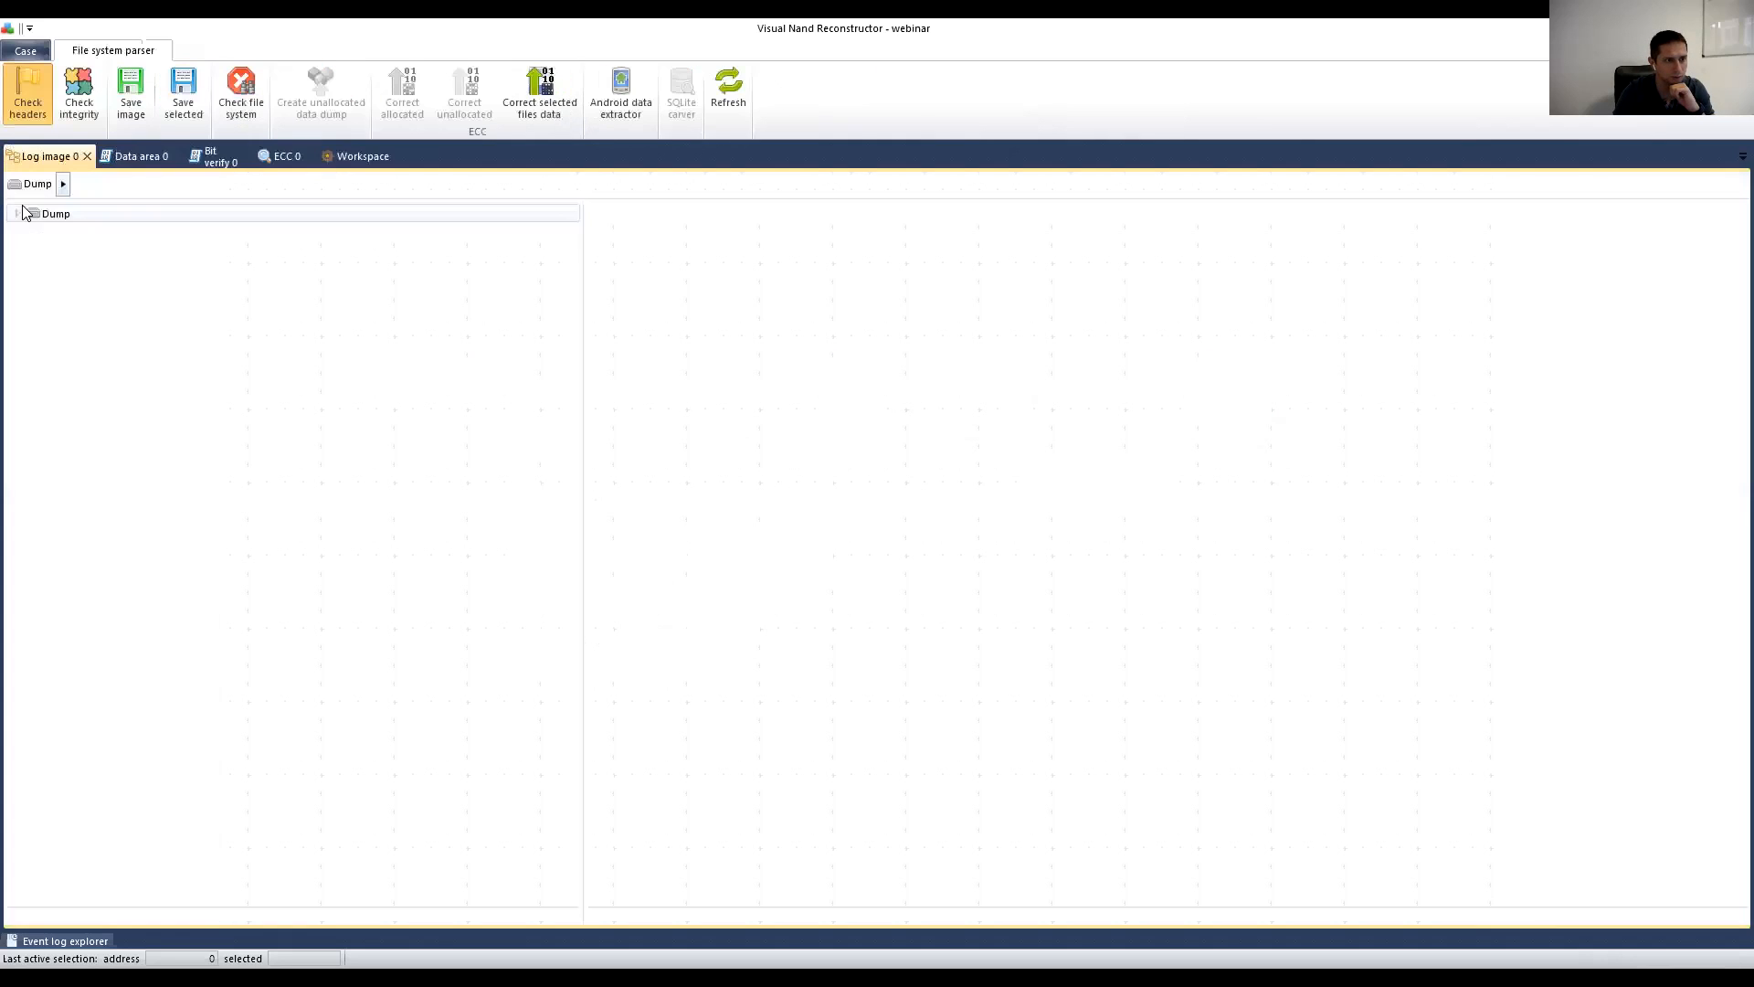
# Step: Expand the MBR and Volume0 in the FAT32 tree, then return to the workspace graph
pyautogui.click(35, 232)
pyautogui.click(51, 250)
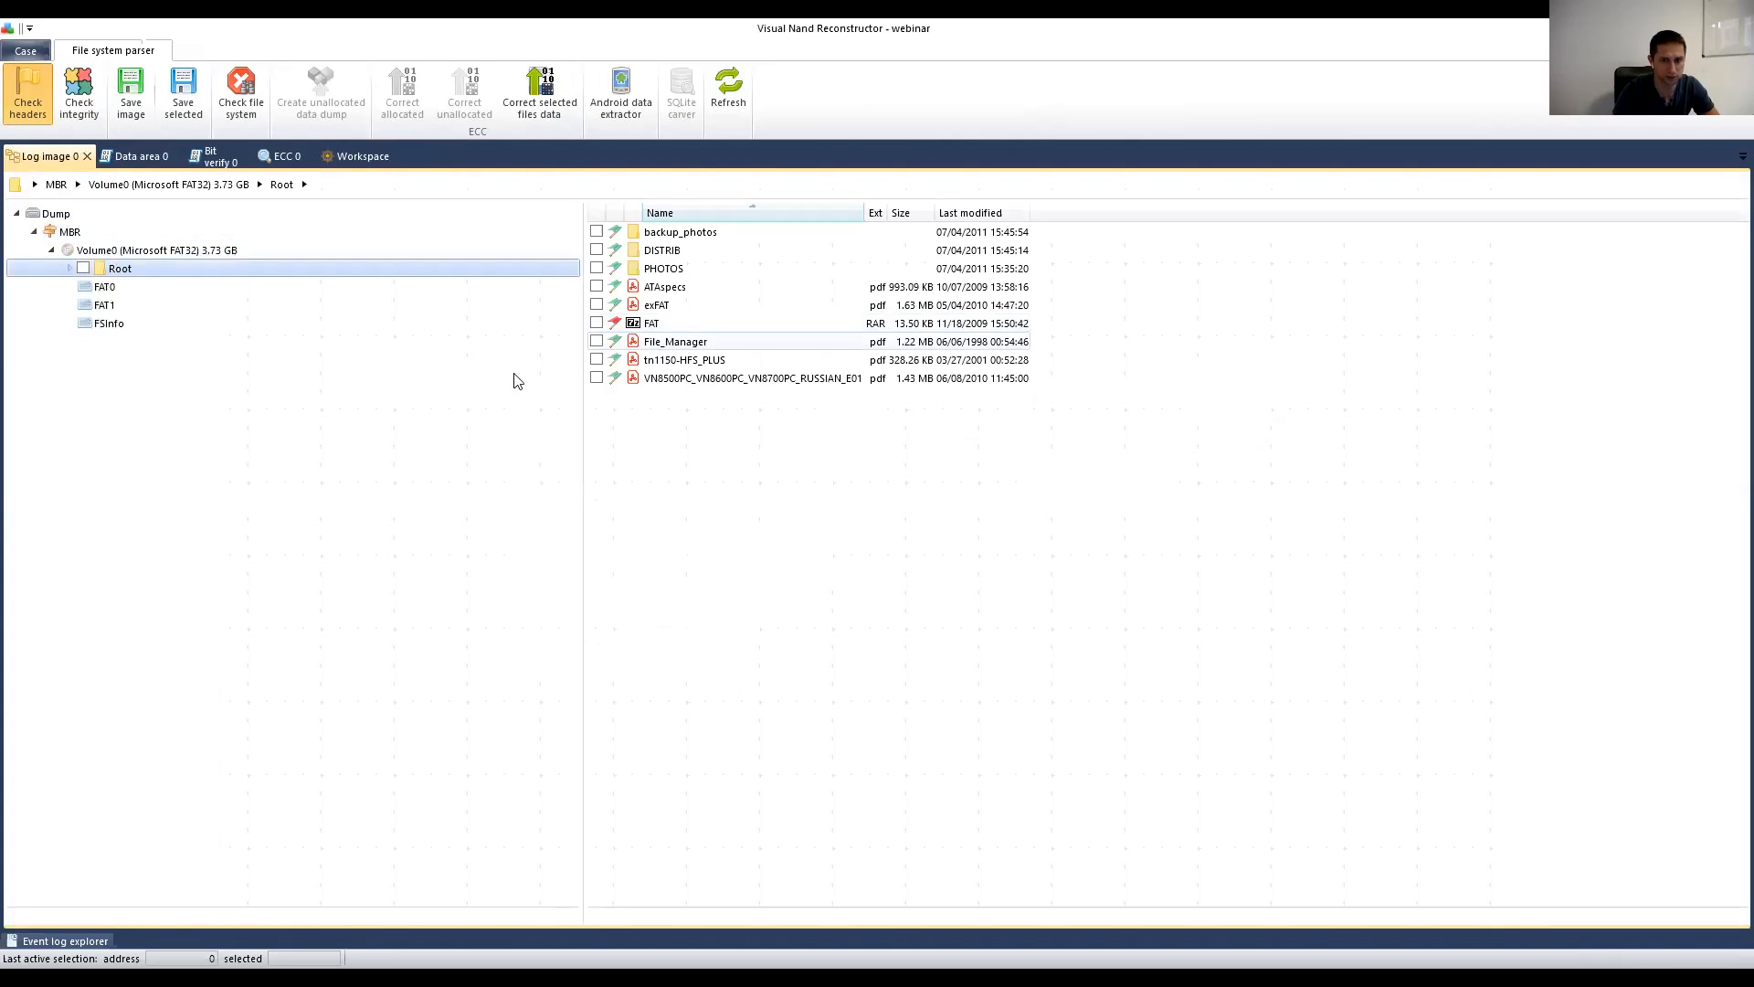
pyautogui.click(363, 158)
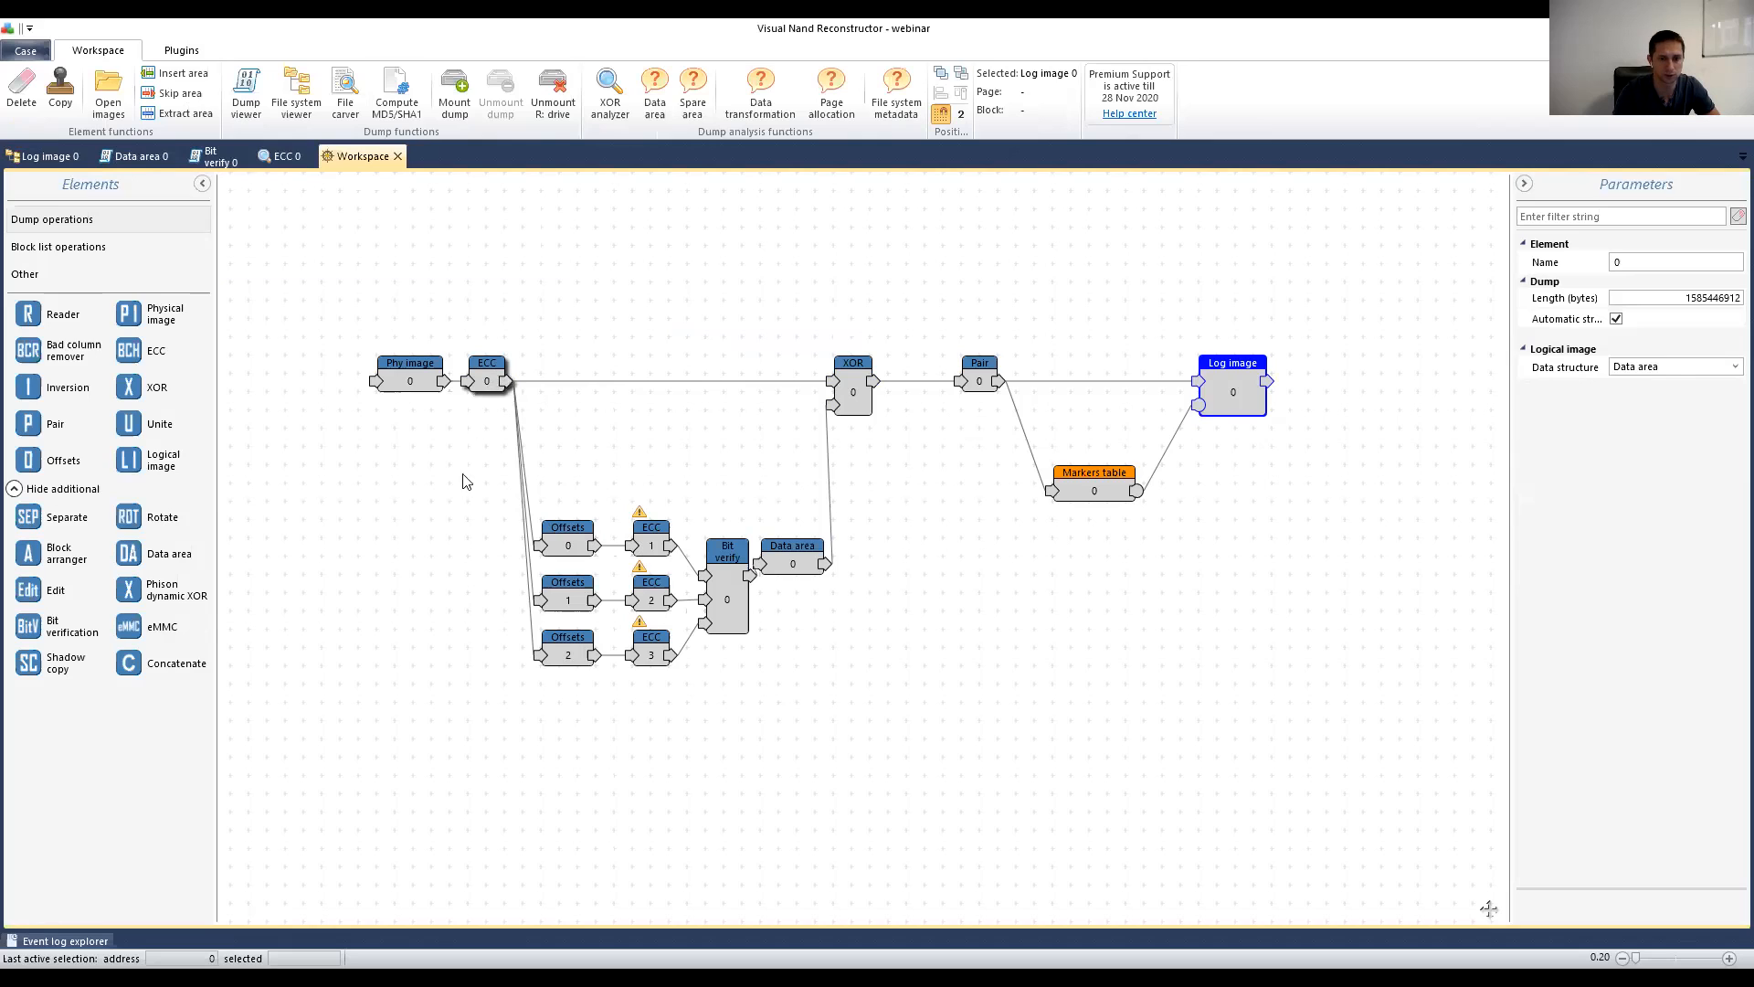
# Step: Open webinar.case from CASES\2_Sm_noname with its saved markers list, then select ECC 0
pyautogui.click(26, 50)
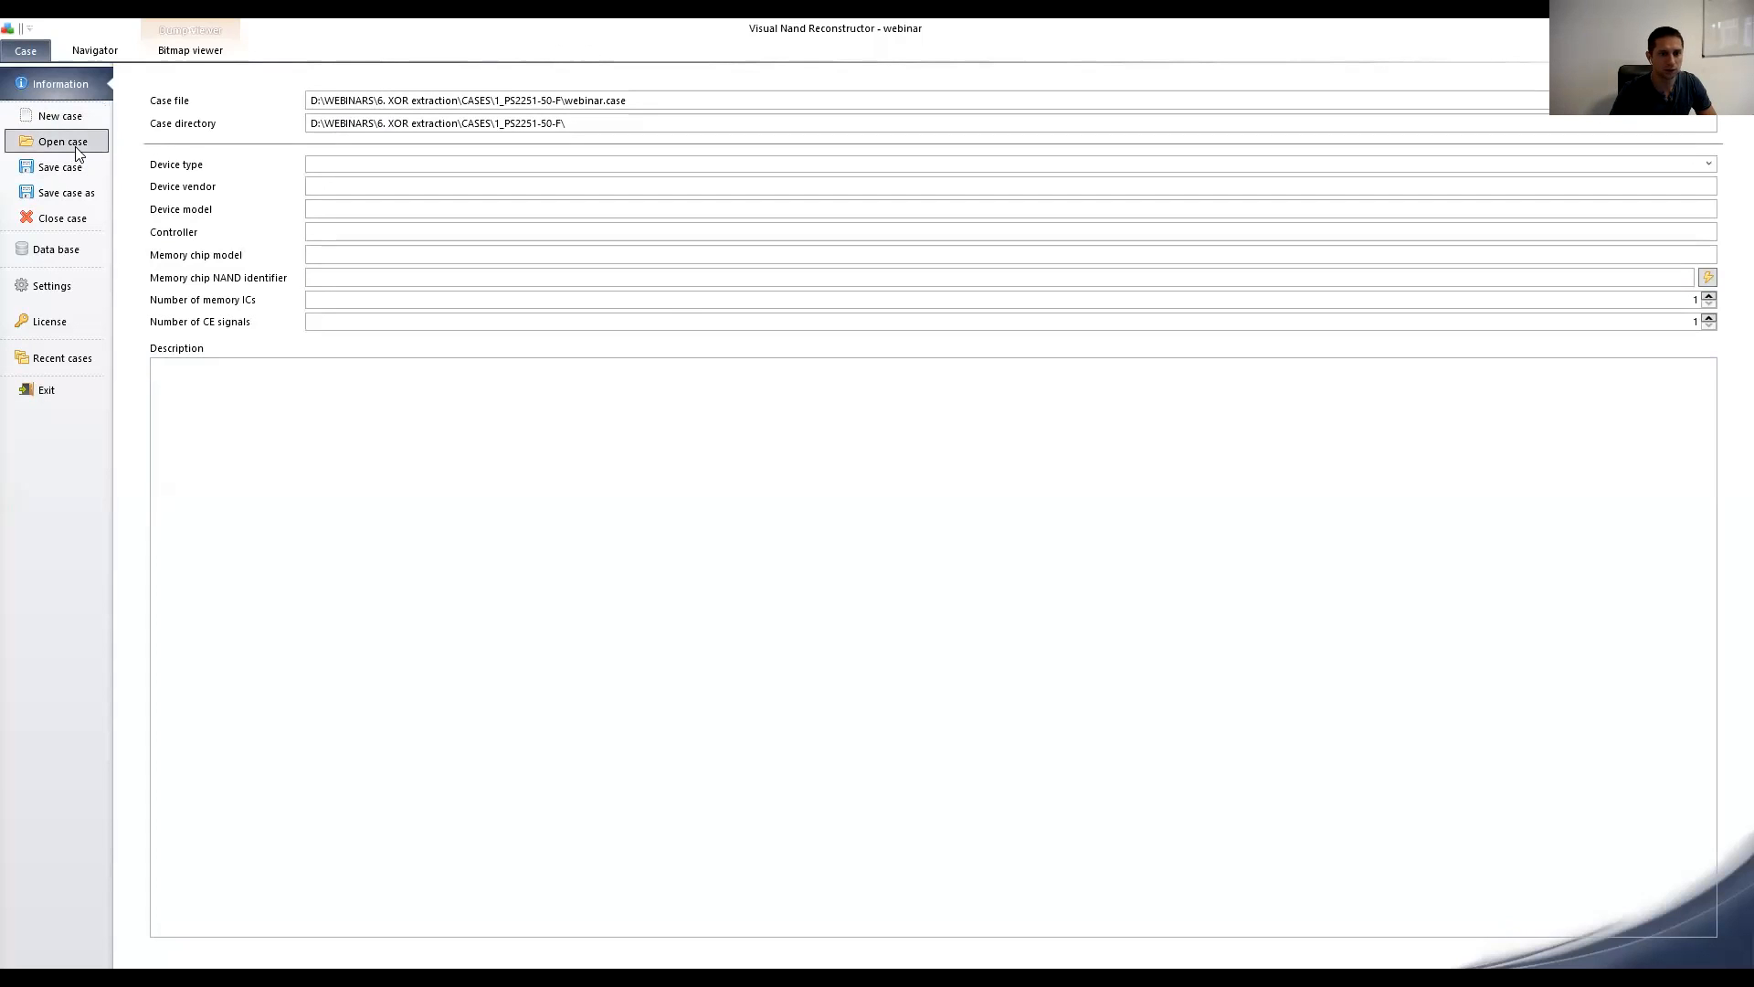
pyautogui.click(79, 152)
pyautogui.click(176, 169)
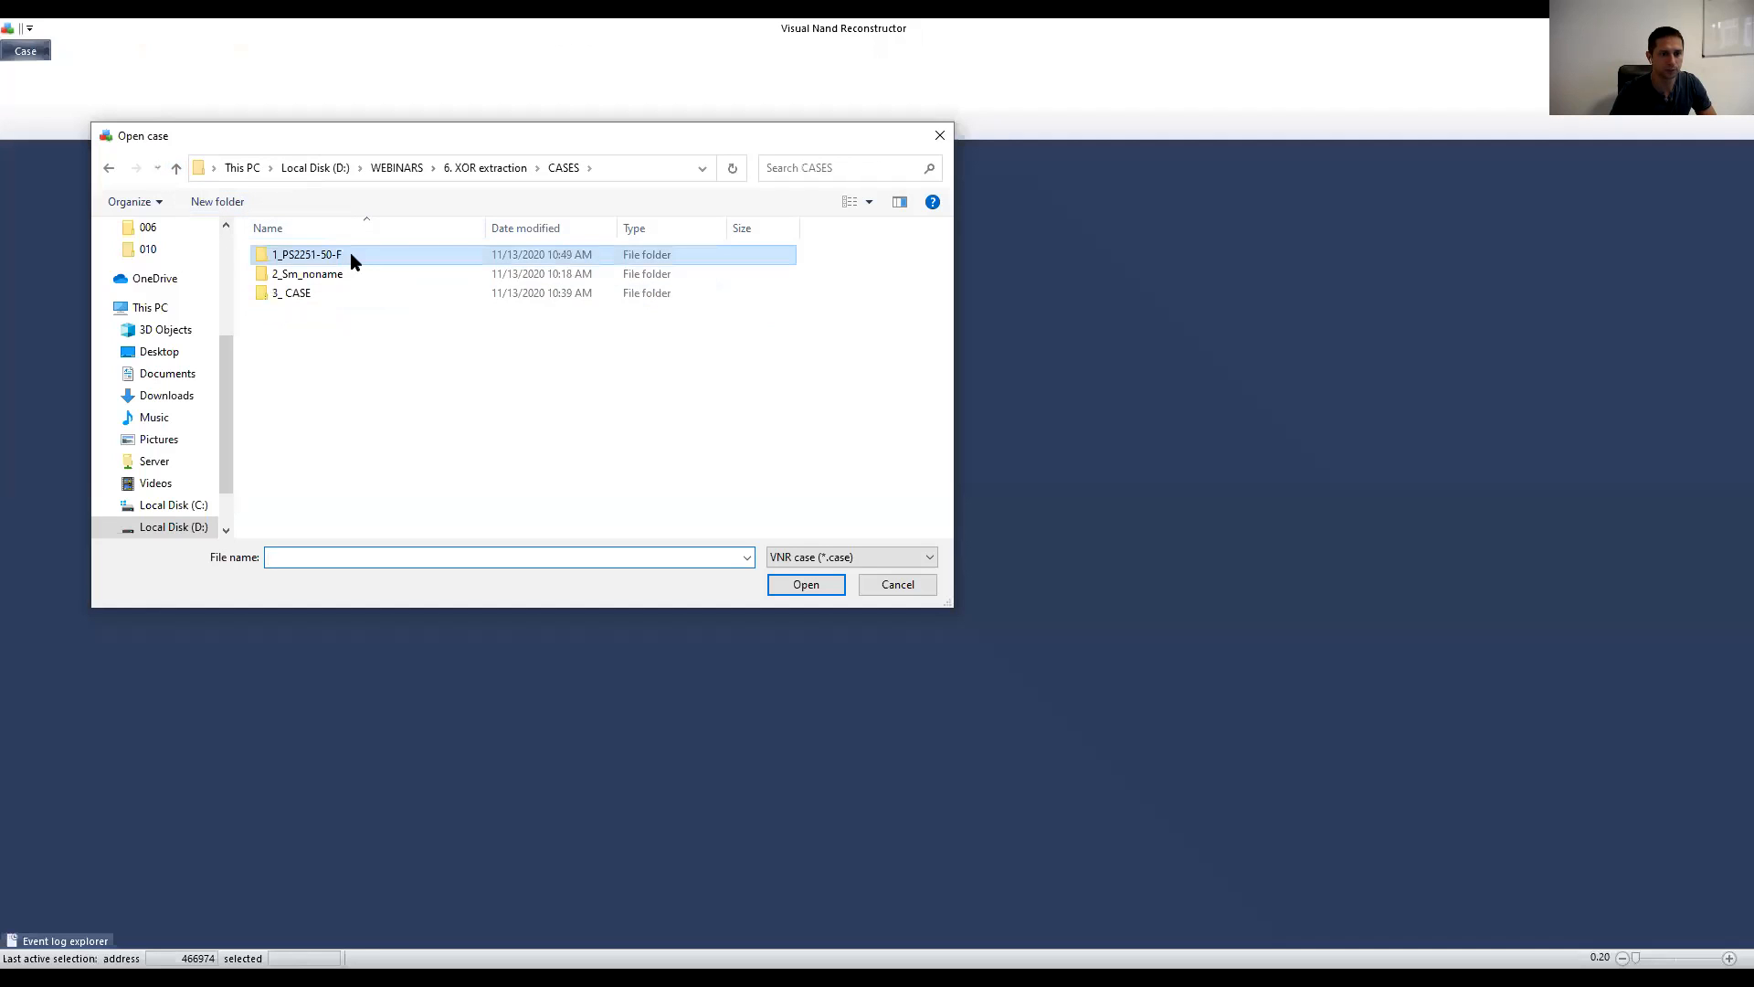
pyautogui.doubleClick(314, 274)
pyautogui.doubleClick(294, 313)
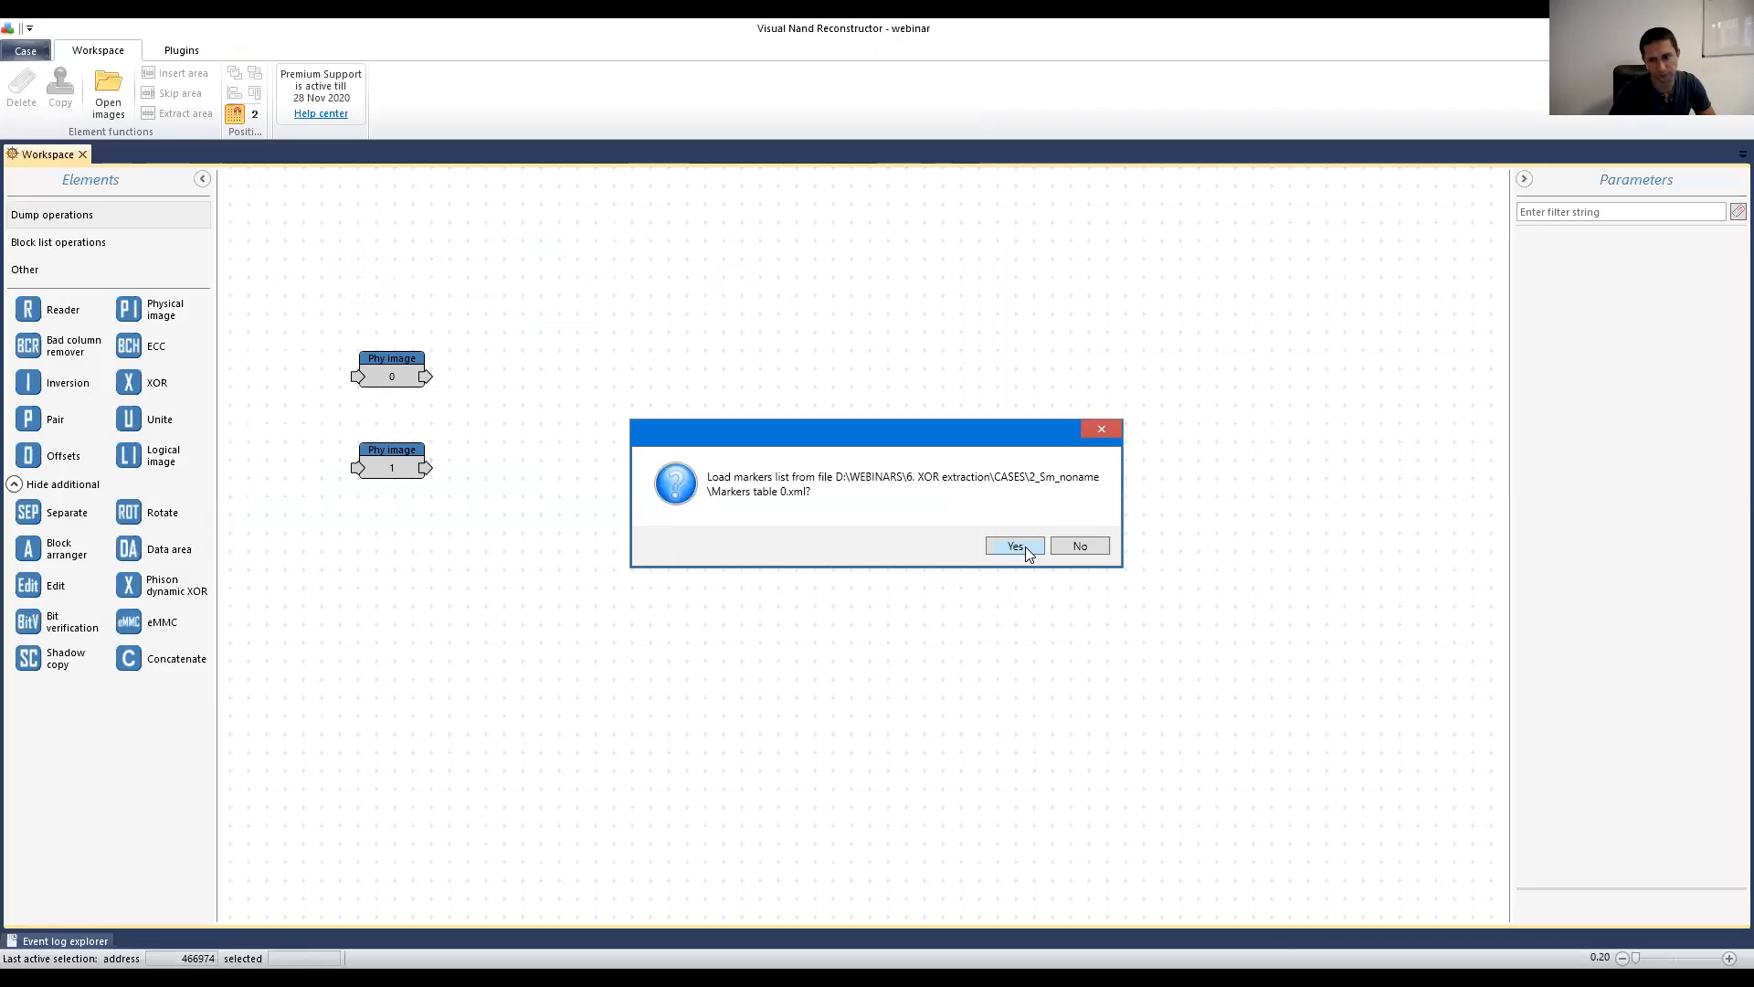
pyautogui.click(1016, 545)
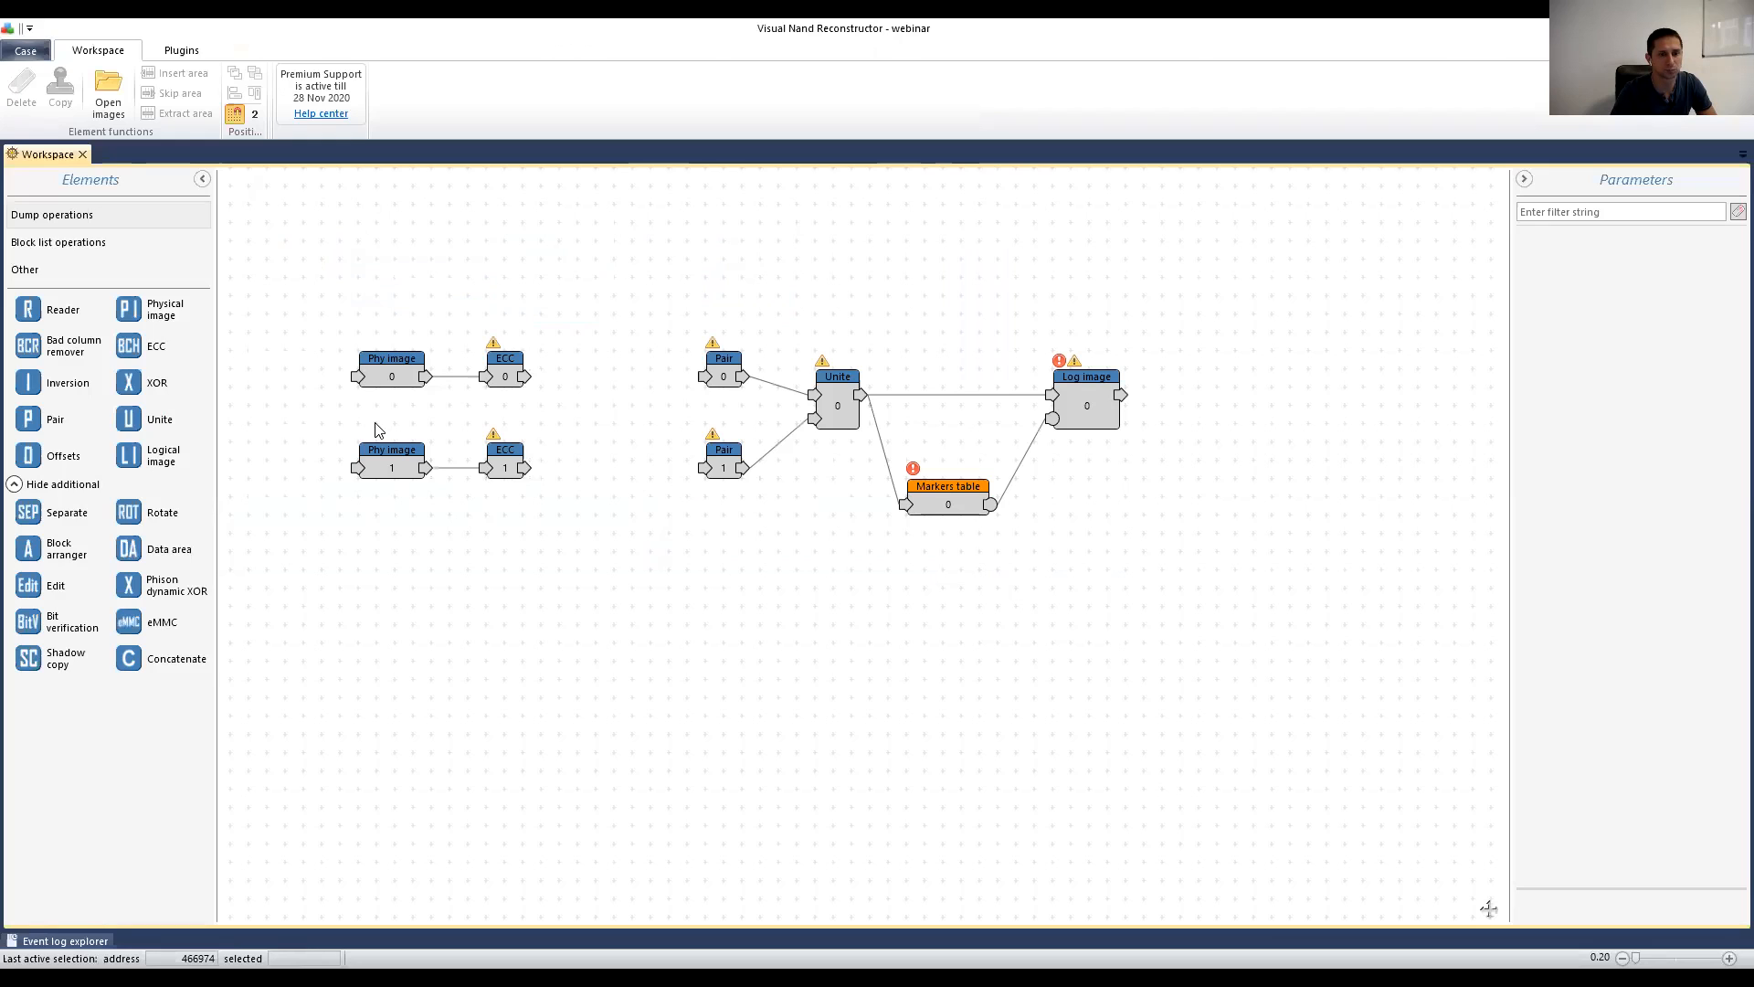
pyautogui.click(501, 365)
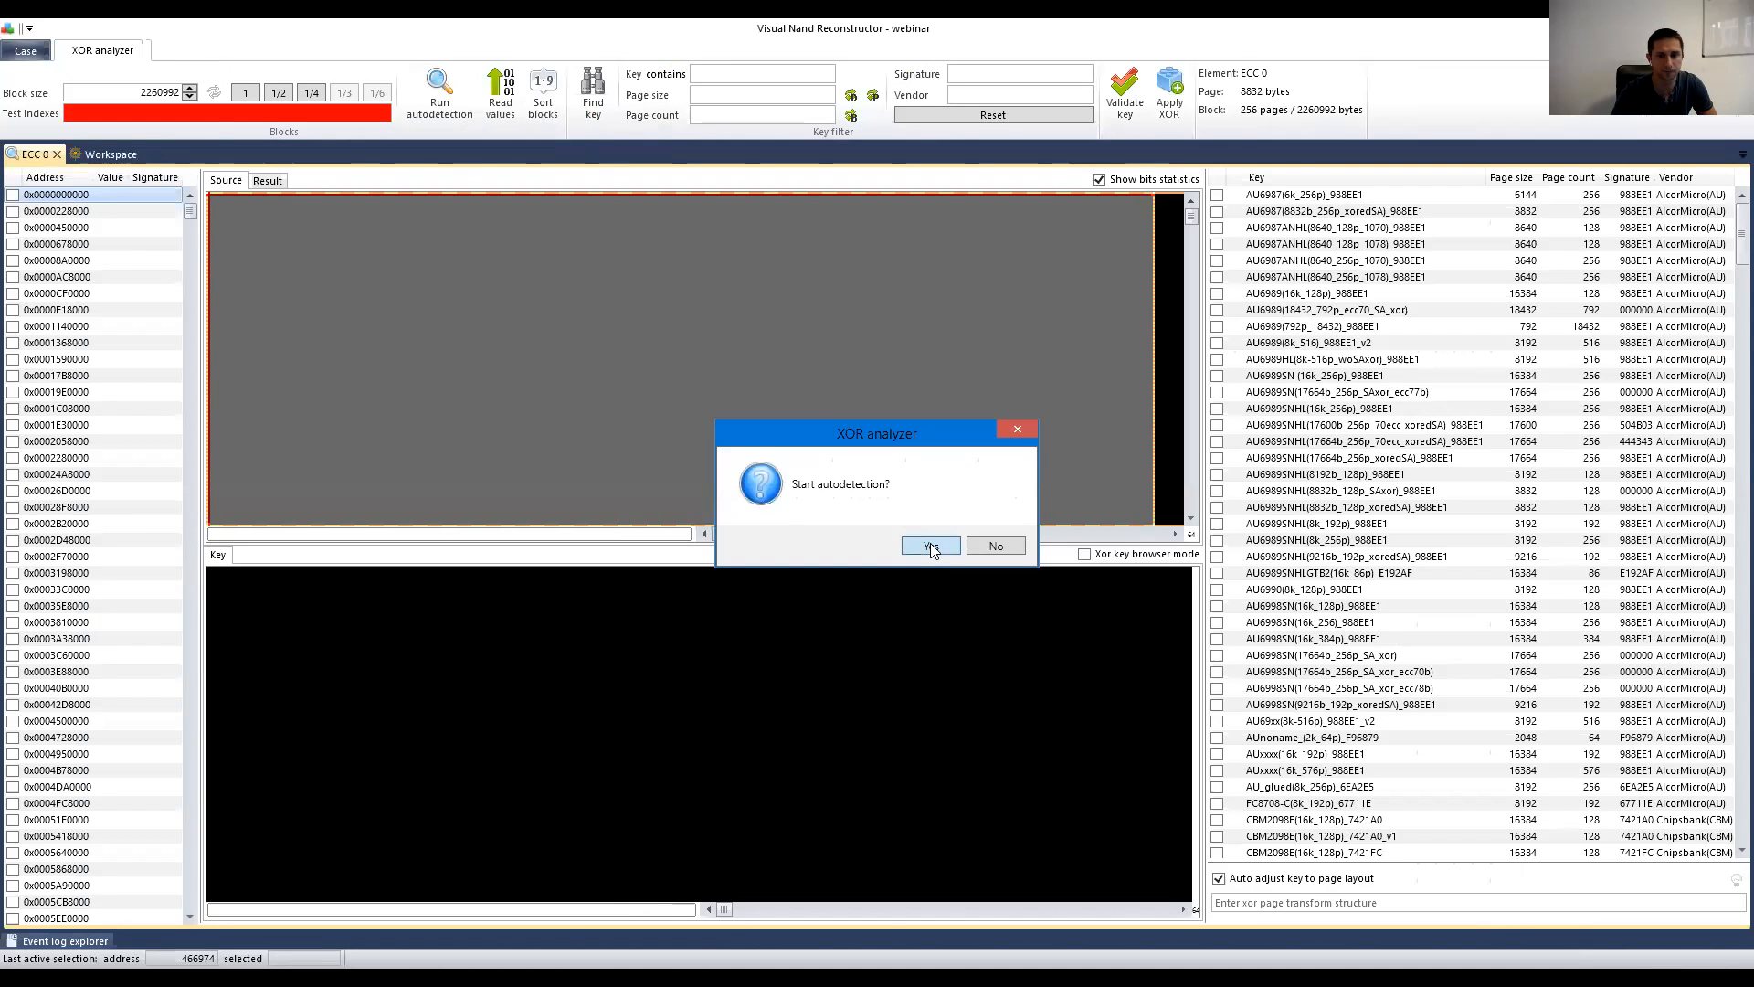
# Step: Run block-marker autodetection on ECC 0 and show the zoomed-out raw Source data
pyautogui.click(931, 546)
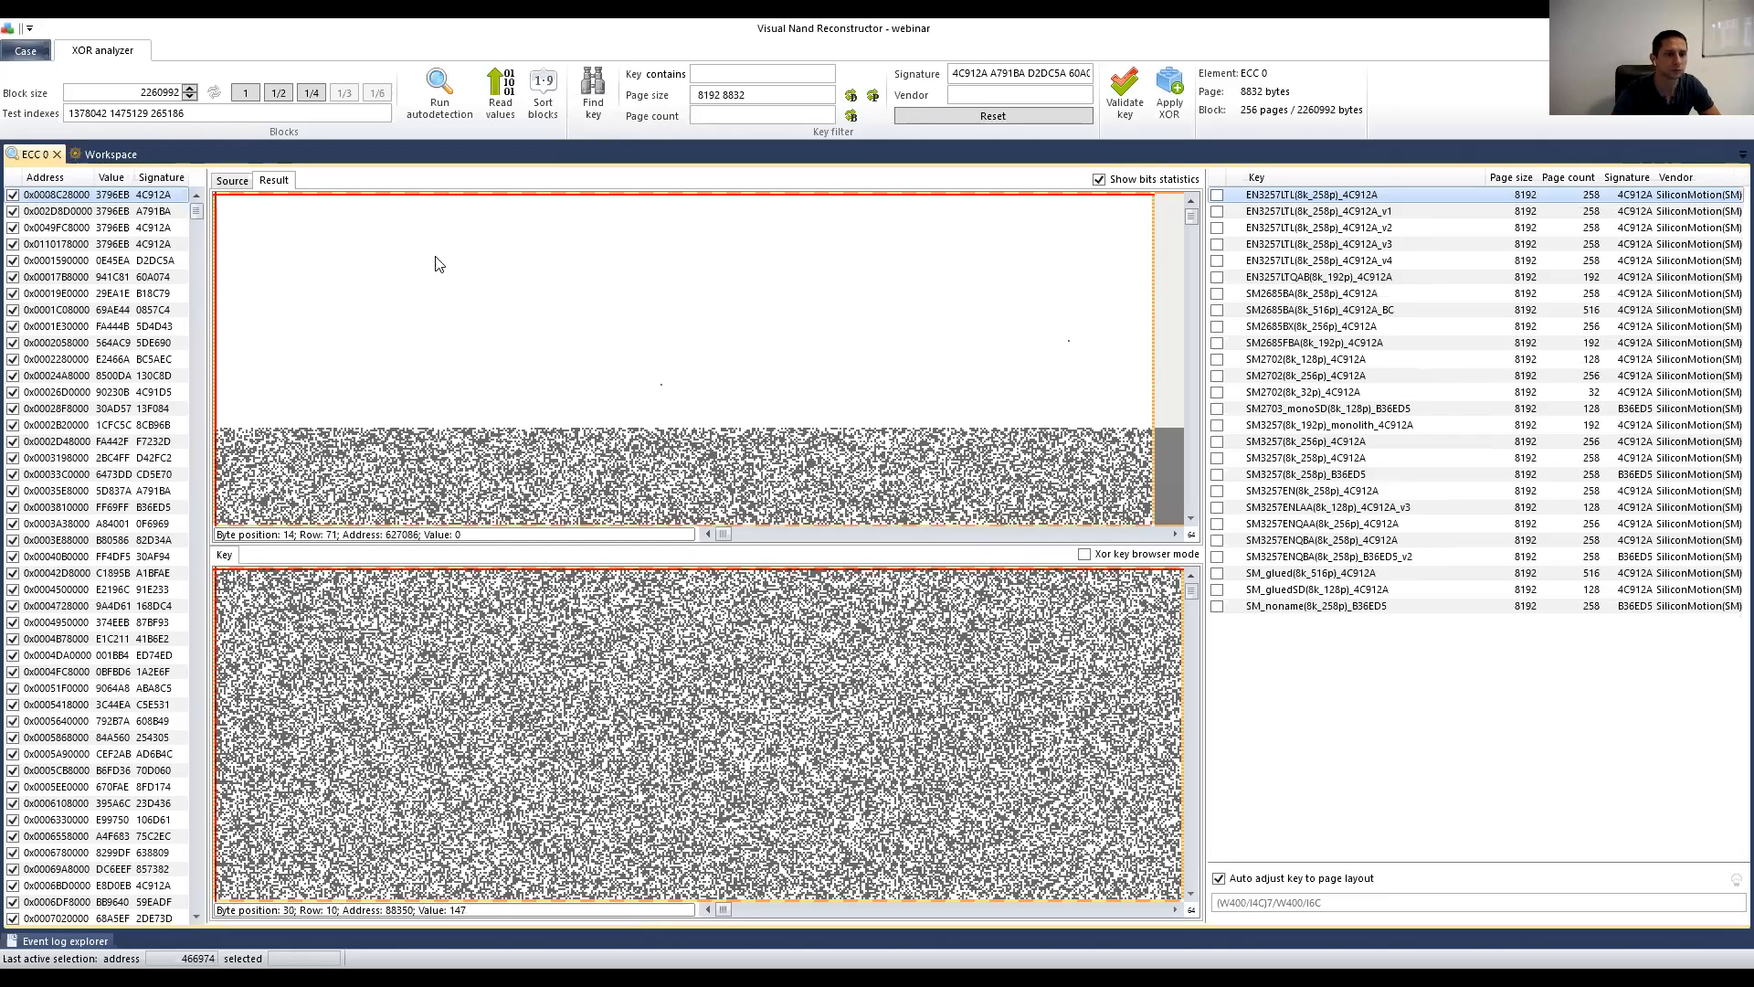
pyautogui.click(233, 183)
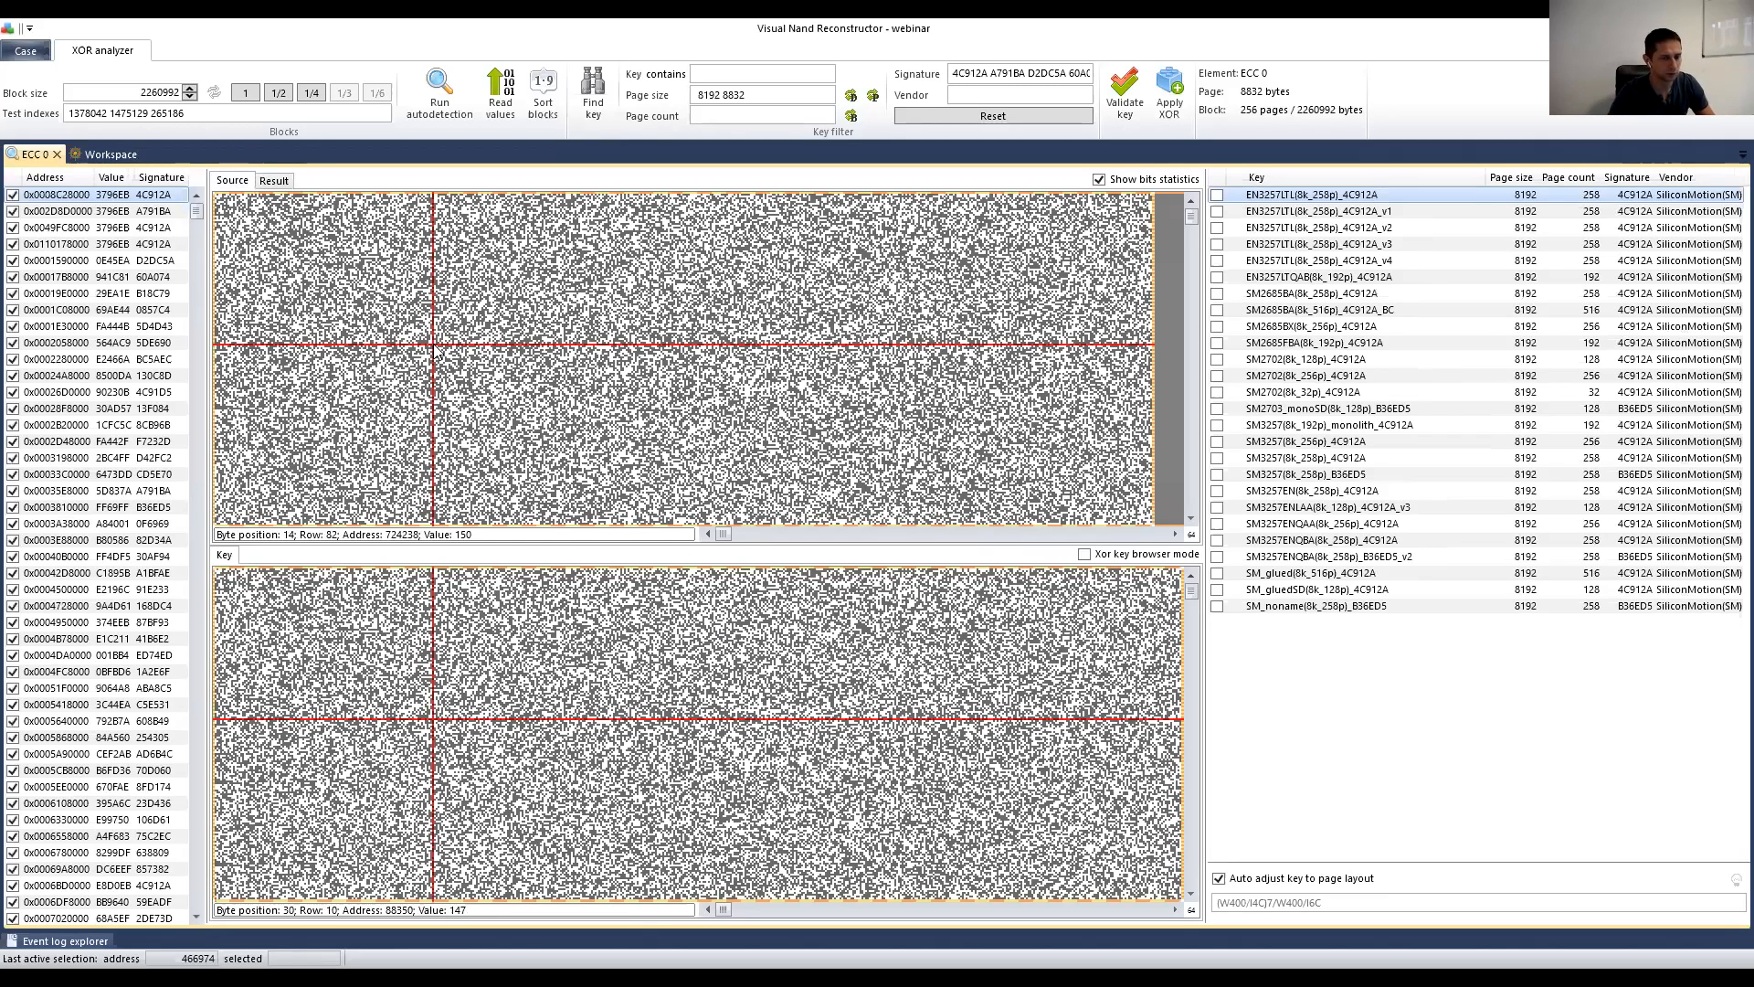
pyautogui.scroll(-1, 434, 346)
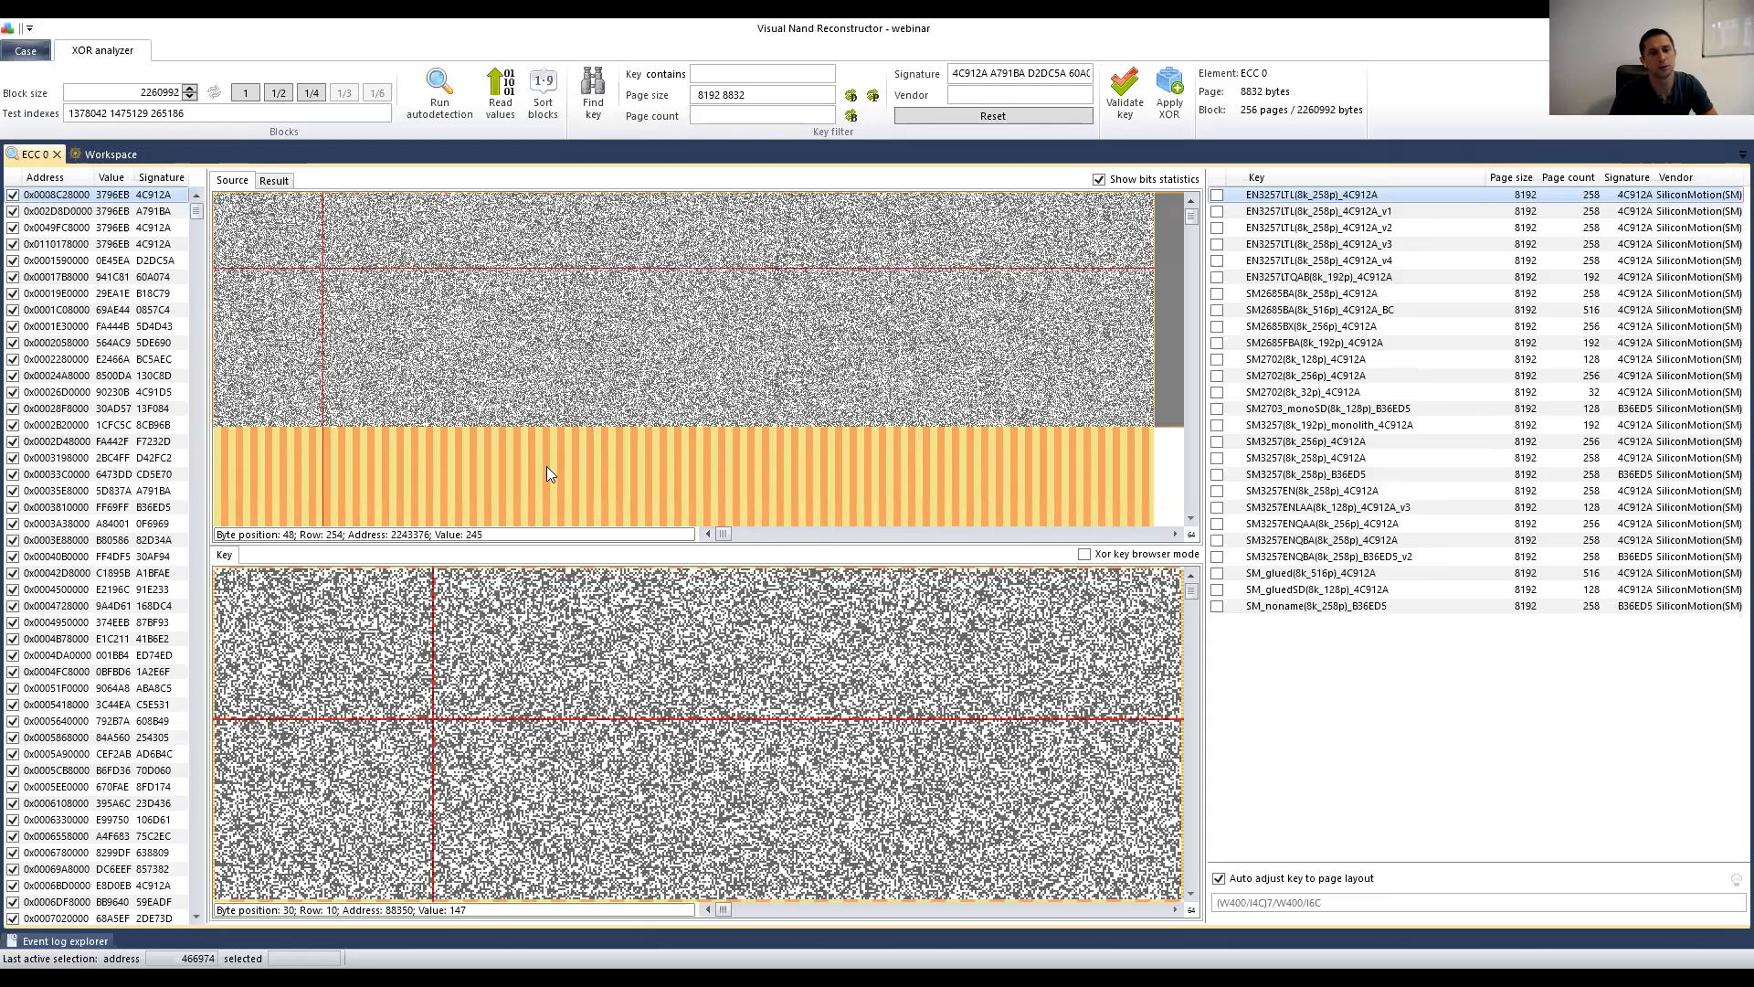
pyautogui.click(99, 213)
pyautogui.press('Up')
pyautogui.press('Down')
pyautogui.press('Down')
pyautogui.press('Up')
pyautogui.press('Down')
pyautogui.press('Up')
pyautogui.press('Up')
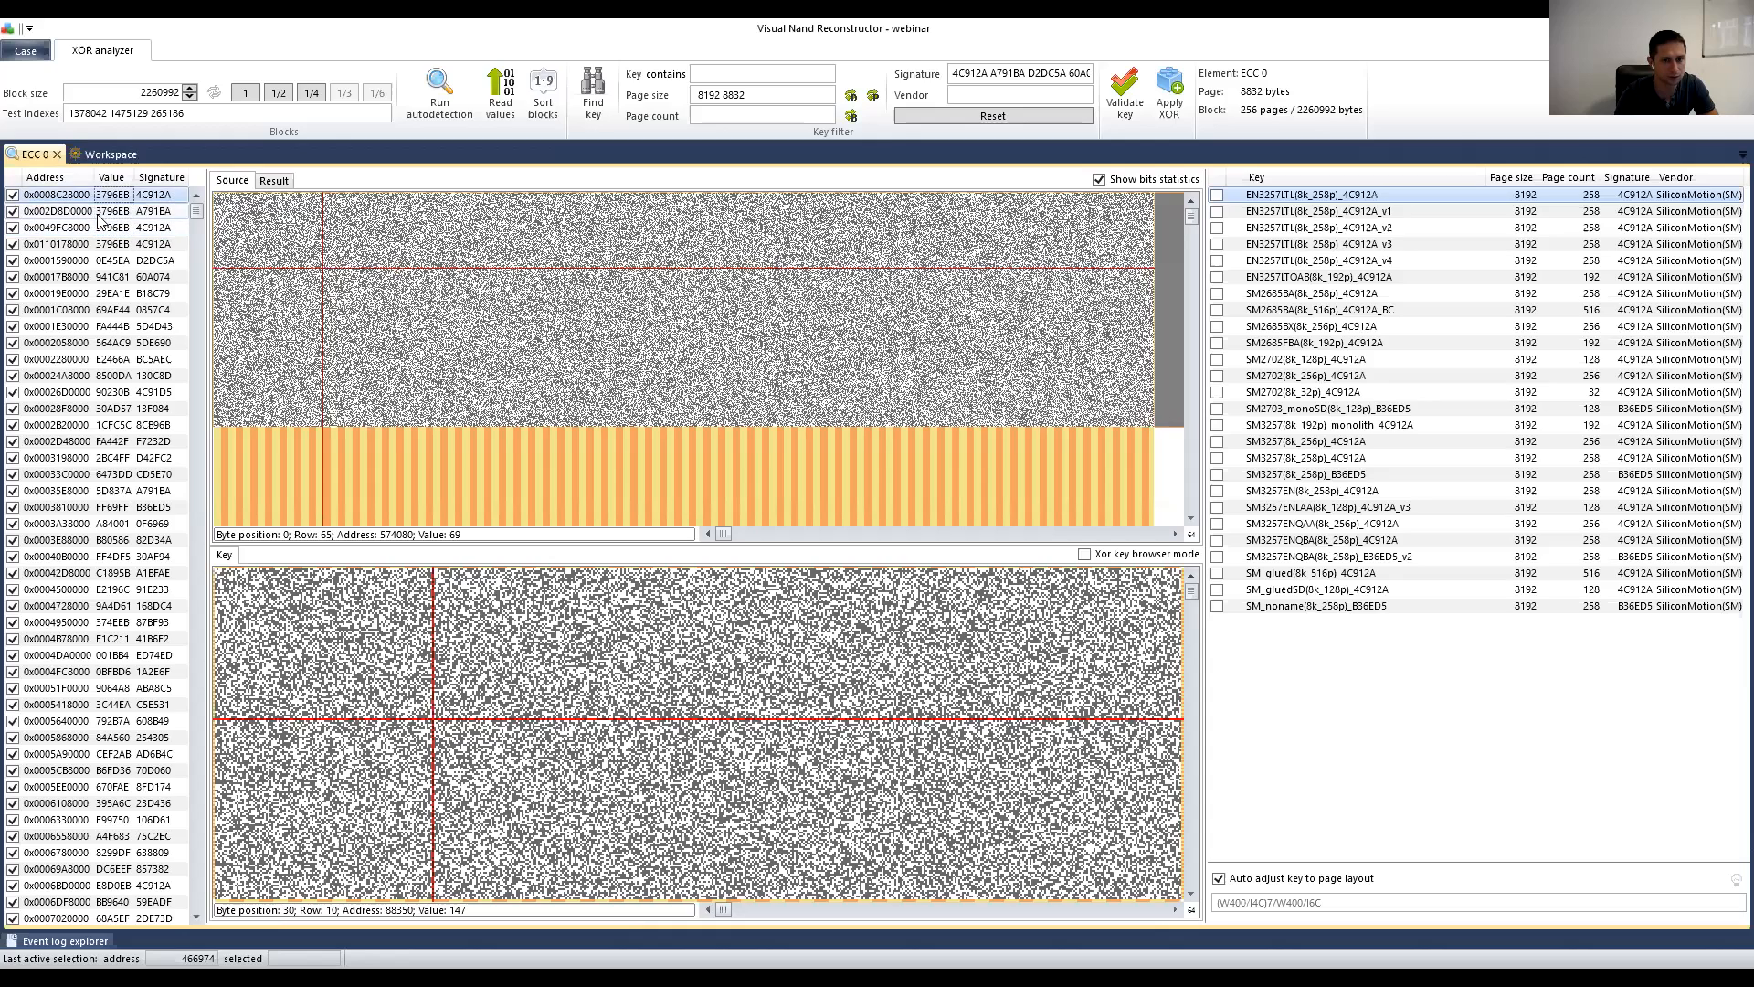
pyautogui.press('Down')
pyautogui.press('Down')
pyautogui.press('Down')
pyautogui.press('Up')
pyautogui.press('Down')
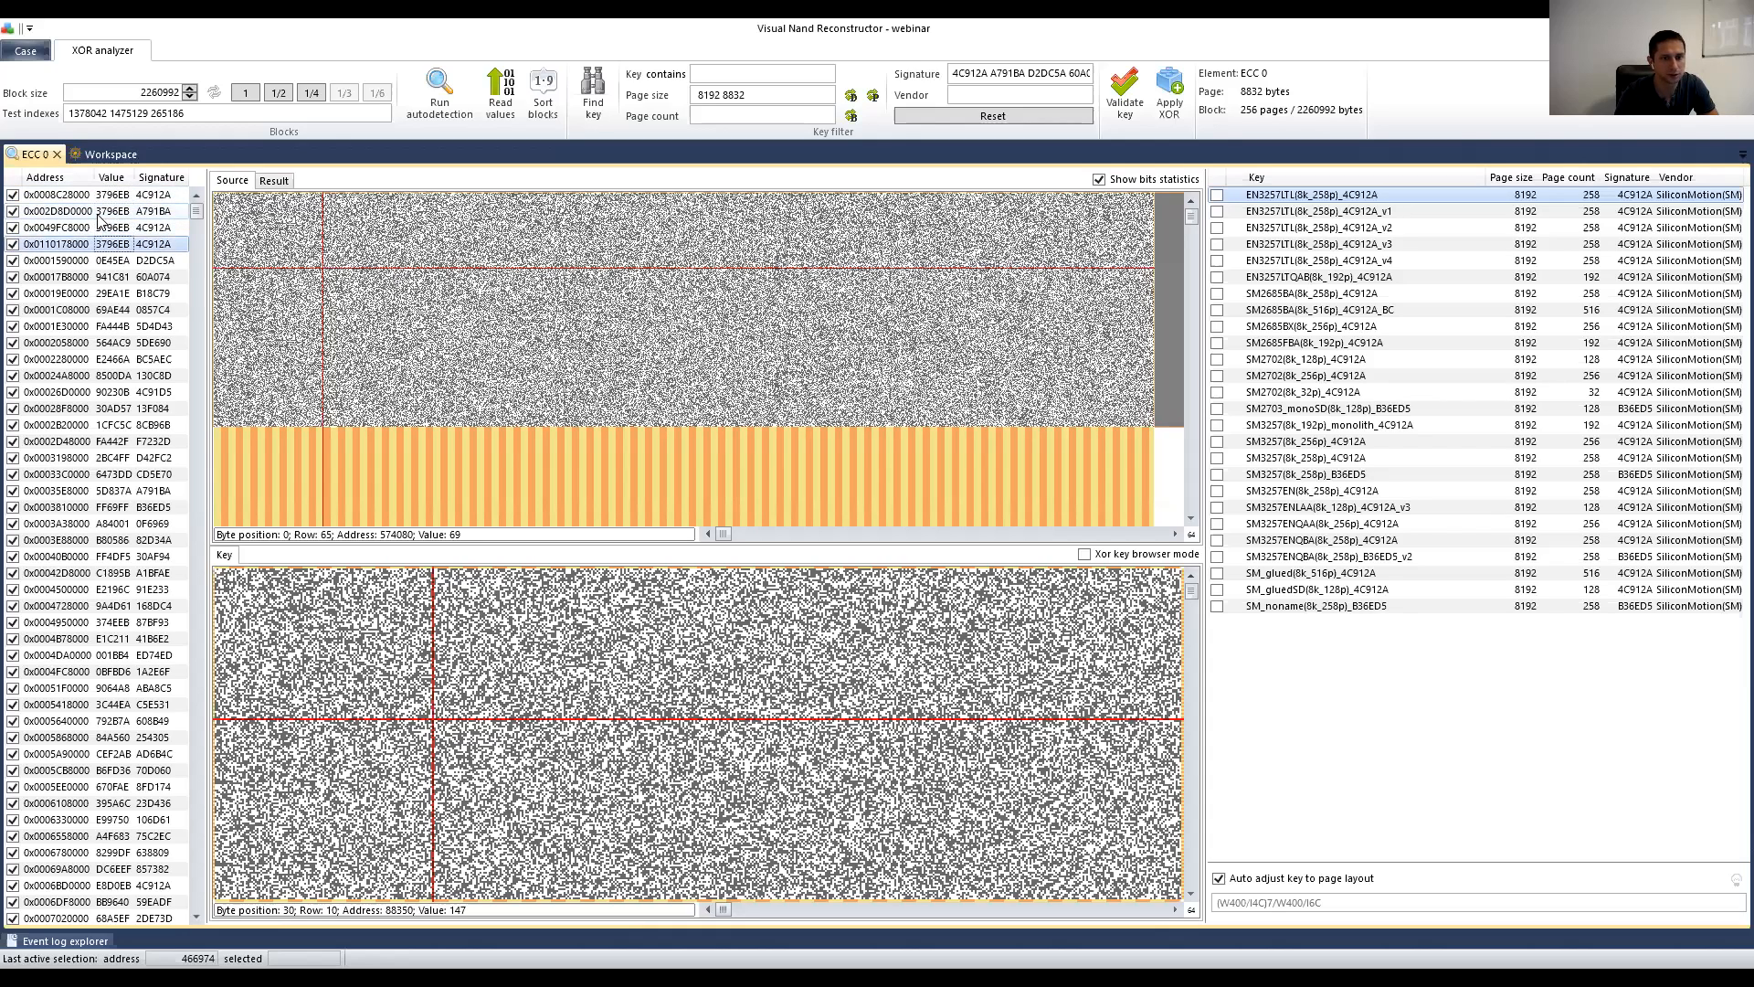
pyautogui.press('Up')
pyautogui.press('Up')
pyautogui.press('Up')
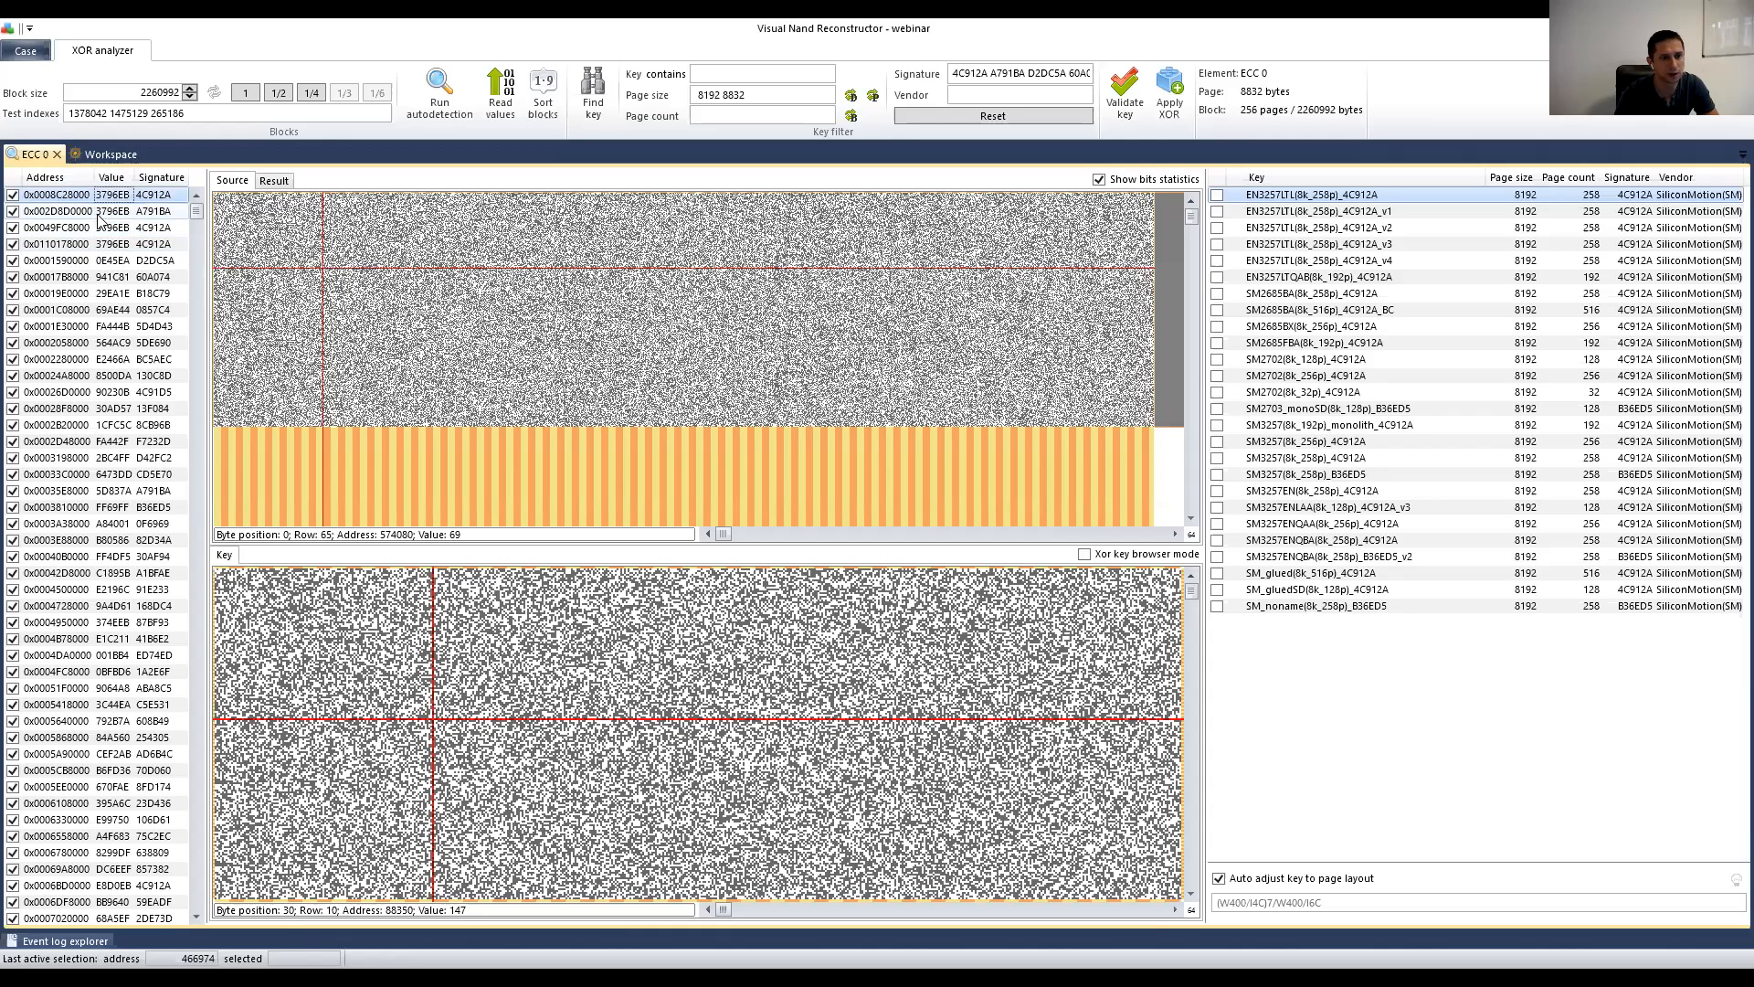
pyautogui.press('Down')
pyautogui.press('Down')
pyautogui.press('Down')
pyautogui.press('Up')
pyautogui.press('Up')
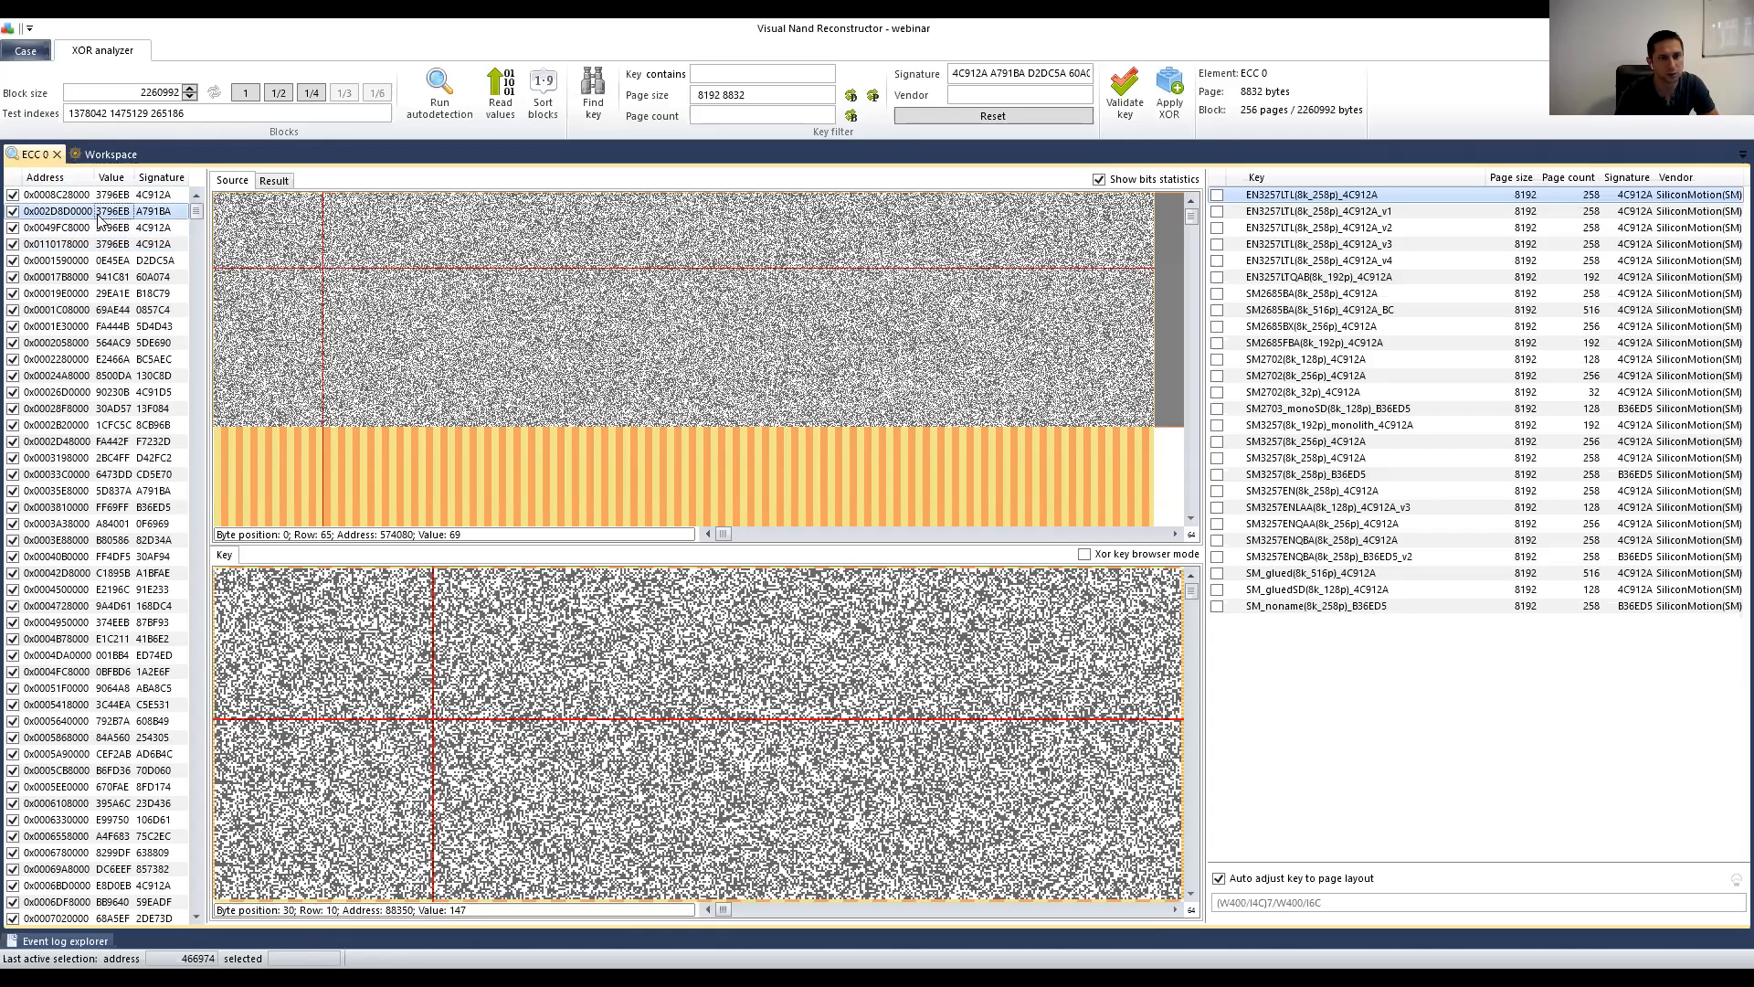
pyautogui.press('Up')
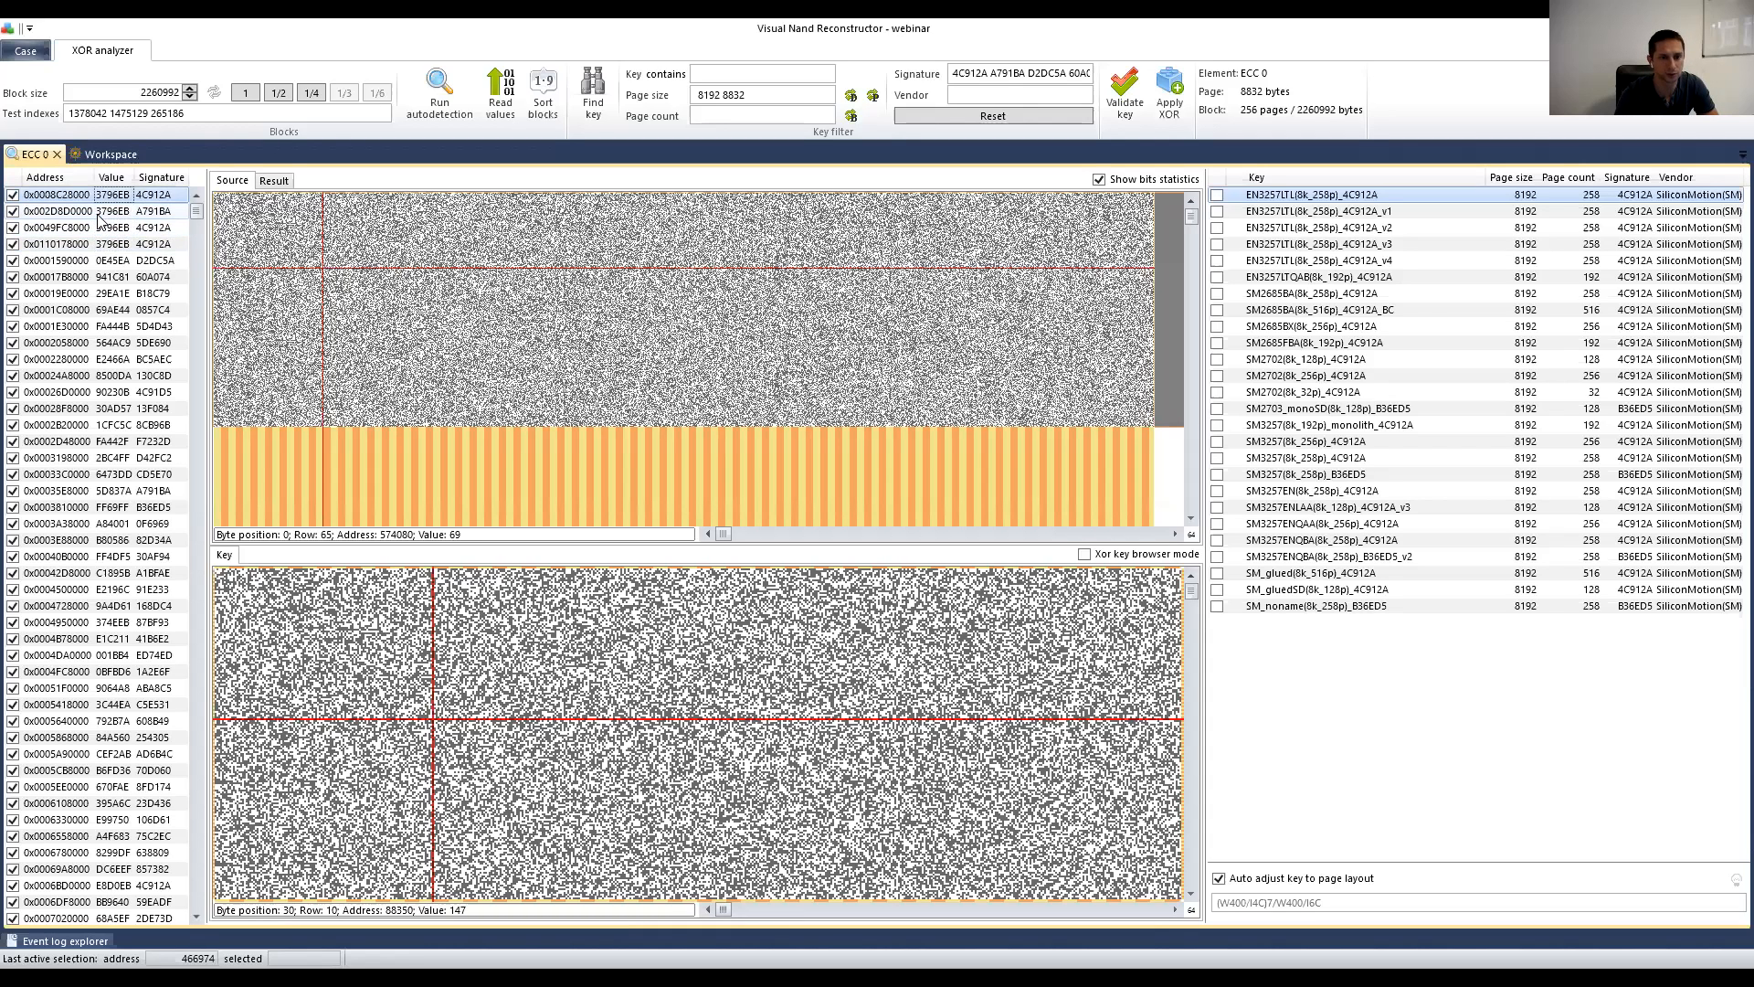
pyautogui.press('Down')
pyautogui.press('Down')
pyautogui.press('Down')
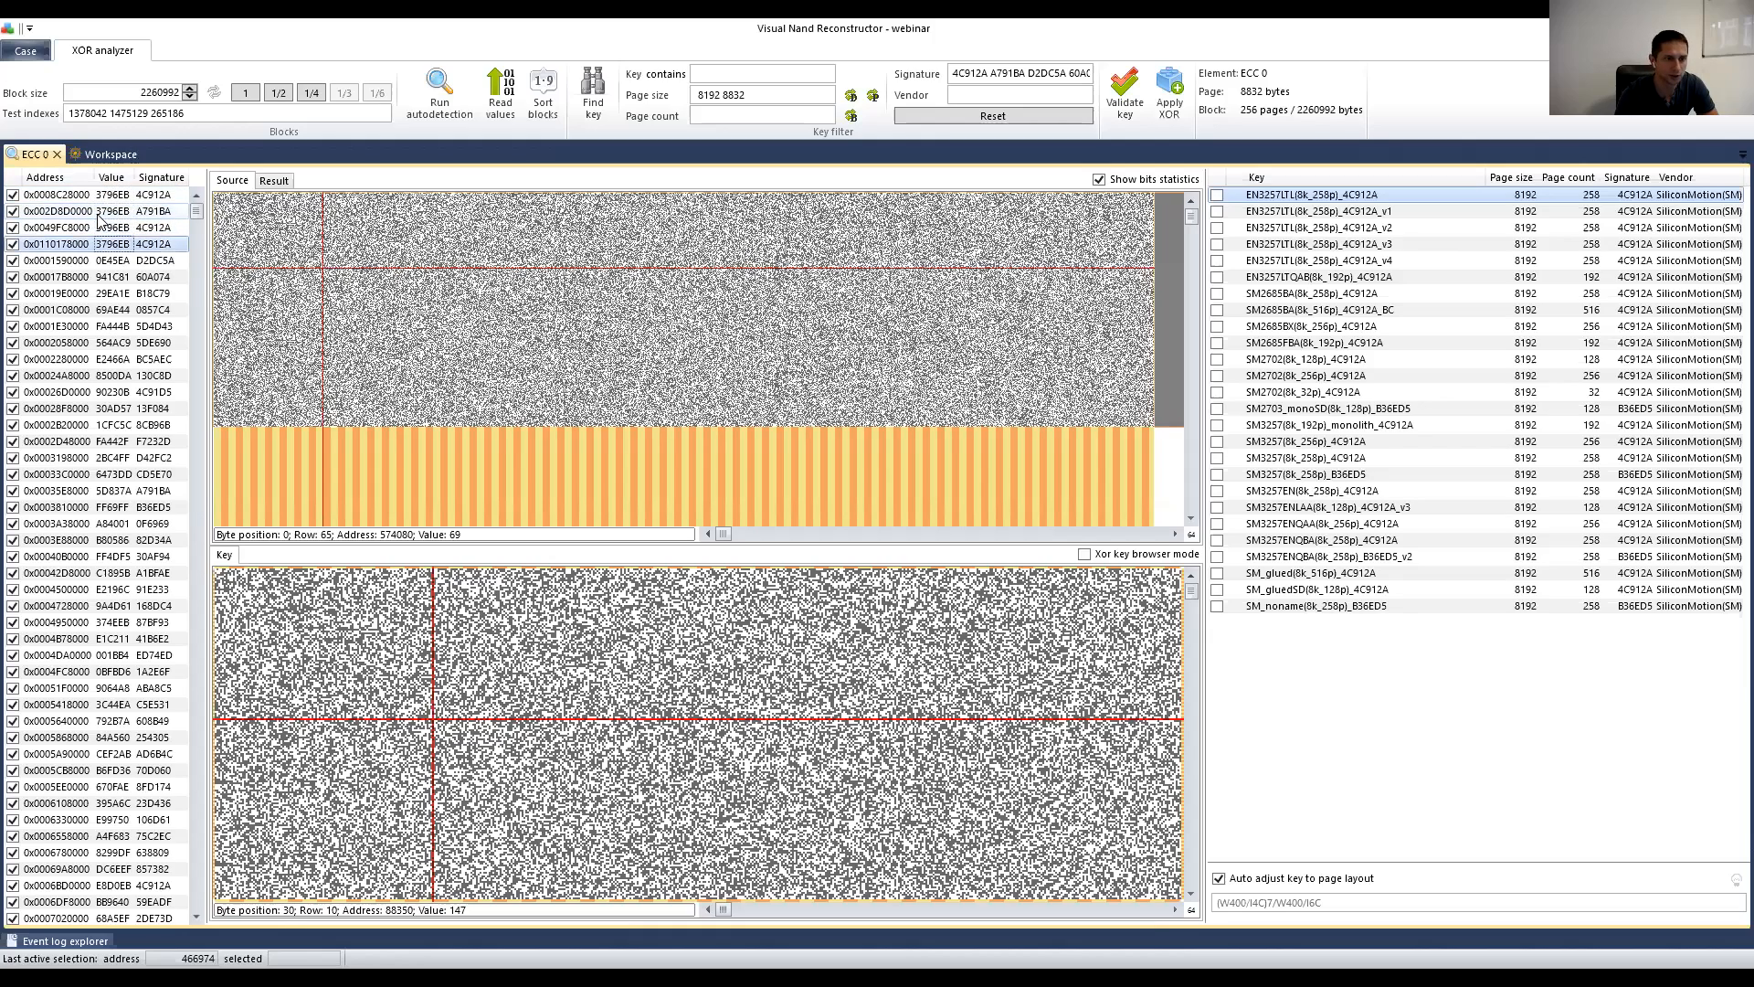
pyautogui.press('Up')
pyautogui.press('Up')
pyautogui.press('Up')
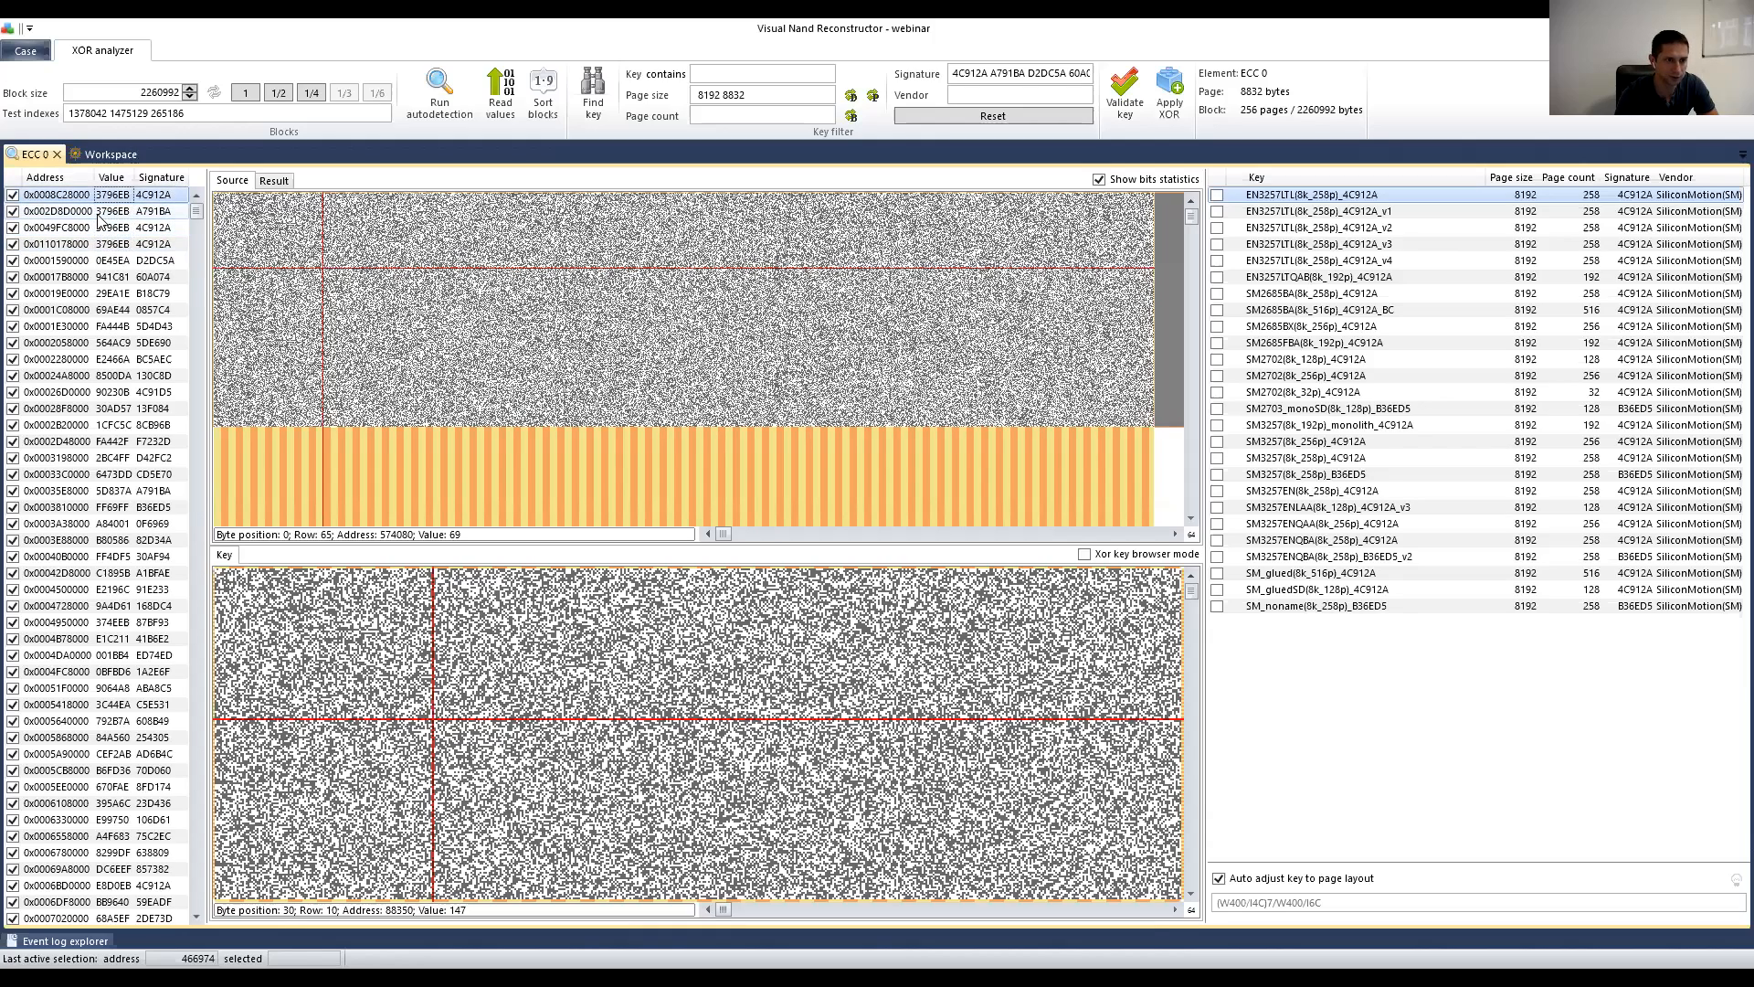
pyautogui.press('Down')
pyautogui.press('Down')
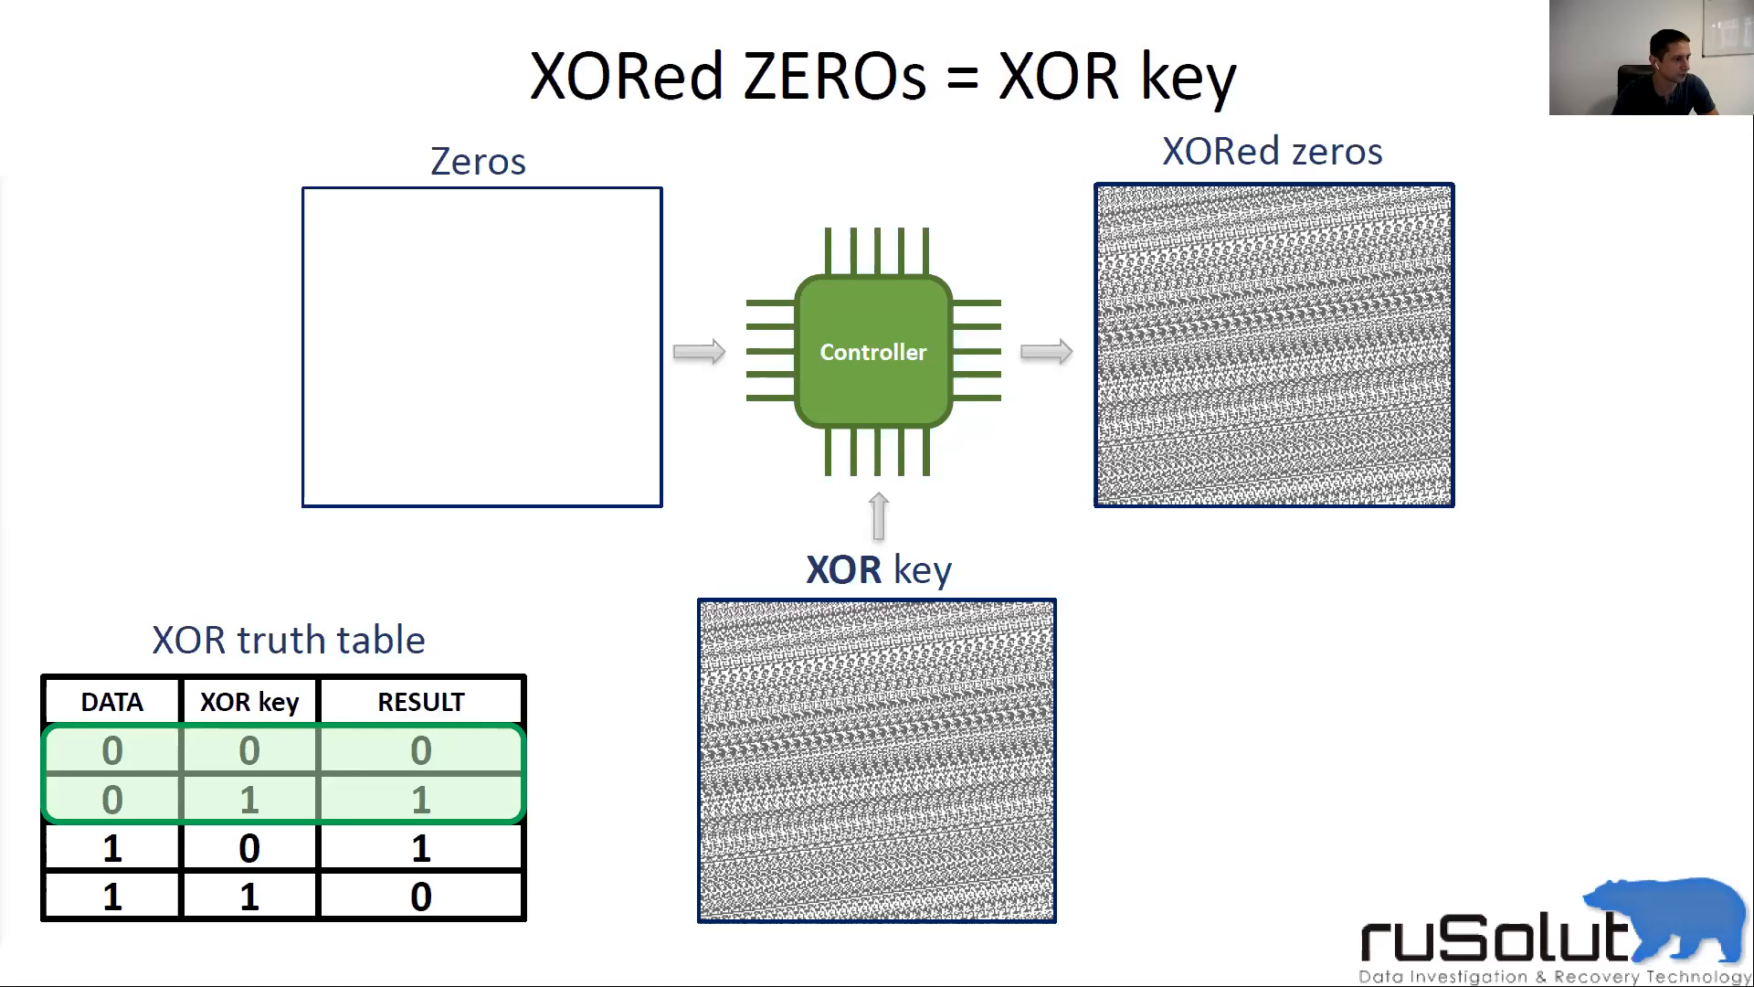
pyautogui.hotkey('alt', 'Tab')
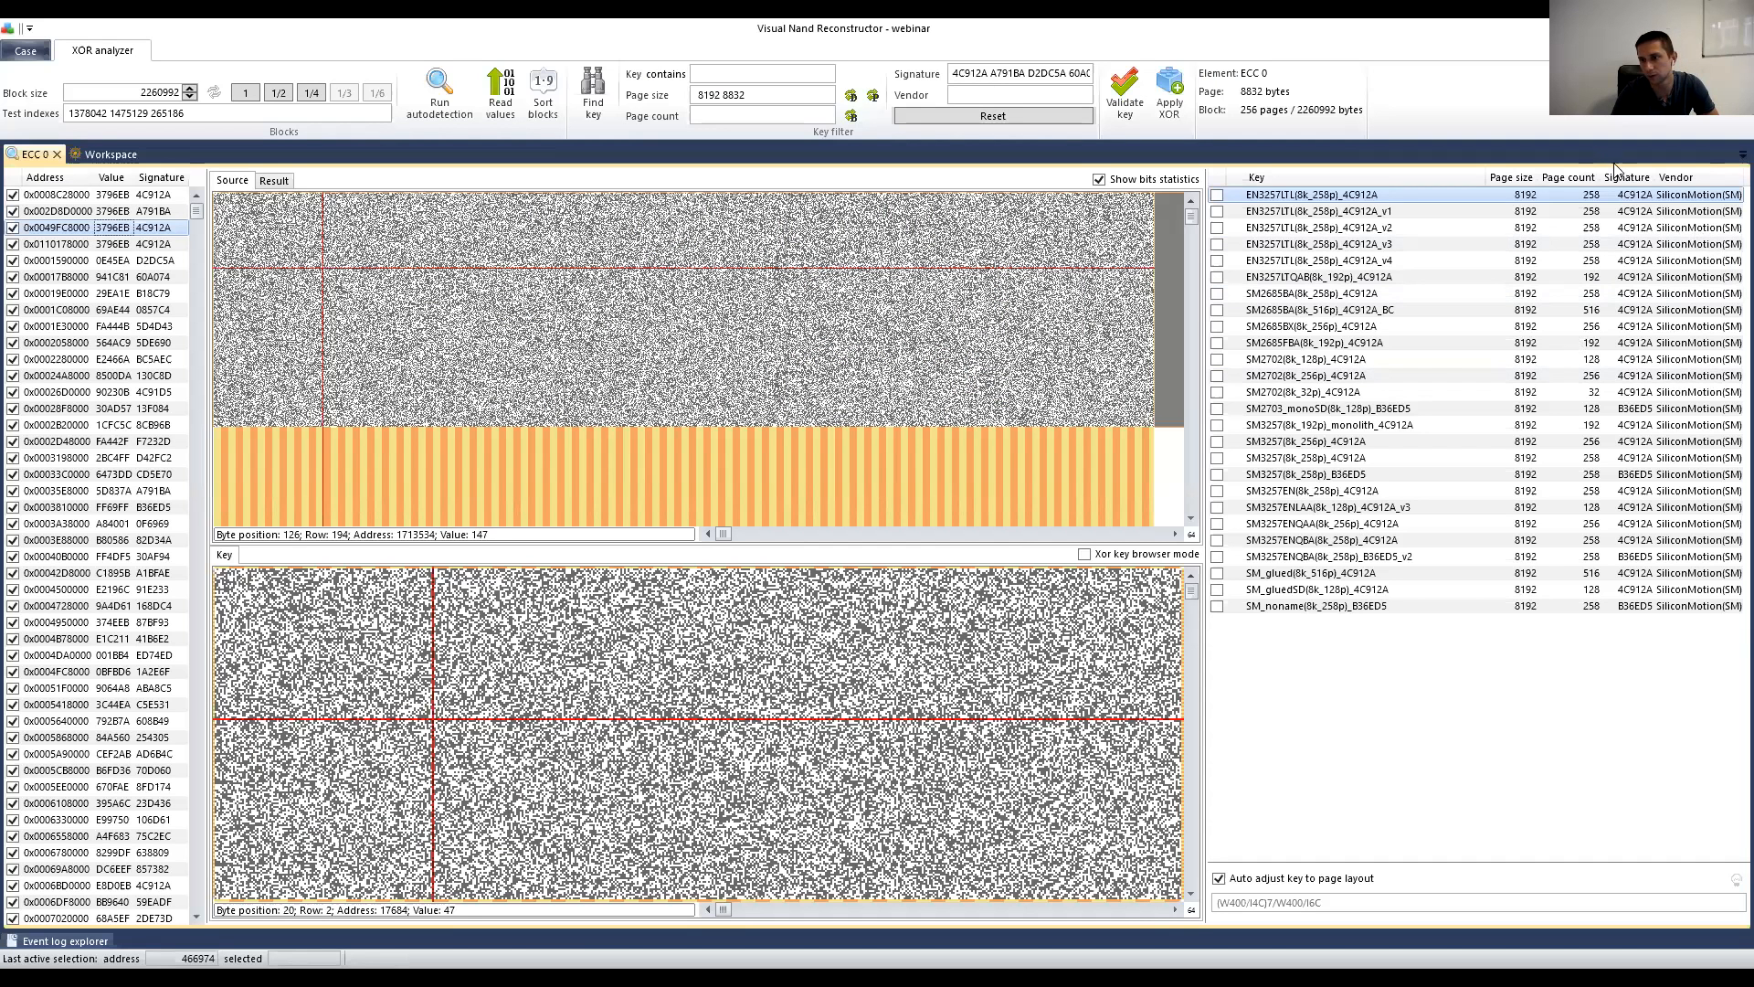
# Step: Clear the Signature filter and filter the XOR keys by vendor 'sm'
pyautogui.click(1022, 73)
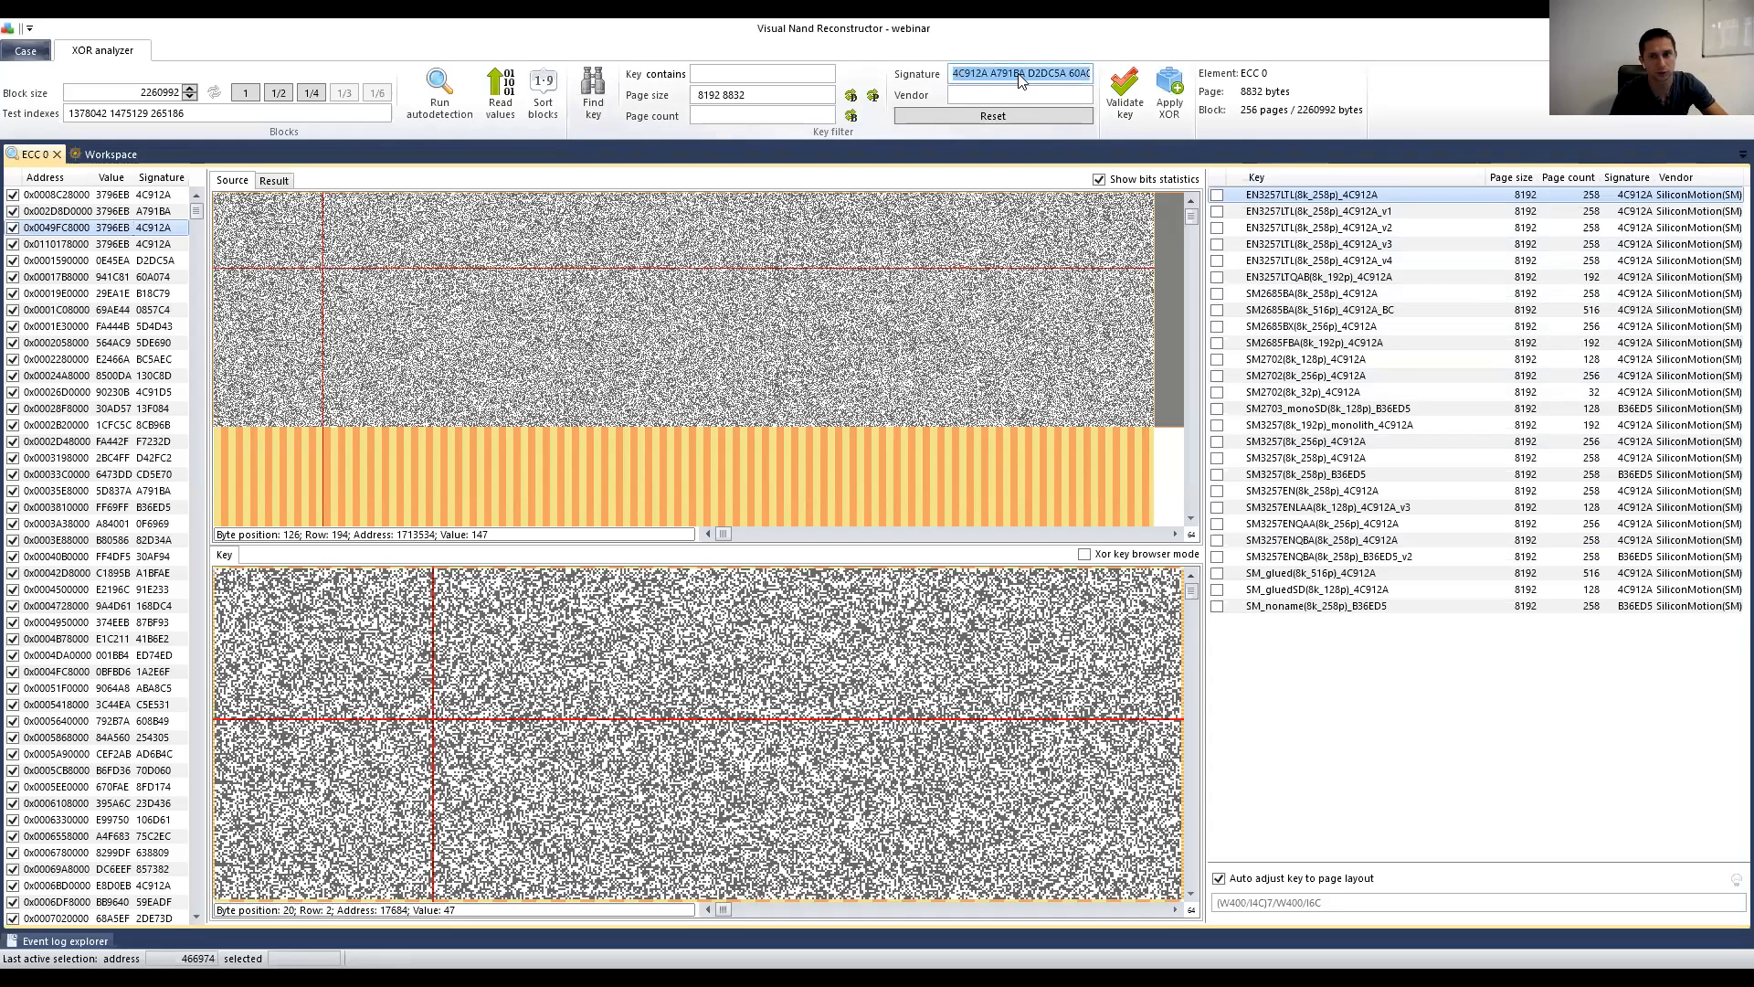
pyautogui.click(1033, 111)
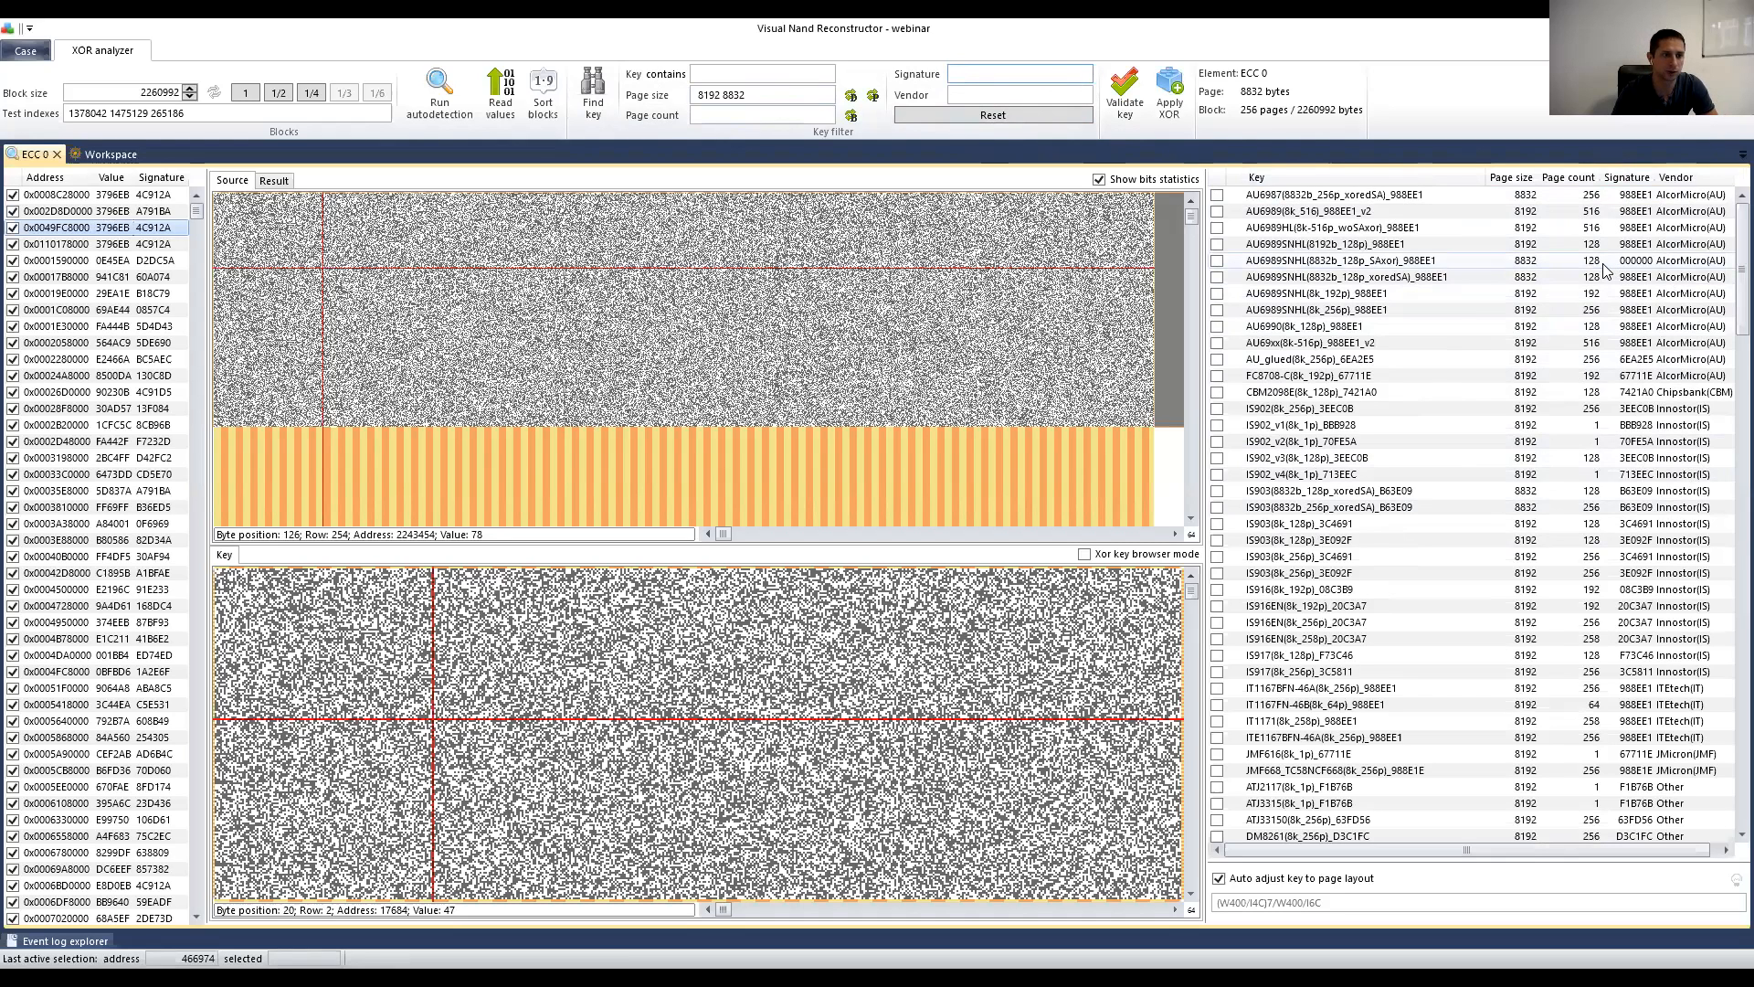
pyautogui.click(992, 90)
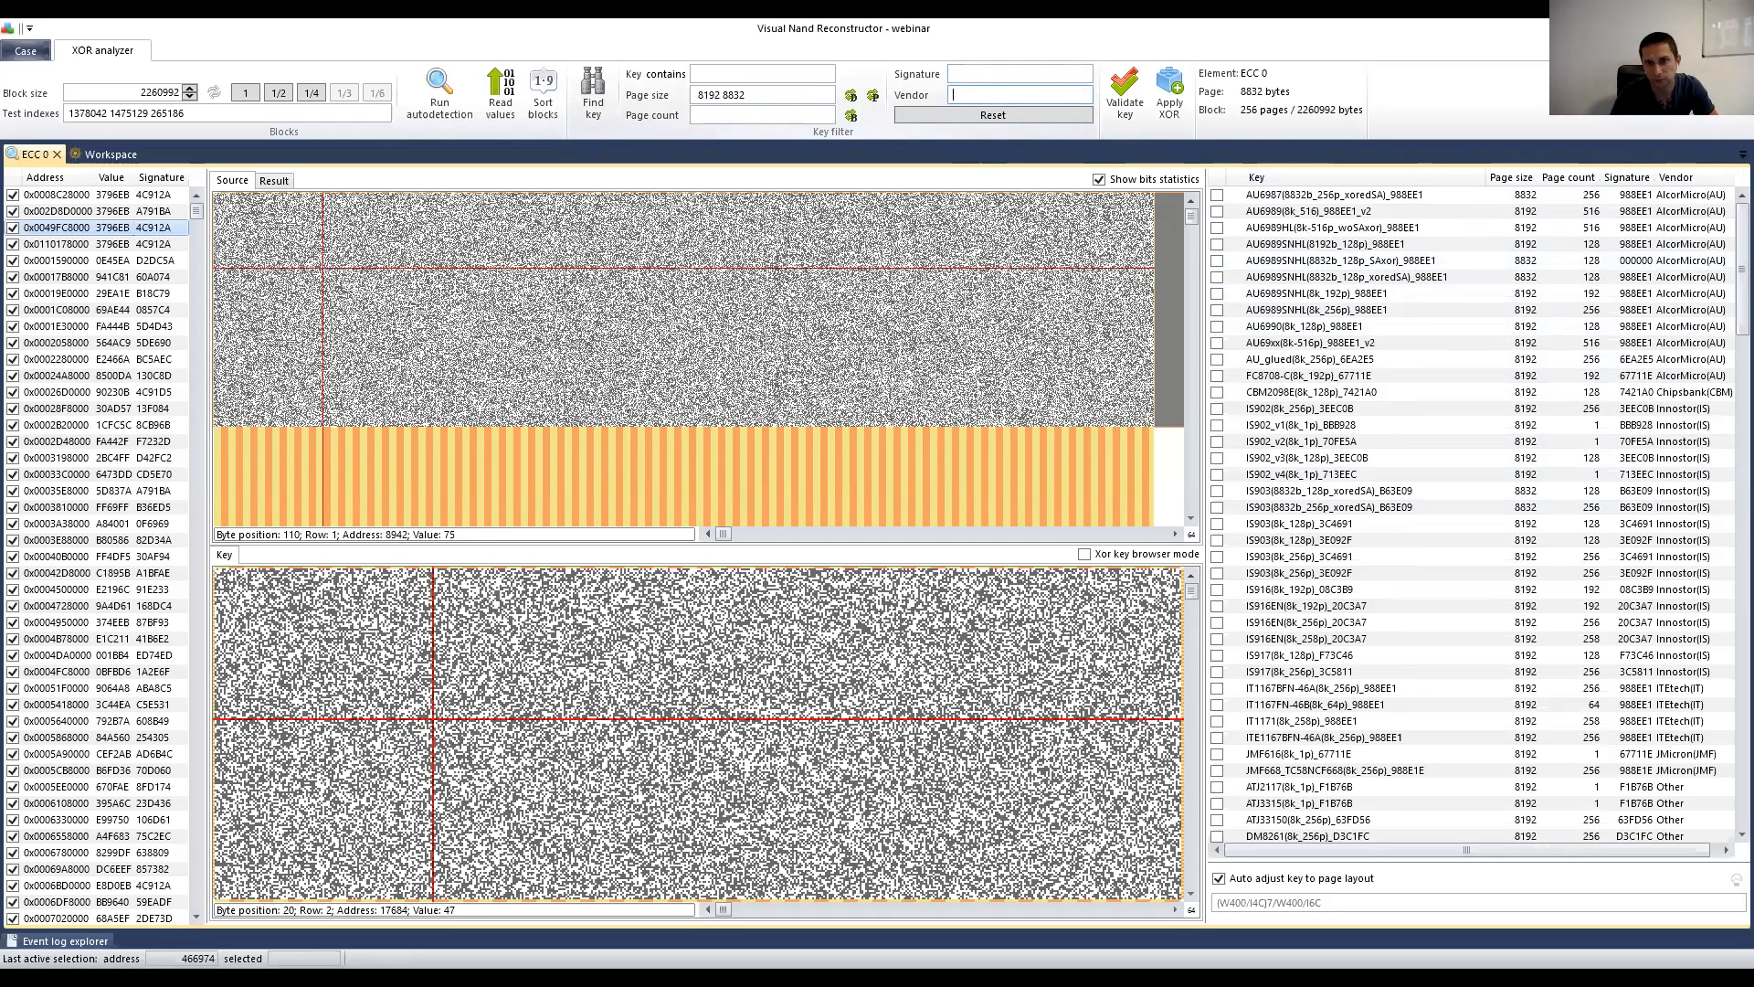
pyautogui.write('sm')
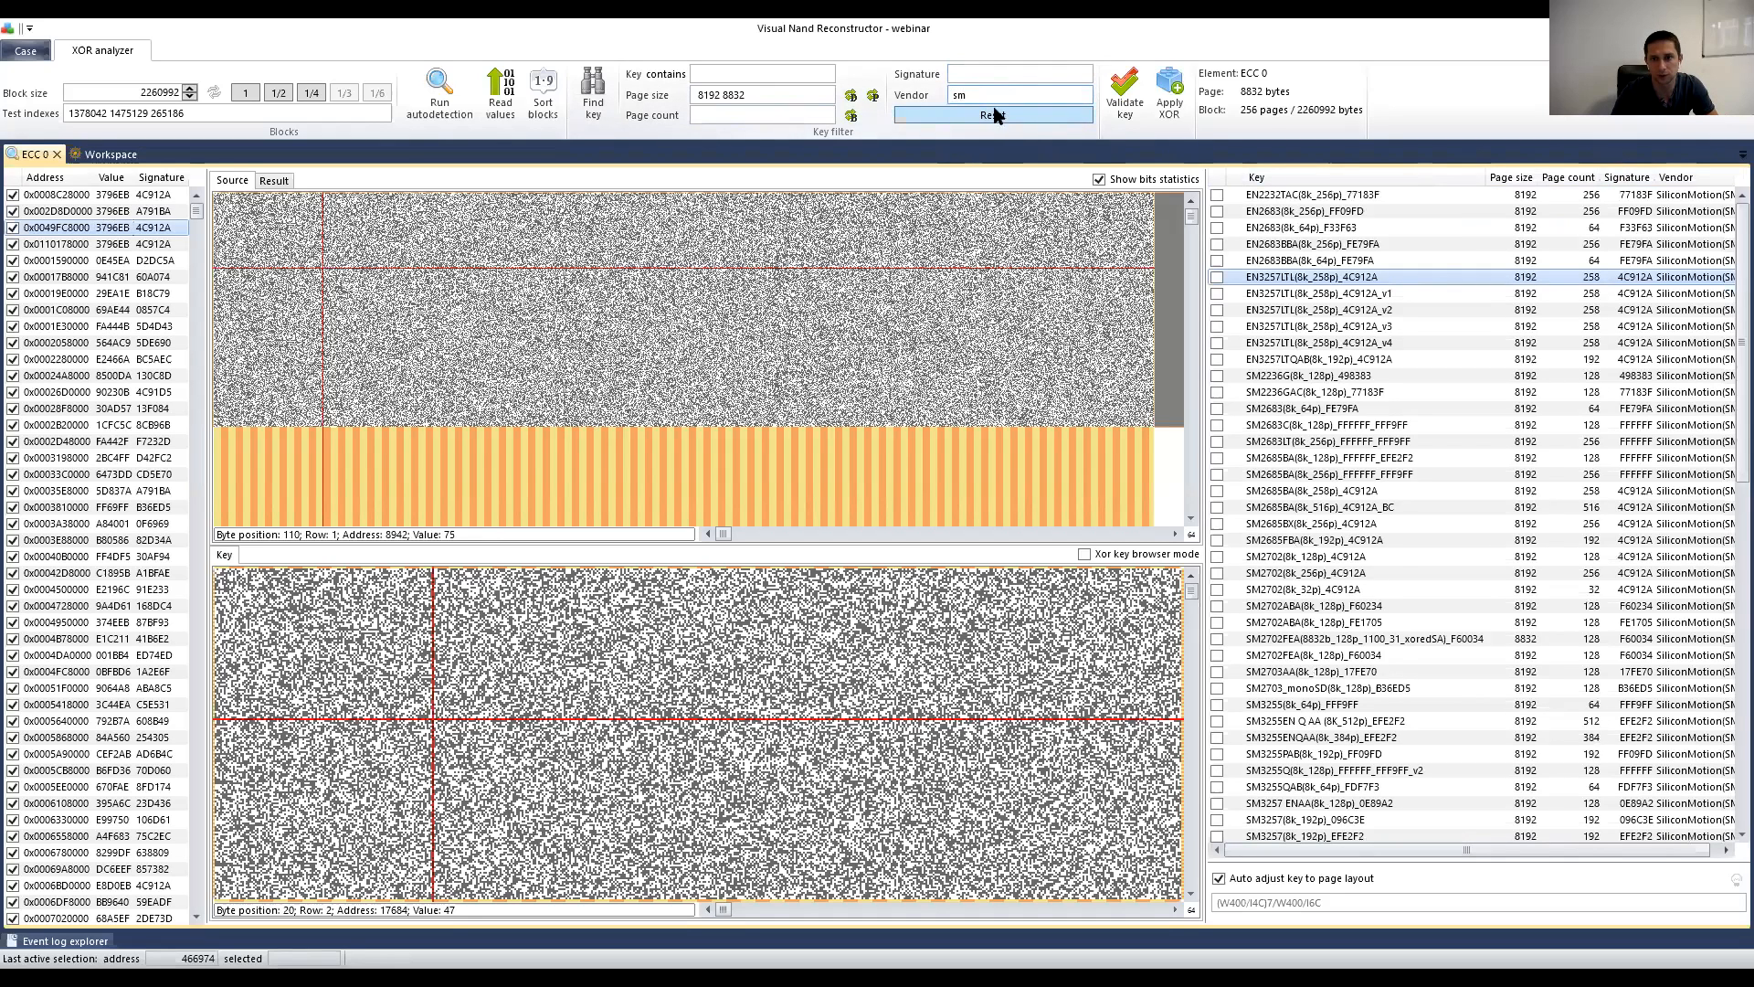
# Step: Sort the SiliconMotion key list by signature and scroll through it
pyautogui.click(1629, 178)
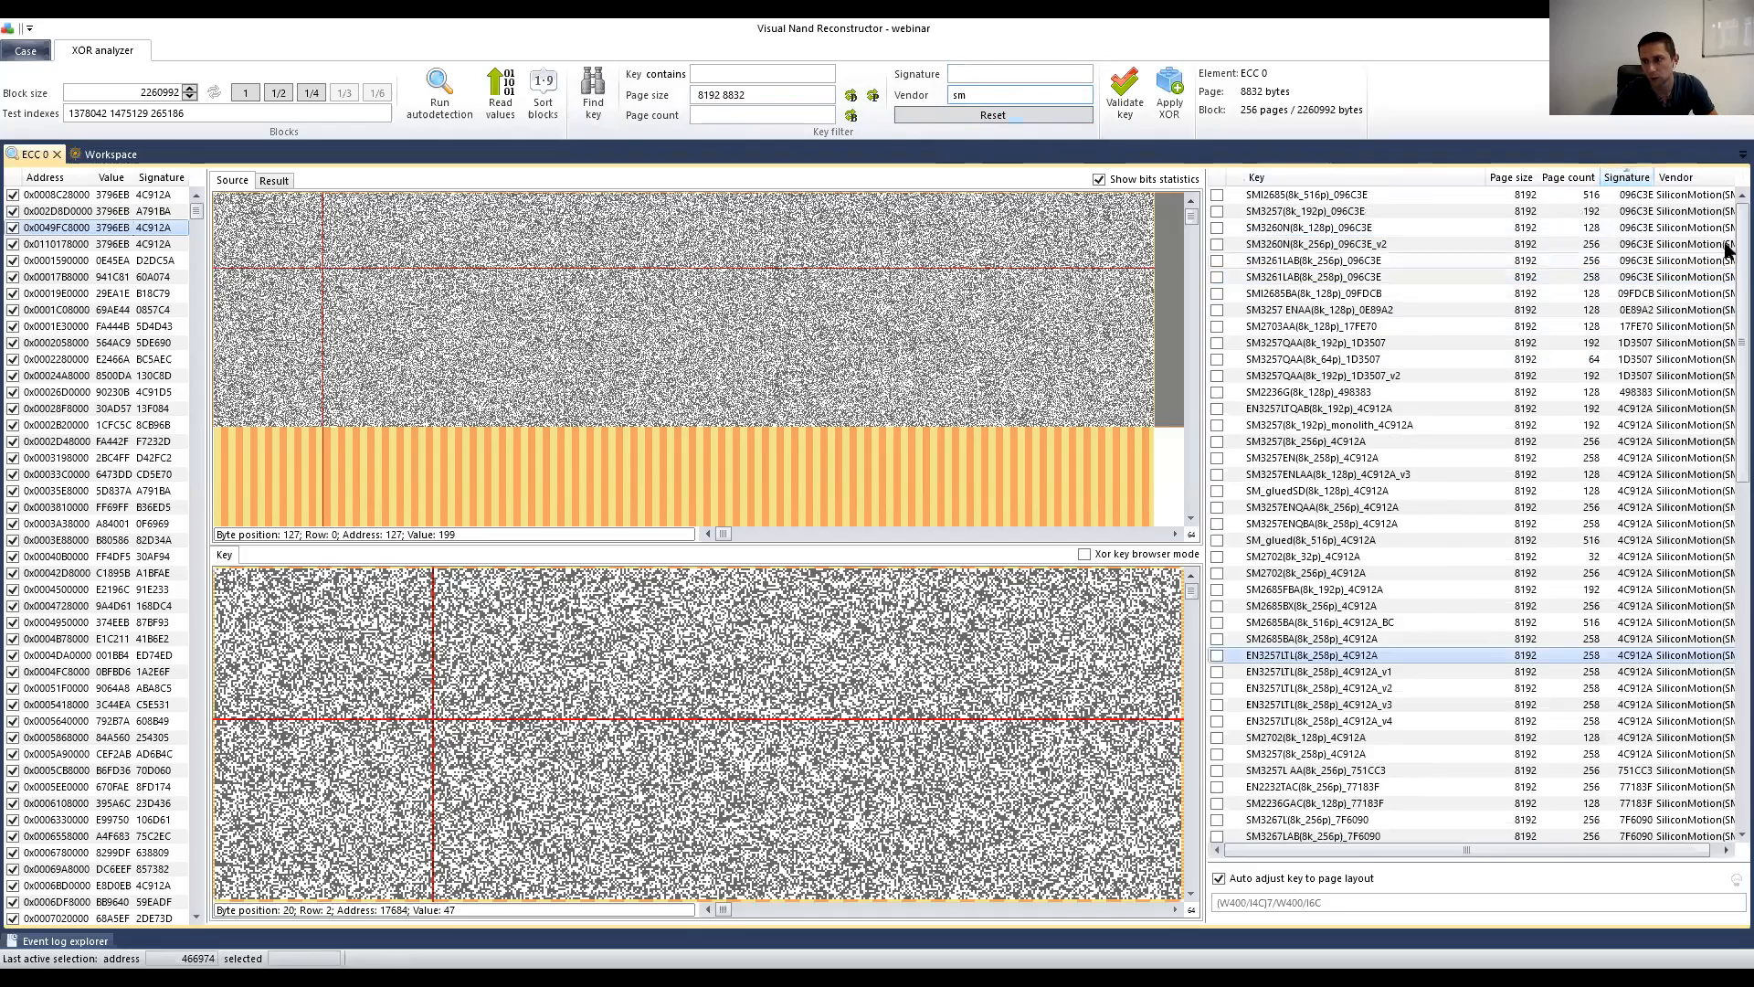
pyautogui.scroll(-12, 1726, 280)
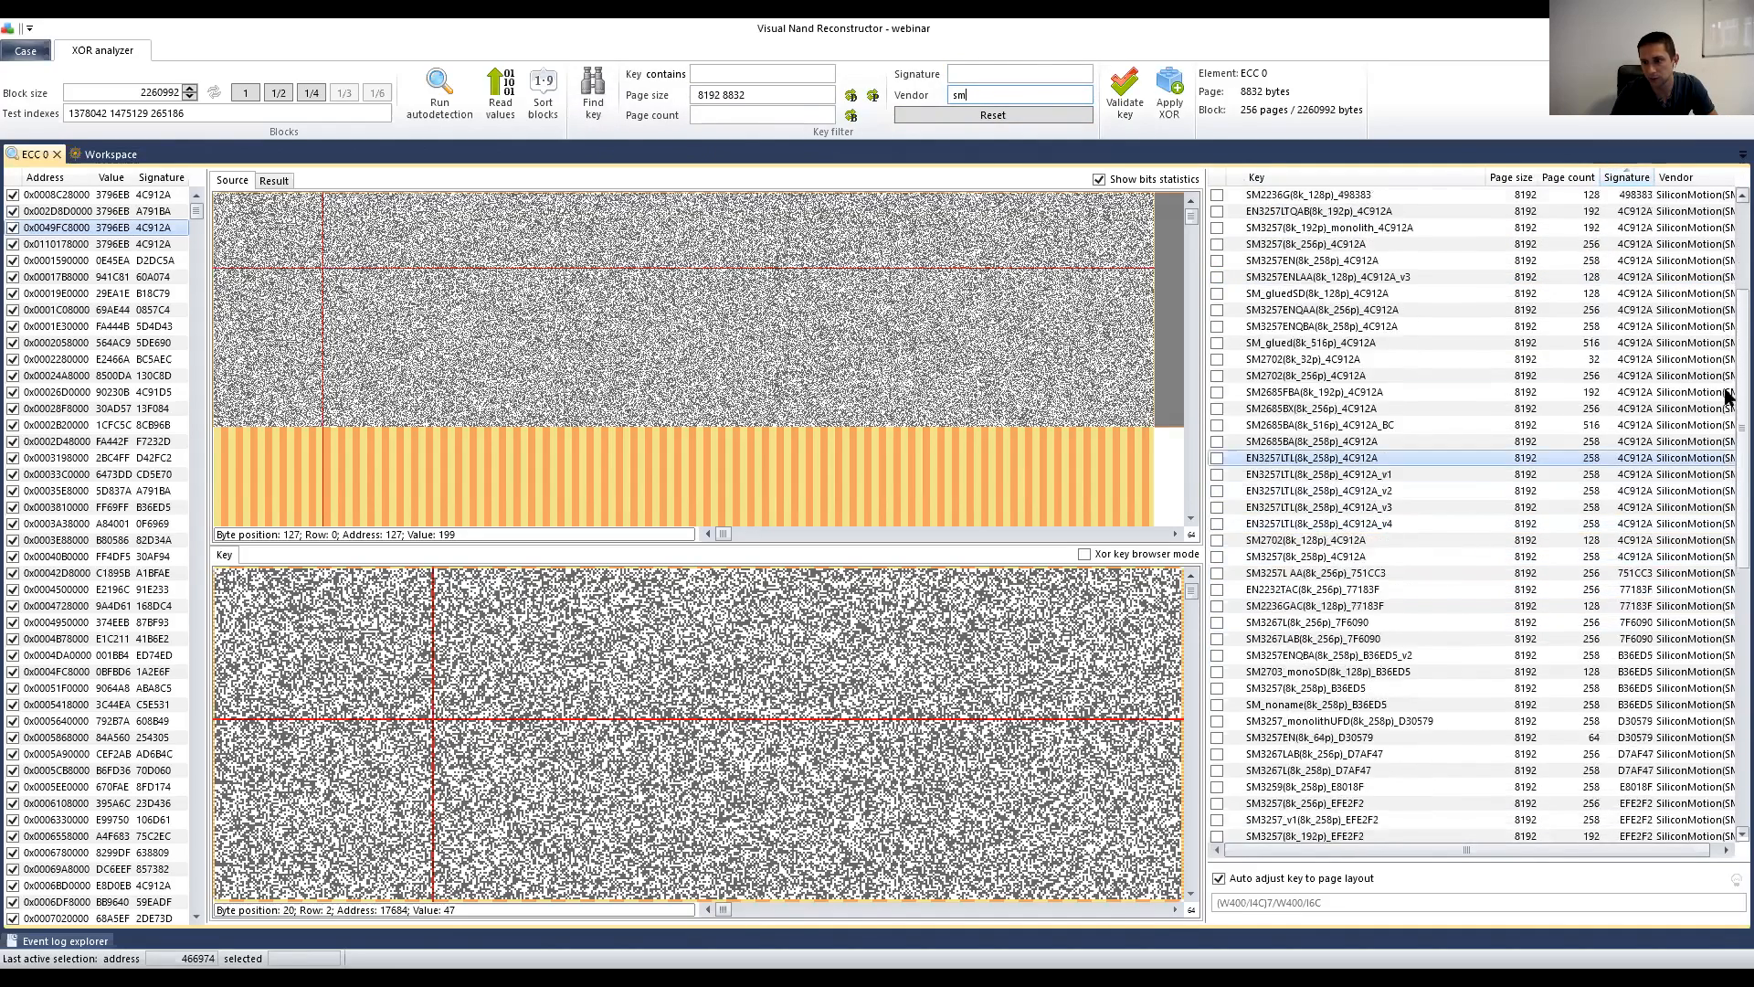
pyautogui.scroll(-2, 1726, 539)
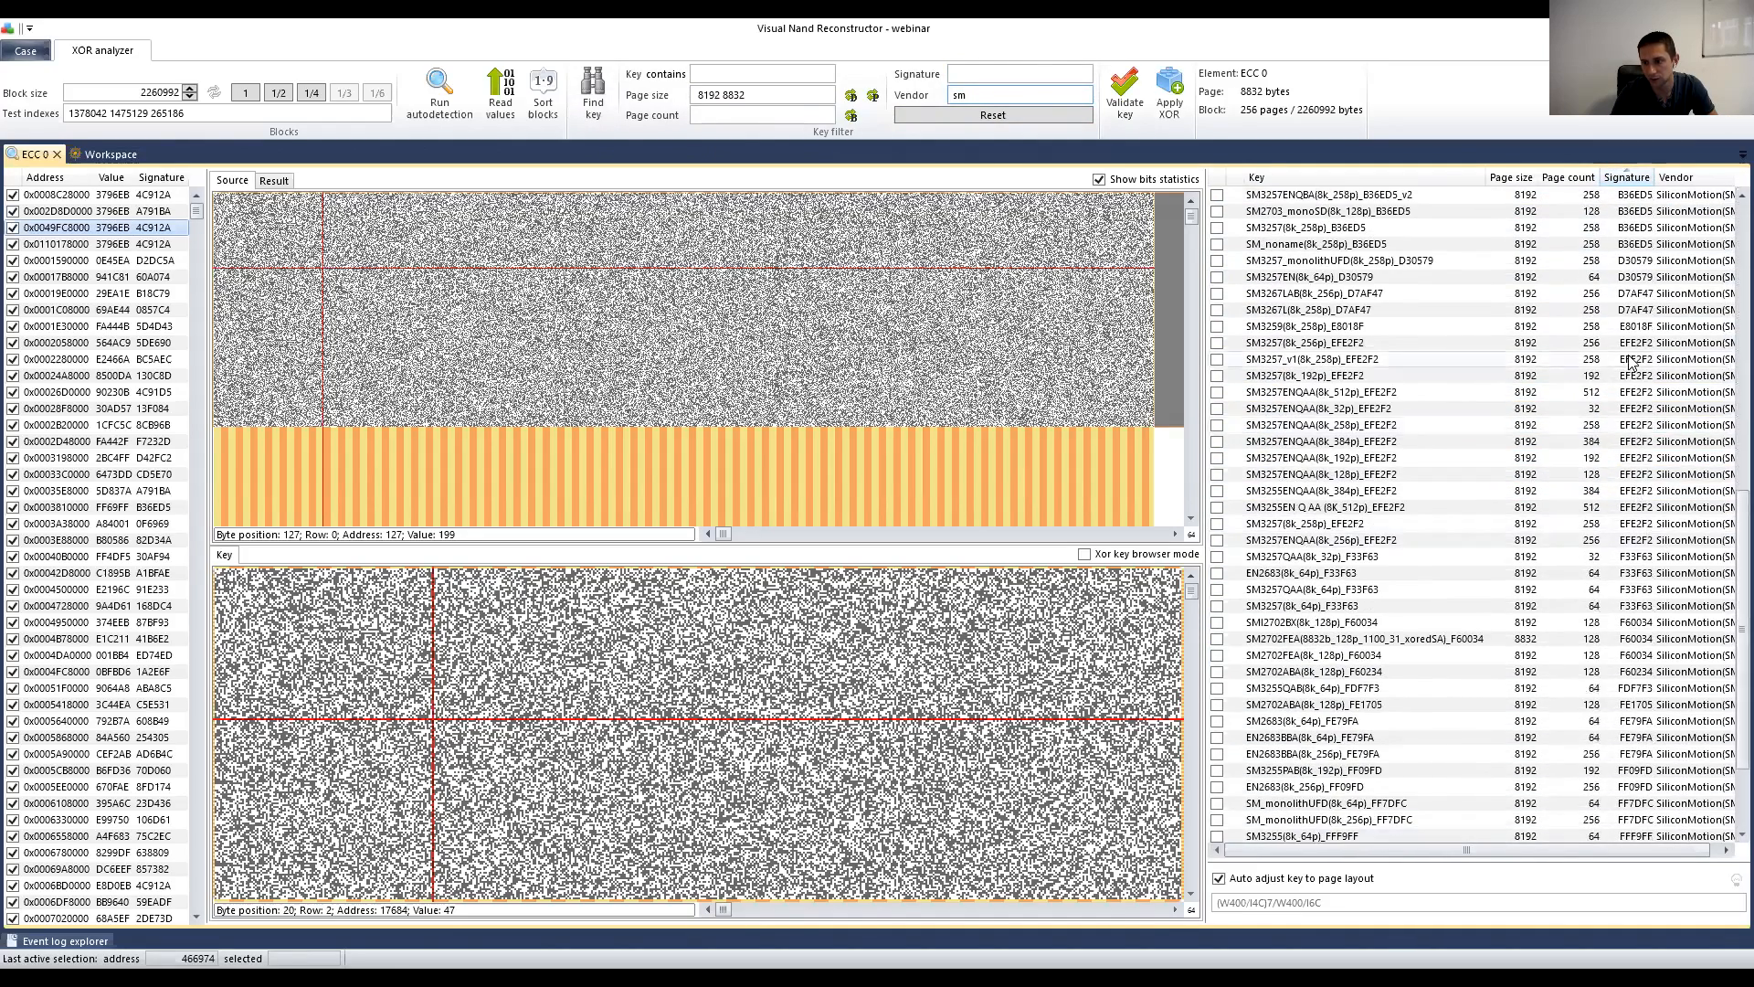
pyautogui.scroll(-2, 1728, 548)
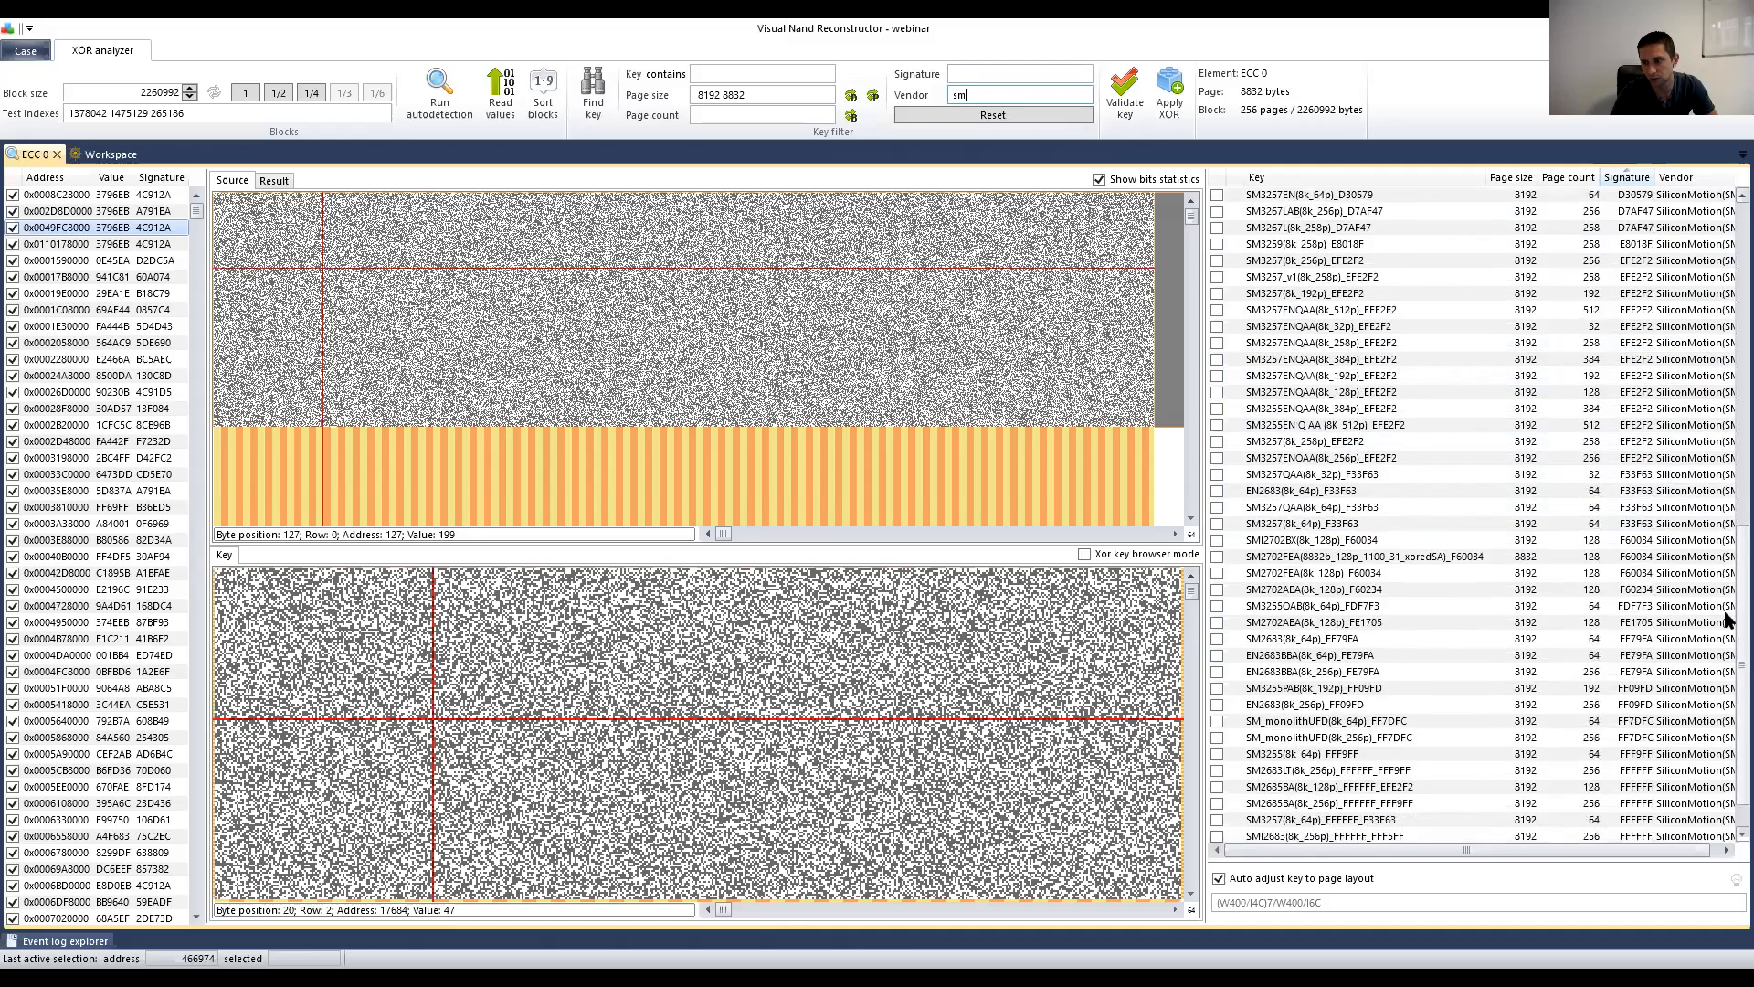
pyautogui.scroll(11, 1727, 561)
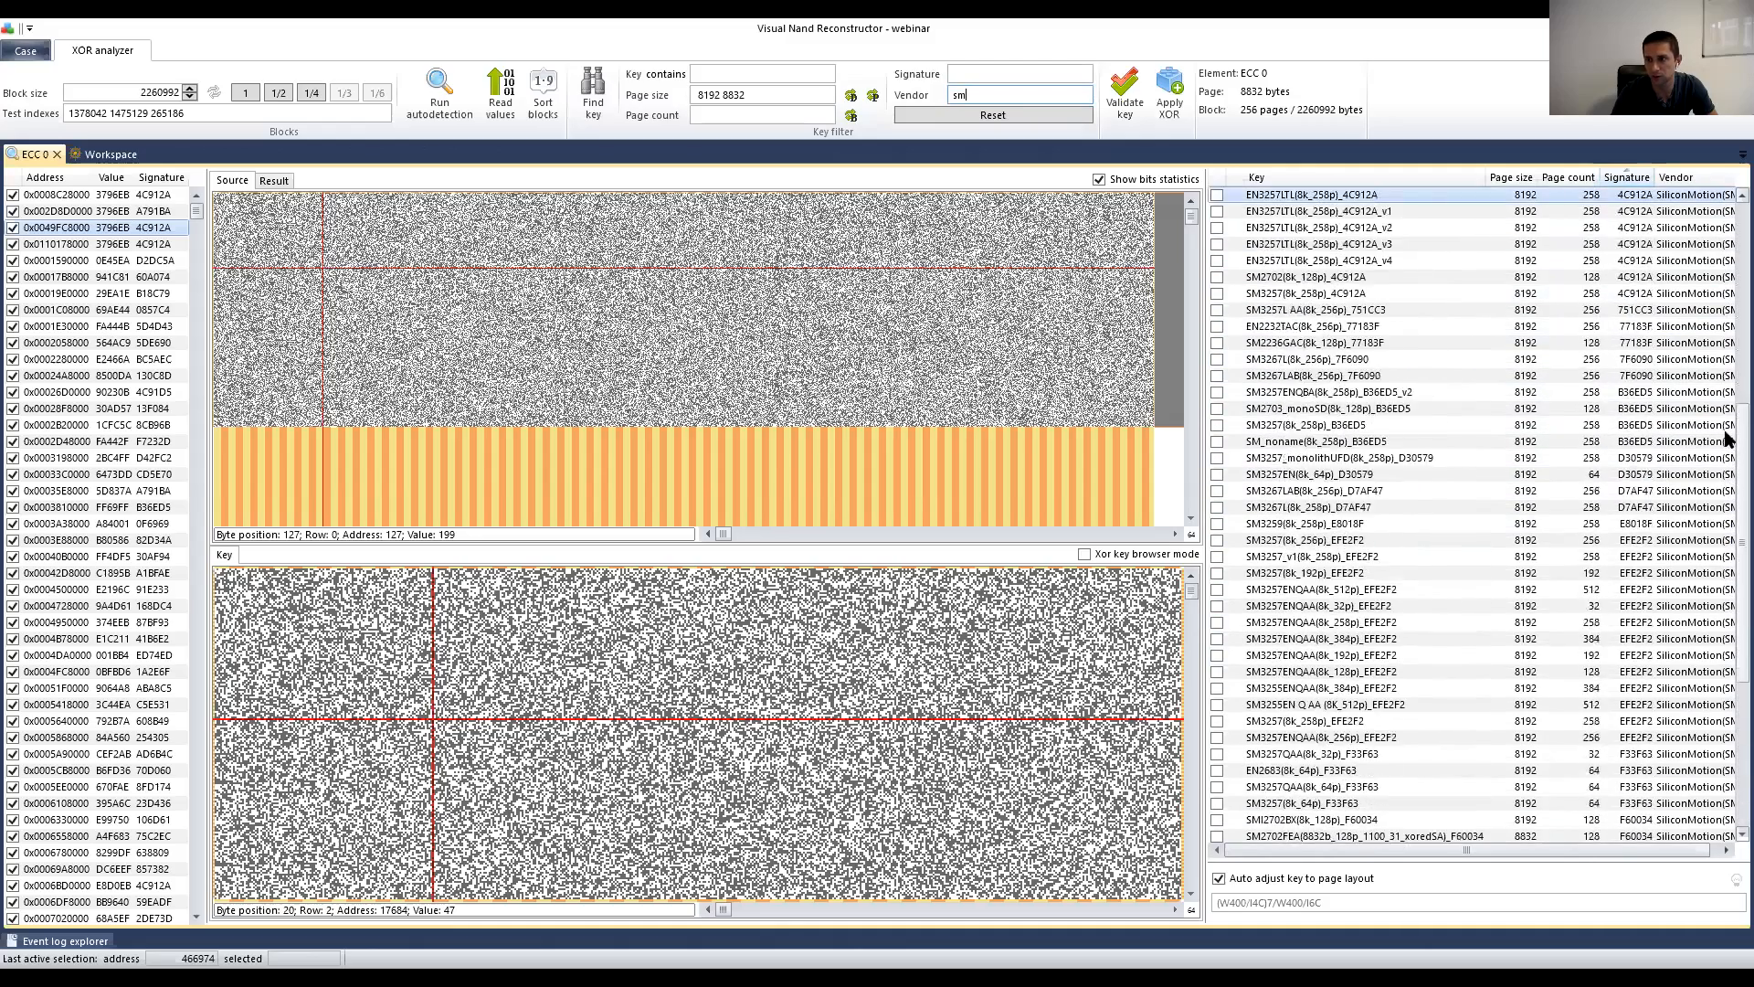
pyautogui.scroll(4, 1728, 344)
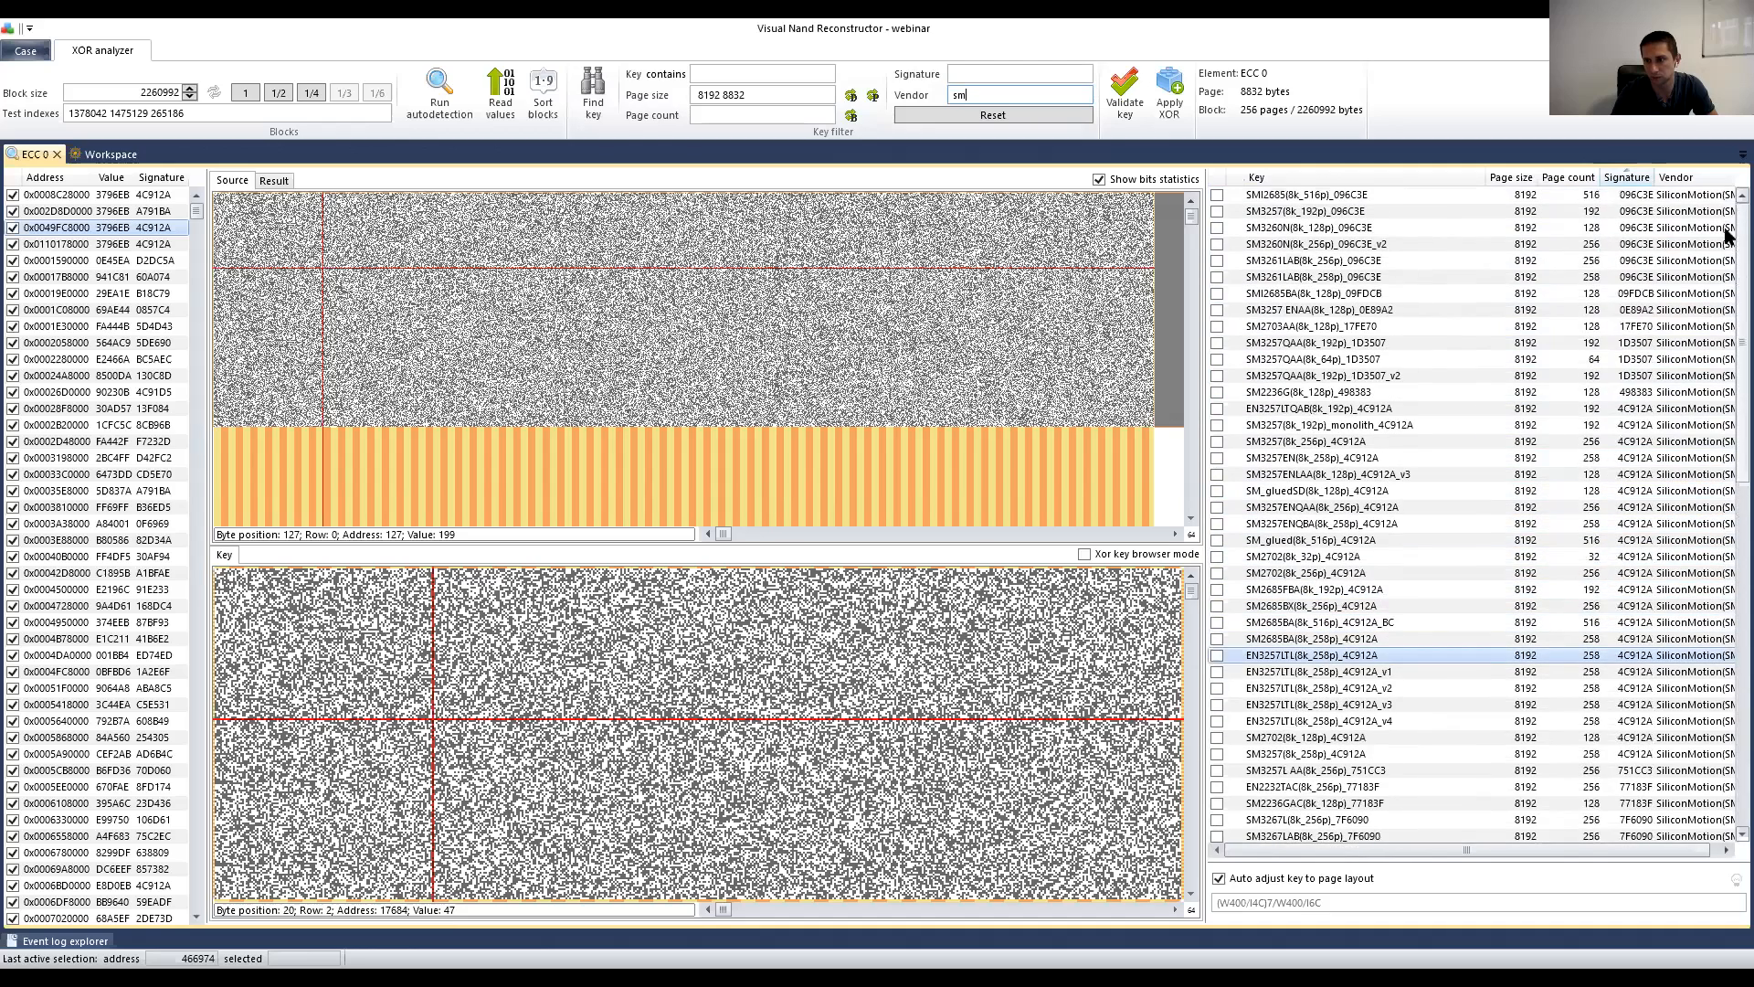
pyautogui.moveTo(1724, 271); pyautogui.dragTo(1724, 214)
pyautogui.scroll(-2, 1727, 422)
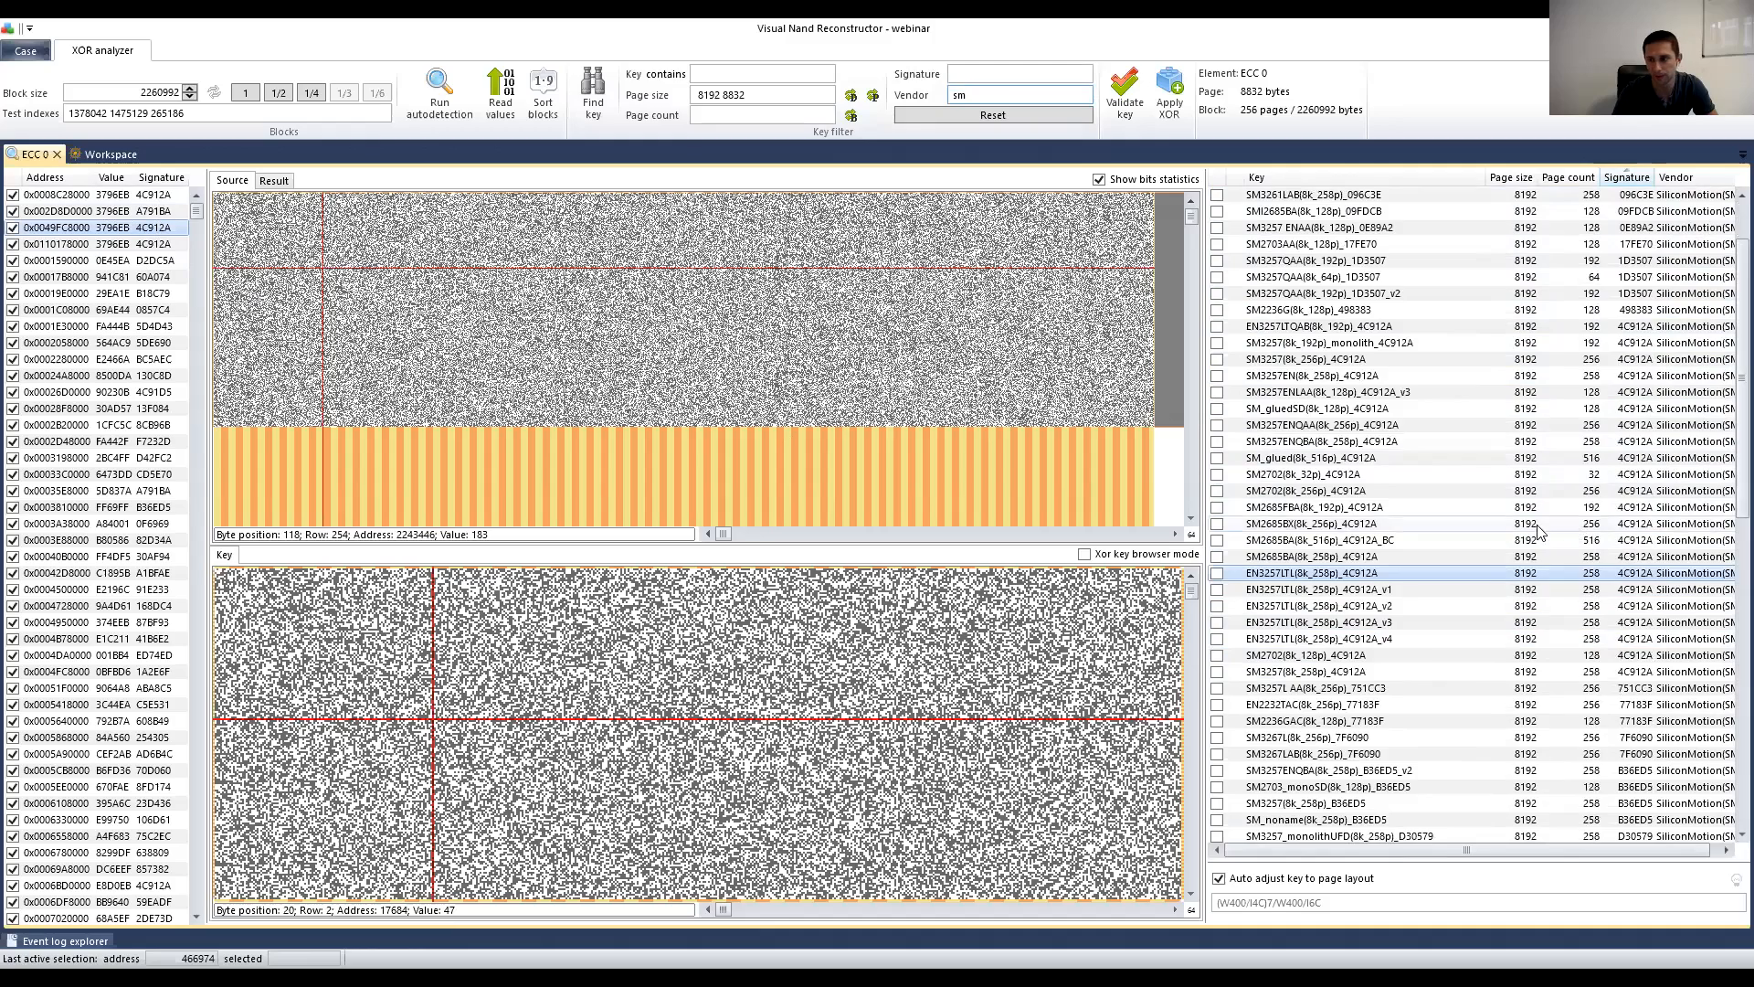
pyautogui.scroll(2, 1541, 525)
pyautogui.click(1633, 214)
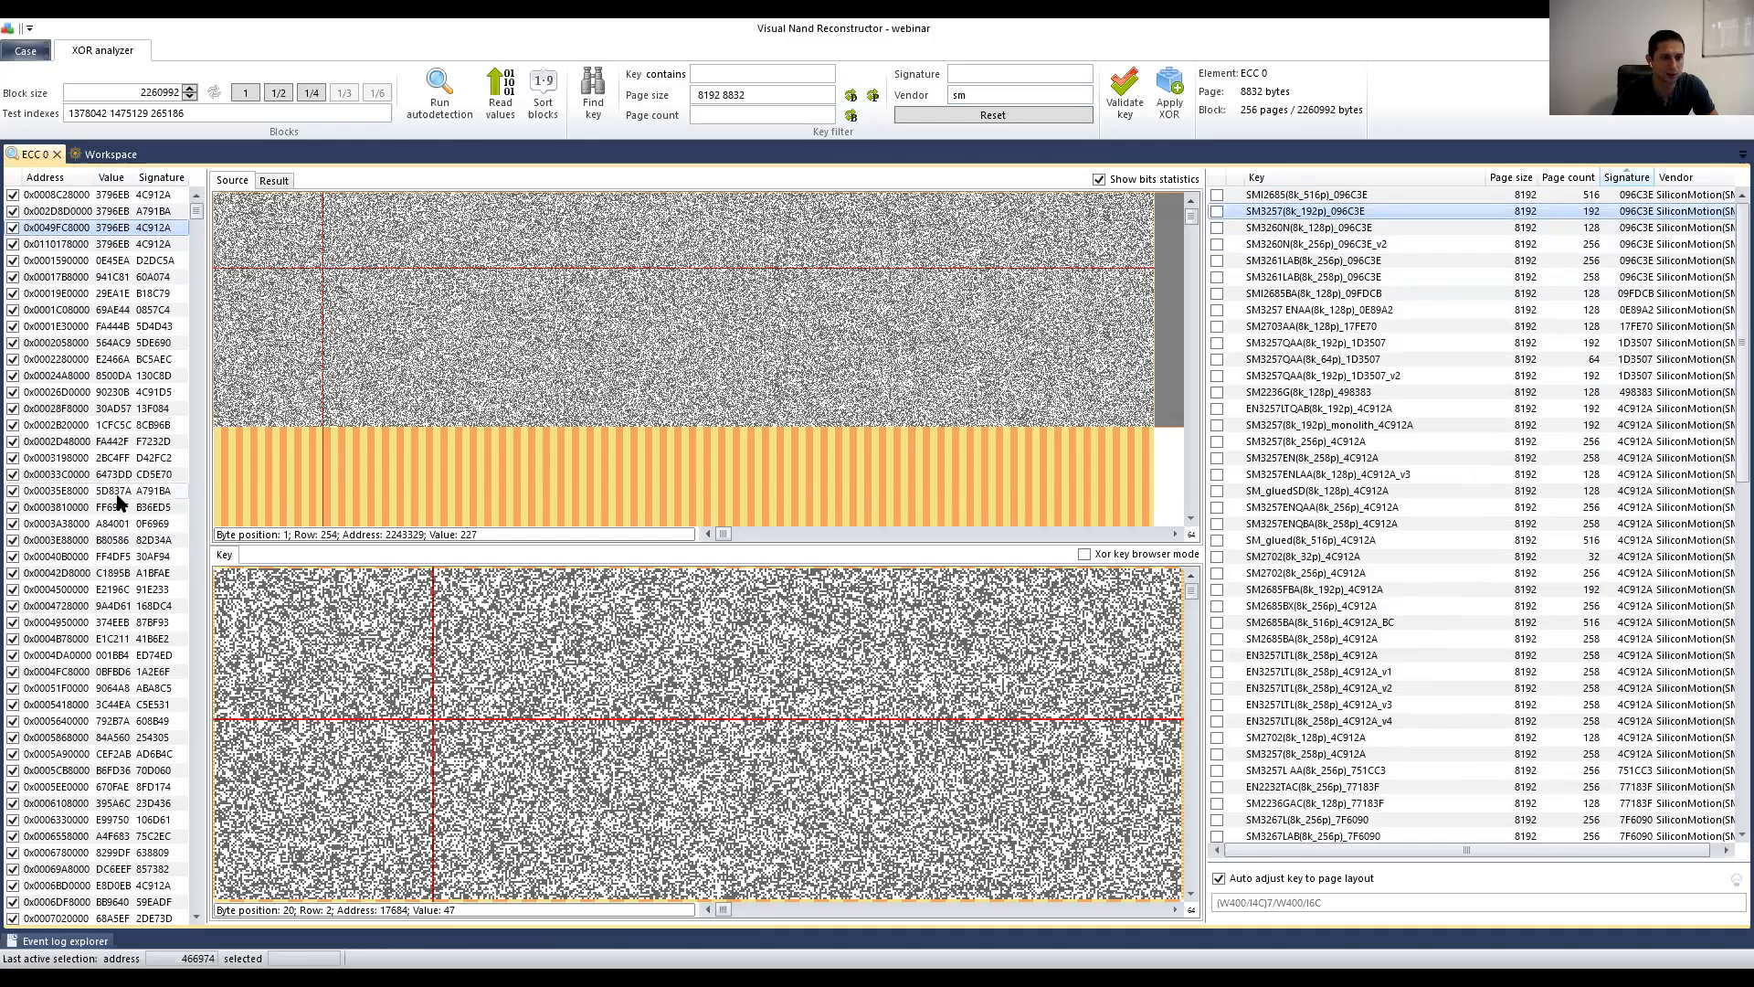
pyautogui.scroll(-3, 110, 484)
pyautogui.scroll(3, 117, 502)
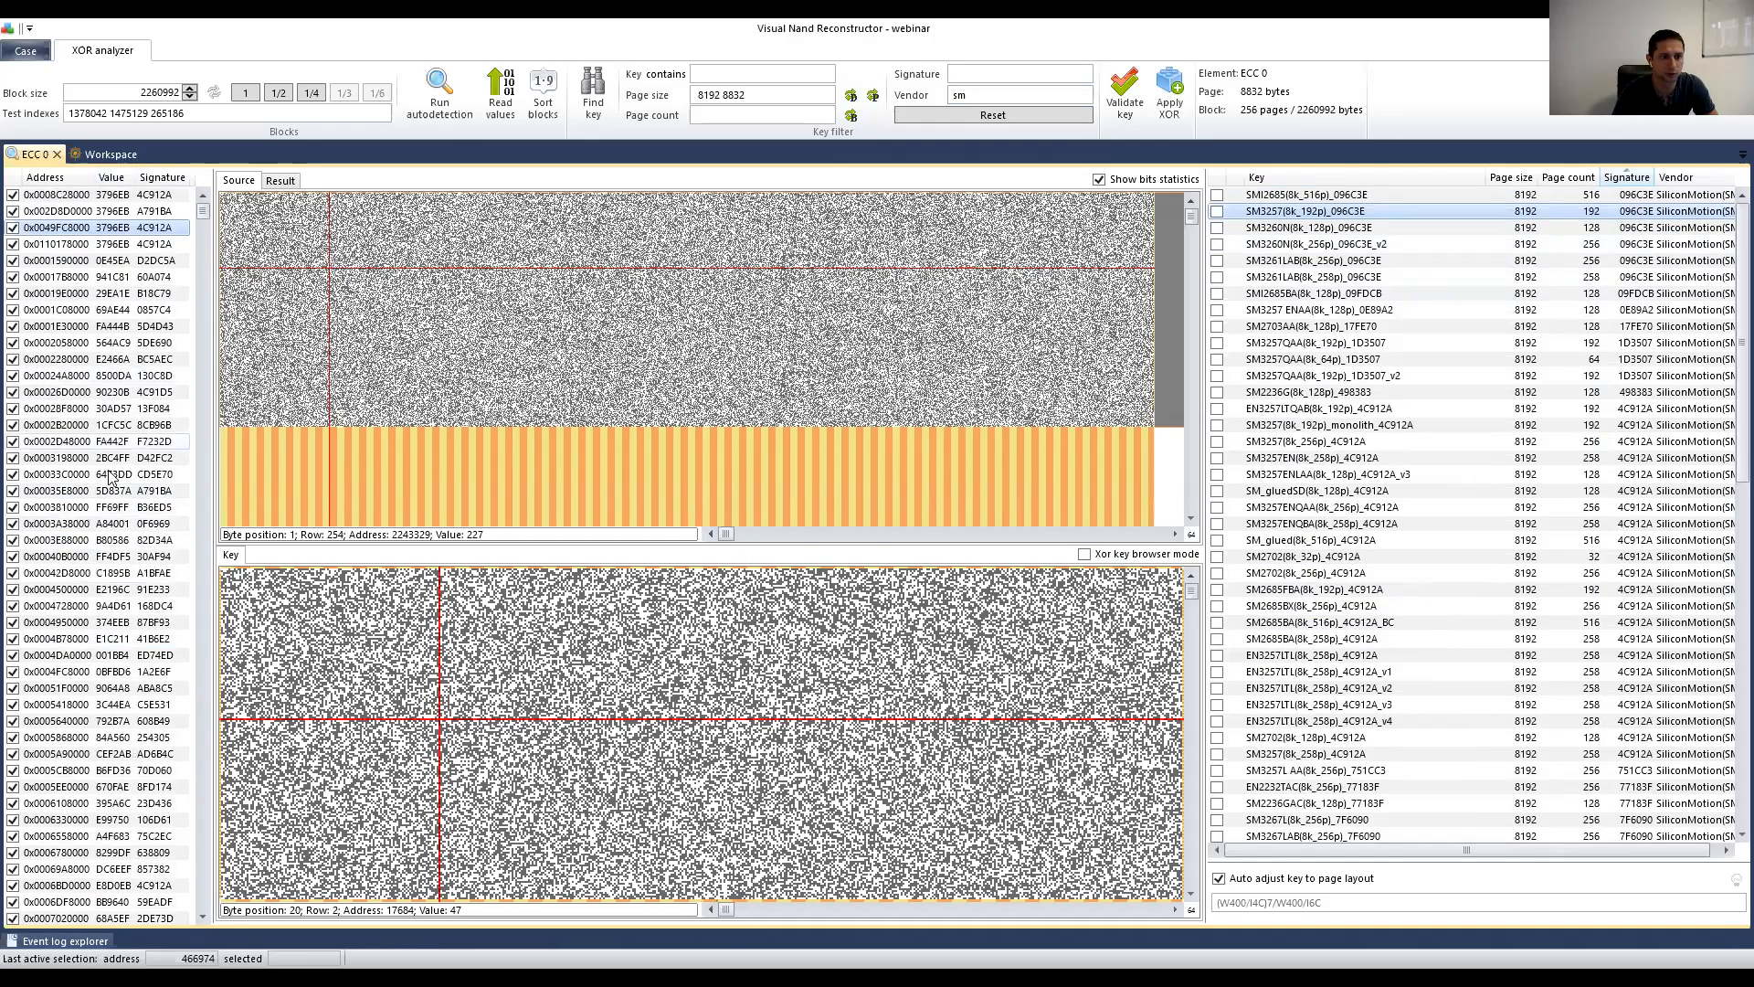
pyautogui.click(116, 508)
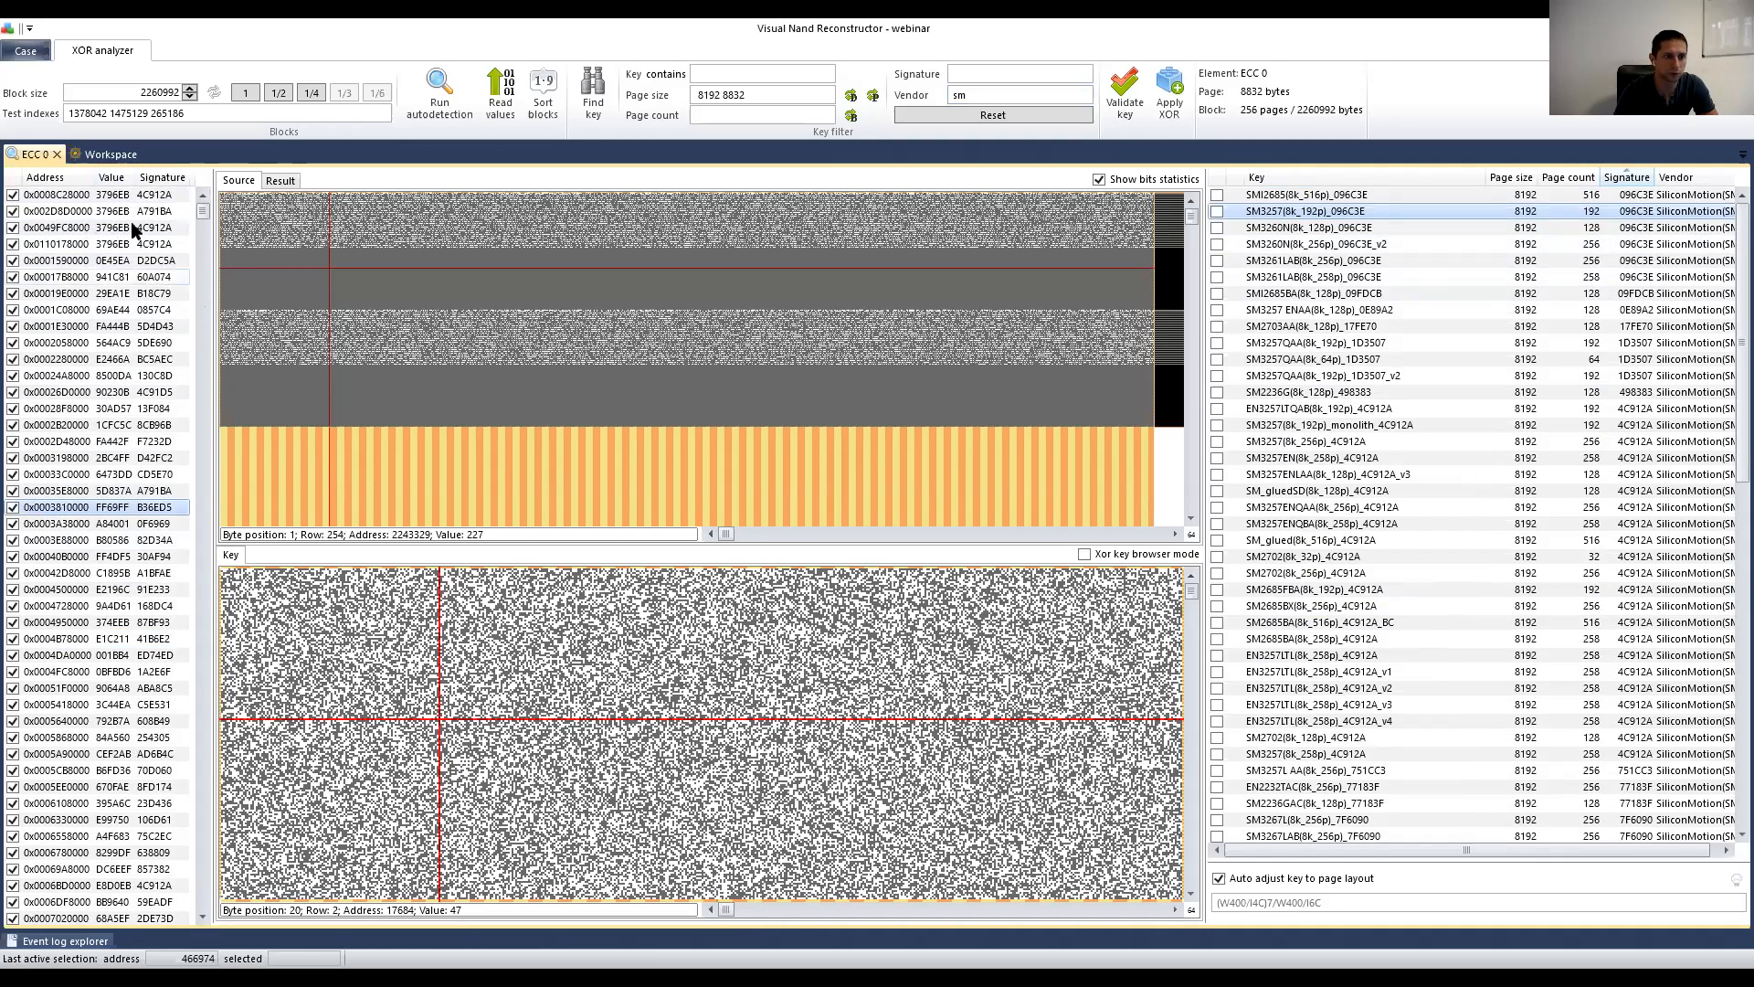
pyautogui.scroll(-5, 110, 628)
pyautogui.scroll(5, 110, 621)
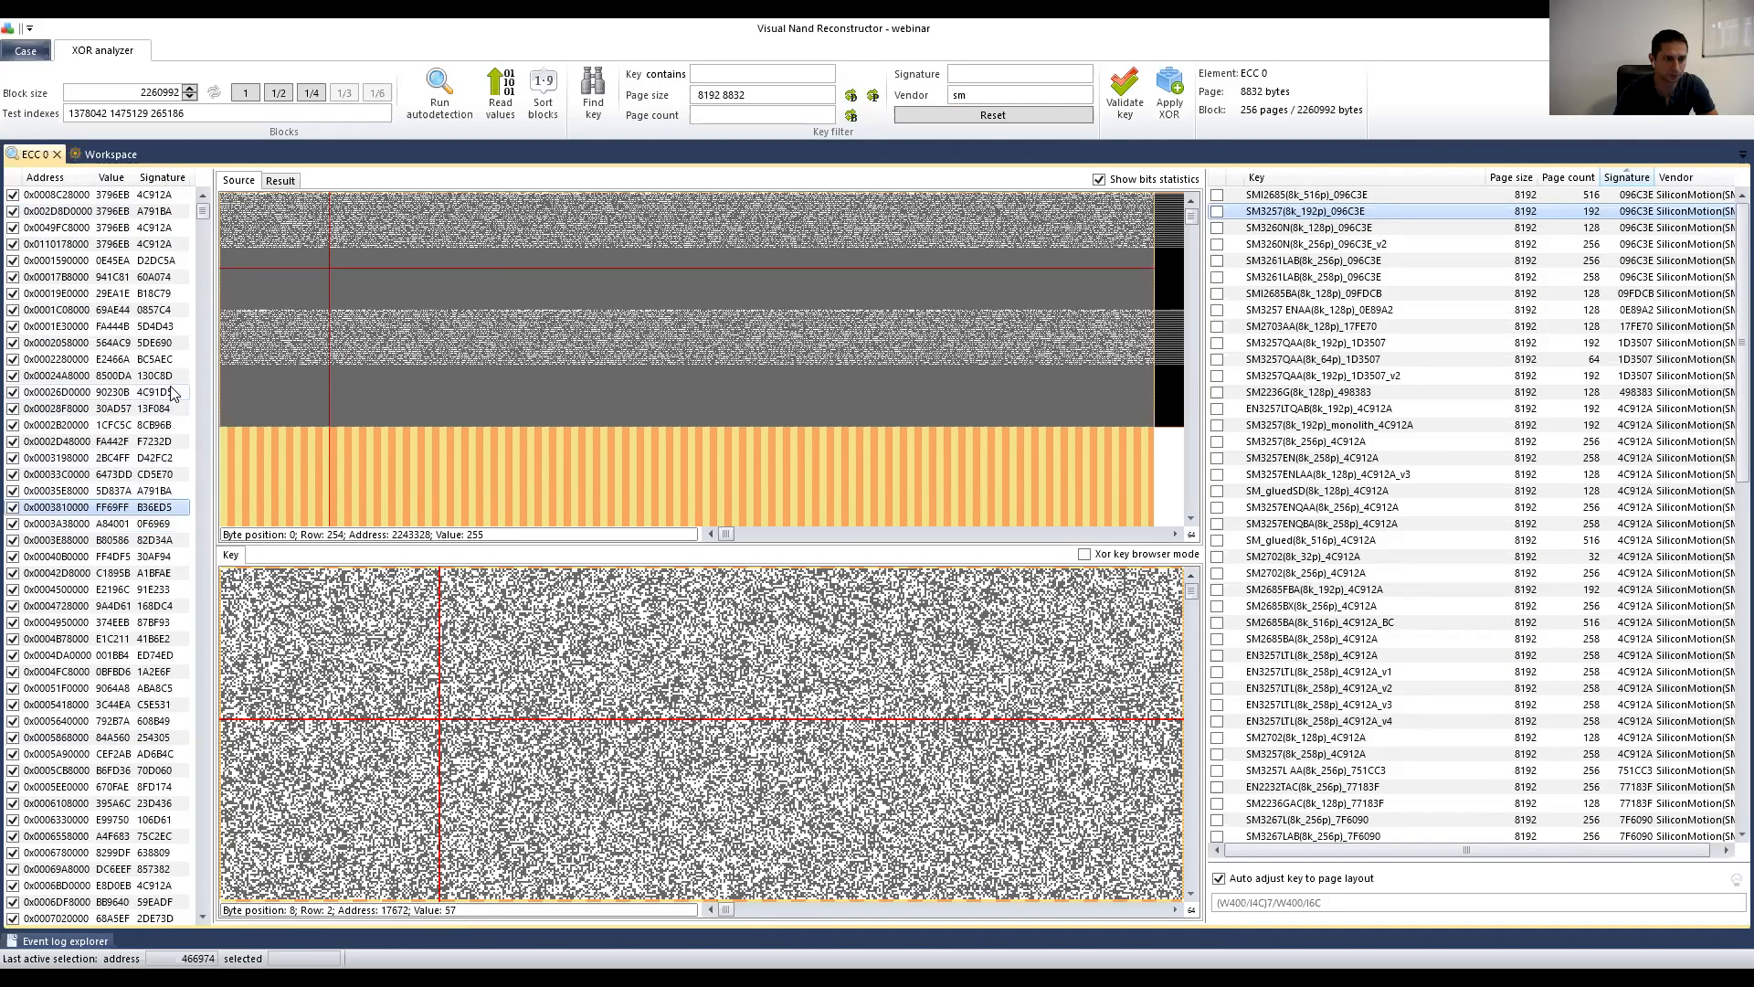
pyautogui.scroll(-5, 171, 393)
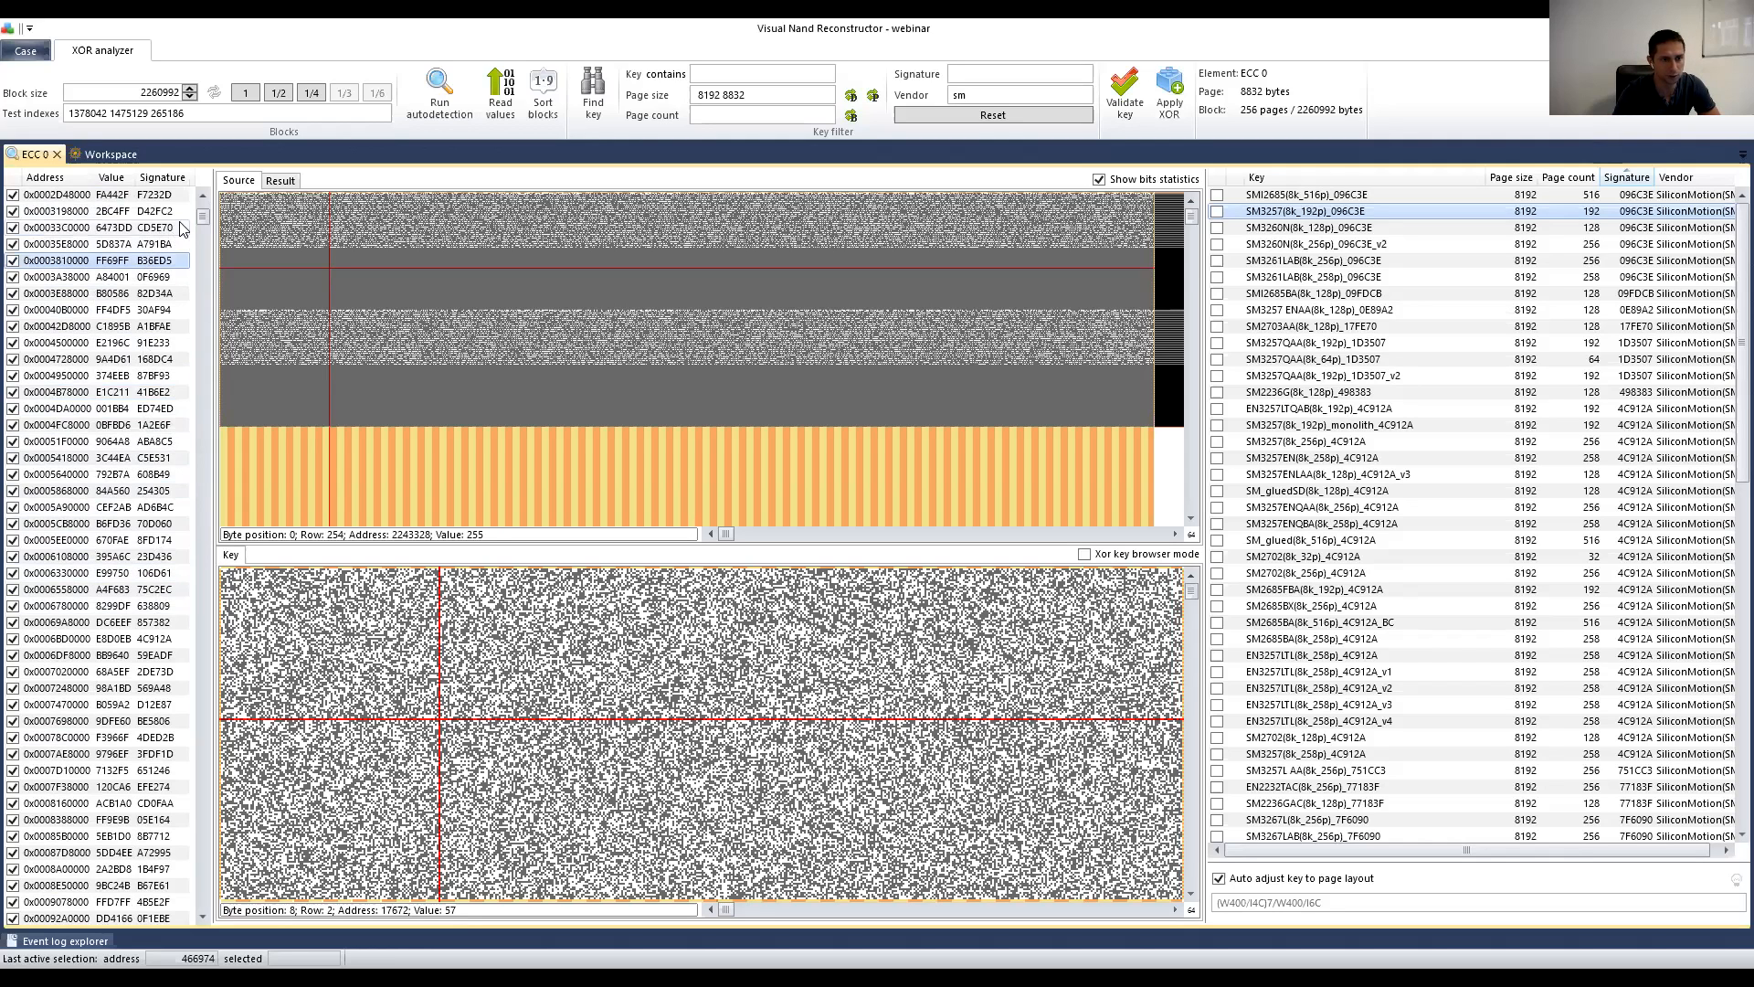
pyautogui.scroll(5, 205, 222)
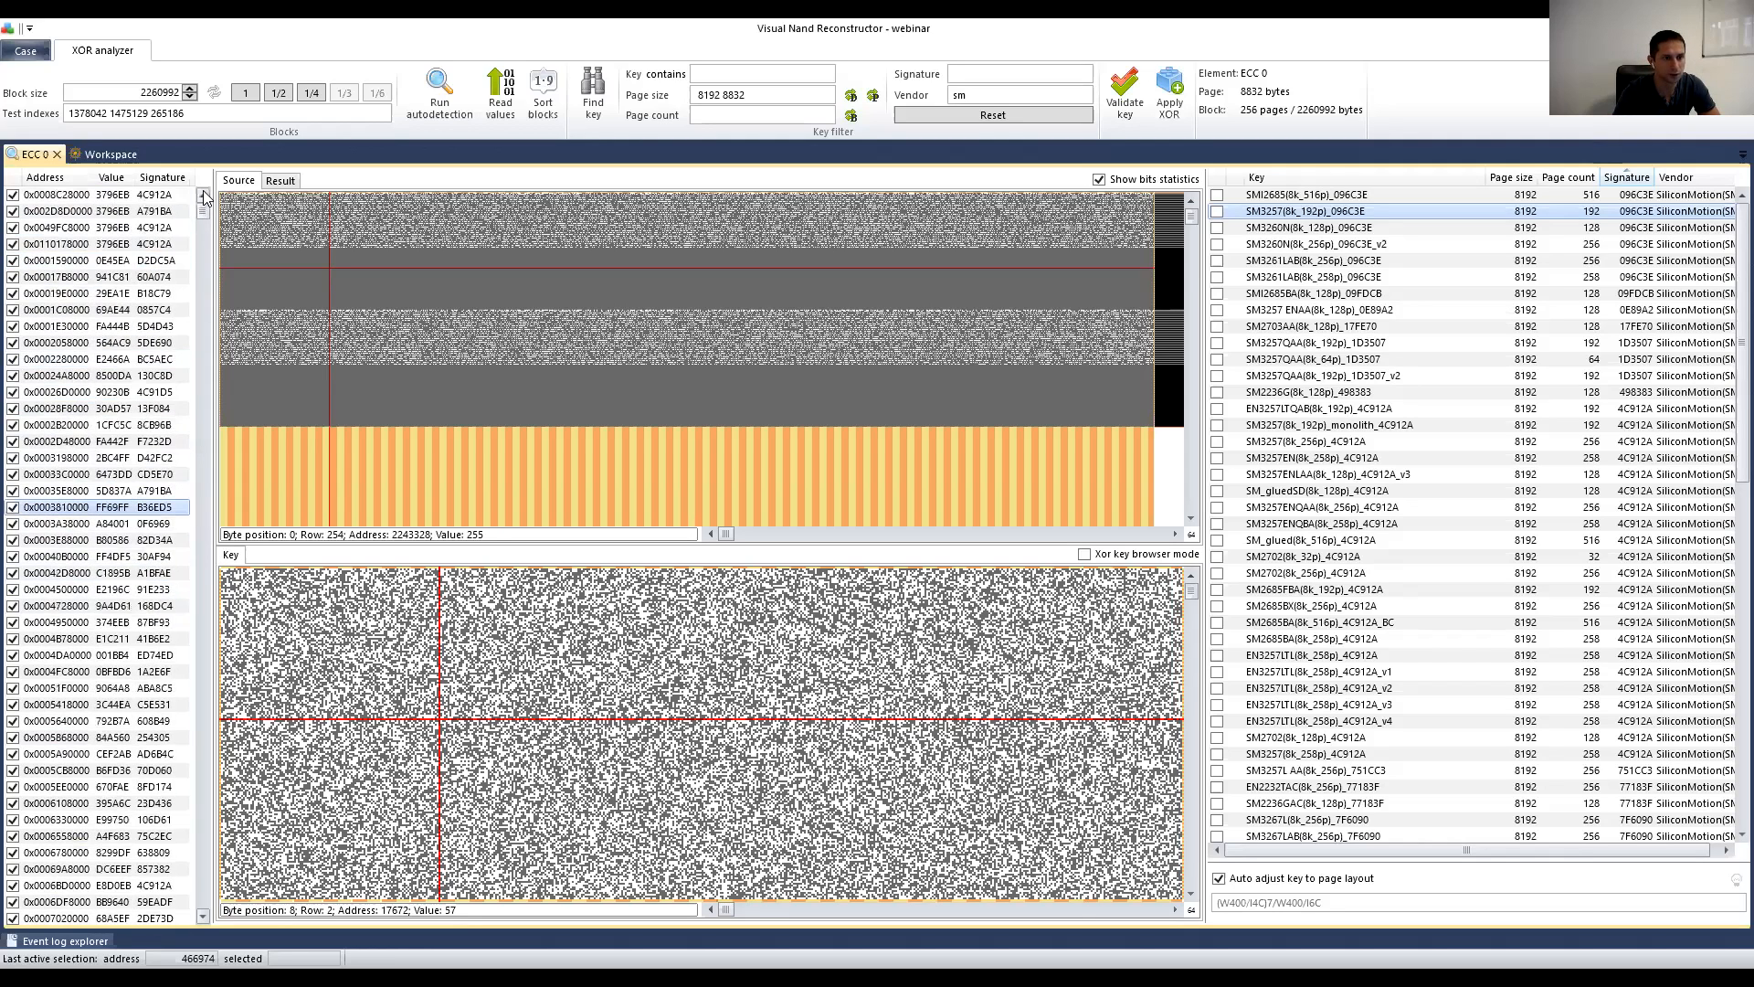
pyautogui.click(144, 198)
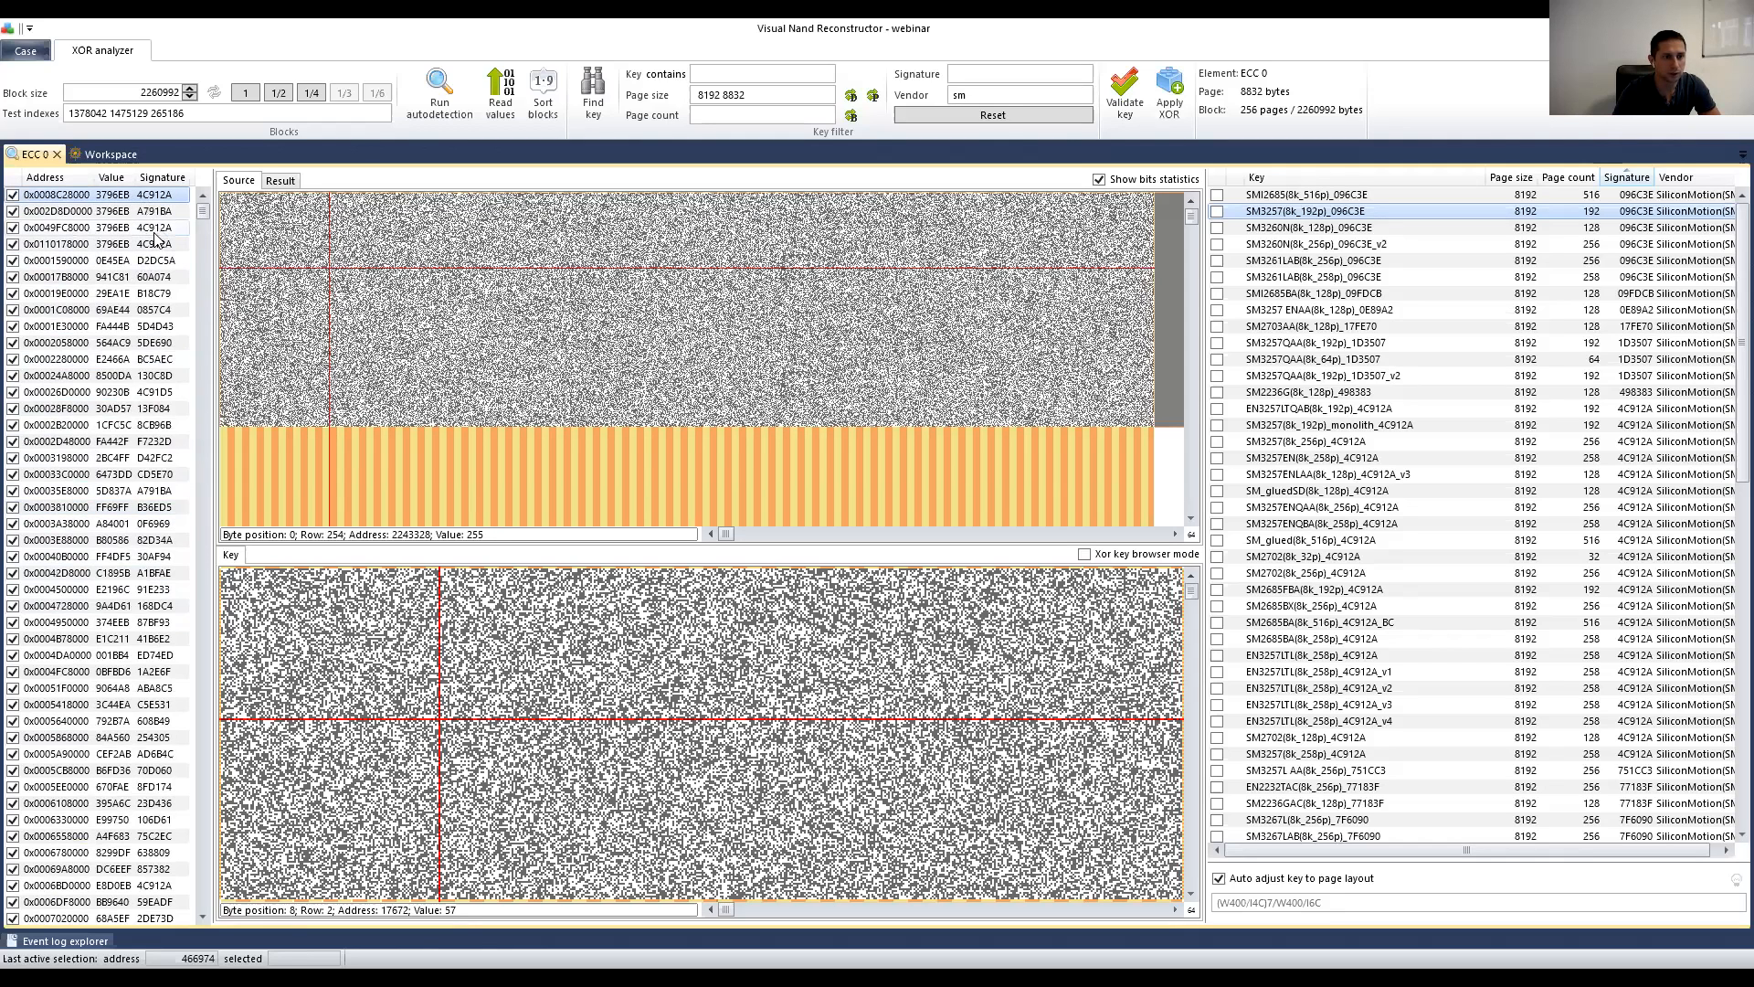
pyautogui.click(153, 241)
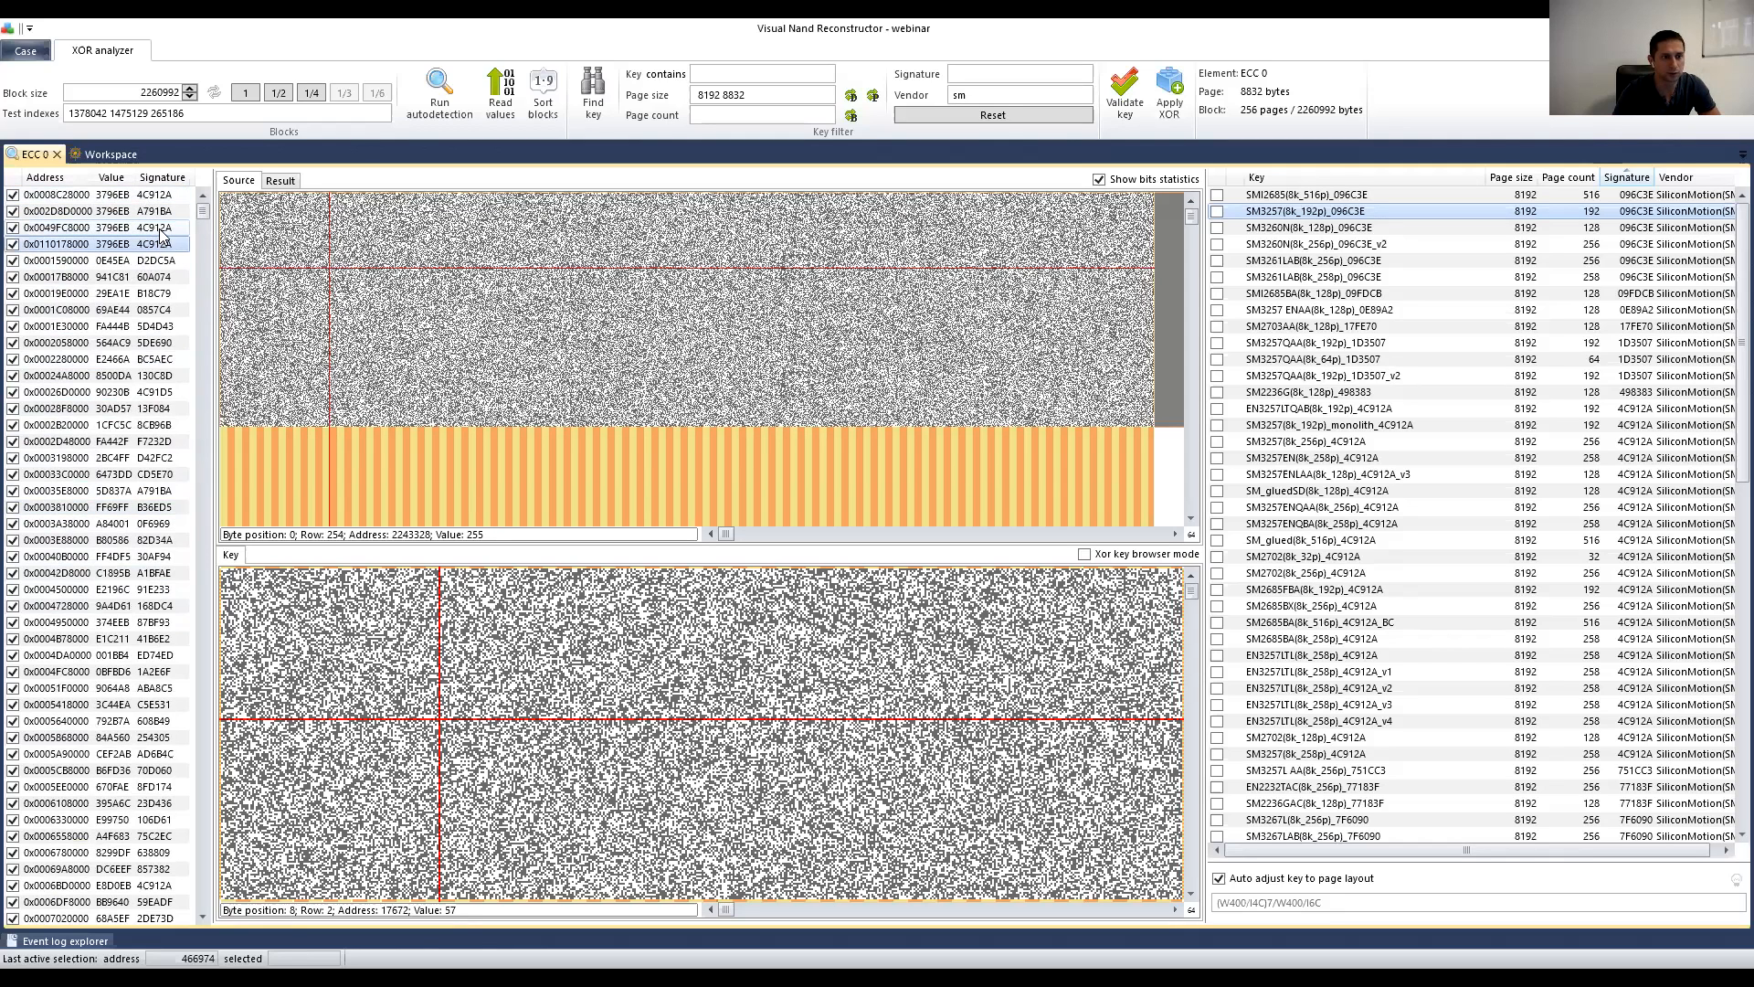
pyautogui.click(161, 228)
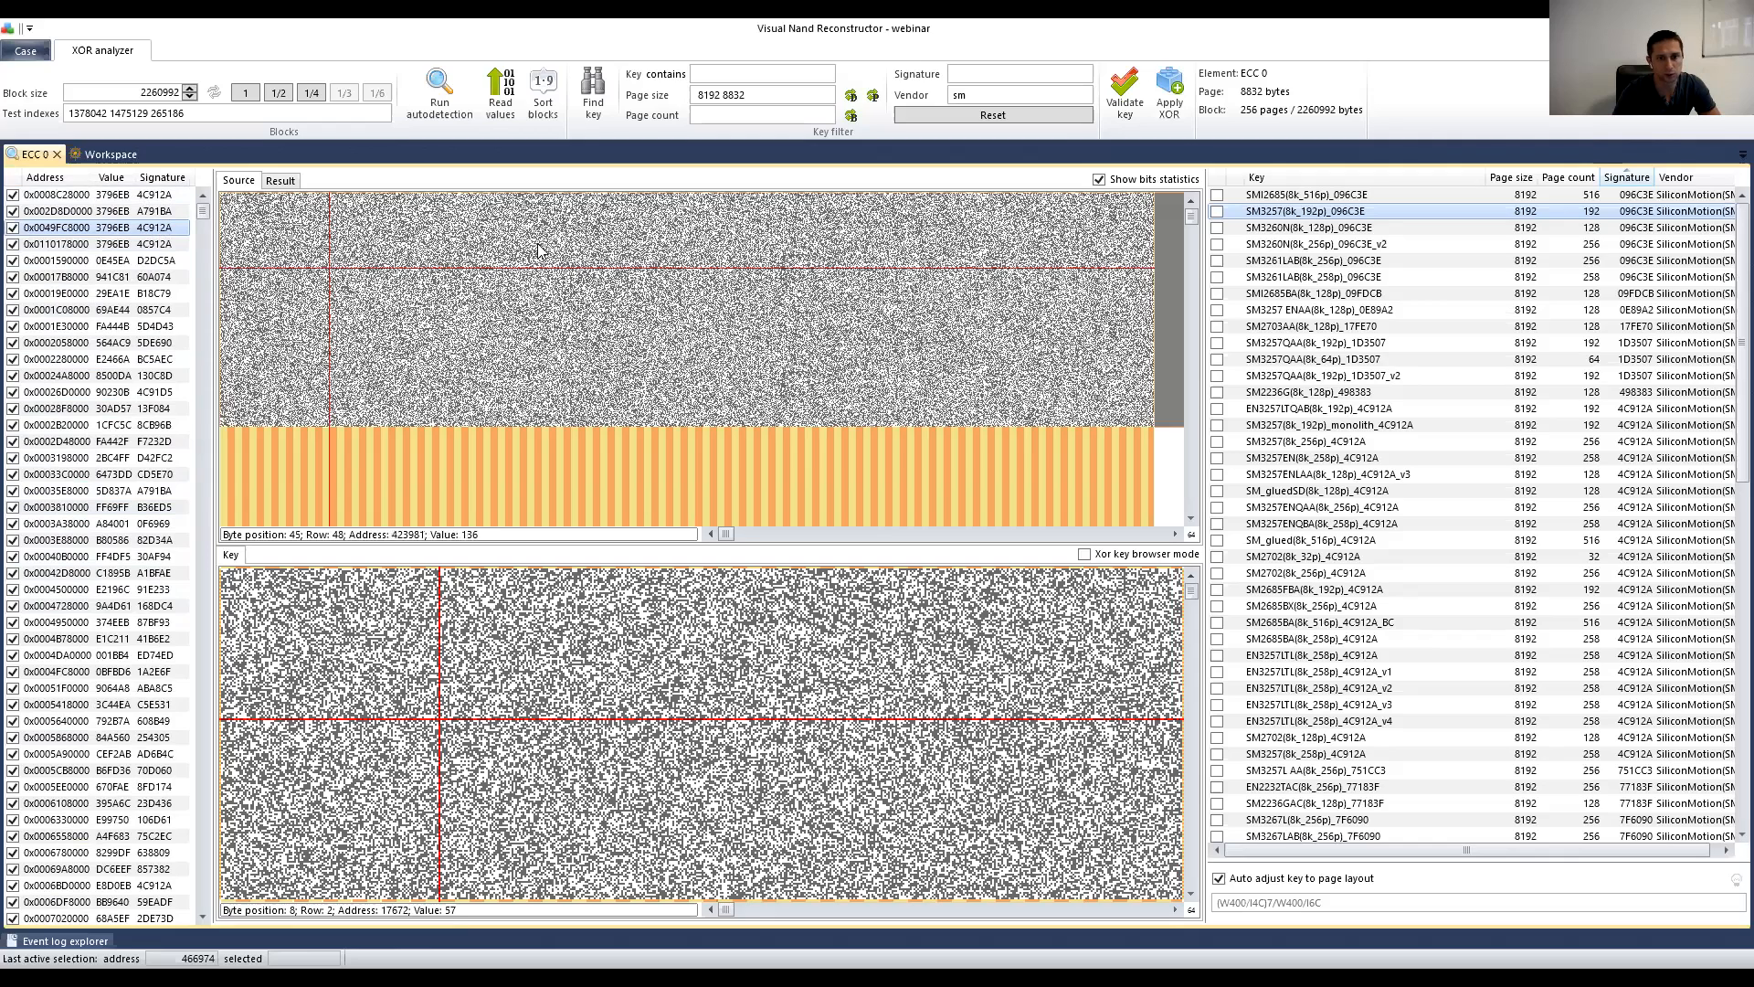
pyautogui.click(151, 195)
pyautogui.click(155, 231)
pyautogui.click(154, 244)
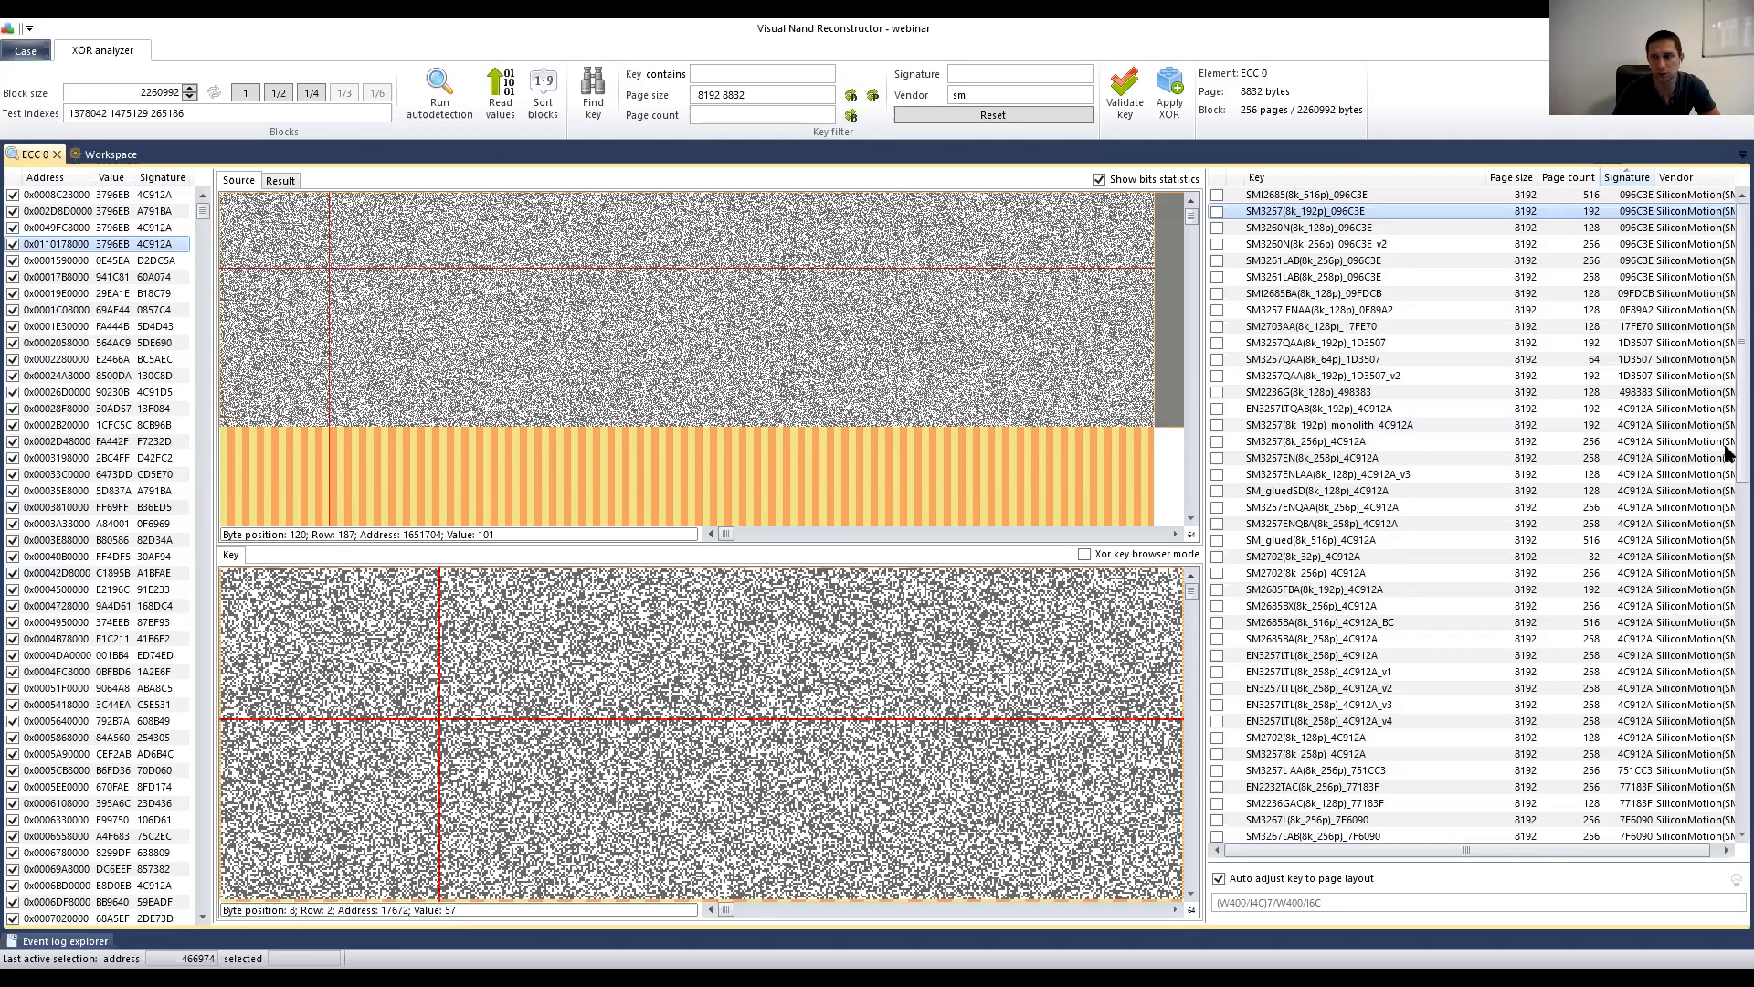
pyautogui.click(1632, 475)
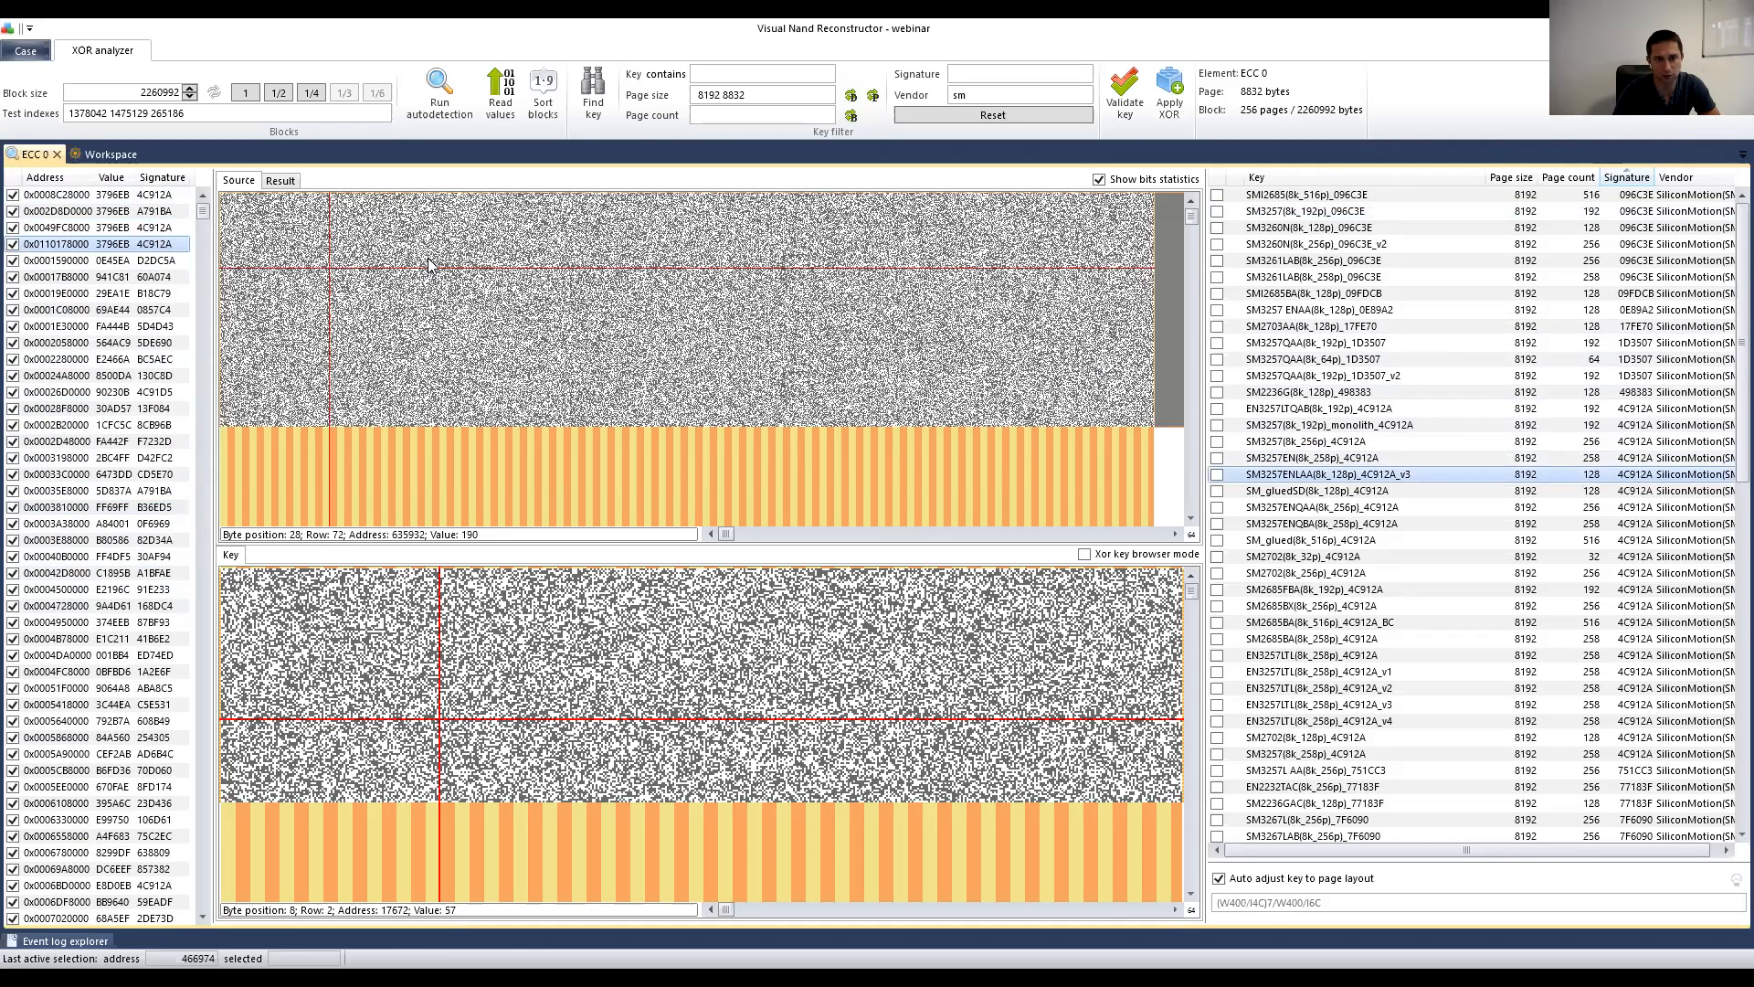
# Step: Load block 0x0049FC8000 as source and mark two byte positions in its bitmap
pyautogui.click(116, 196)
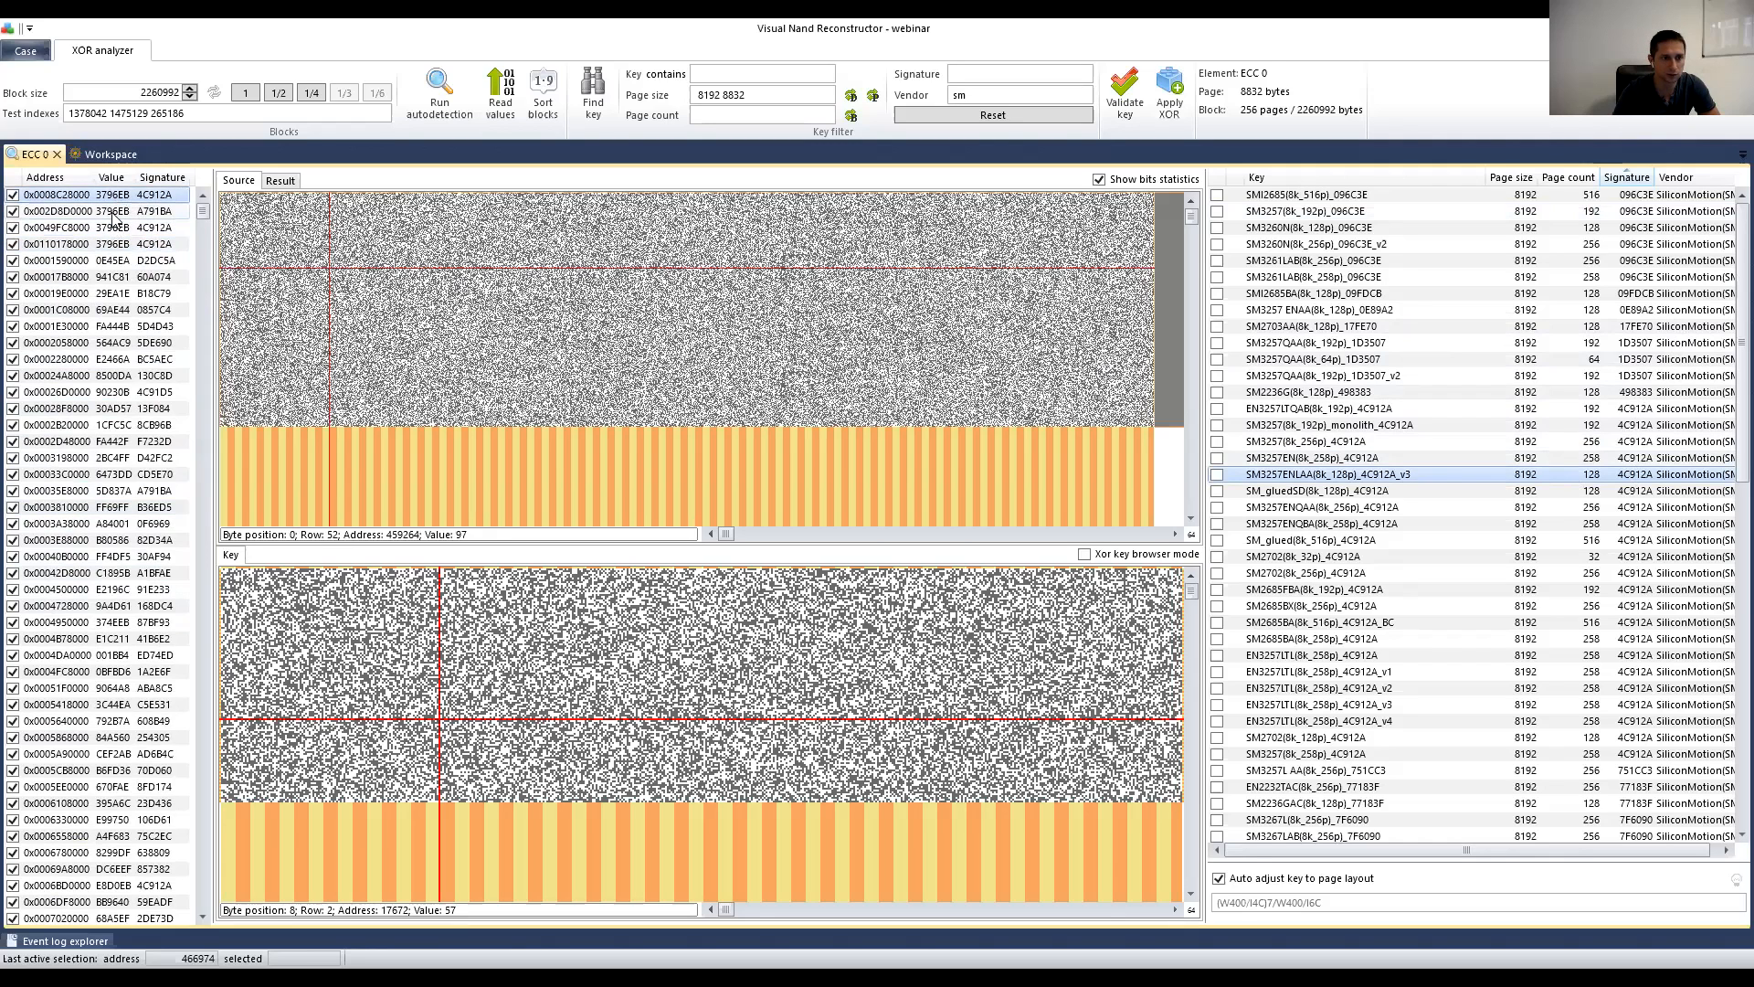
pyautogui.click(117, 213)
pyautogui.click(118, 230)
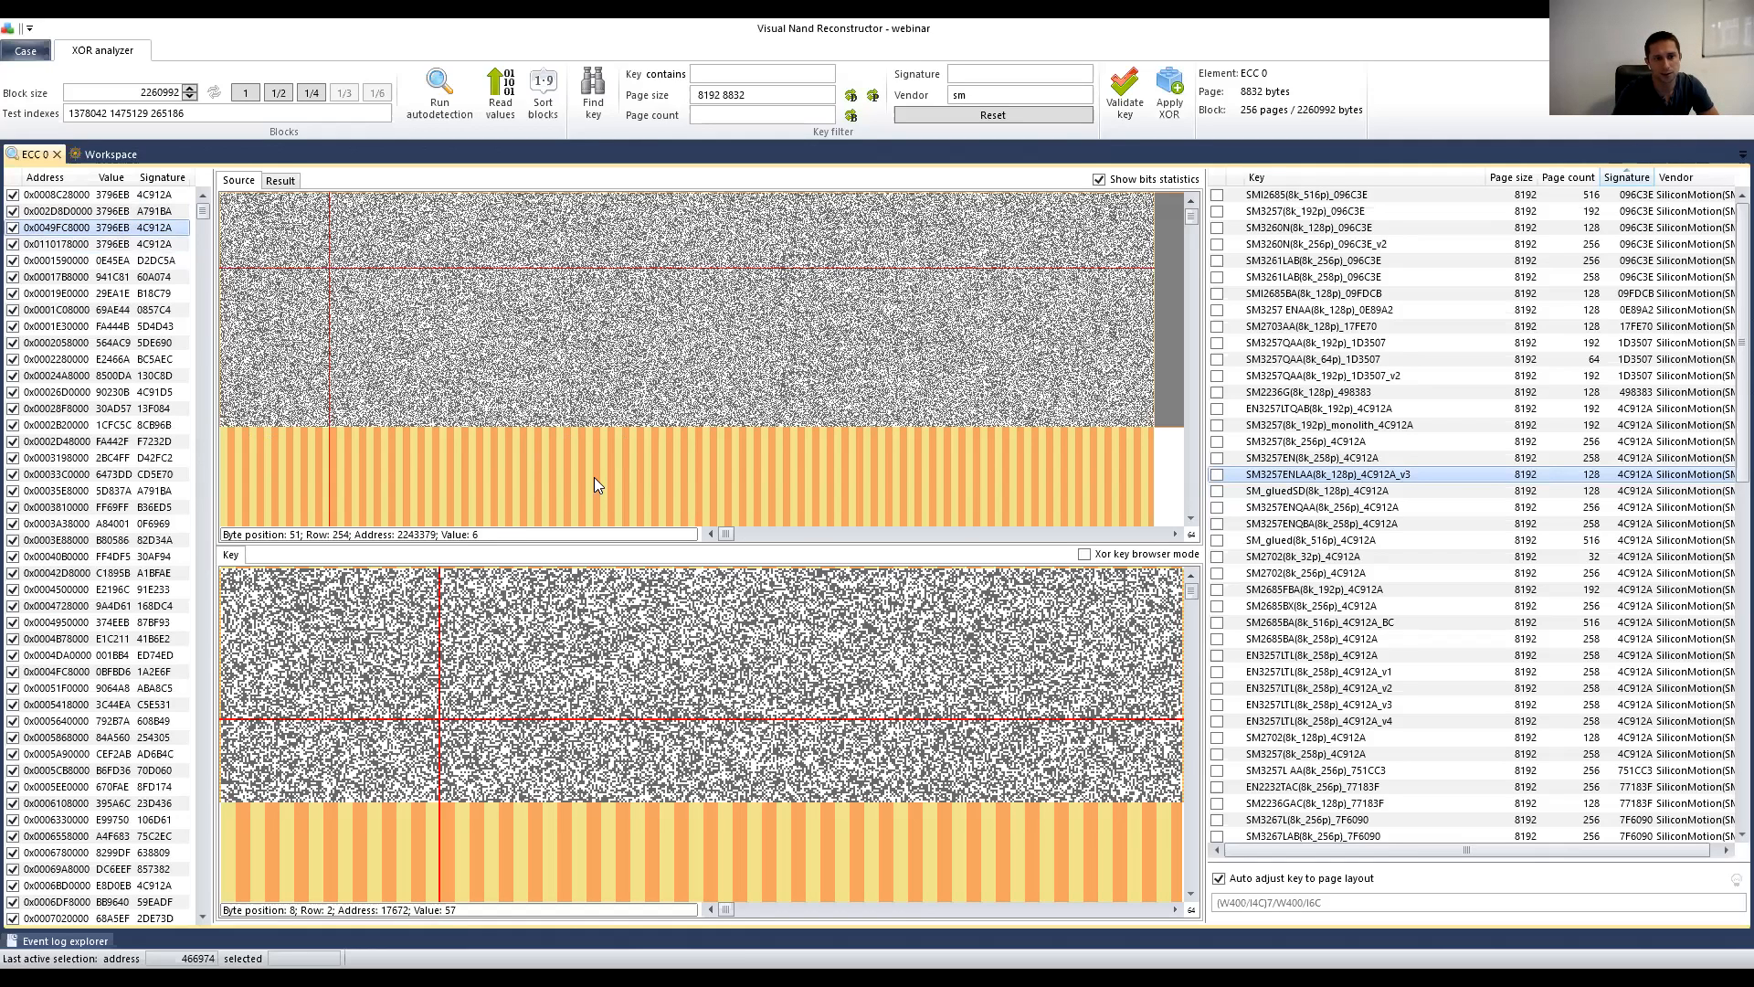
pyautogui.click(491, 399)
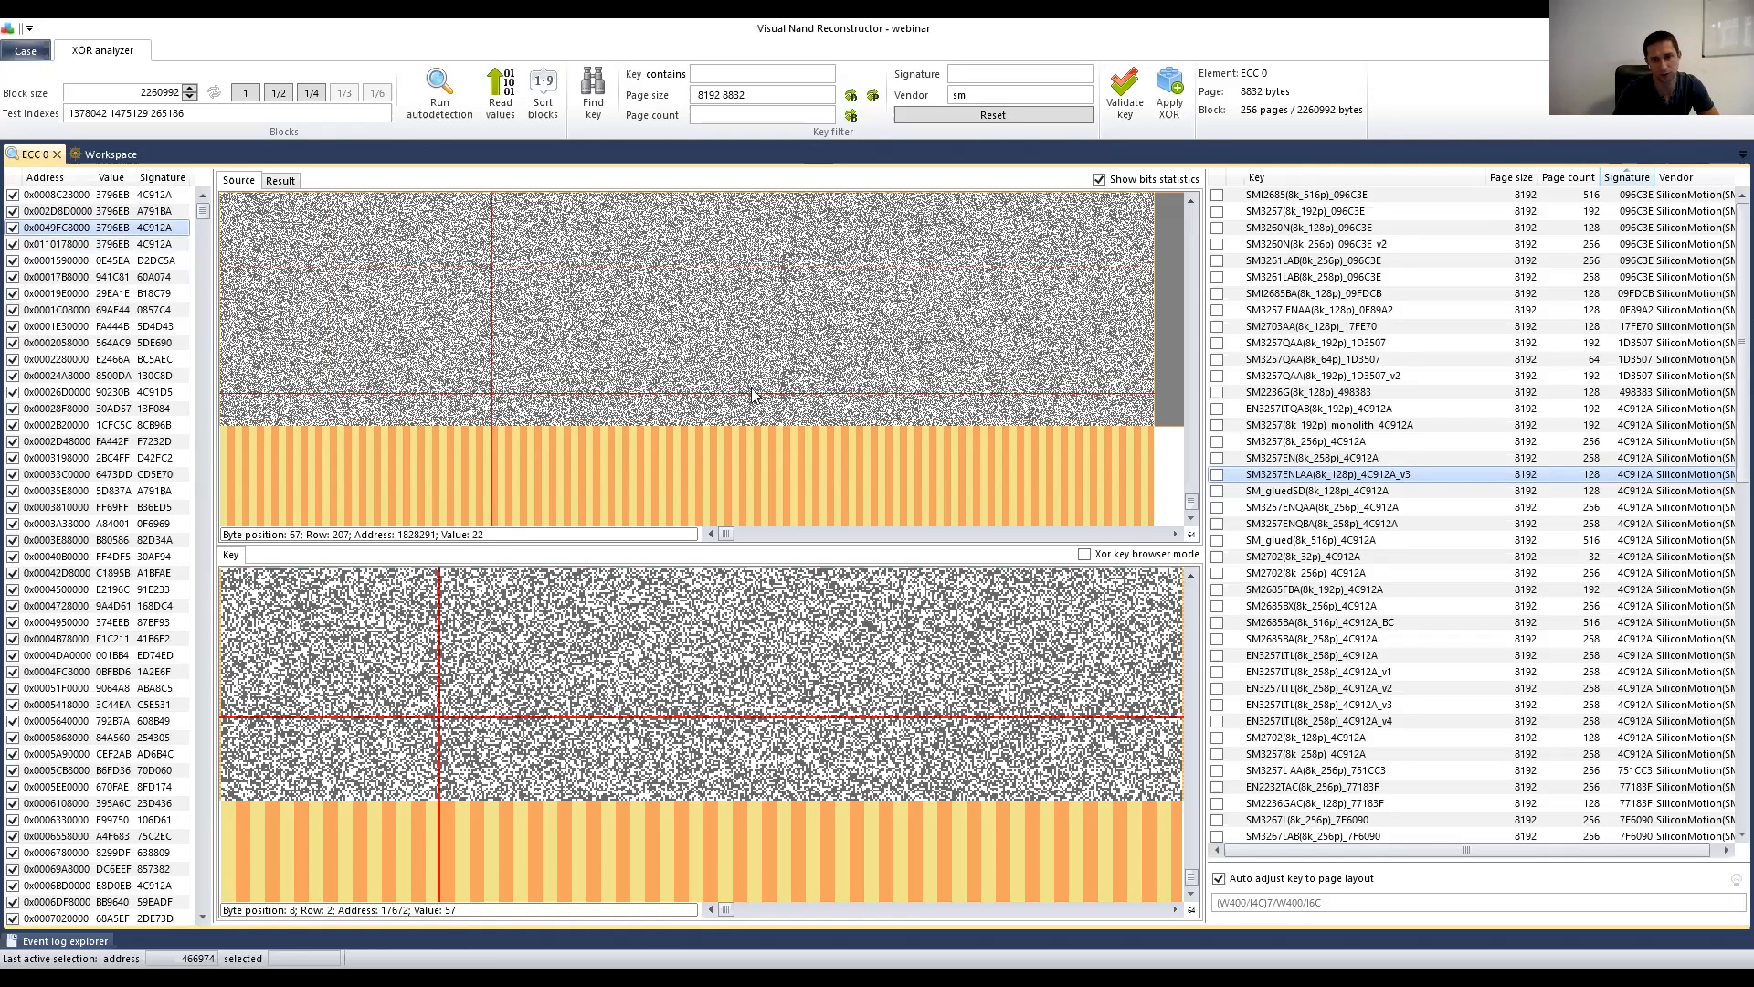
pyautogui.click(617, 409)
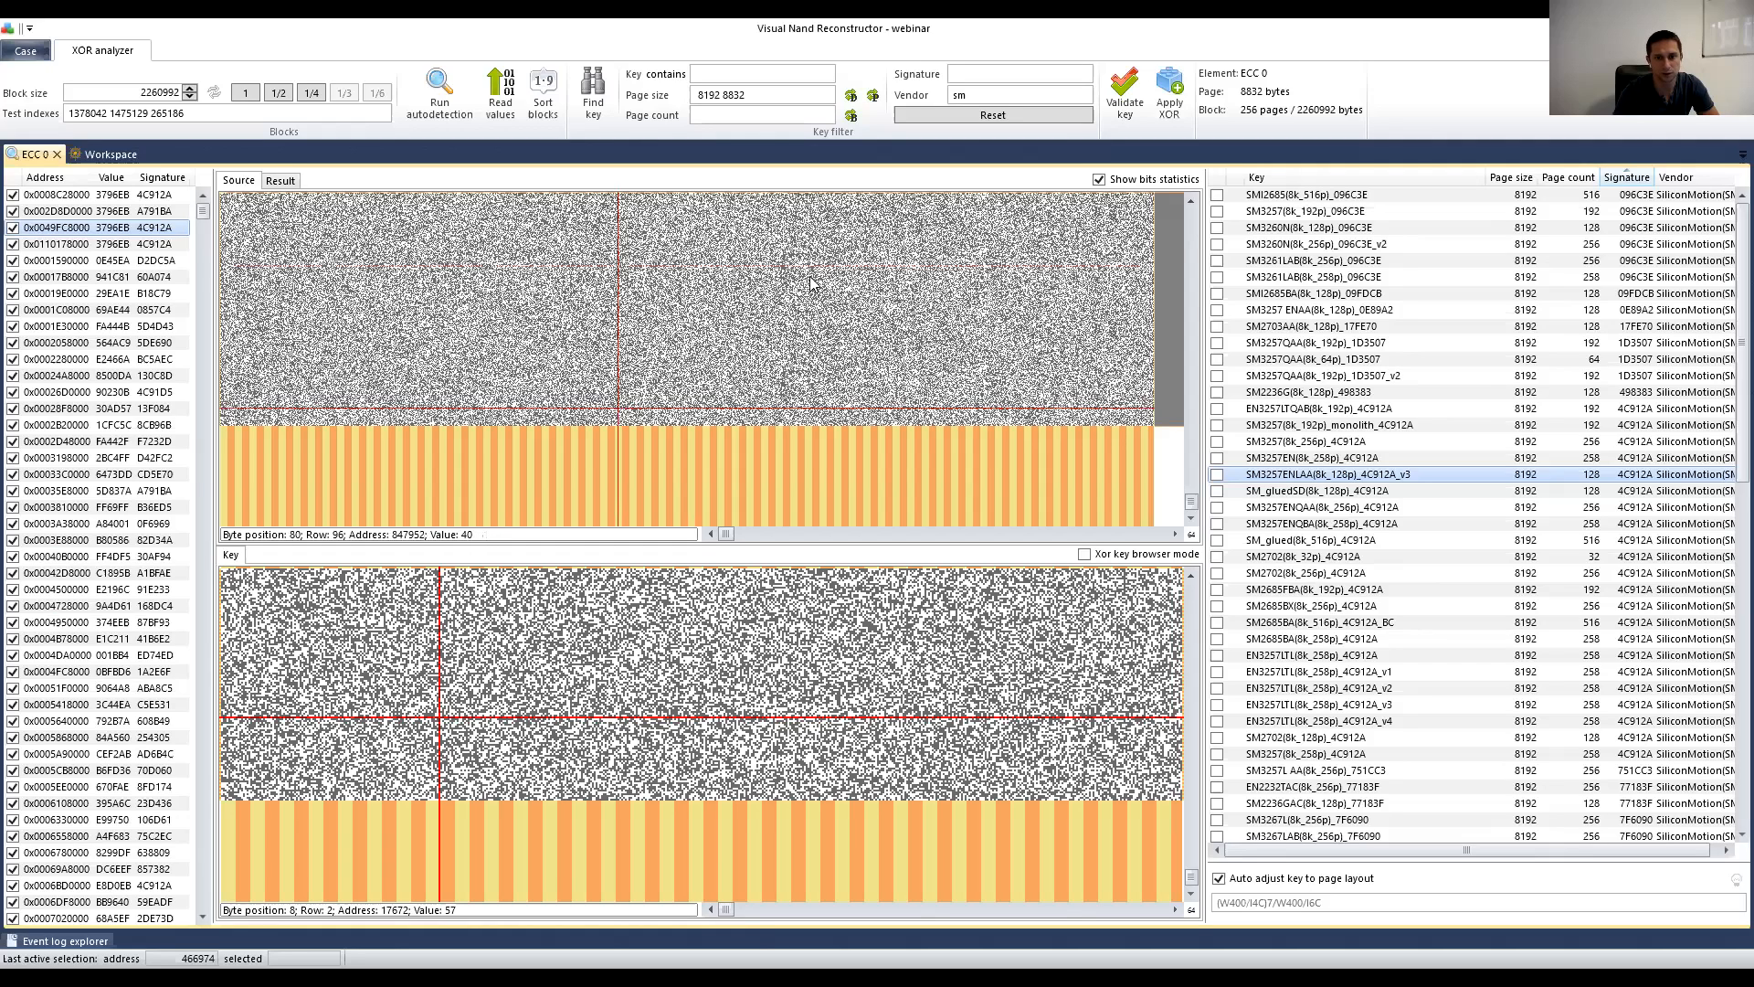
# Step: Mark a matching key position and shrink the Key bitmap to 1x scale
pyautogui.hscroll(1, 770, 260)
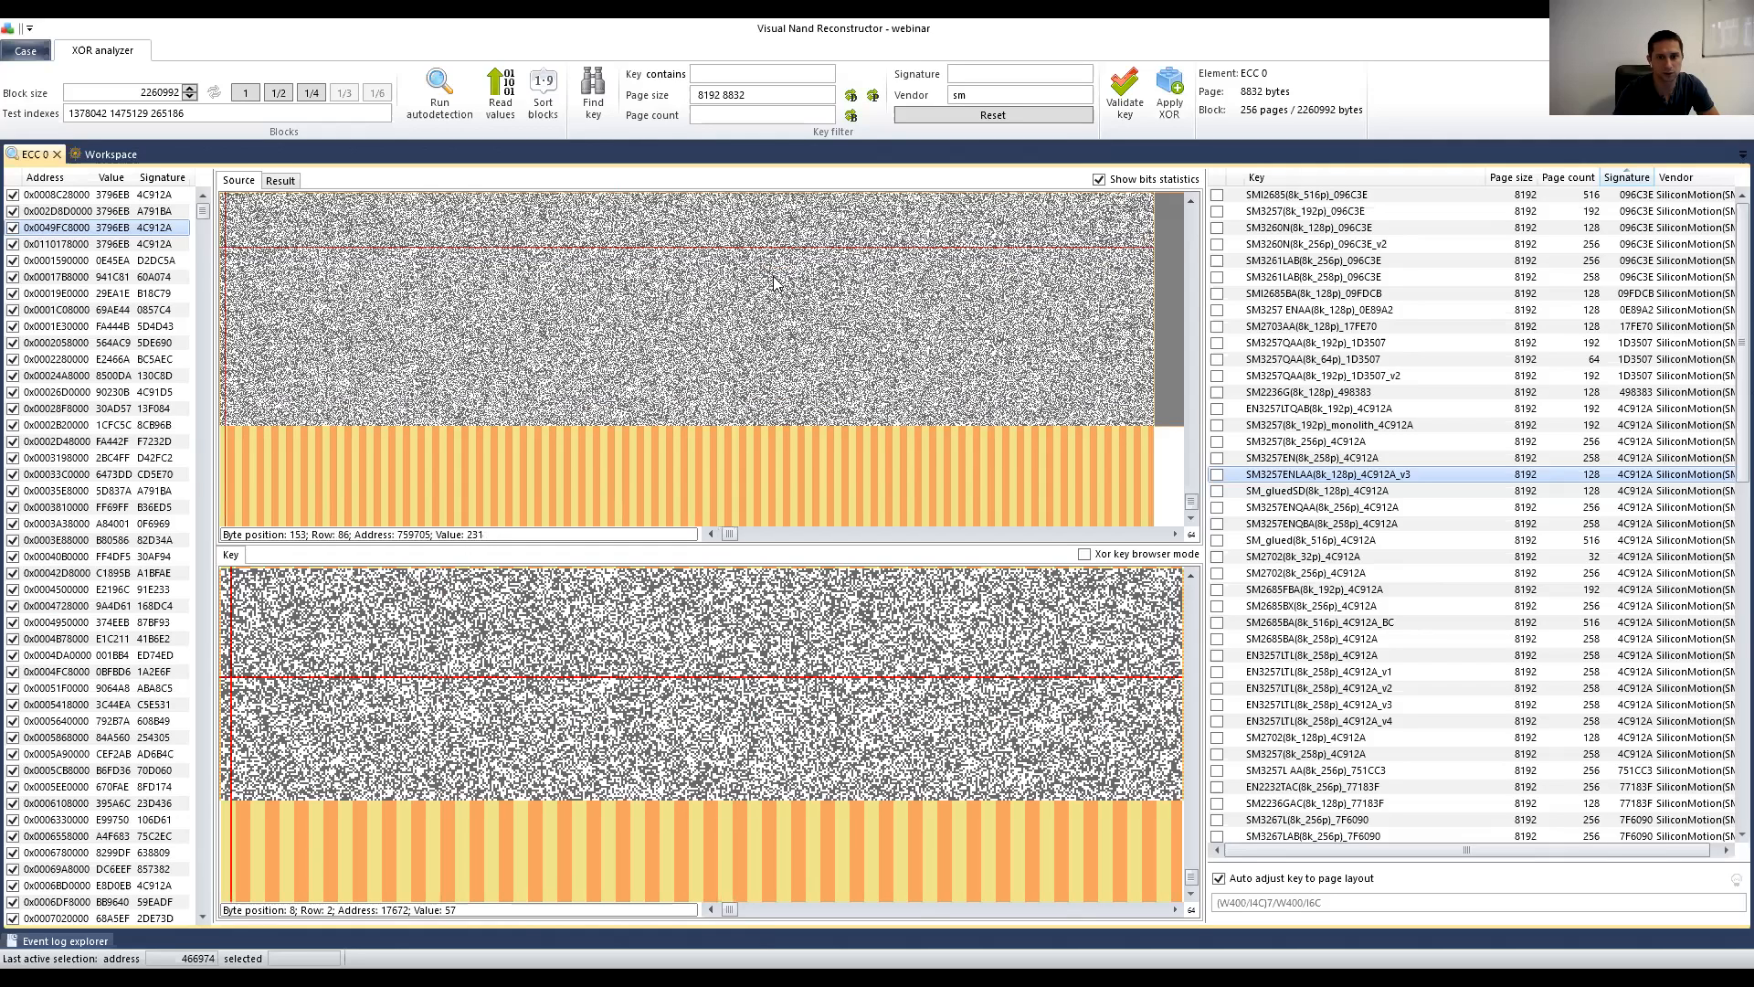
pyautogui.click(595, 665)
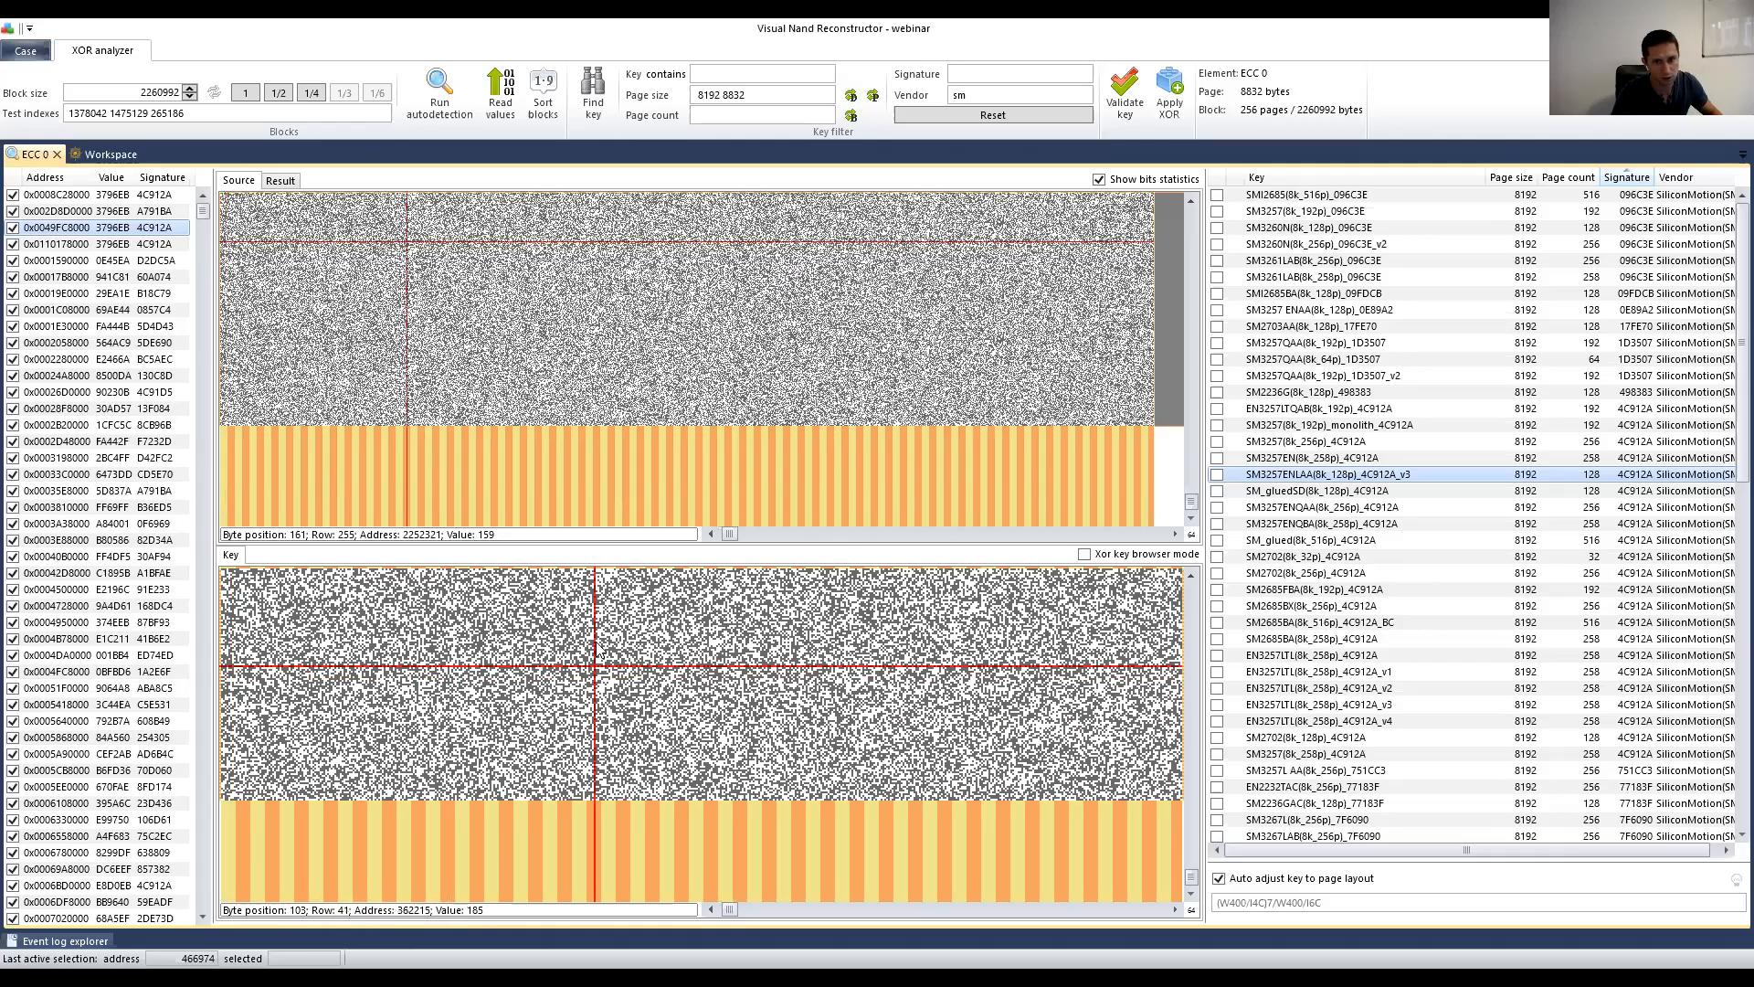
pyautogui.press('-')
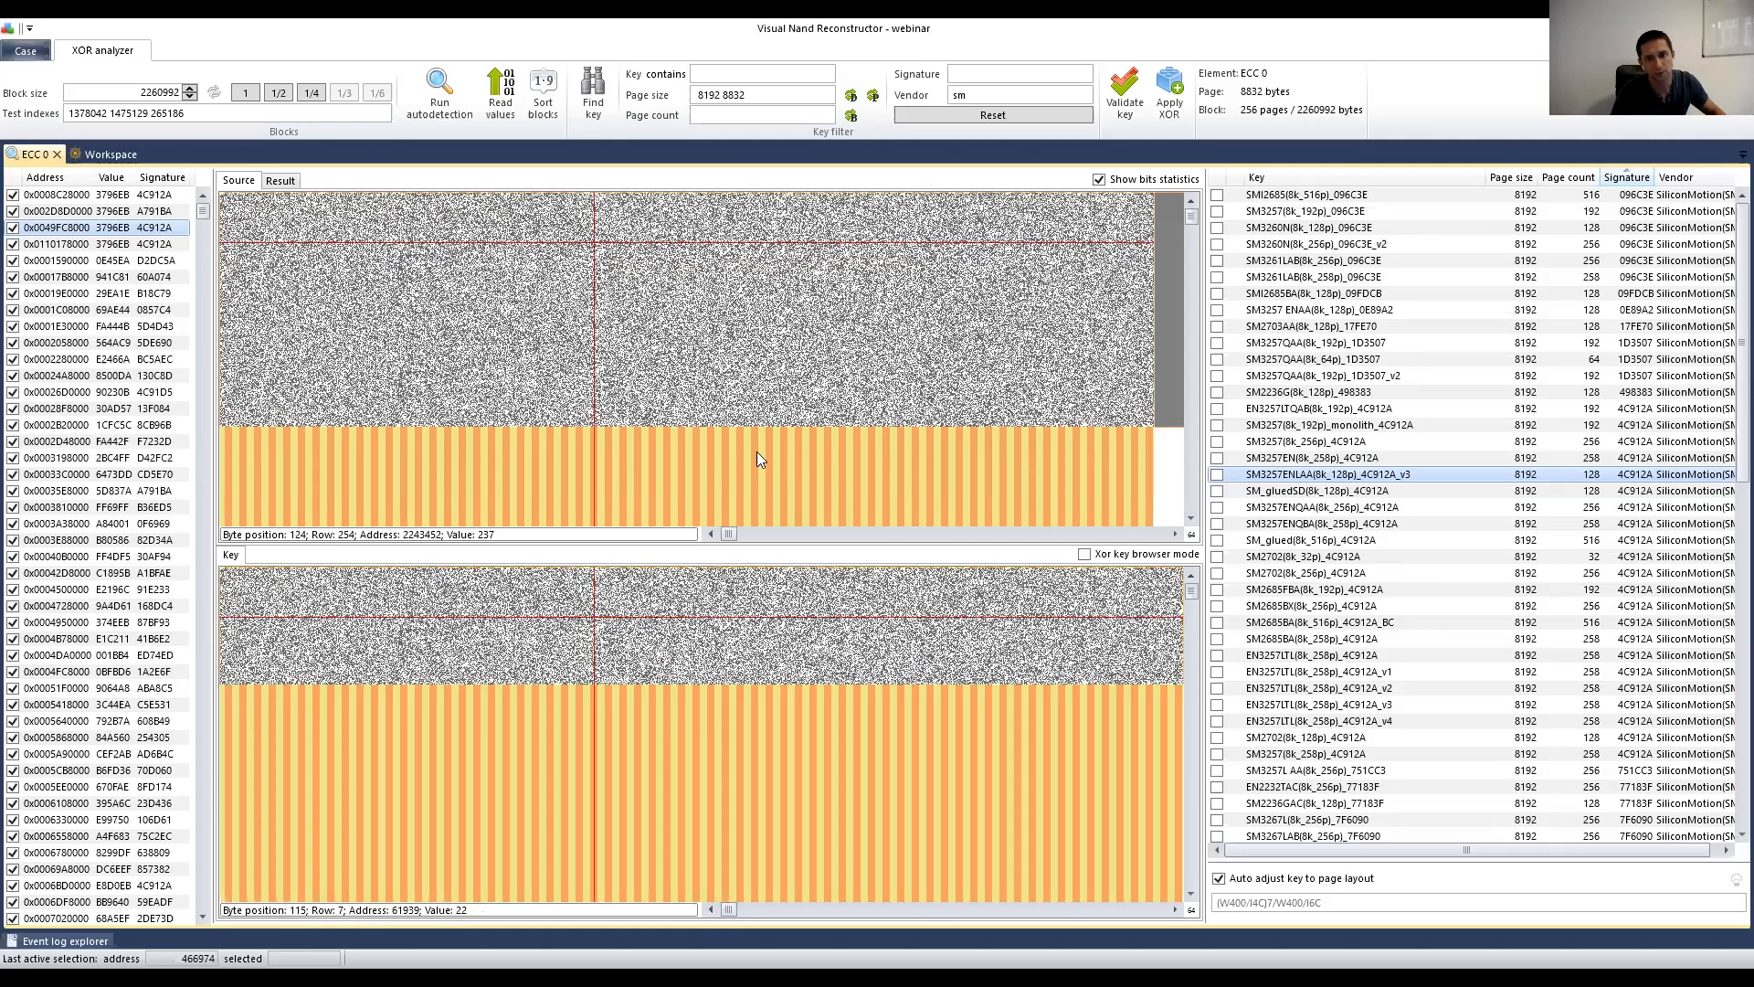
# Step: Page the source and key bitmaps right together along the horizontal scrollbar
pyautogui.click(711, 534)
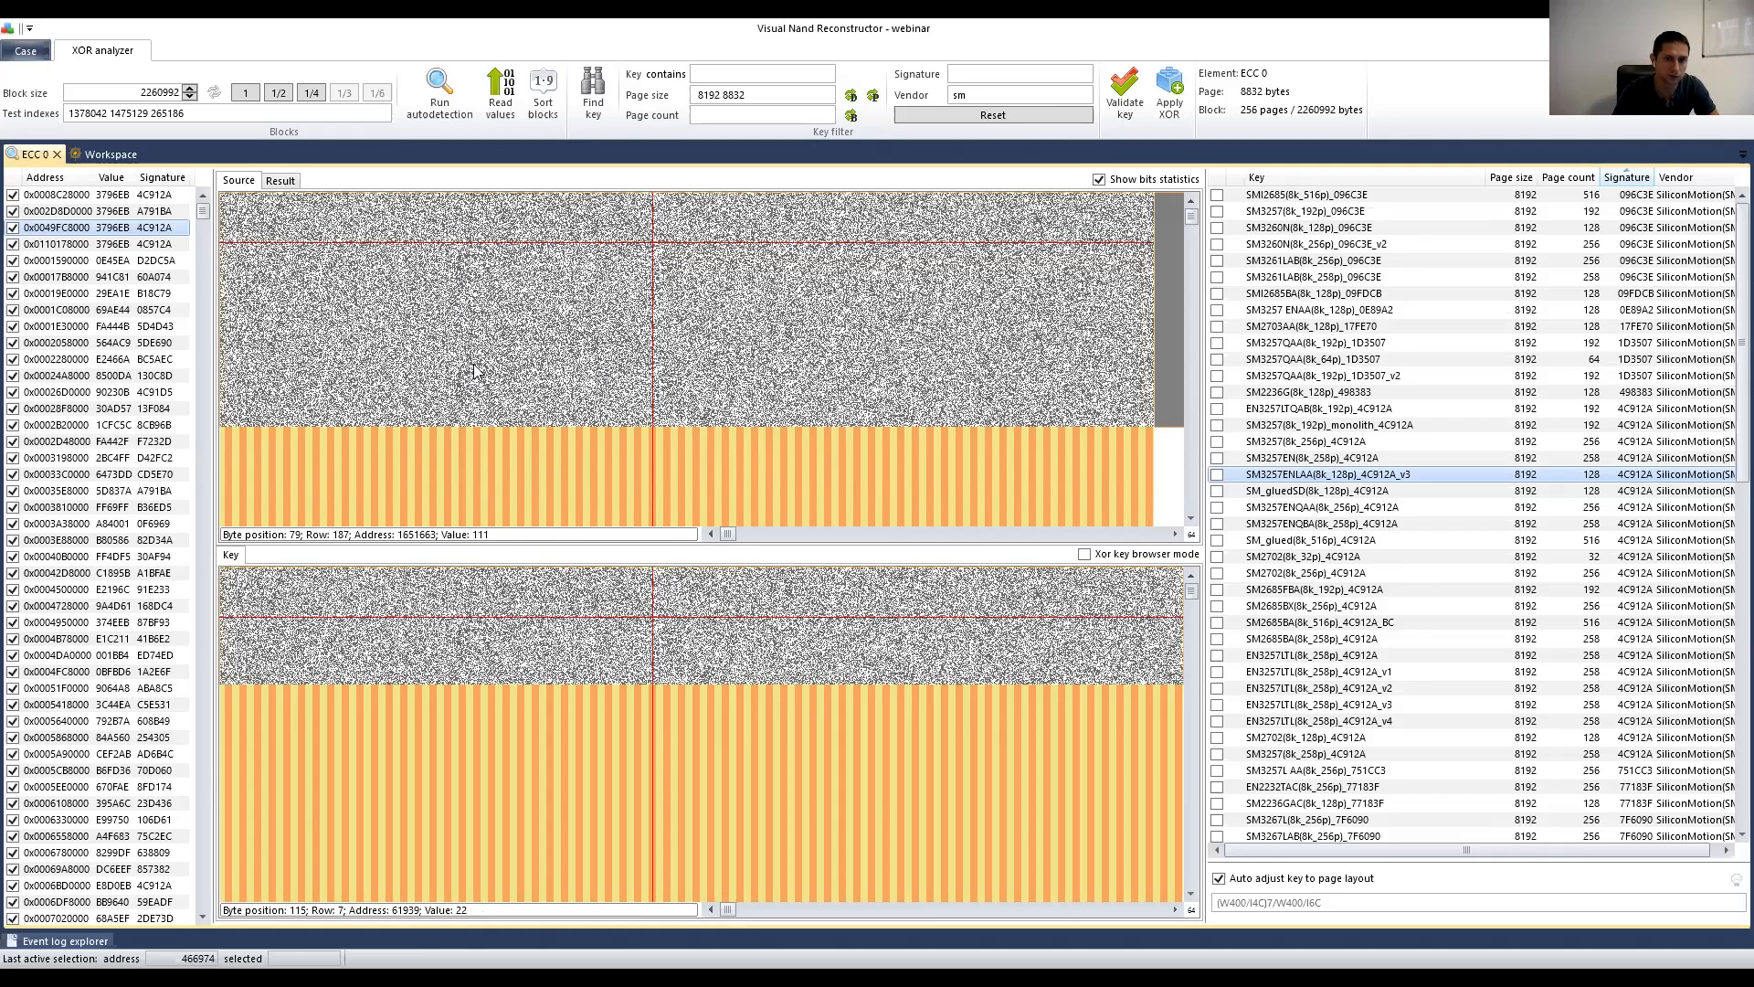
pyautogui.click(804, 533)
pyautogui.click(806, 536)
pyautogui.click(805, 536)
pyautogui.click(806, 536)
pyautogui.click(852, 536)
pyautogui.click(852, 537)
pyautogui.click(851, 536)
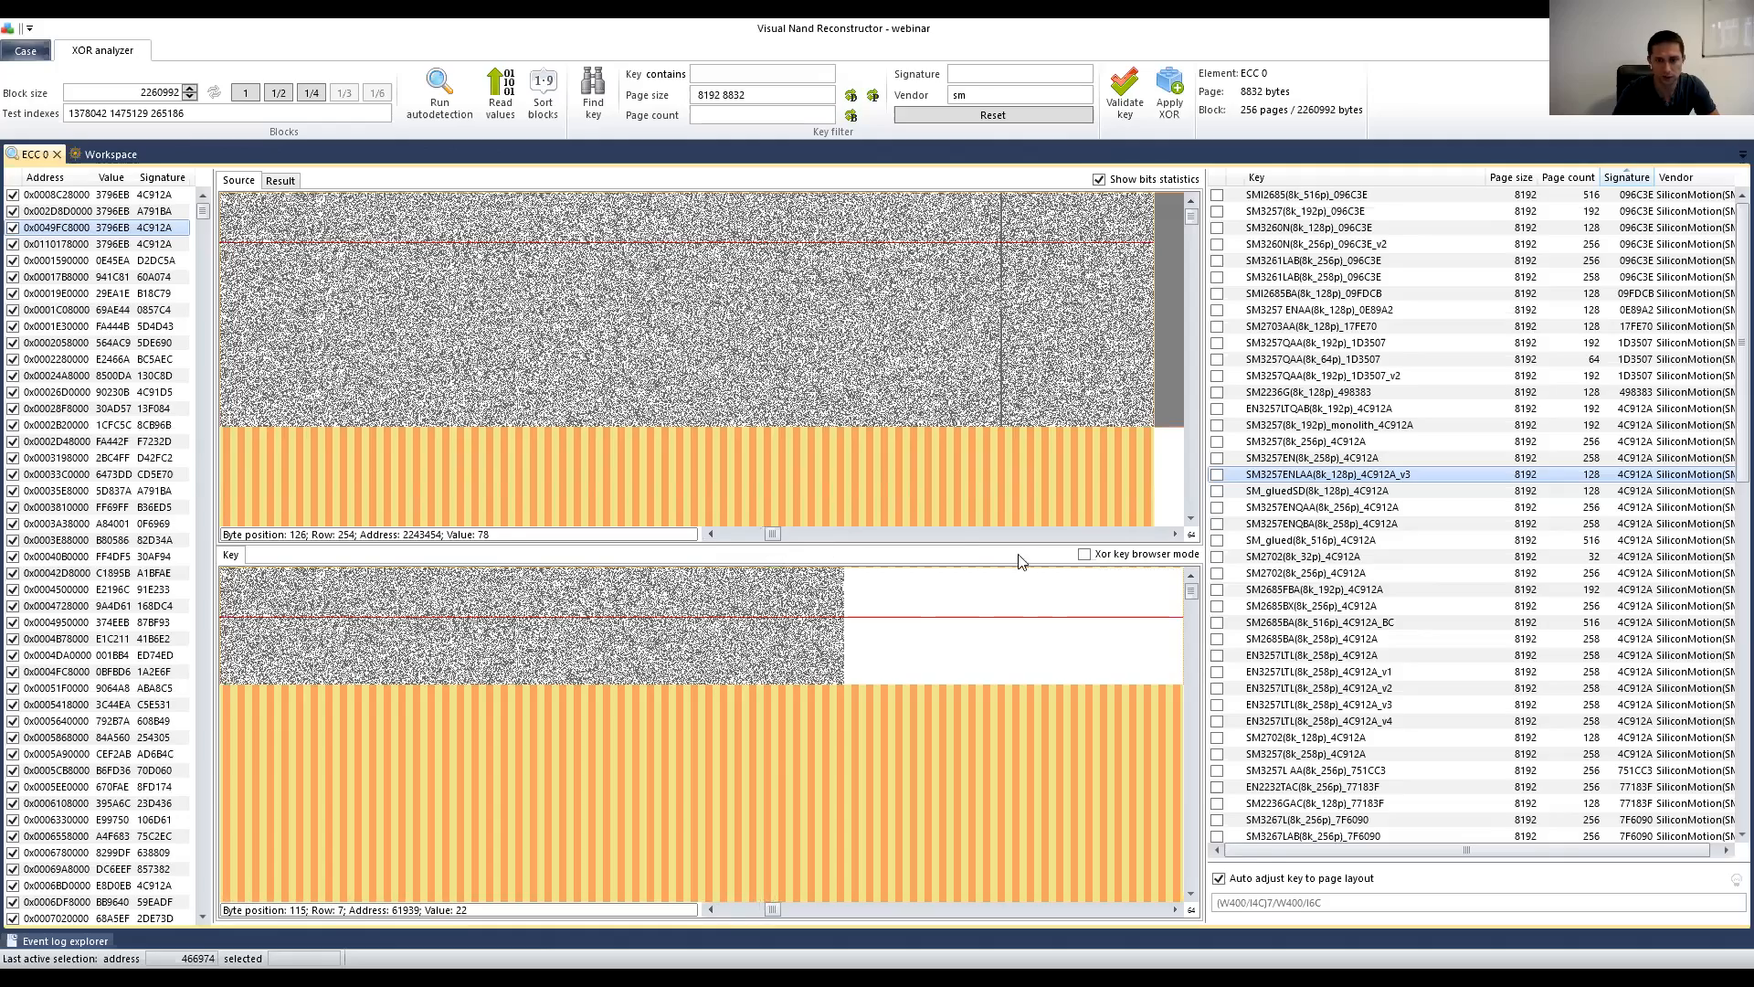
pyautogui.click(950, 537)
pyautogui.click(950, 537)
pyautogui.click(950, 537)
pyautogui.click(950, 537)
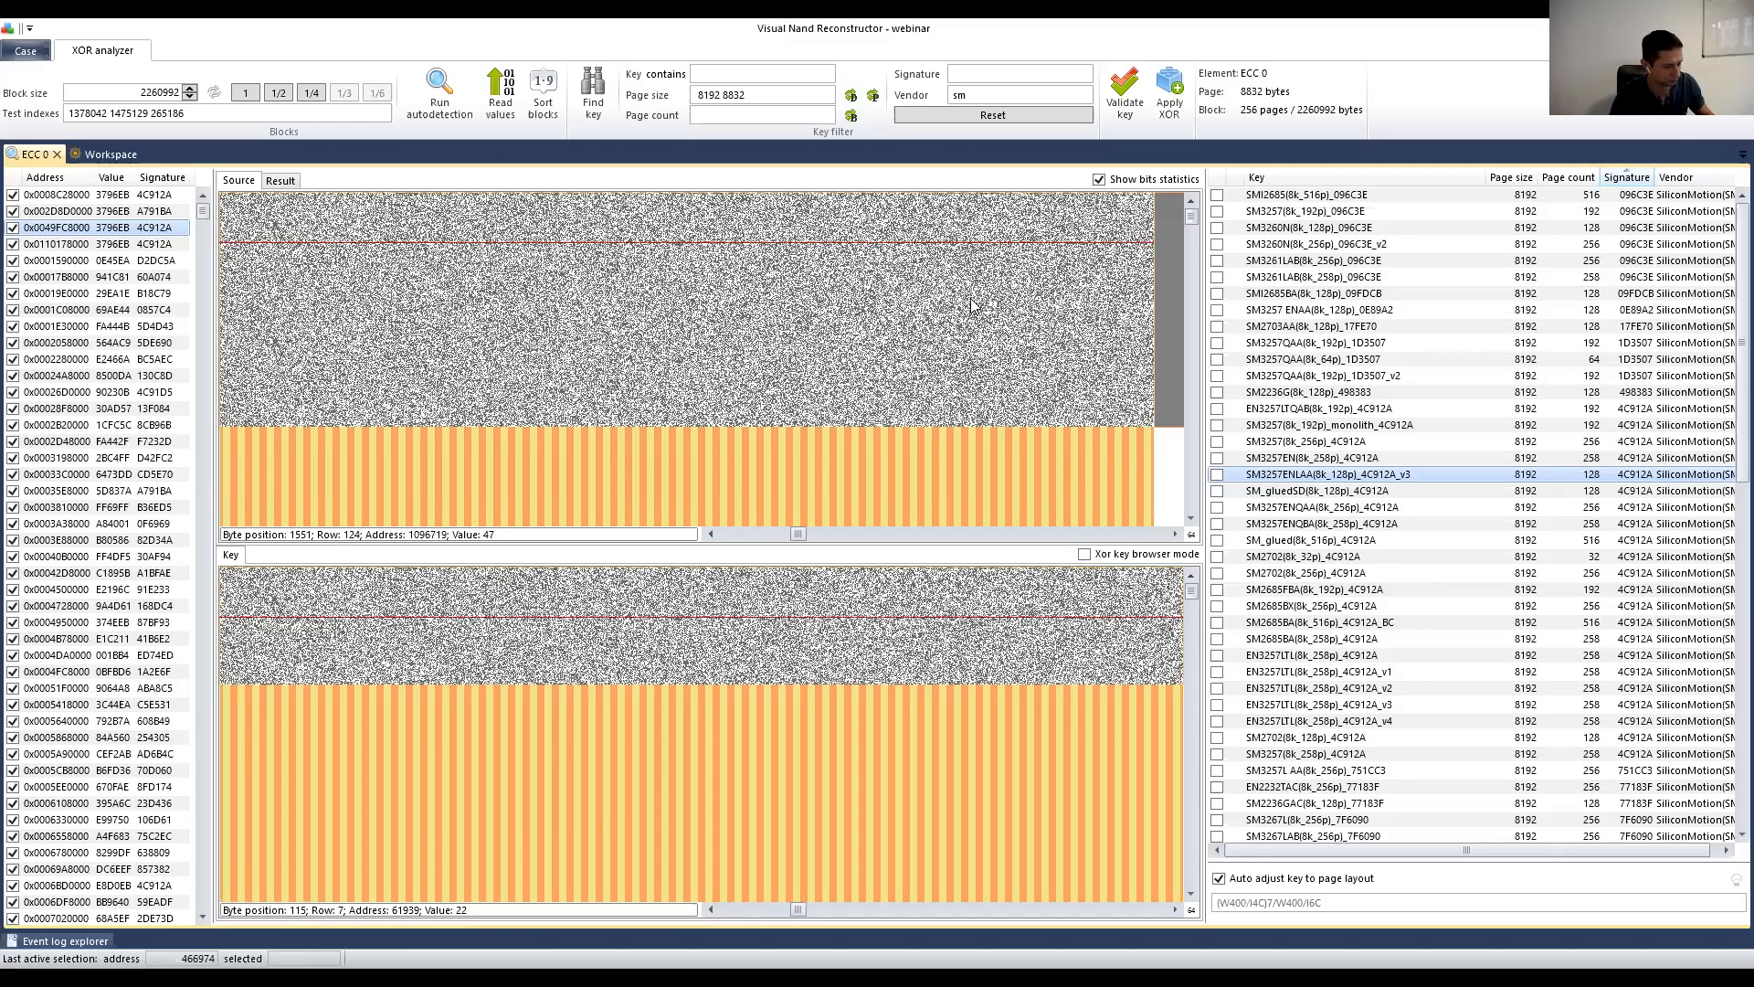
pyautogui.scroll(1, 877, 324)
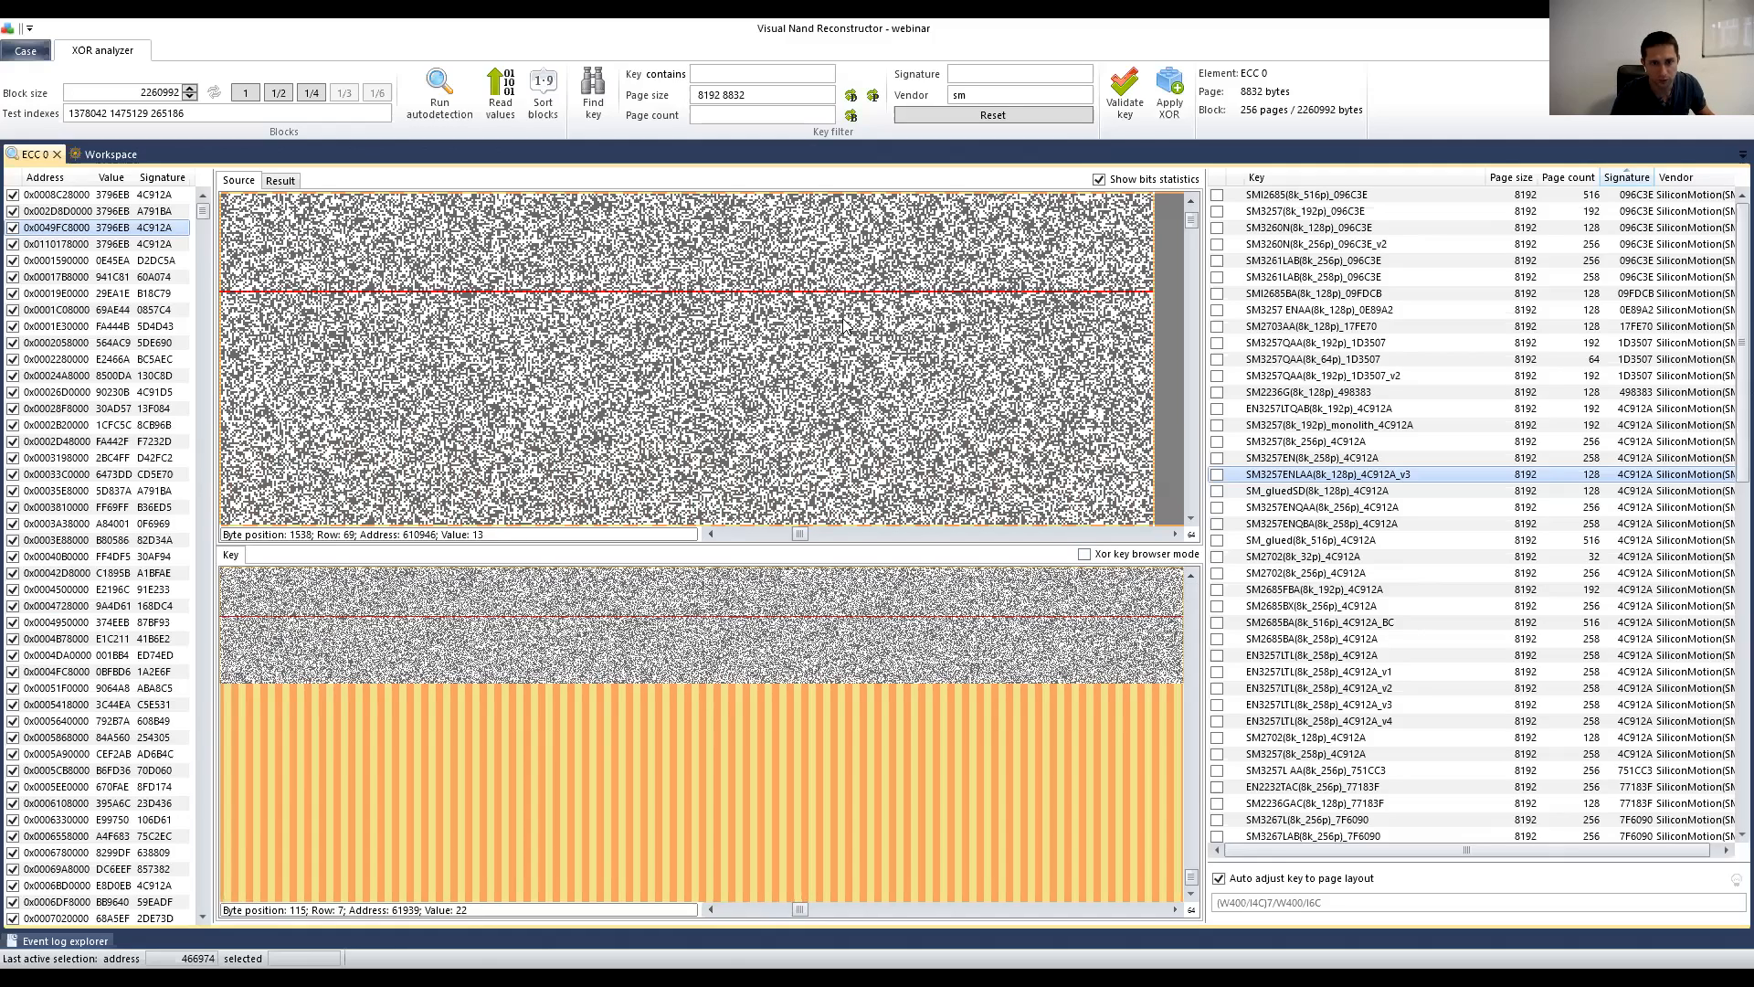
pyautogui.scroll(-1, 892, 381)
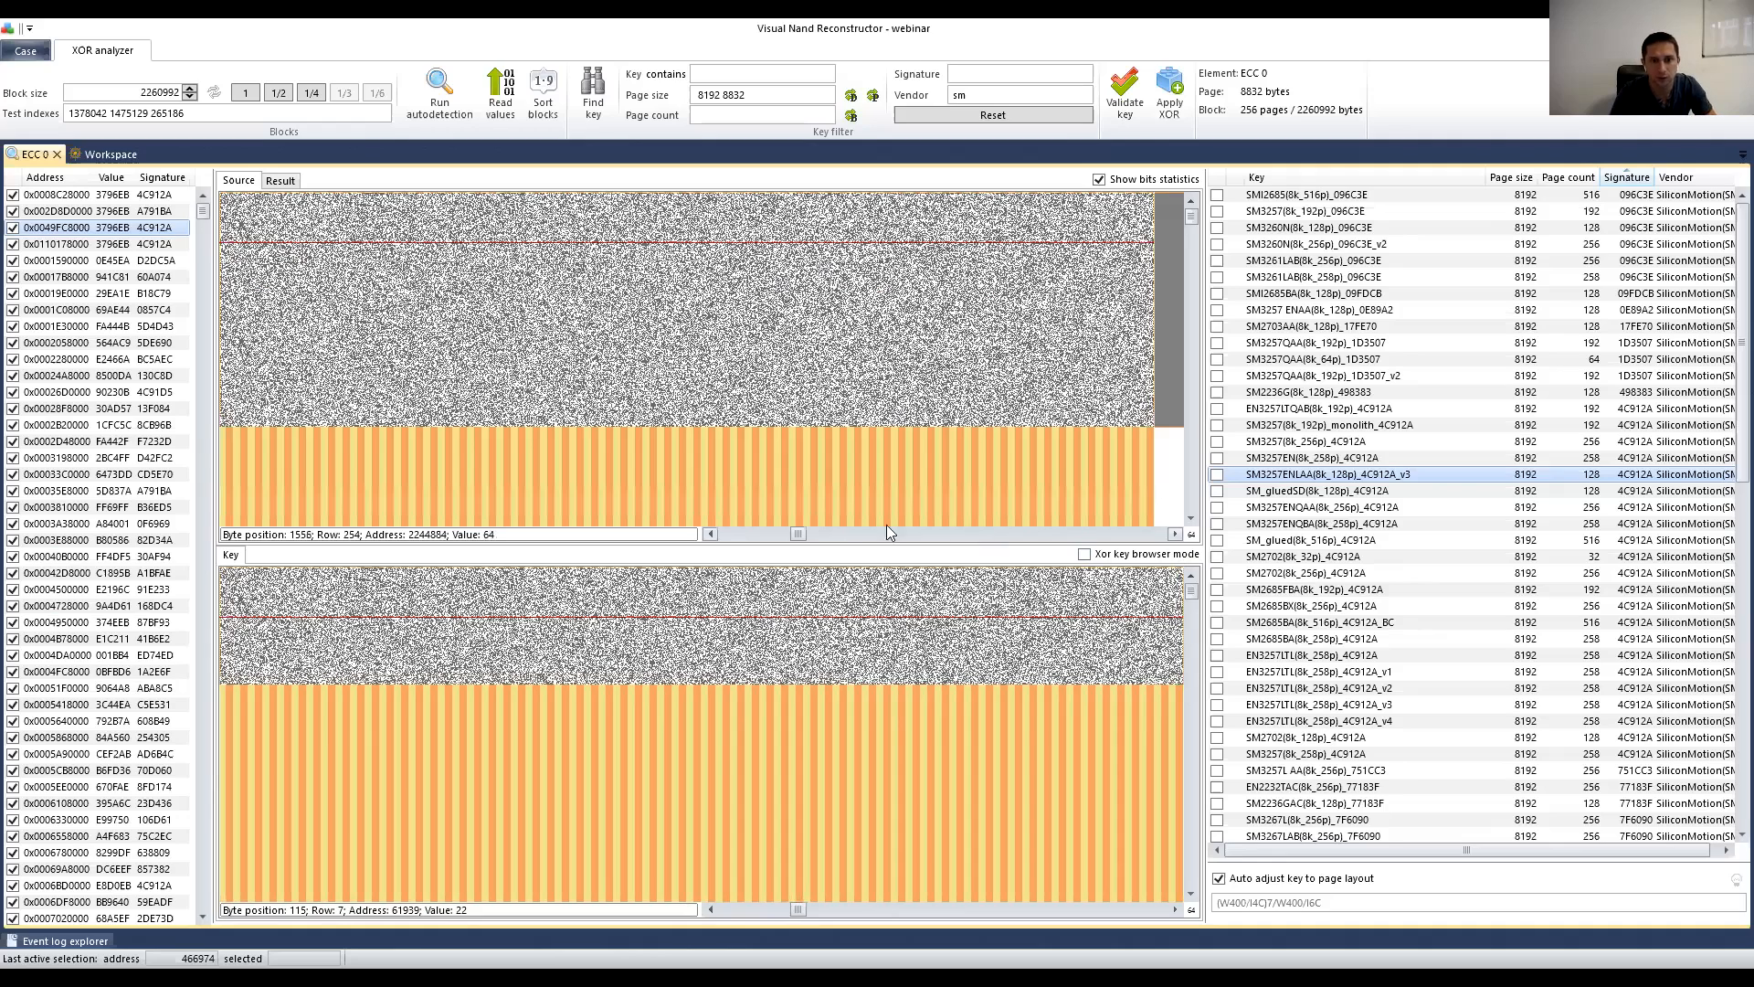
pyautogui.click(711, 318)
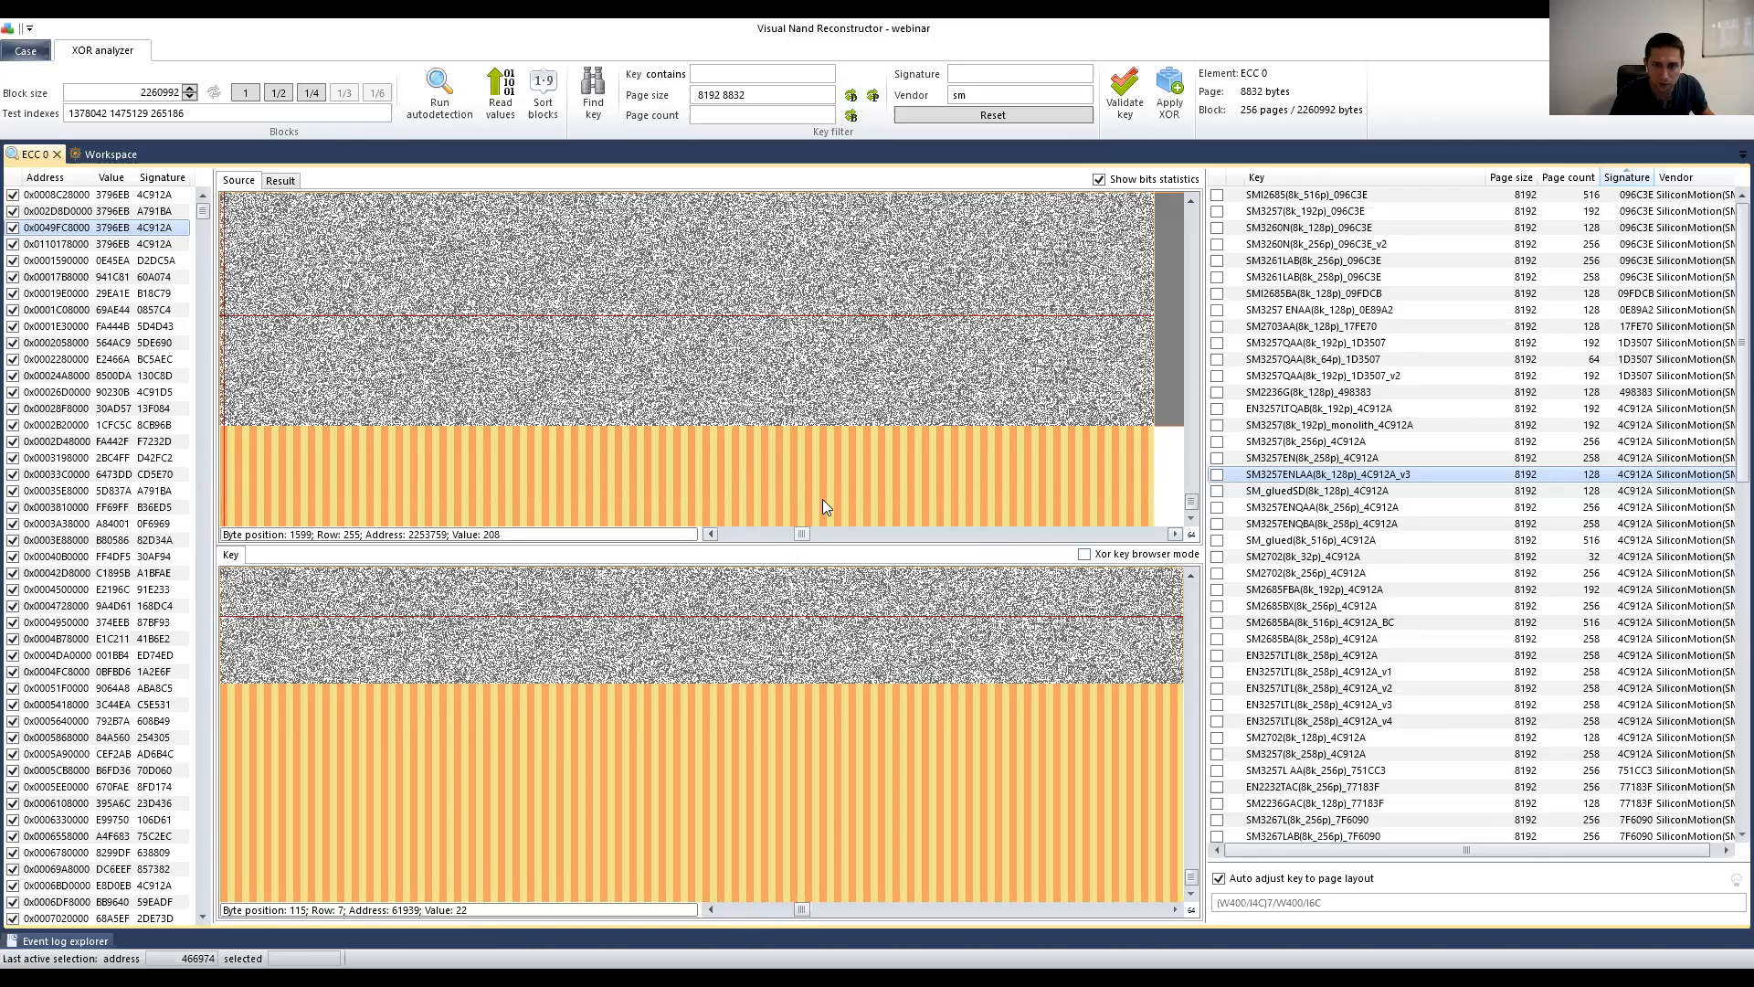
pyautogui.click(892, 323)
pyautogui.click(901, 322)
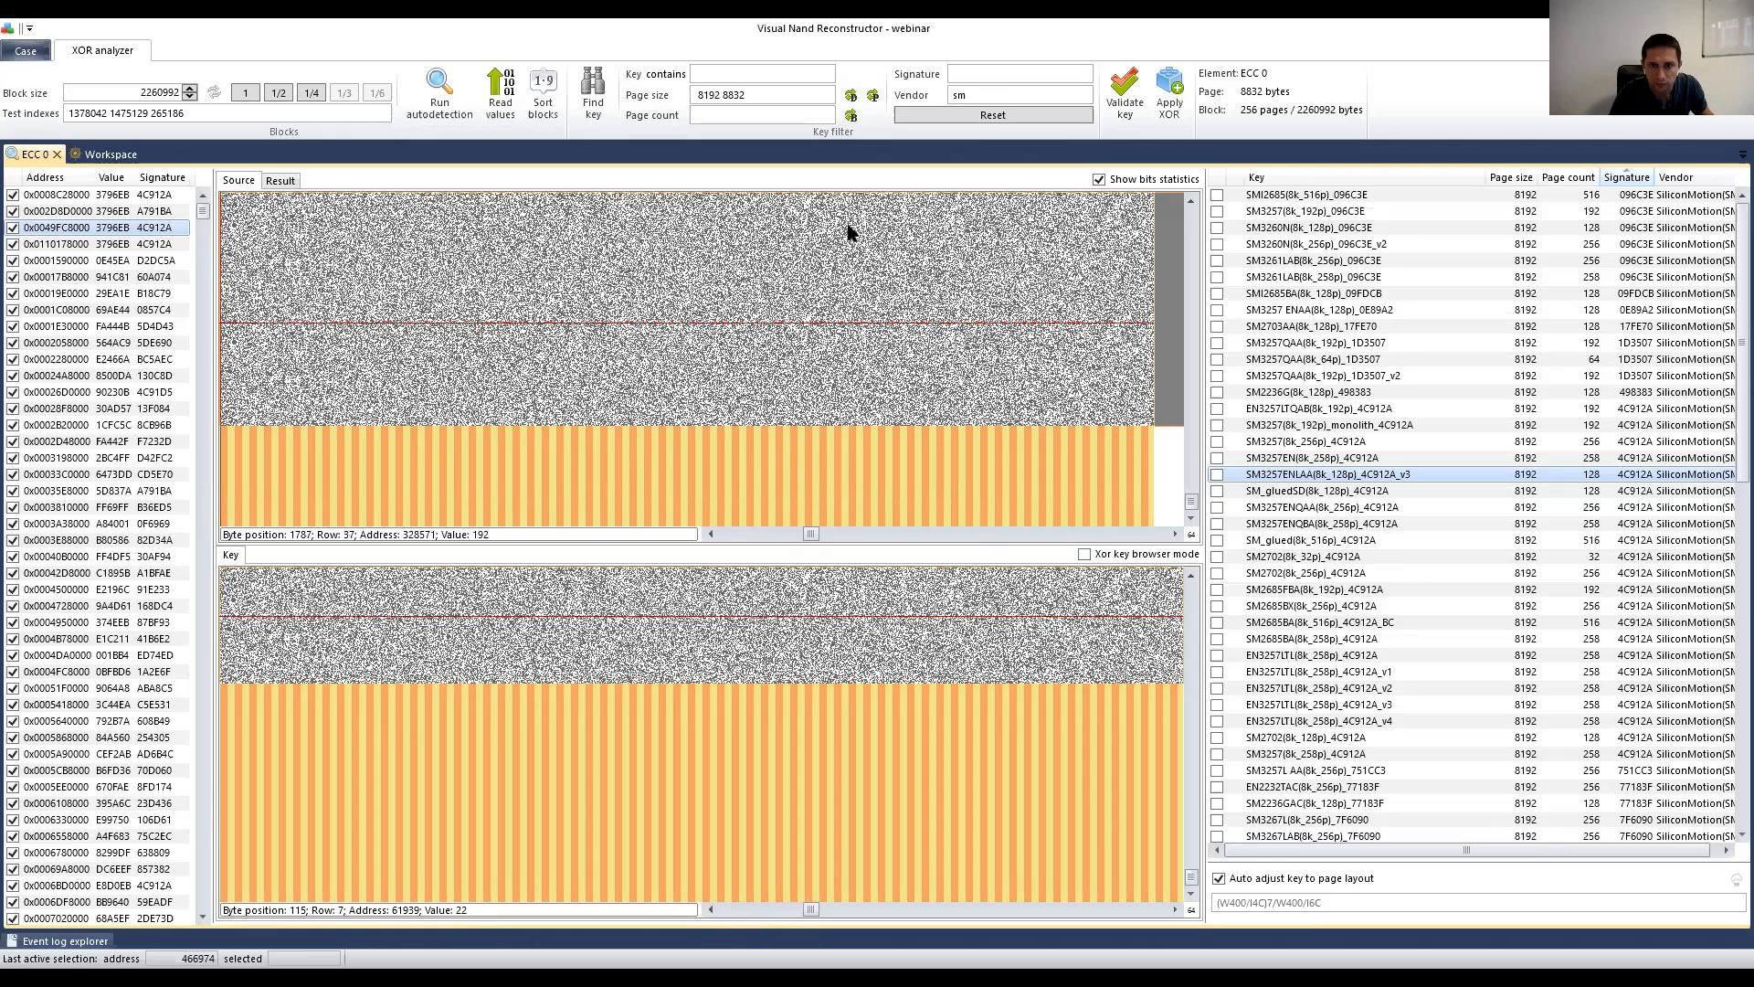
pyautogui.click(996, 239)
pyautogui.click(969, 236)
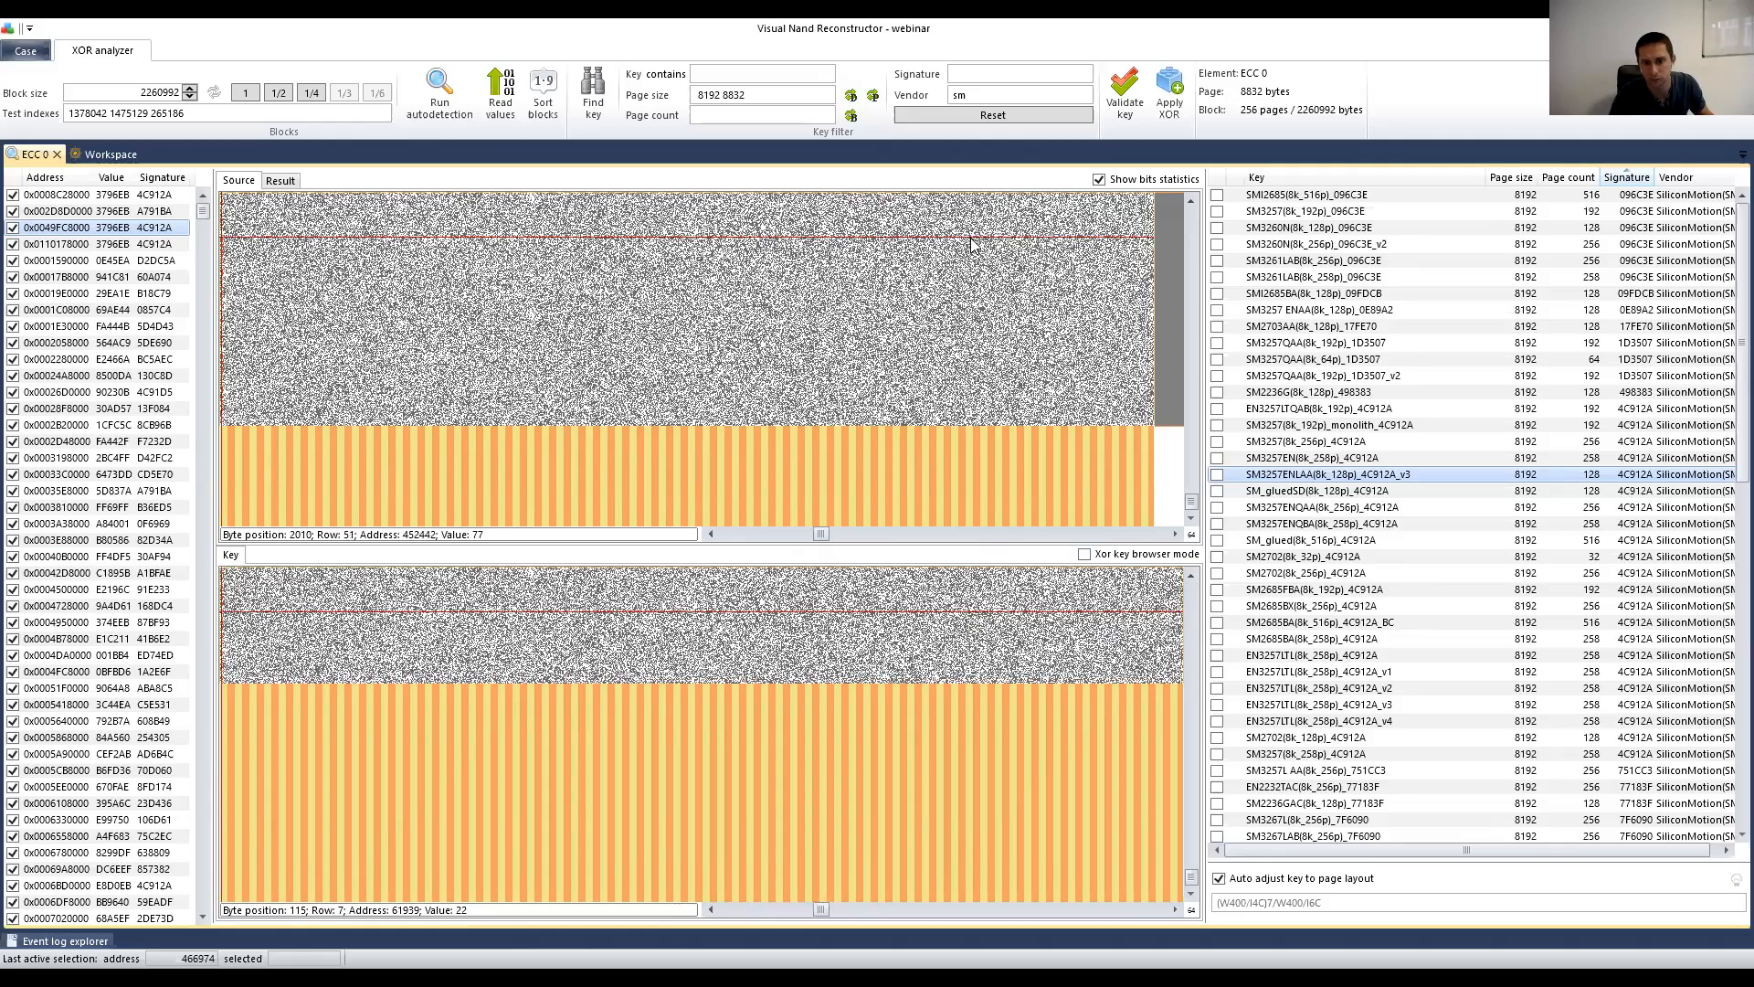
pyautogui.click(972, 633)
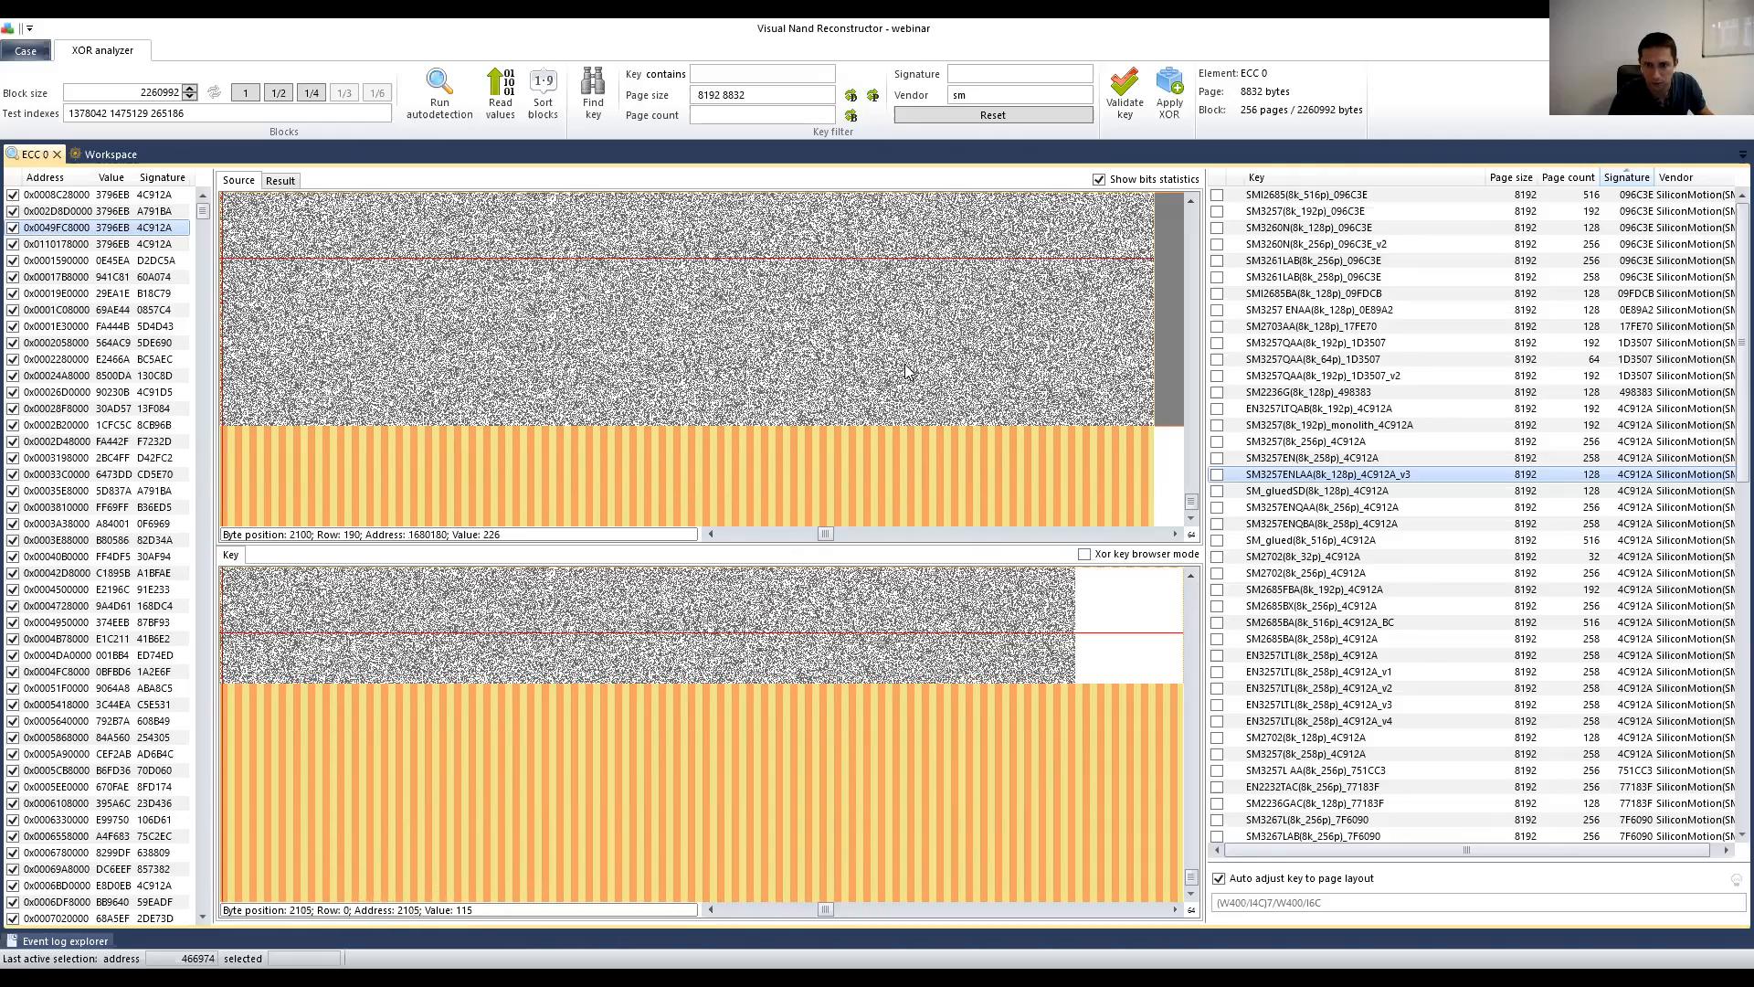
pyautogui.click(835, 534)
pyautogui.click(780, 533)
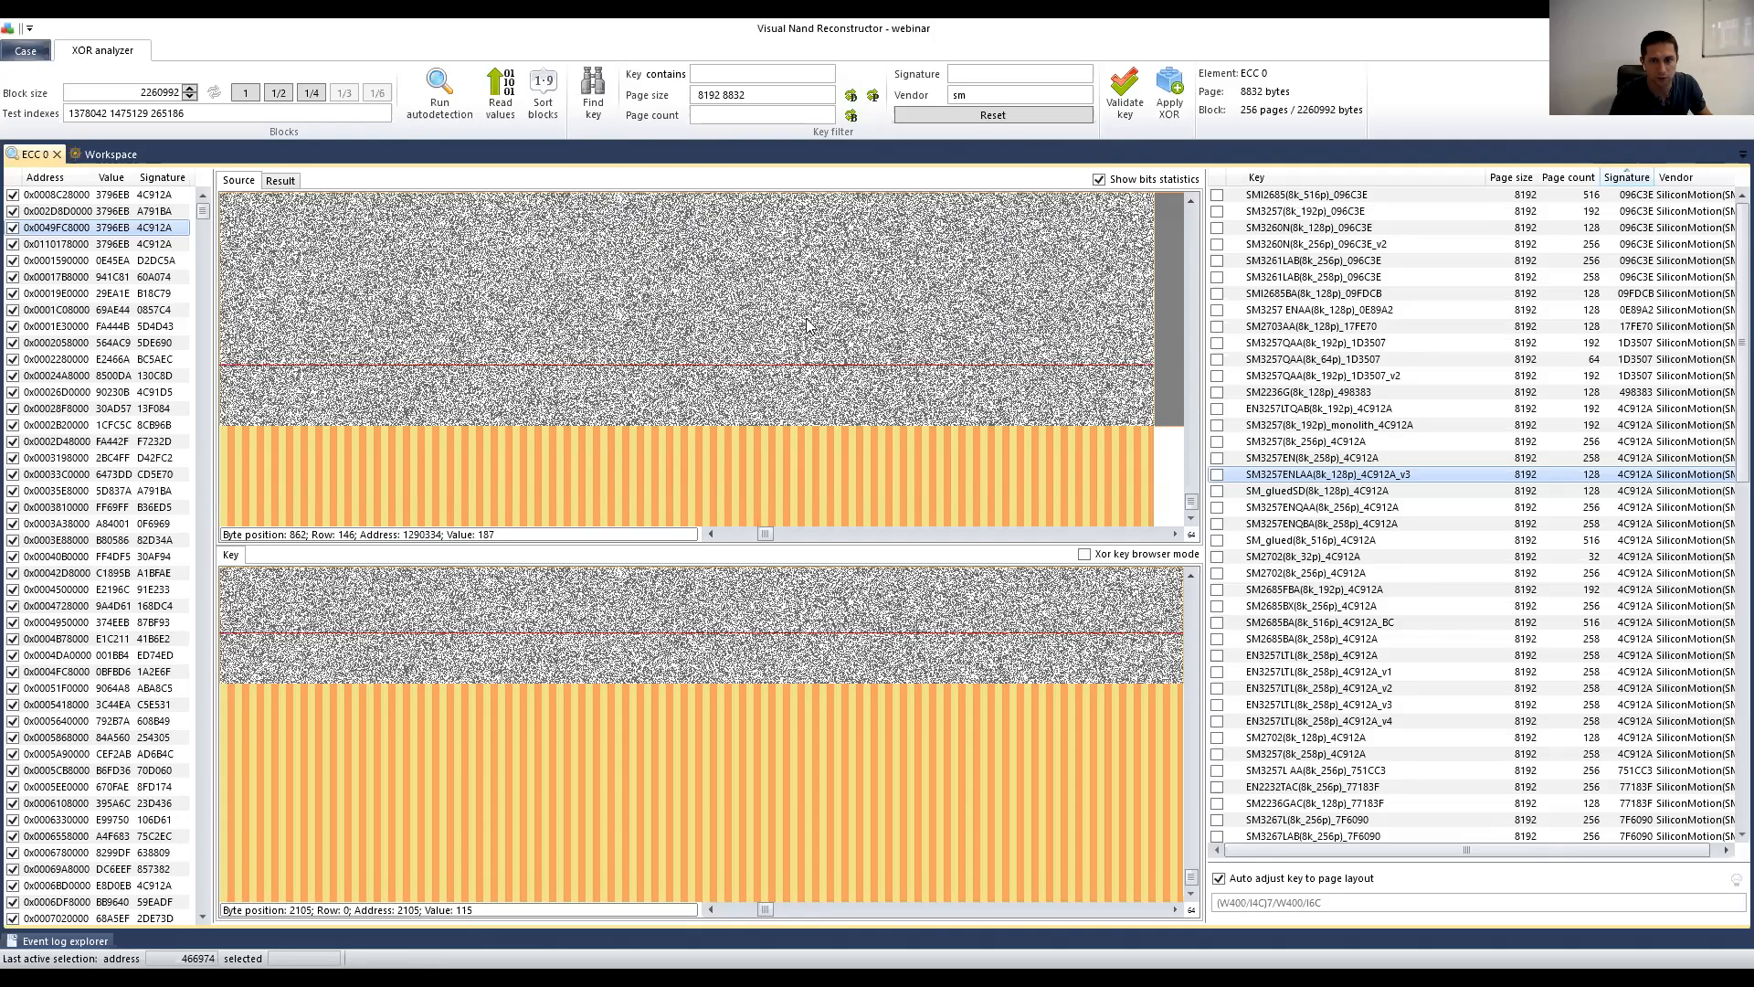
pyautogui.click(840, 534)
pyautogui.click(840, 533)
pyautogui.click(841, 534)
pyautogui.click(841, 533)
pyautogui.click(841, 533)
pyautogui.click(841, 533)
pyautogui.click(840, 533)
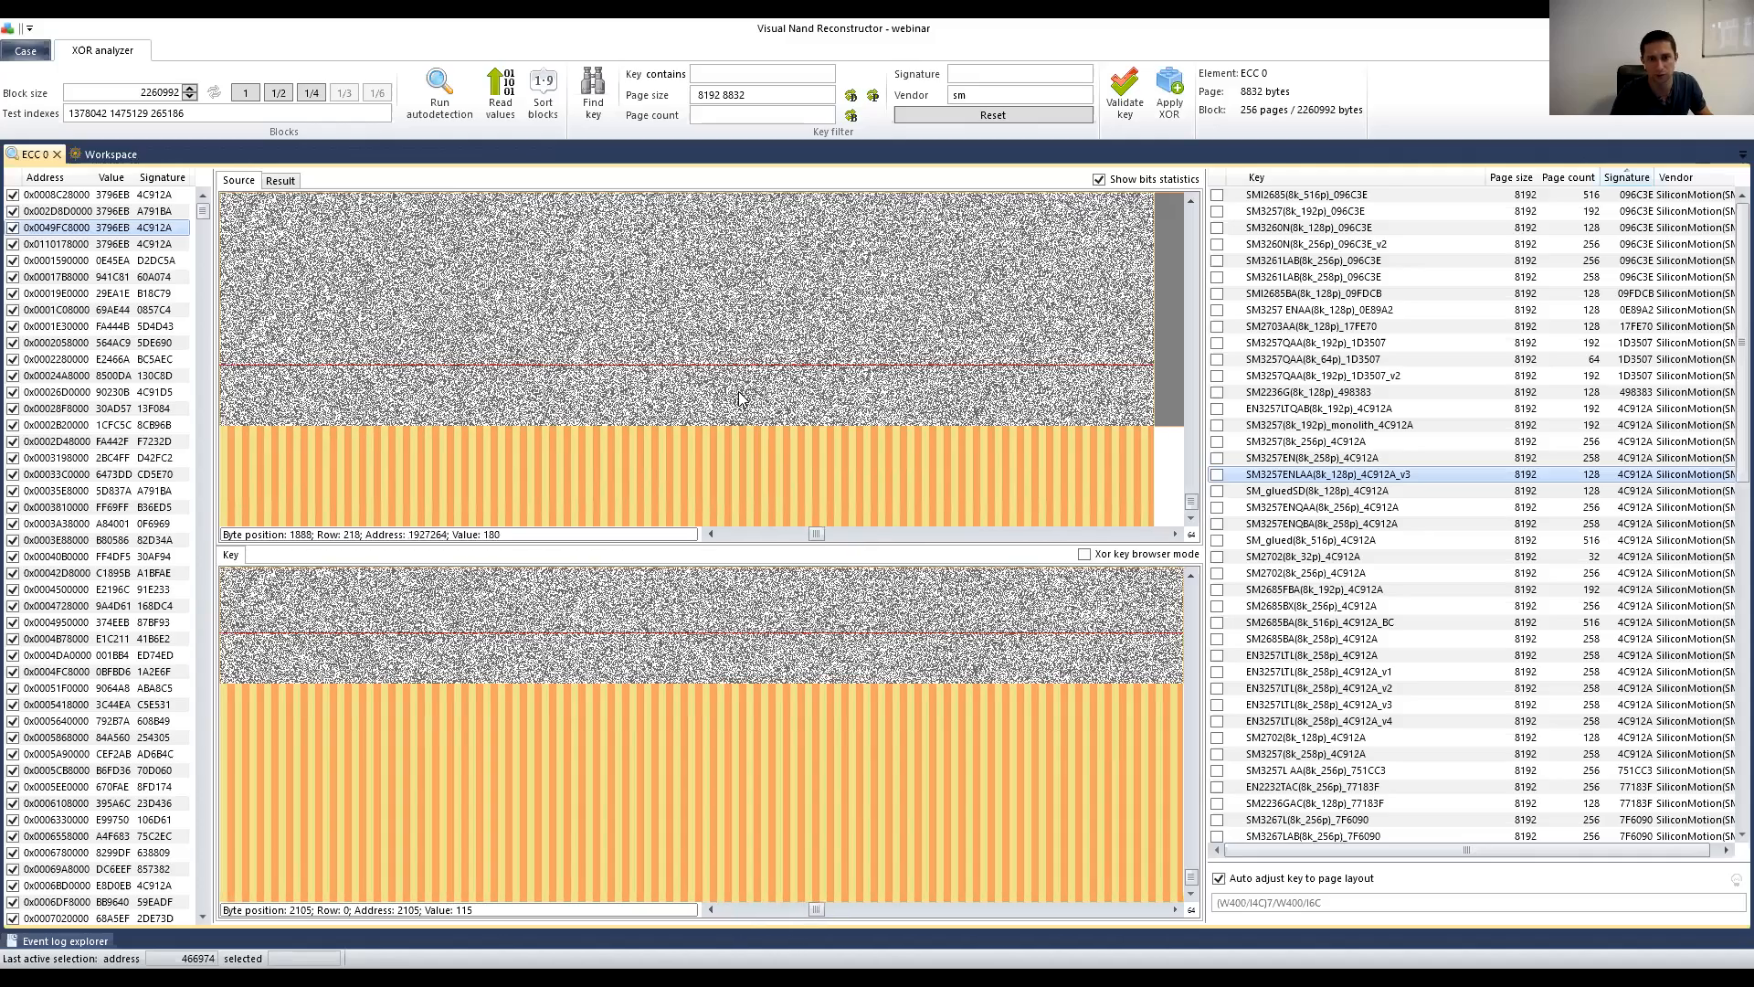
pyautogui.click(934, 537)
pyautogui.click(935, 538)
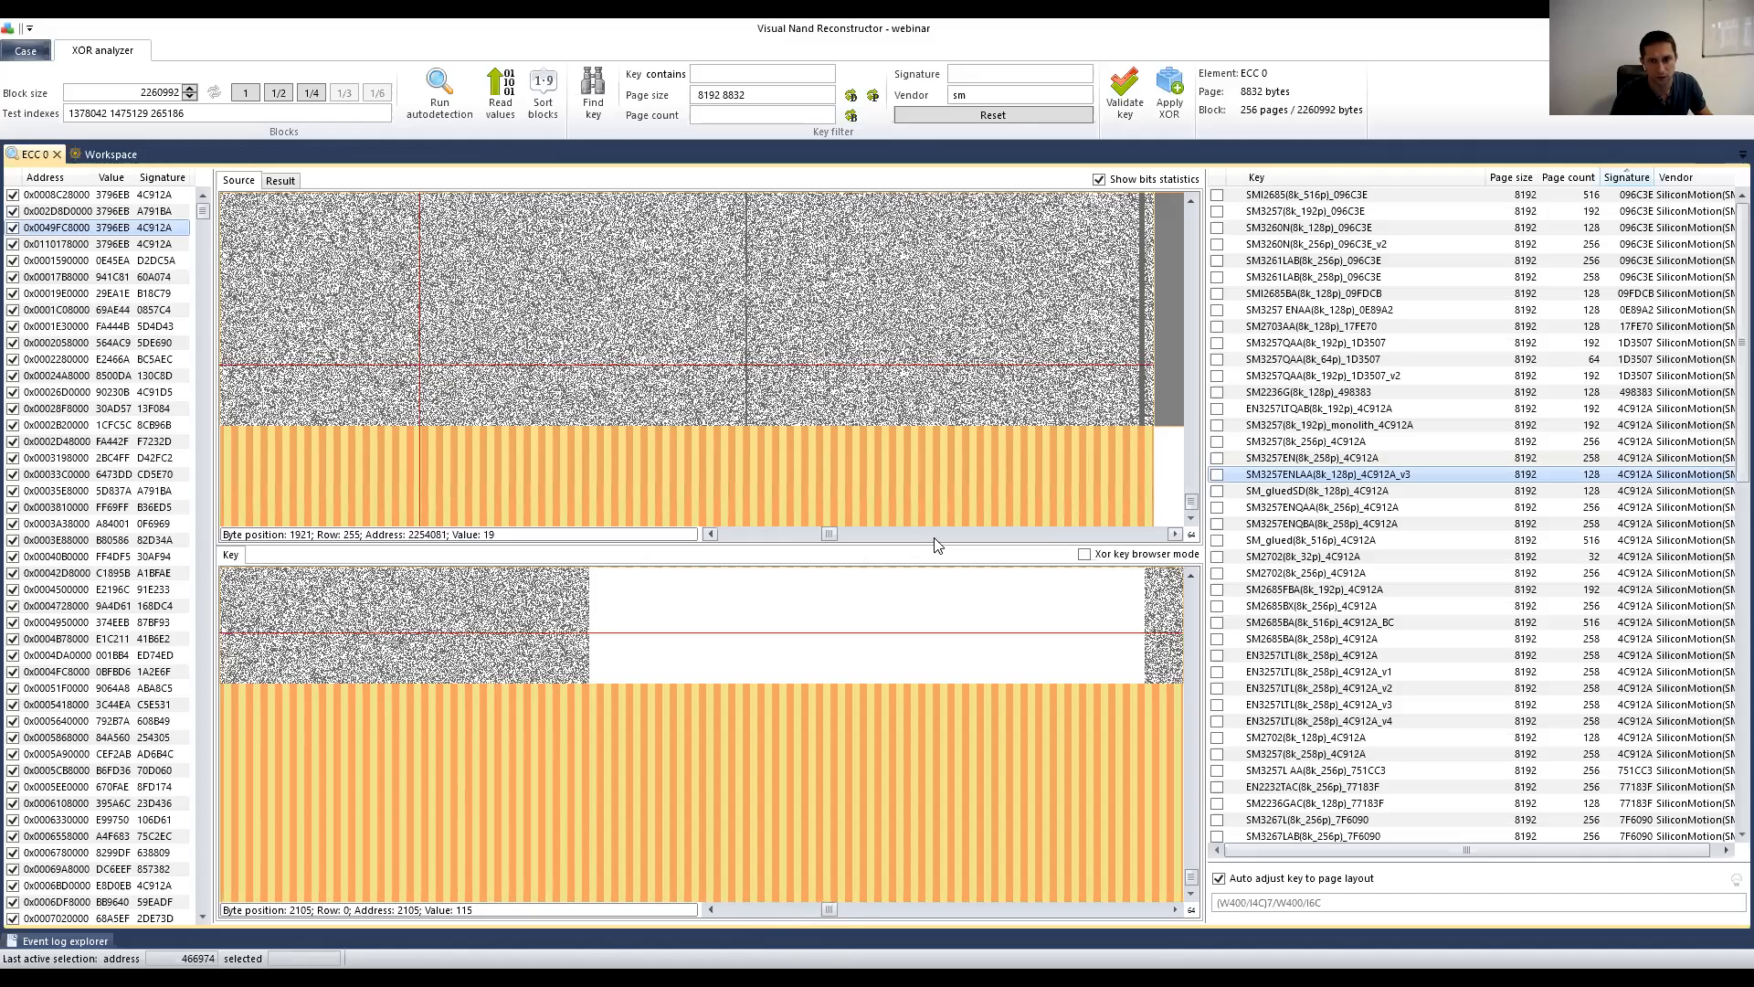
pyautogui.click(934, 538)
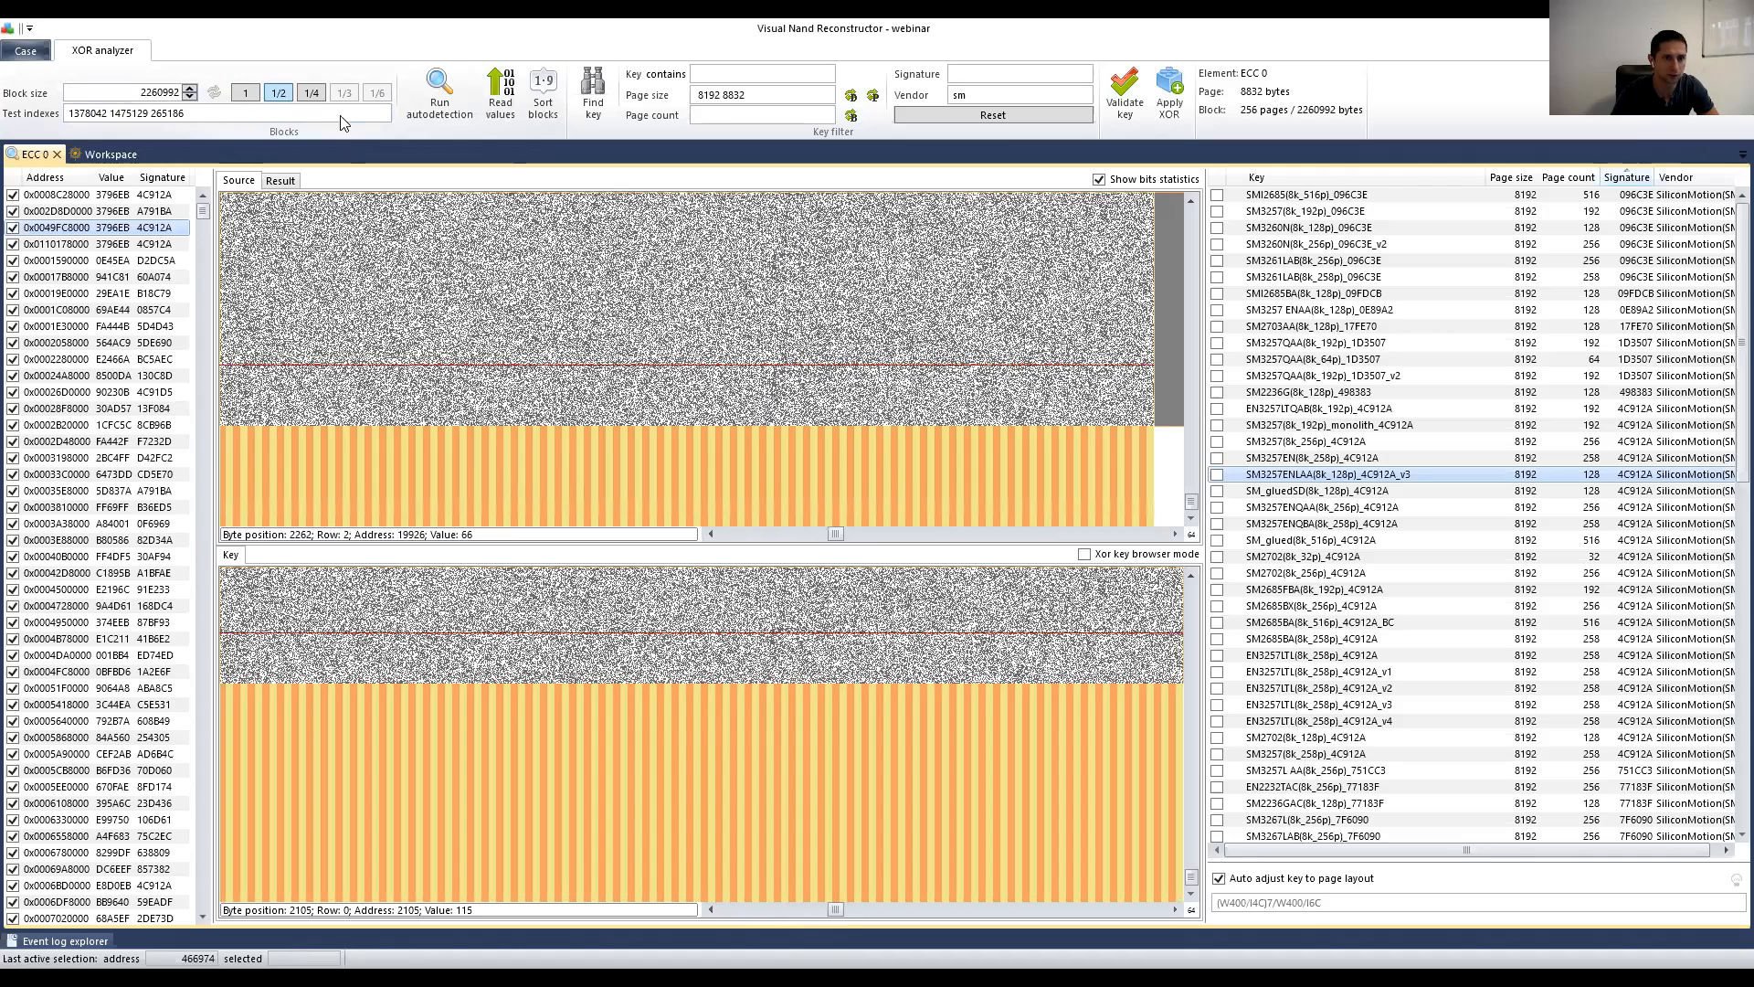
# Step: Halve the block size to 1130496 and view blocks 0x0008D3C000 and 0x0008C28000 as Source
pyautogui.click(278, 94)
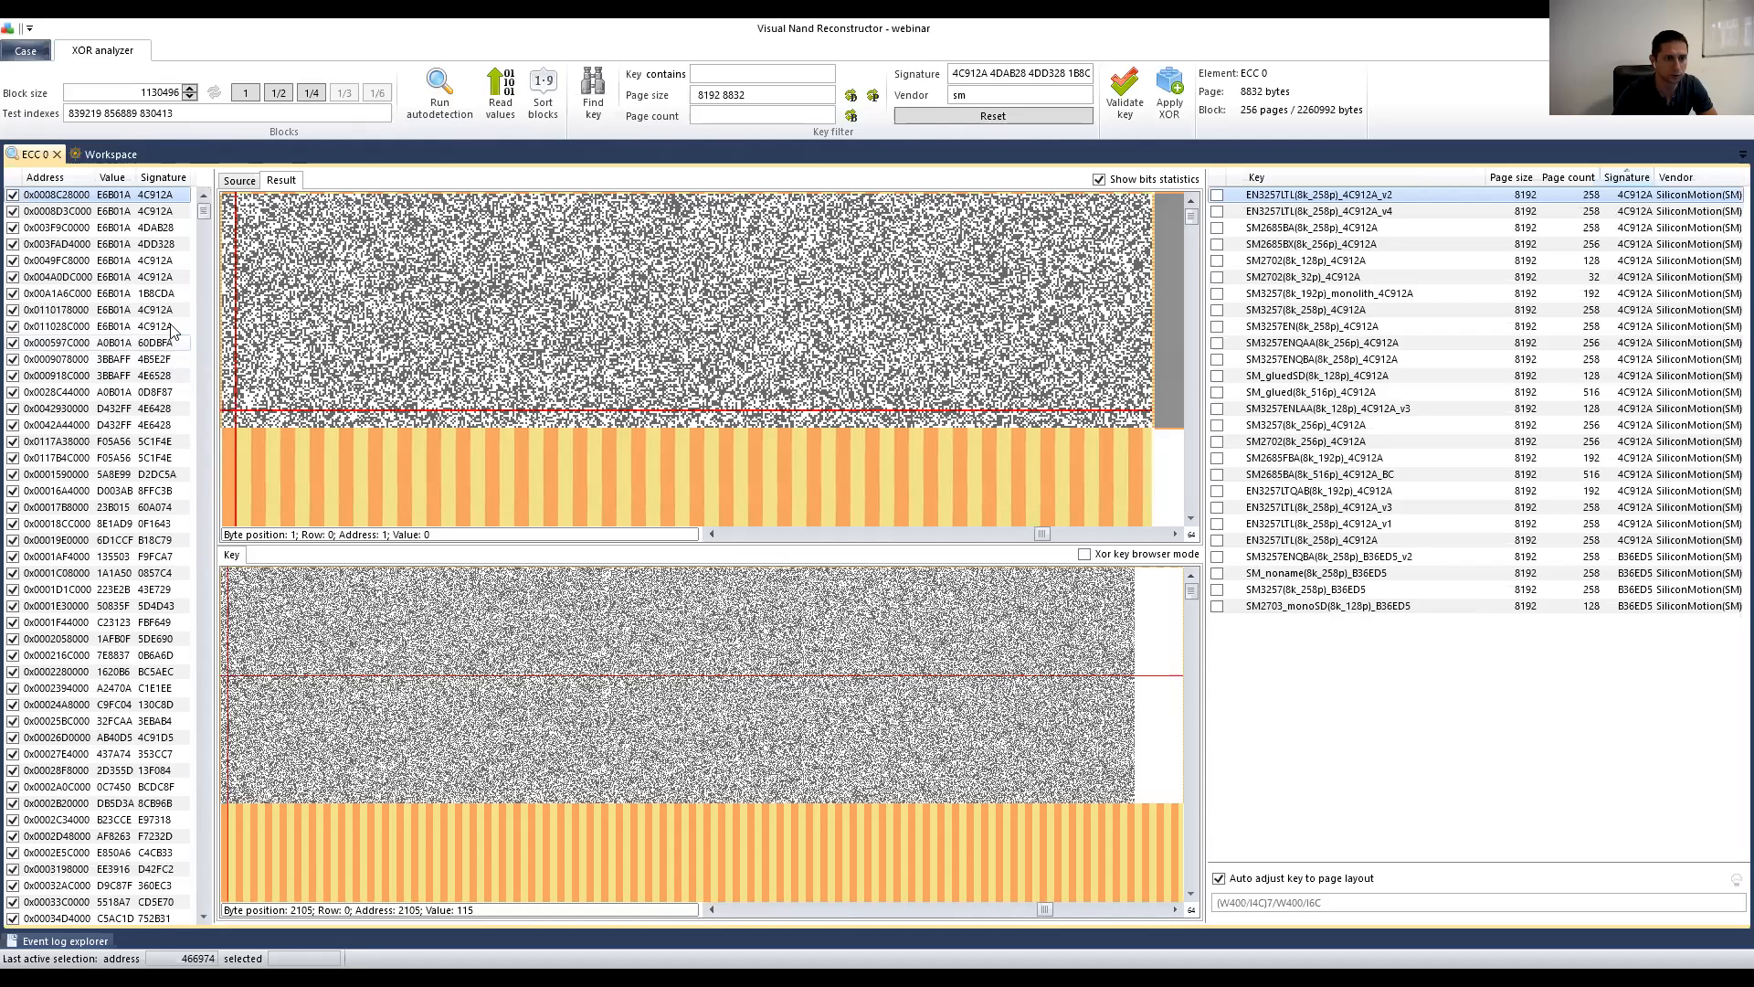
pyautogui.click(155, 211)
pyautogui.moveTo(1033, 540); pyautogui.dragTo(689, 536)
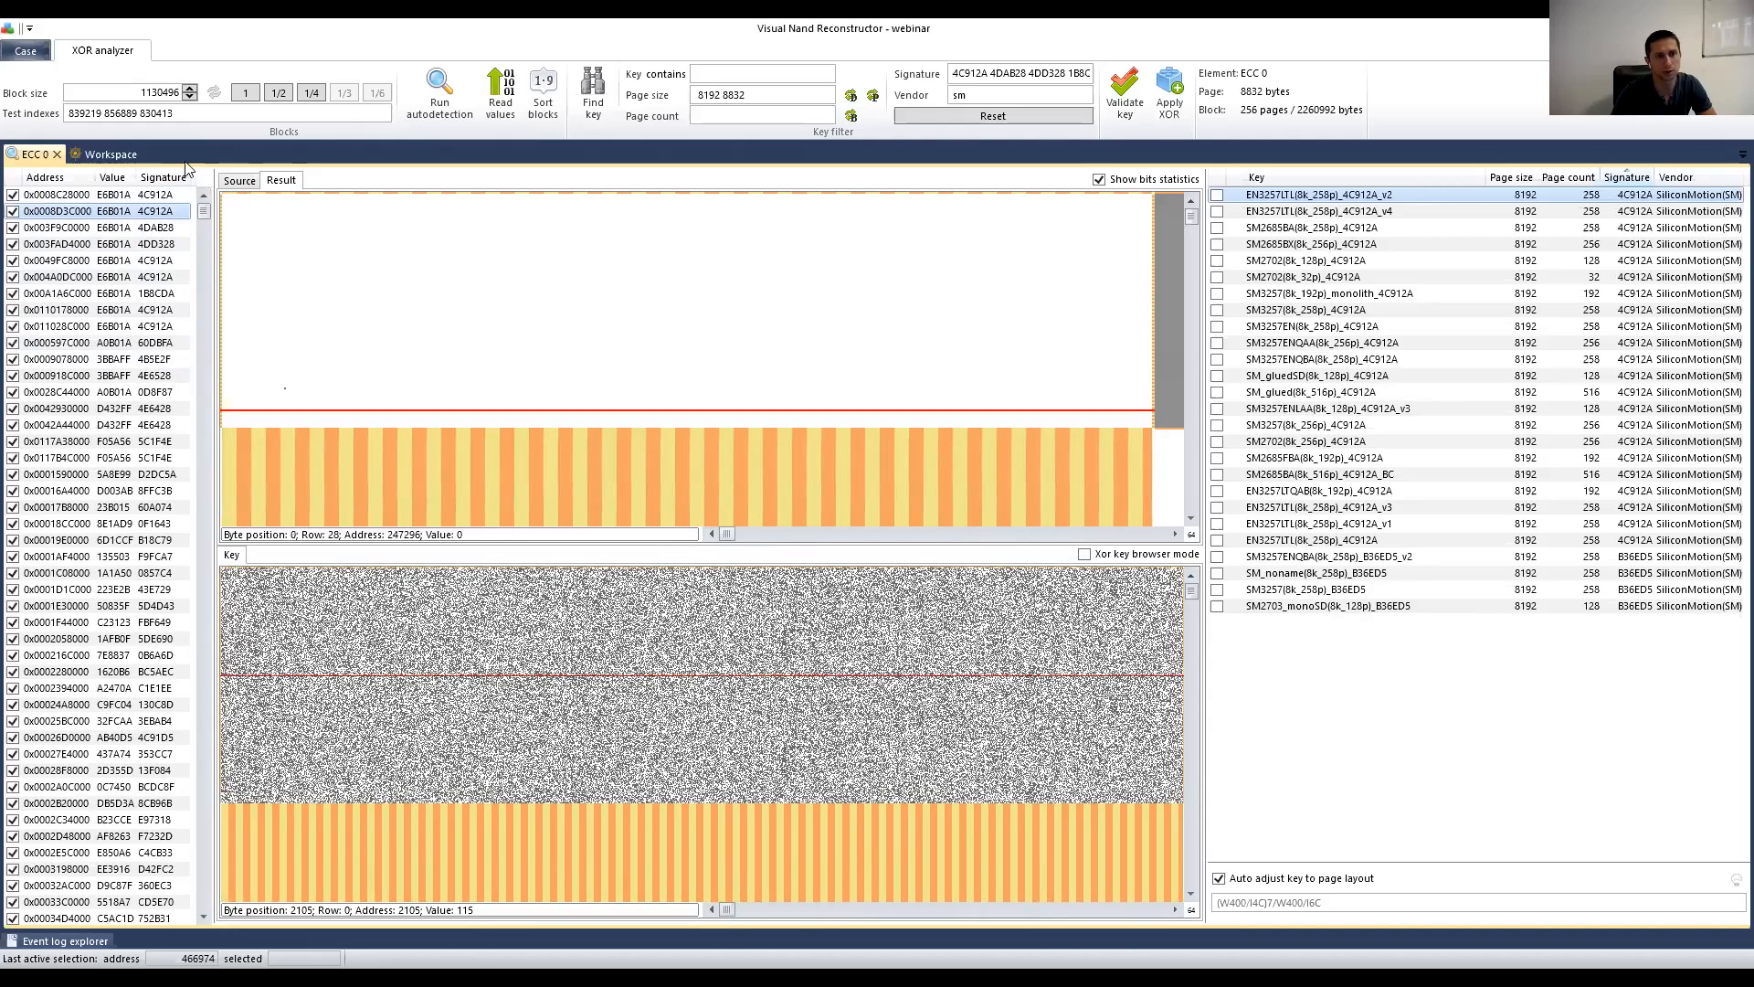
pyautogui.click(240, 181)
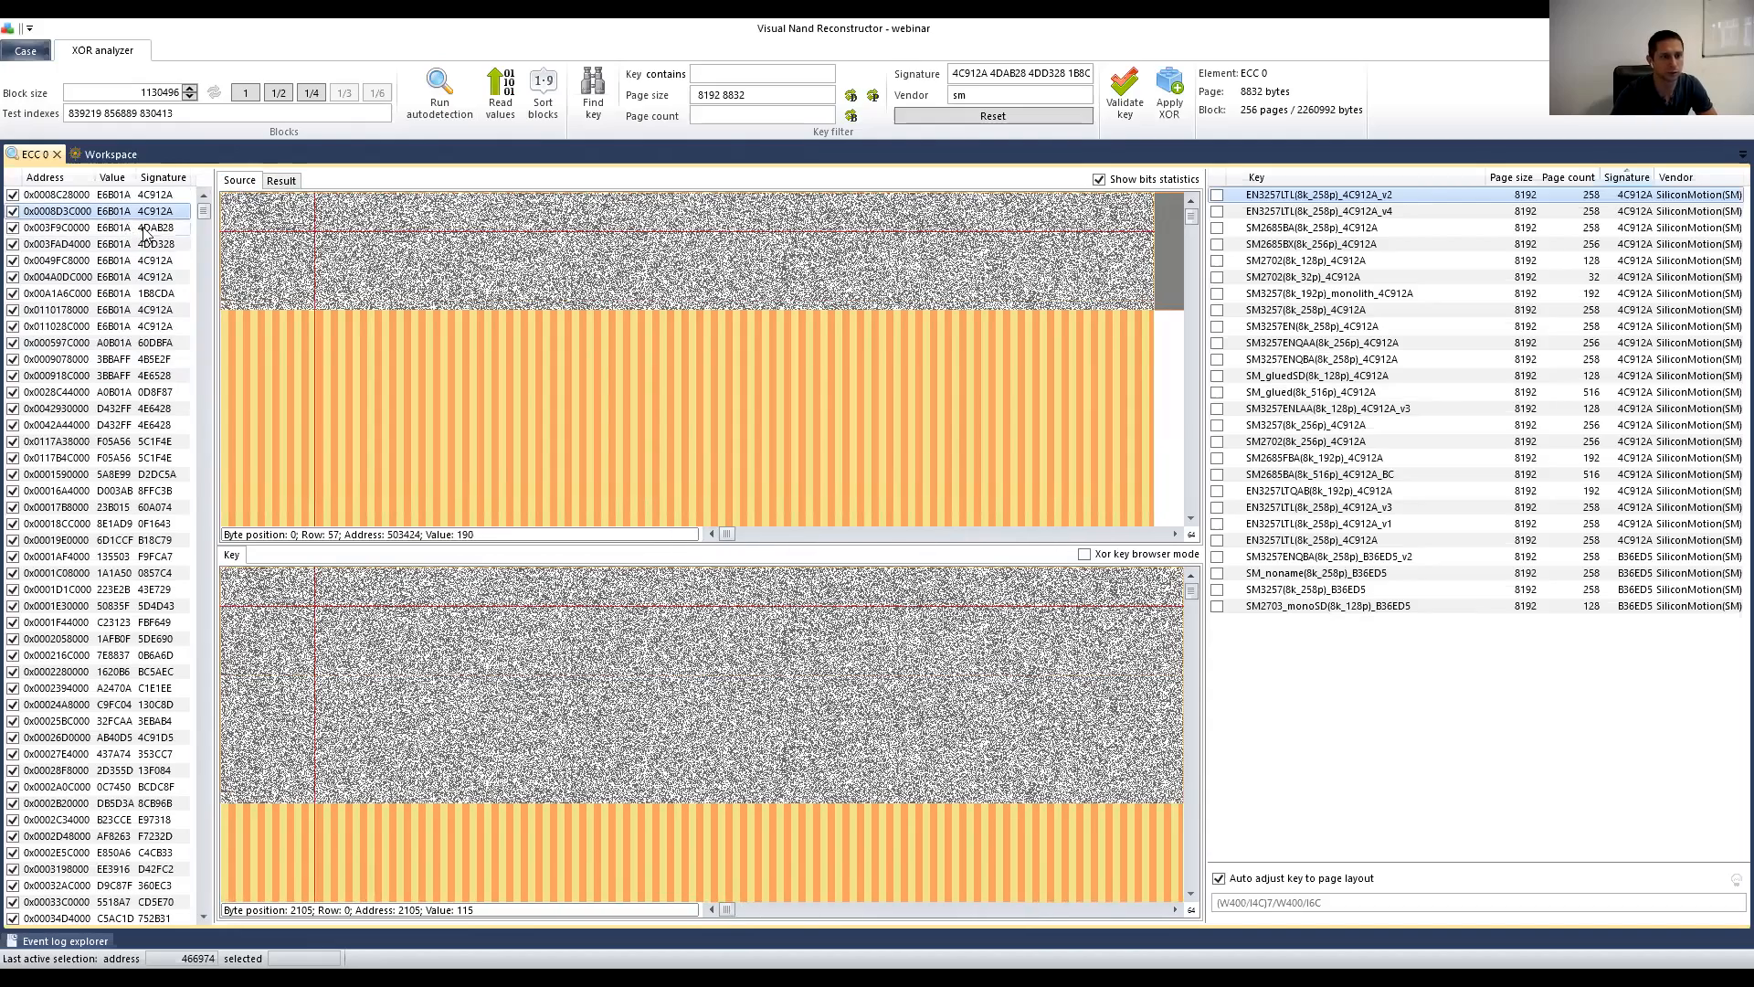
pyautogui.click(67, 196)
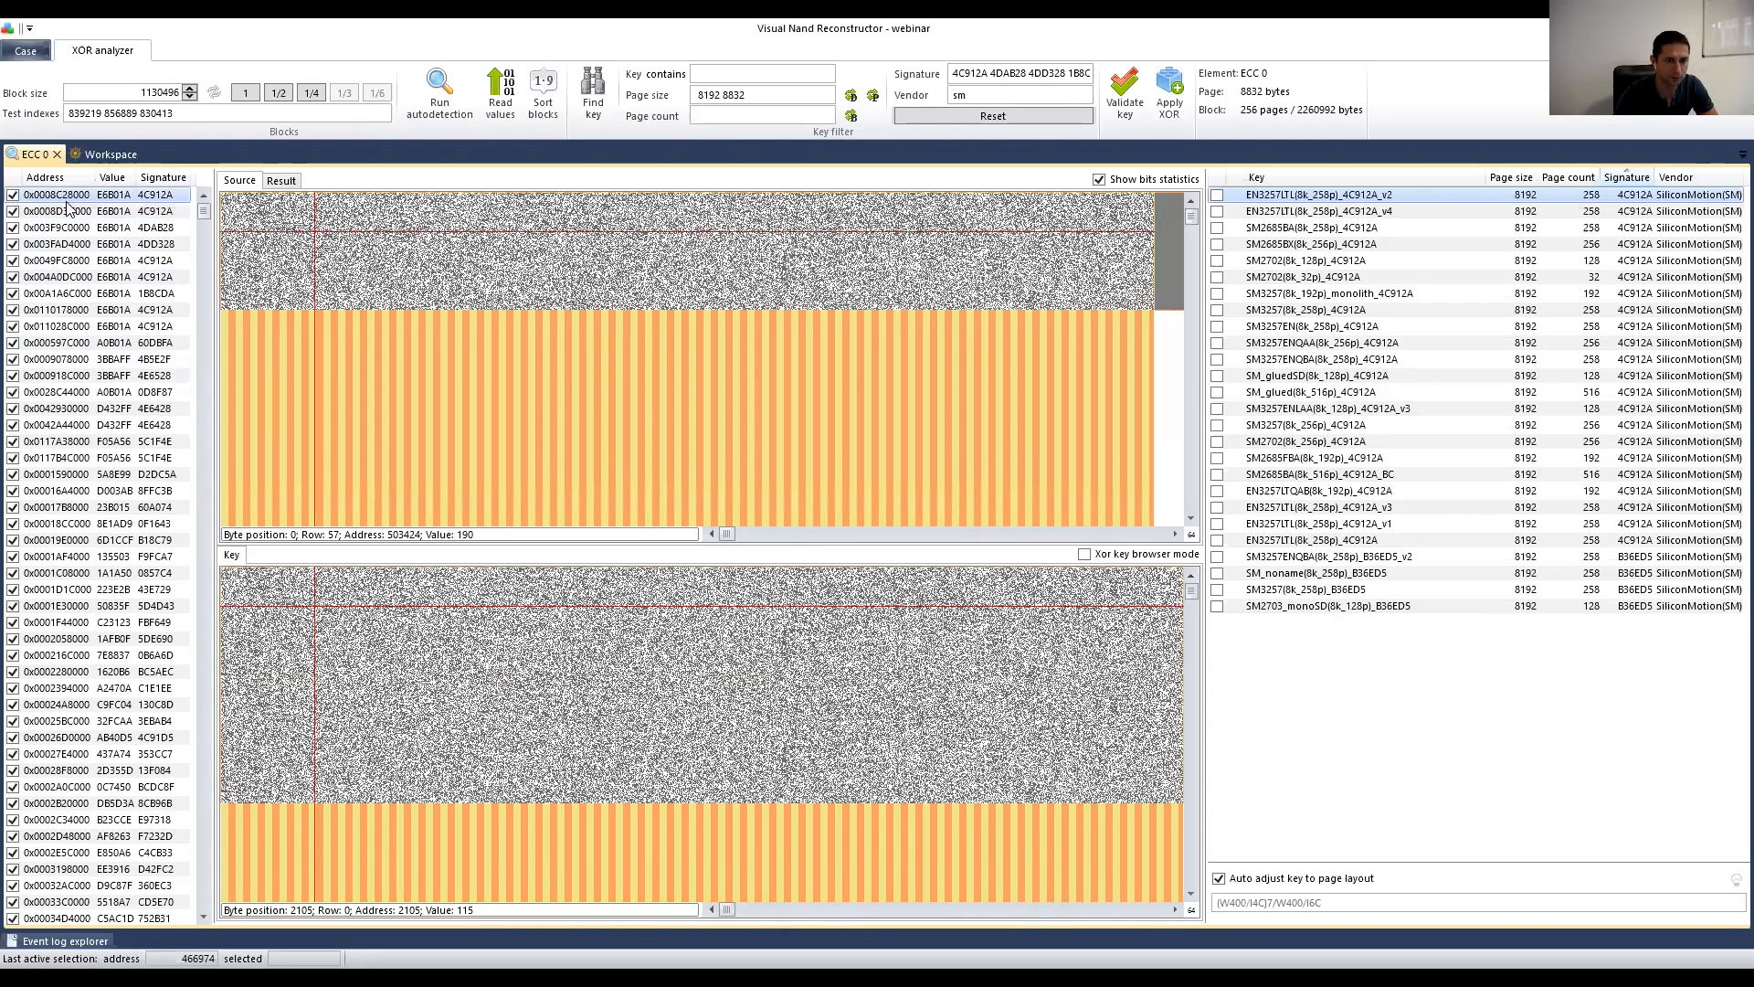
pyautogui.click(67, 209)
# Step: Take every block in the address list out of use with Clear all use
pyautogui.rightClick(80, 214)
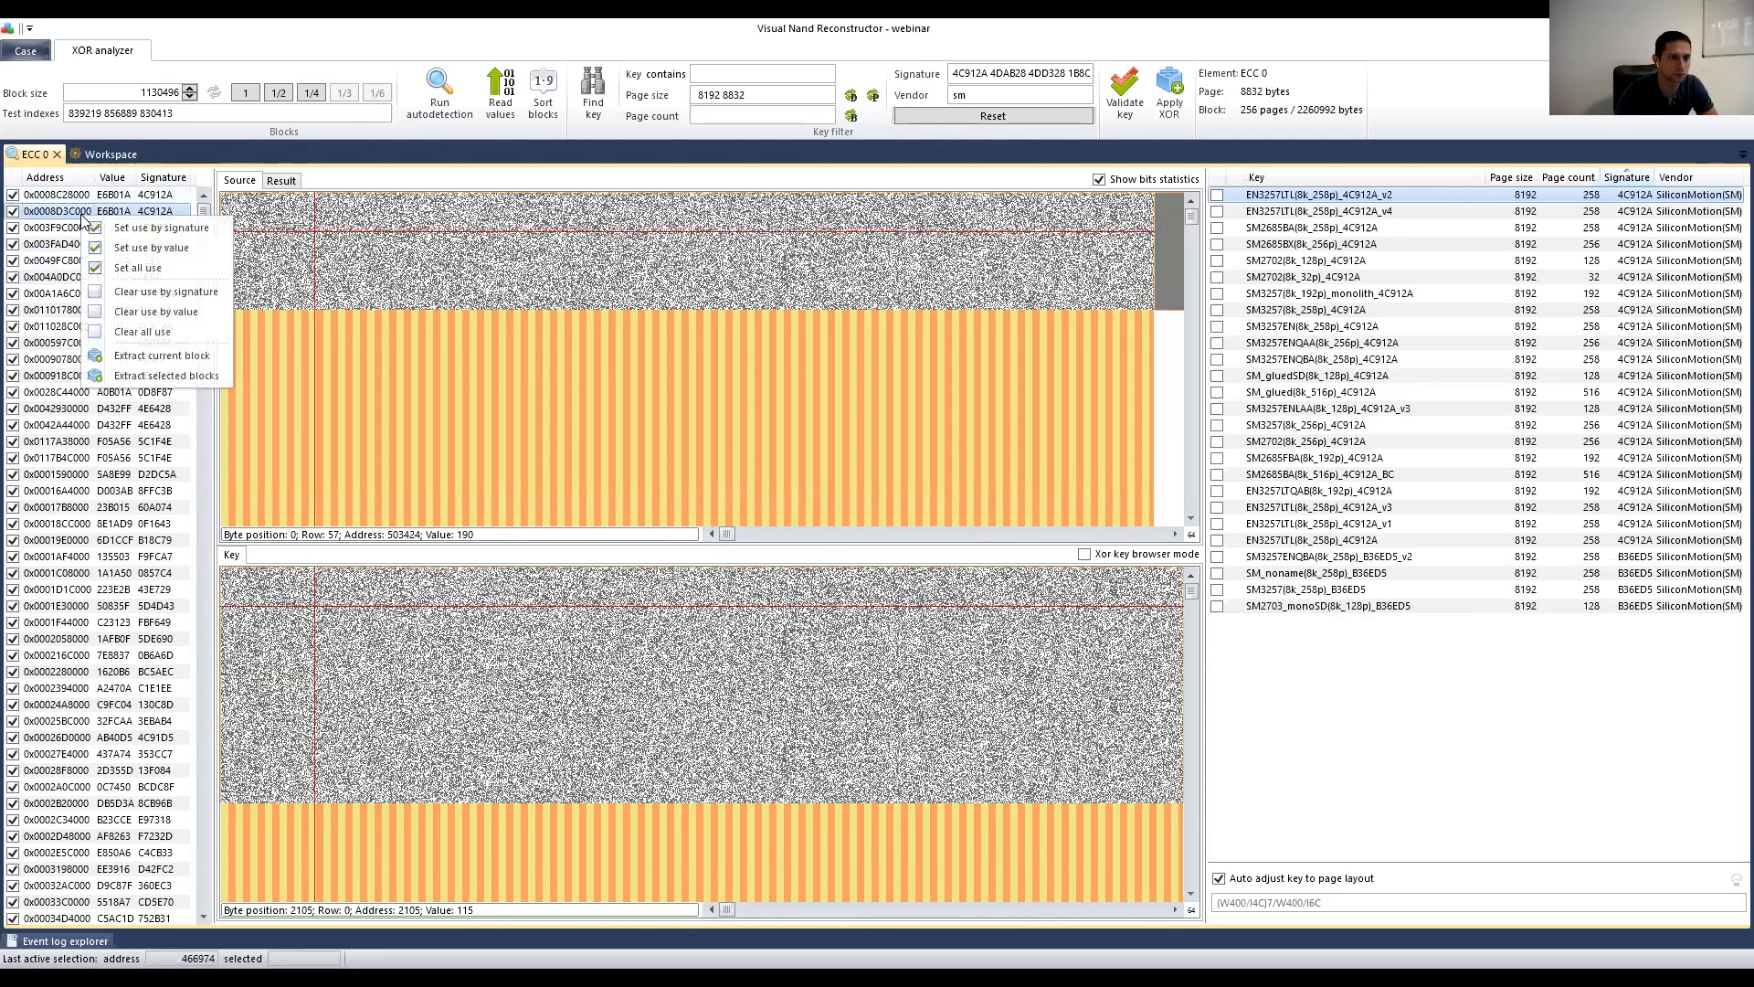
pyautogui.click(118, 333)
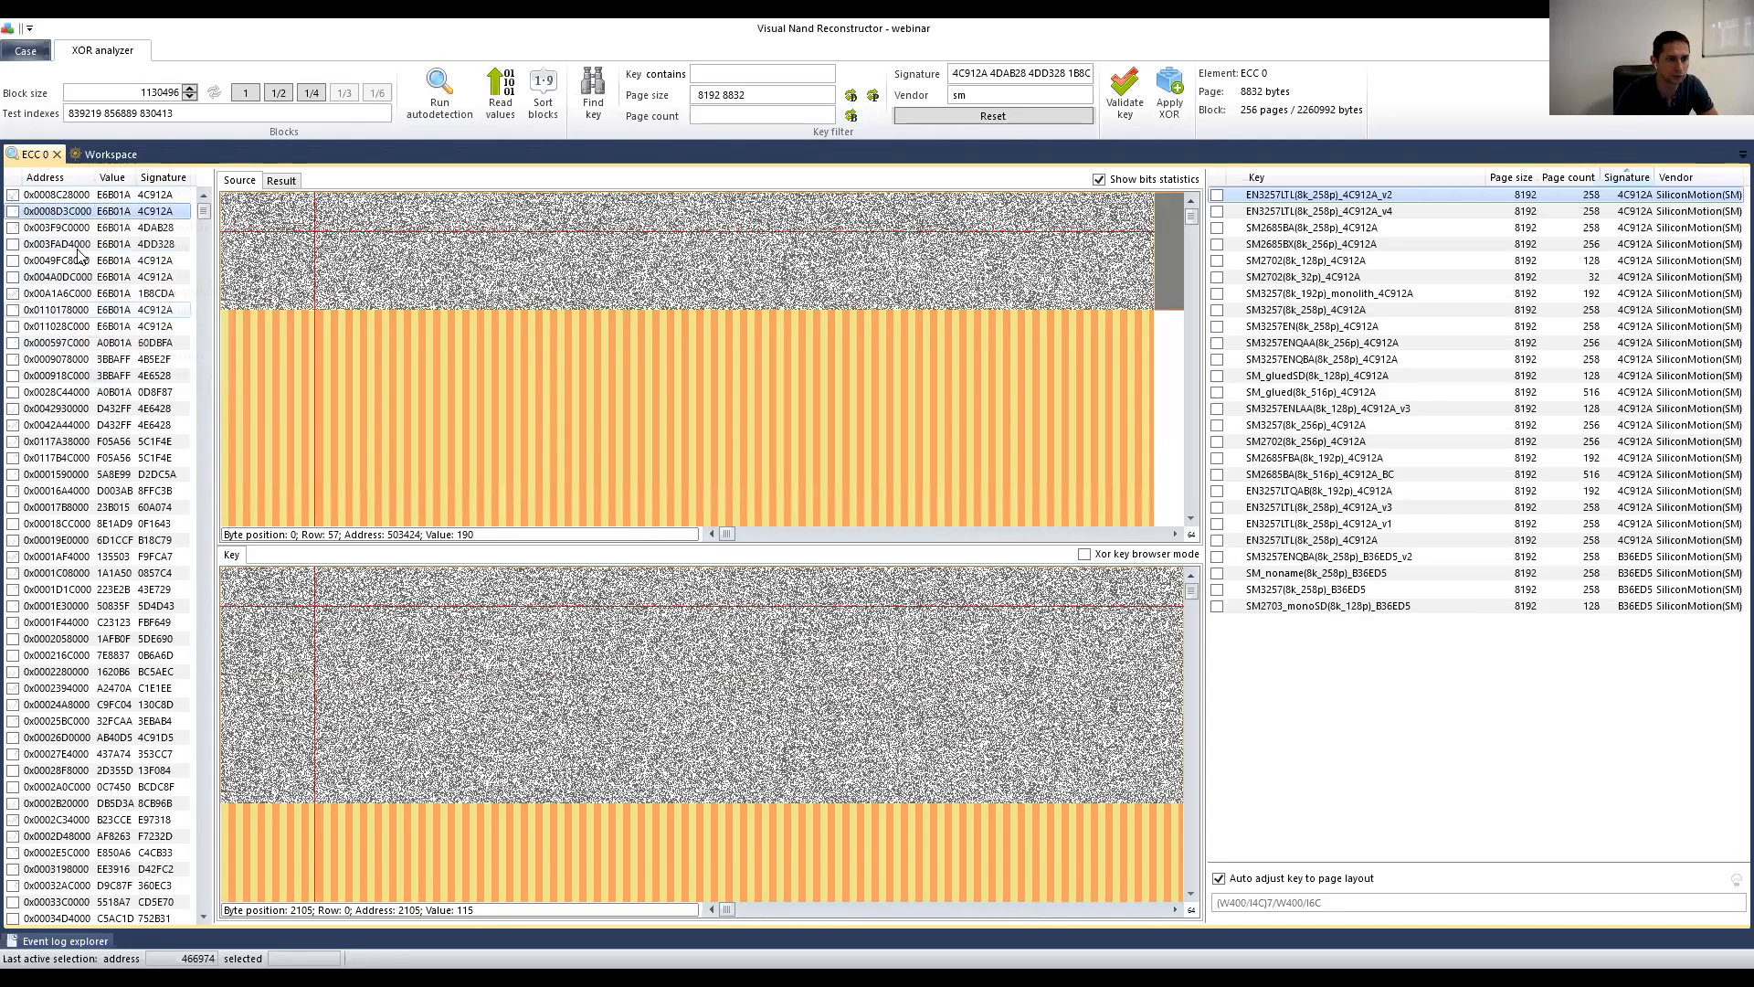
pyautogui.click(59, 200)
# Step: Compare candidate blocks 0x0049FC8000 and 0x004A0DC000 against block 0x0008C28000
pyautogui.press('Down')
pyautogui.press('Down')
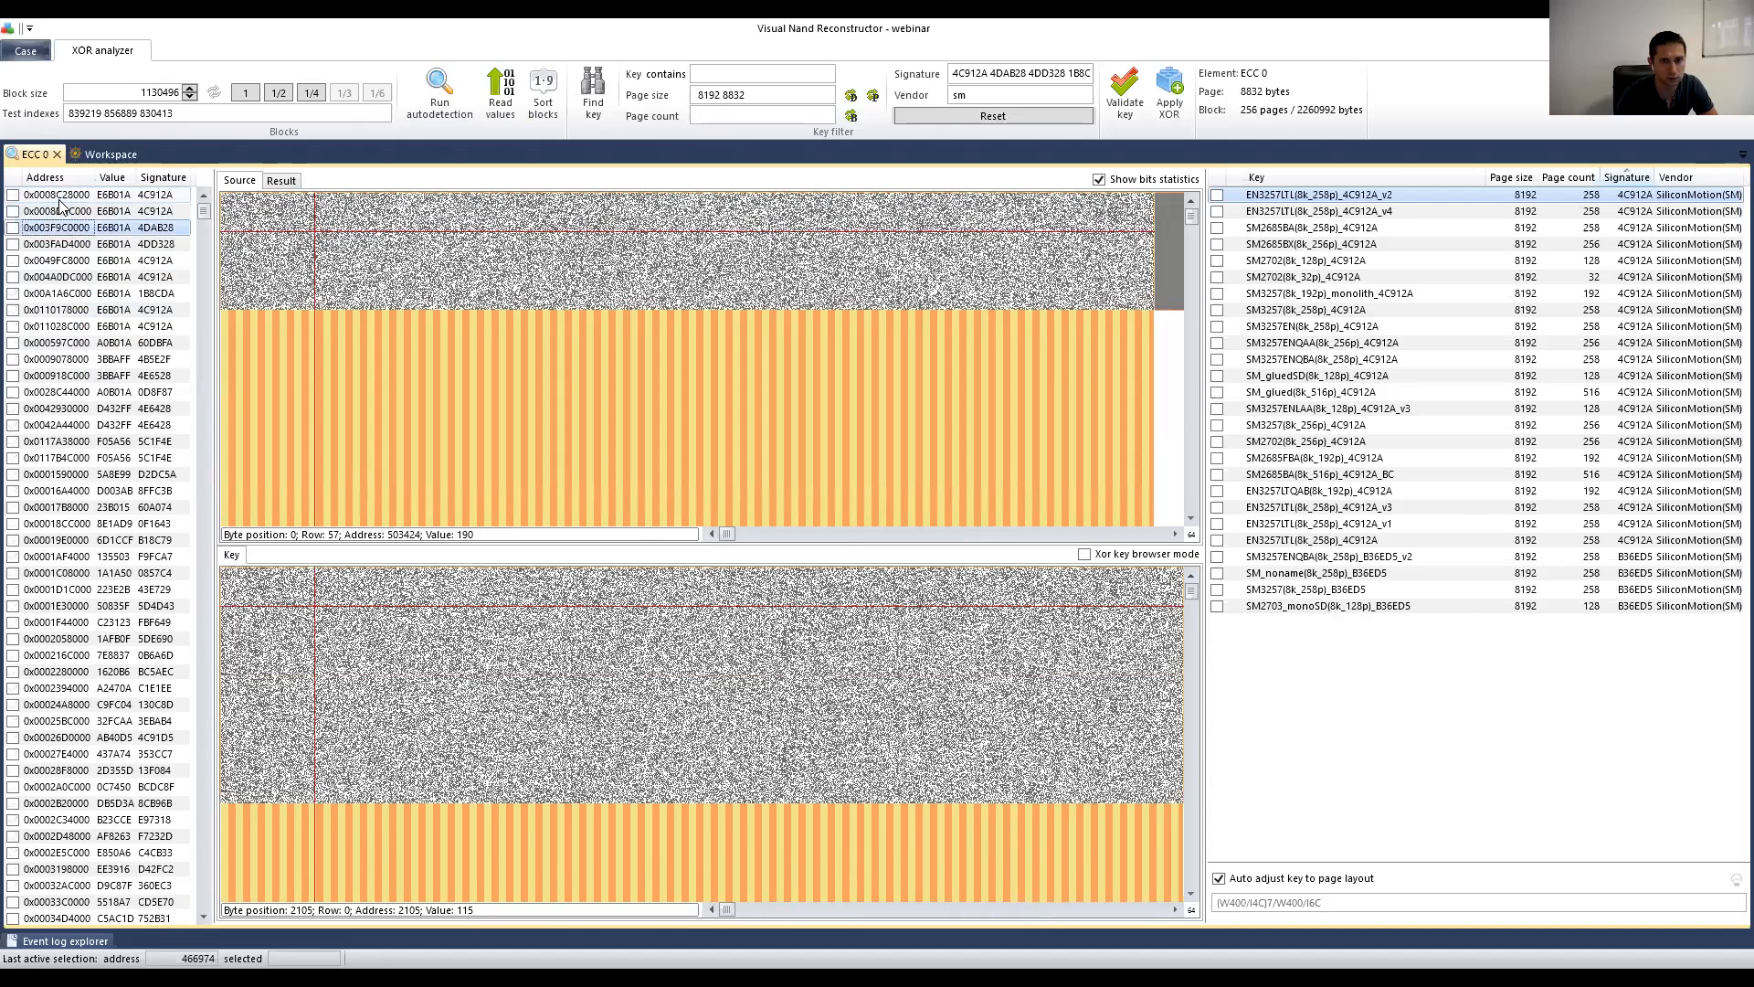
pyautogui.press('Up')
pyautogui.press('Up')
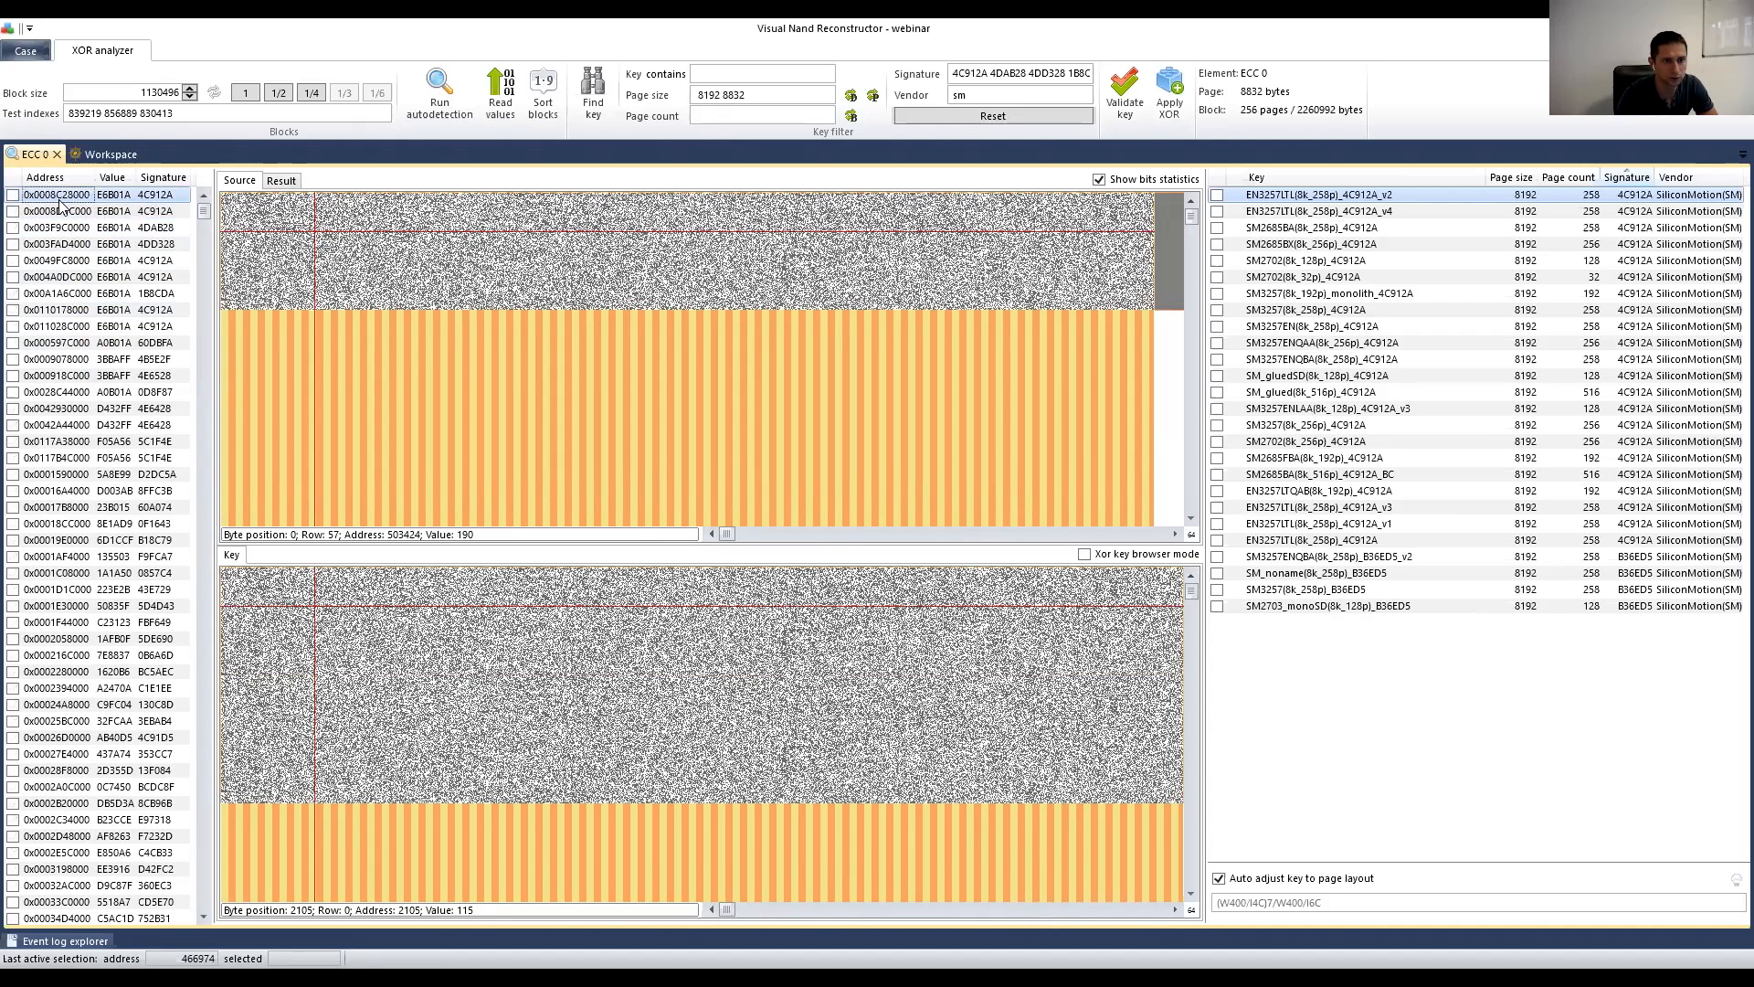
pyautogui.press('Down')
pyautogui.press('Up')
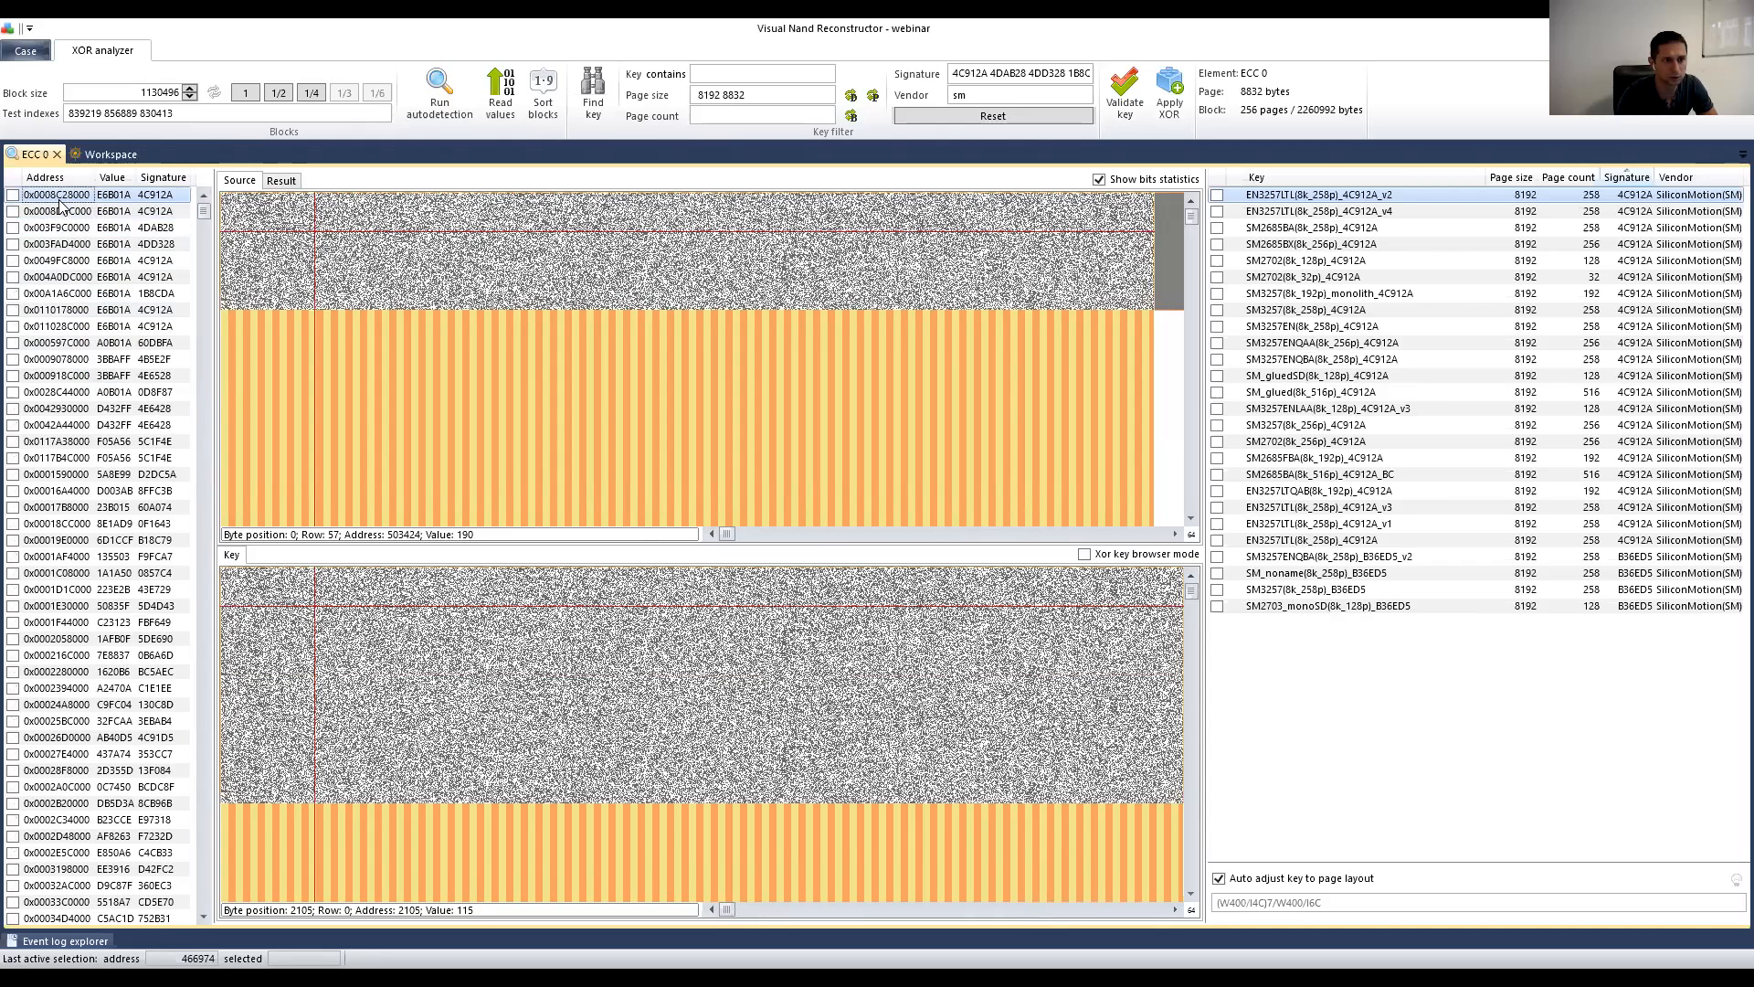
pyautogui.click(146, 263)
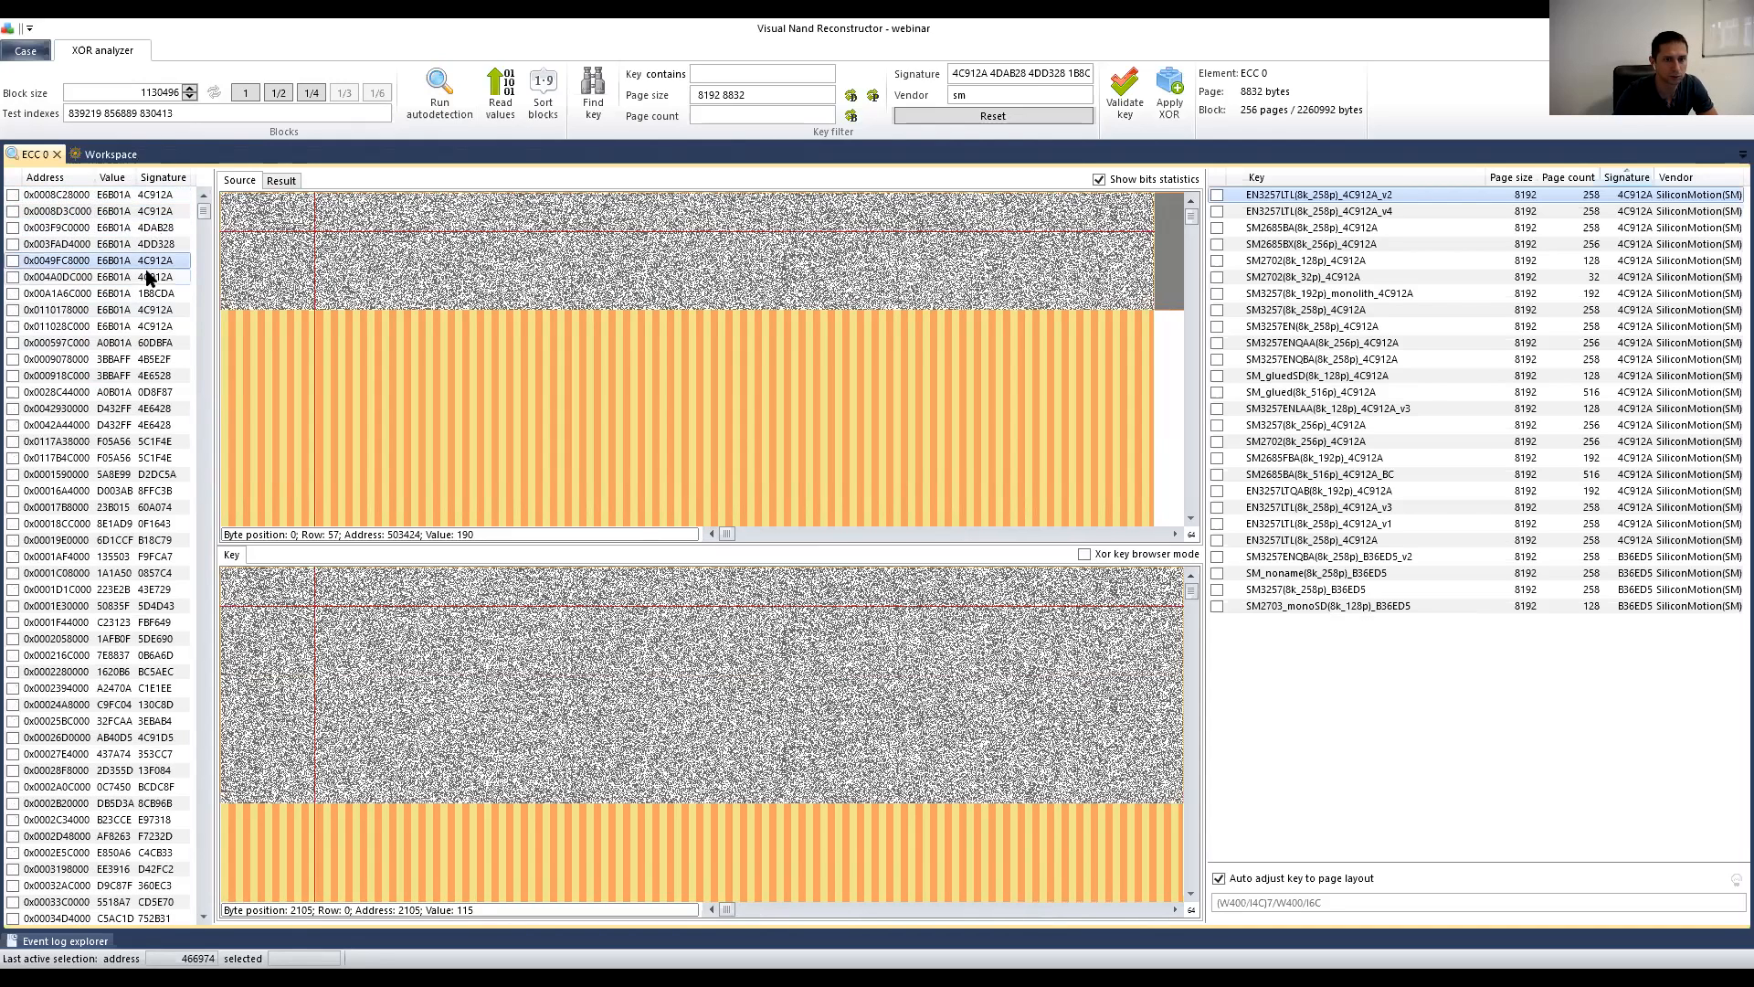
pyautogui.click(146, 277)
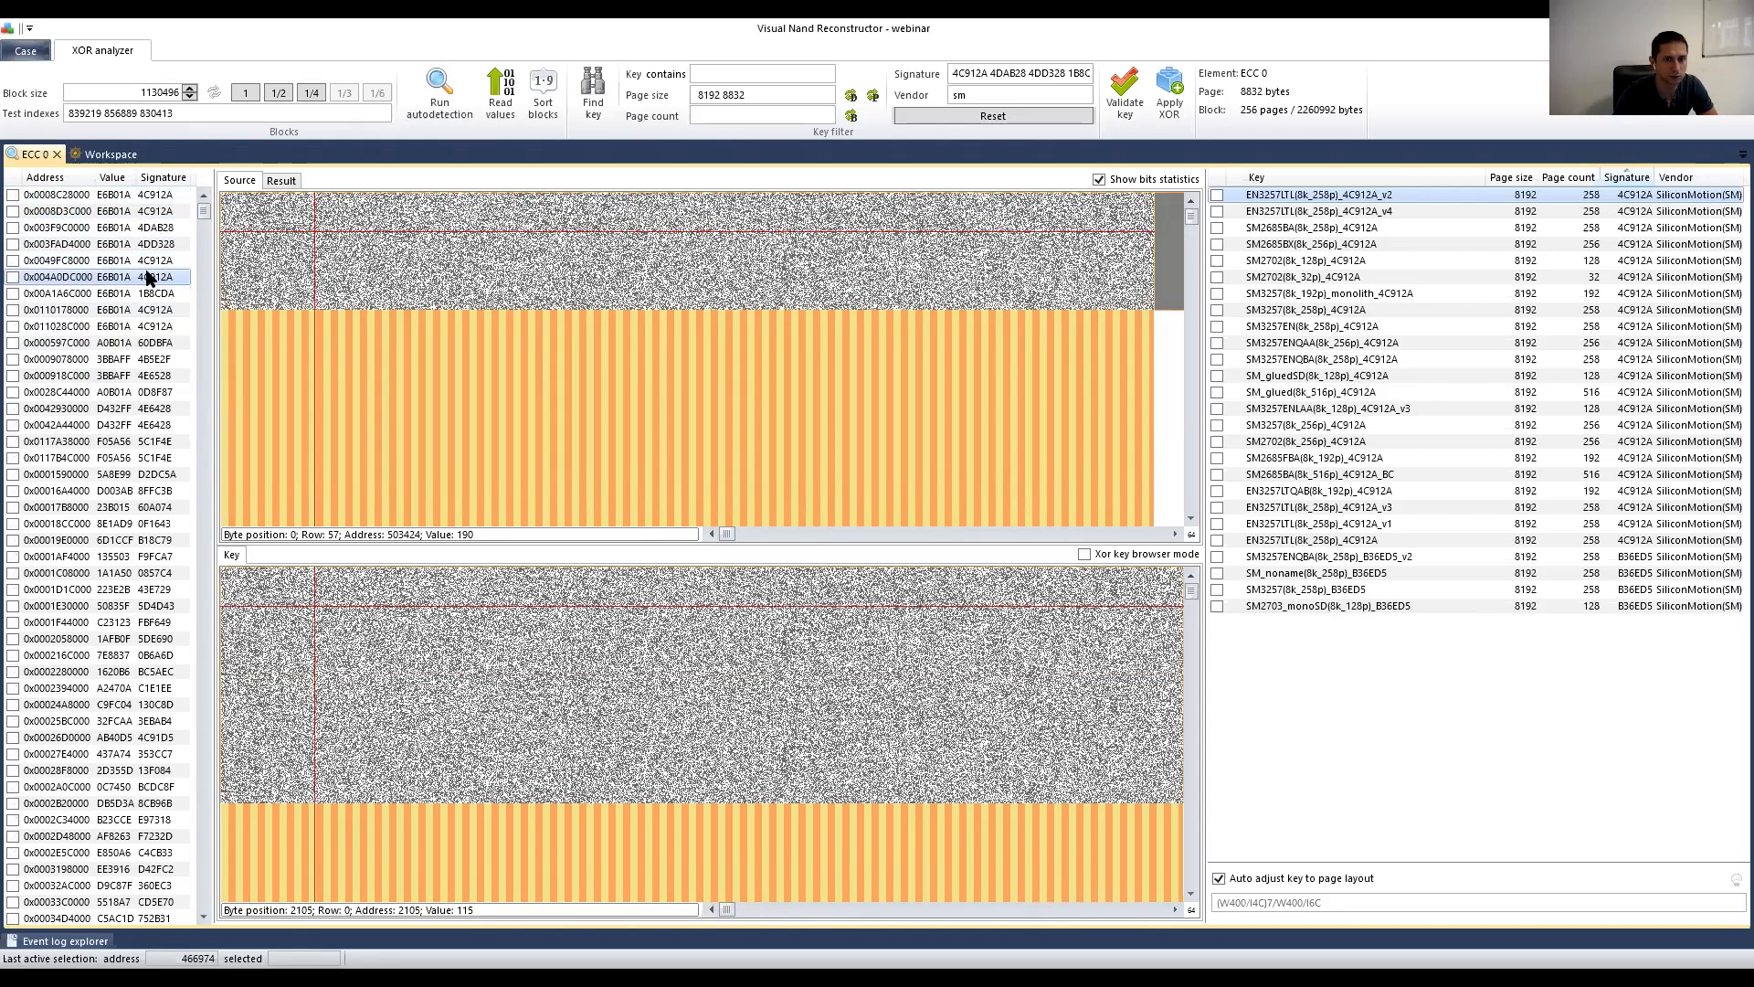
pyautogui.click(154, 196)
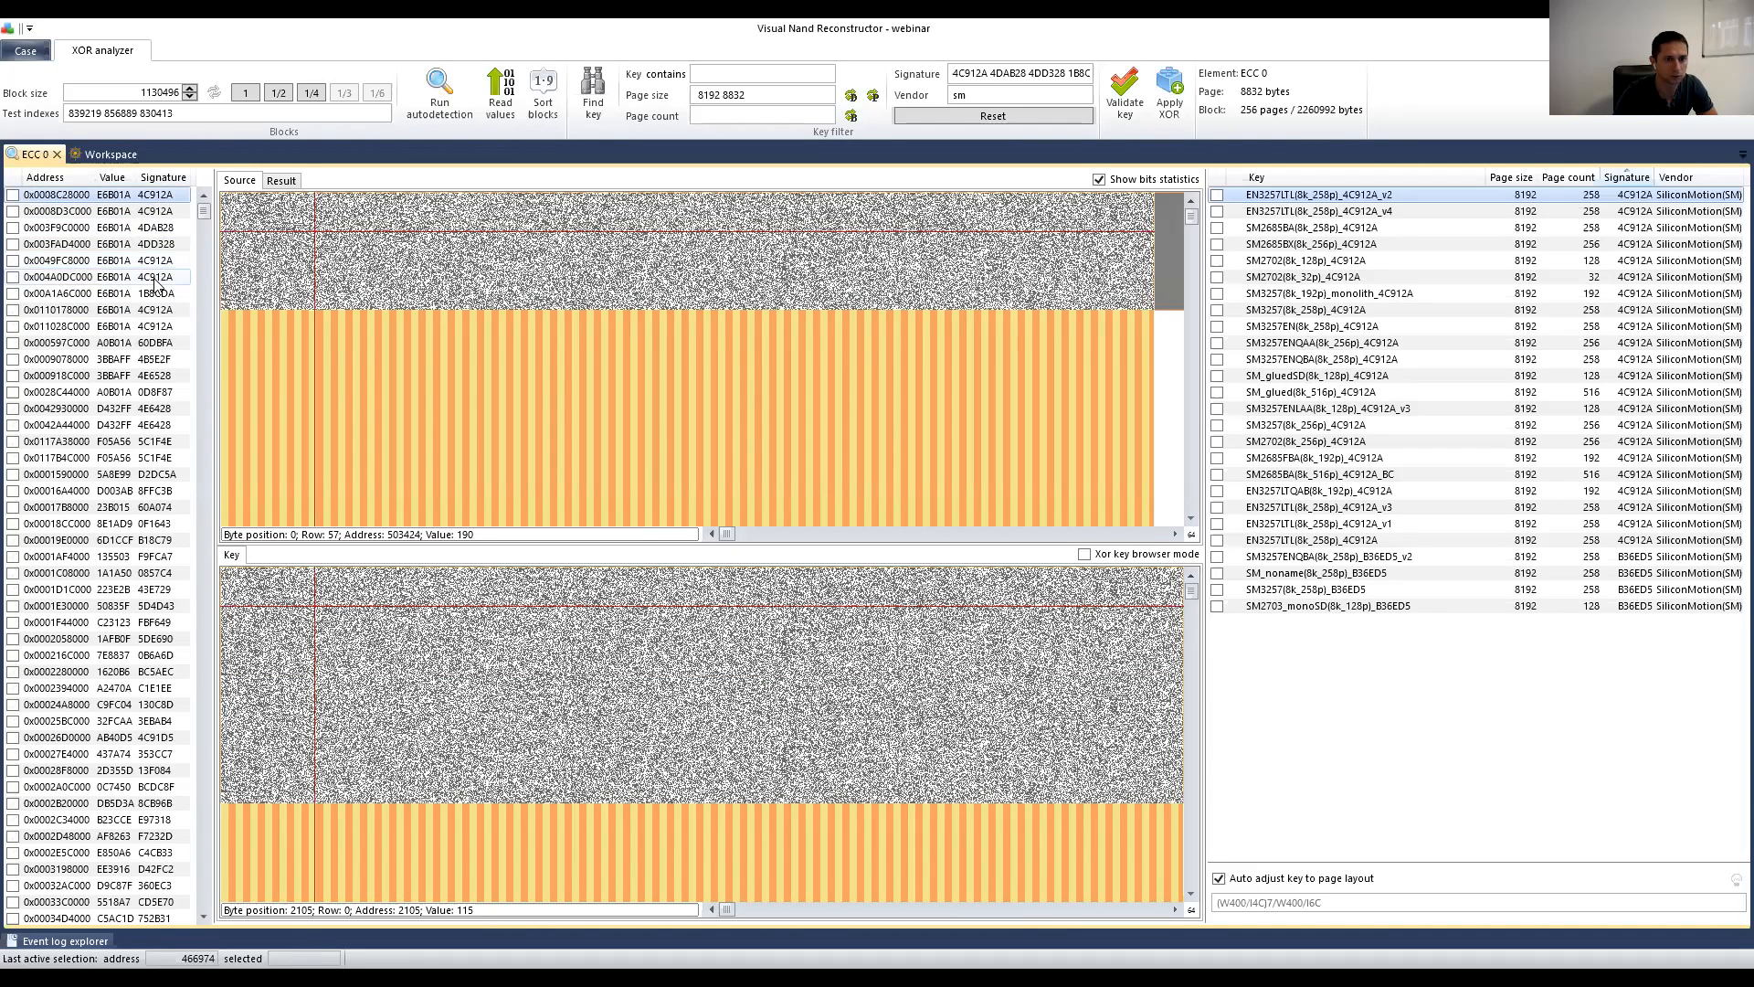
# Step: Compare 0x0008D3C000 and 0x004A0DC000 with the first block, then mark 0x0008C28000 as used
pyautogui.click(154, 279)
pyautogui.click(145, 197)
pyautogui.click(153, 215)
pyautogui.click(170, 277)
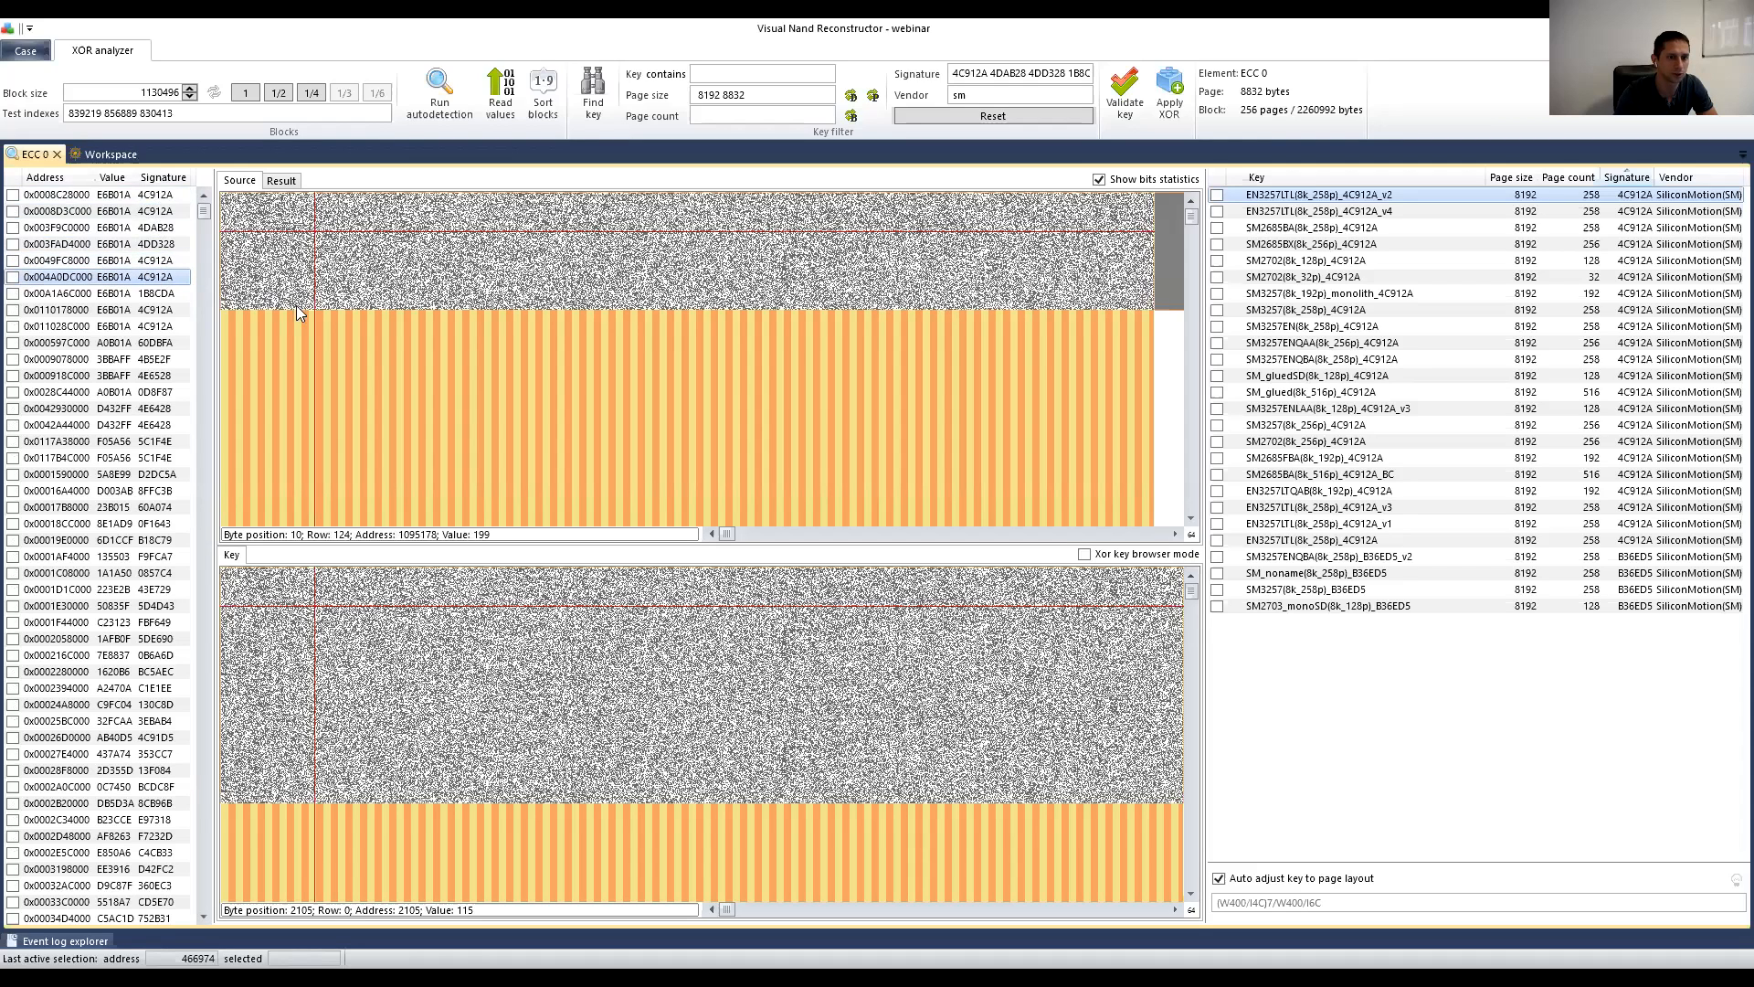
pyautogui.click(157, 278)
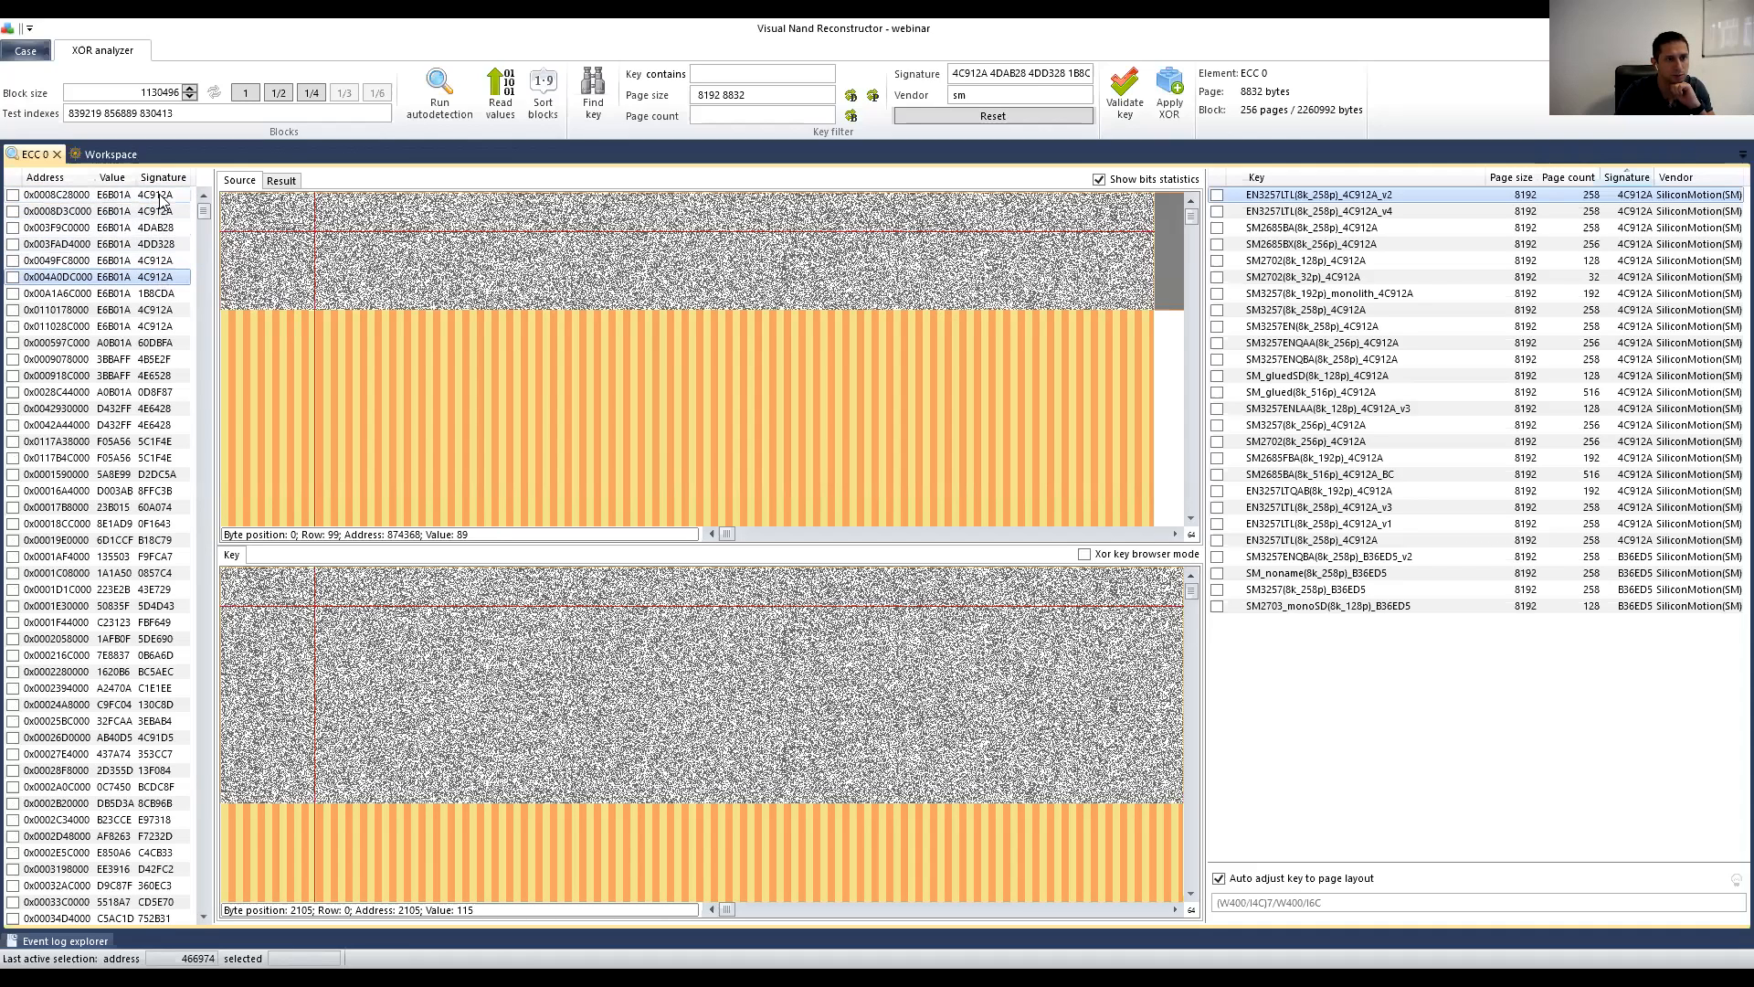
pyautogui.click(12, 195)
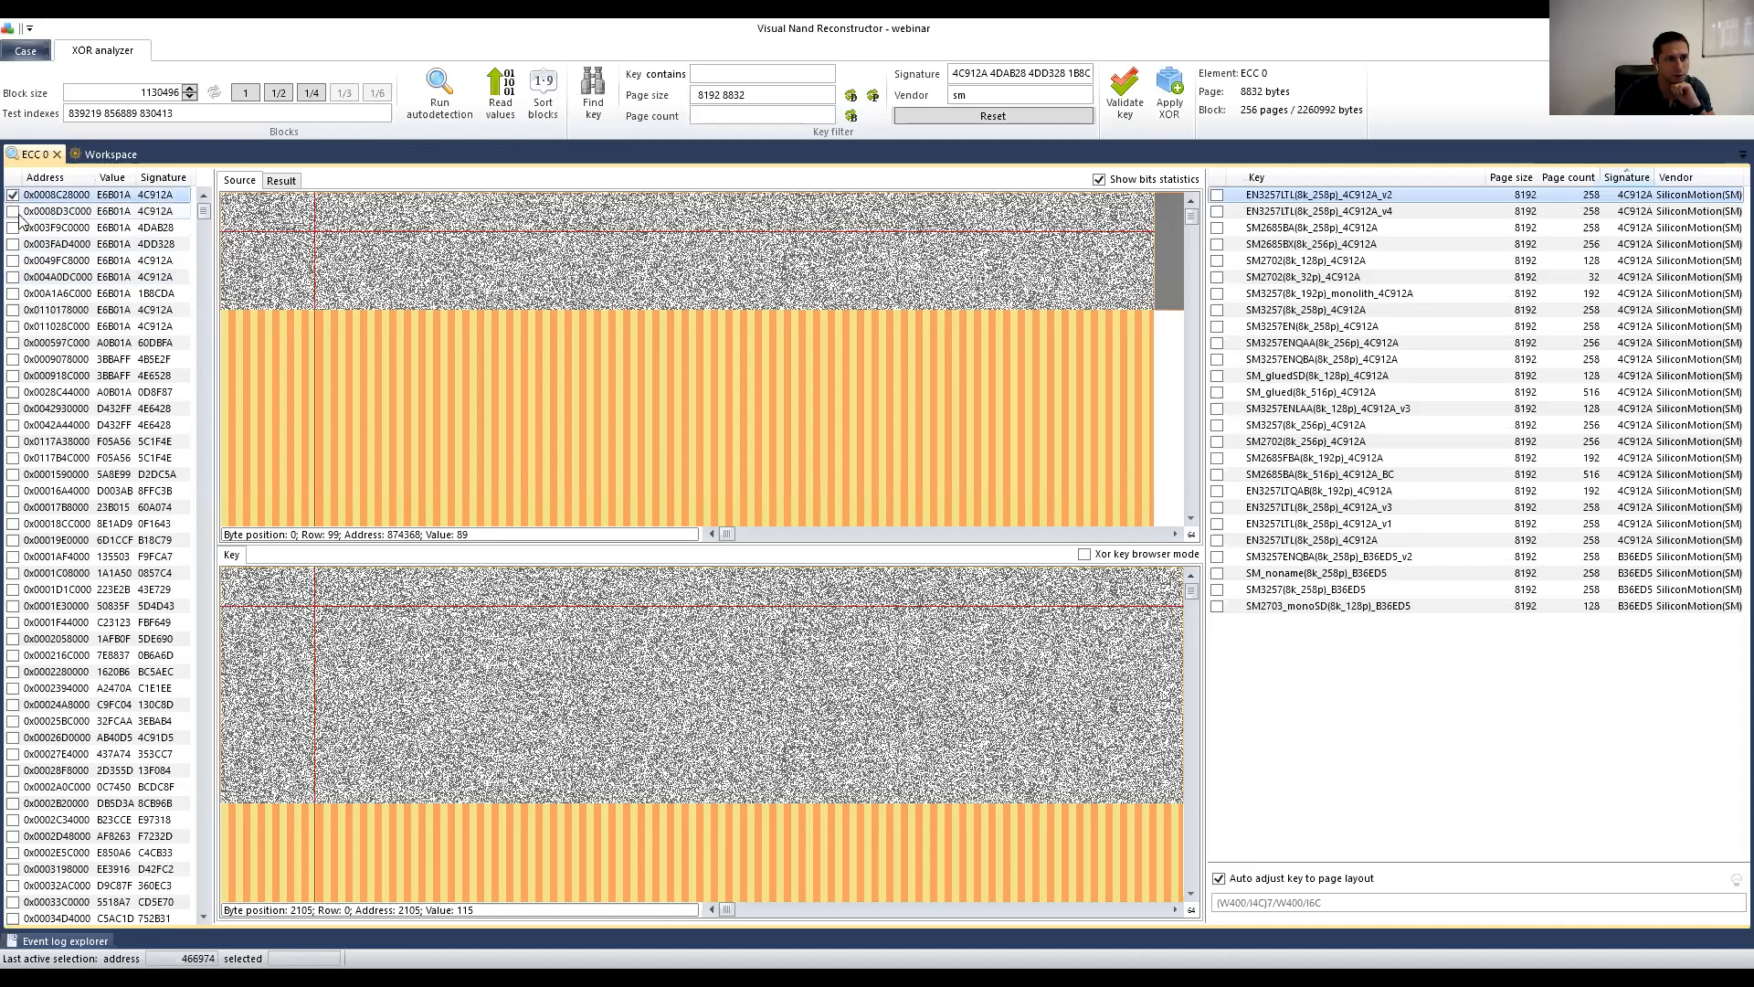
# Step: Mark blocks 0x0008D3C000 and 0x004A0DC000 as used and extract the marked blocks as Offsets 2
pyautogui.click(13, 211)
pyautogui.click(118, 278)
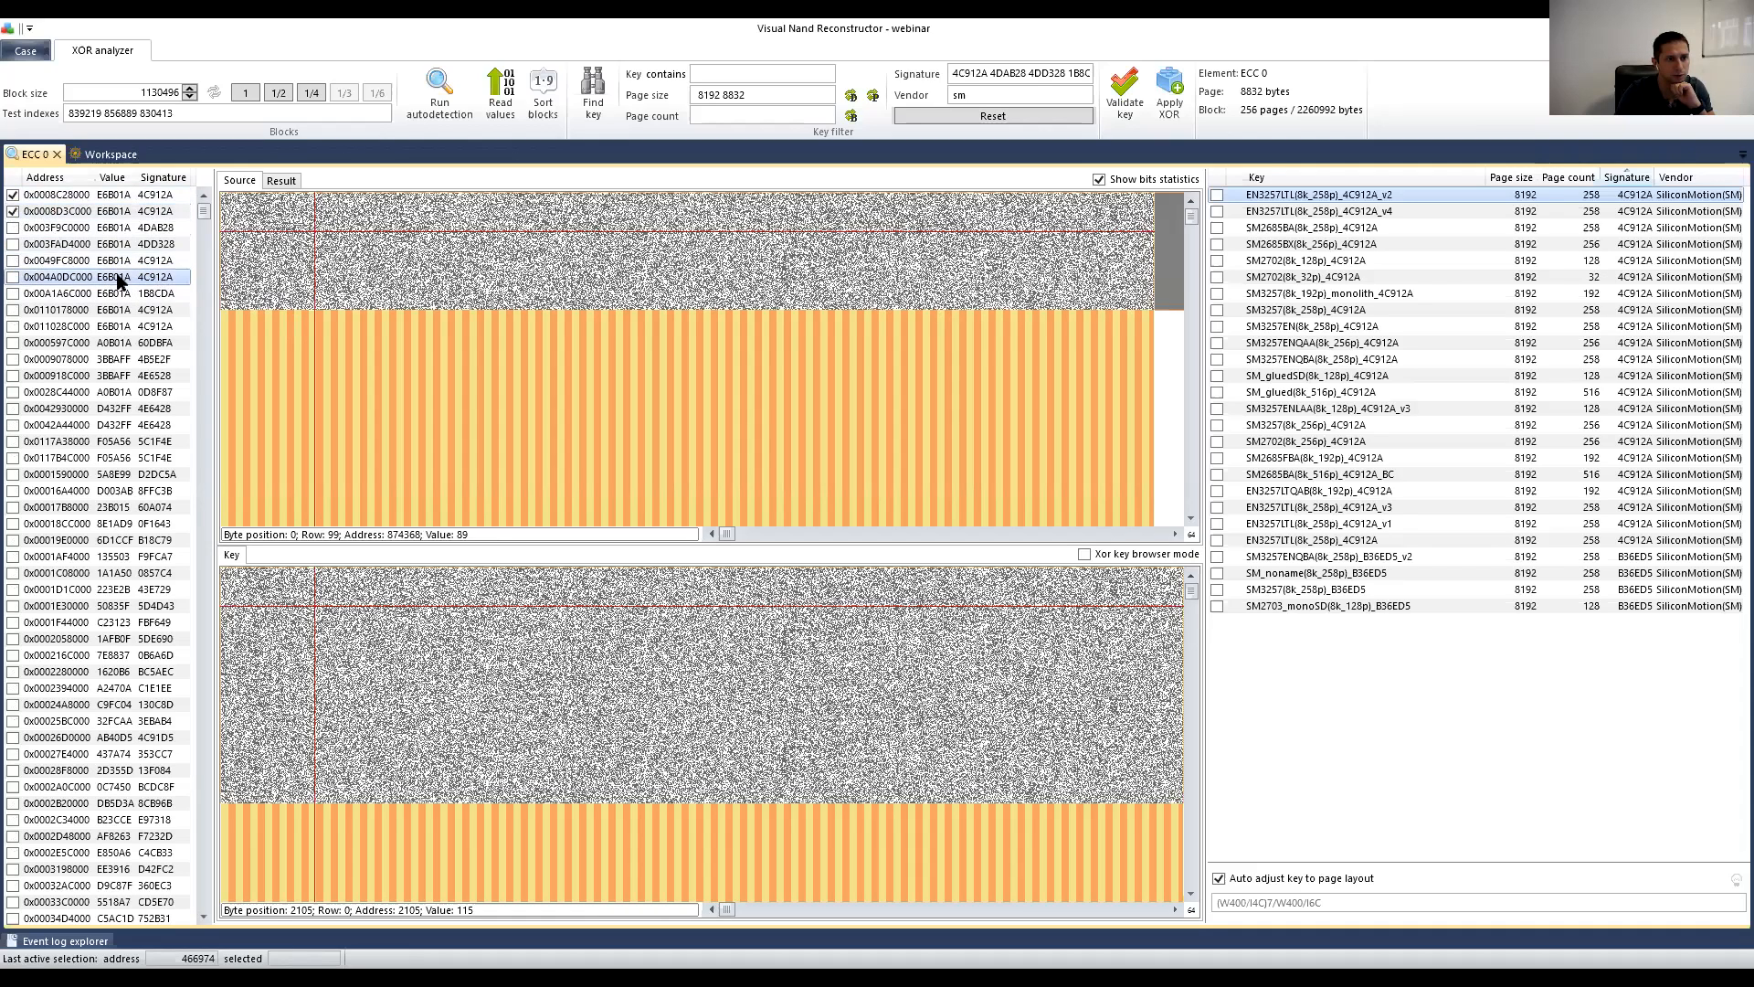
pyautogui.click(12, 276)
pyautogui.rightClick(134, 203)
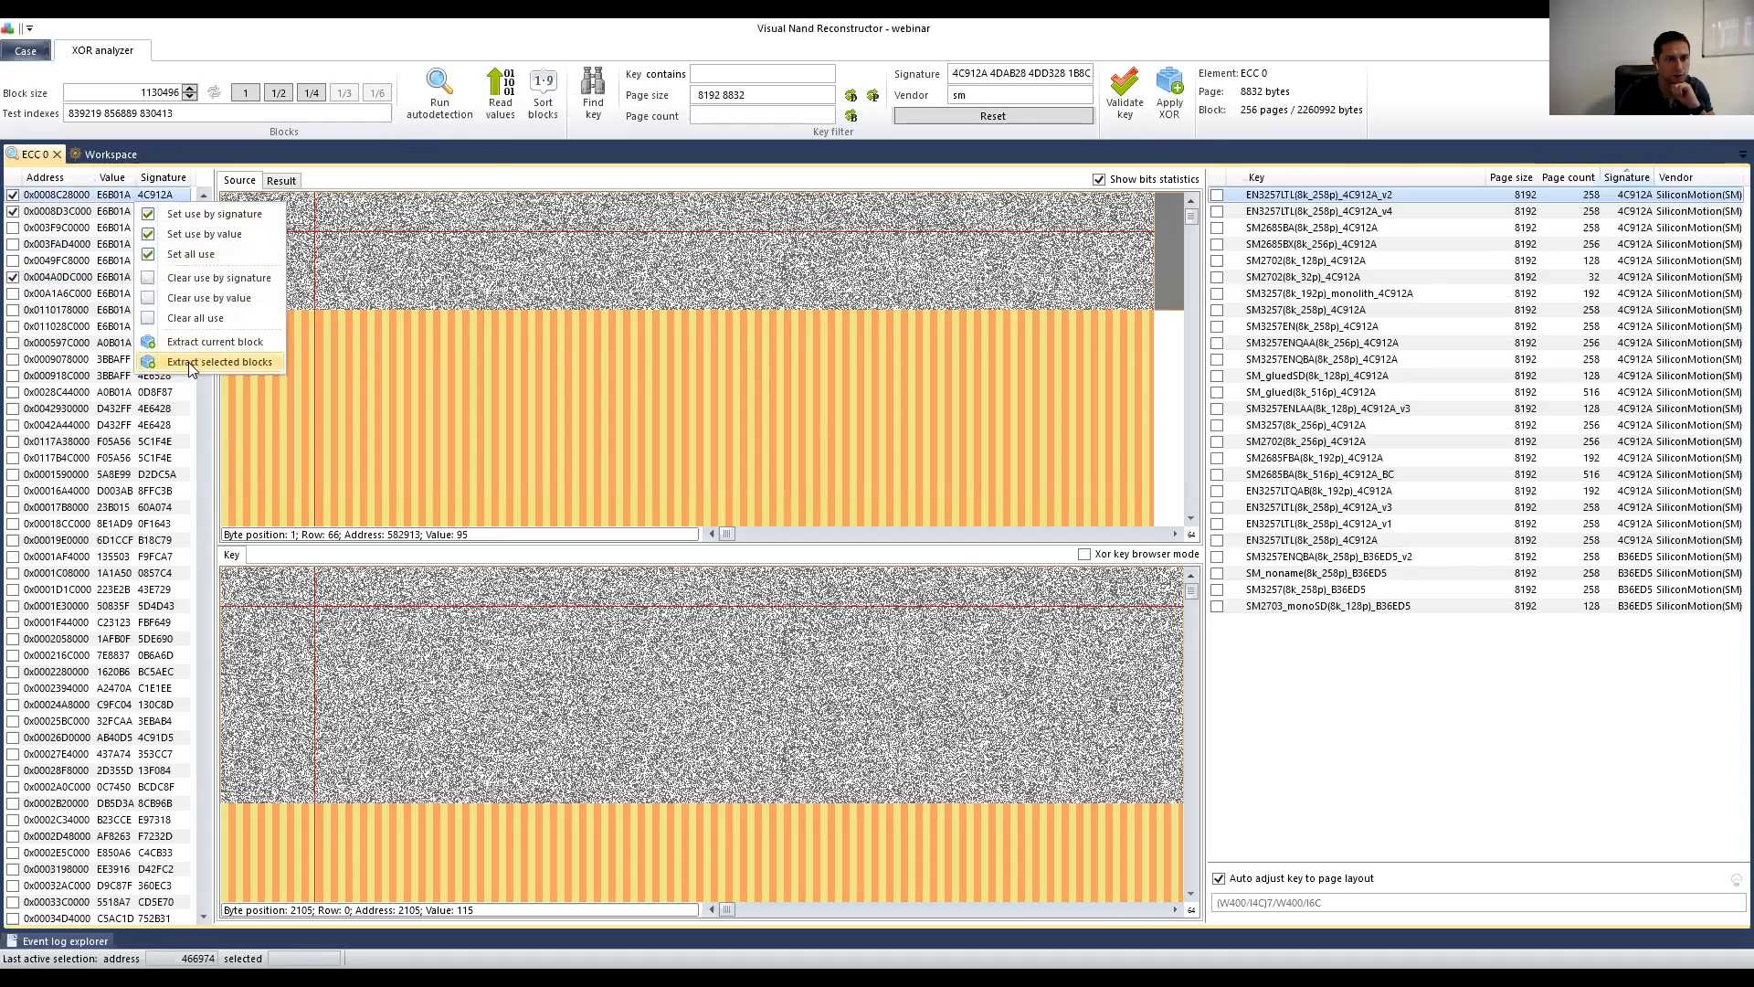
pyautogui.click(192, 369)
# Step: Arrange Offsets 0, 2 and 1 in a column below ECC 1
pyautogui.moveTo(258, 204); pyautogui.dragTo(469, 356)
pyautogui.moveTo(569, 523); pyautogui.dragTo(456, 637)
pyautogui.moveTo(265, 201); pyautogui.dragTo(450, 678)
pyautogui.moveTo(267, 206); pyautogui.dragTo(445, 572)
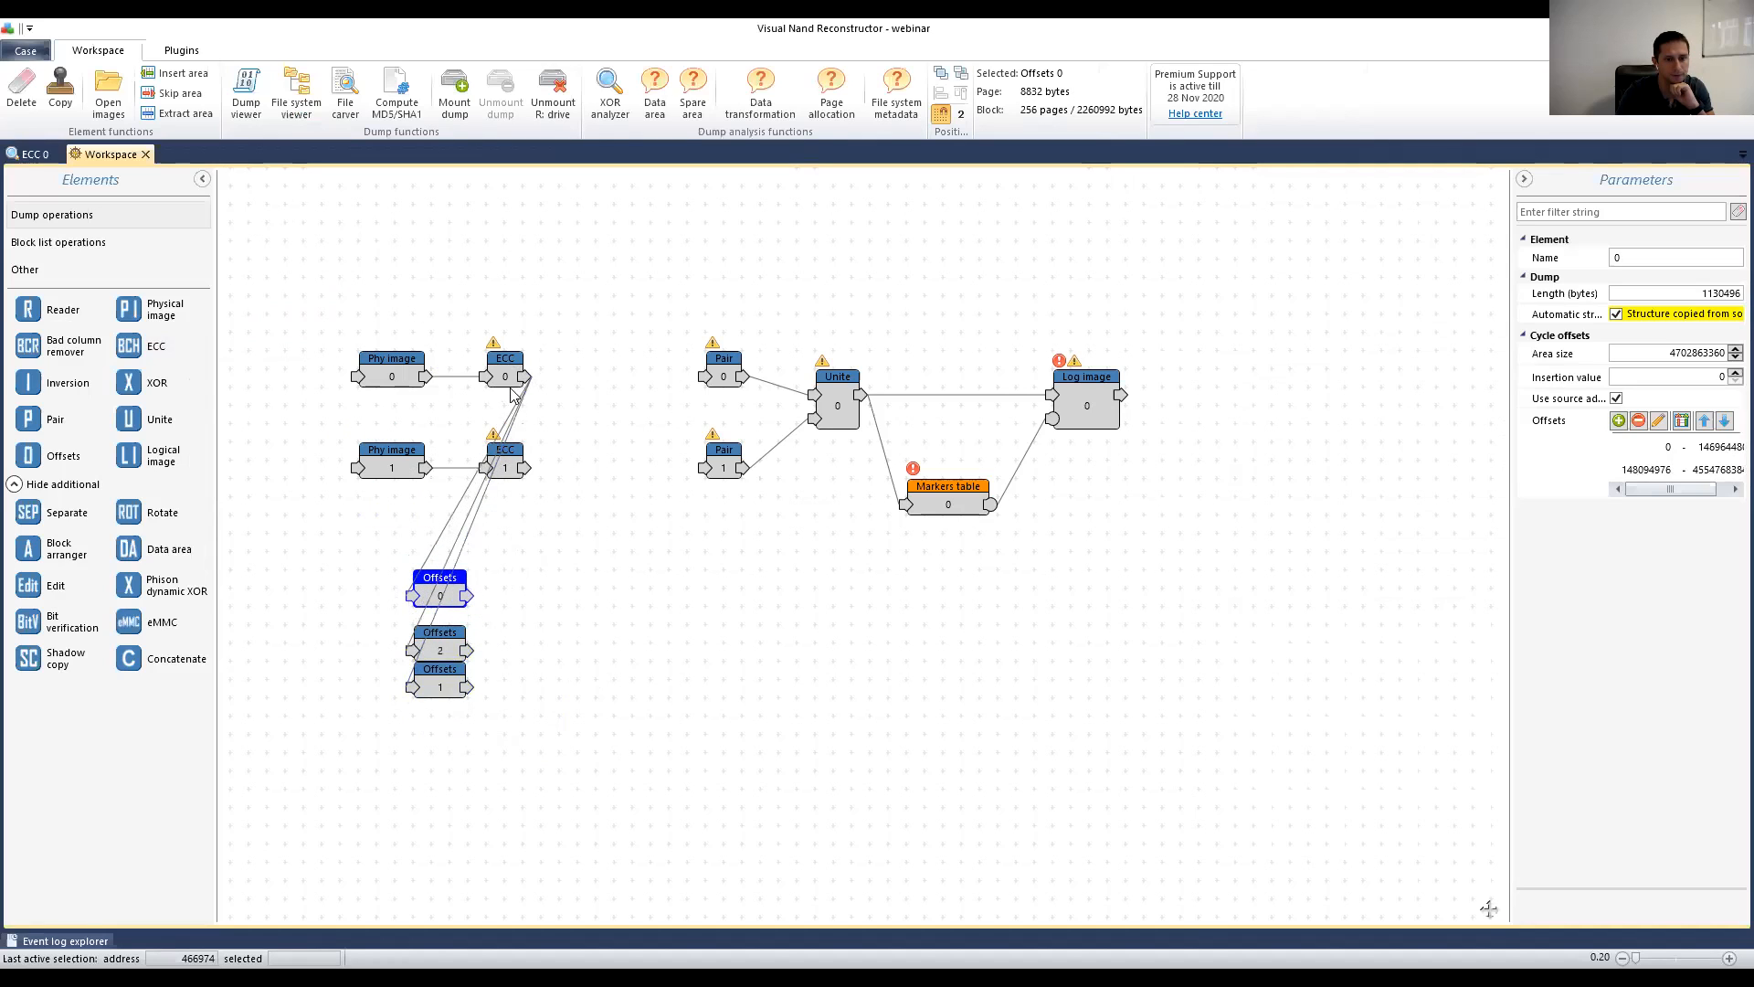
# Step: Duplicate the ECC 0 node with Copy to create new ECC correctors
pyautogui.click(503, 365)
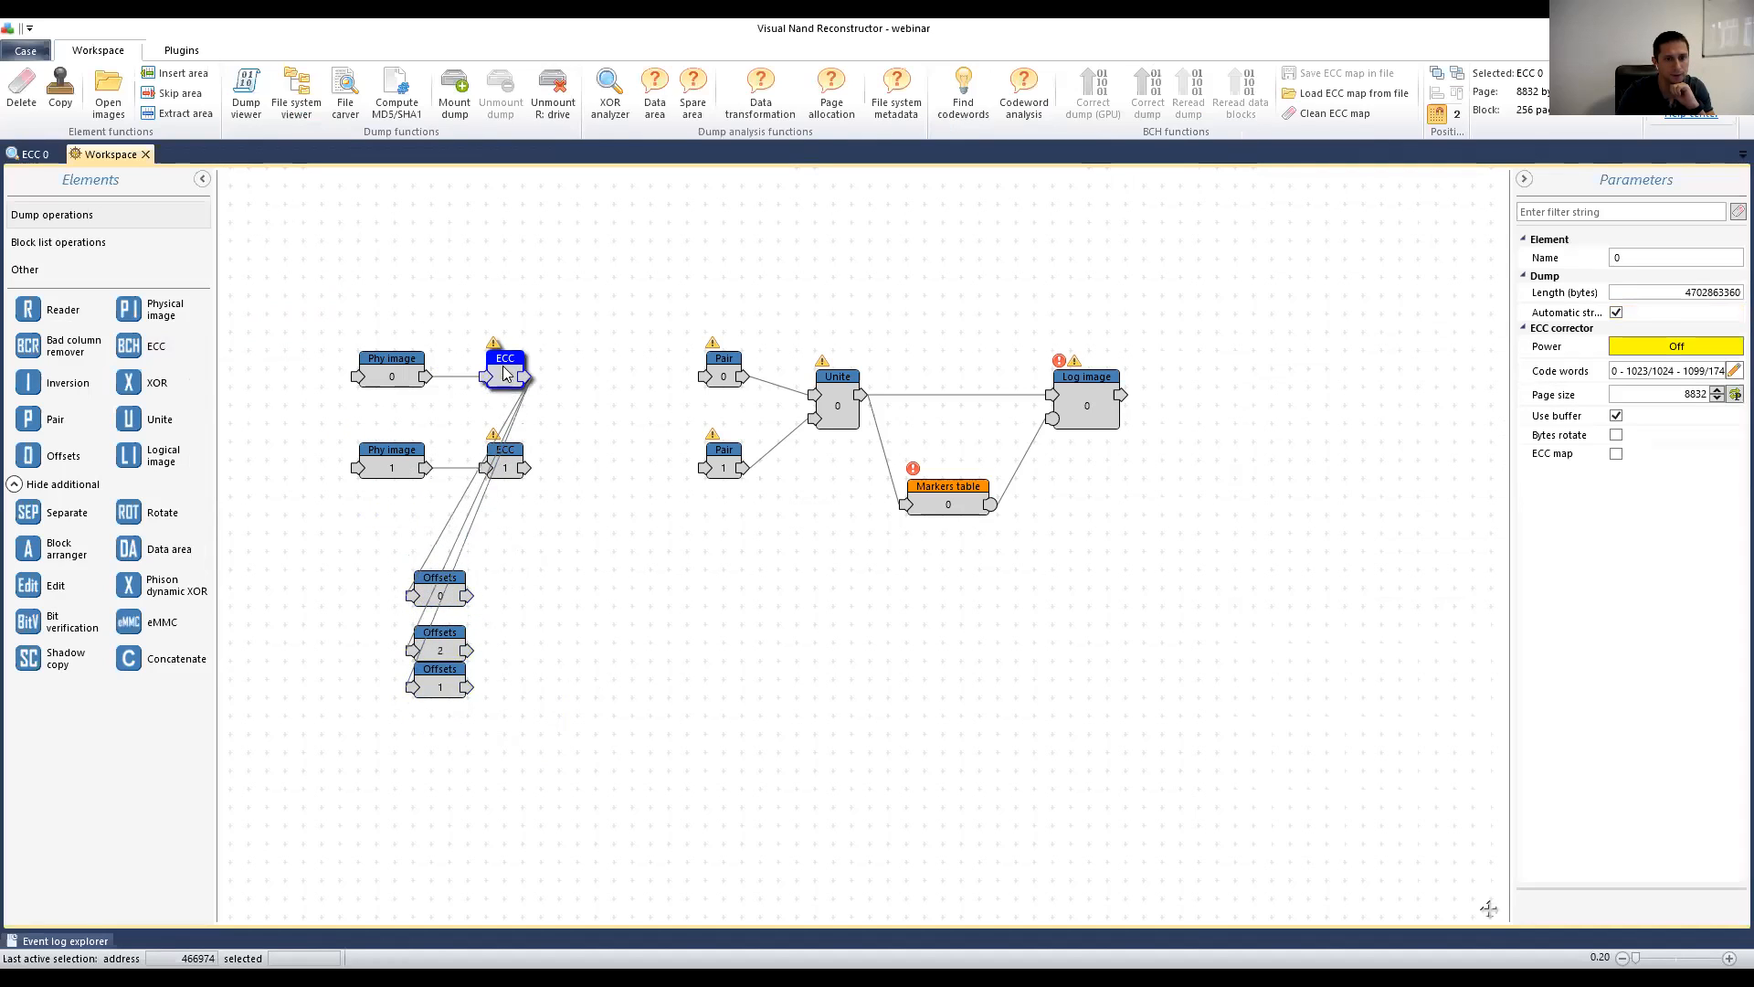
pyautogui.click(64, 91)
pyautogui.click(64, 91)
# Step: Position ECC 2 beside Offsets 0, ECC 3 beside Offsets 2 and ECC 4 beside Offsets 1
pyautogui.moveTo(515, 377); pyautogui.dragTo(533, 665)
pyautogui.moveTo(514, 376); pyautogui.dragTo(514, 638)
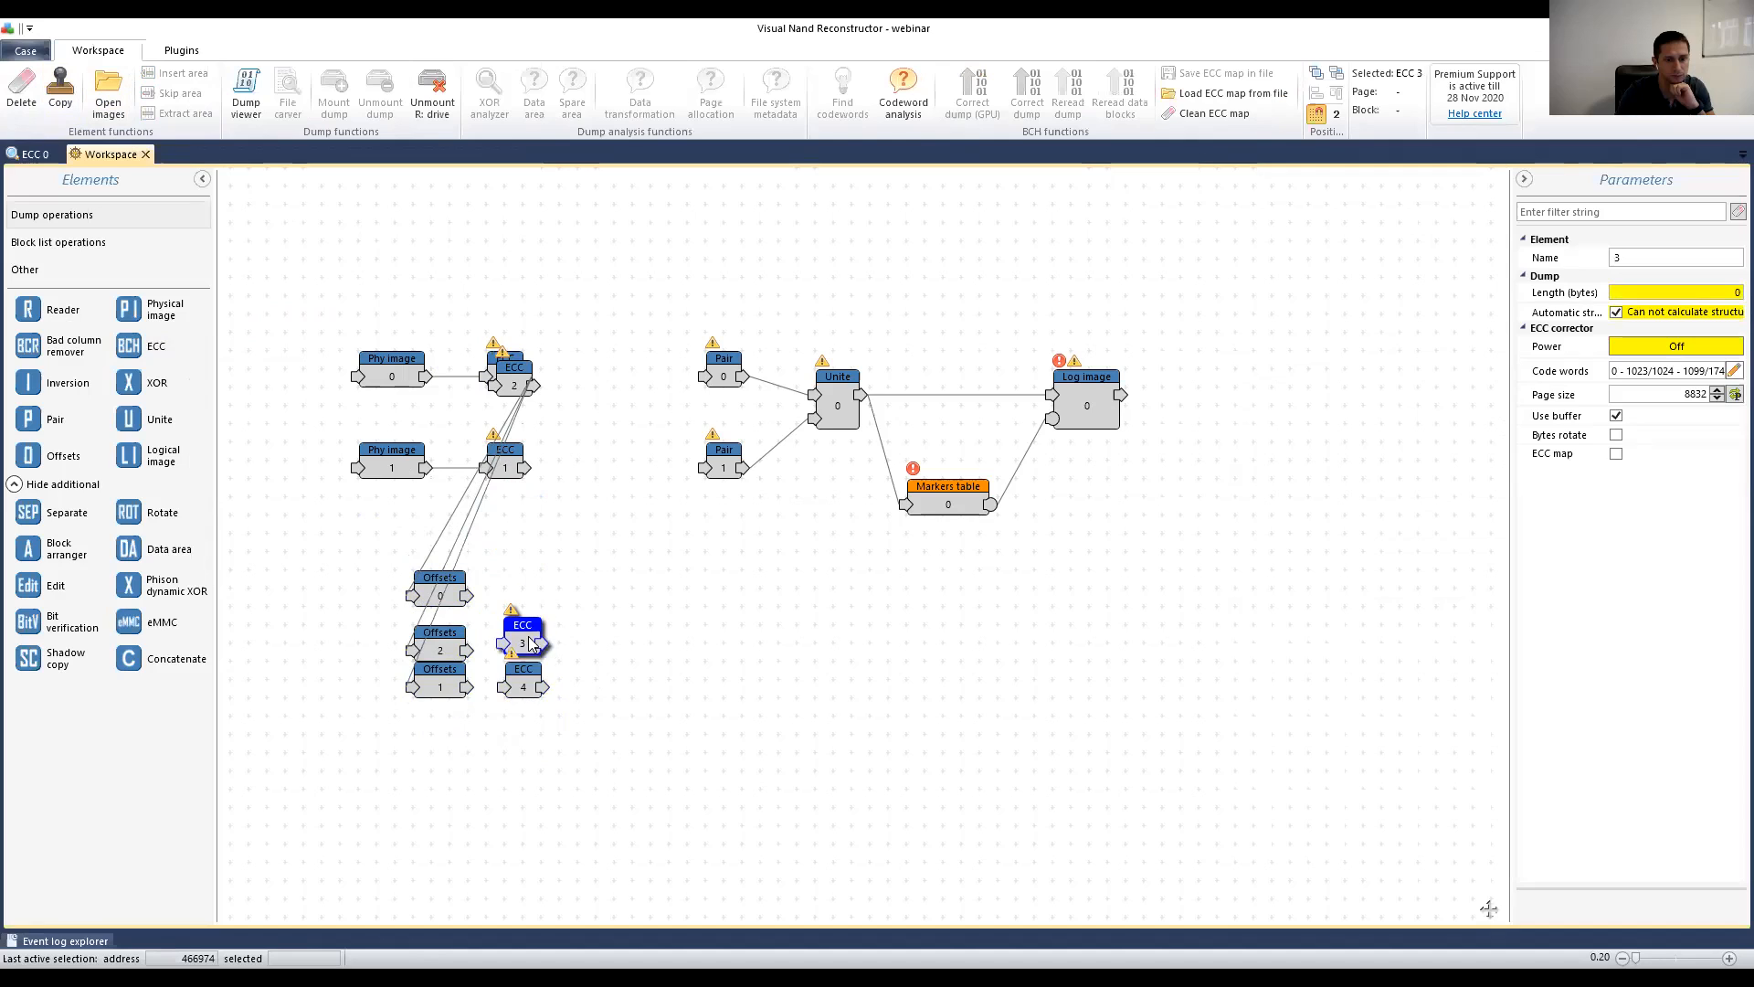
pyautogui.moveTo(517, 375); pyautogui.dragTo(511, 656)
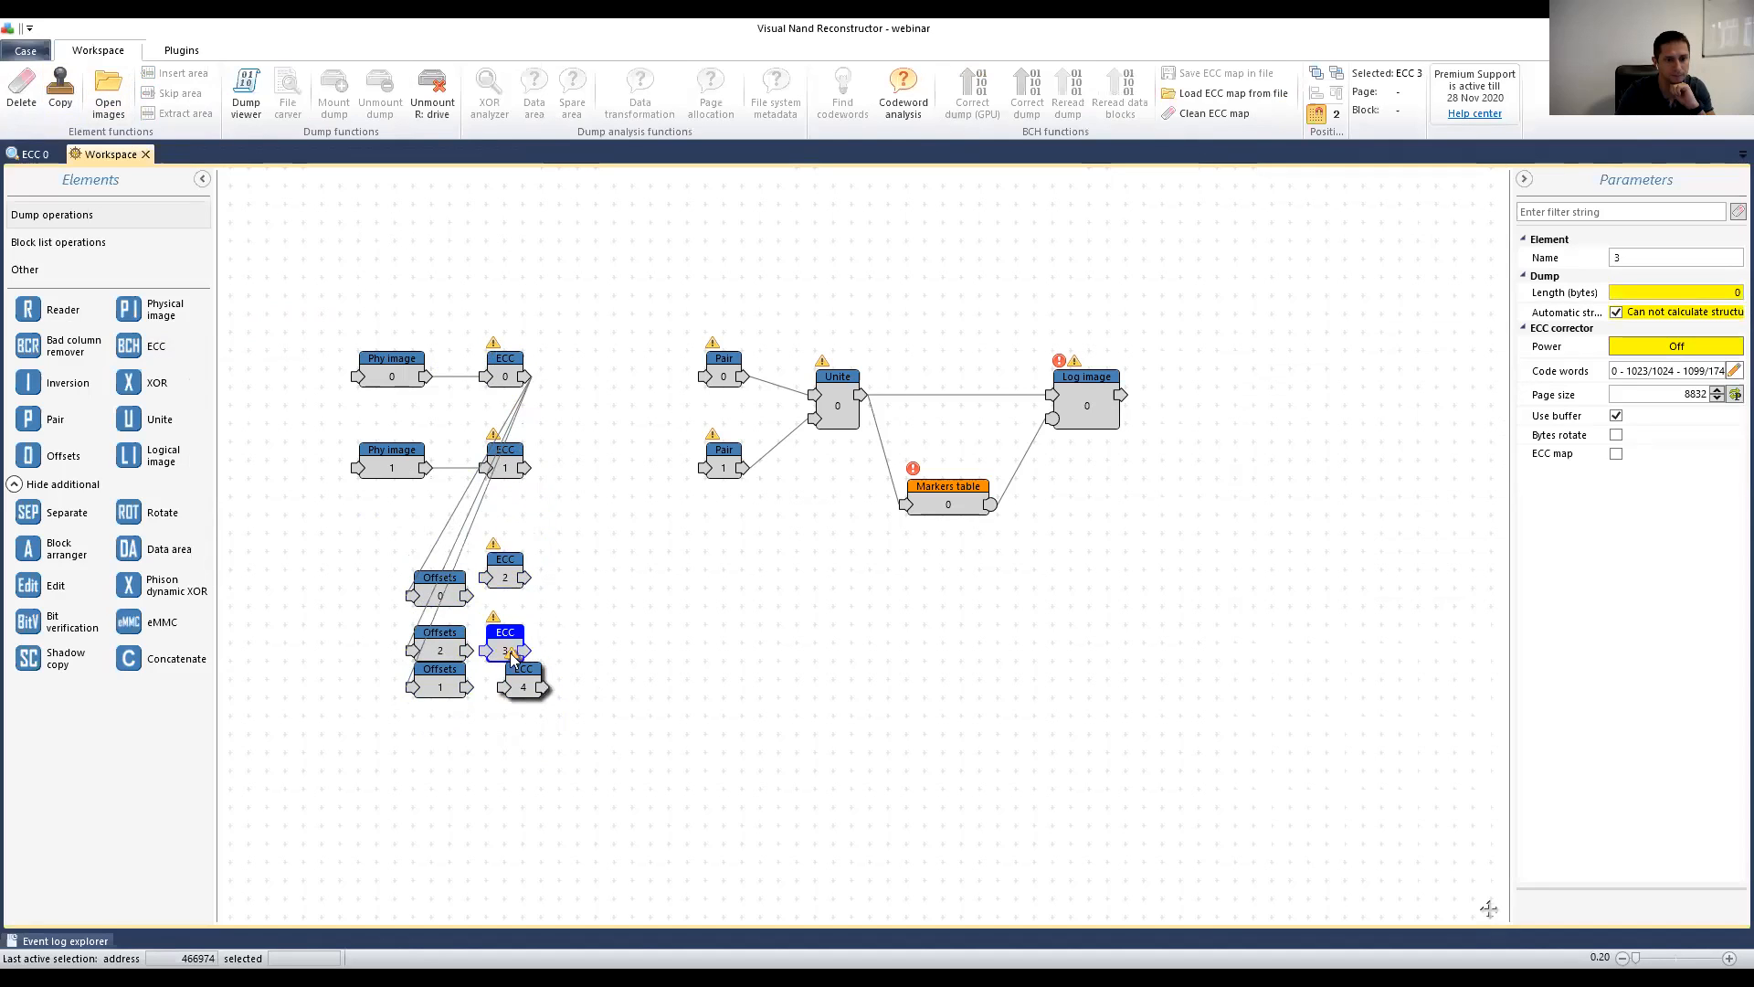
pyautogui.click(522, 693)
pyautogui.moveTo(516, 579)
pyautogui.mouseDown()
pyautogui.moveTo(535, 590)
pyautogui.moveTo(508, 596)
pyautogui.moveTo(530, 641)
pyautogui.moveTo(528, 627)
pyautogui.moveTo(502, 638)
pyautogui.mouseUp()
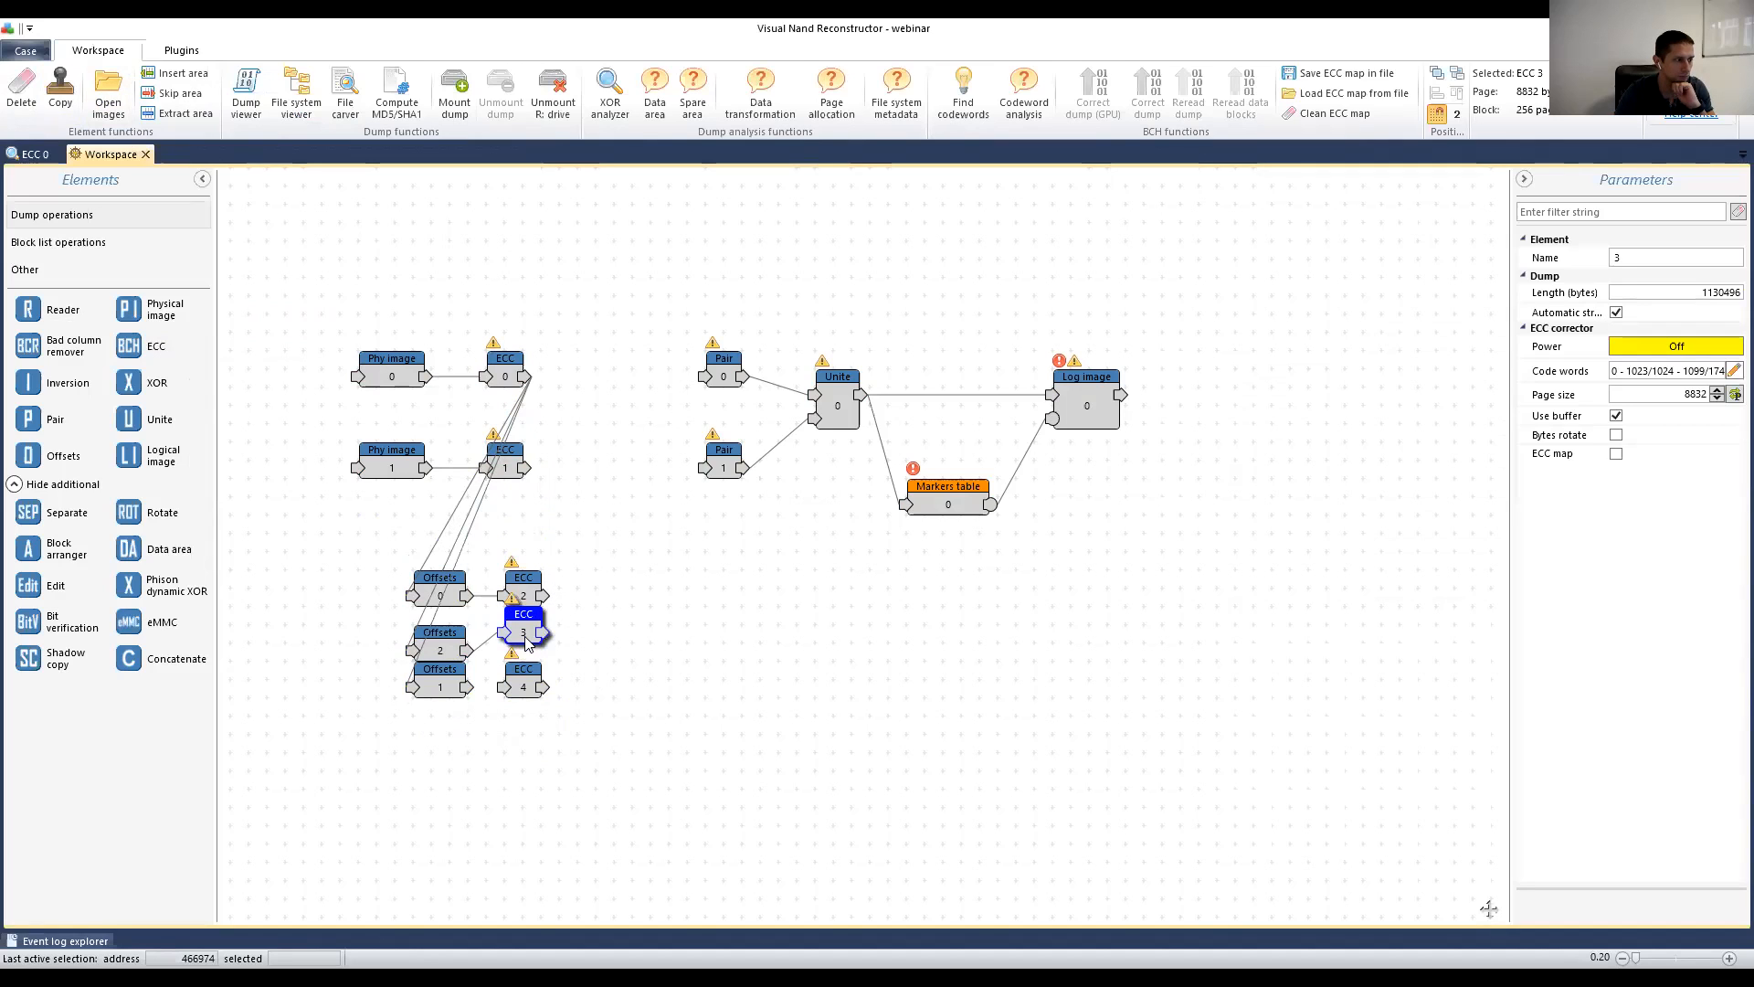
pyautogui.click(519, 685)
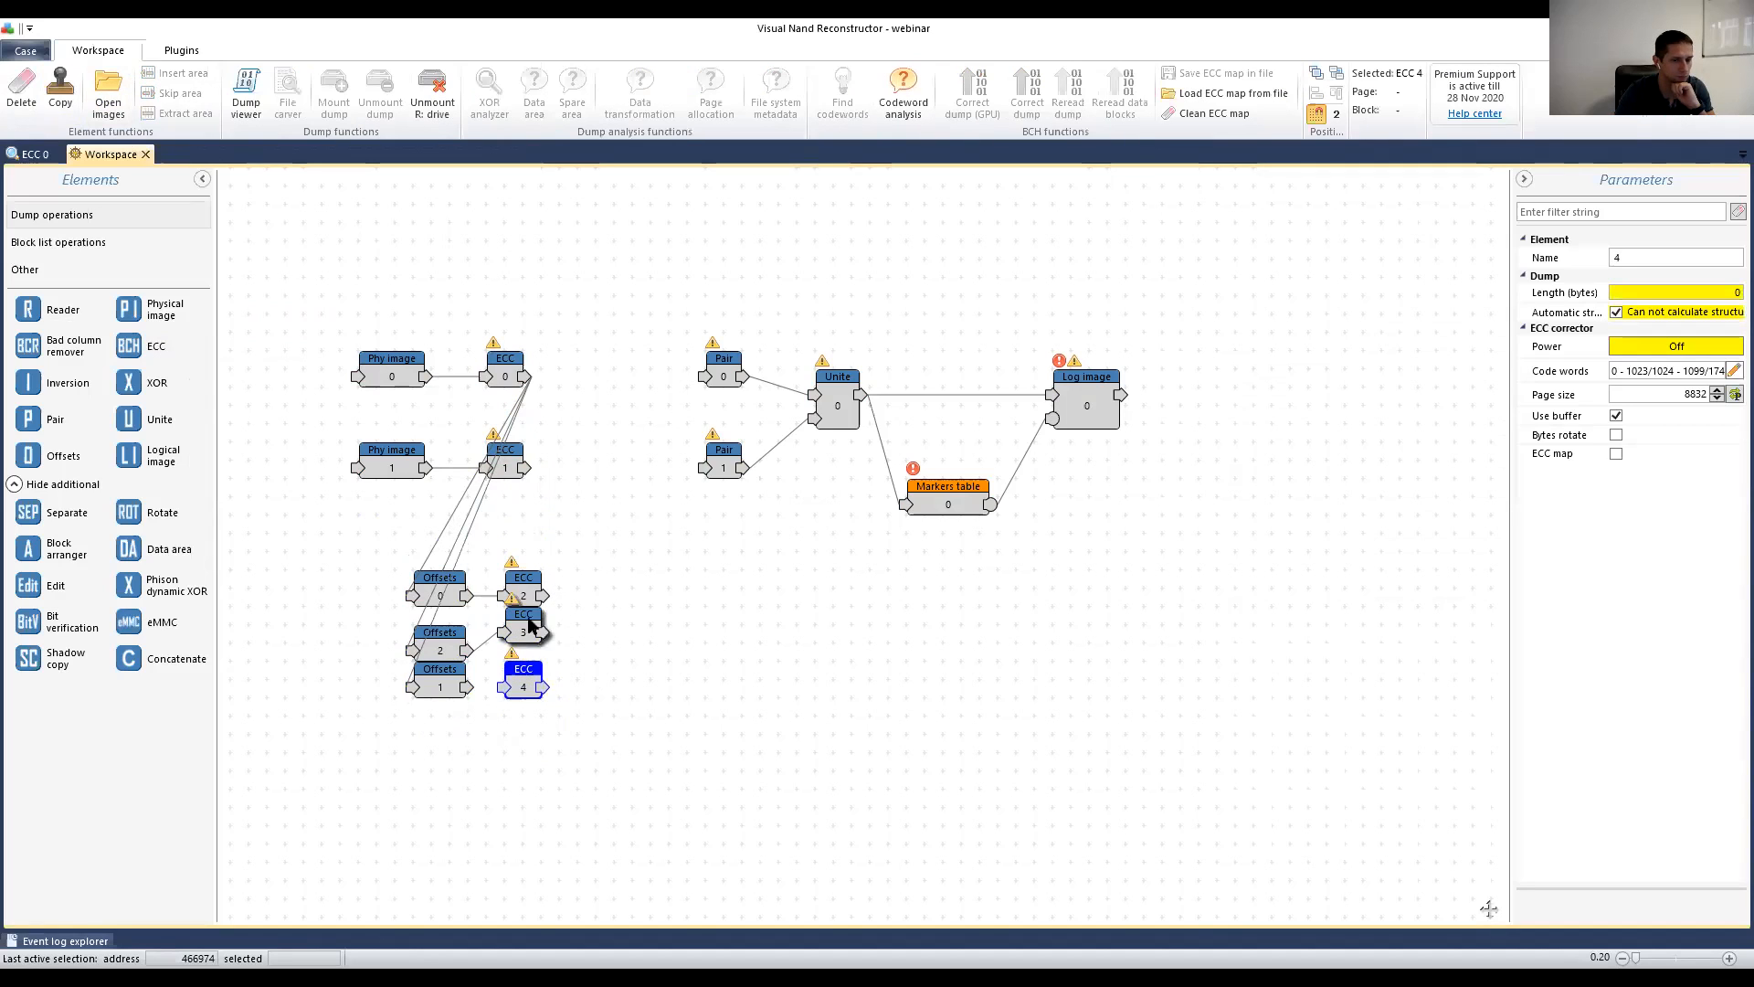
pyautogui.moveTo(530, 625); pyautogui.dragTo(530, 644)
pyautogui.click(507, 684)
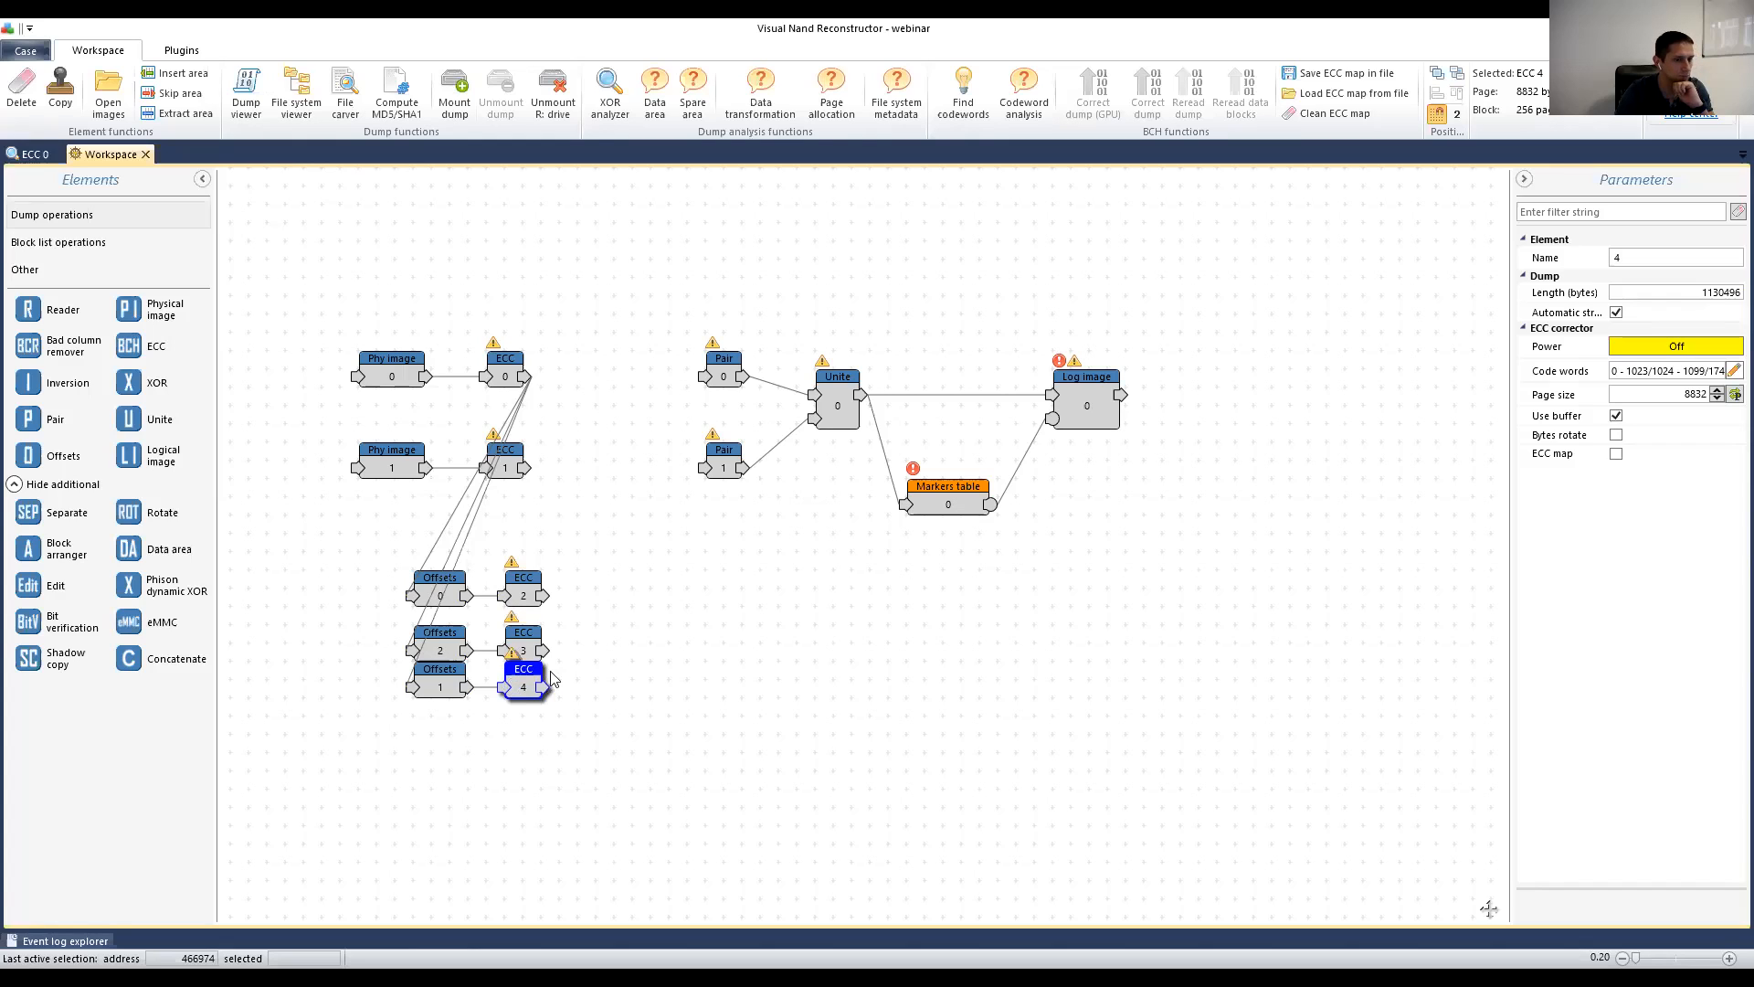
pyautogui.moveTo(573, 727); pyautogui.dragTo(425, 676)
pyautogui.click(575, 742)
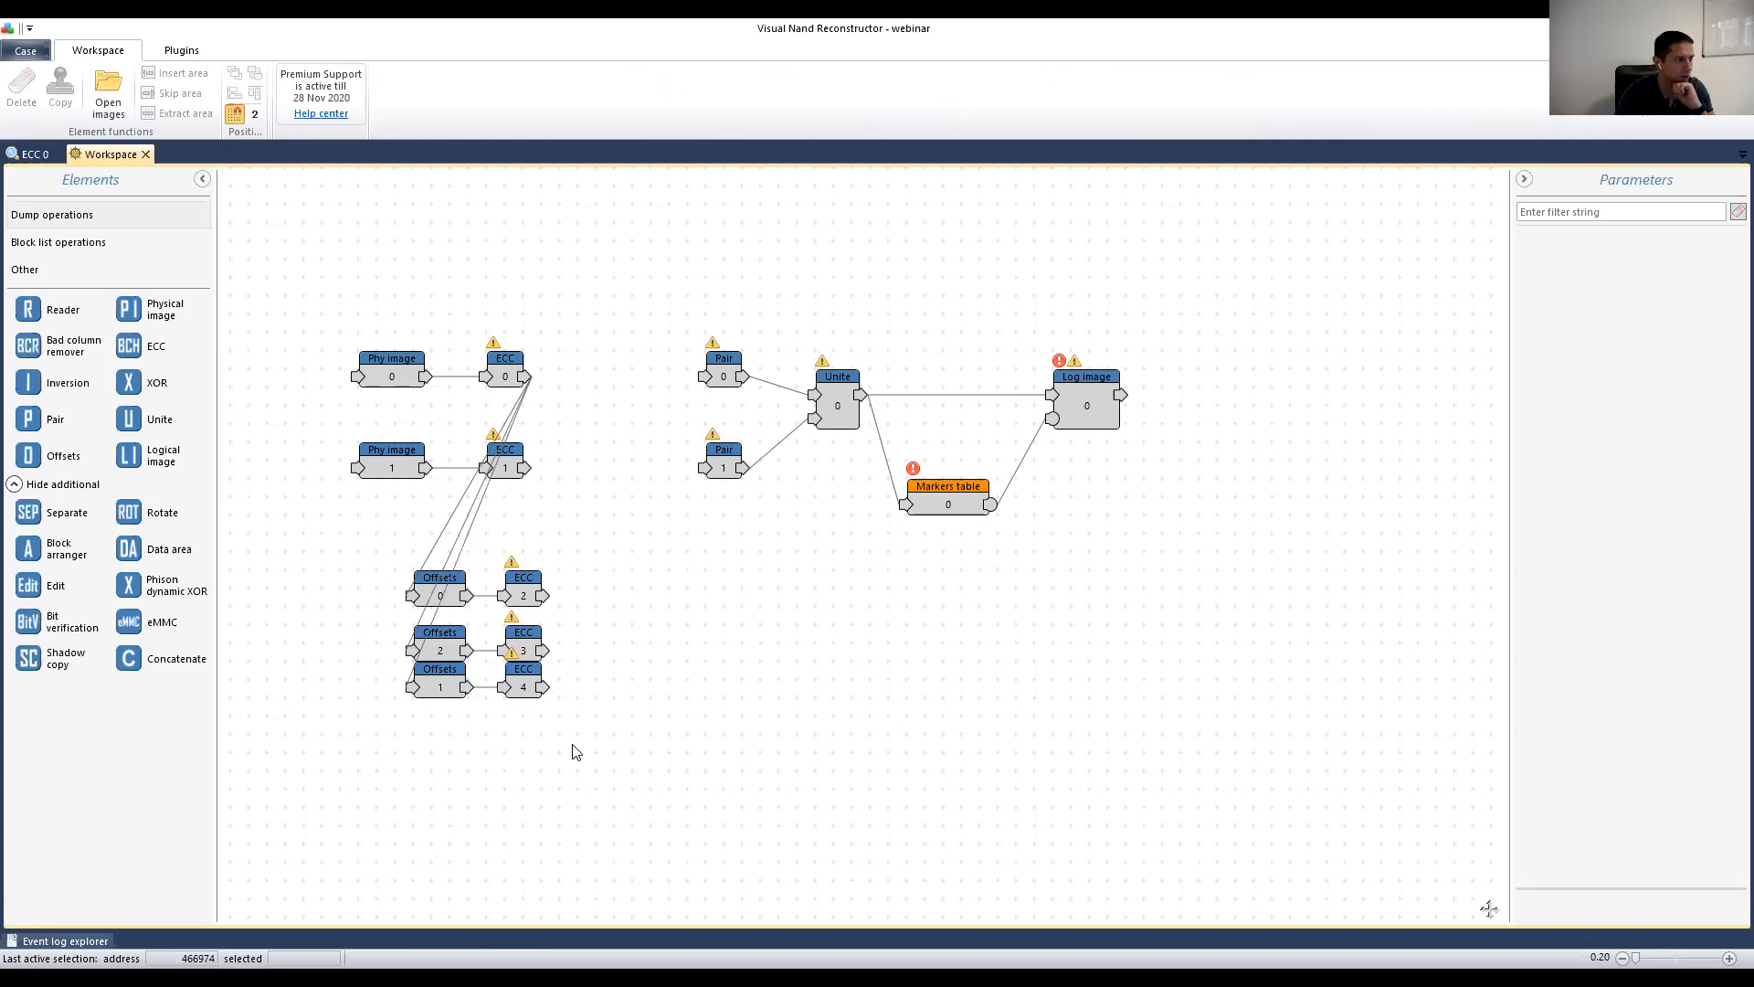
# Step: Drag the Offsets 1 and ECC 4 pair slightly lower, then deselect the nodes
pyautogui.moveTo(557, 713); pyautogui.dragTo(443, 718)
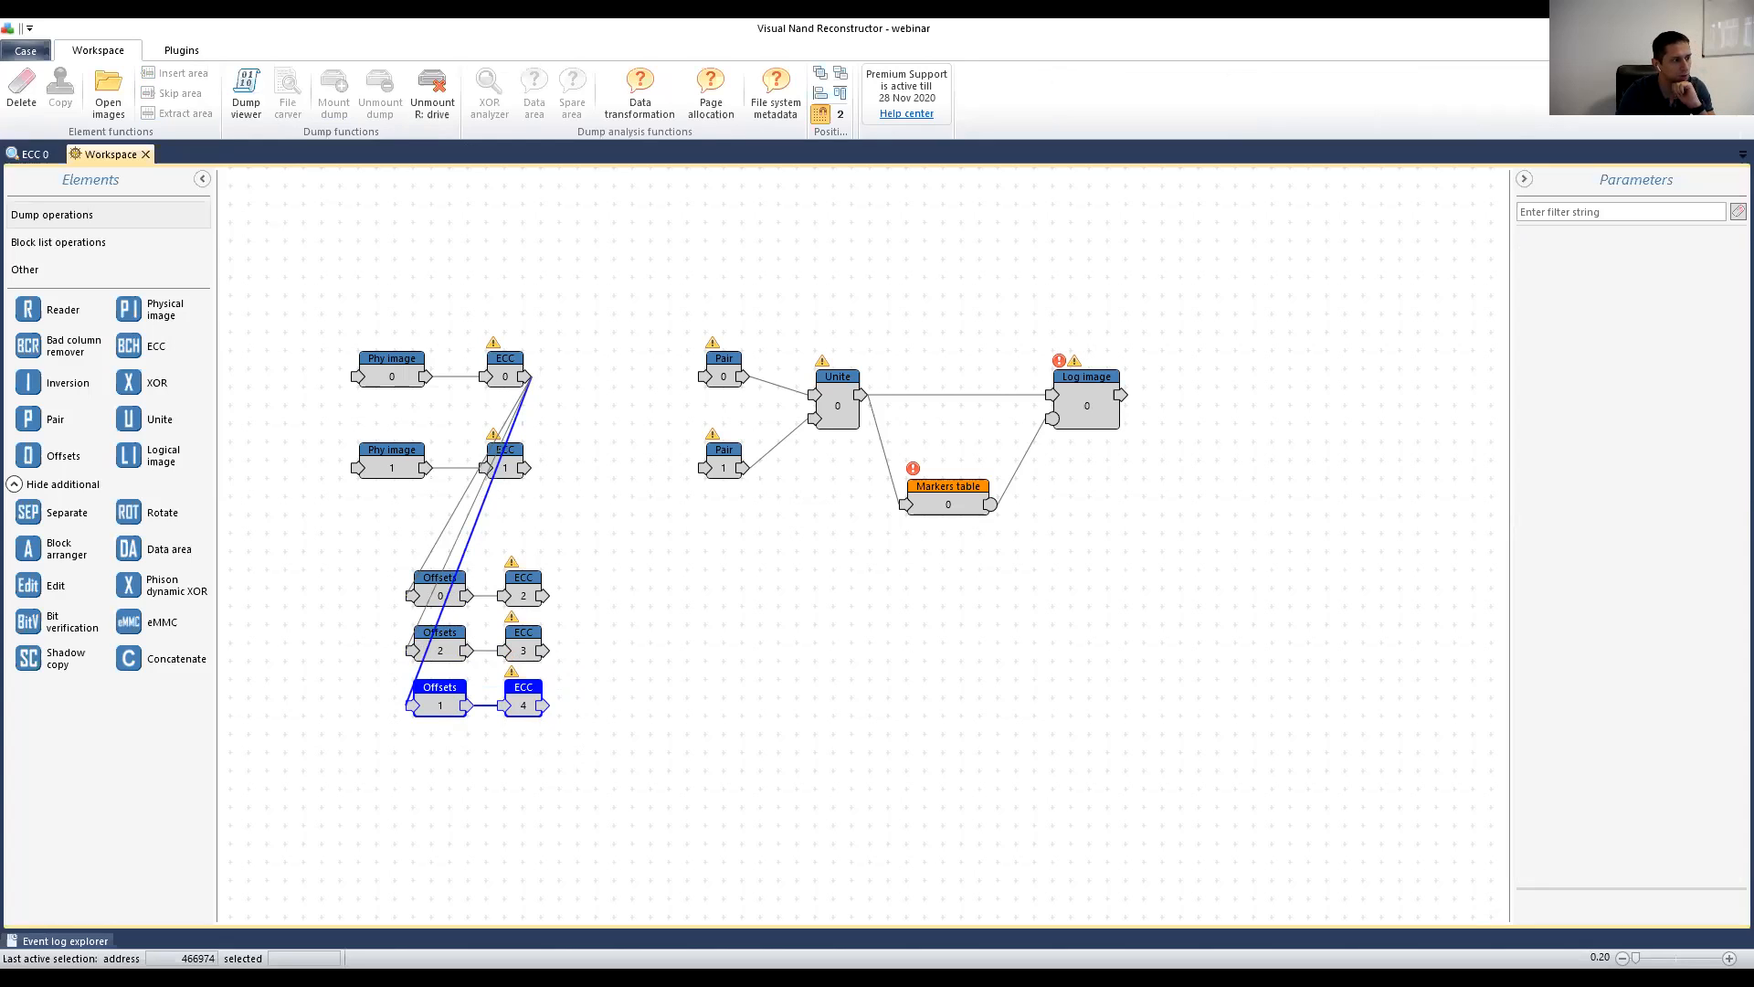
pyautogui.click(595, 783)
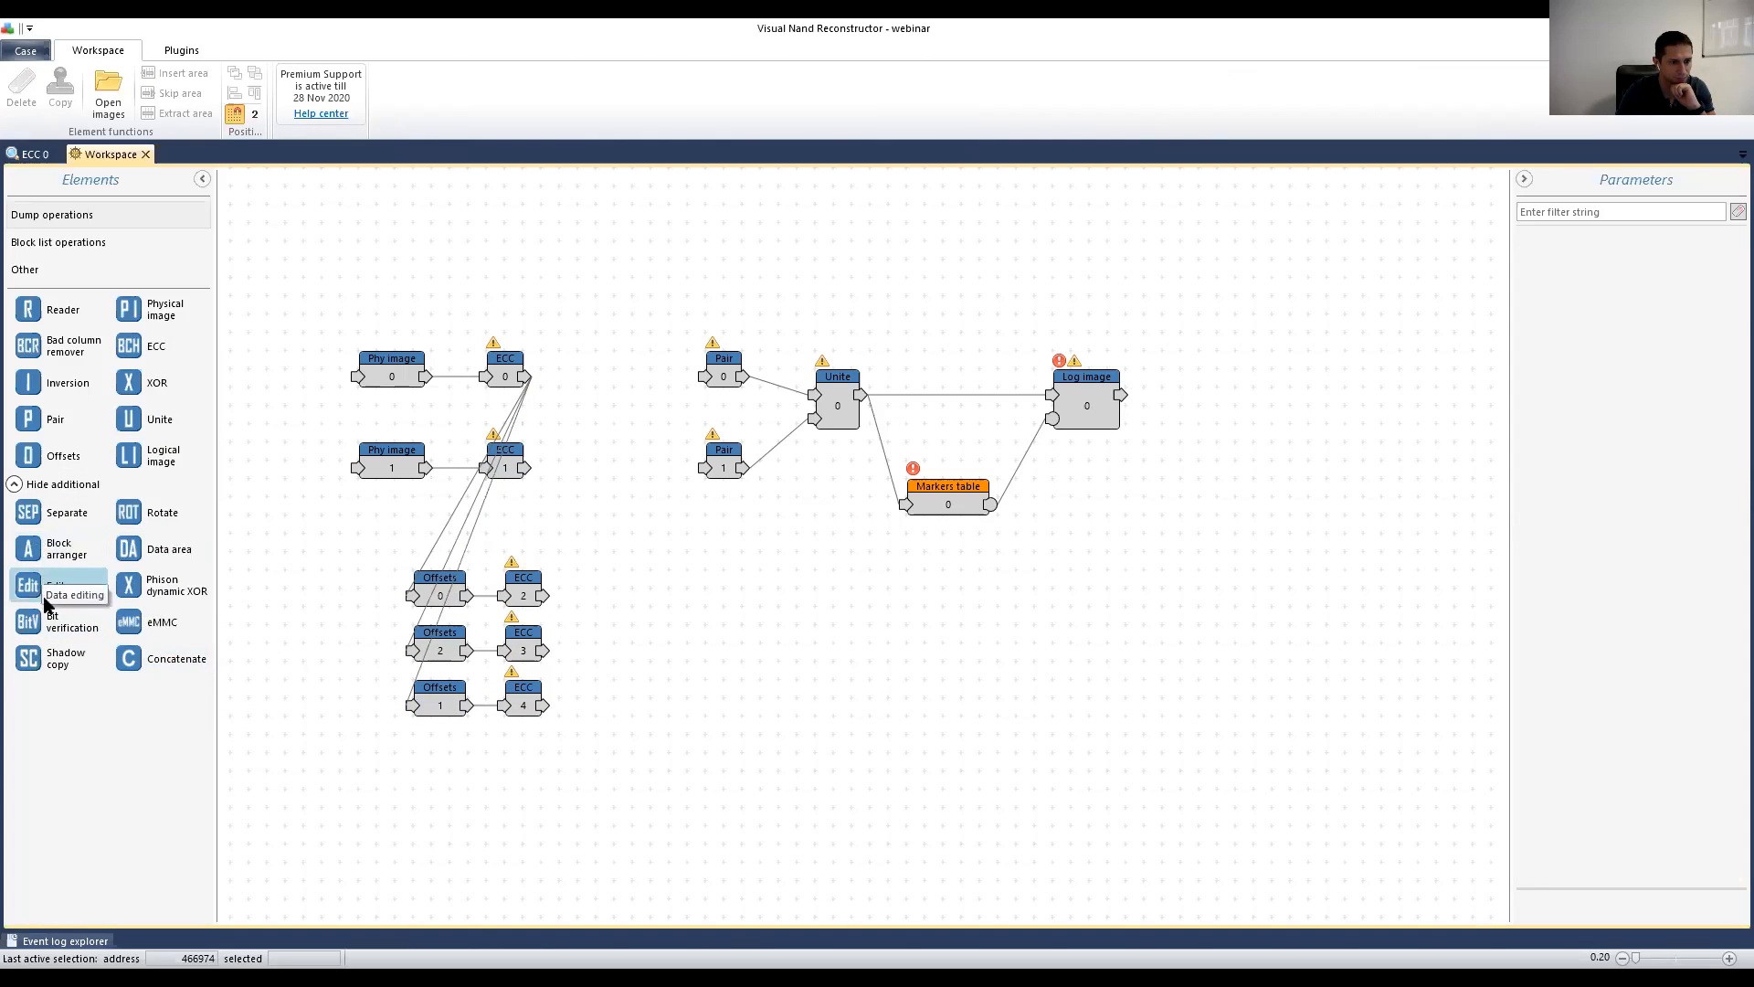
# Step: Add a Bit verify element and wire ECC 2, 3 and 4 outputs into it
pyautogui.moveTo(38, 625); pyautogui.dragTo(687, 681)
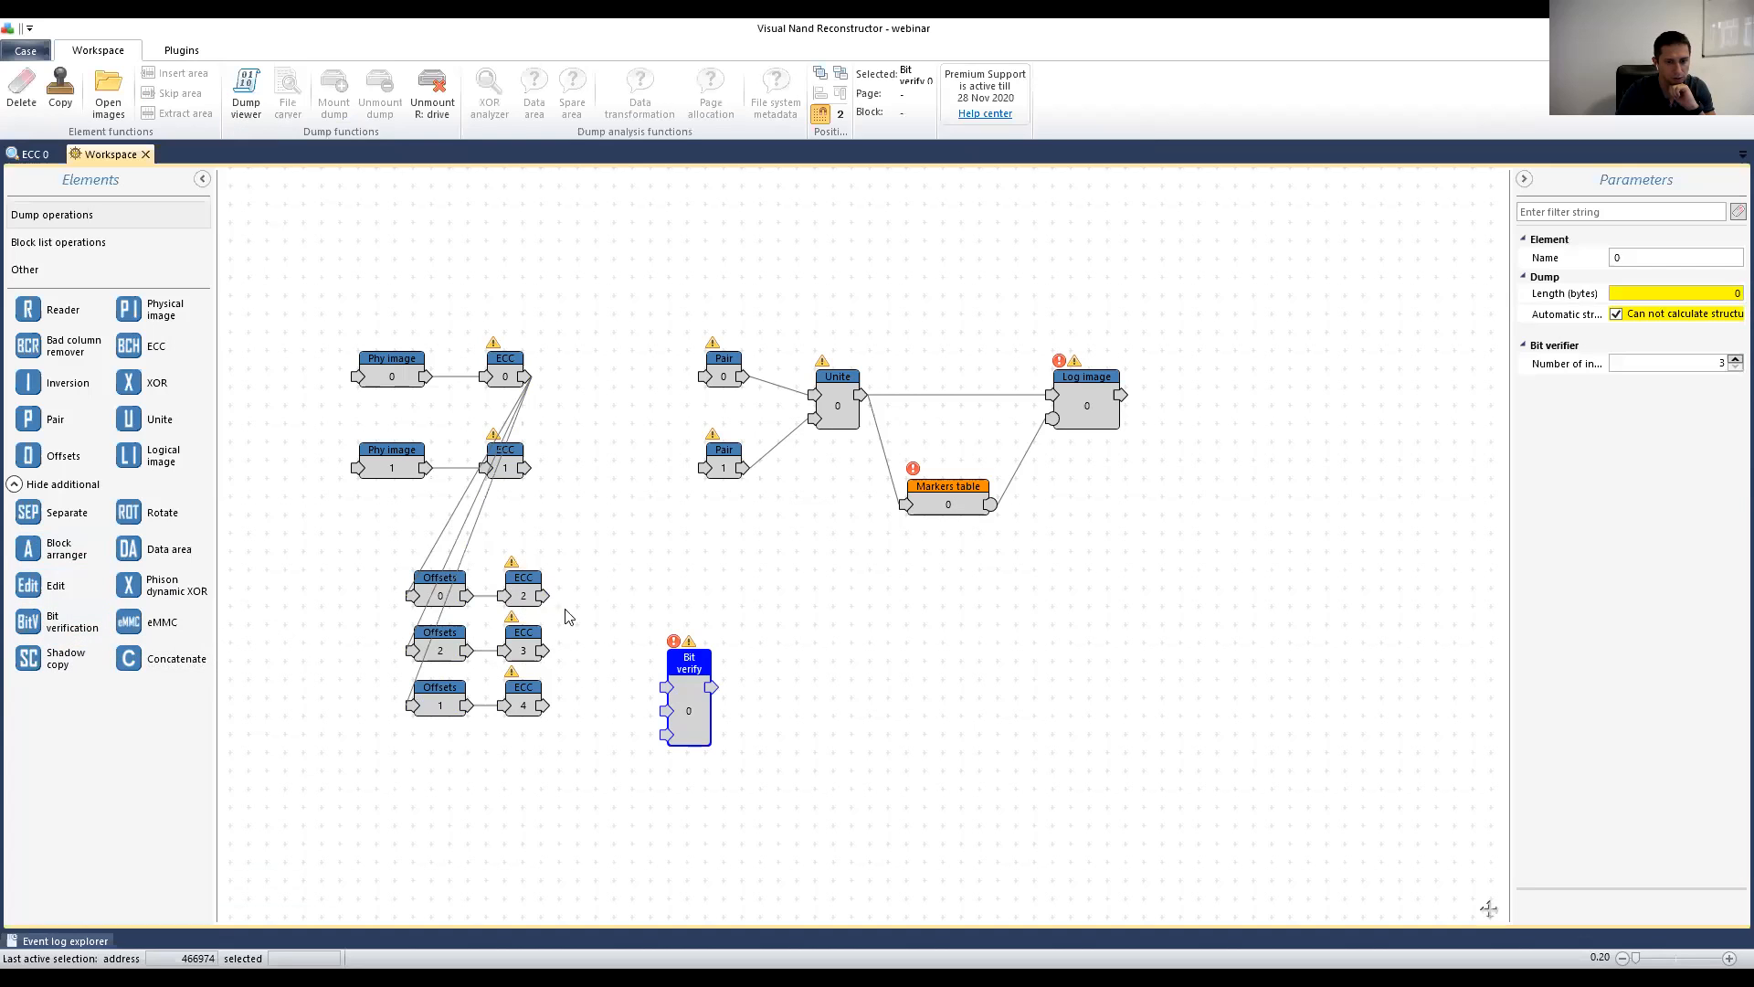
pyautogui.click(523, 589)
pyautogui.moveTo(546, 595); pyautogui.dragTo(668, 688)
pyautogui.moveTo(692, 683); pyautogui.dragTo(675, 621)
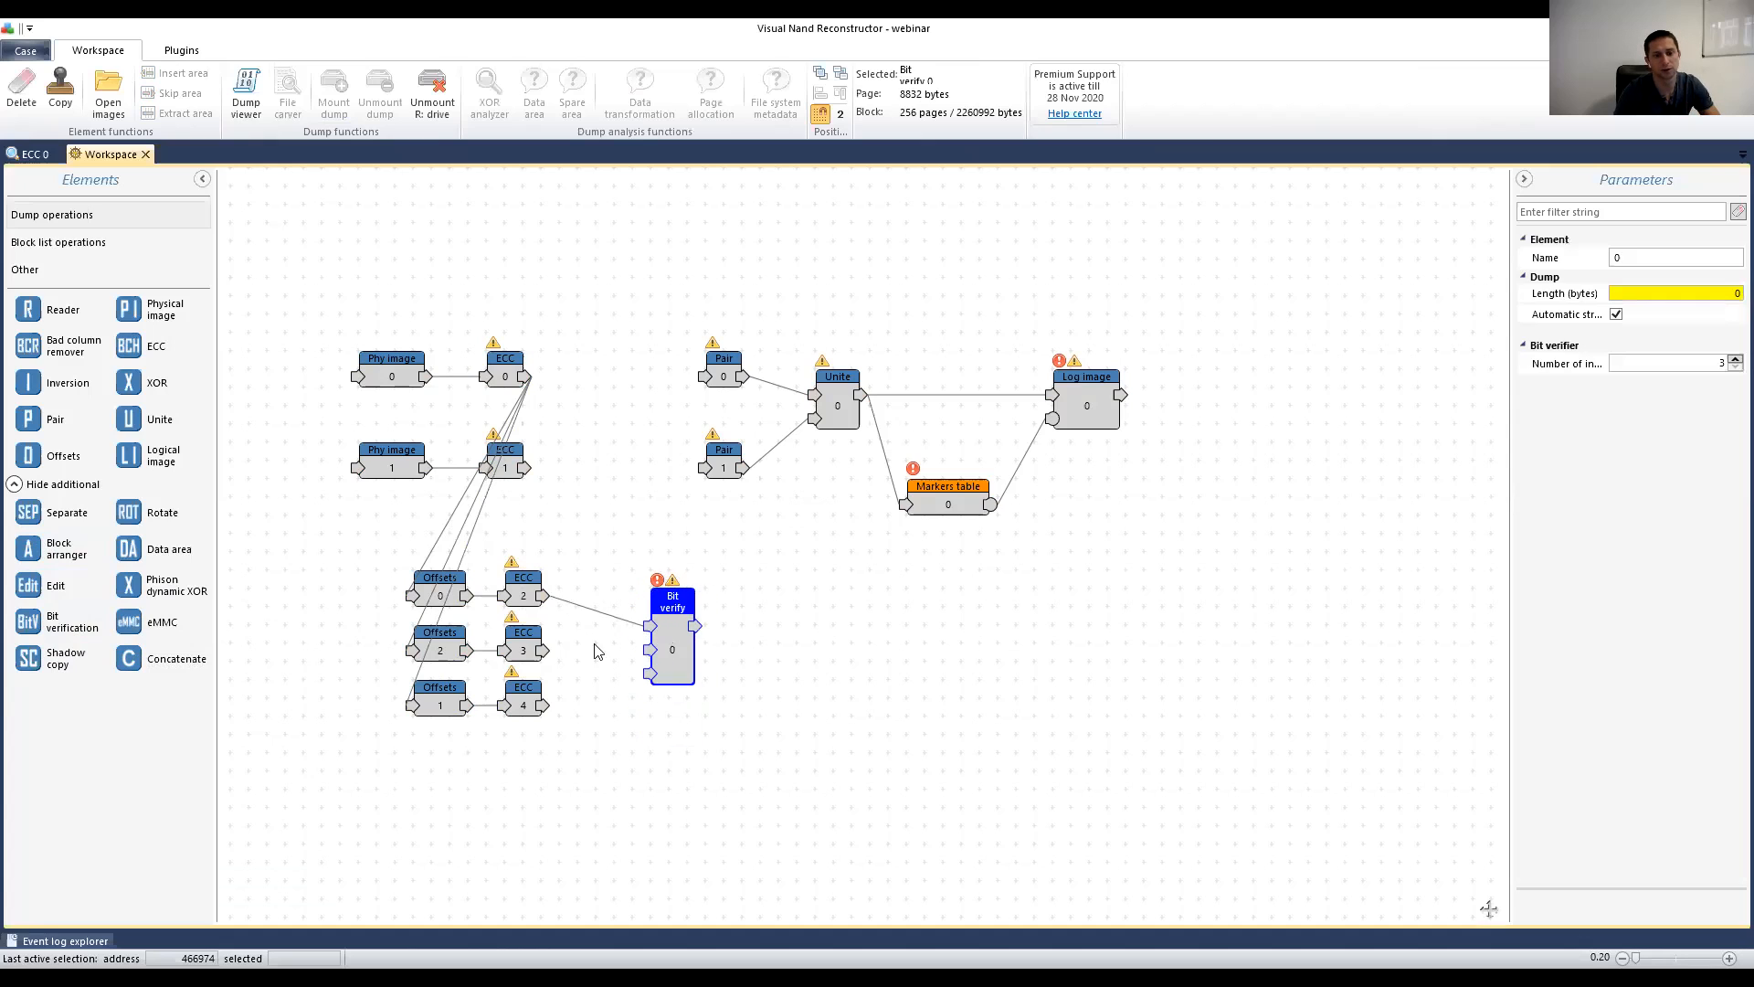
pyautogui.moveTo(544, 650); pyautogui.dragTo(650, 653)
pyautogui.moveTo(543, 706); pyautogui.dragTo(589, 667)
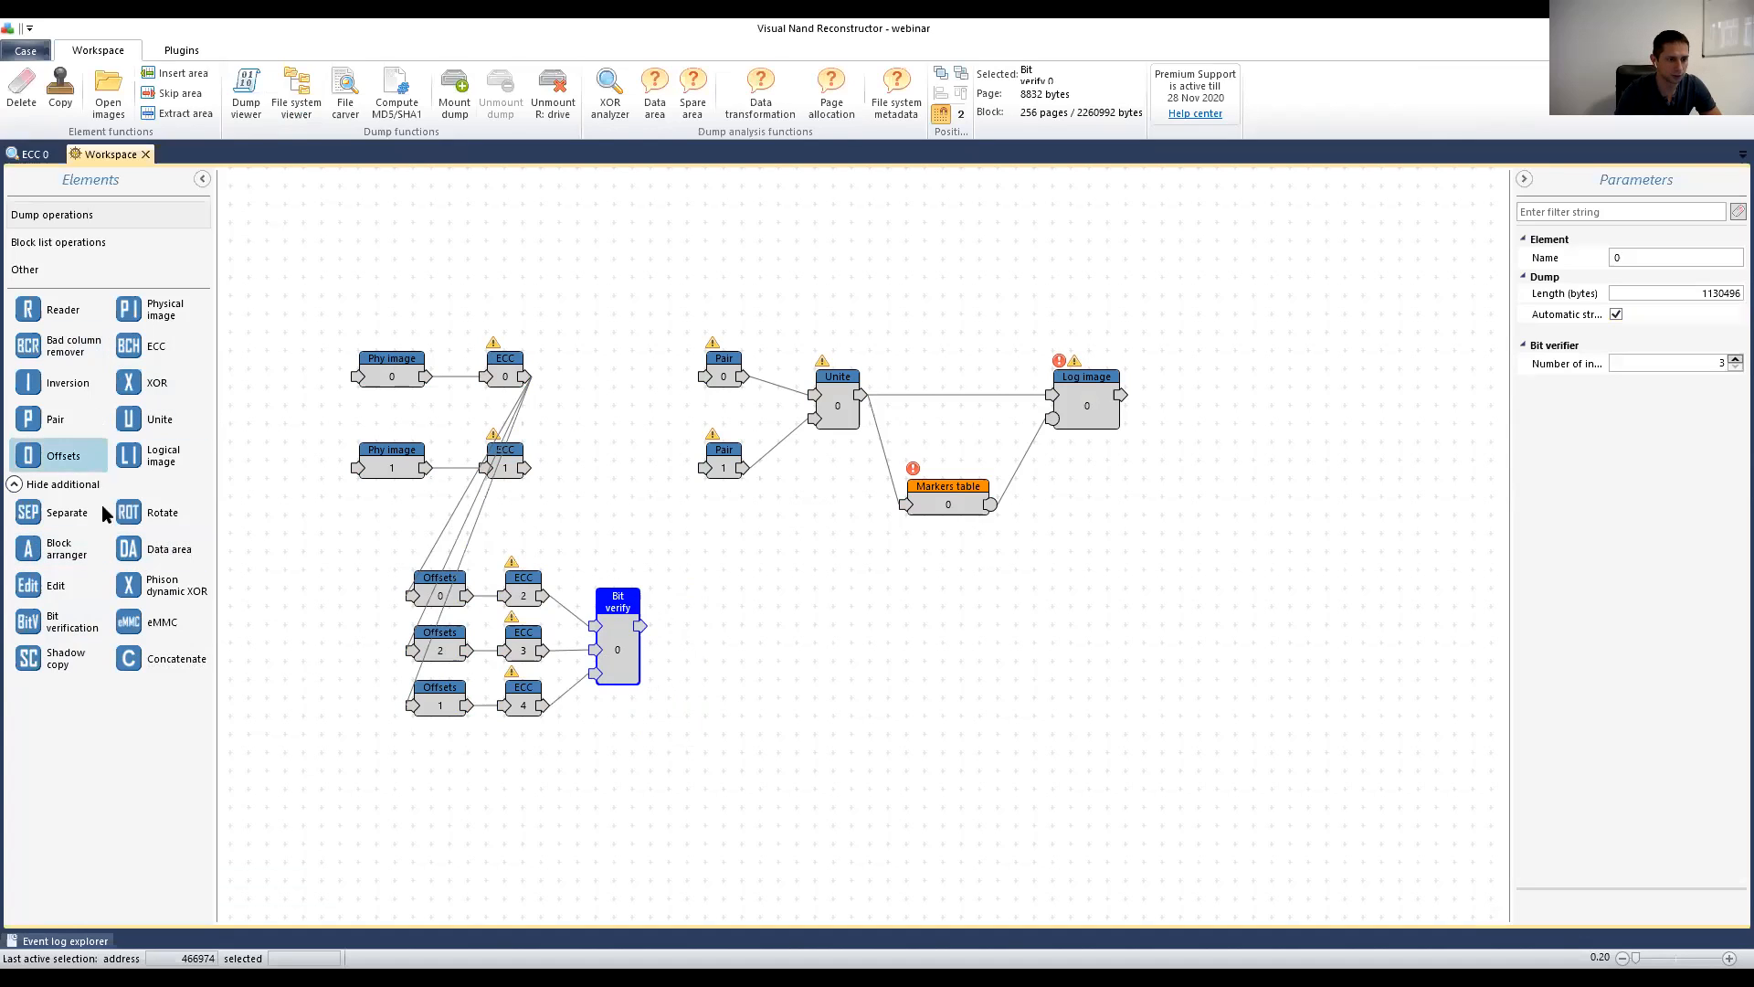
# Step: Add a Data area node fed by Bit verify's output, placed beside it
pyautogui.moveTo(167, 549); pyautogui.dragTo(709, 657)
pyautogui.moveTo(740, 652); pyautogui.dragTo(705, 628)
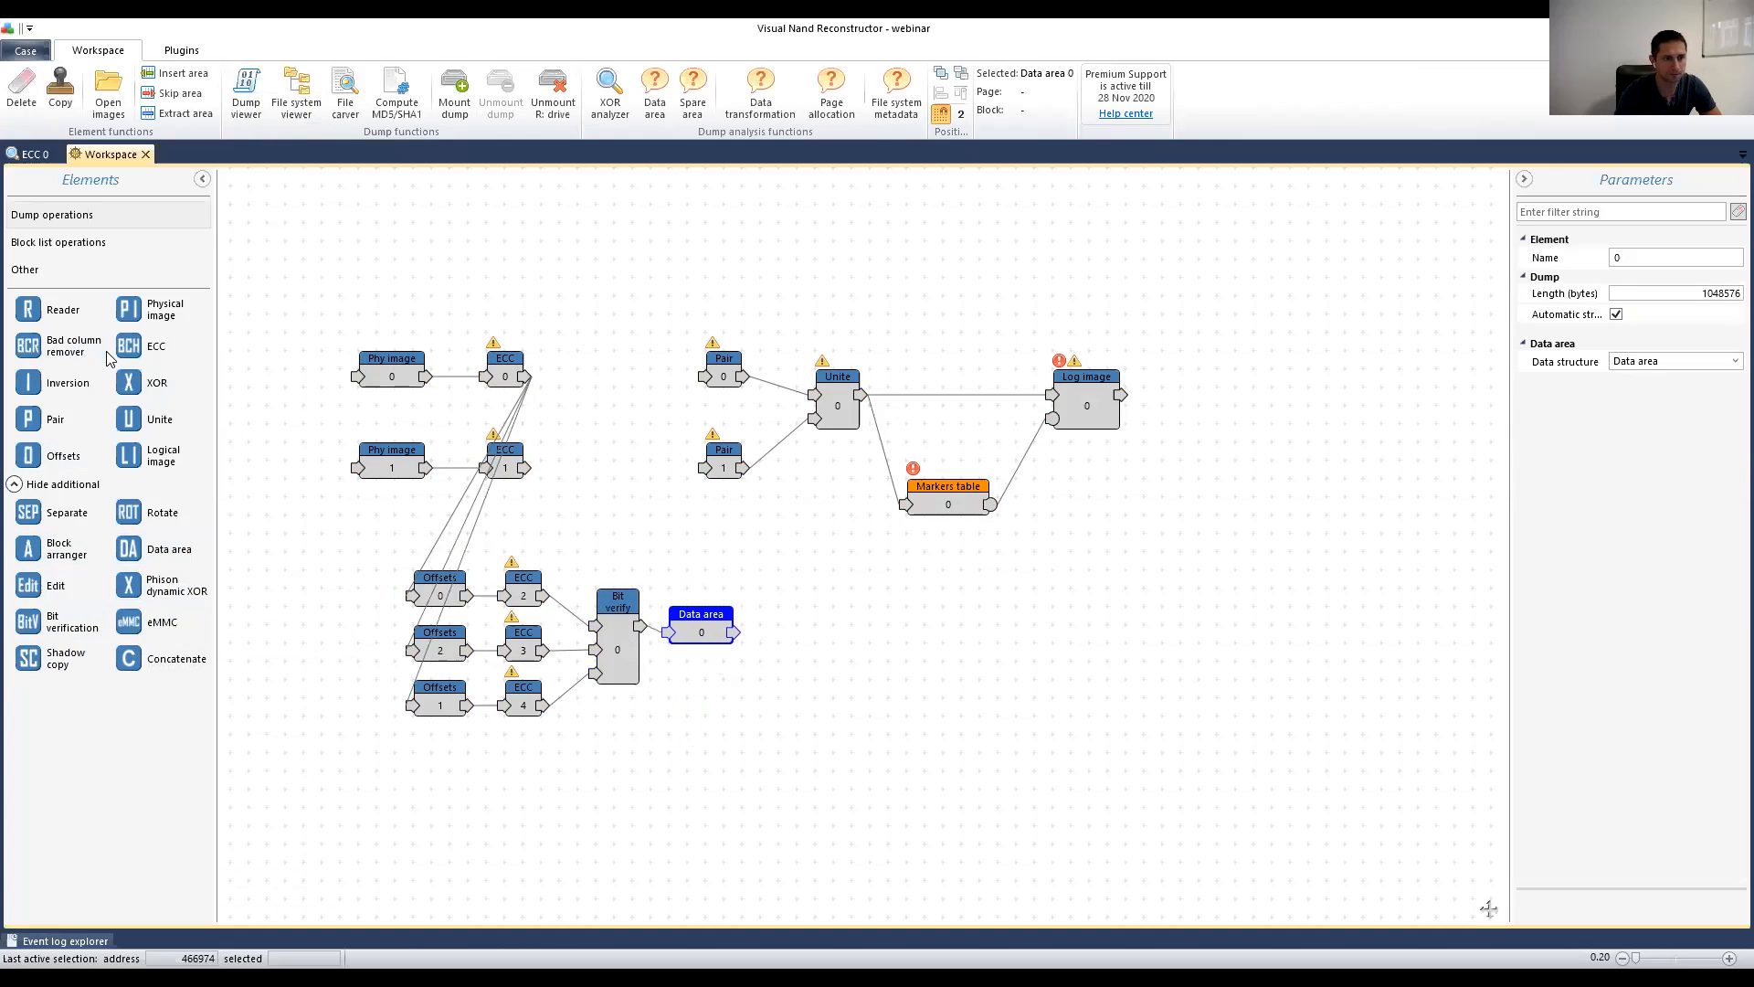
pyautogui.moveTo(160, 384); pyautogui.dragTo(601, 364)
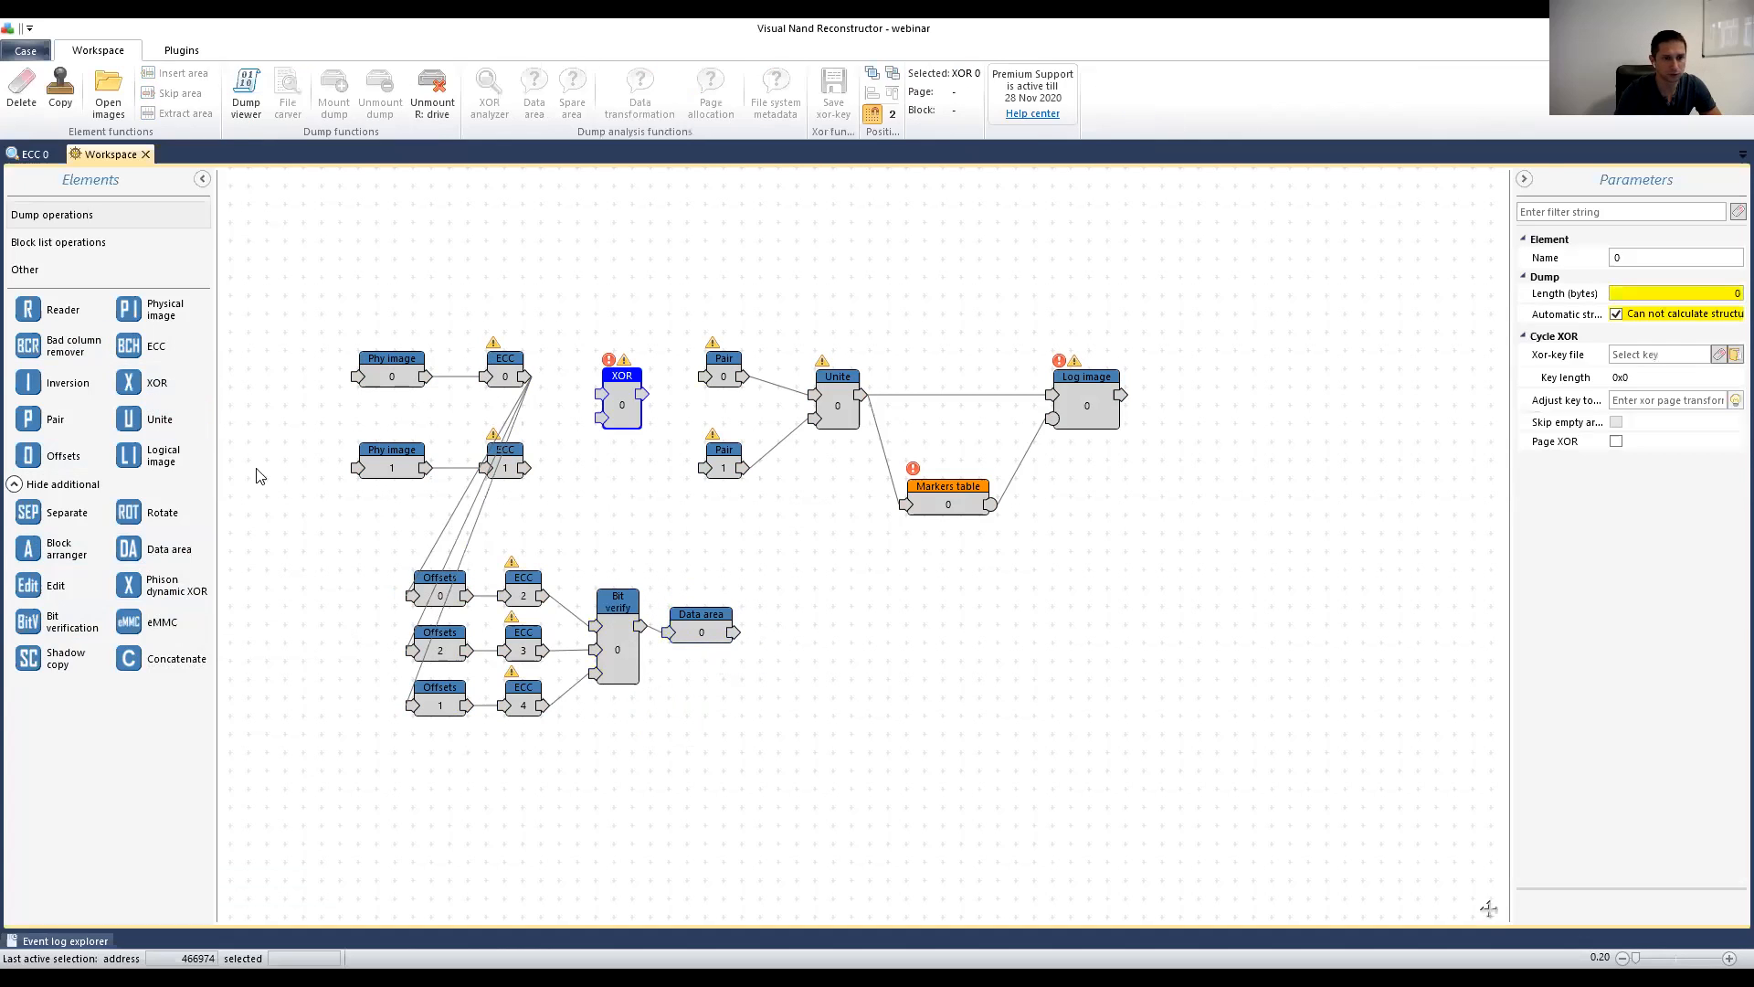
# Step: Add two XOR nodes, XOR 0 and XOR 1, stacked one above the other
pyautogui.moveTo(151, 384); pyautogui.dragTo(613, 469)
pyautogui.moveTo(620, 409); pyautogui.dragTo(612, 355)
pyautogui.moveTo(623, 483); pyautogui.dragTo(598, 451)
pyautogui.click(608, 355)
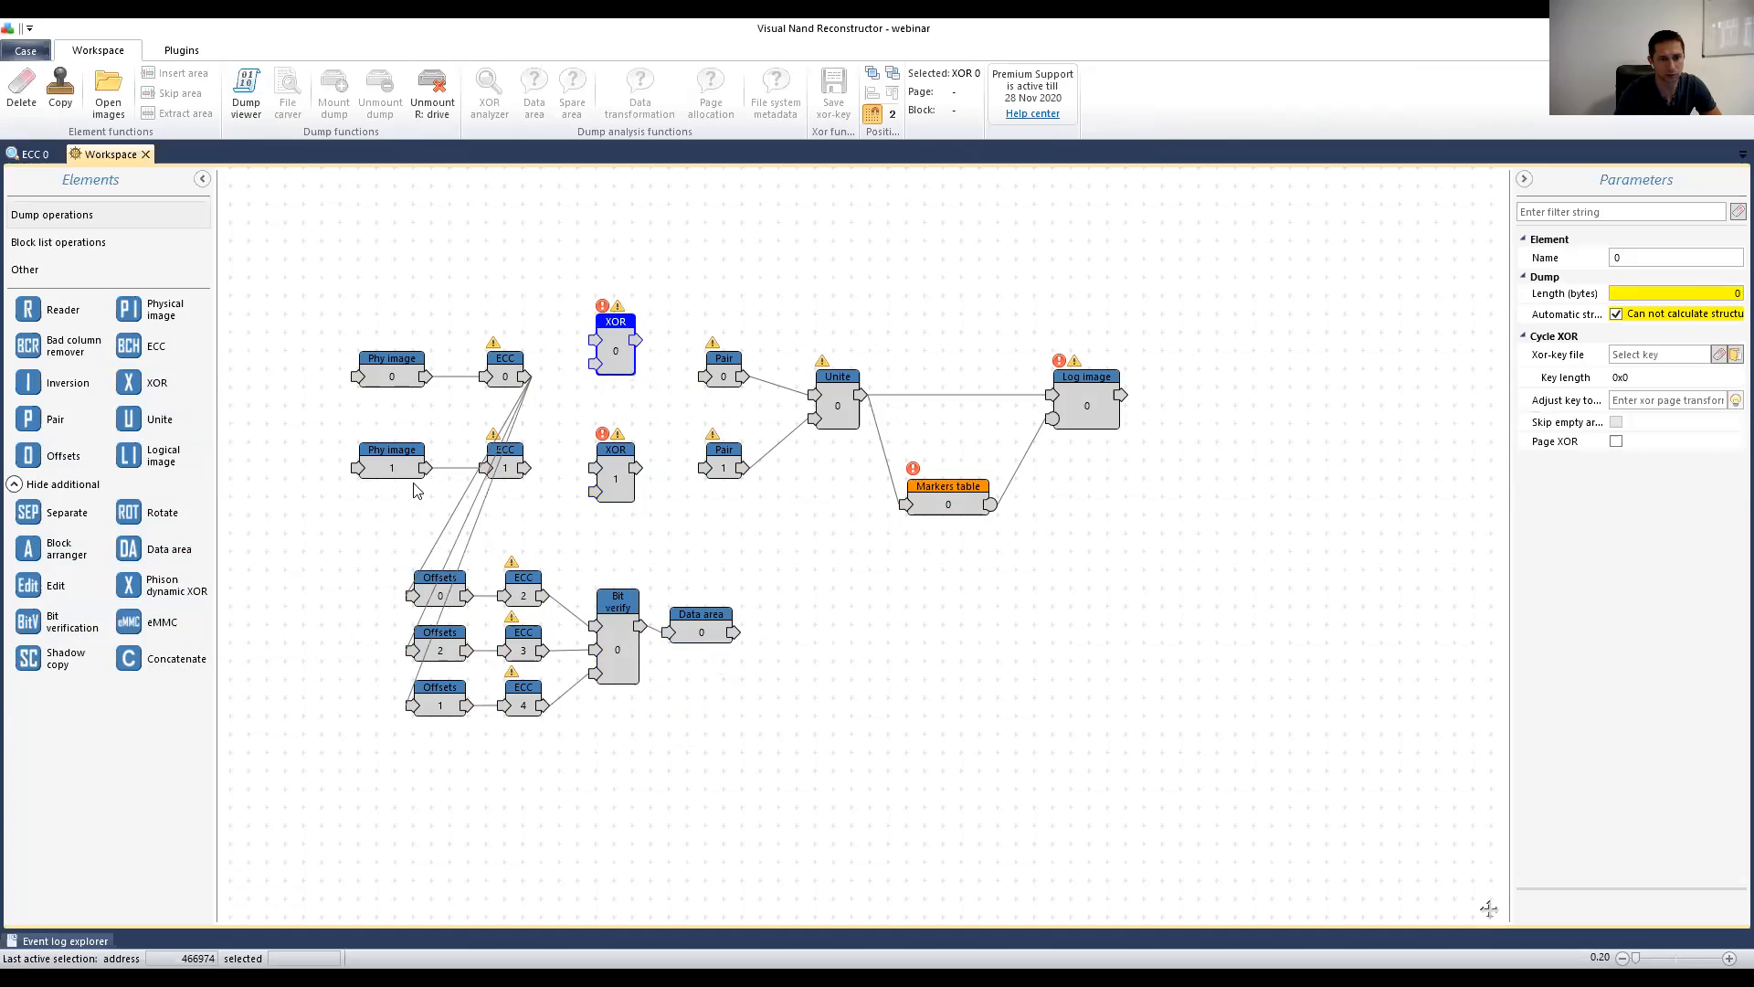
pyautogui.moveTo(1225, 327); pyautogui.dragTo(858, 482)
pyautogui.click(891, 327)
# Step: Connect XOR 0/1 to Pair 0/1, ECC 0/1 into the XORs, and Data area into both
pyautogui.moveTo(873, 321); pyautogui.dragTo(942, 358)
pyautogui.moveTo(874, 450); pyautogui.dragTo(943, 450)
pyautogui.moveTo(528, 377); pyautogui.dragTo(831, 322)
pyautogui.moveTo(528, 469); pyautogui.dragTo(832, 449)
pyautogui.moveTo(734, 632); pyautogui.dragTo(832, 346)
pyautogui.moveTo(735, 633); pyautogui.dragTo(839, 487)
# Step: Fit the XOR key to the page layout on XOR 0 and XOR 1 using Auto
pyautogui.click(852, 336)
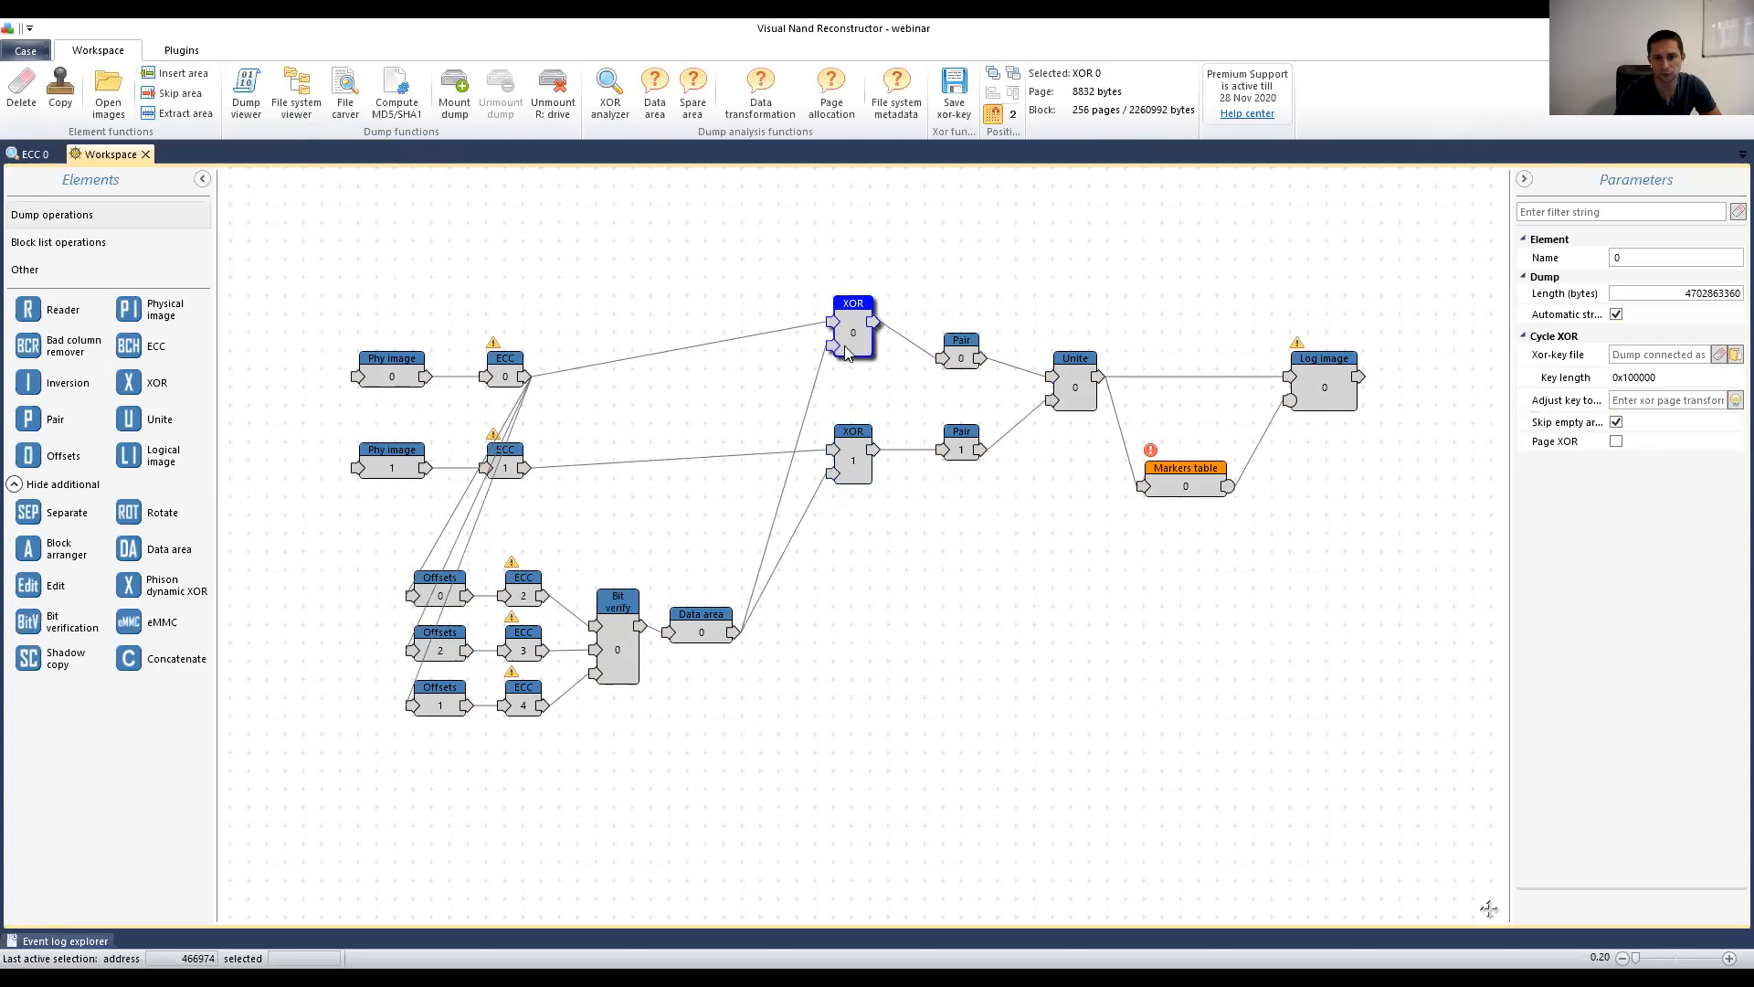
pyautogui.click(1733, 402)
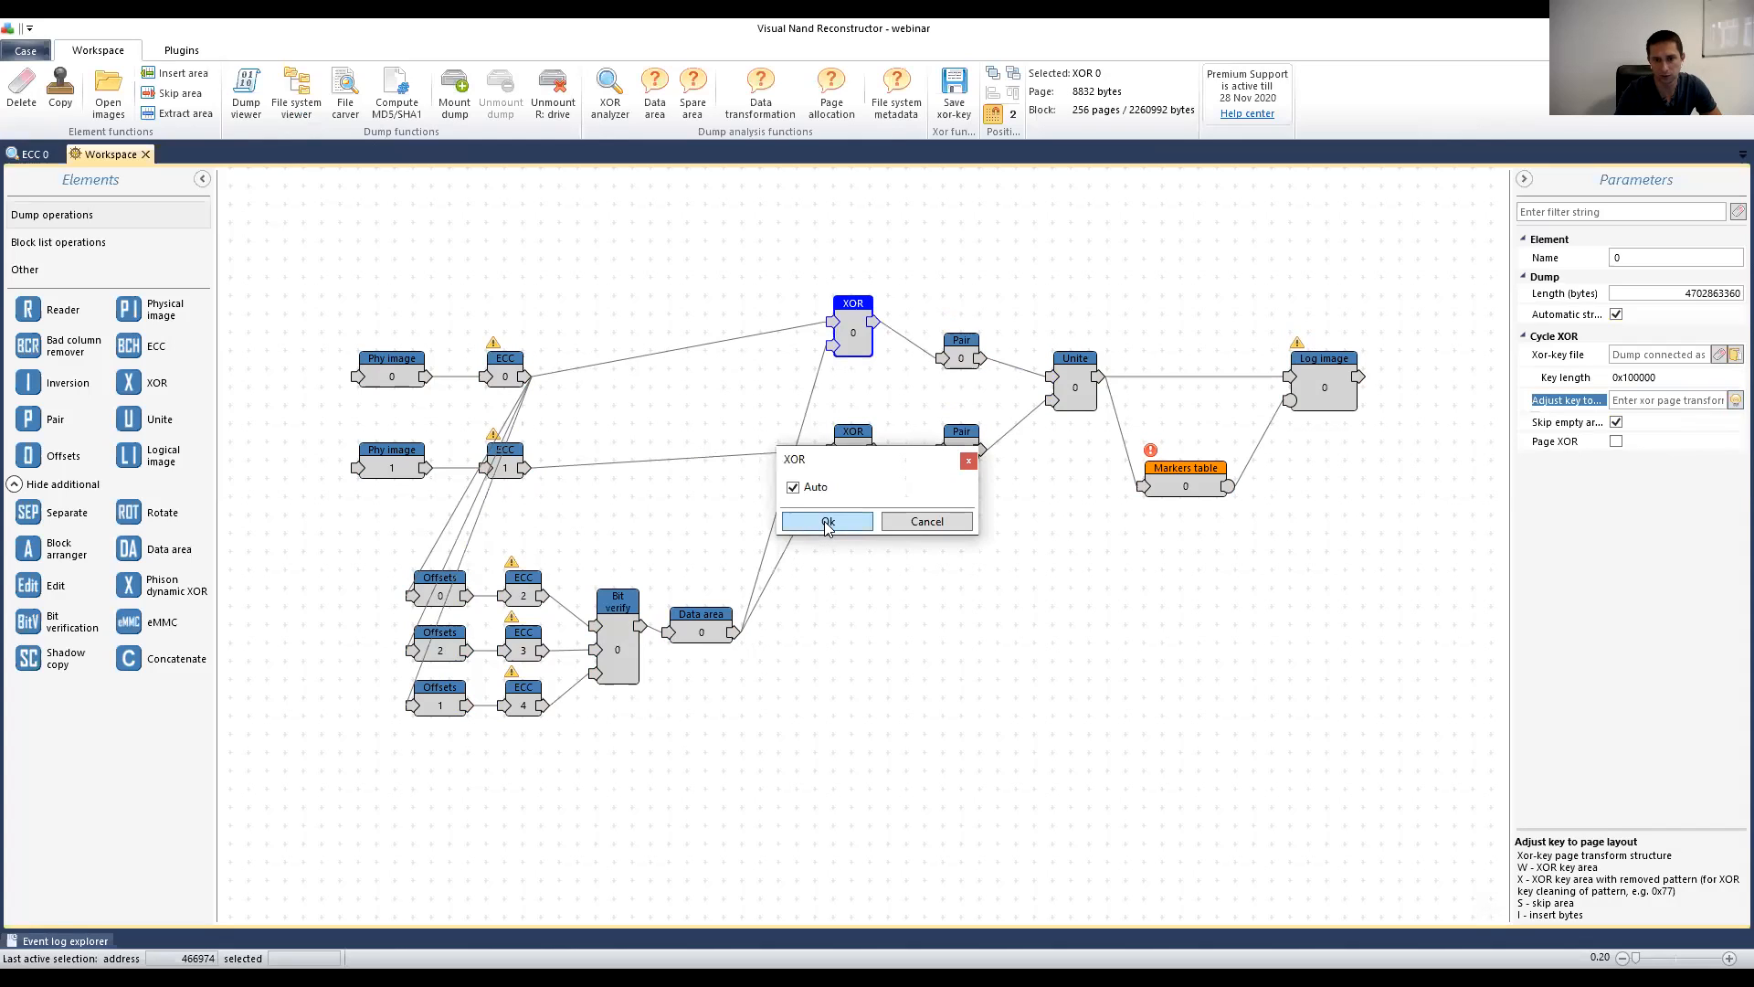
pyautogui.click(827, 522)
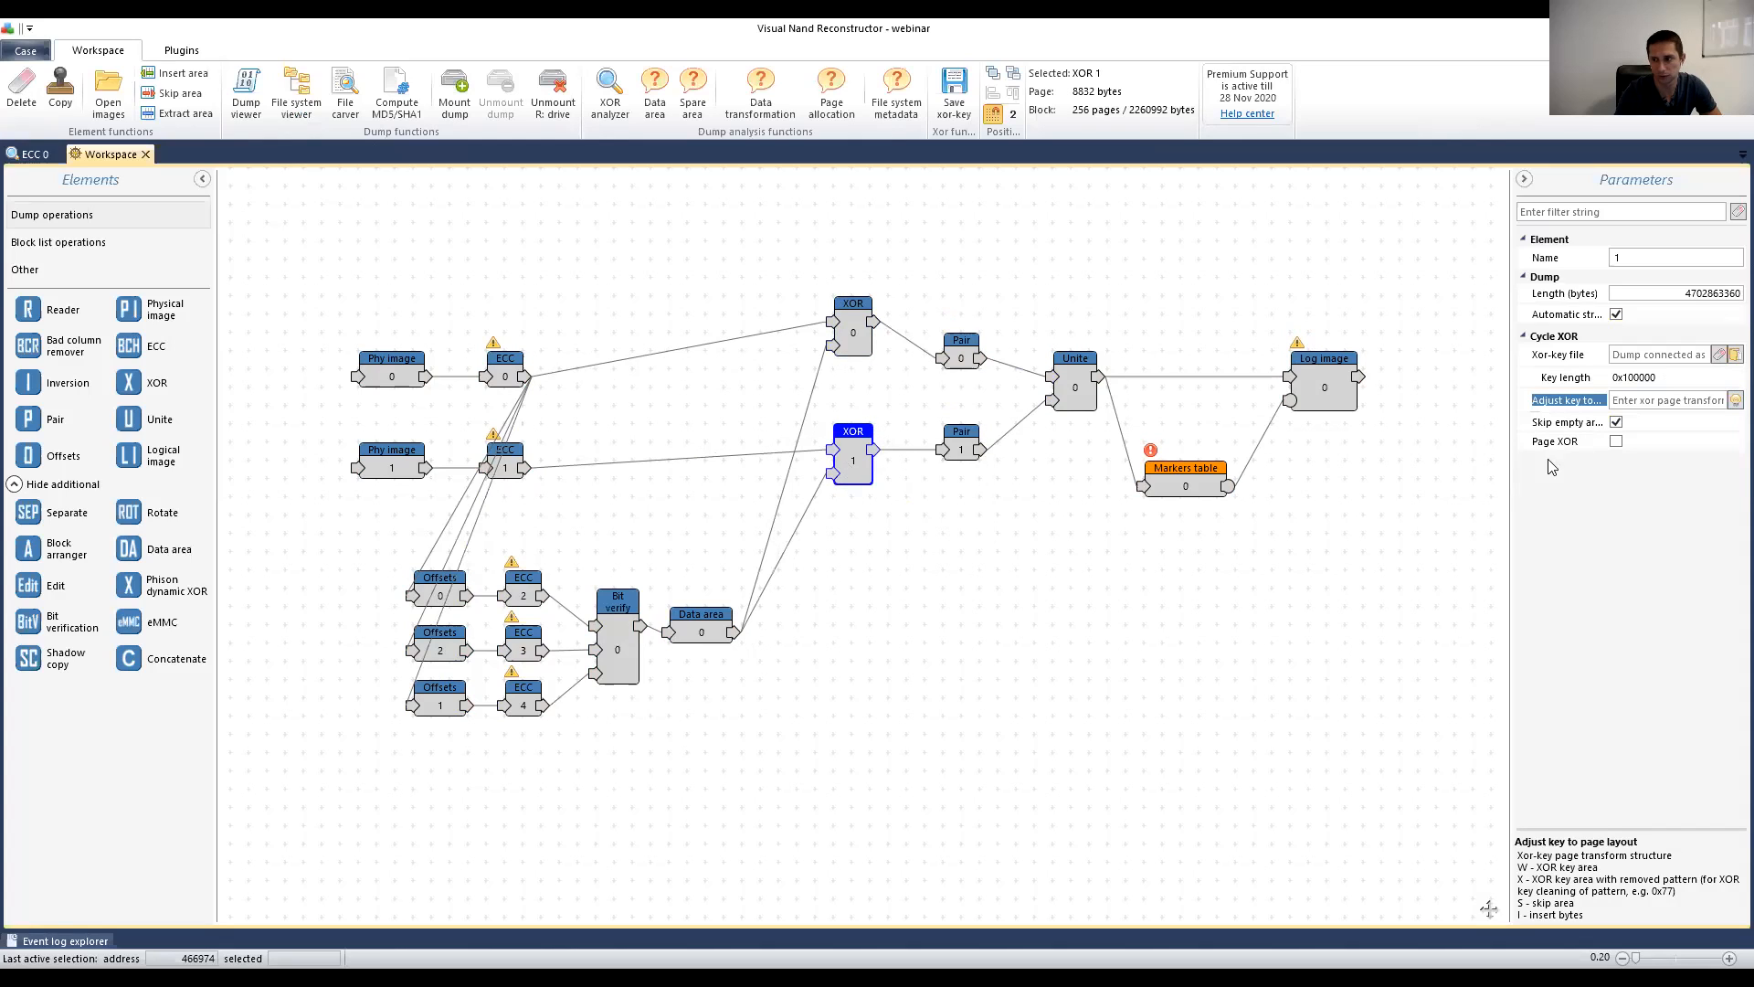
pyautogui.click(859, 522)
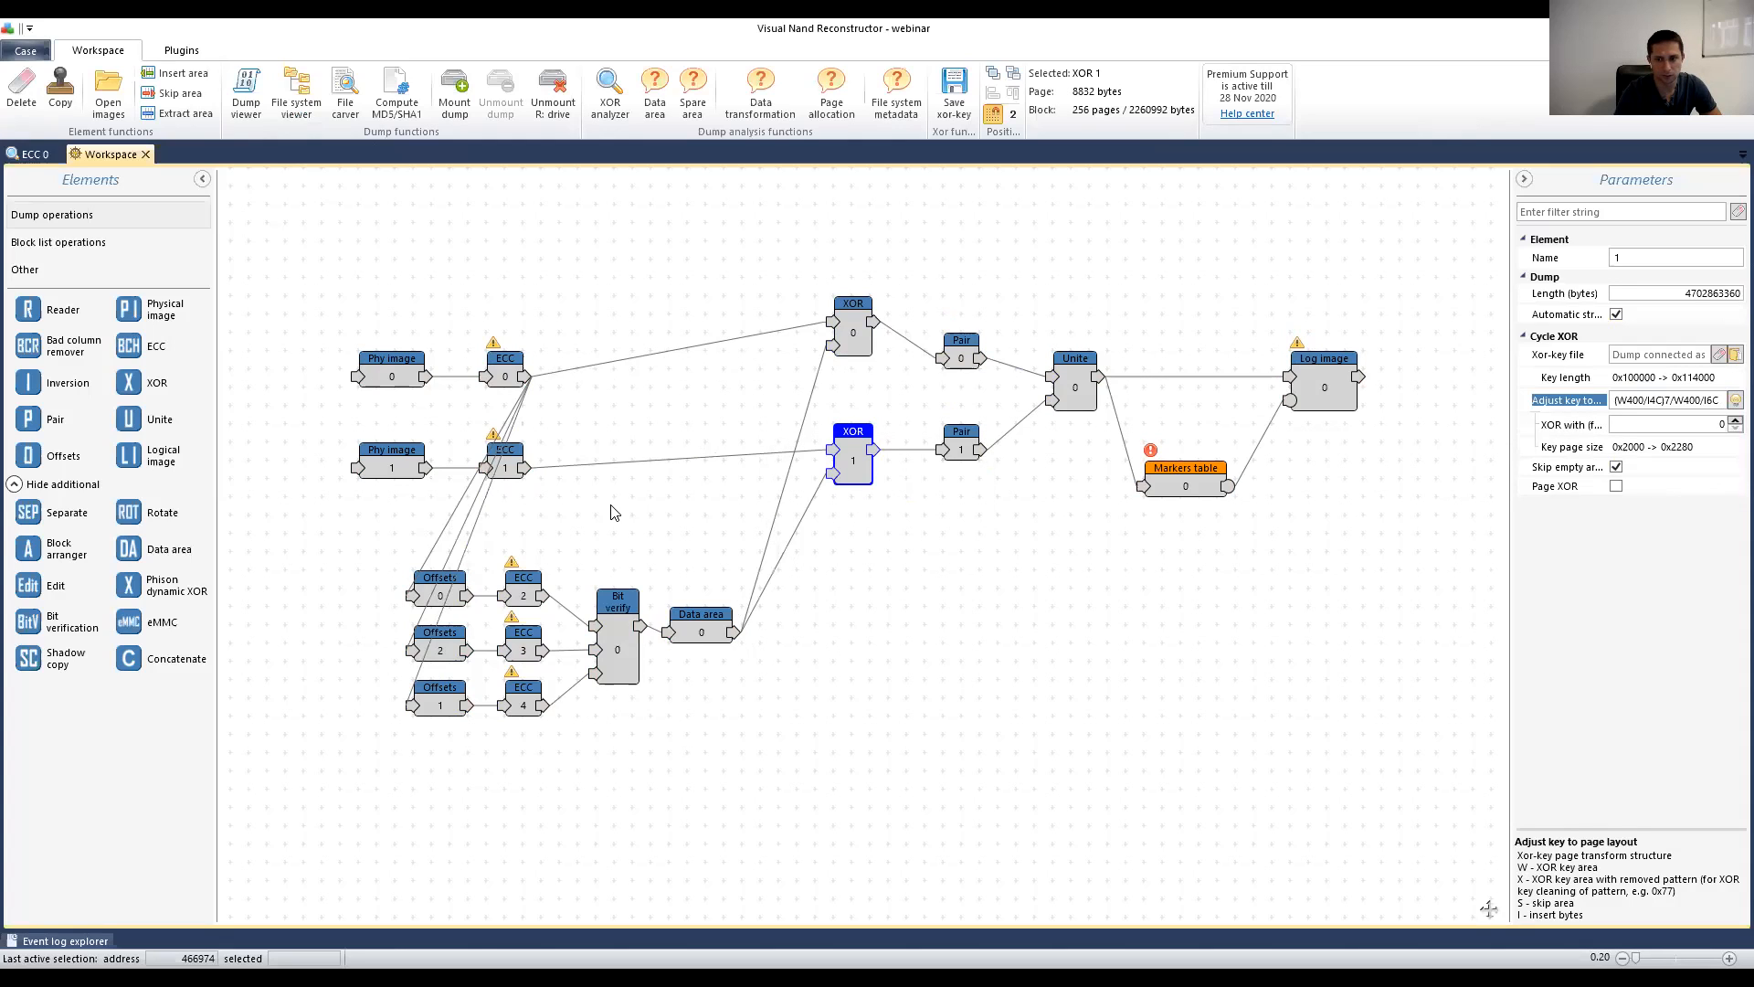
# Step: Auto-create the Markers table's logical image list, then select ECC 0's power setting
pyautogui.click(1187, 487)
pyautogui.click(1645, 346)
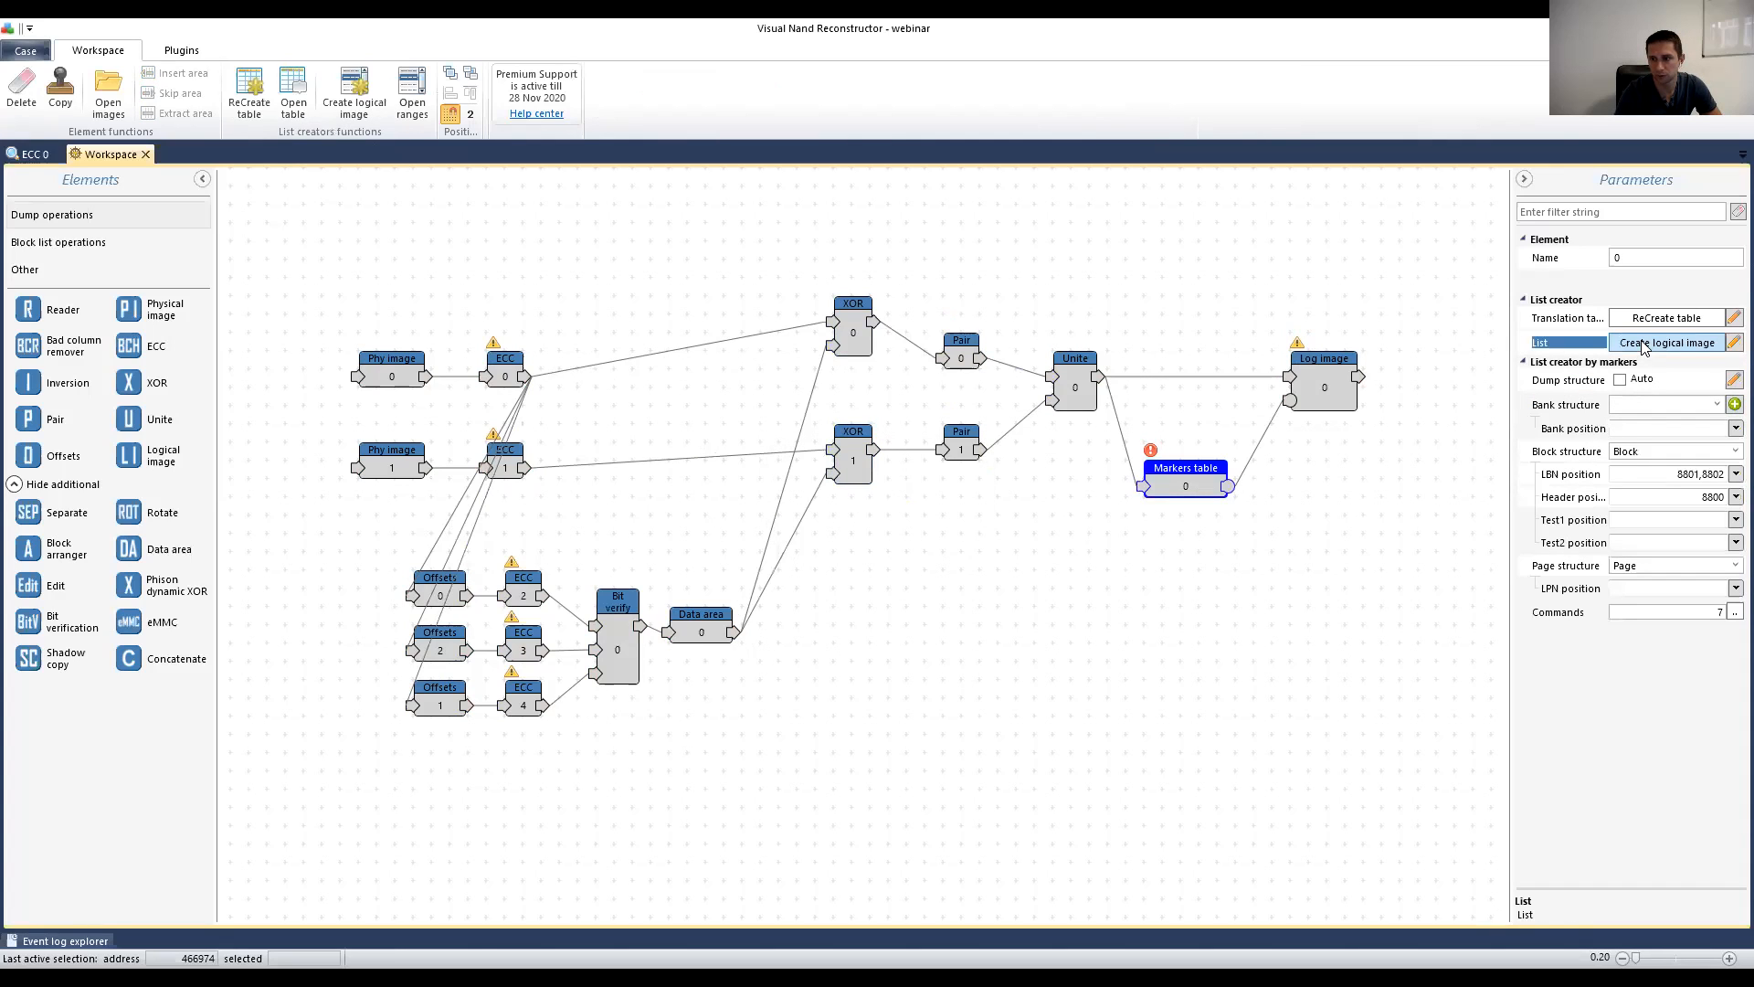
pyautogui.click(859, 520)
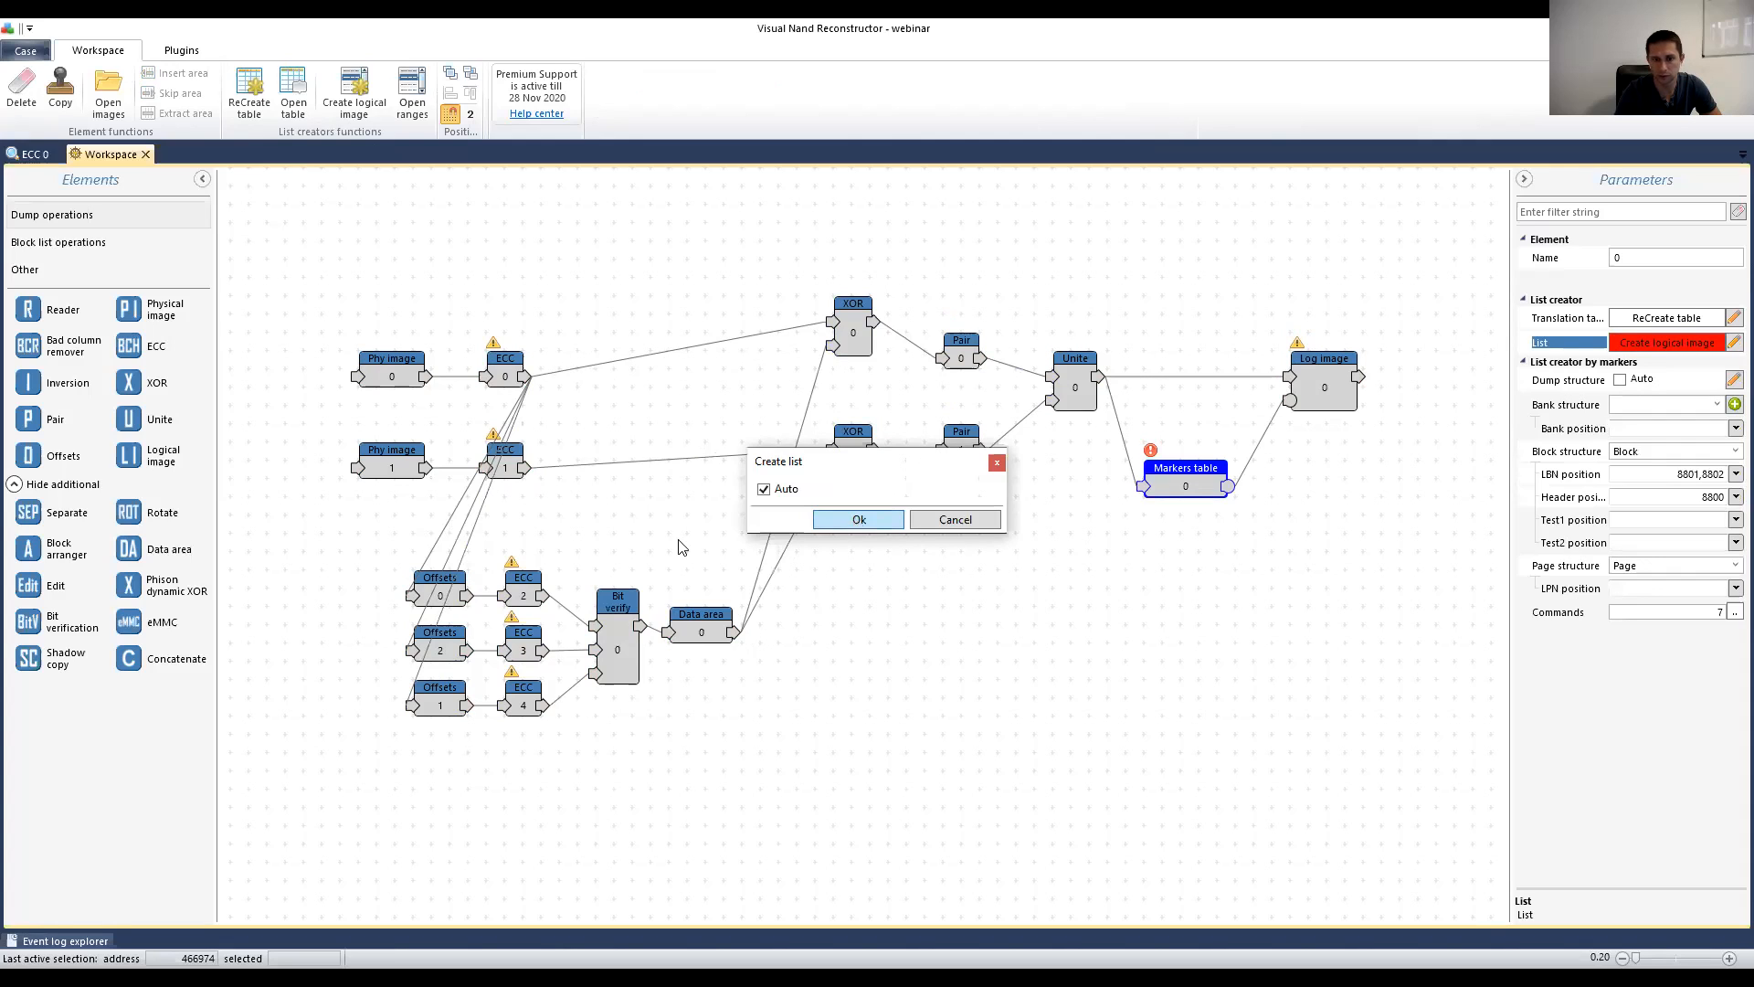
pyautogui.click(500, 375)
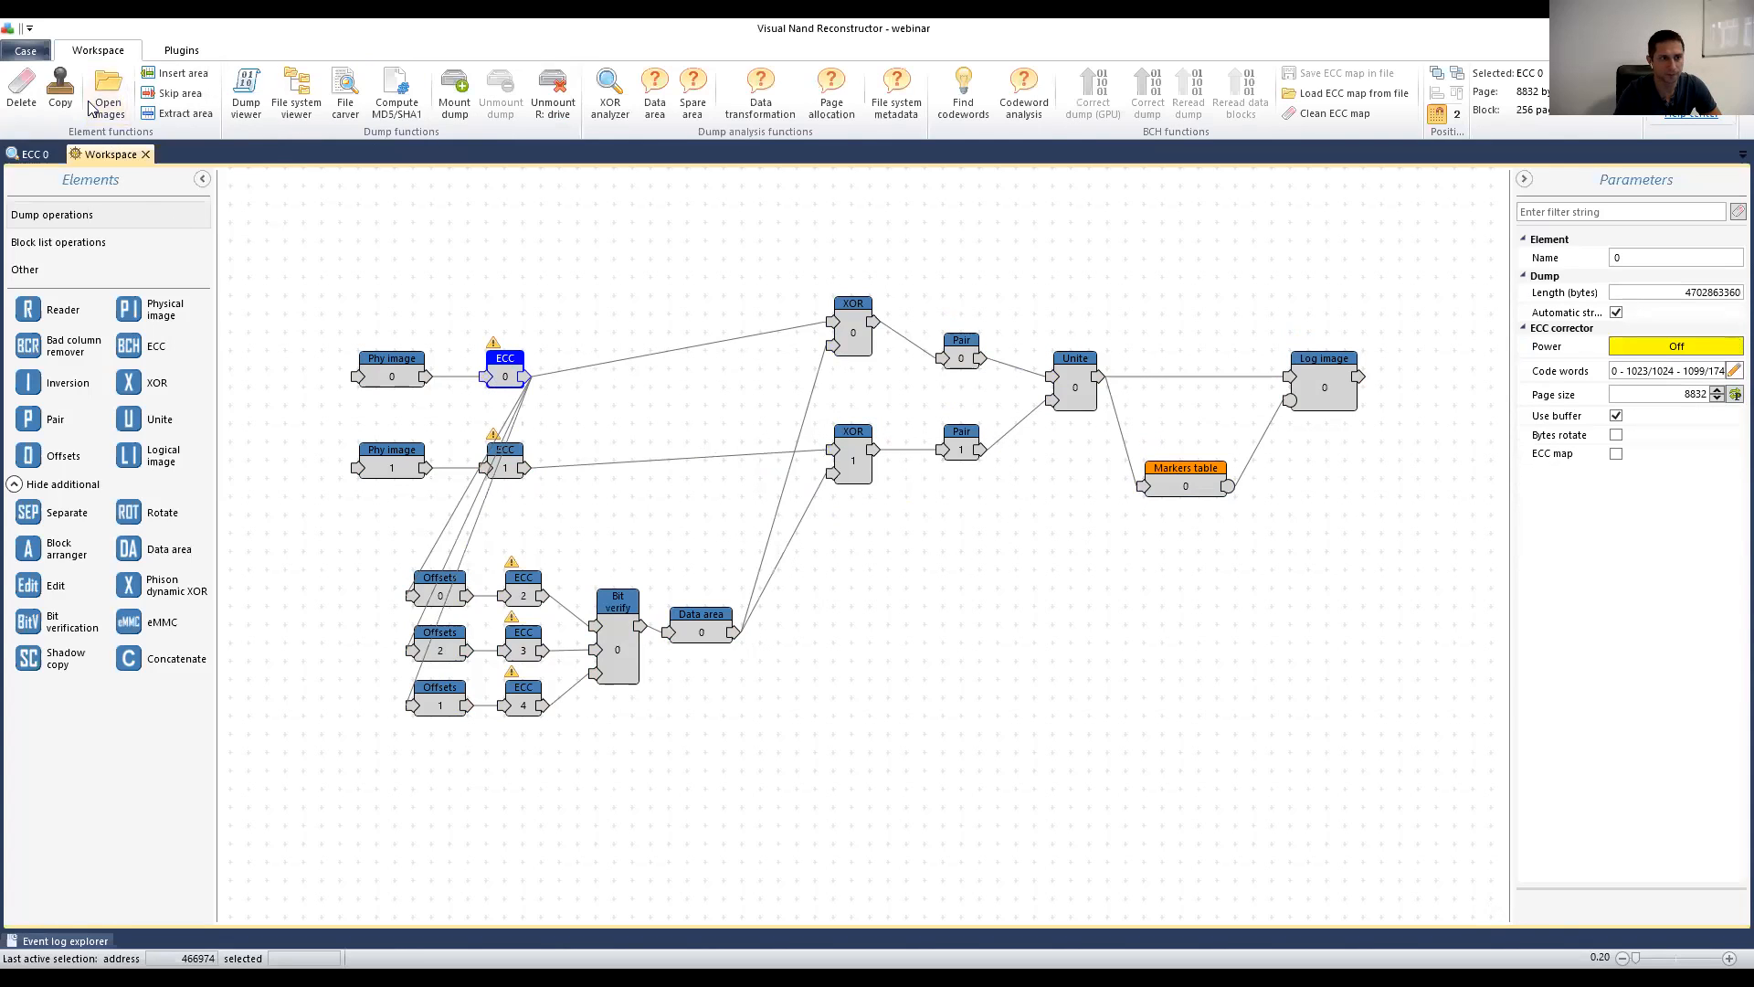
pyautogui.click(1717, 347)
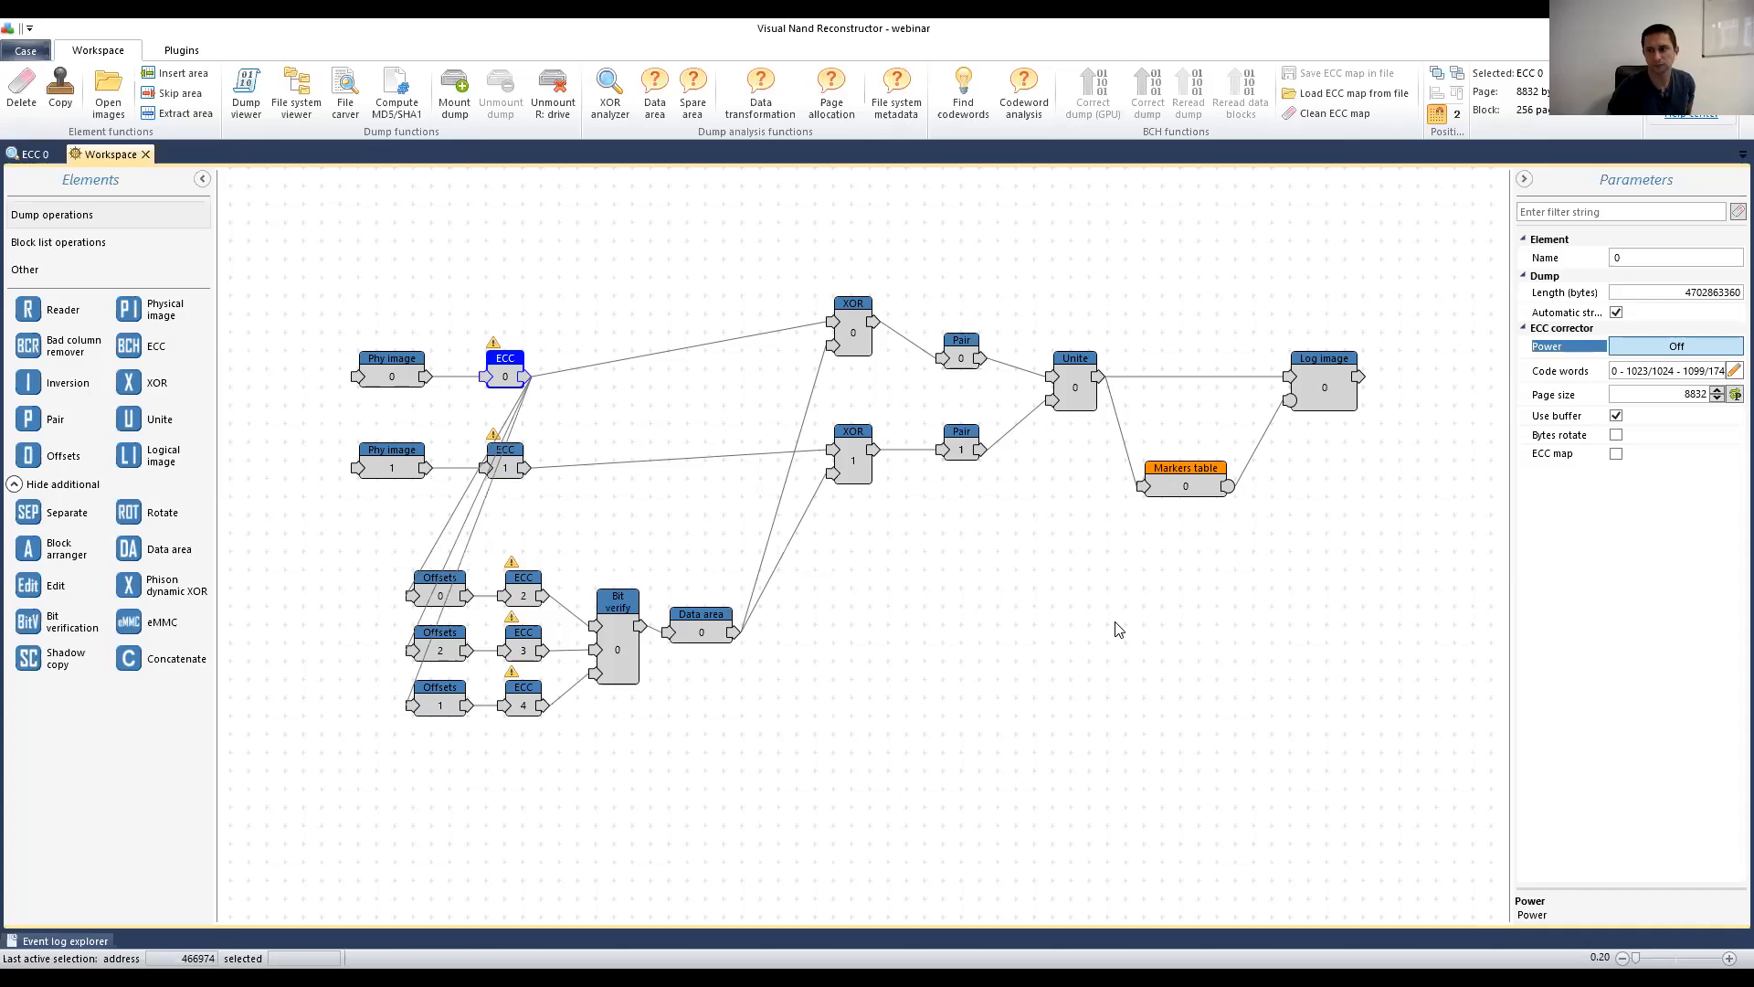
# Step: Open Log image 0's FAT32 volume and browse Root > DCIM > 100D5100 to list its DSC JPG photos
pyautogui.click(1332, 383)
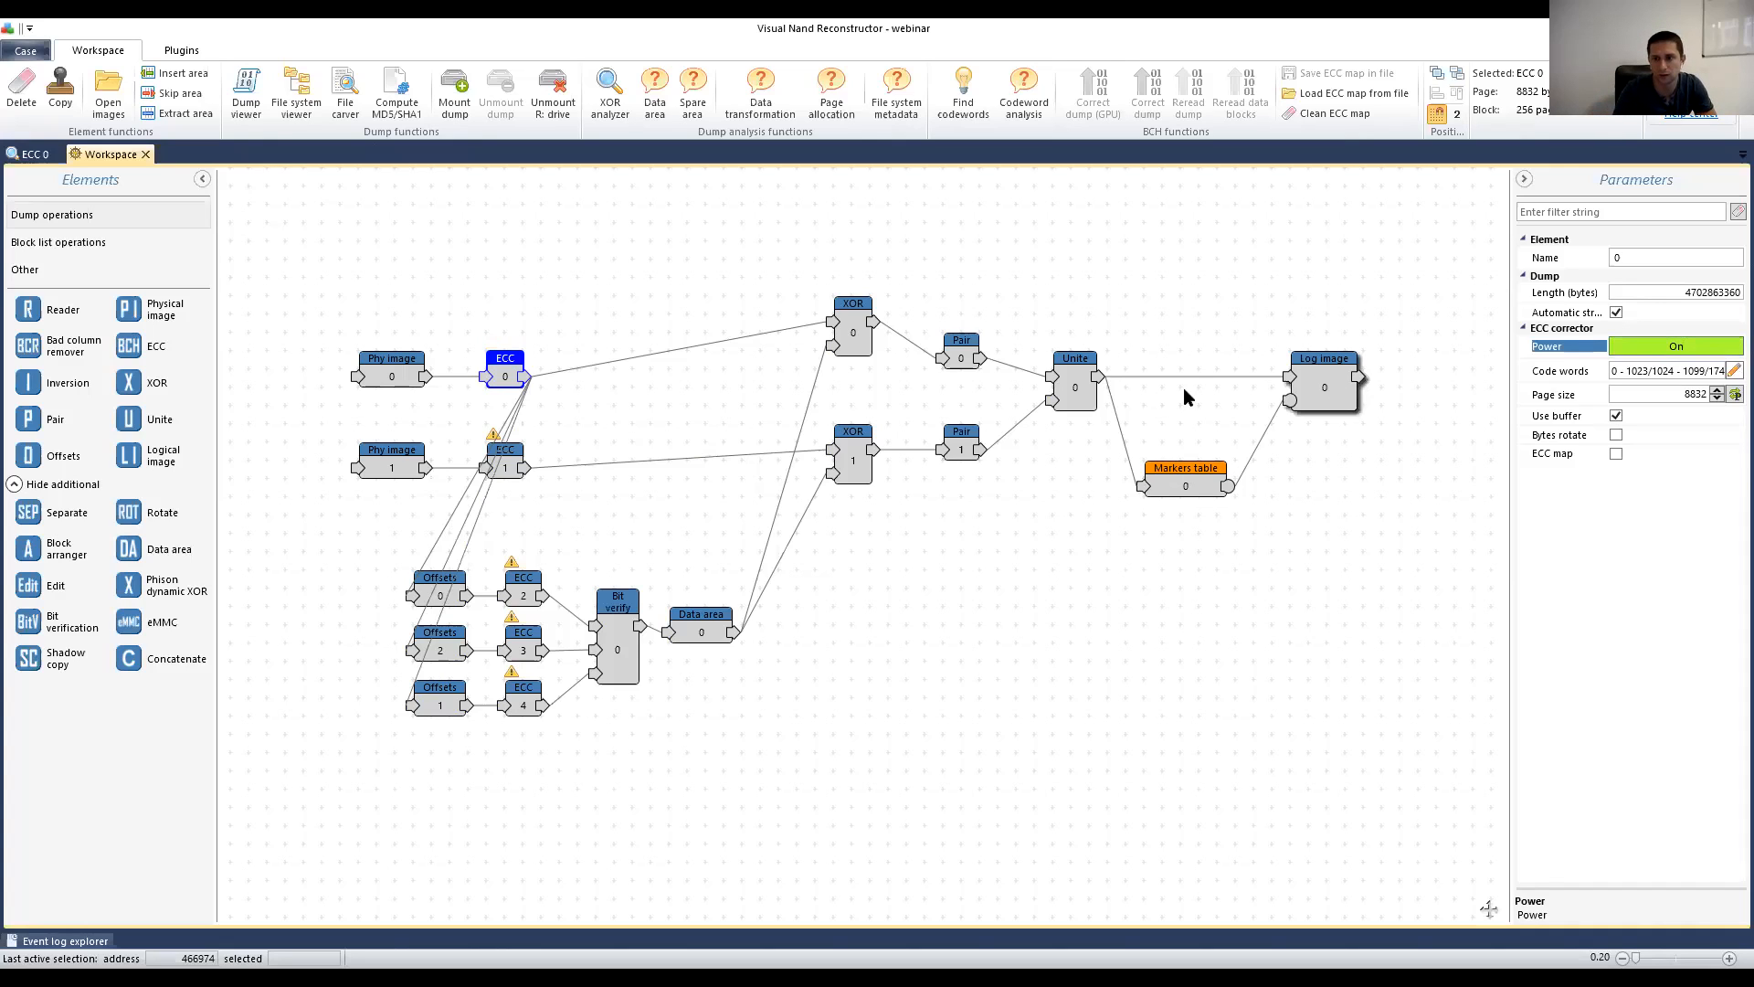
pyautogui.click(298, 91)
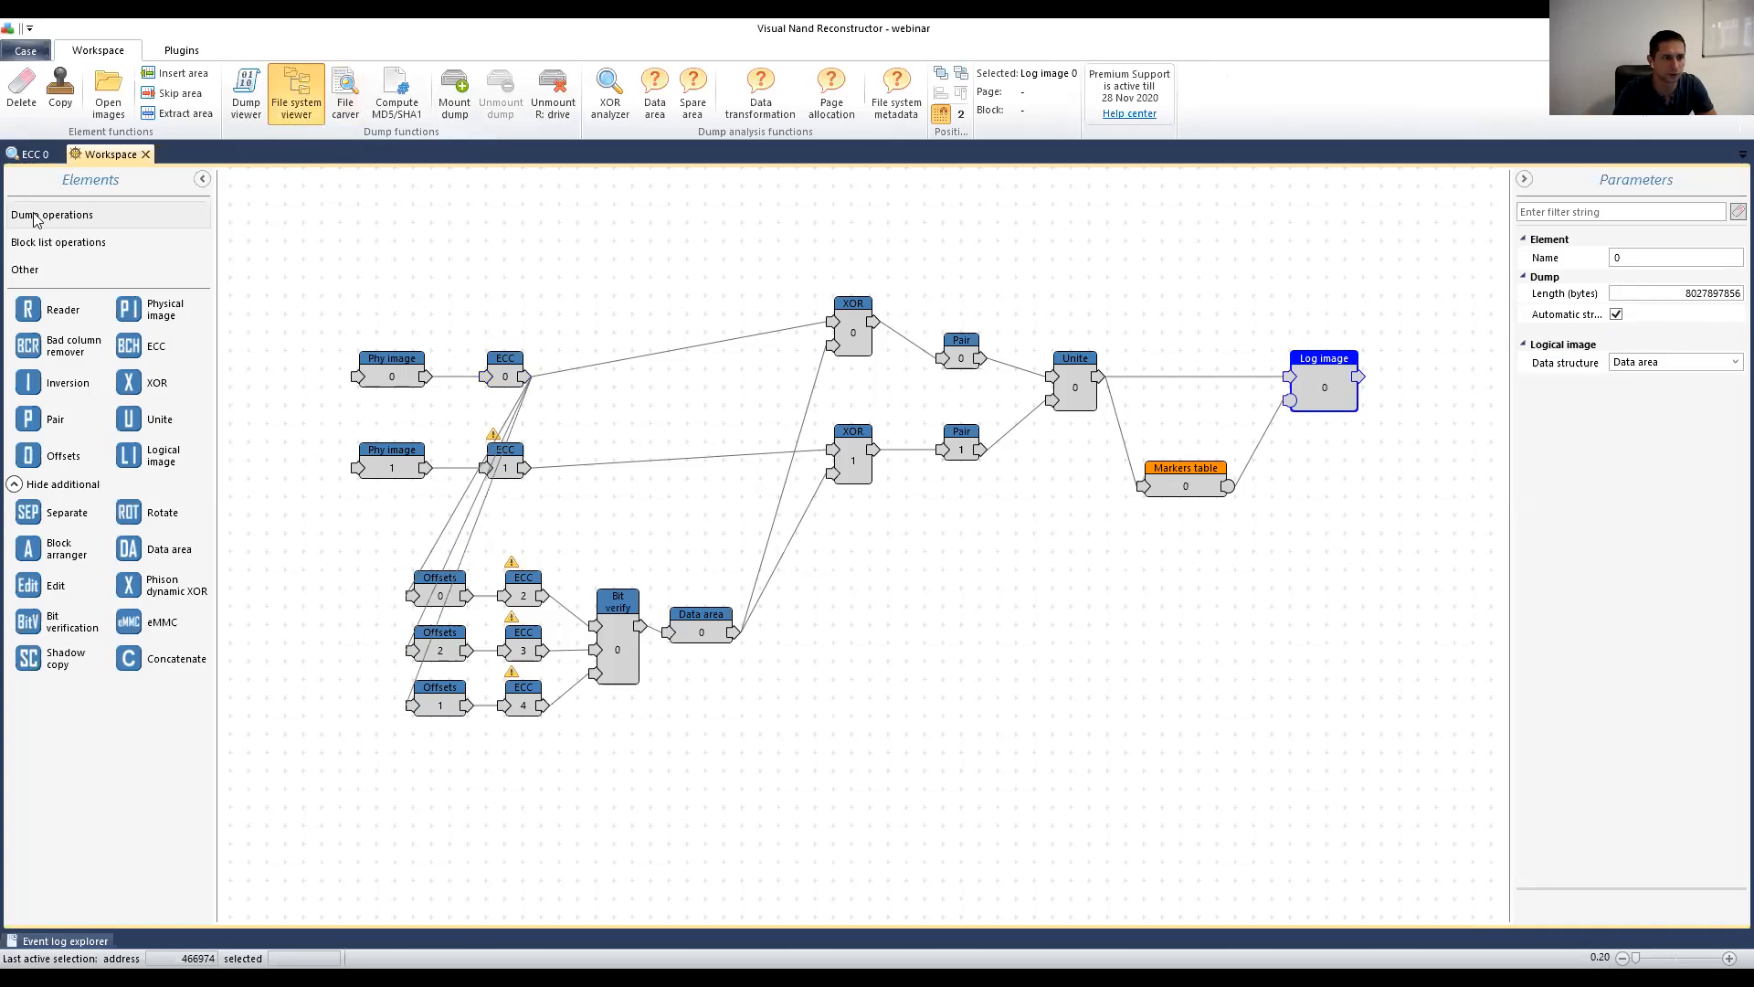
pyautogui.click(48, 246)
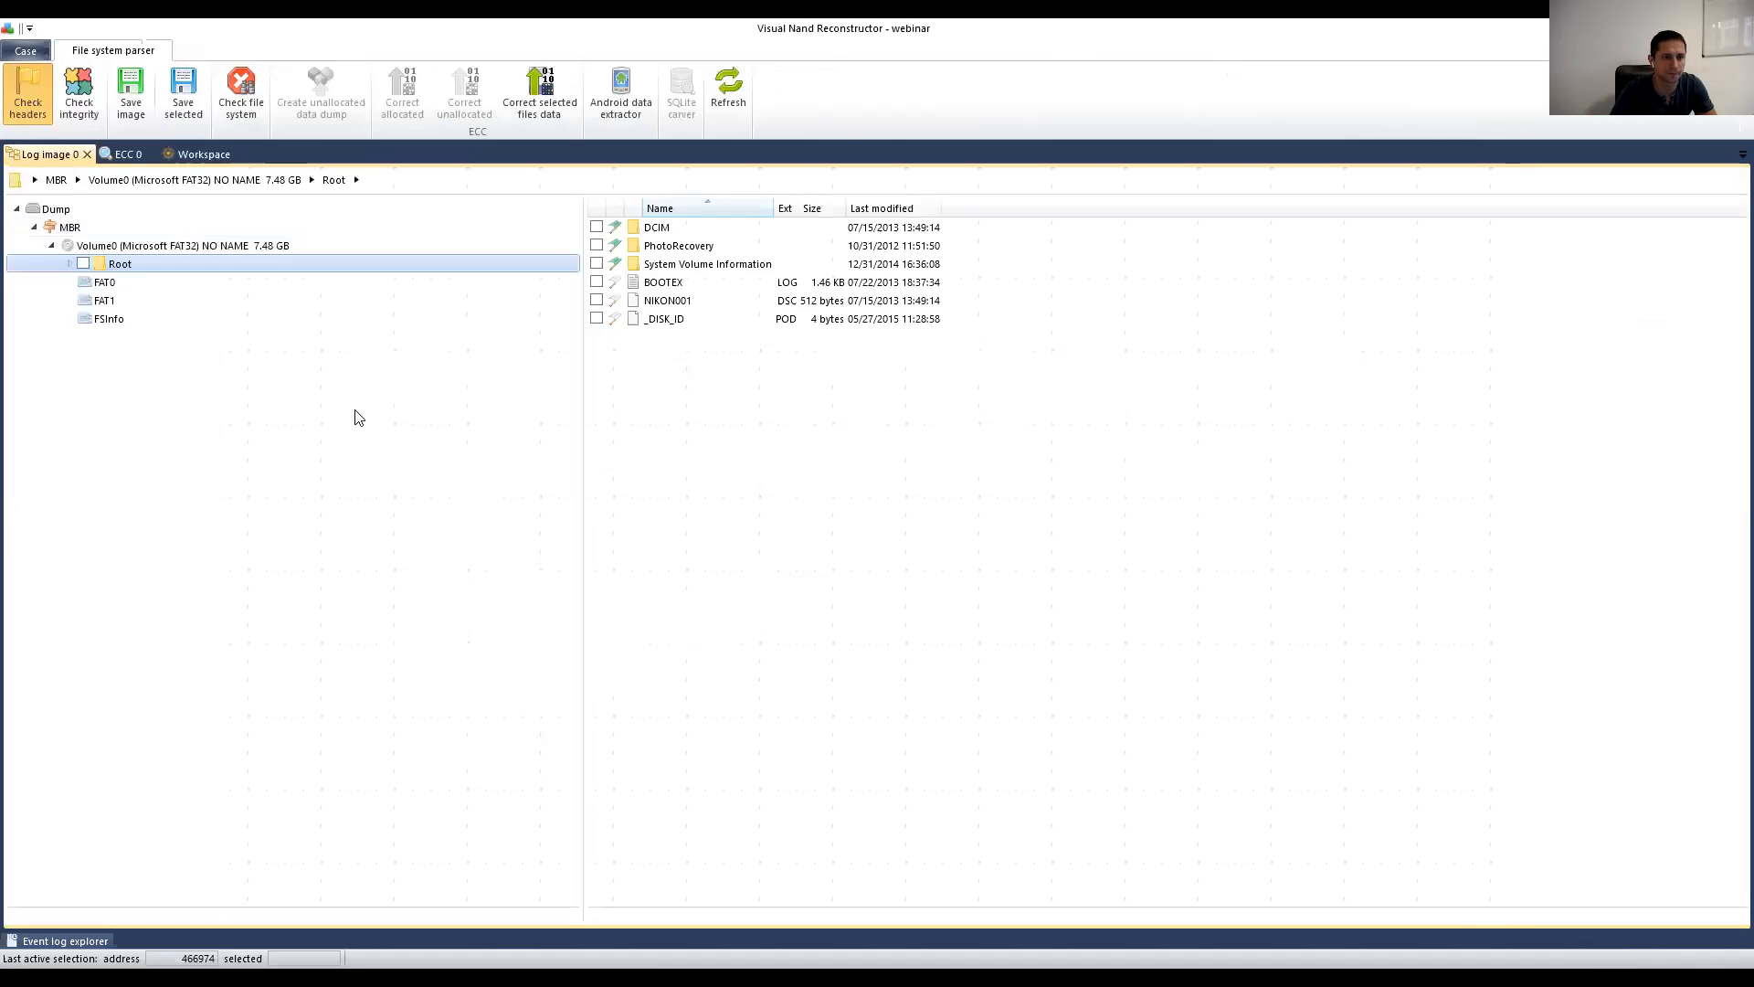
pyautogui.click(68, 263)
pyautogui.click(141, 283)
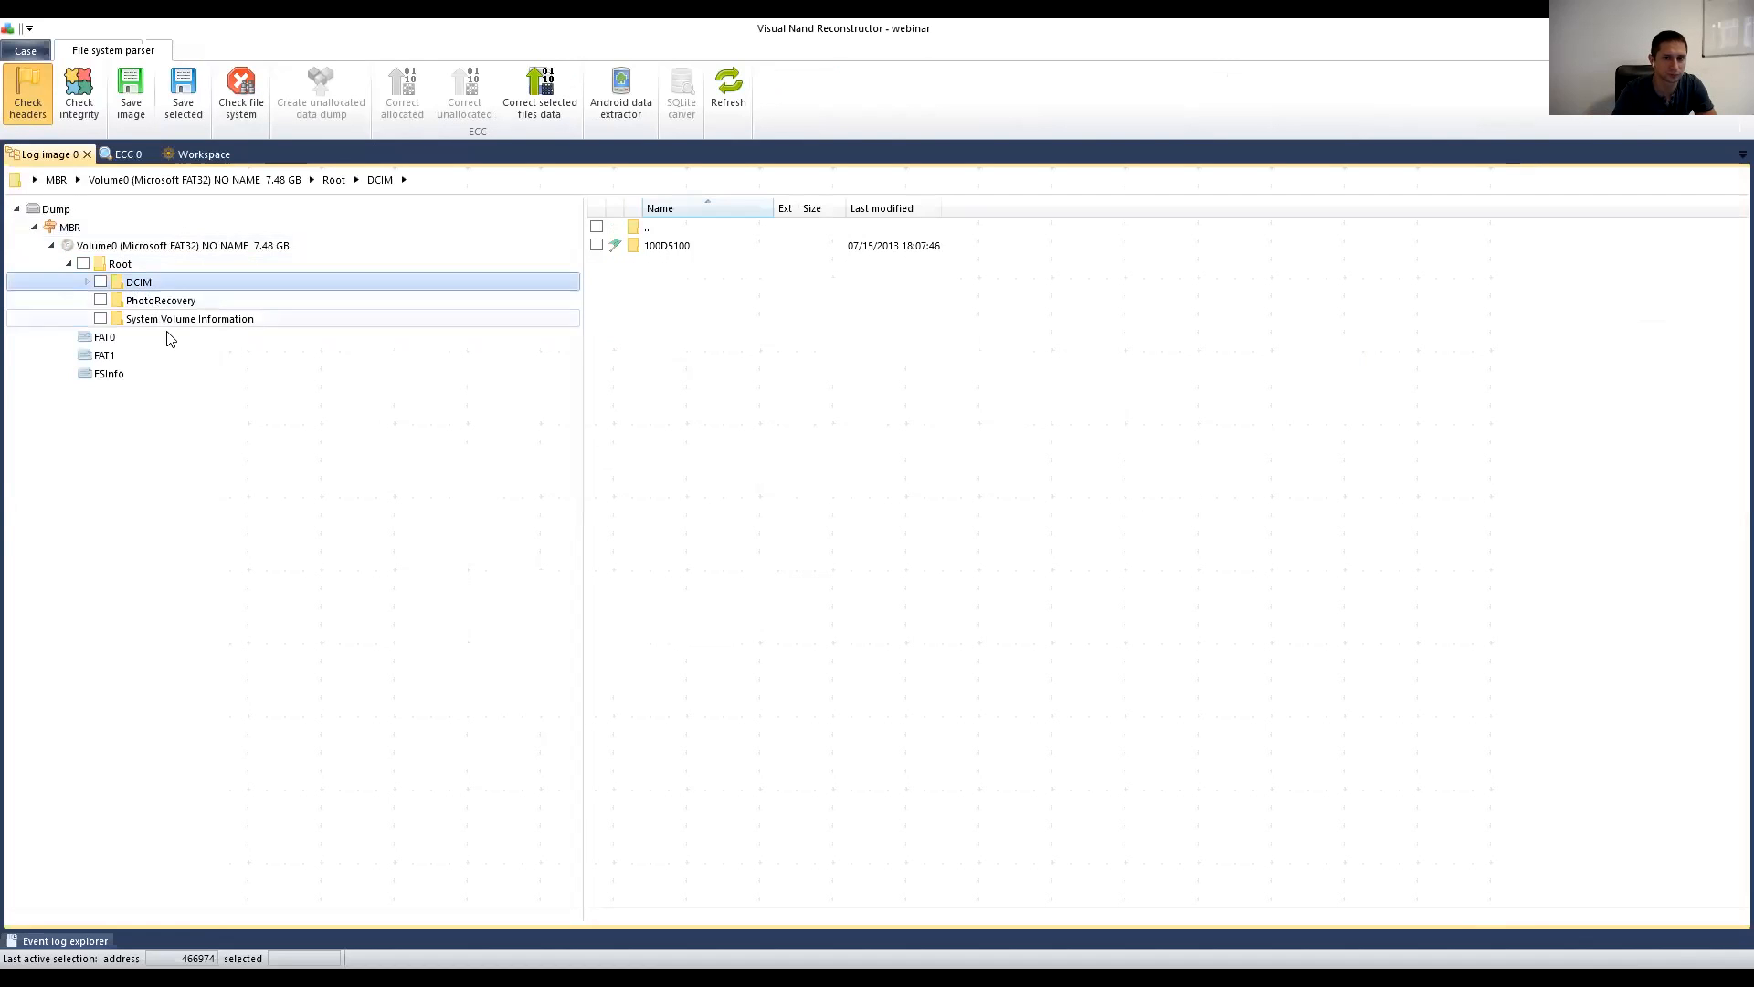
pyautogui.click(86, 282)
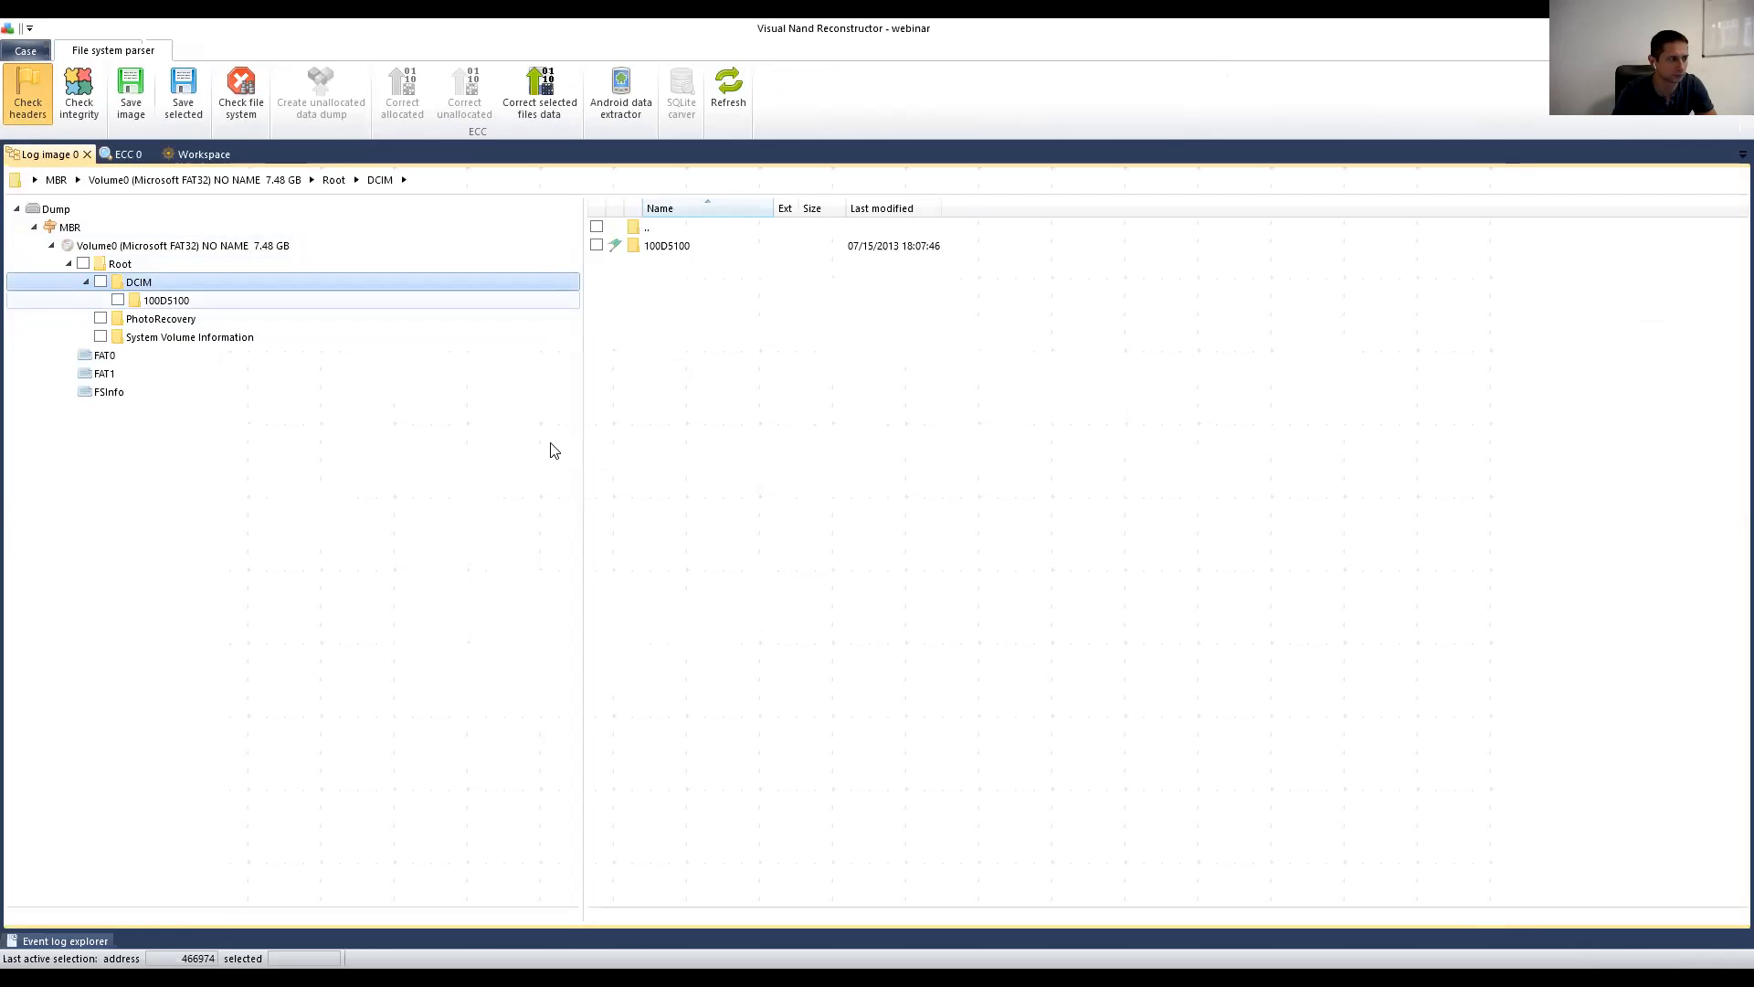
pyautogui.press('Down')
pyautogui.scroll(-6, 731, 402)
pyautogui.scroll(-10, 760, 560)
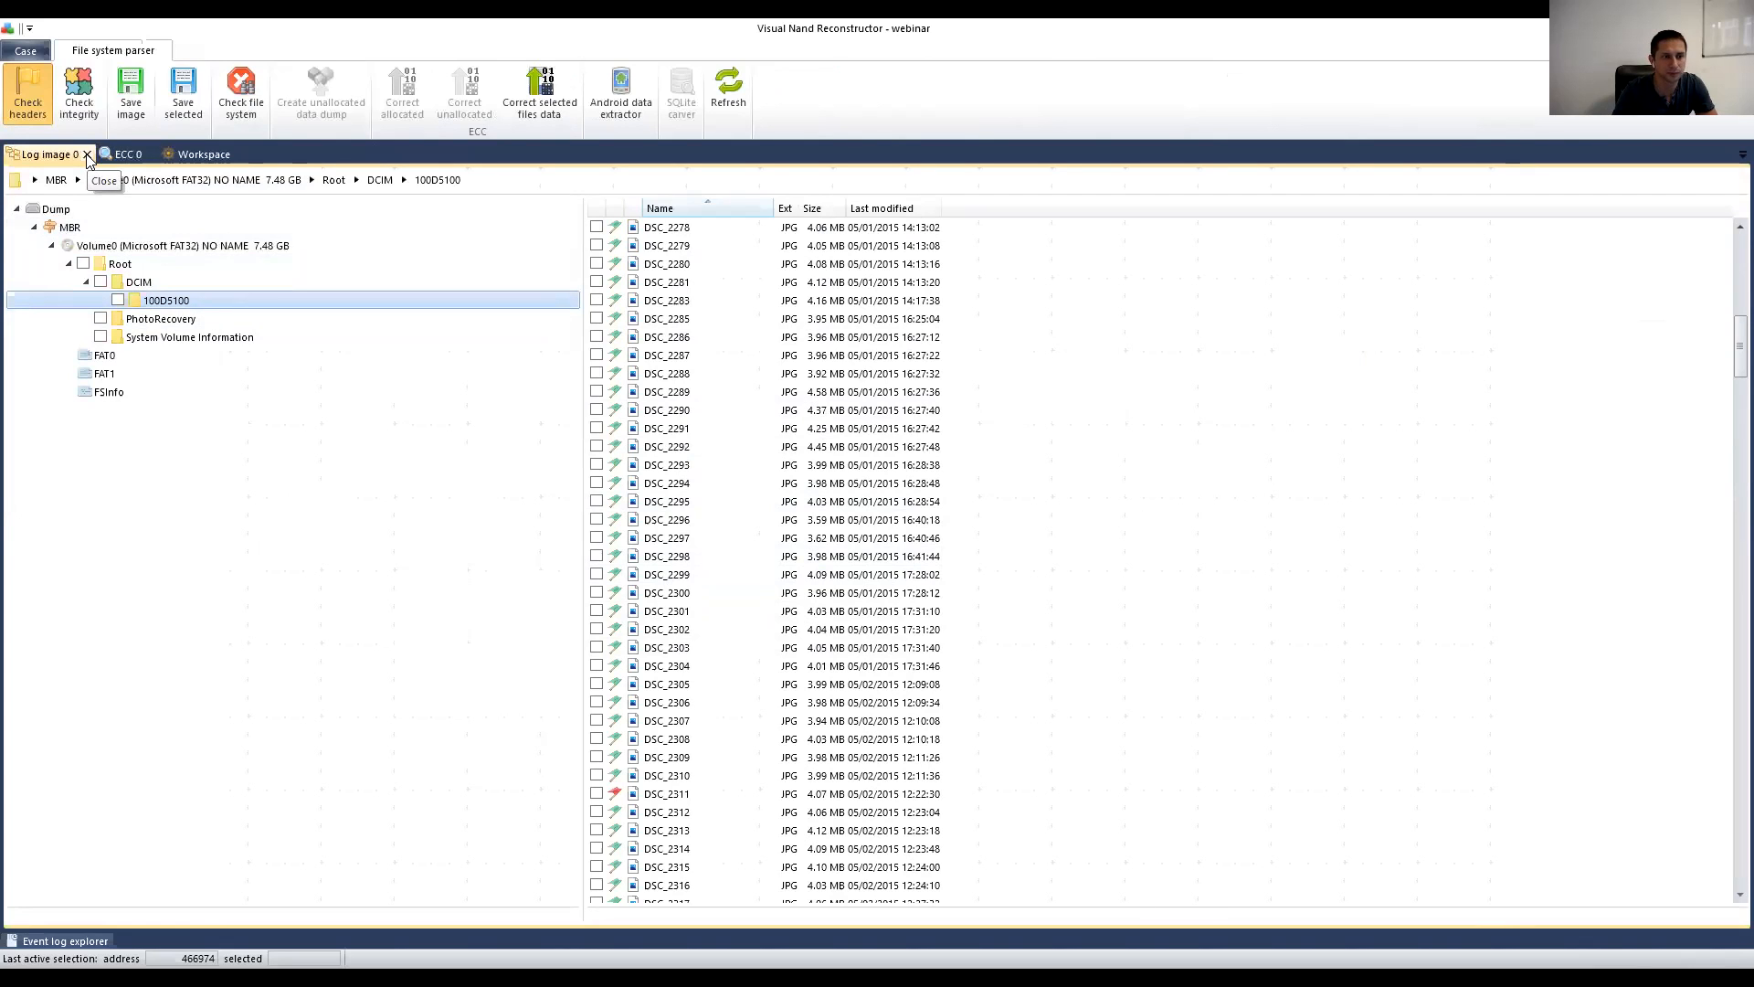
# Step: Tidy the workspace: nudge Data area, move Phy image 0/ECC 0 up and Phy image 1/ECC 1 left
pyautogui.click(203, 154)
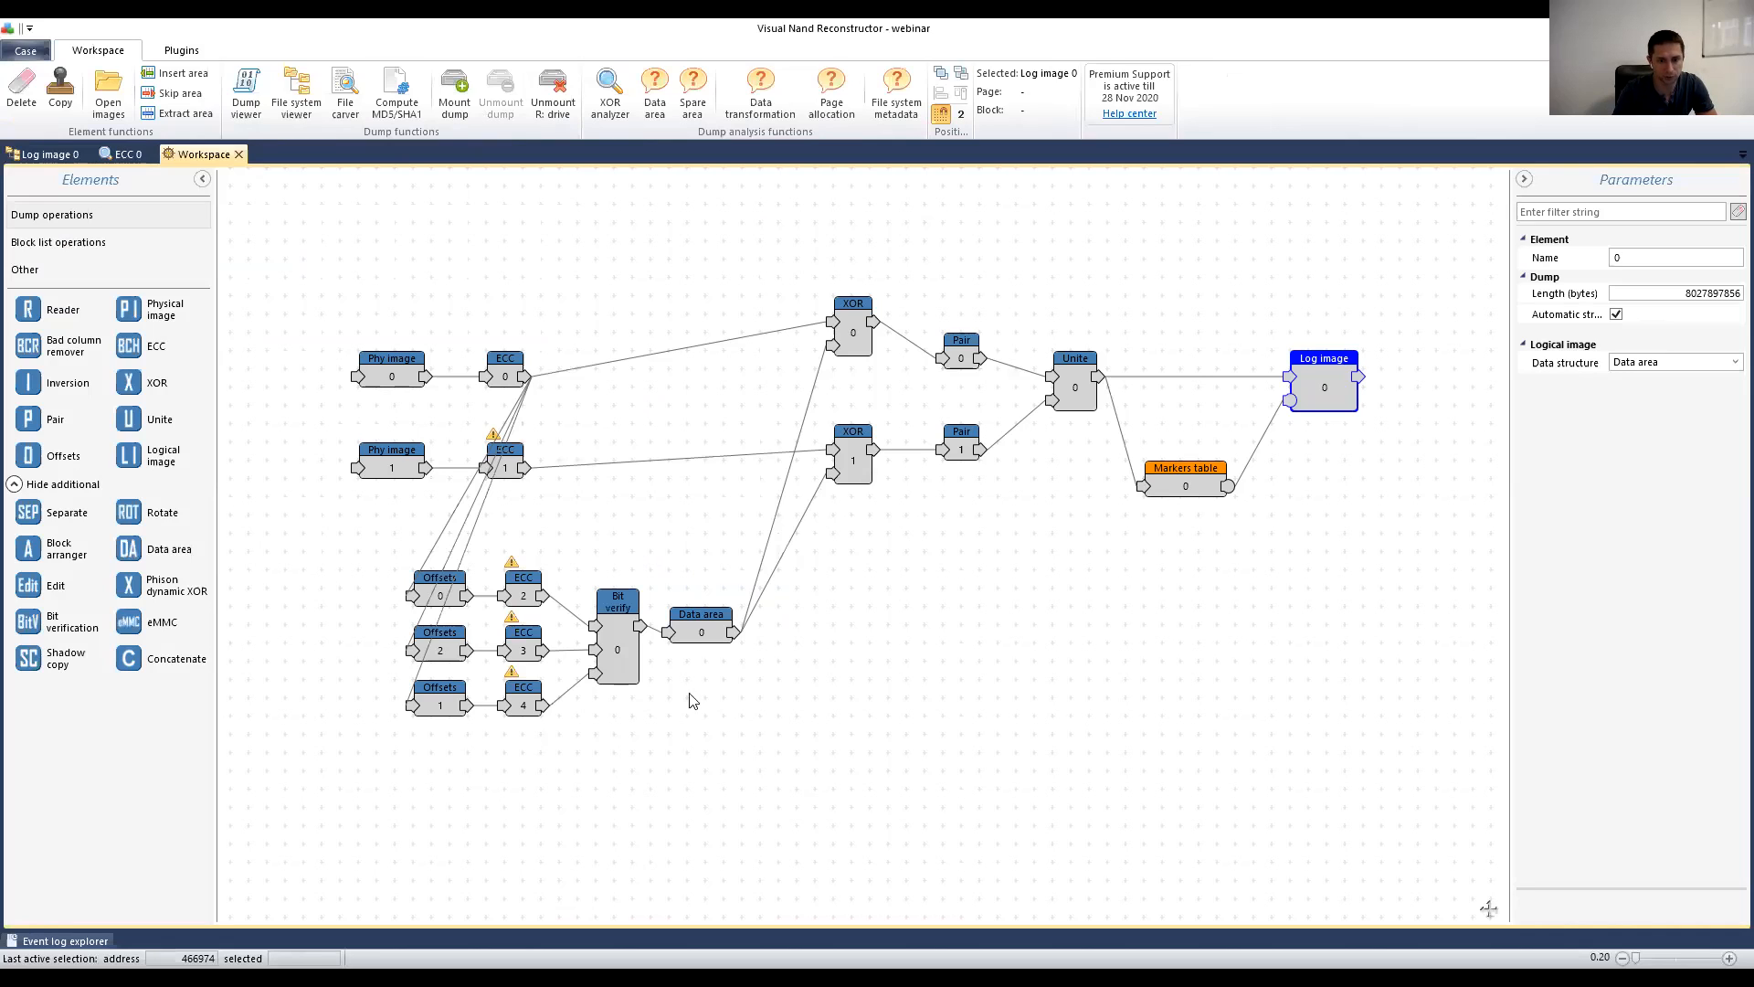
pyautogui.moveTo(699, 635); pyautogui.dragTo(723, 639)
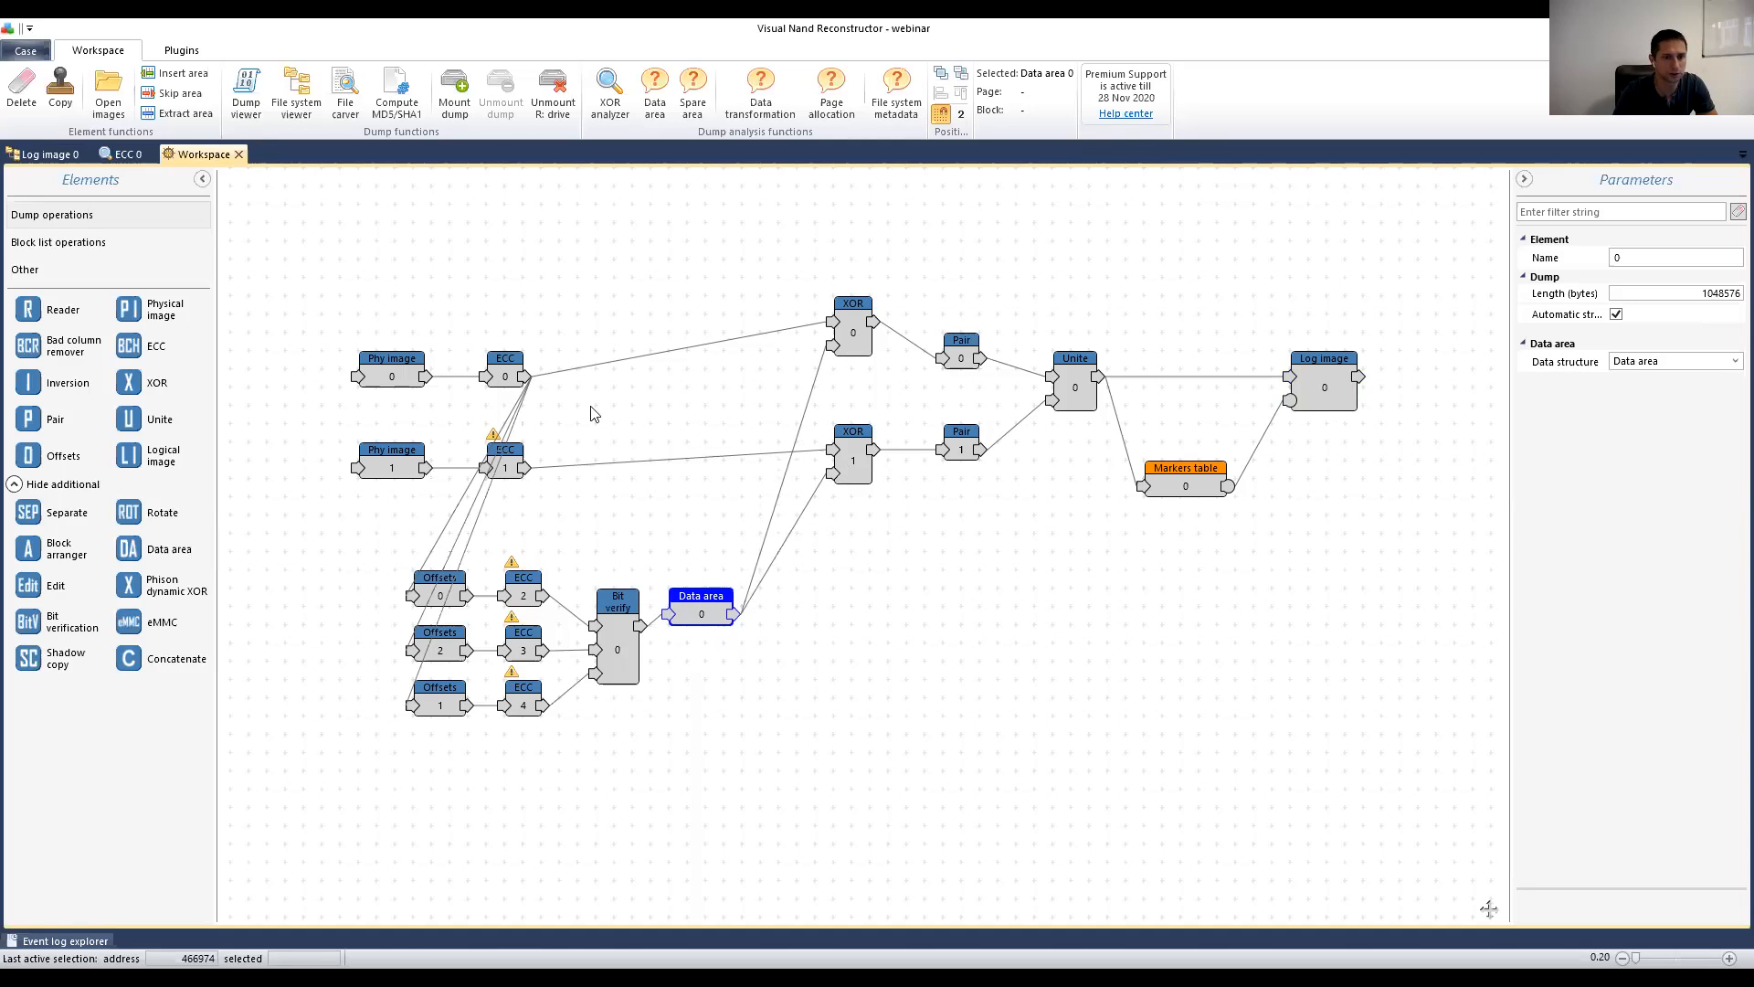
pyautogui.moveTo(338, 295); pyautogui.dragTo(528, 396)
pyautogui.moveTo(410, 367); pyautogui.dragTo(391, 313)
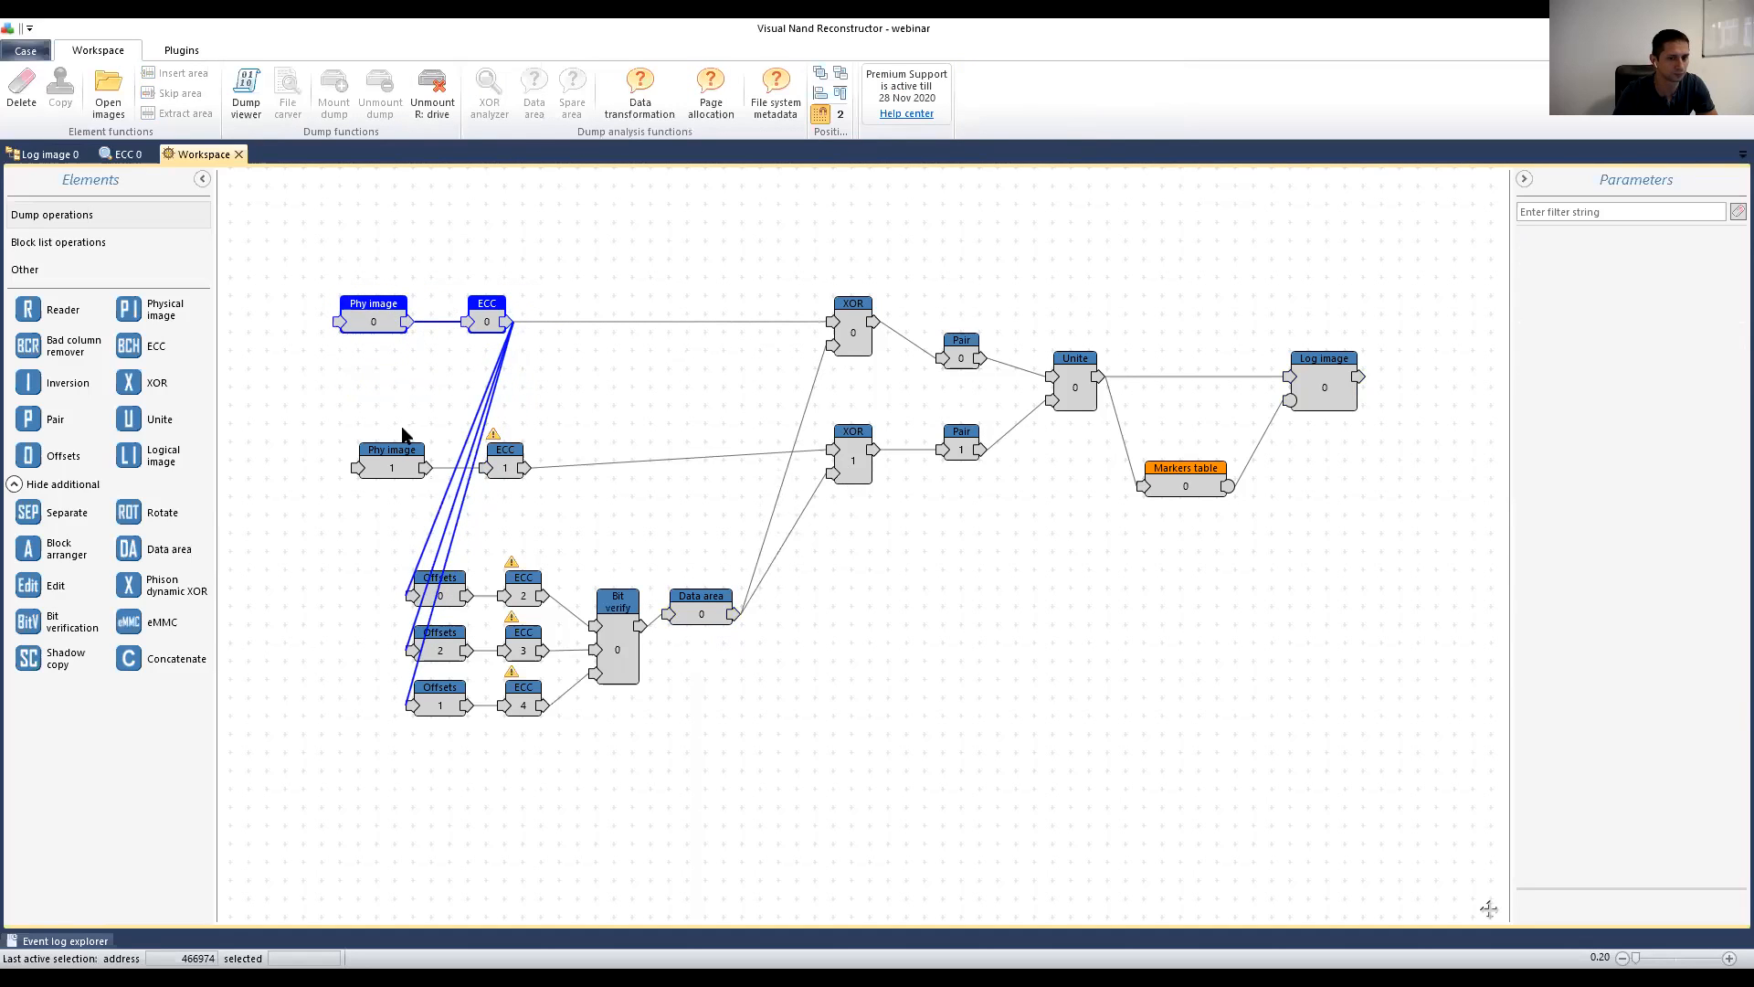
pyautogui.moveTo(335, 414); pyautogui.dragTo(567, 508)
pyautogui.moveTo(369, 447); pyautogui.dragTo(349, 422)
pyautogui.click(348, 419)
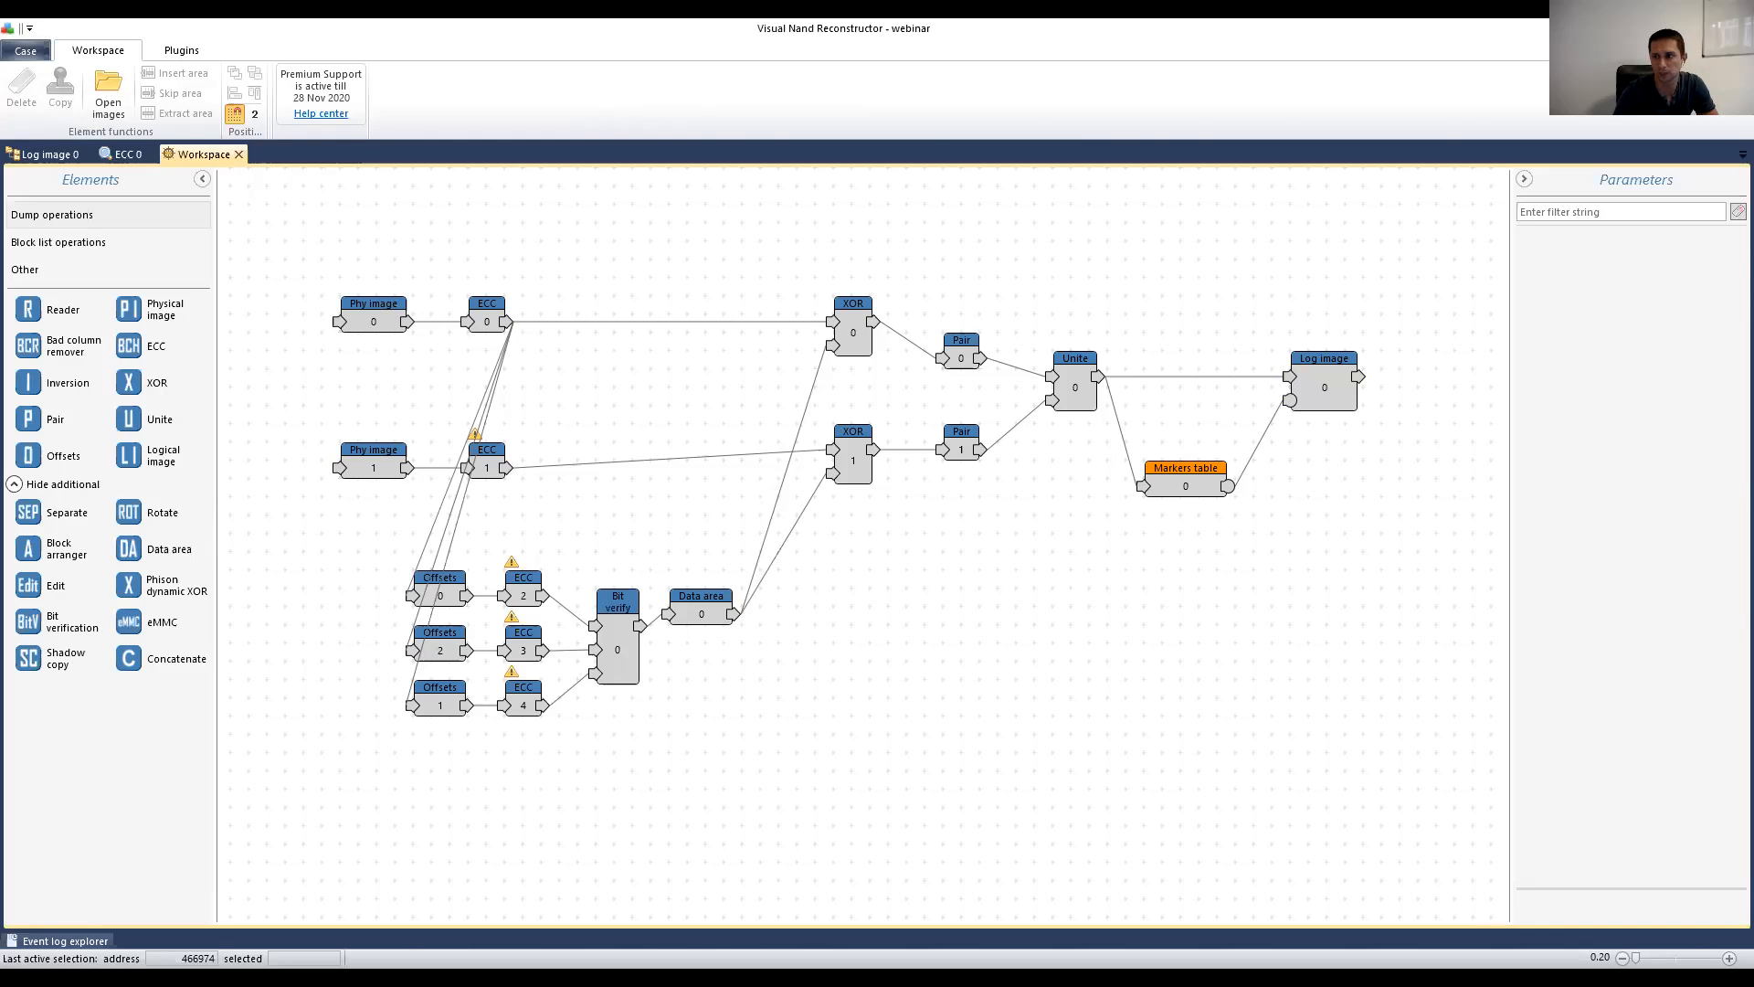
# Step: Set ECC 0's Power to Off, then advance the presentation to the XOR Key Block Search slide
pyautogui.click(487, 306)
pyautogui.click(1663, 346)
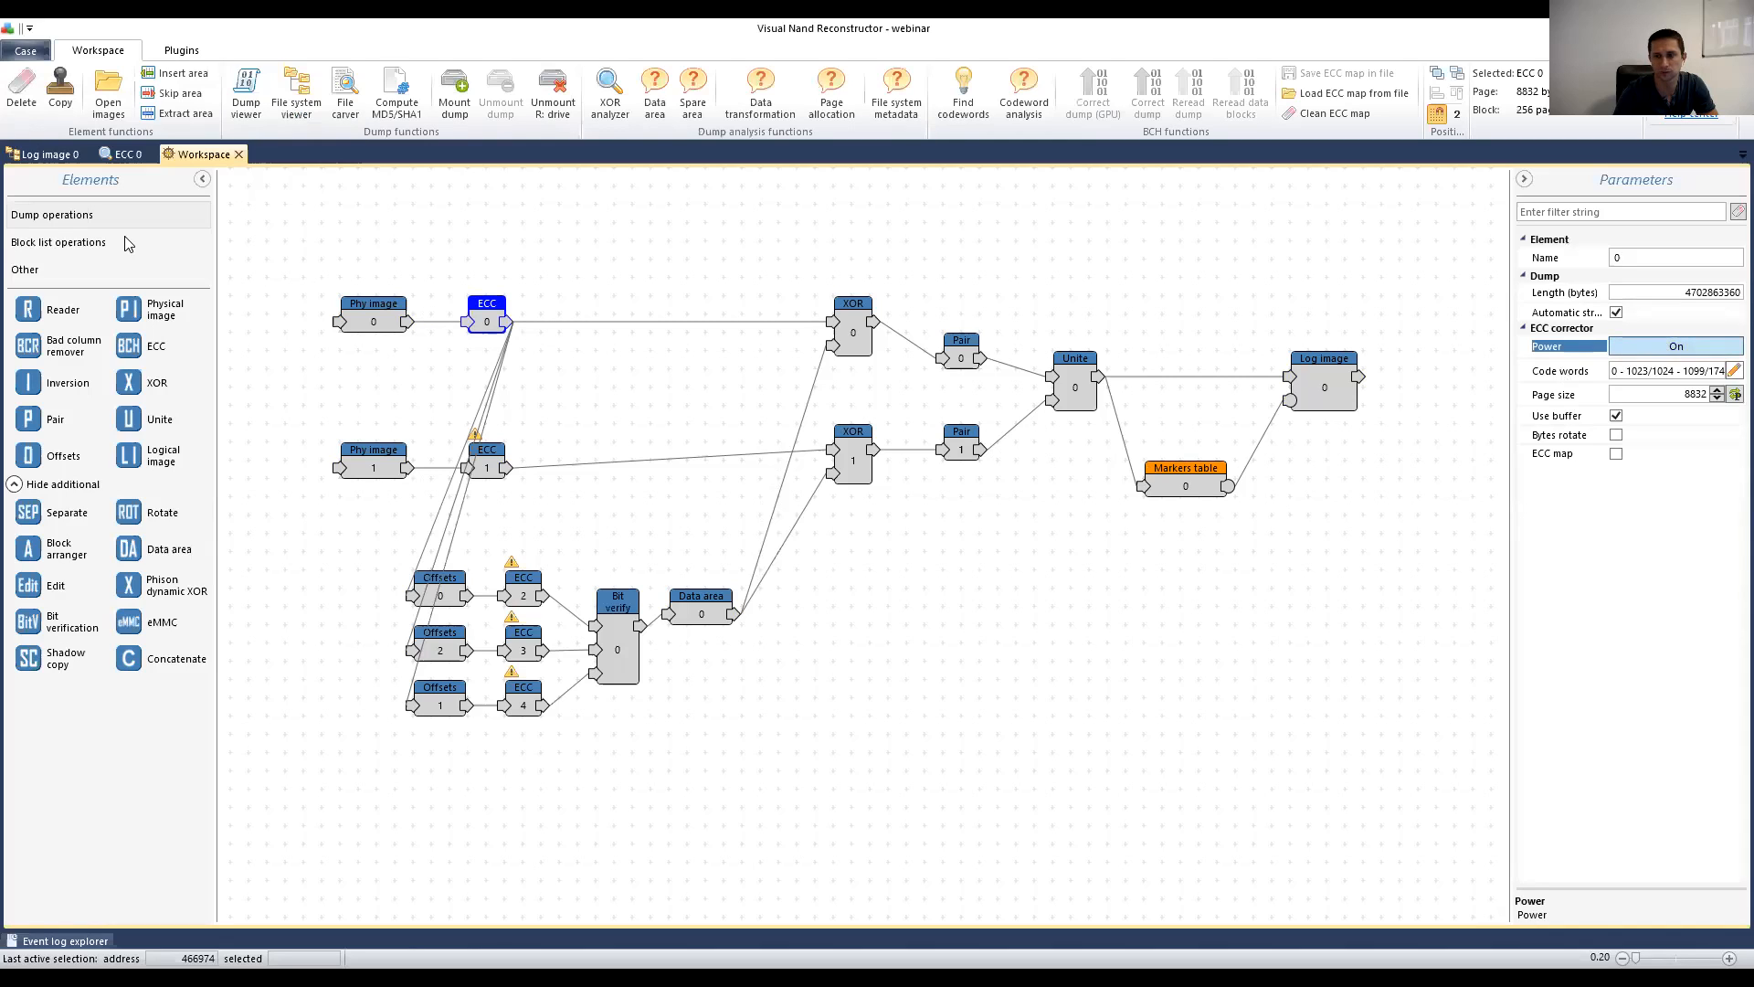
pyautogui.click(1675, 346)
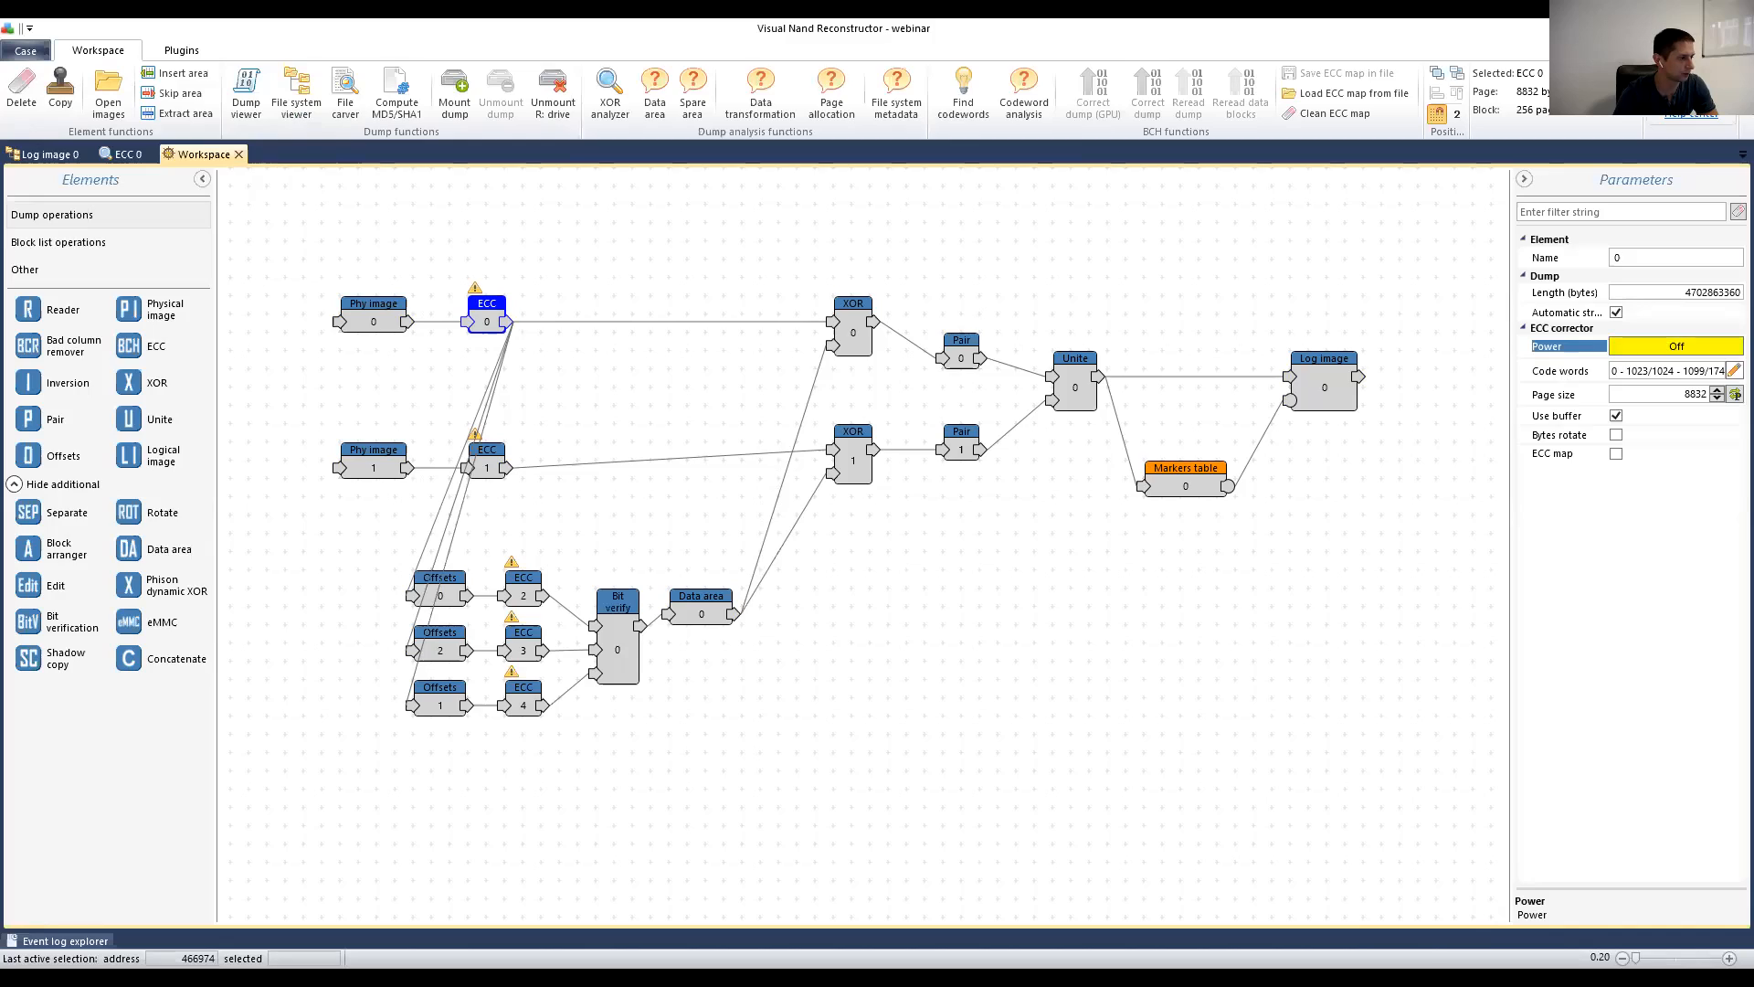
pyautogui.hotkey('alt', 'Tab')
pyautogui.click(983, 468)
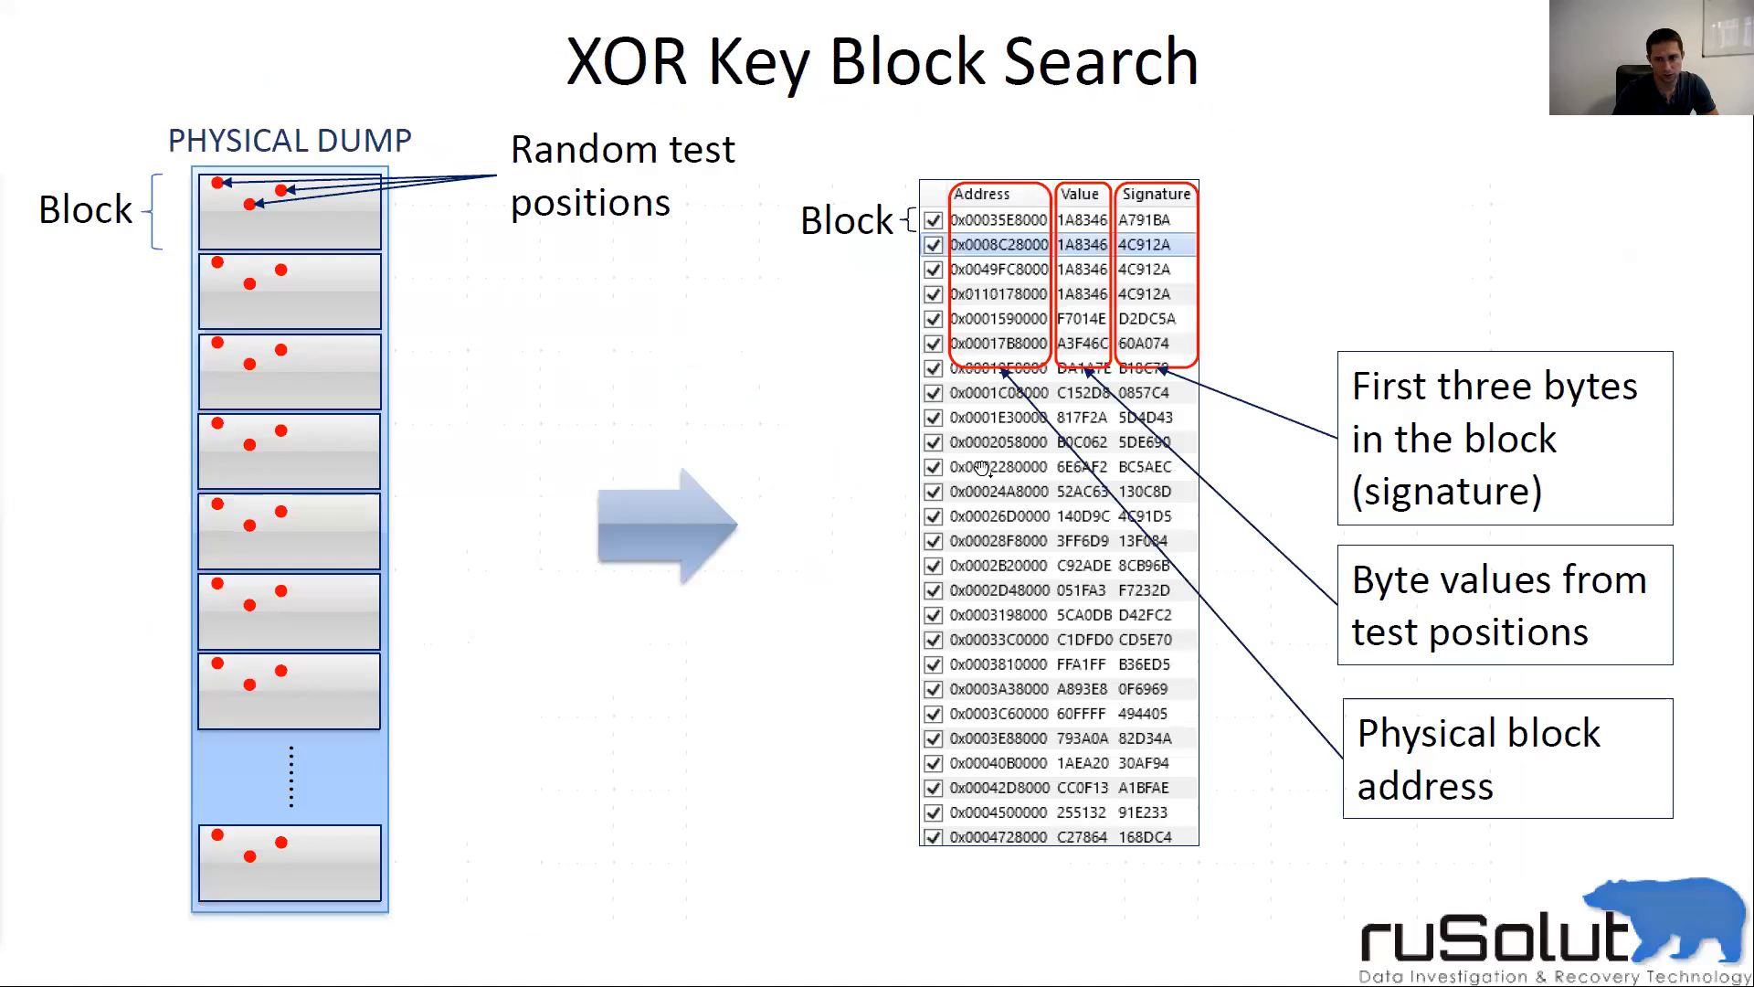
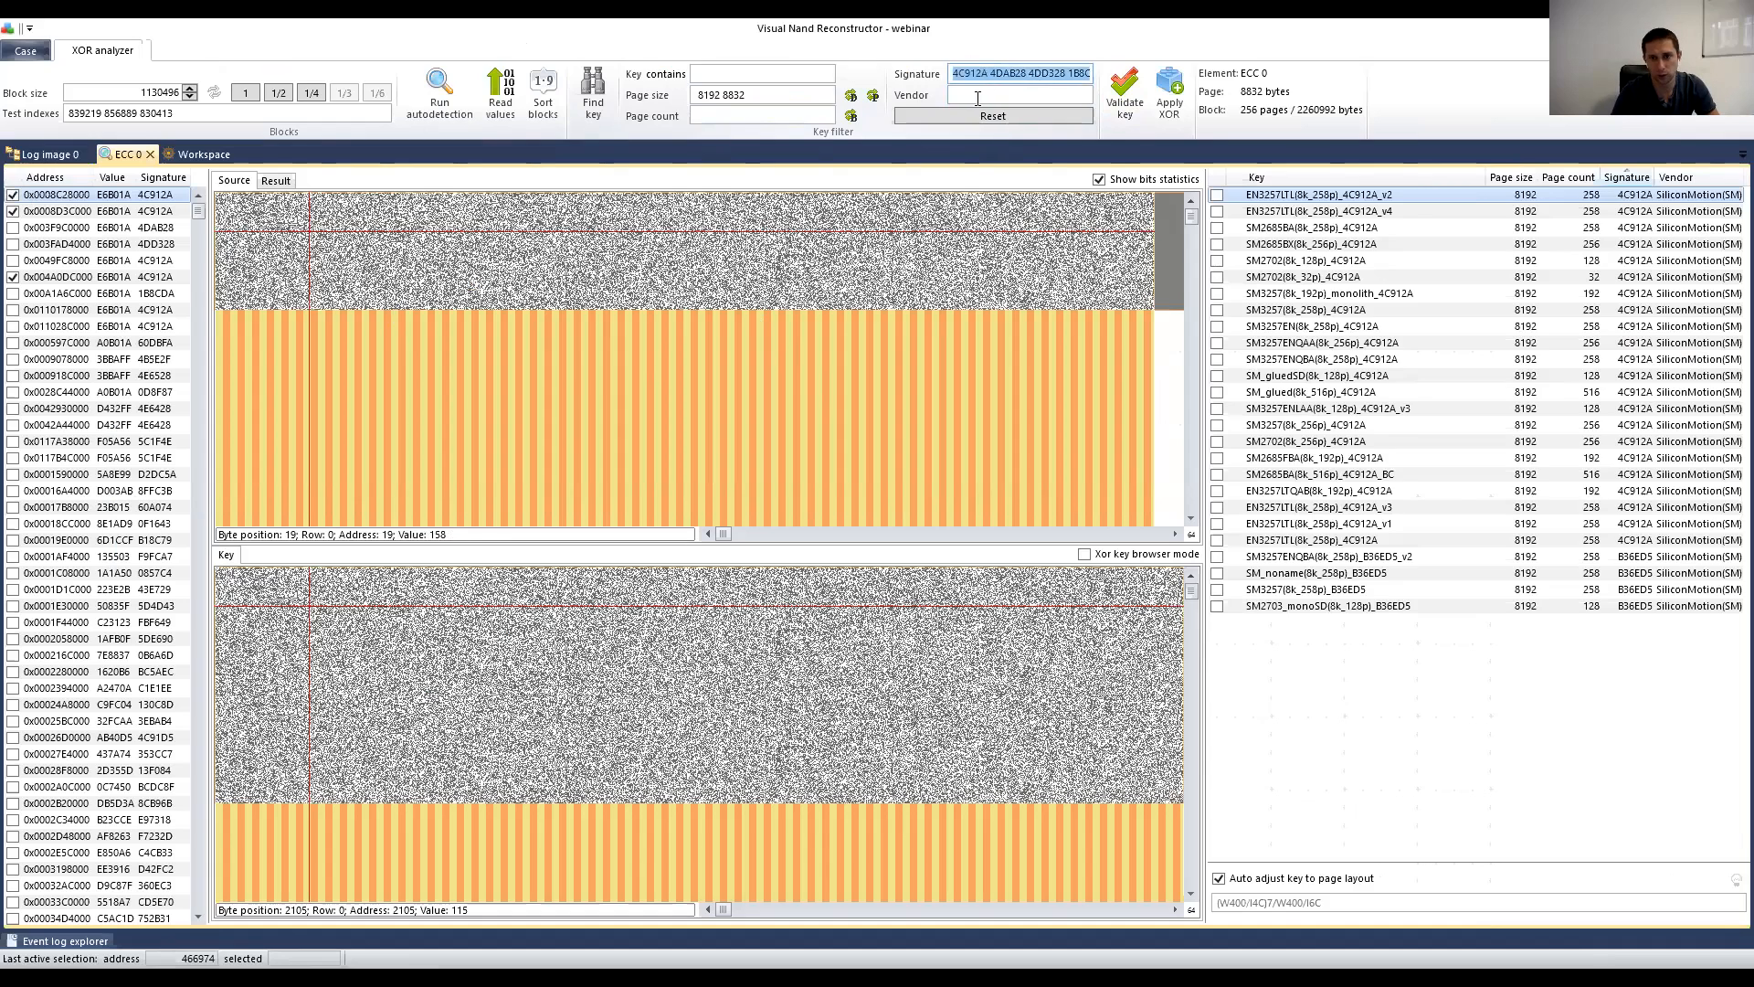
# Step: Replace the Page size filter with 8192 8832, dropping the signature restriction from the key list
pyautogui.moveTo(750, 95); pyautogui.dragTo(694, 95)
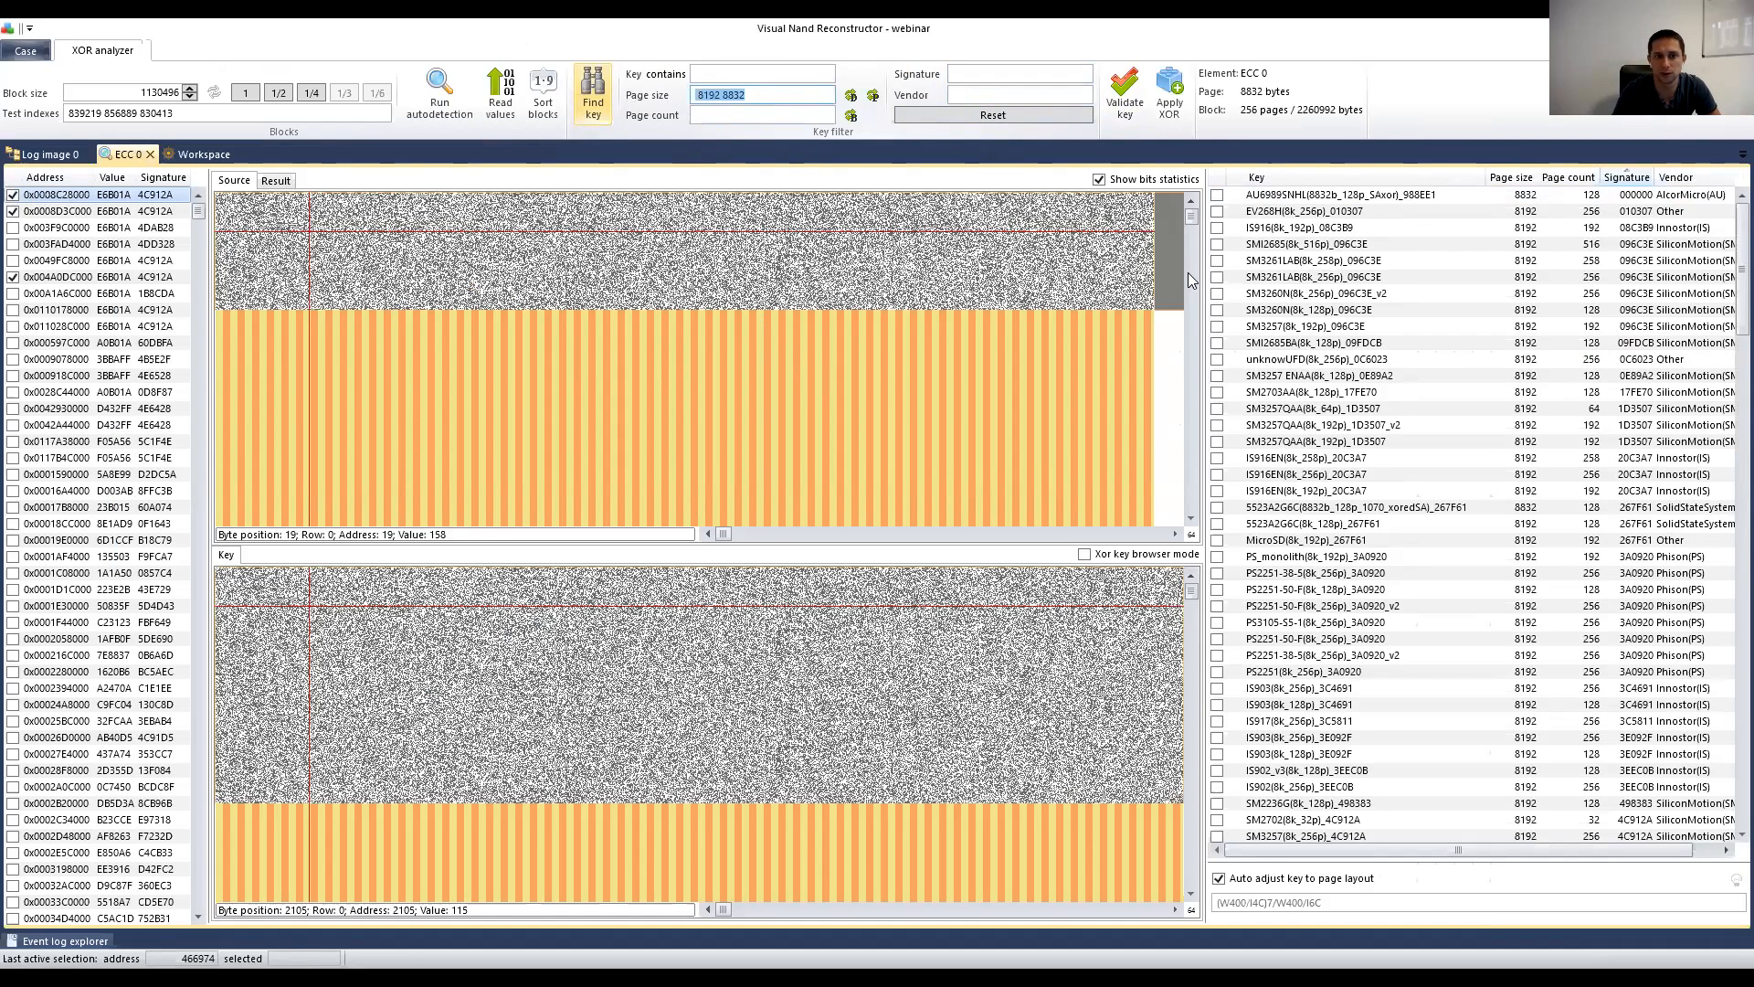
pyautogui.press('BackSpace')
pyautogui.moveTo(1738, 226); pyautogui.dragTo(1721, 193)
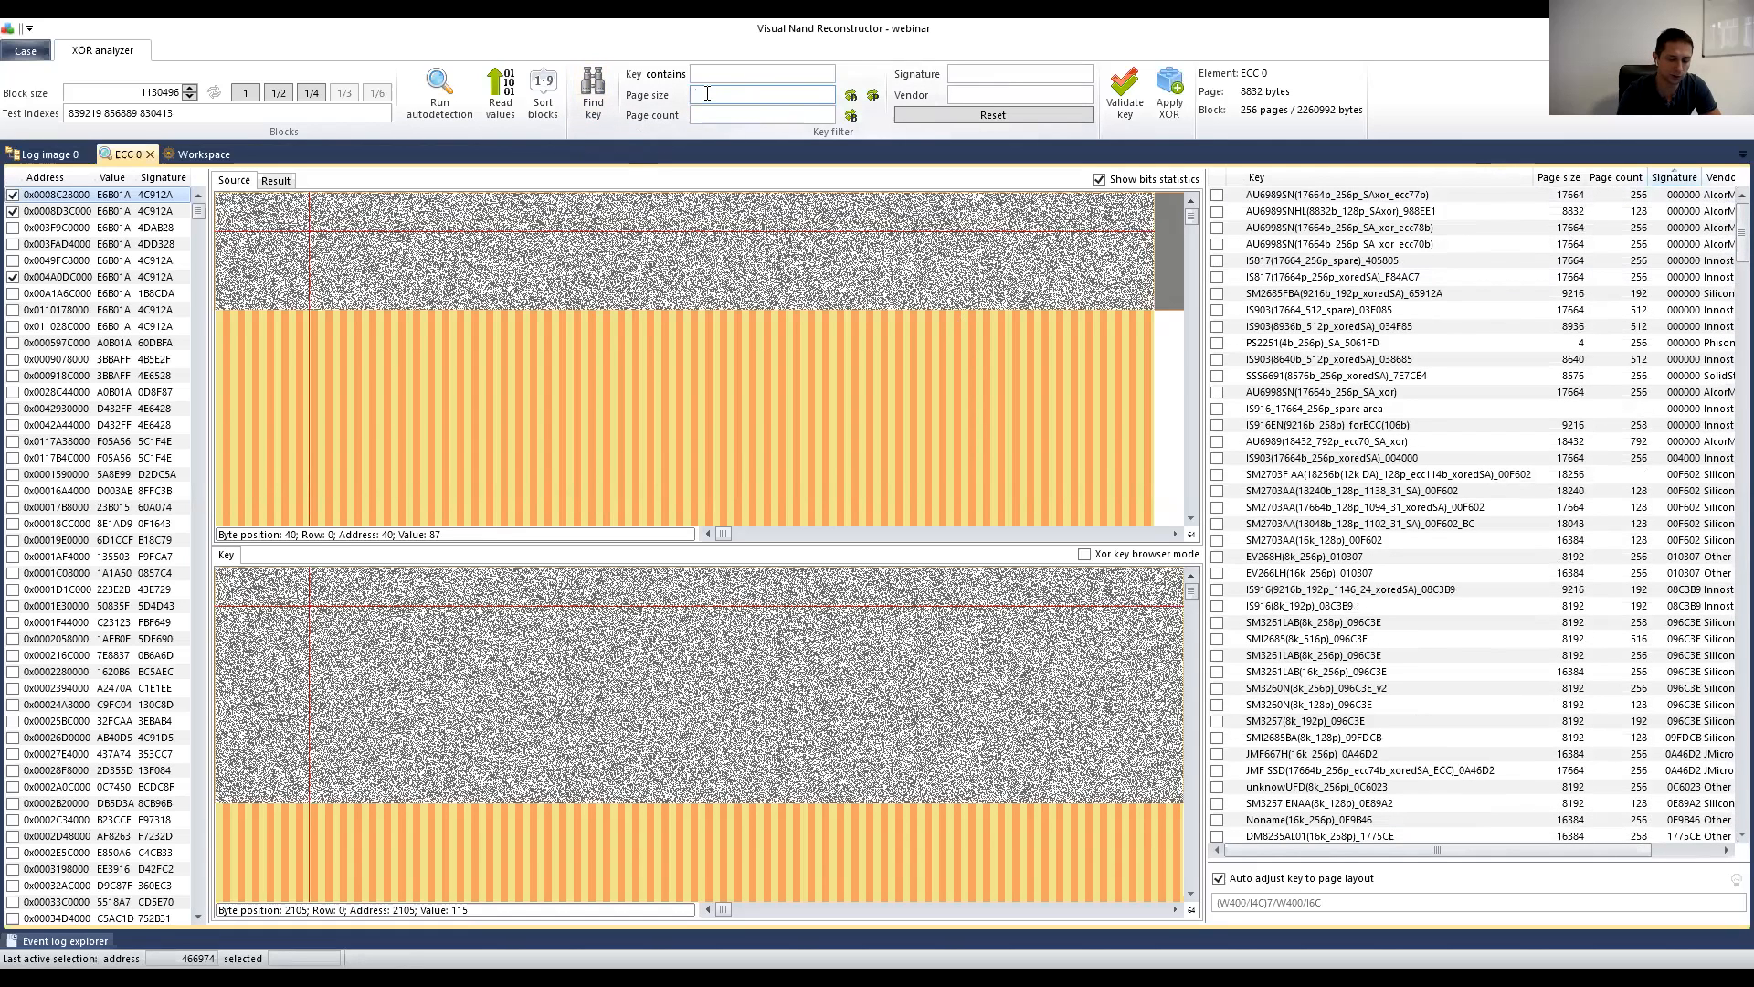
pyautogui.write('8192')
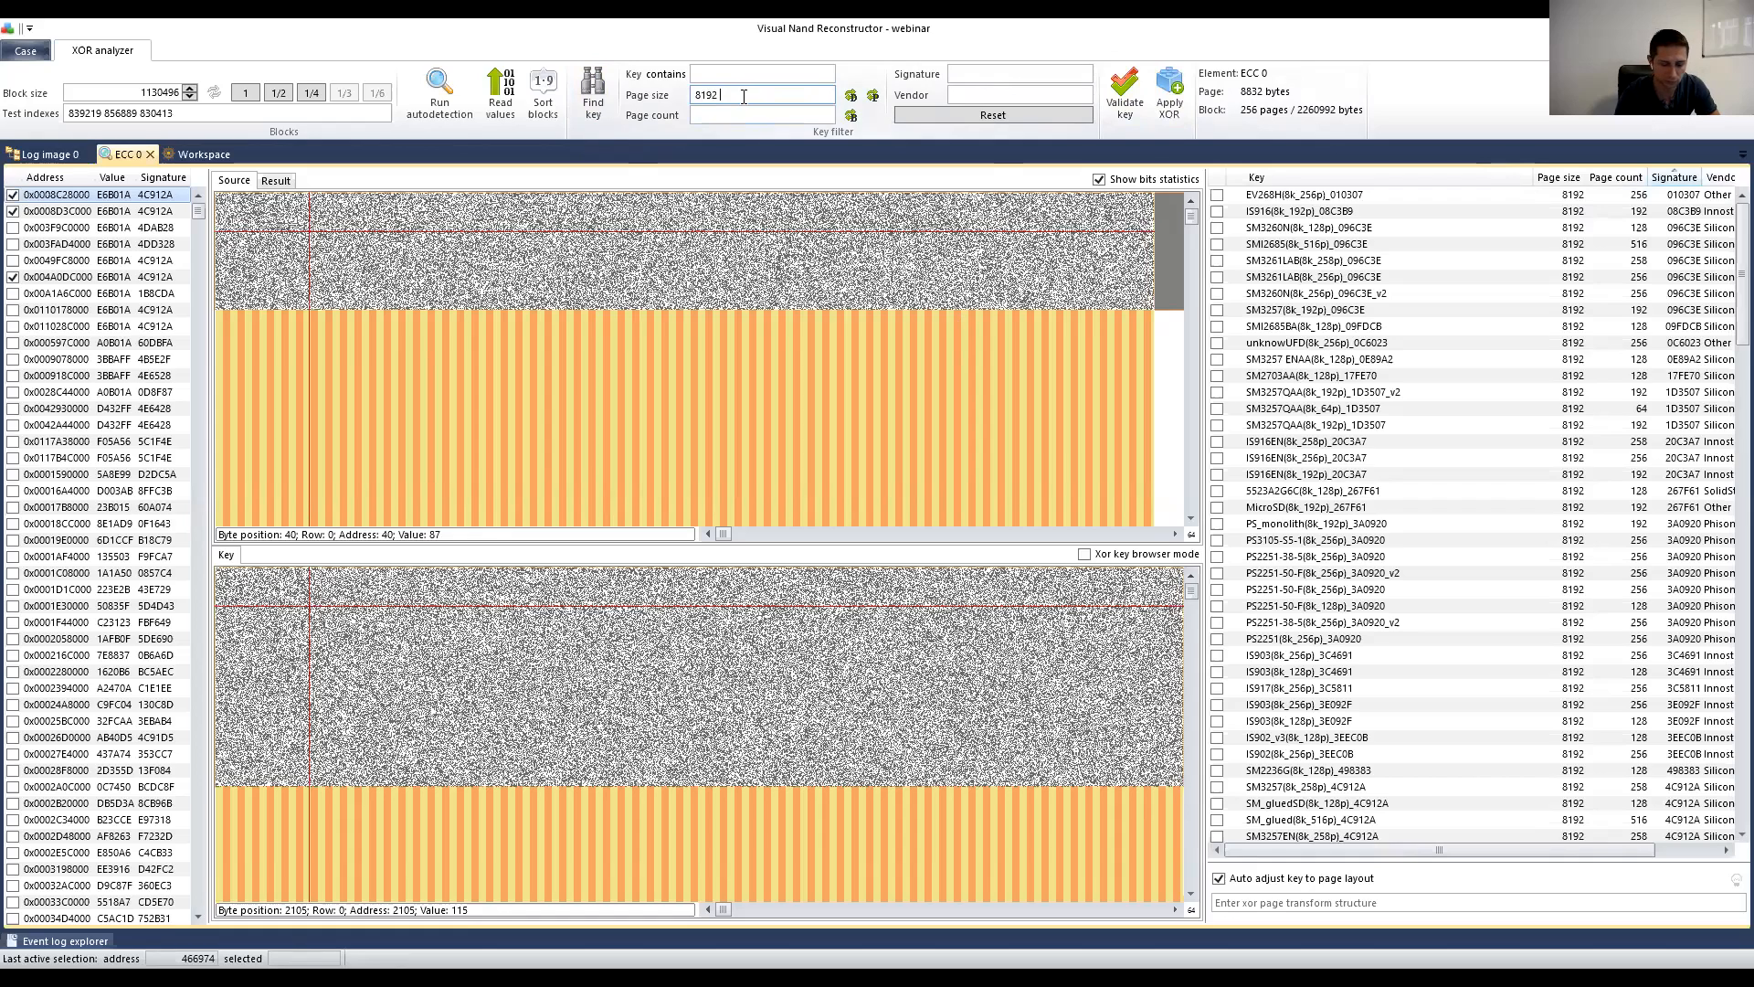
pyautogui.write('33')
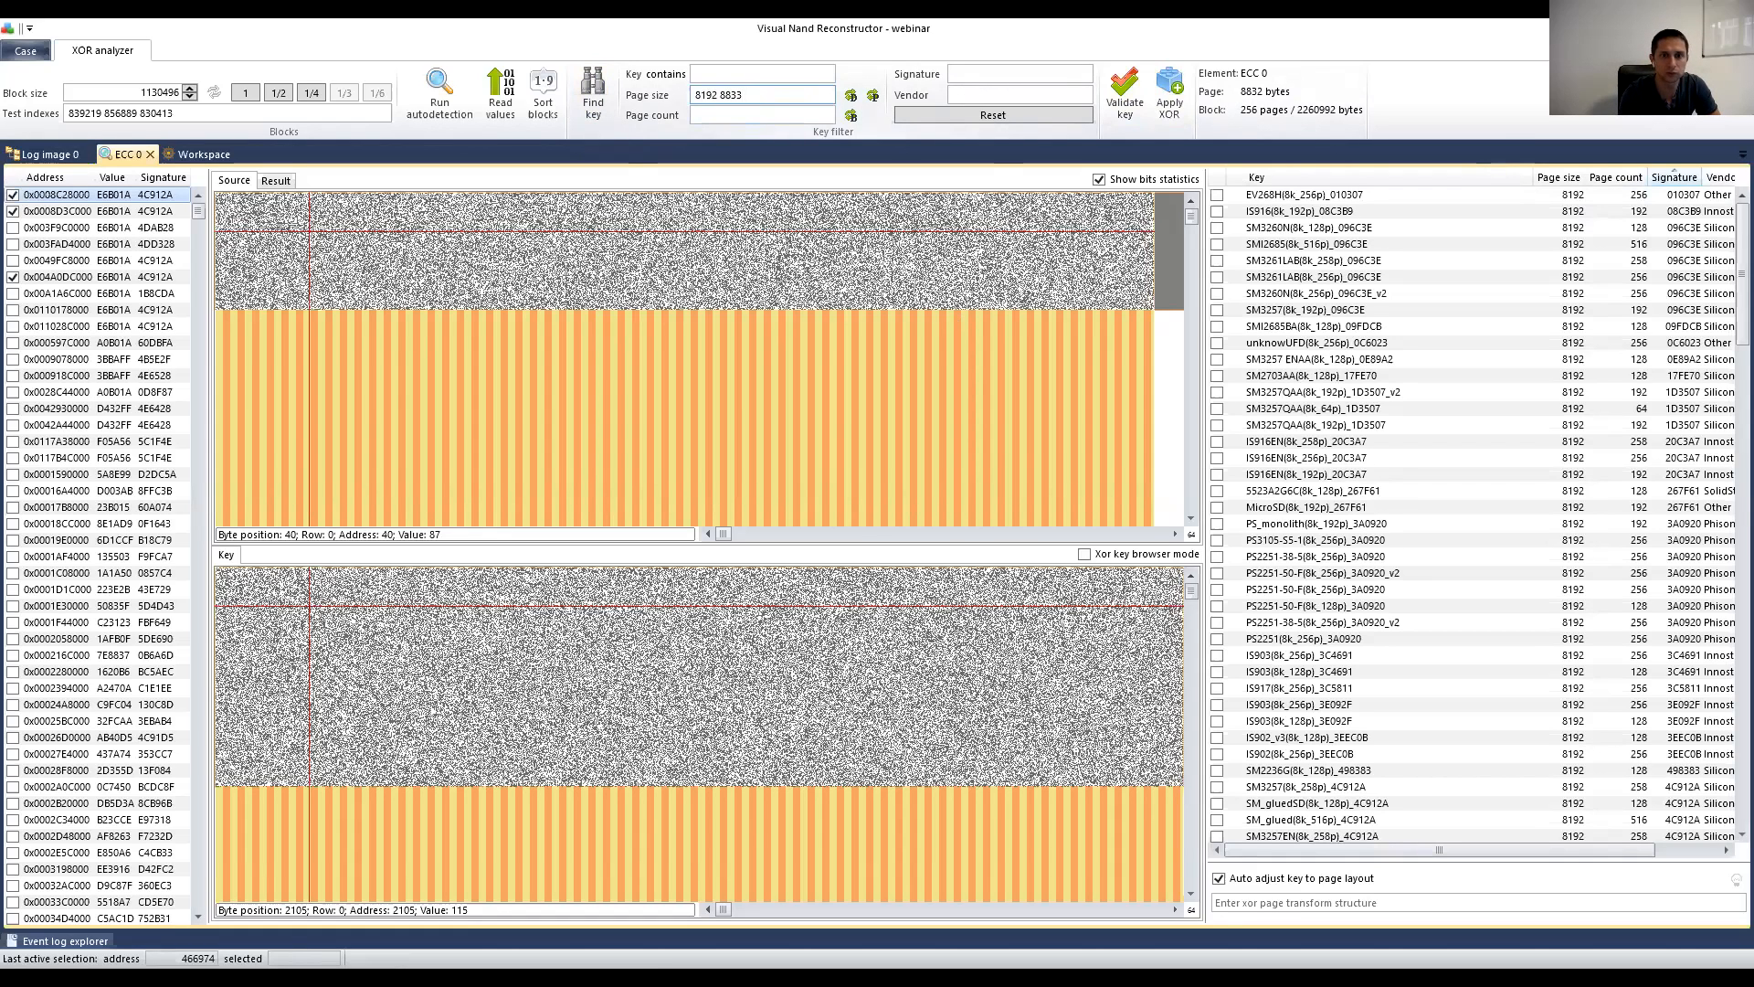
pyautogui.press('BackSpace')
pyautogui.press('BackSpace')
pyautogui.write('/')
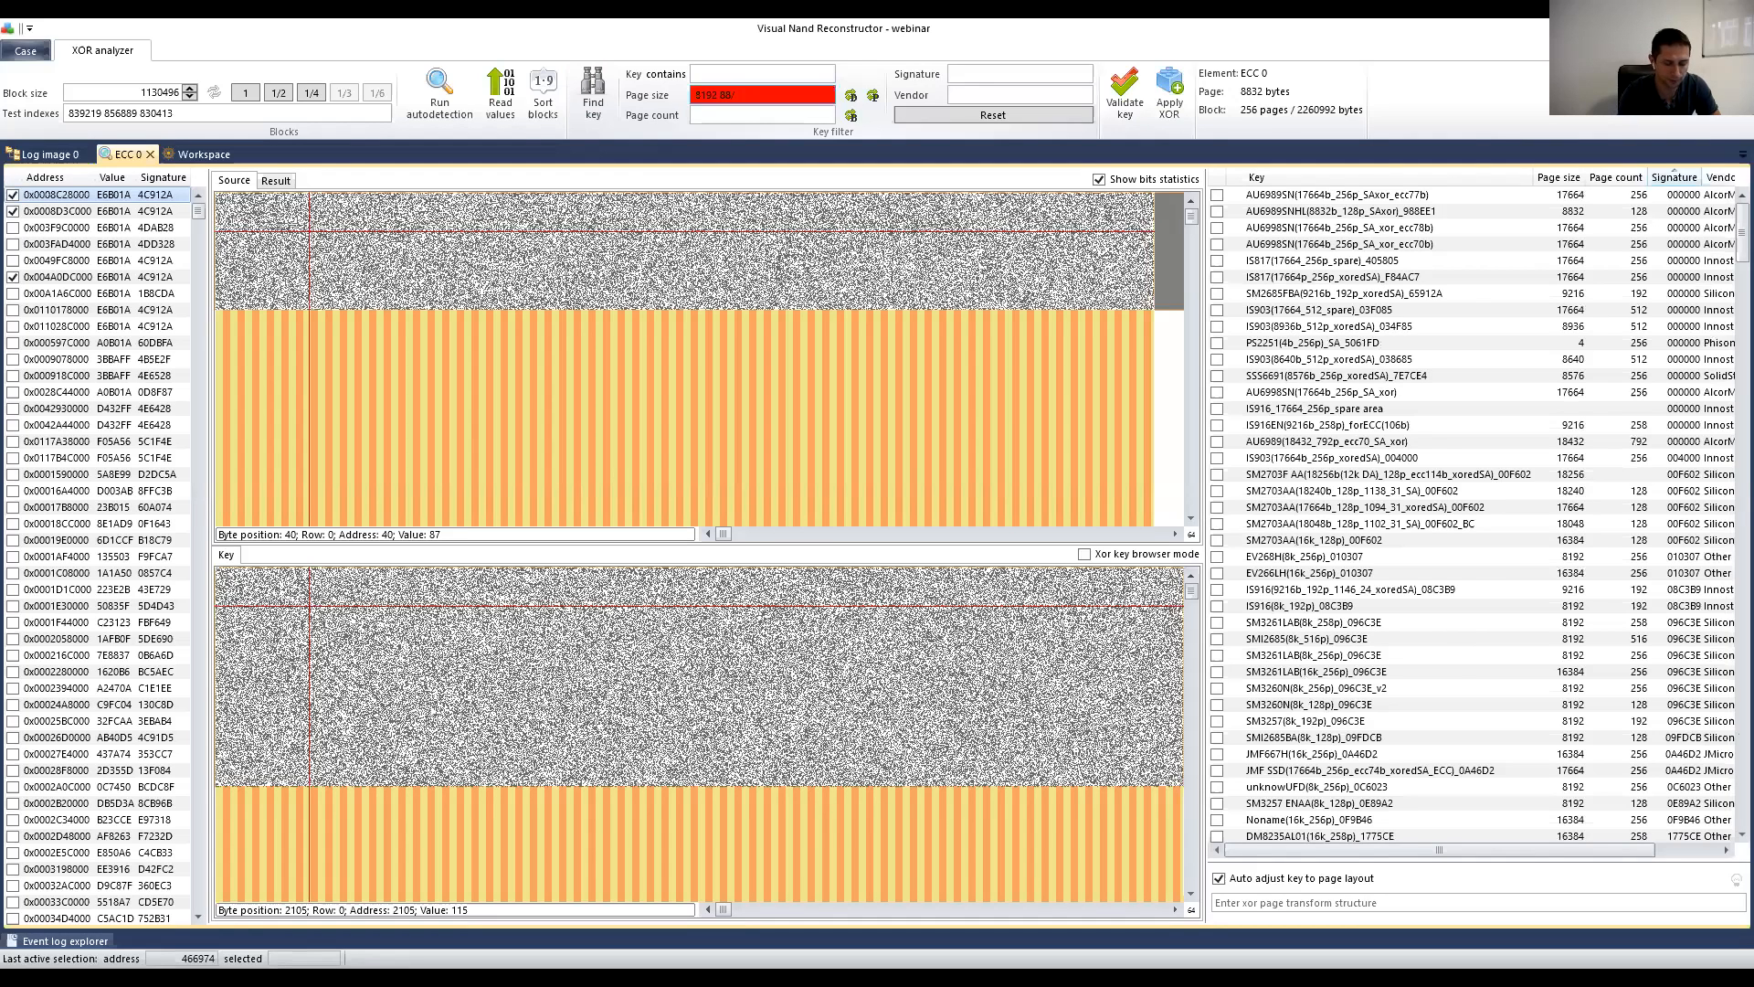
pyautogui.press('BackSpace')
pyautogui.write('32')
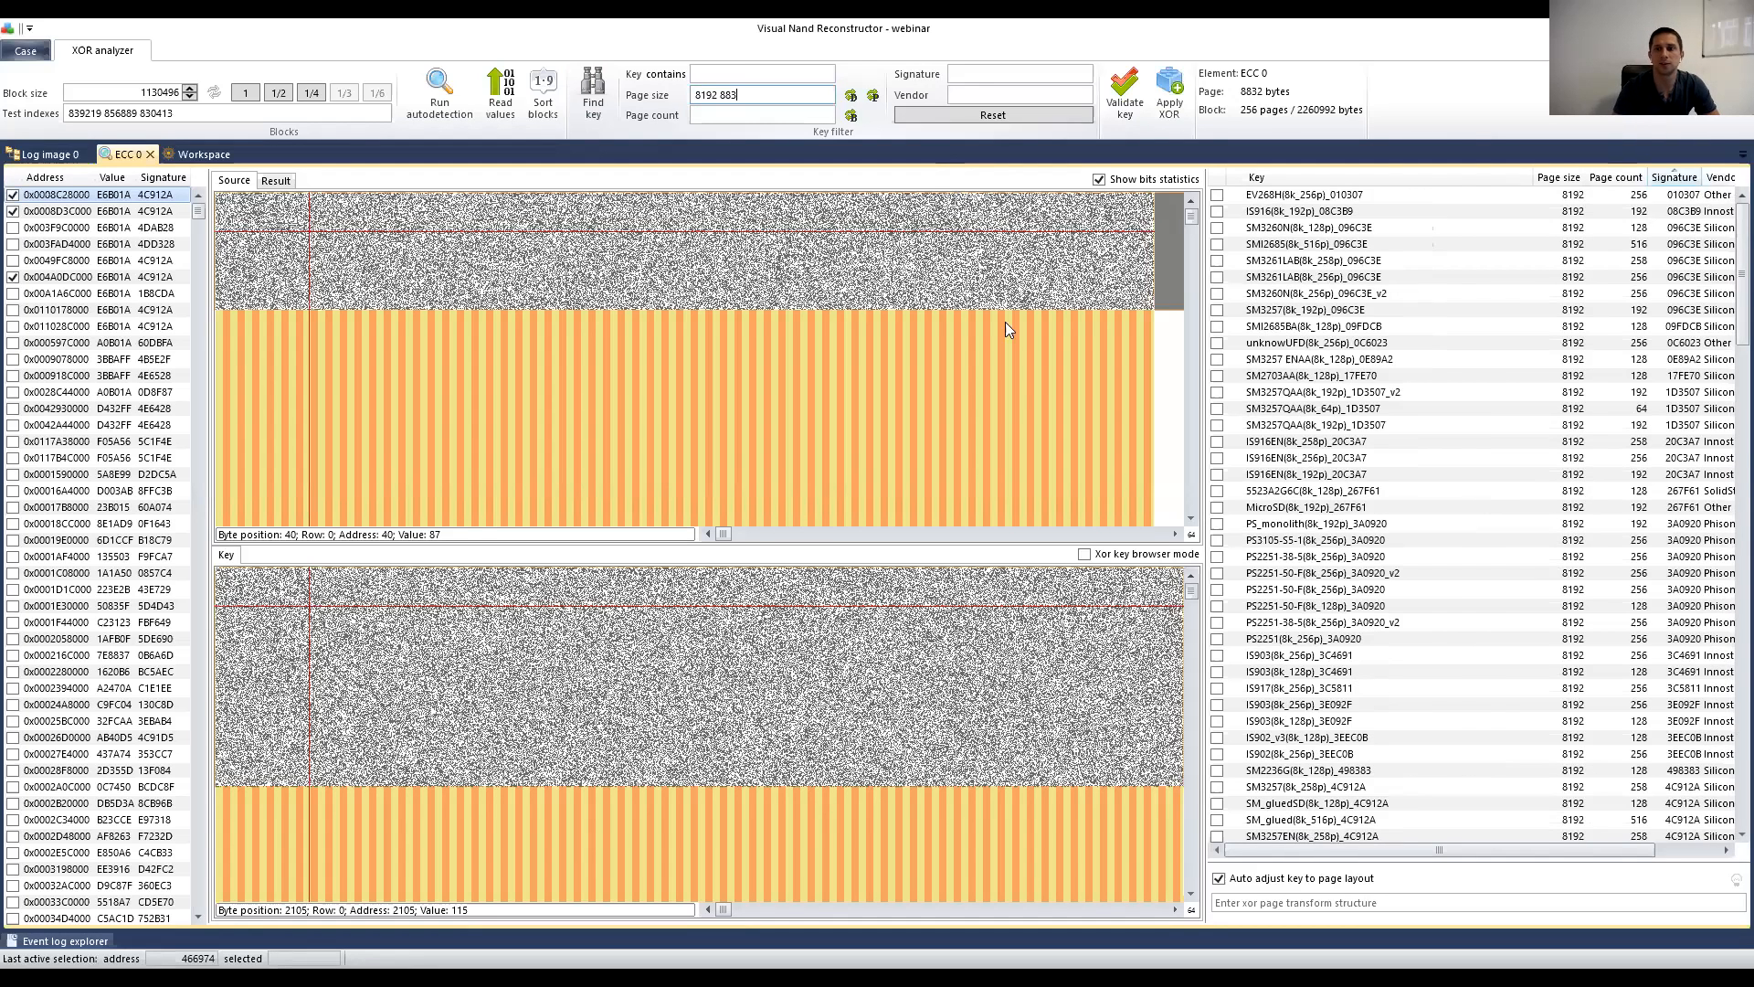
pyautogui.moveTo(745, 95); pyautogui.dragTo(726, 95)
pyautogui.click(725, 95)
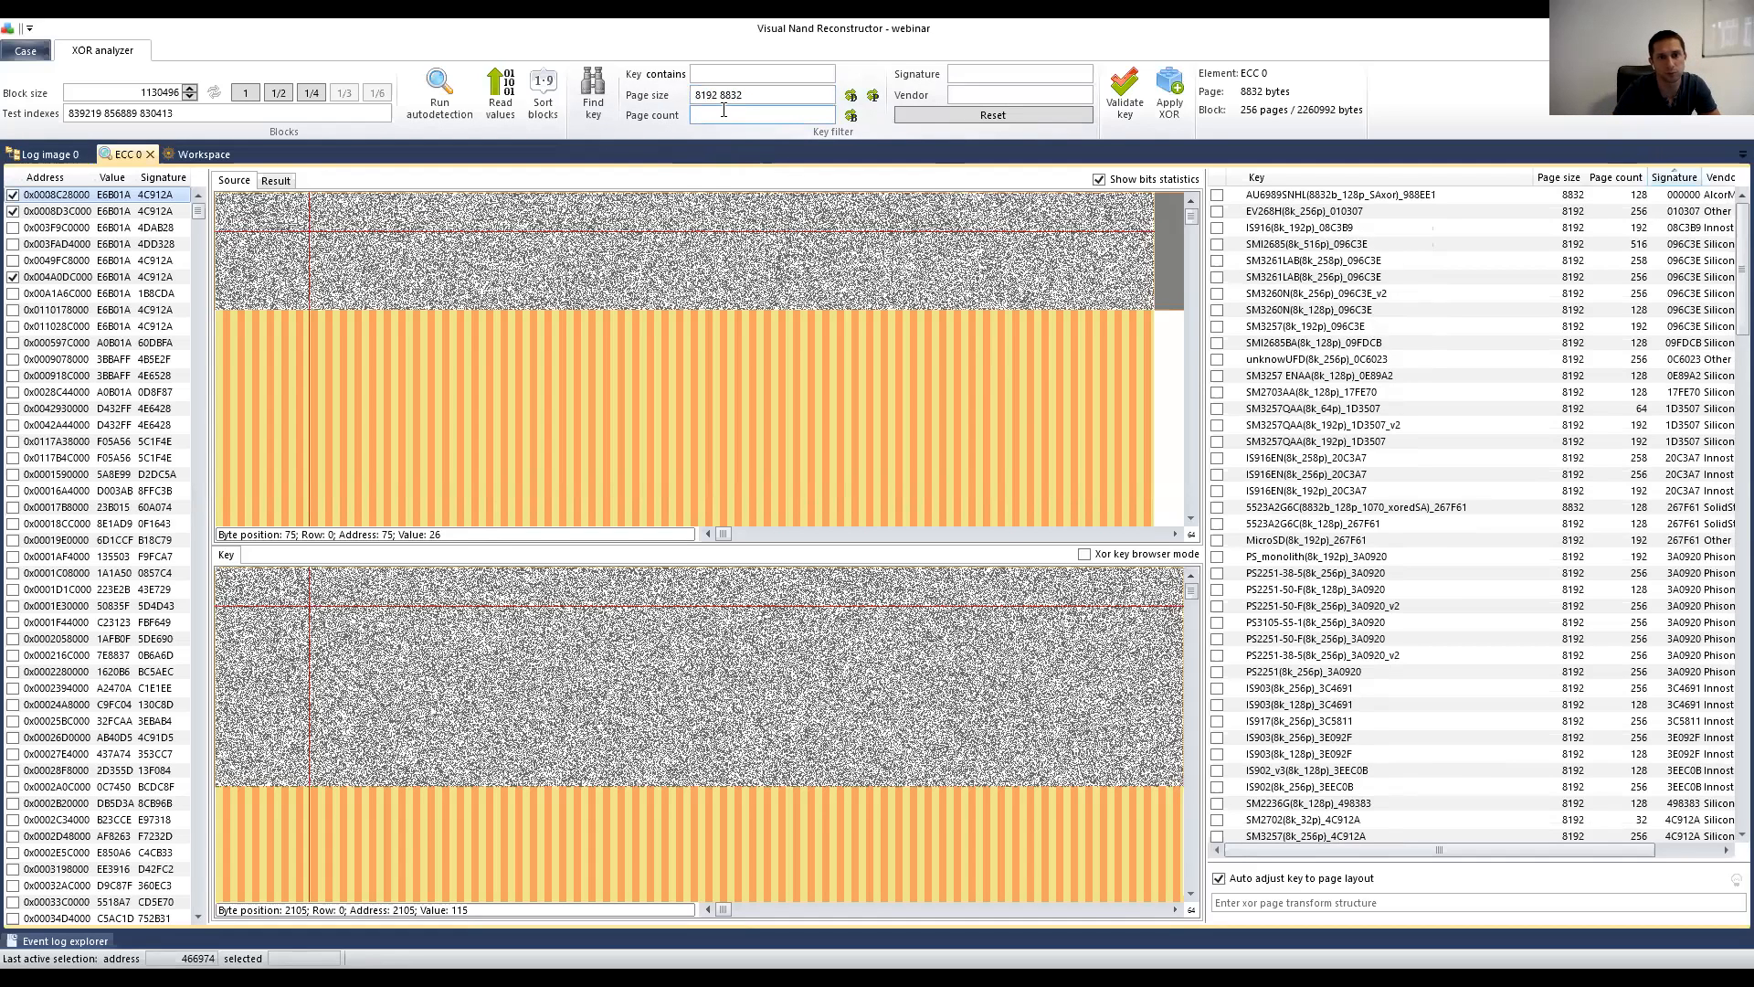
pyautogui.click(704, 113)
pyautogui.click(987, 91)
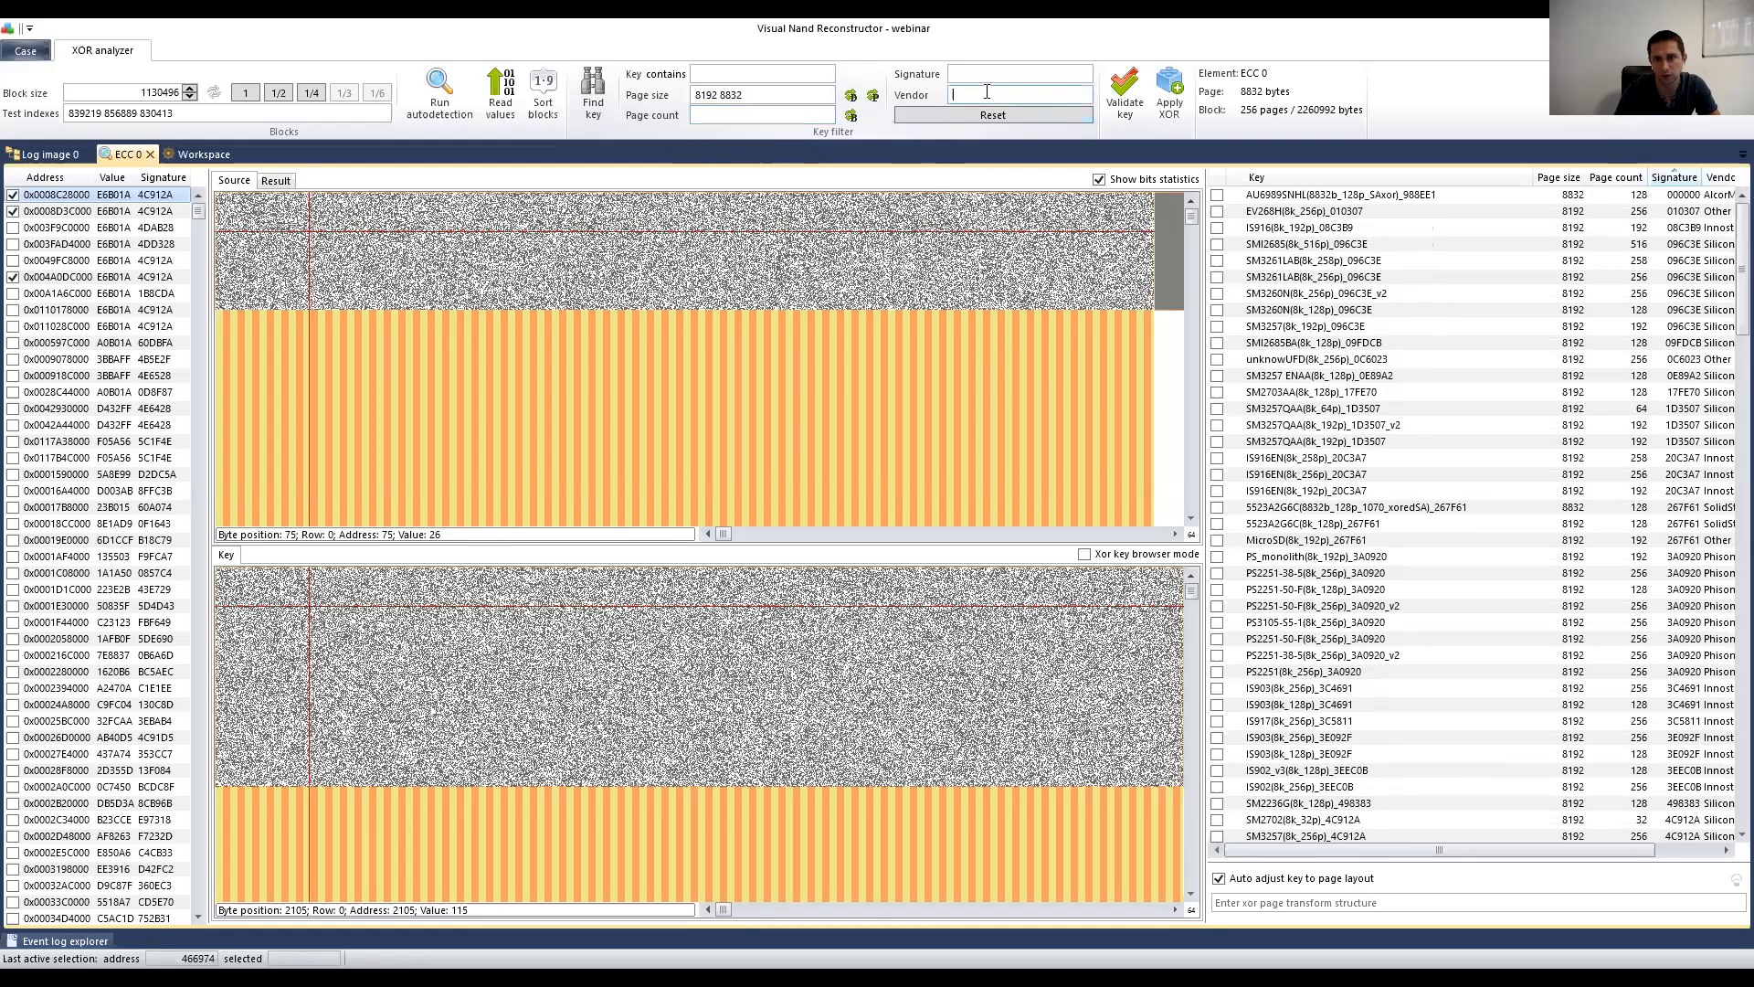
pyautogui.write('pl')
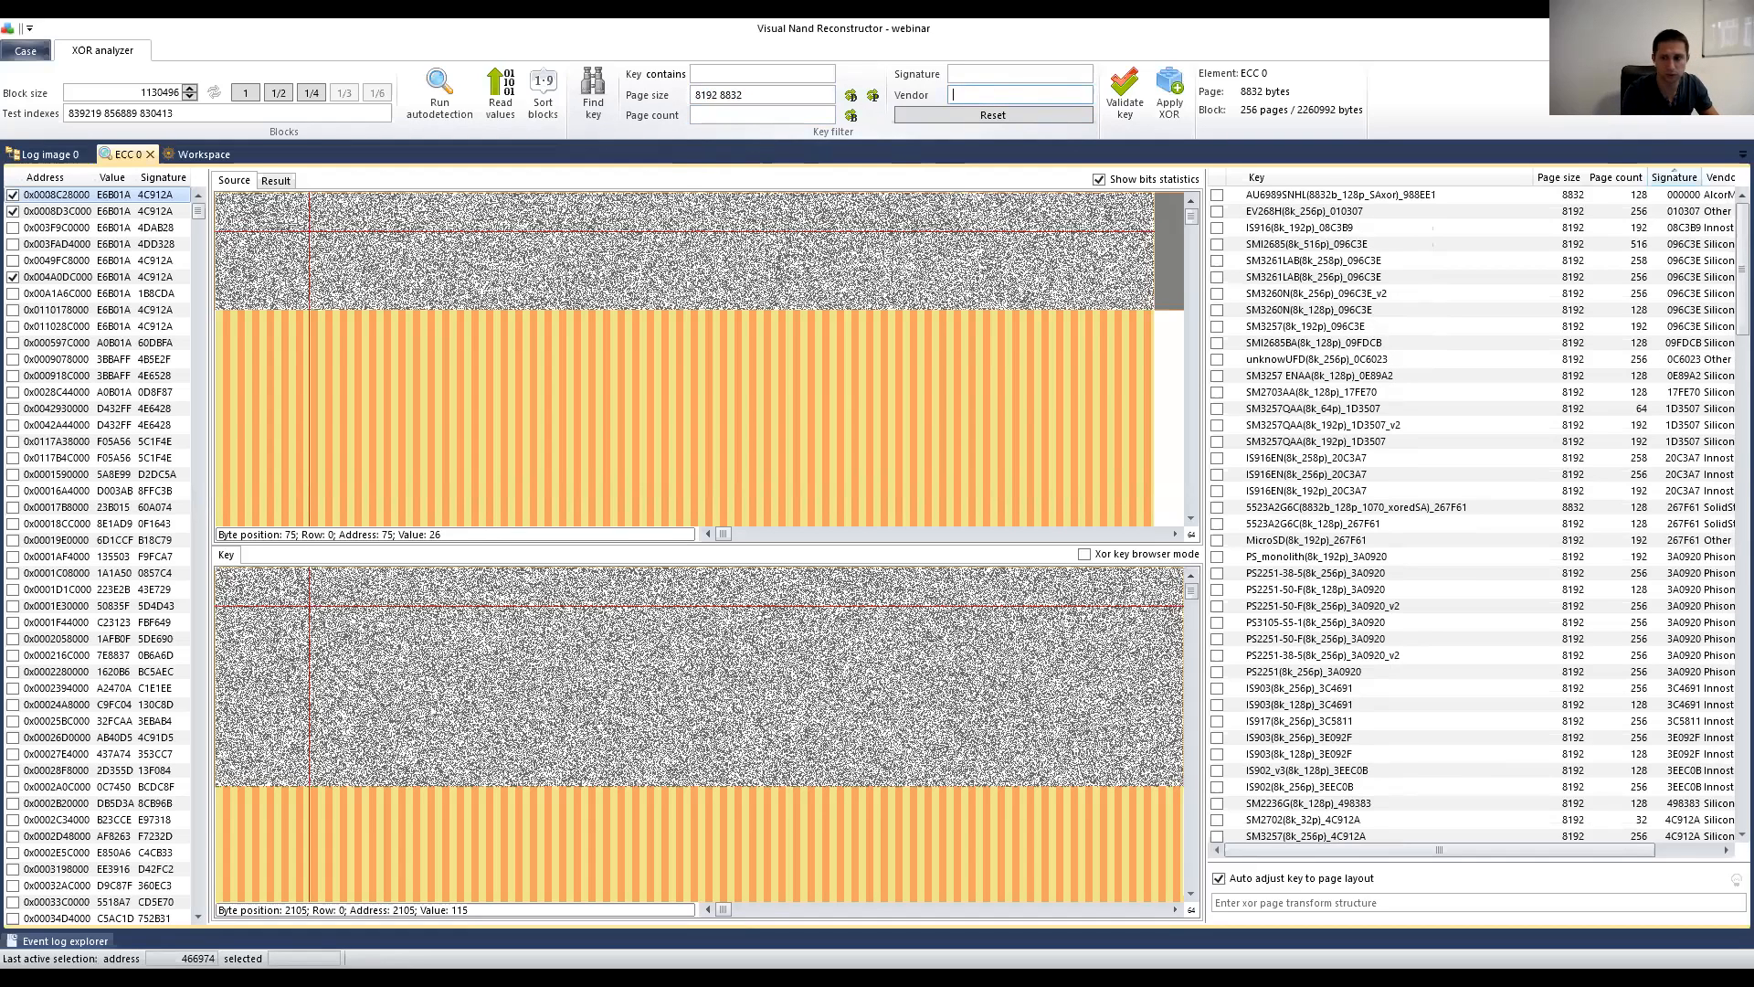
pyautogui.write('s')
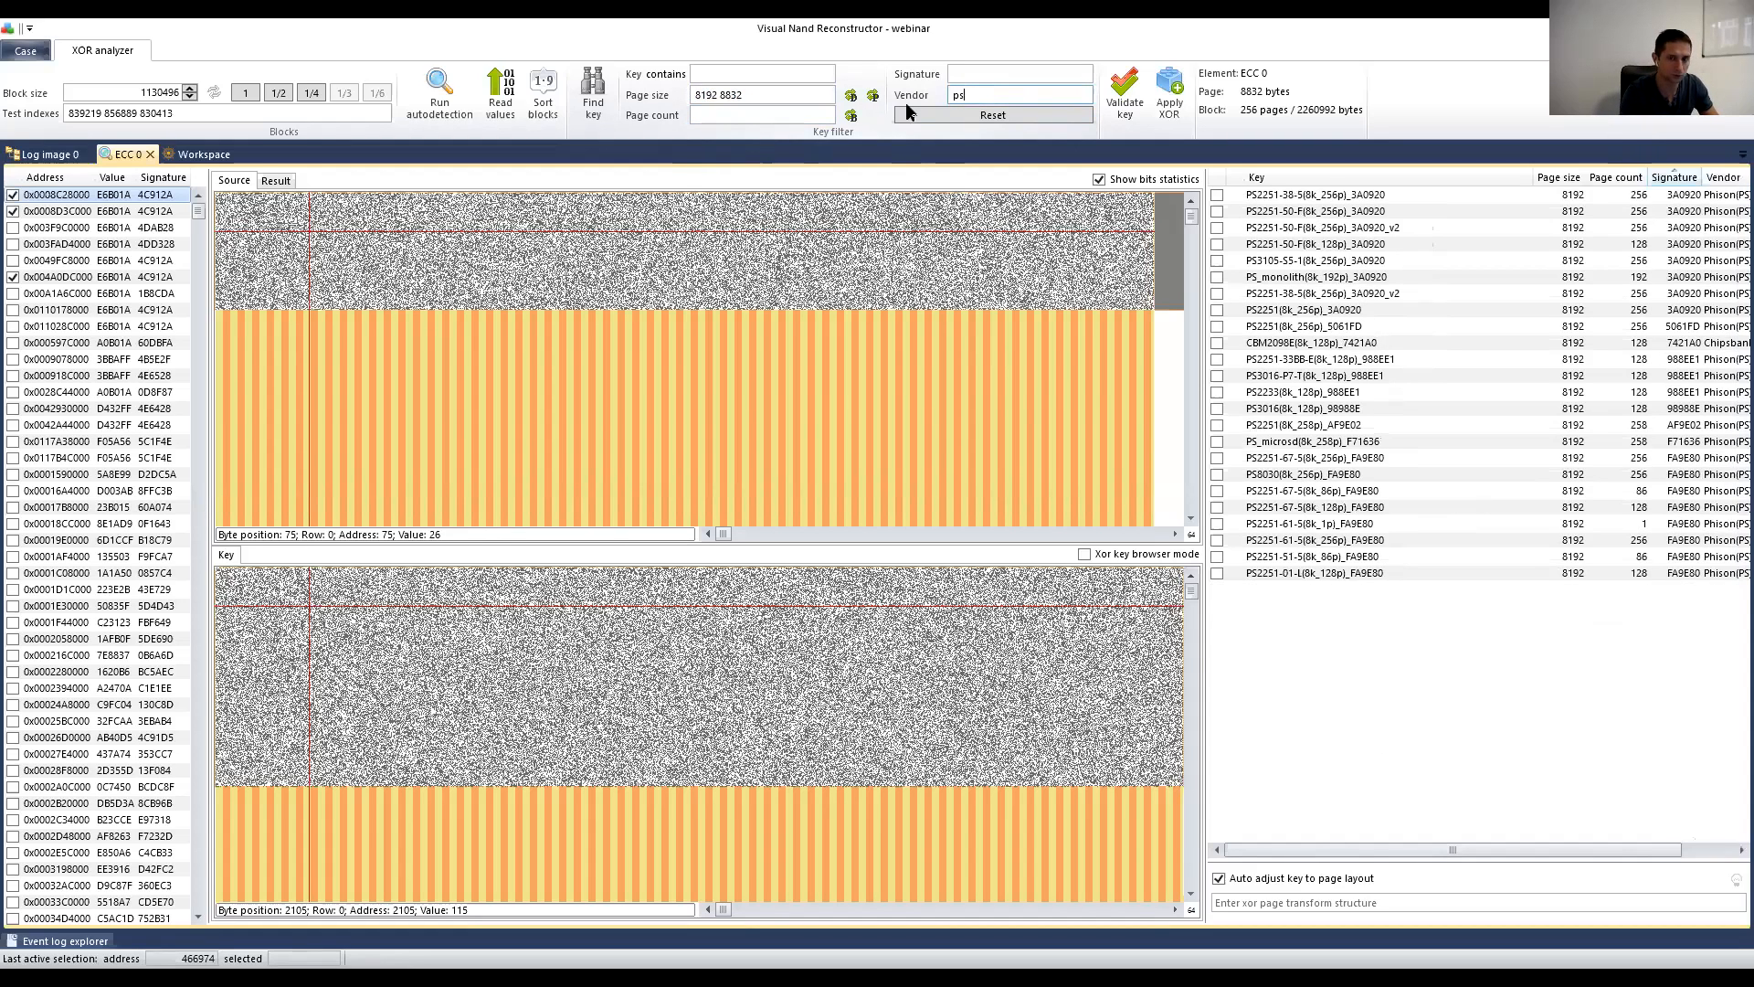
pyautogui.press('BackSpace')
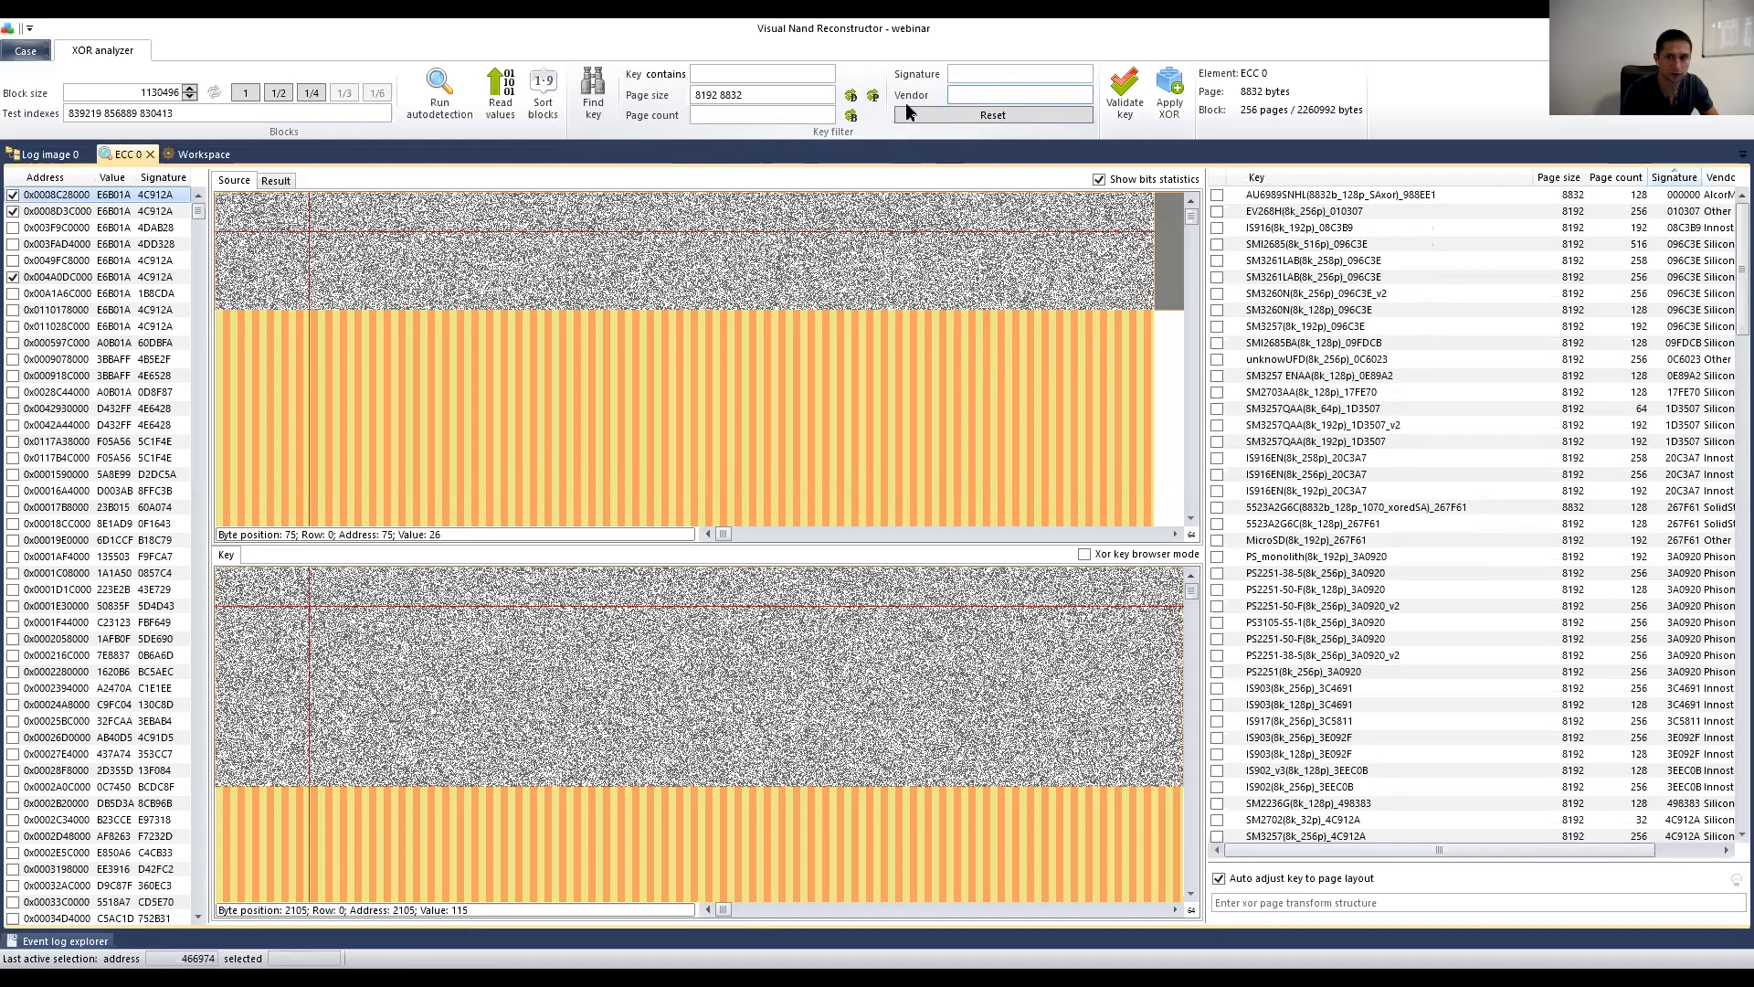
pyautogui.write('sm')
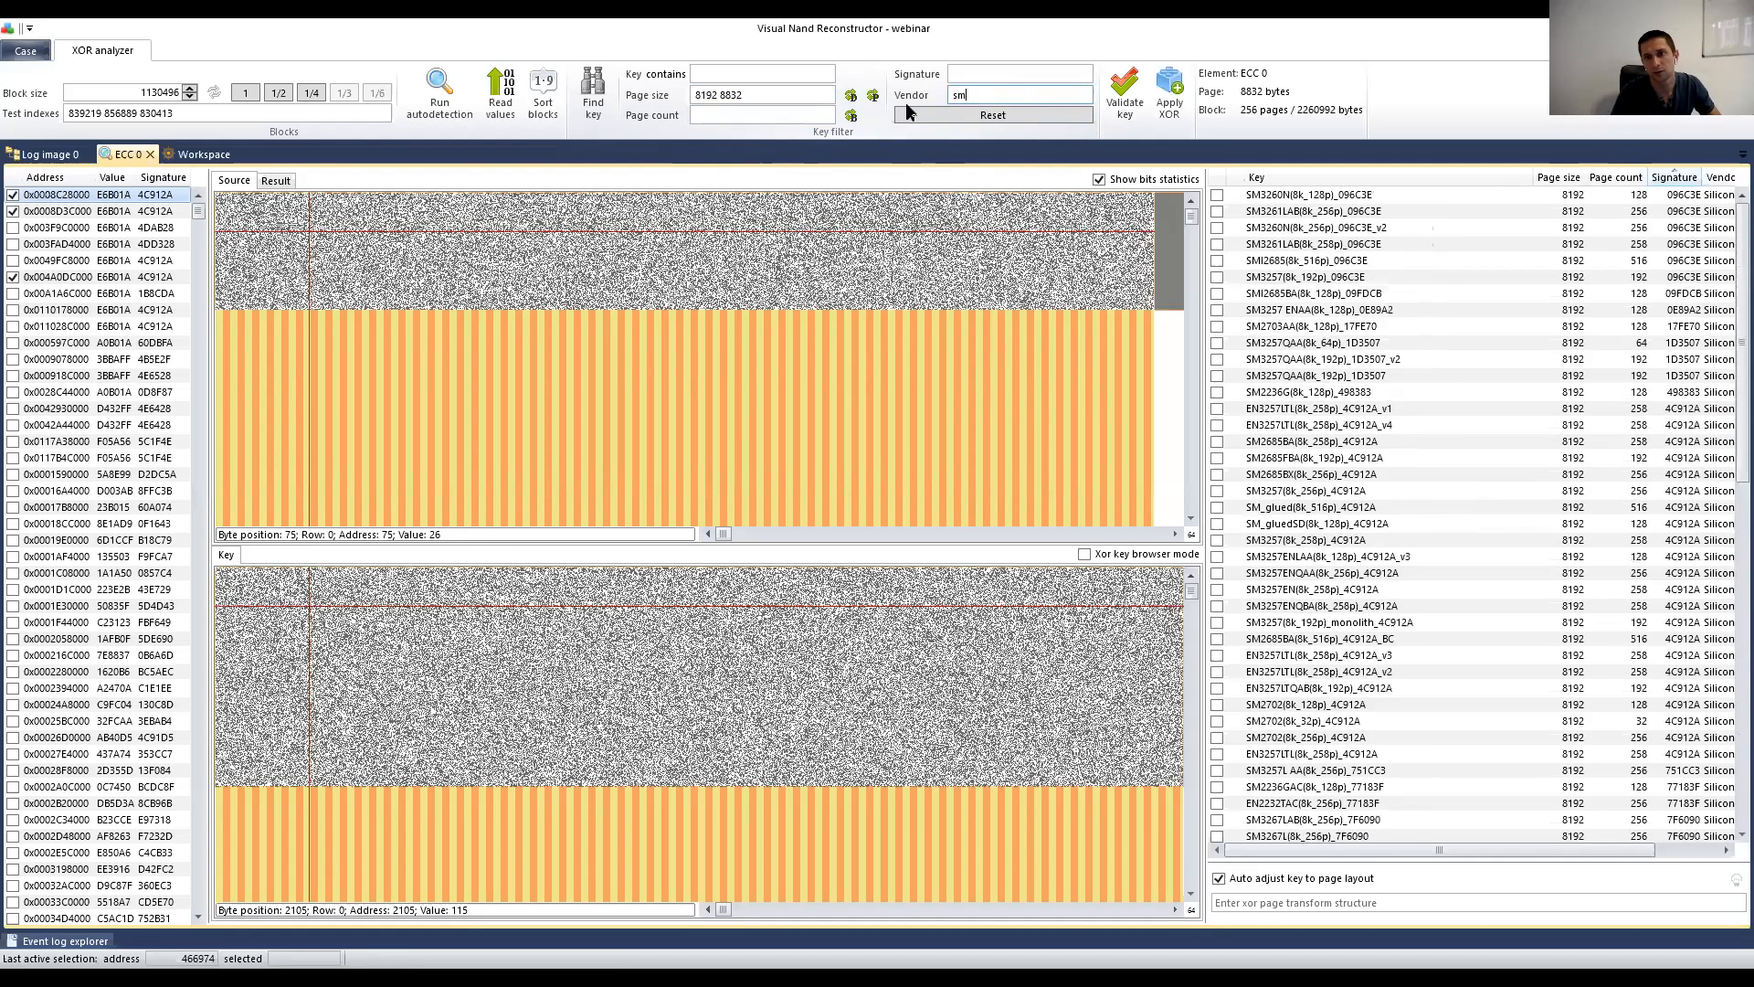
pyautogui.press('BackSpace')
pyautogui.press('BackSpace')
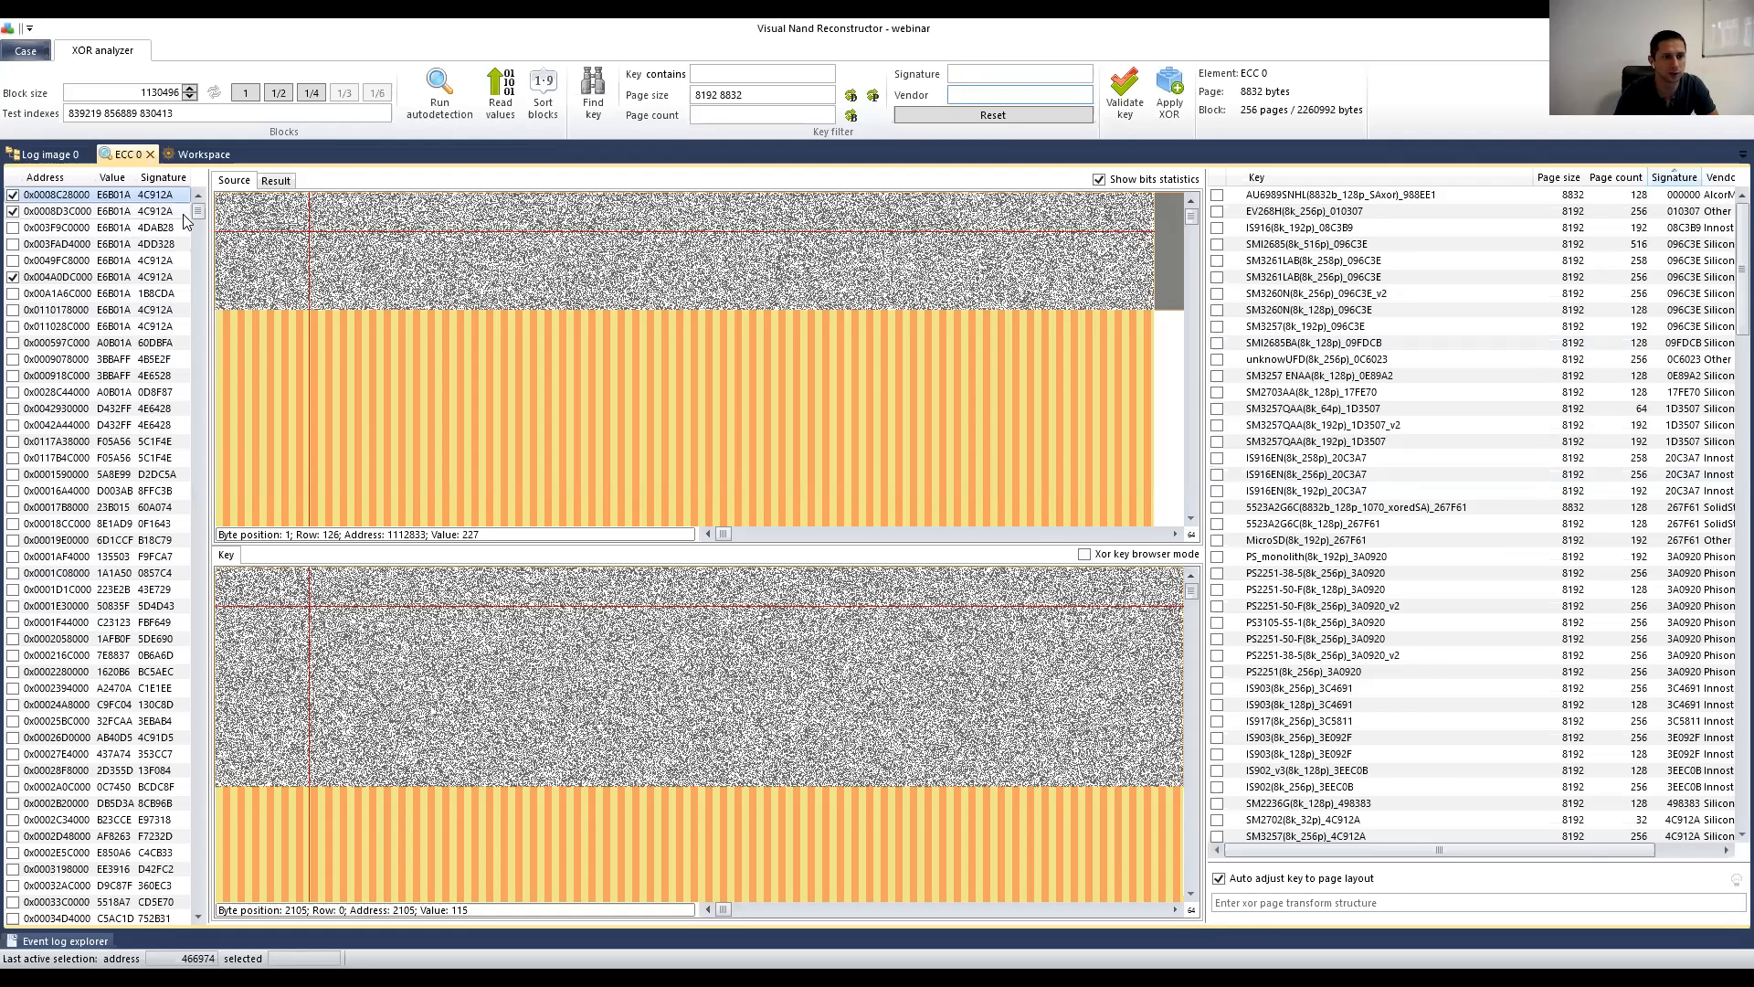
# Step: Widen the block address list slightly and put the cursor in the Signature filter field
pyautogui.moveTo(200, 211); pyautogui.dragTo(202, 193)
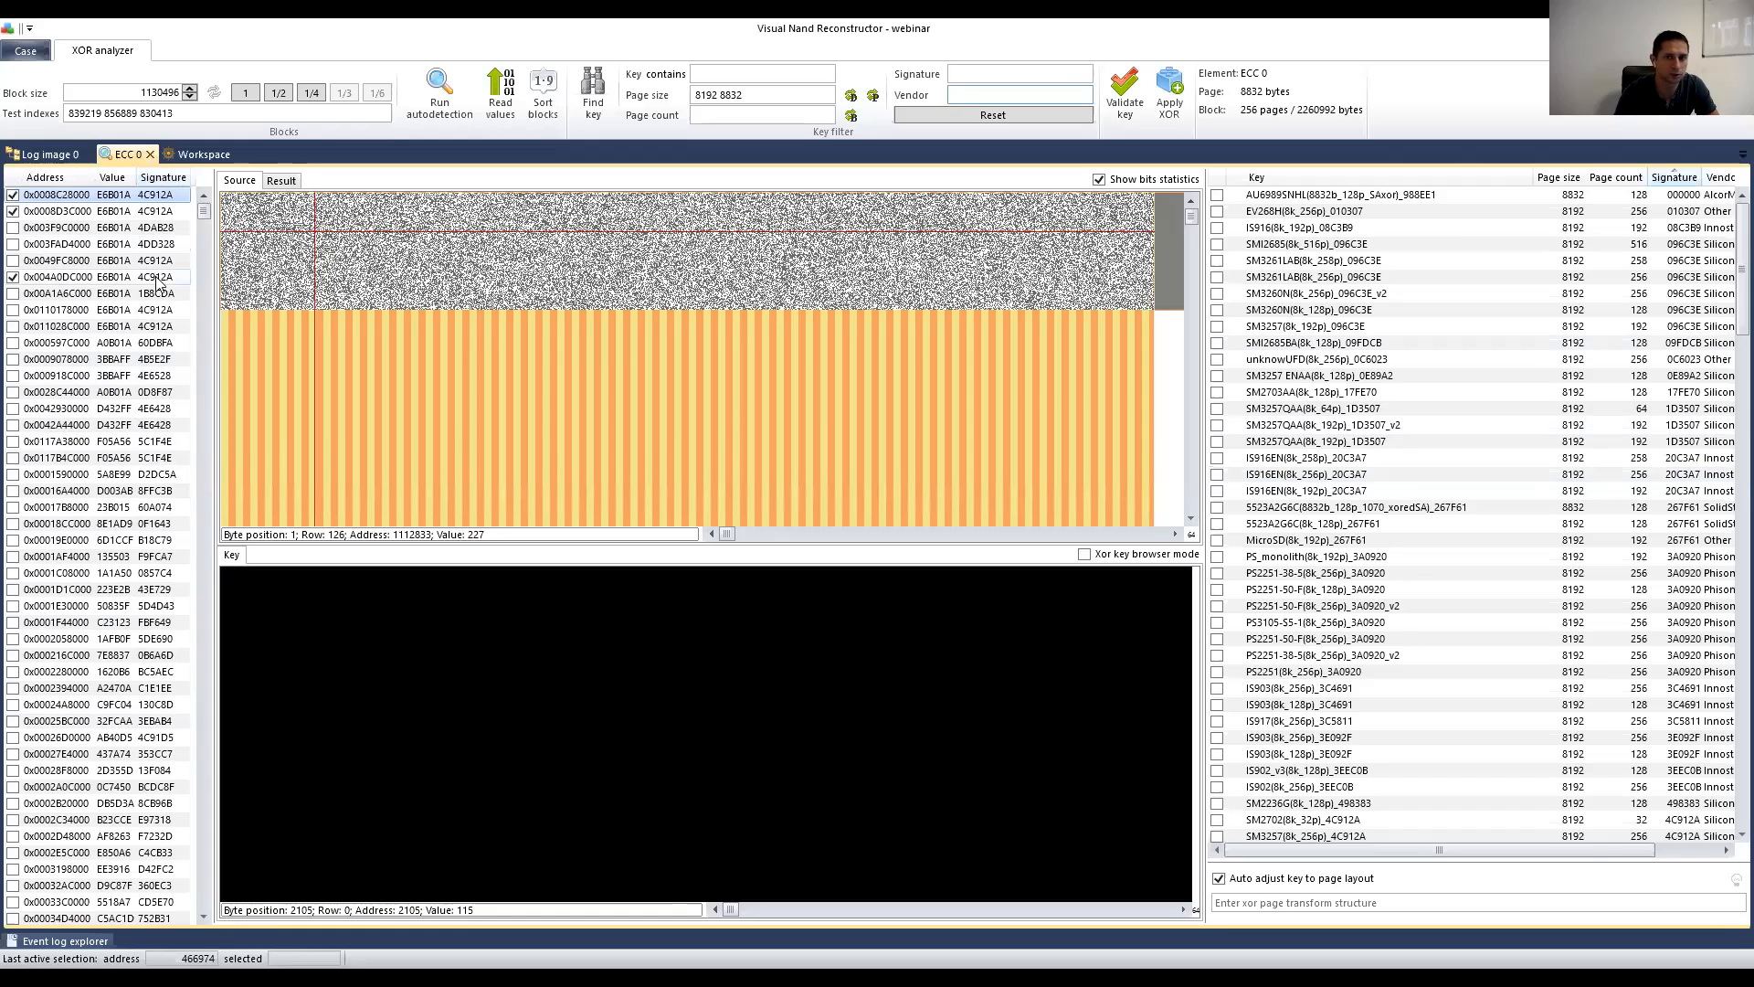
pyautogui.click(959, 74)
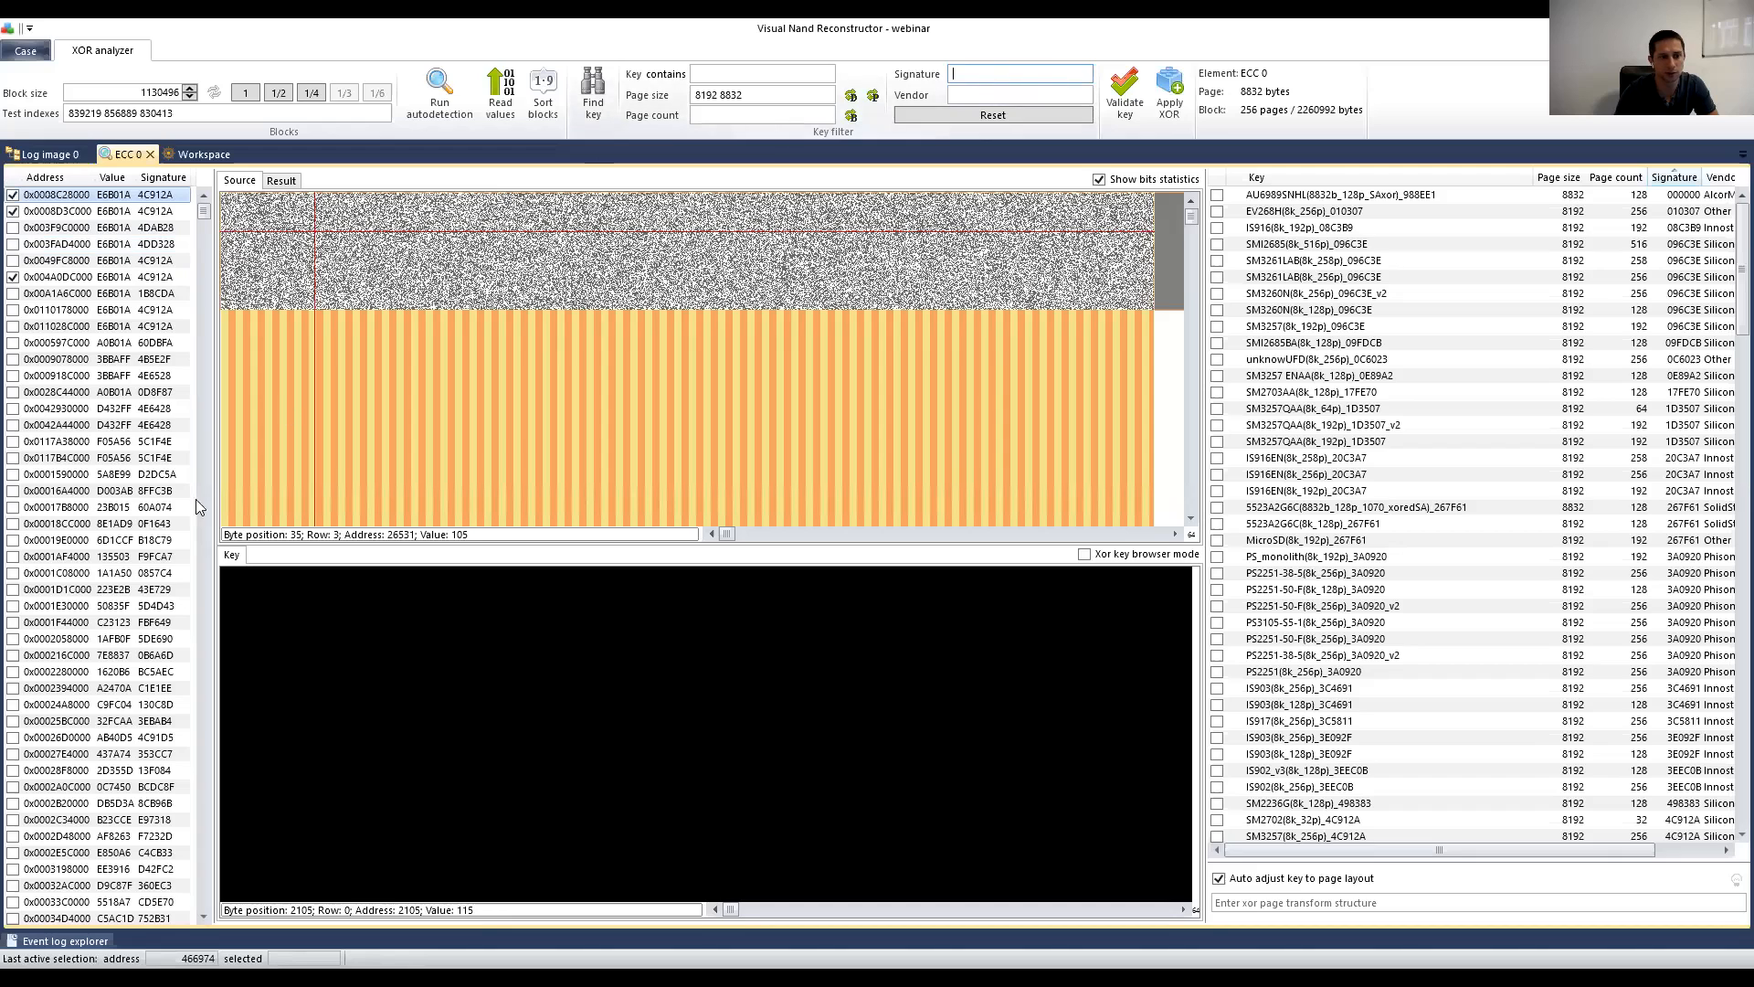
# Step: Pick the 5C1F4E block and try signature 5c…4e in the Signature filter
pyautogui.click(162, 443)
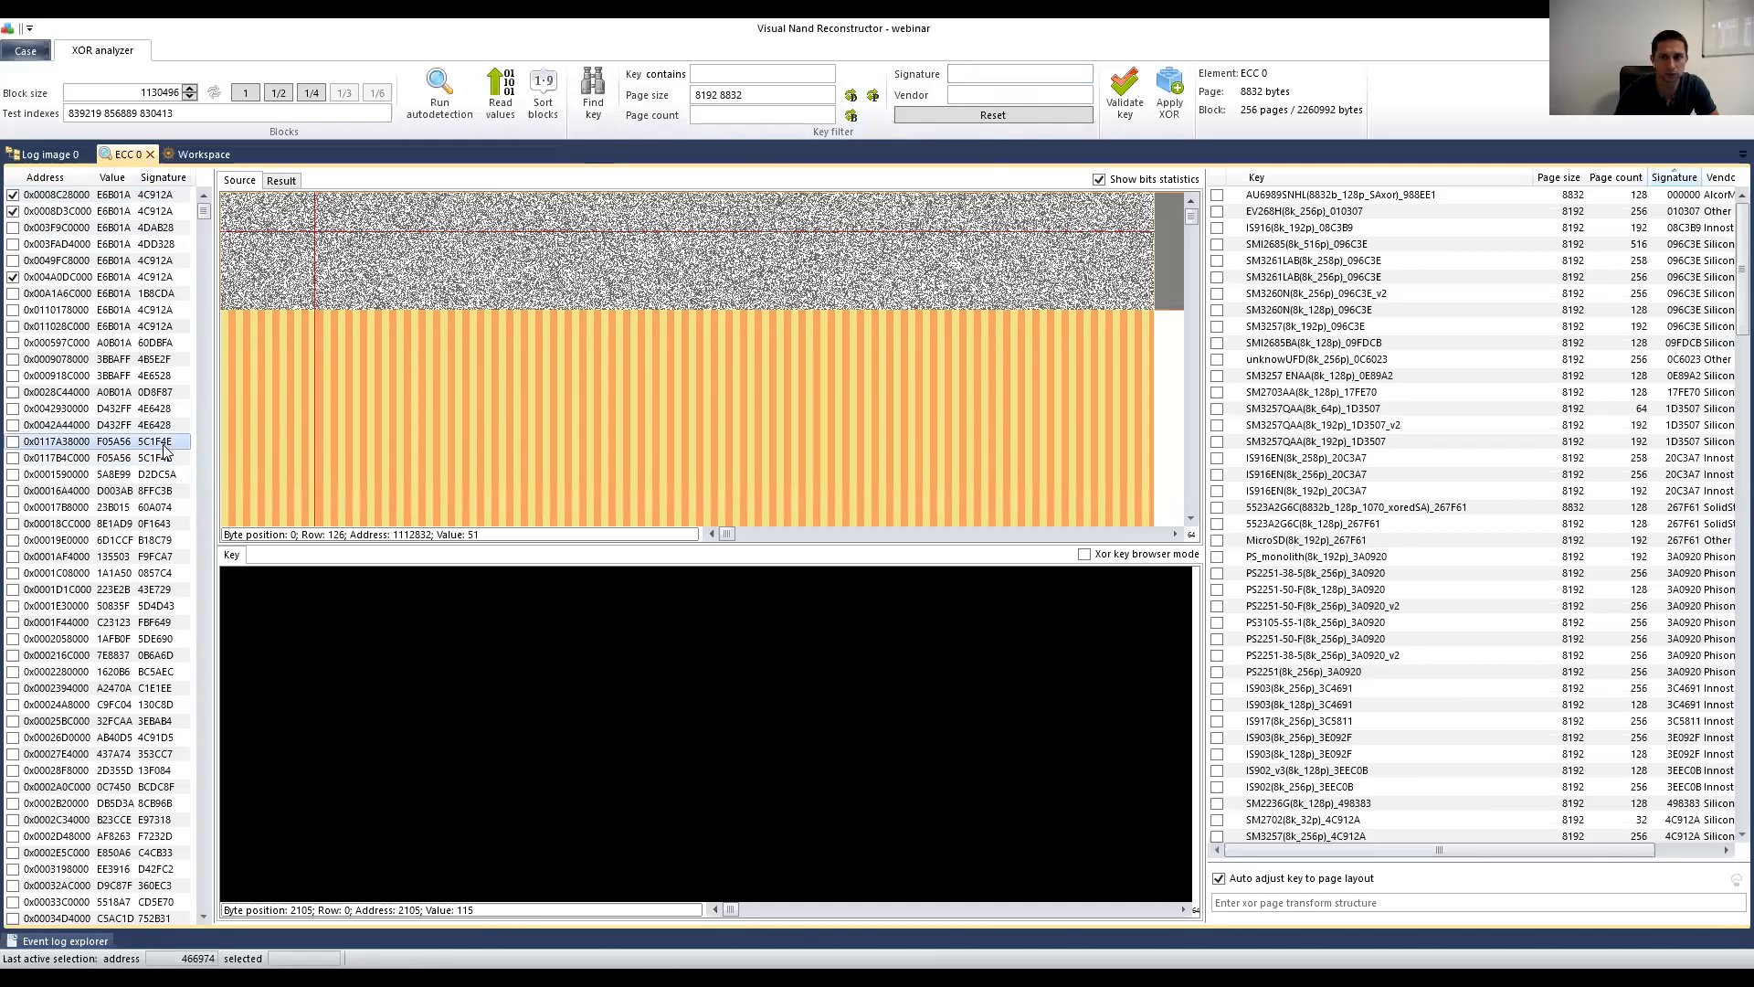
pyautogui.click(1005, 74)
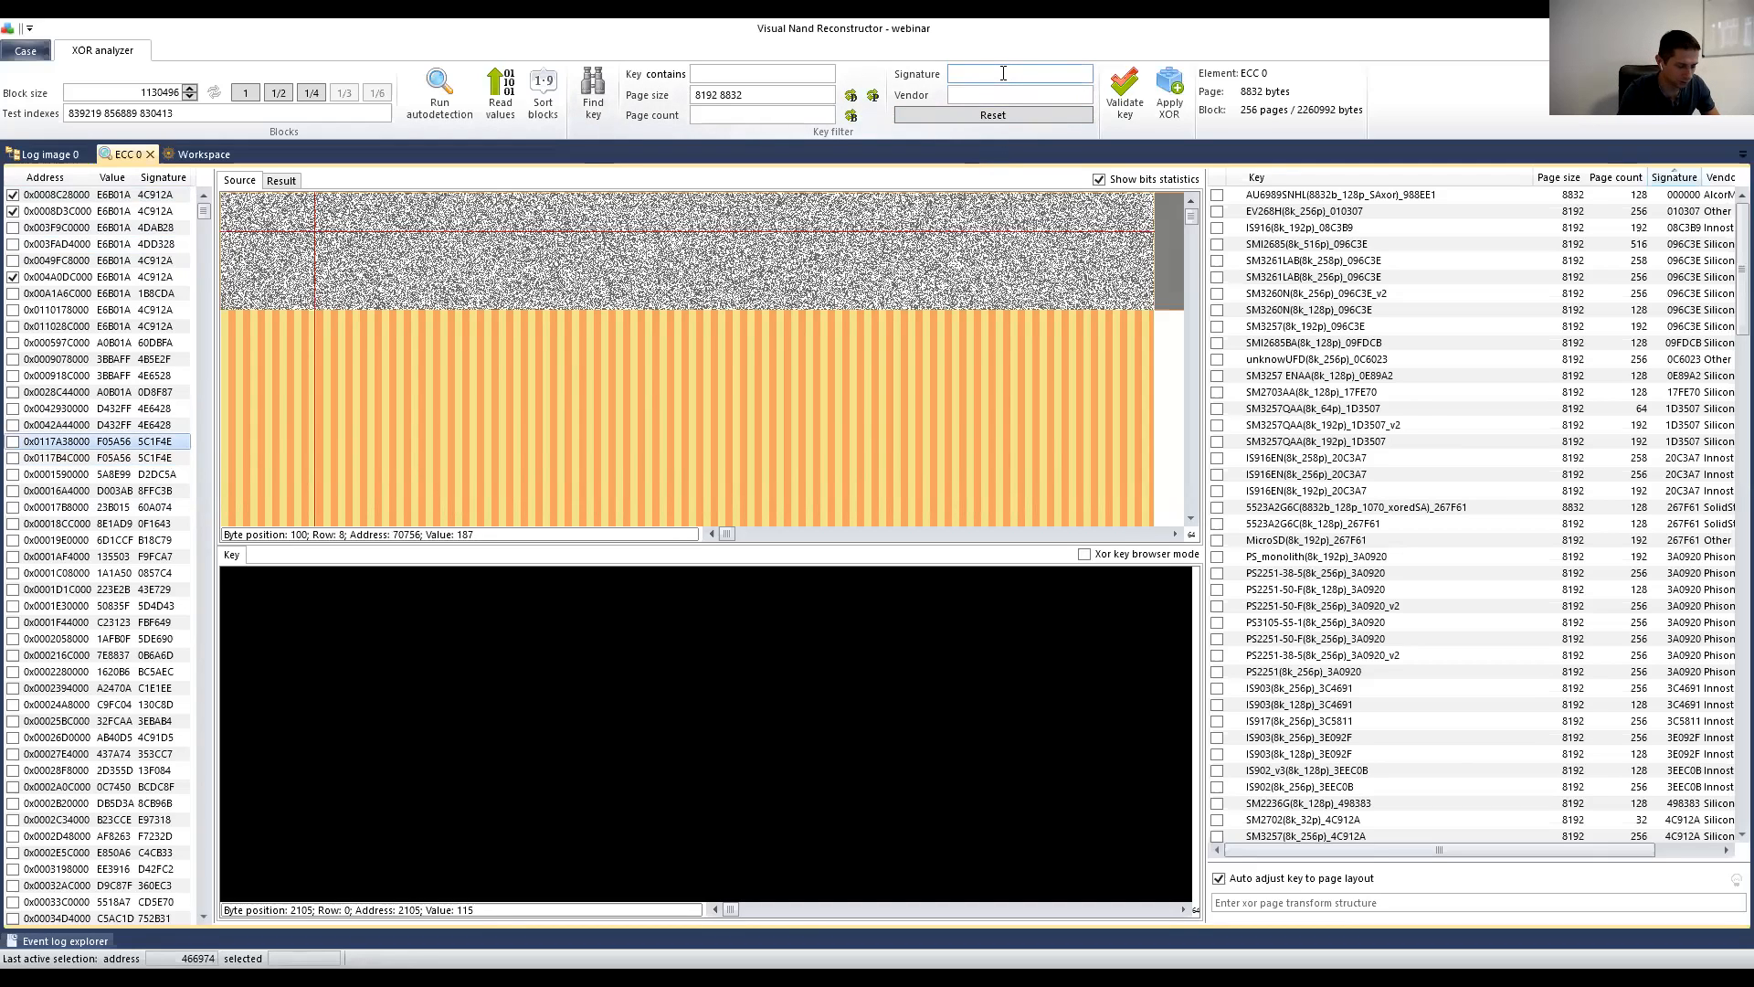
pyautogui.write('5c1f')
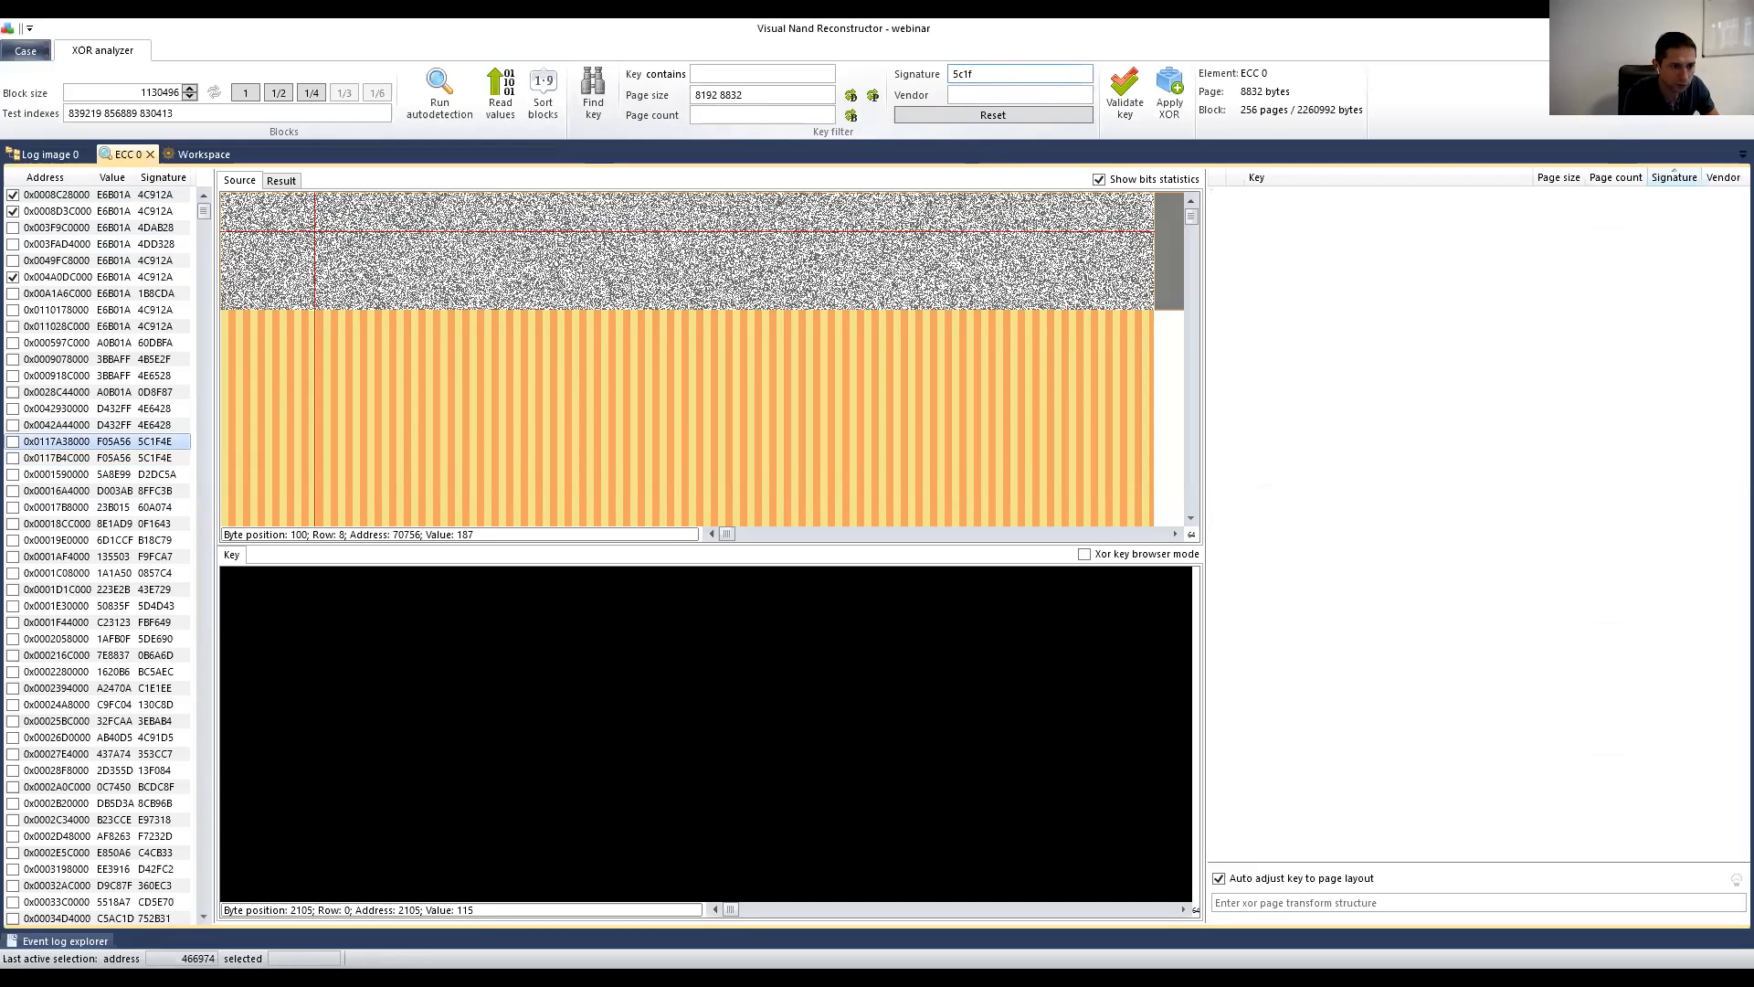
pyautogui.write('4e')
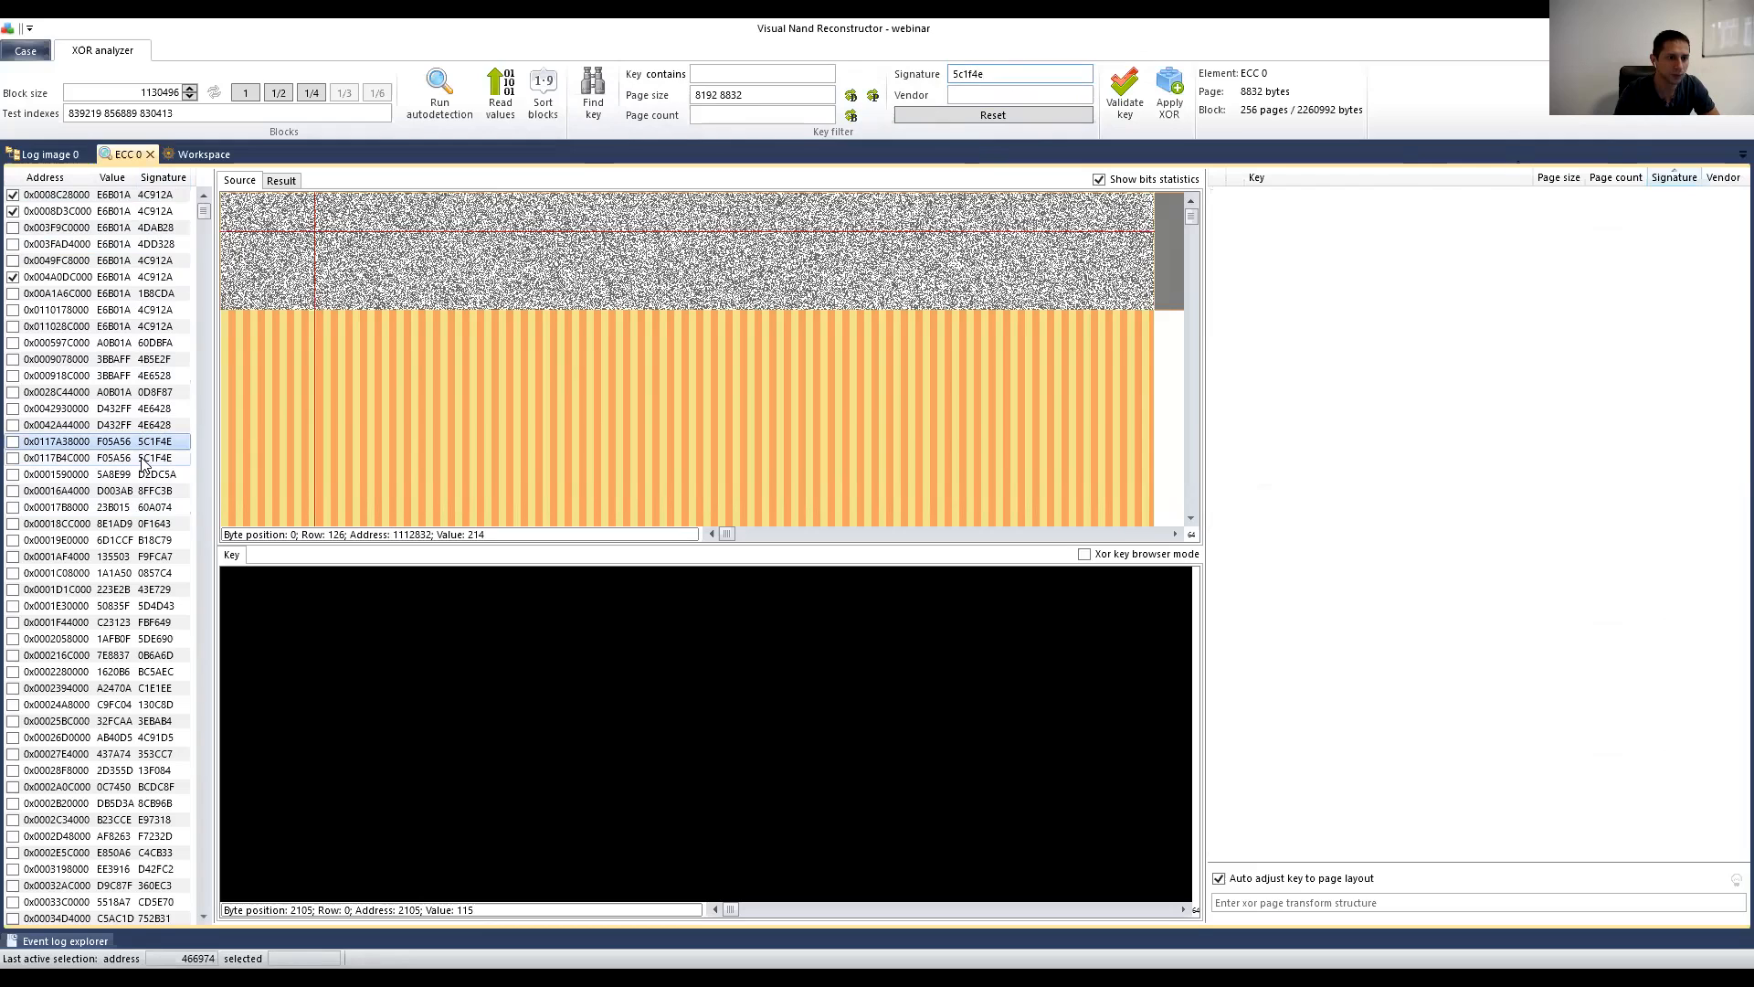
# Step: Filter by signature 4c912a and narrow the Key column to show full SiliconMotion vendor names
pyautogui.click(169, 213)
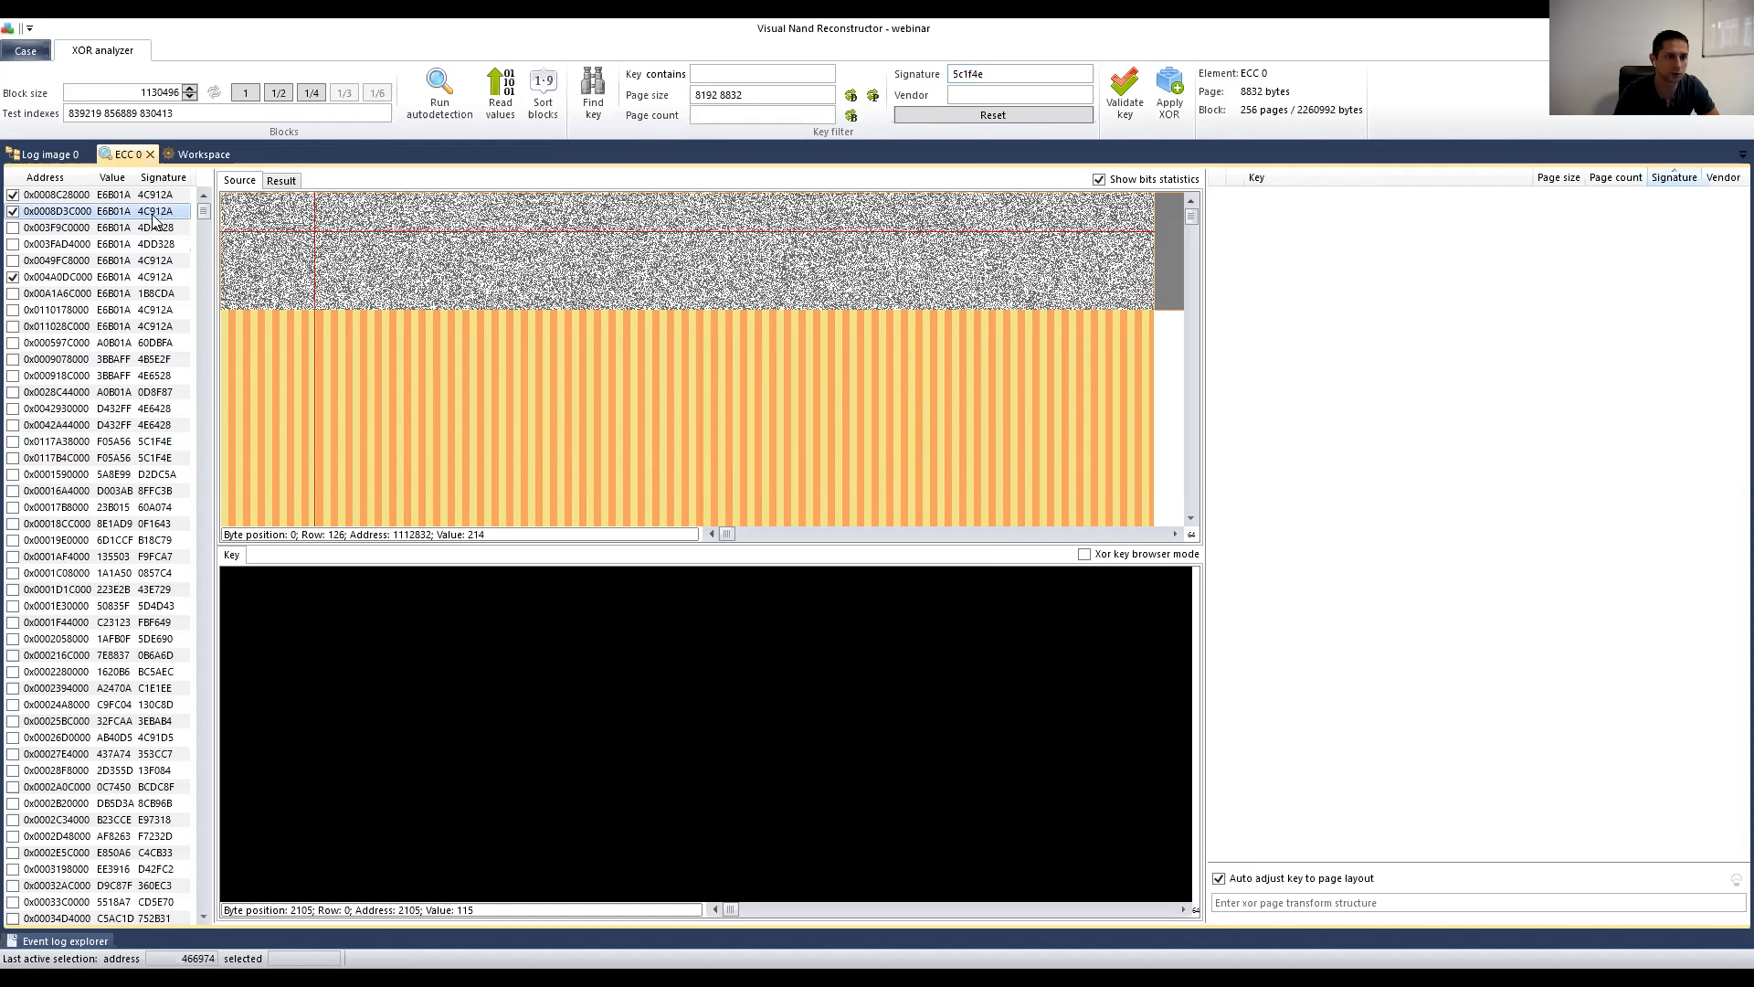
pyautogui.doubleClick(989, 77)
pyautogui.write('4')
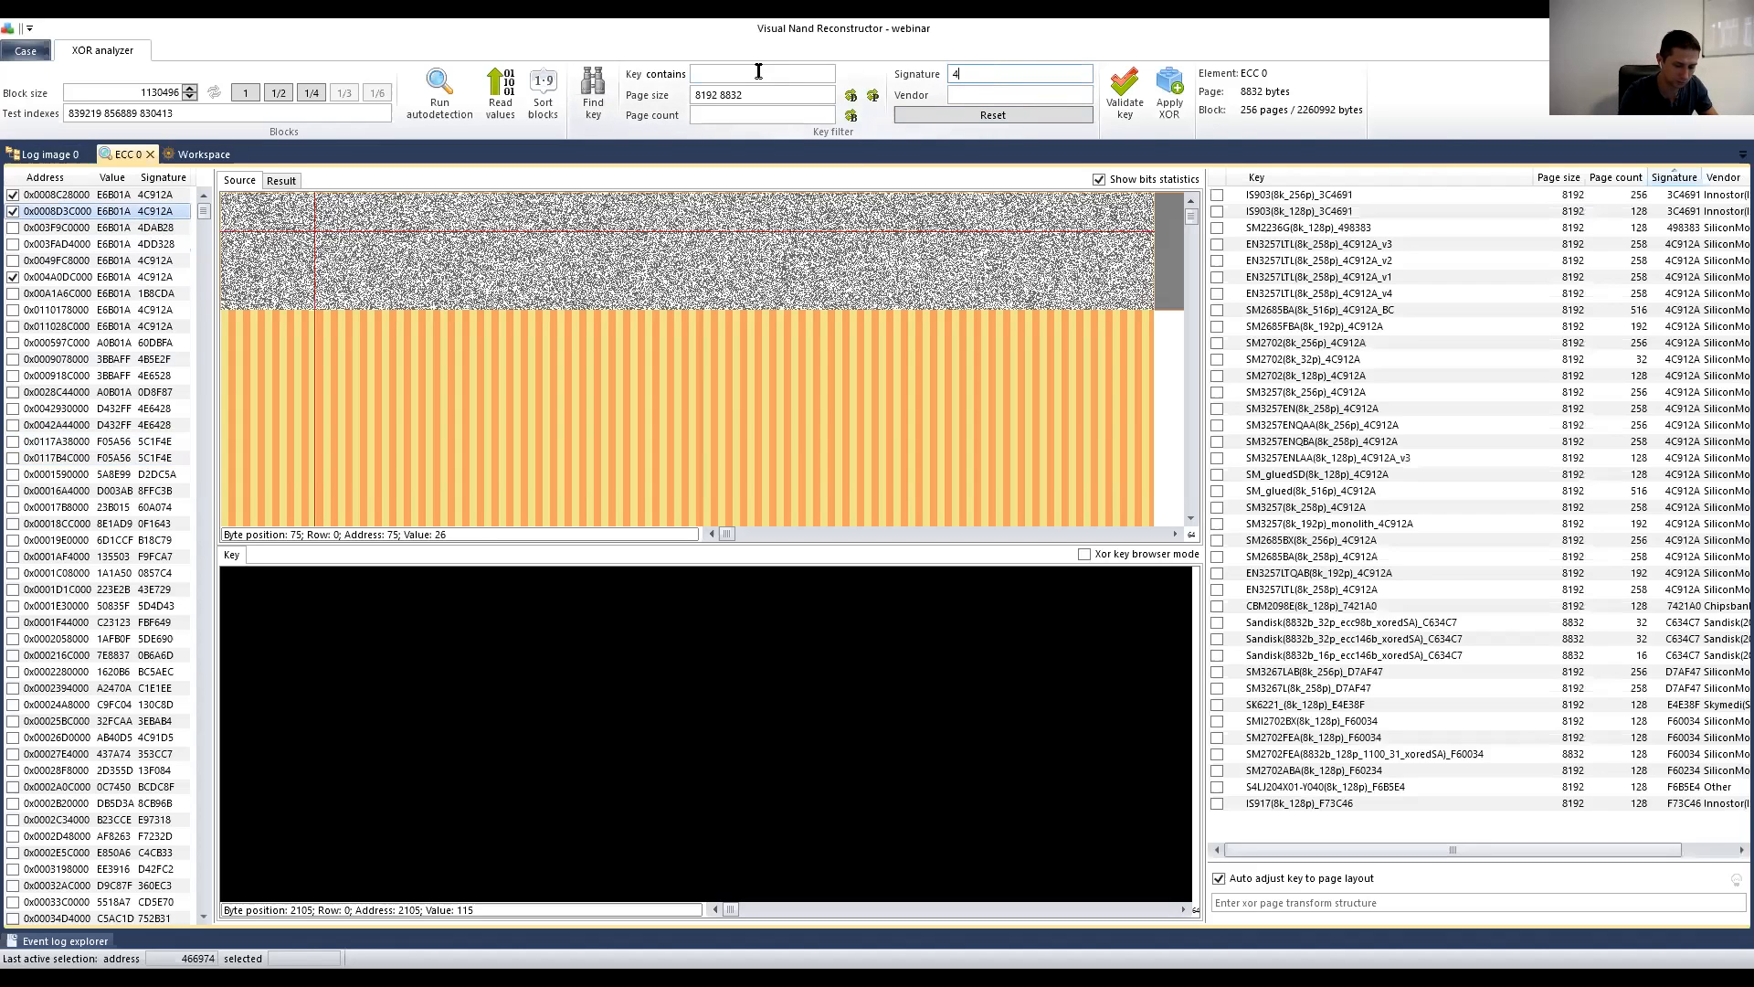
pyautogui.write('c912a')
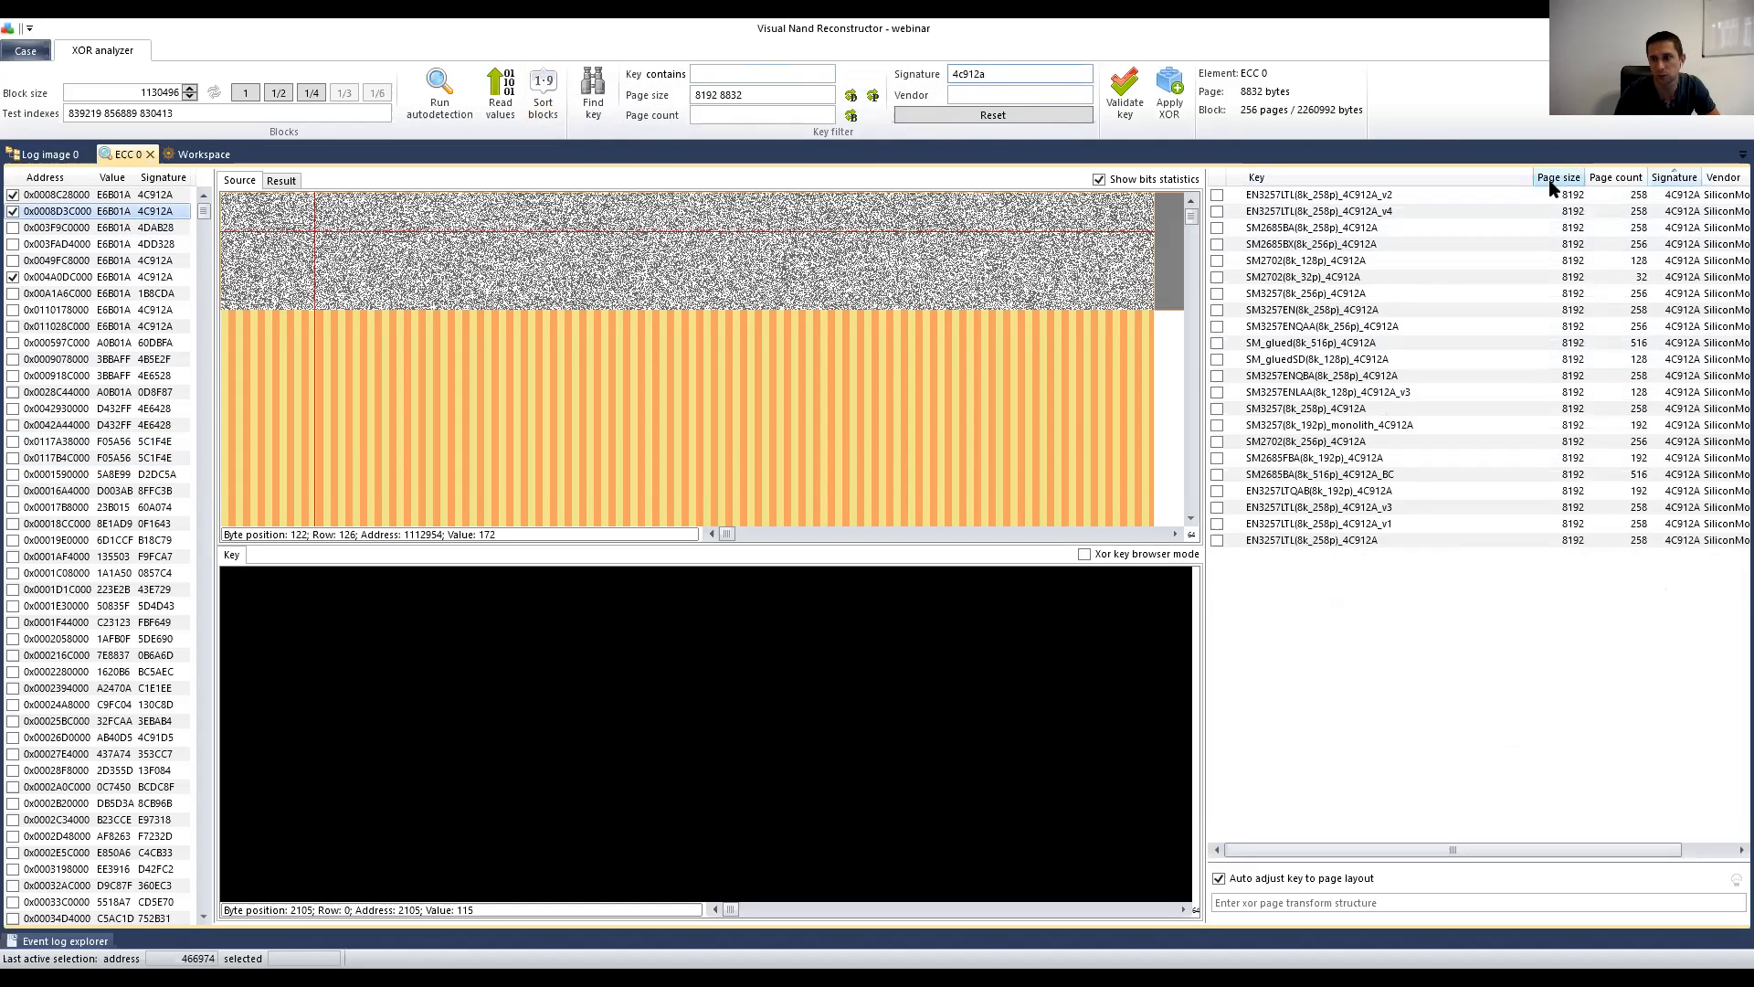
pyautogui.moveTo(1533, 180); pyautogui.dragTo(1482, 182)
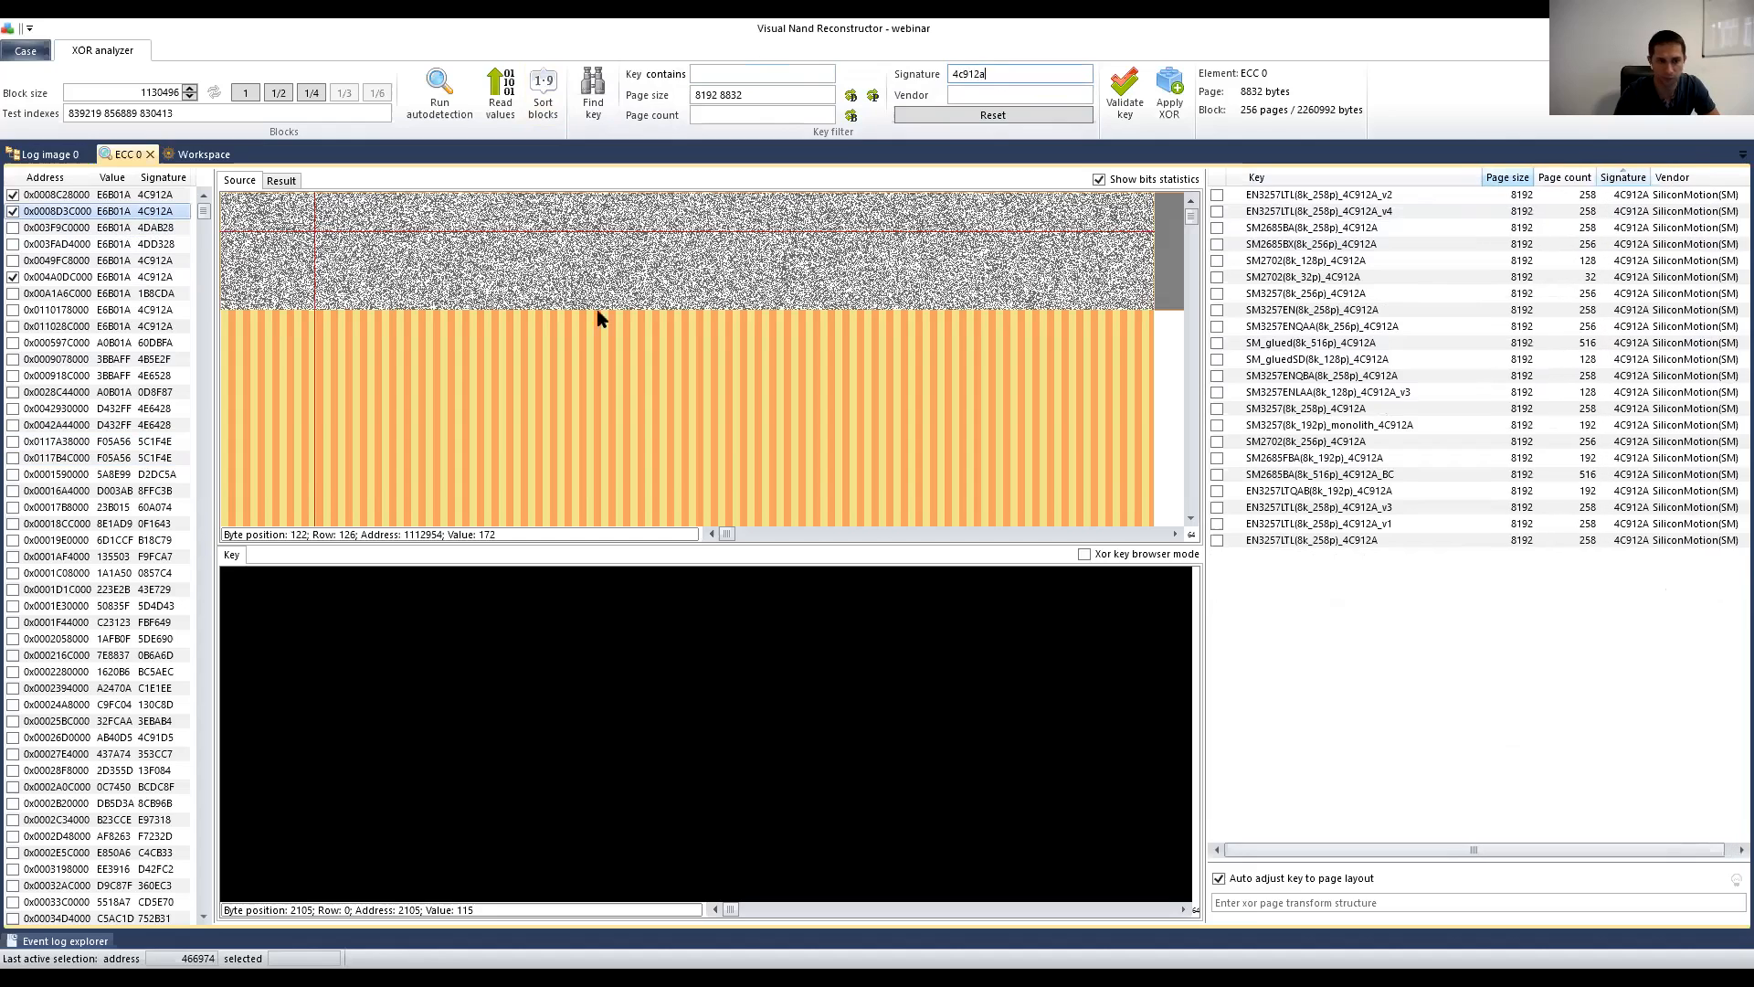
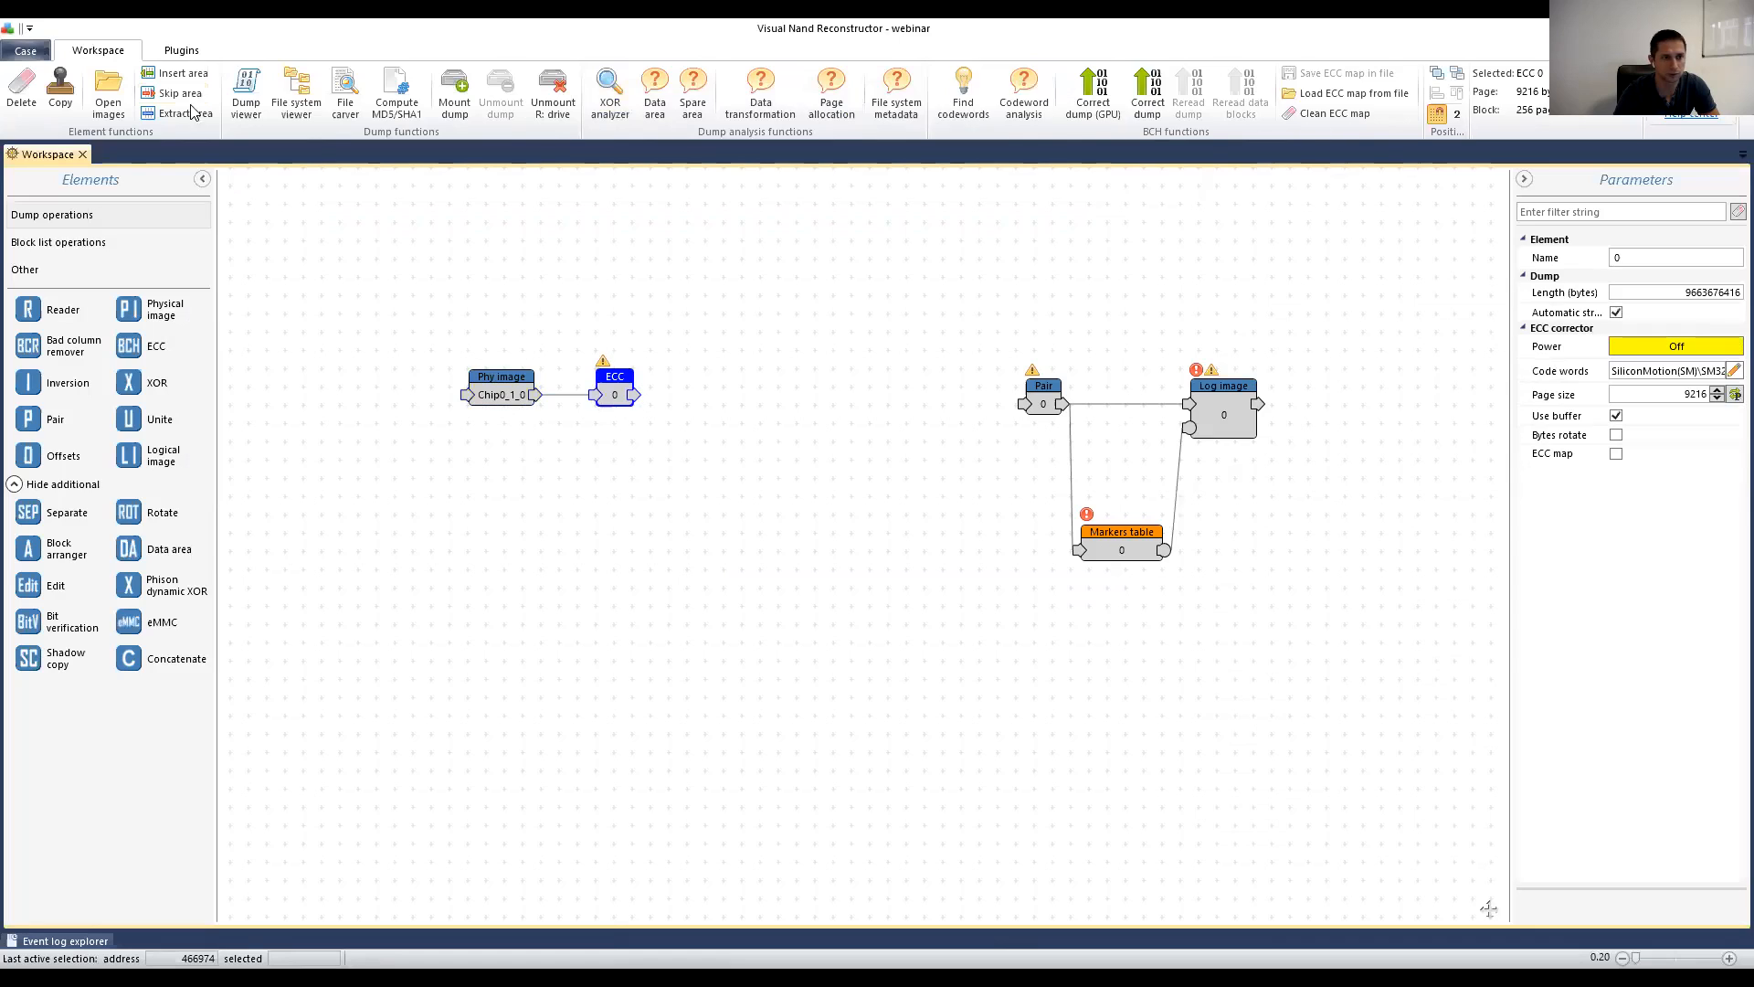
# Step: Run XOR autodetection on the ECC 0 output, narrowing the candidates to signature 4C912A keys
pyautogui.click(612, 98)
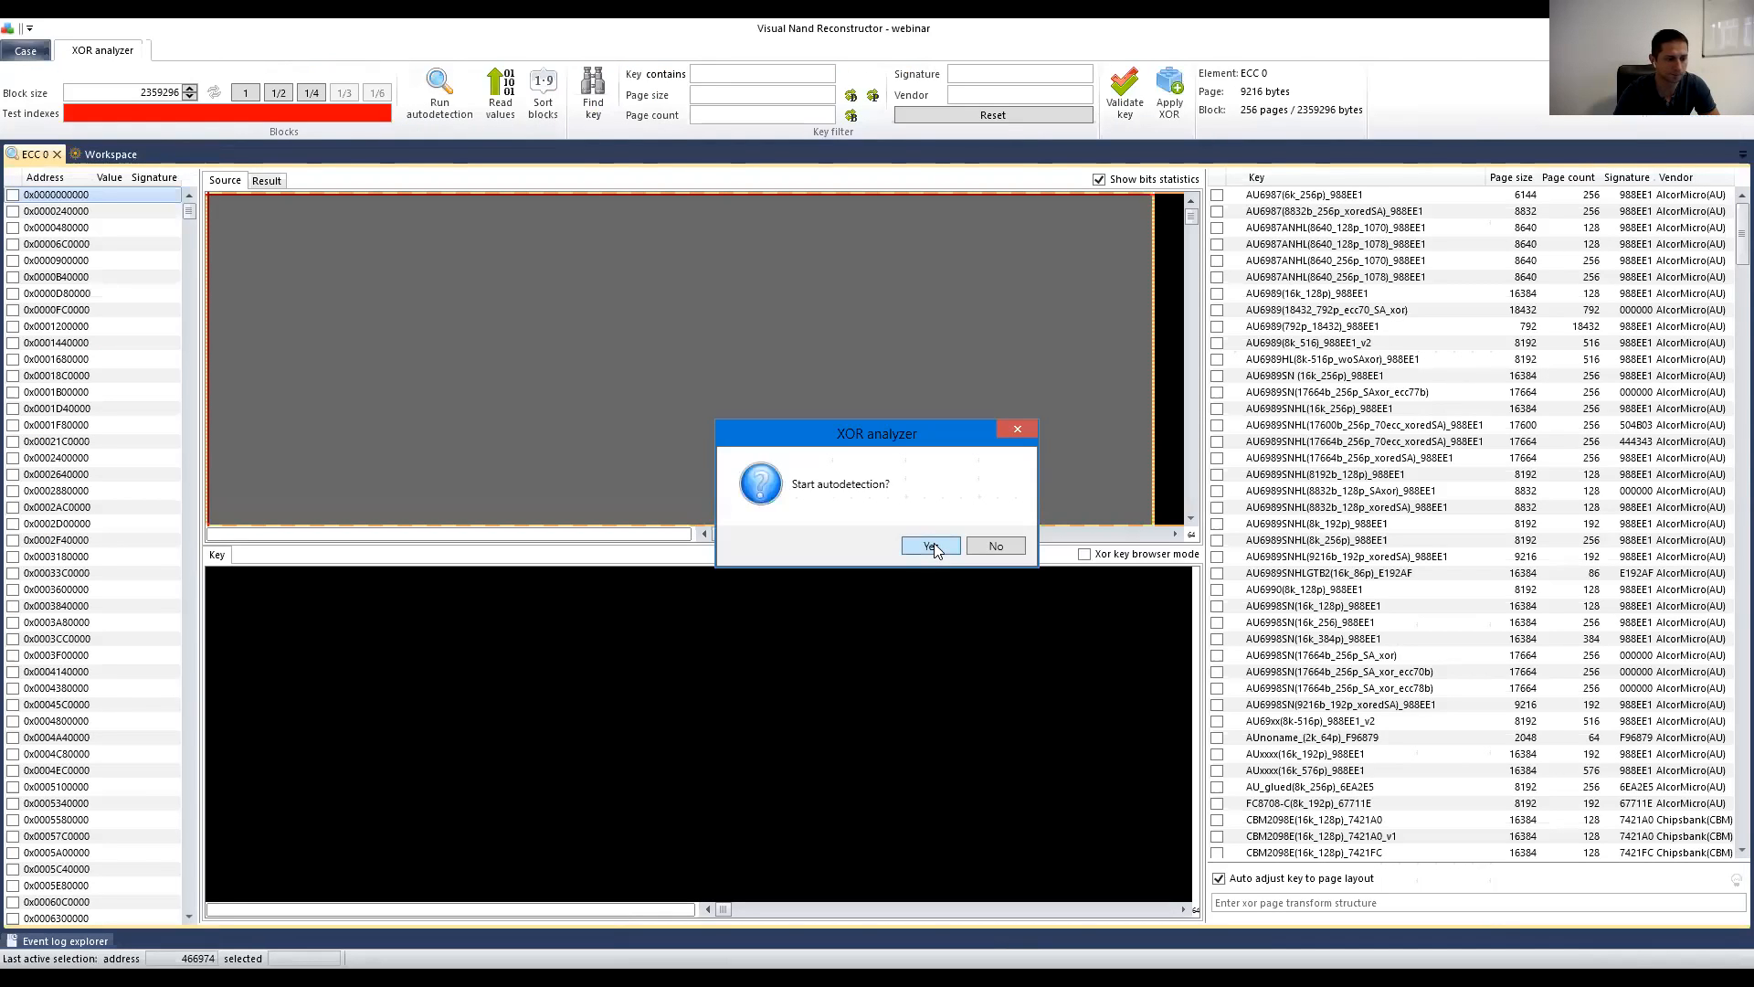
pyautogui.click(930, 546)
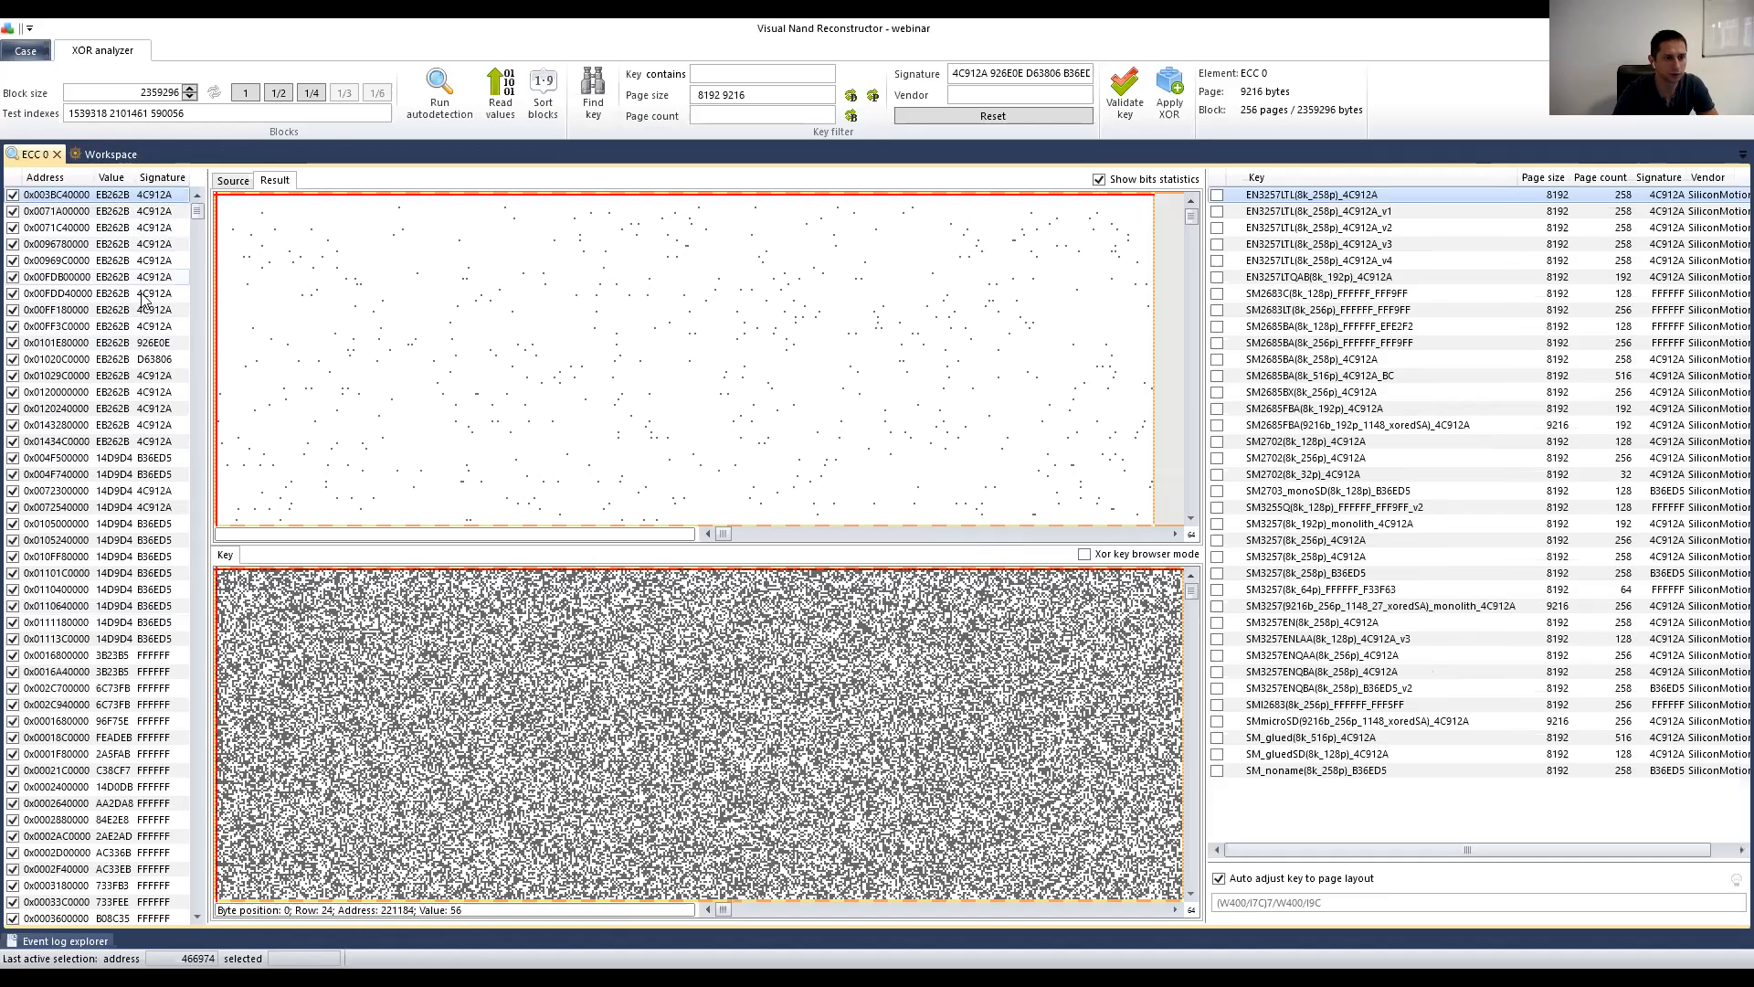
# Step: Validate keys against the current block with Auto threshold and select SM2685BA(8k_258p)_4C912A at 99.99%
pyautogui.click(1125, 96)
pyautogui.click(1136, 168)
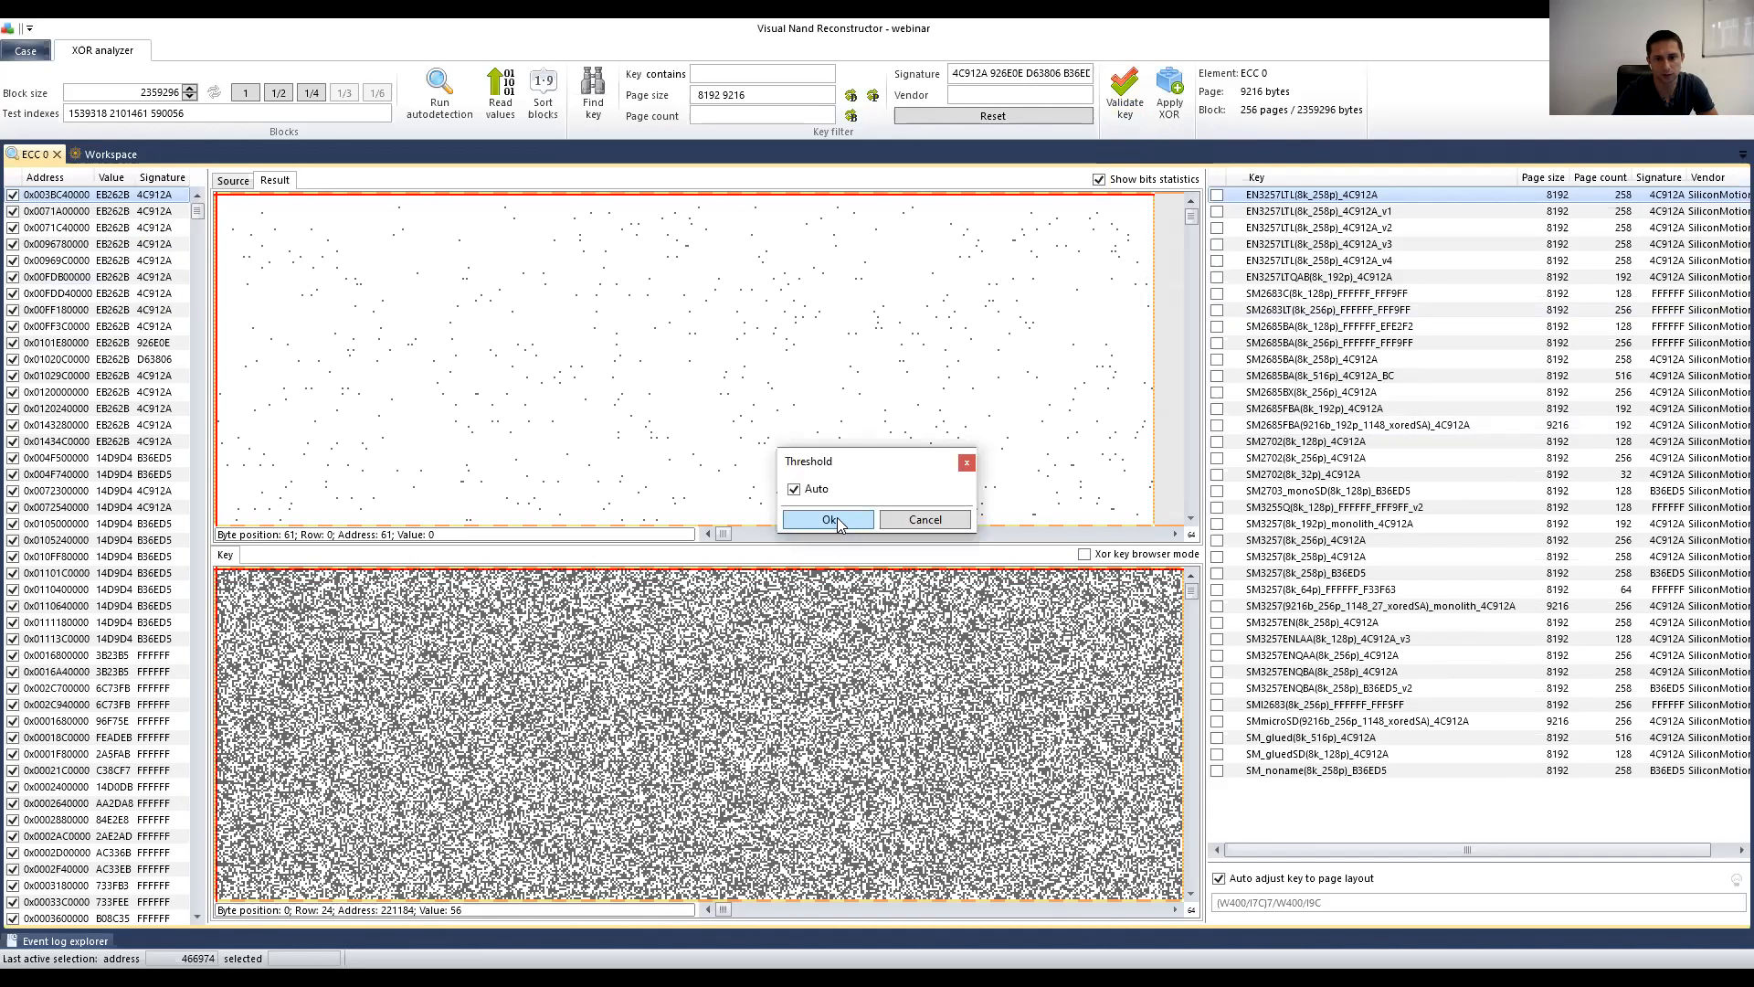
pyautogui.click(829, 519)
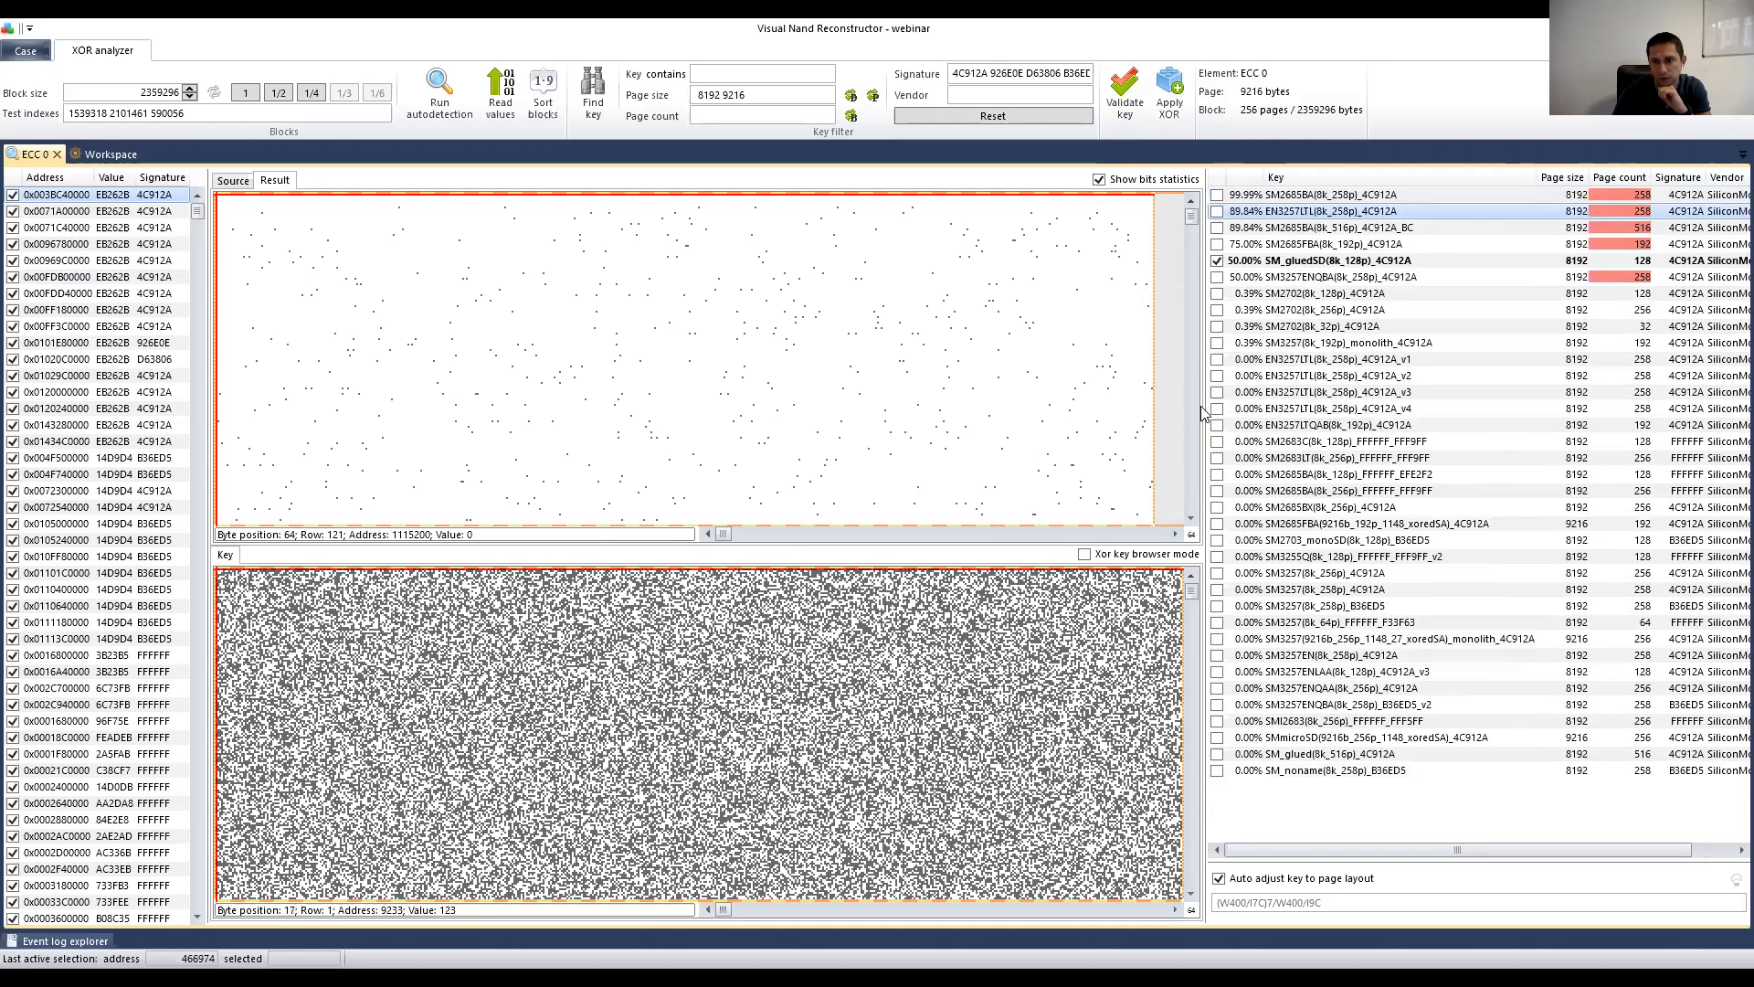
pyautogui.moveTo(1200, 406); pyautogui.dragTo(1110, 413)
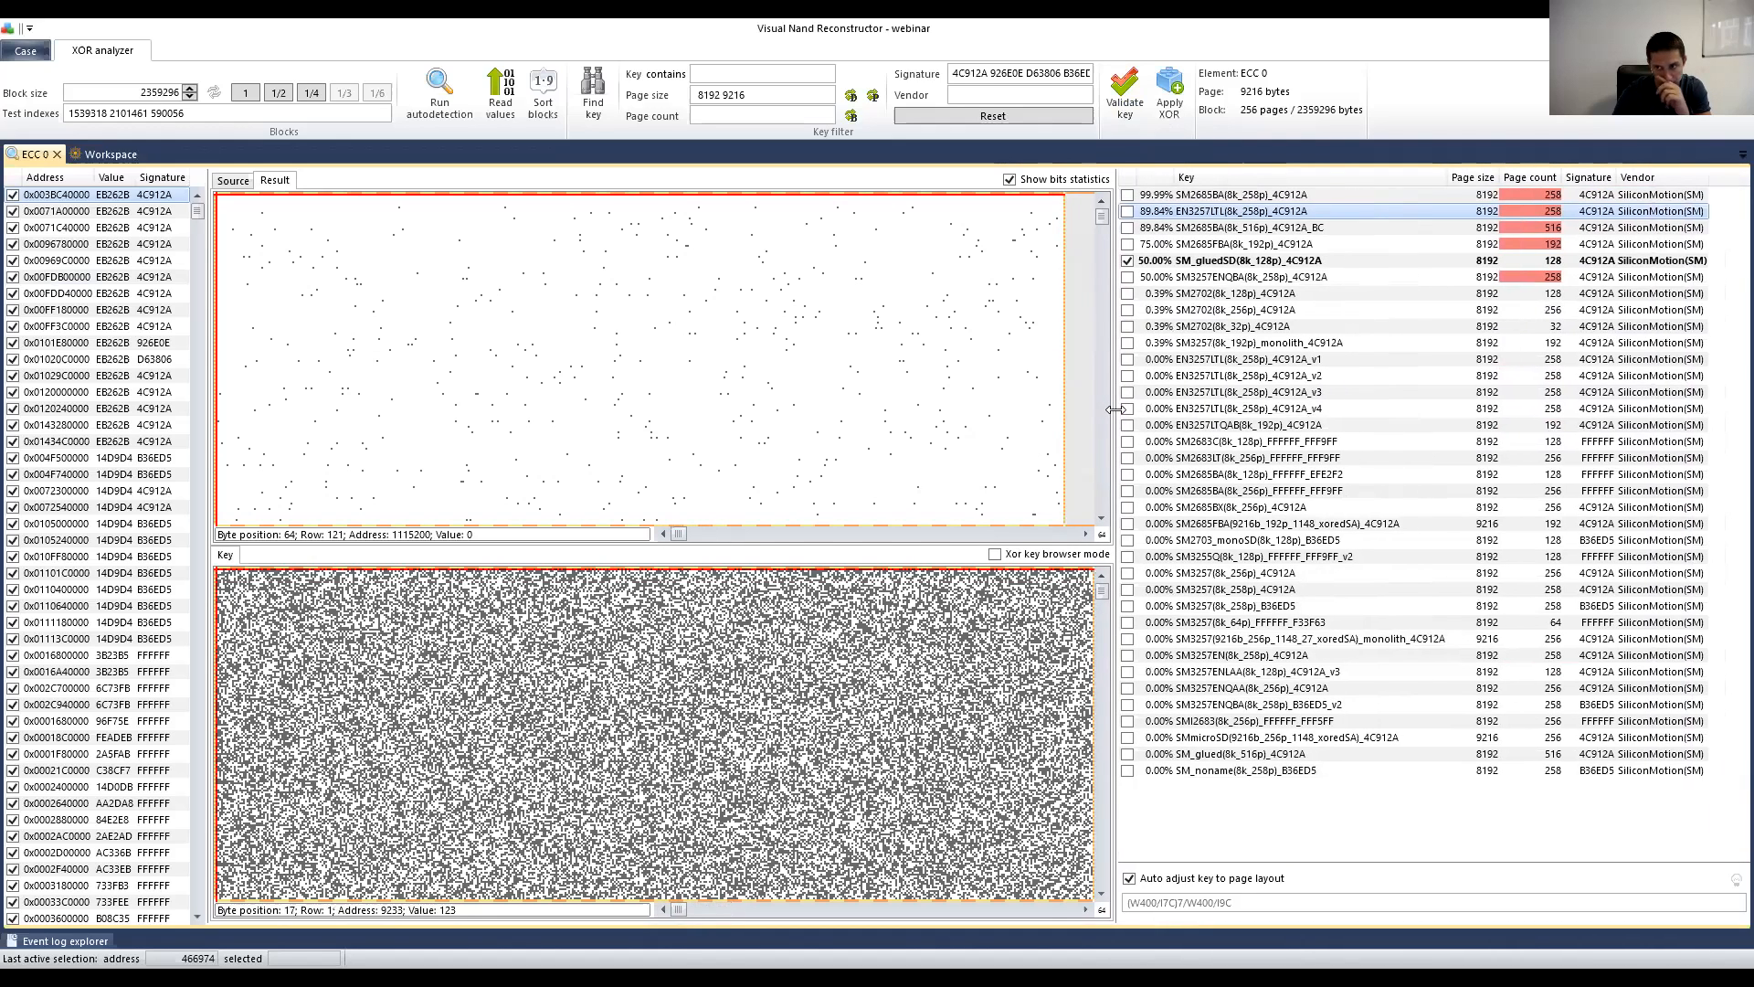
pyautogui.click(1211, 195)
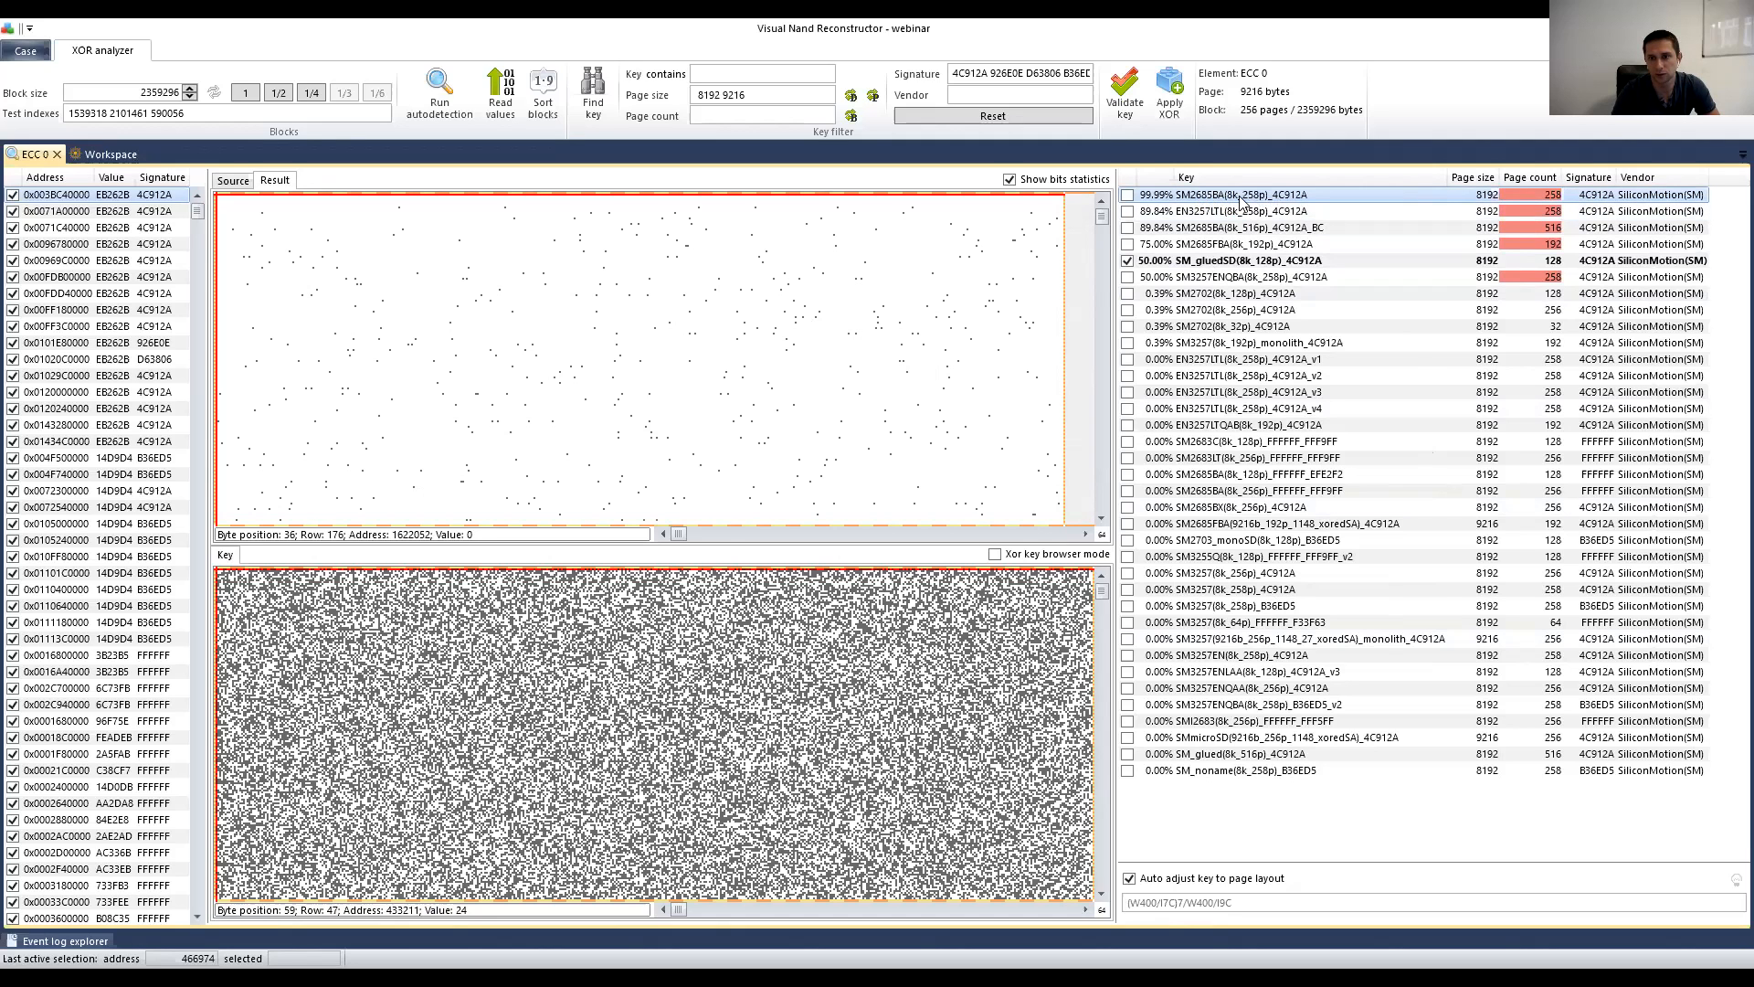
pyautogui.click(110, 155)
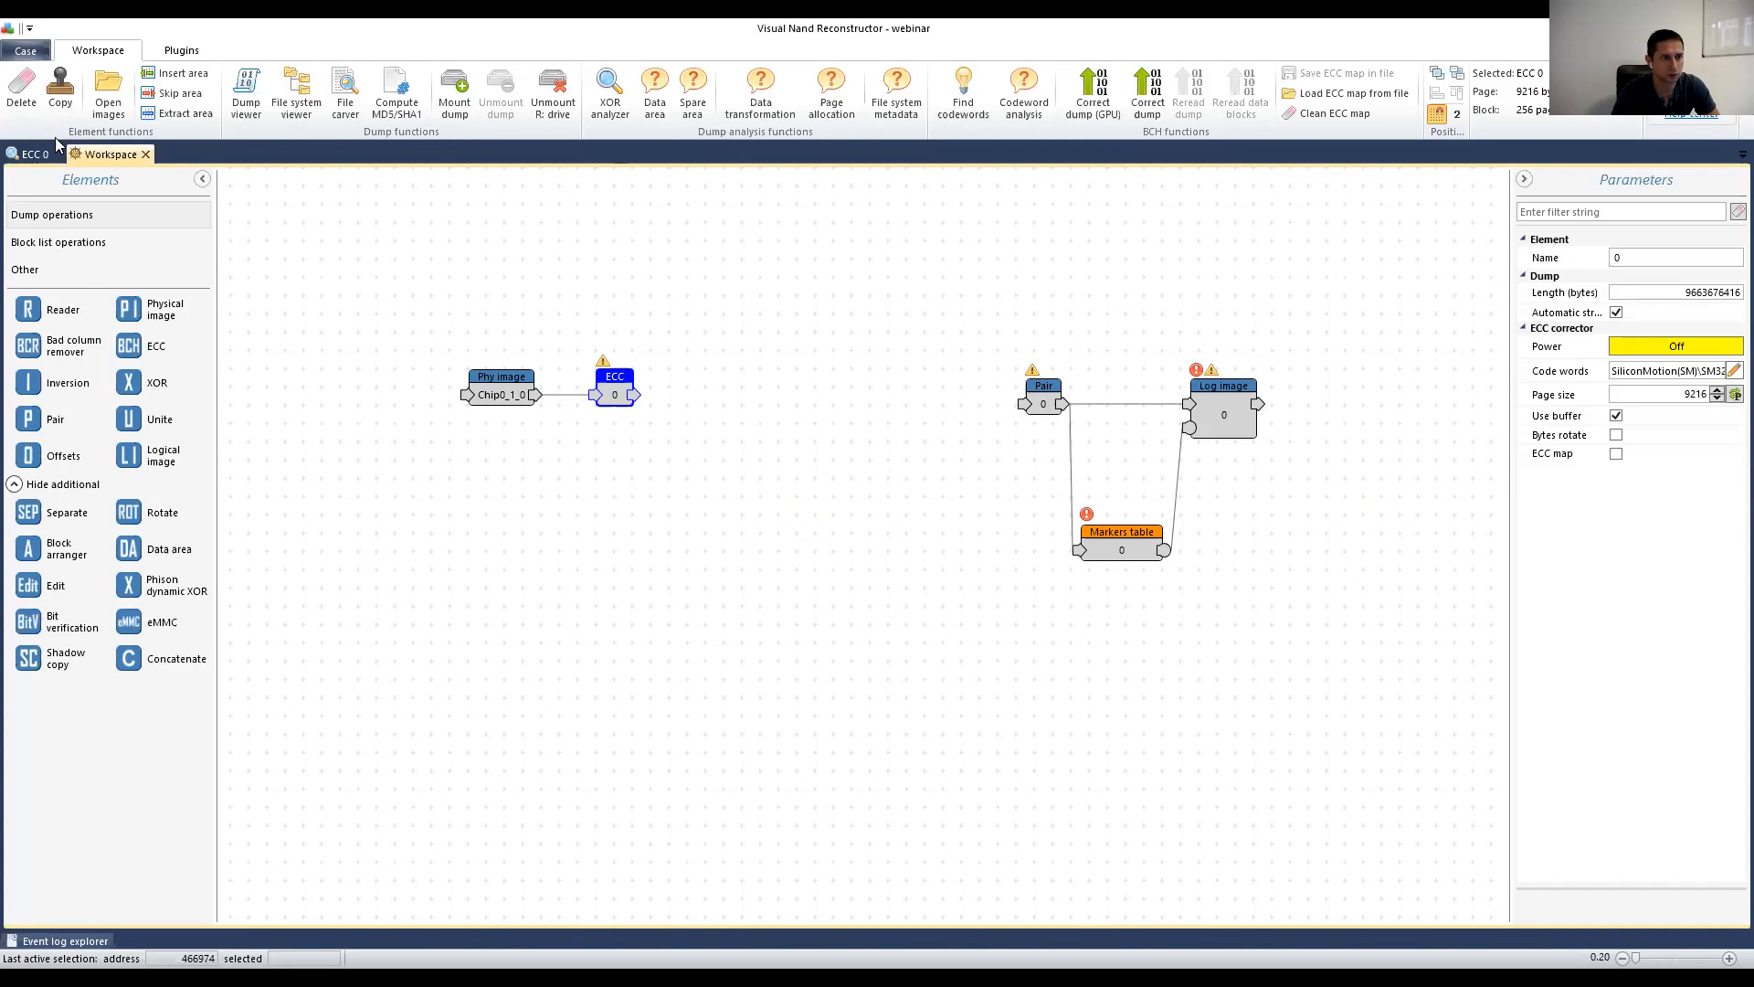
pyautogui.click(32, 155)
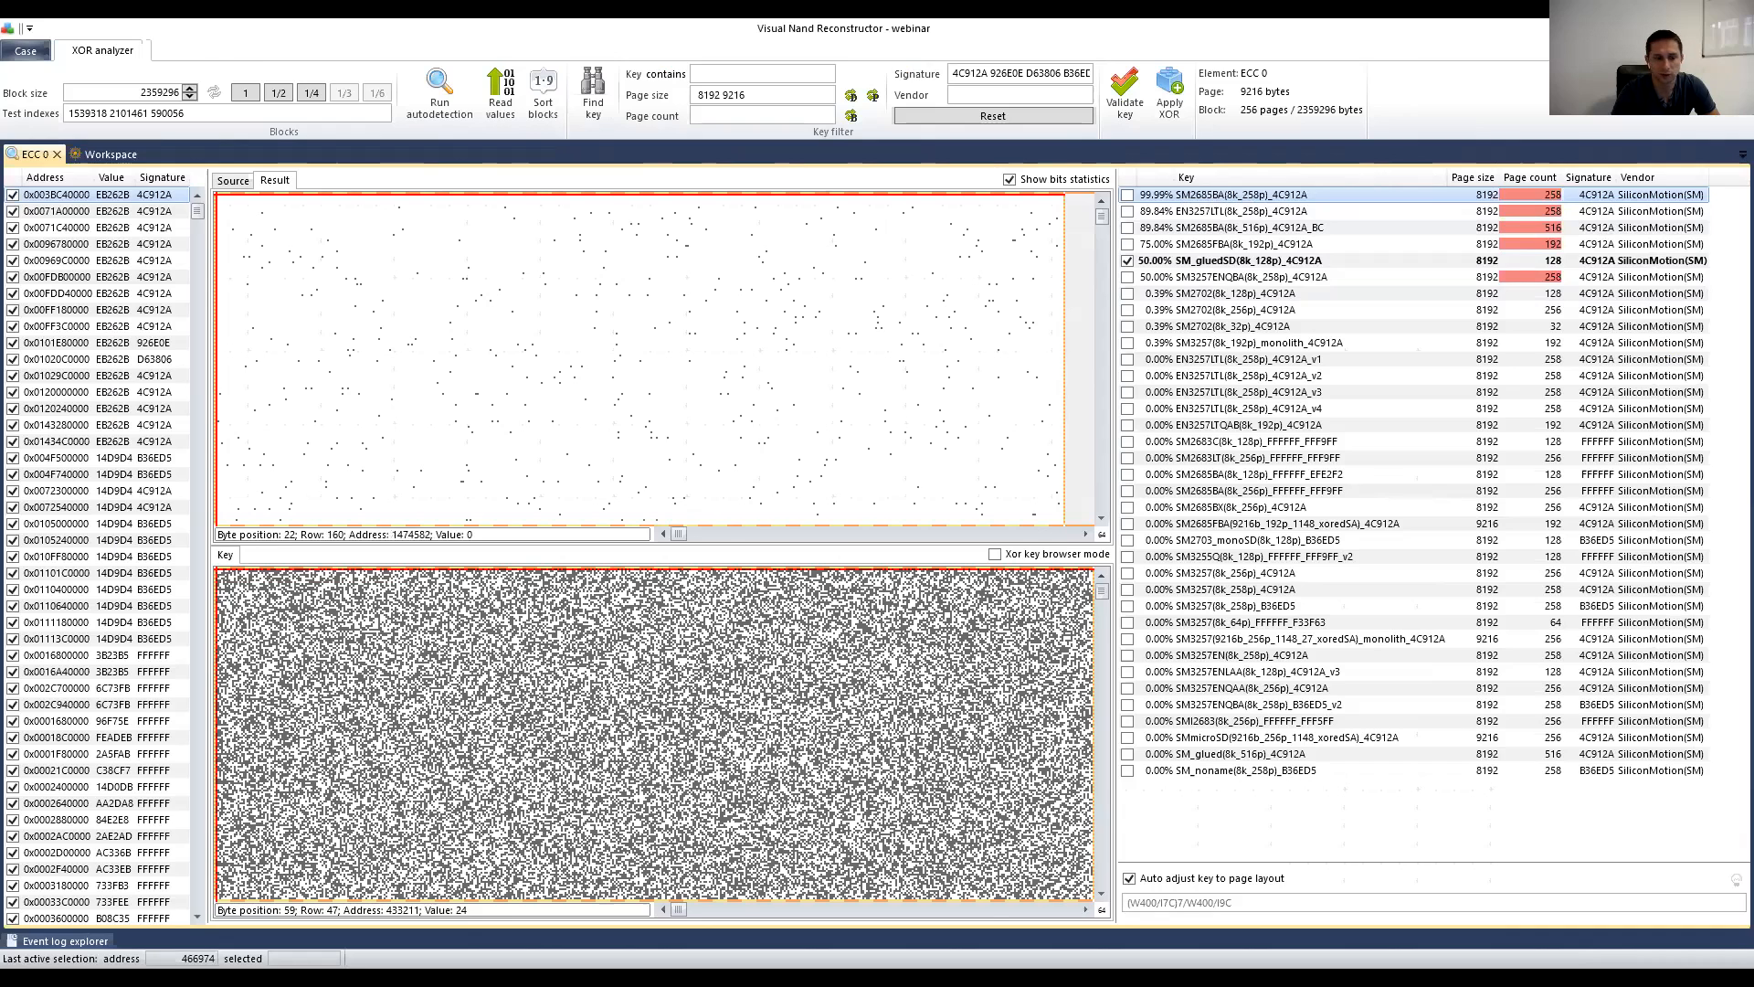
pyautogui.moveTo(64, 941)
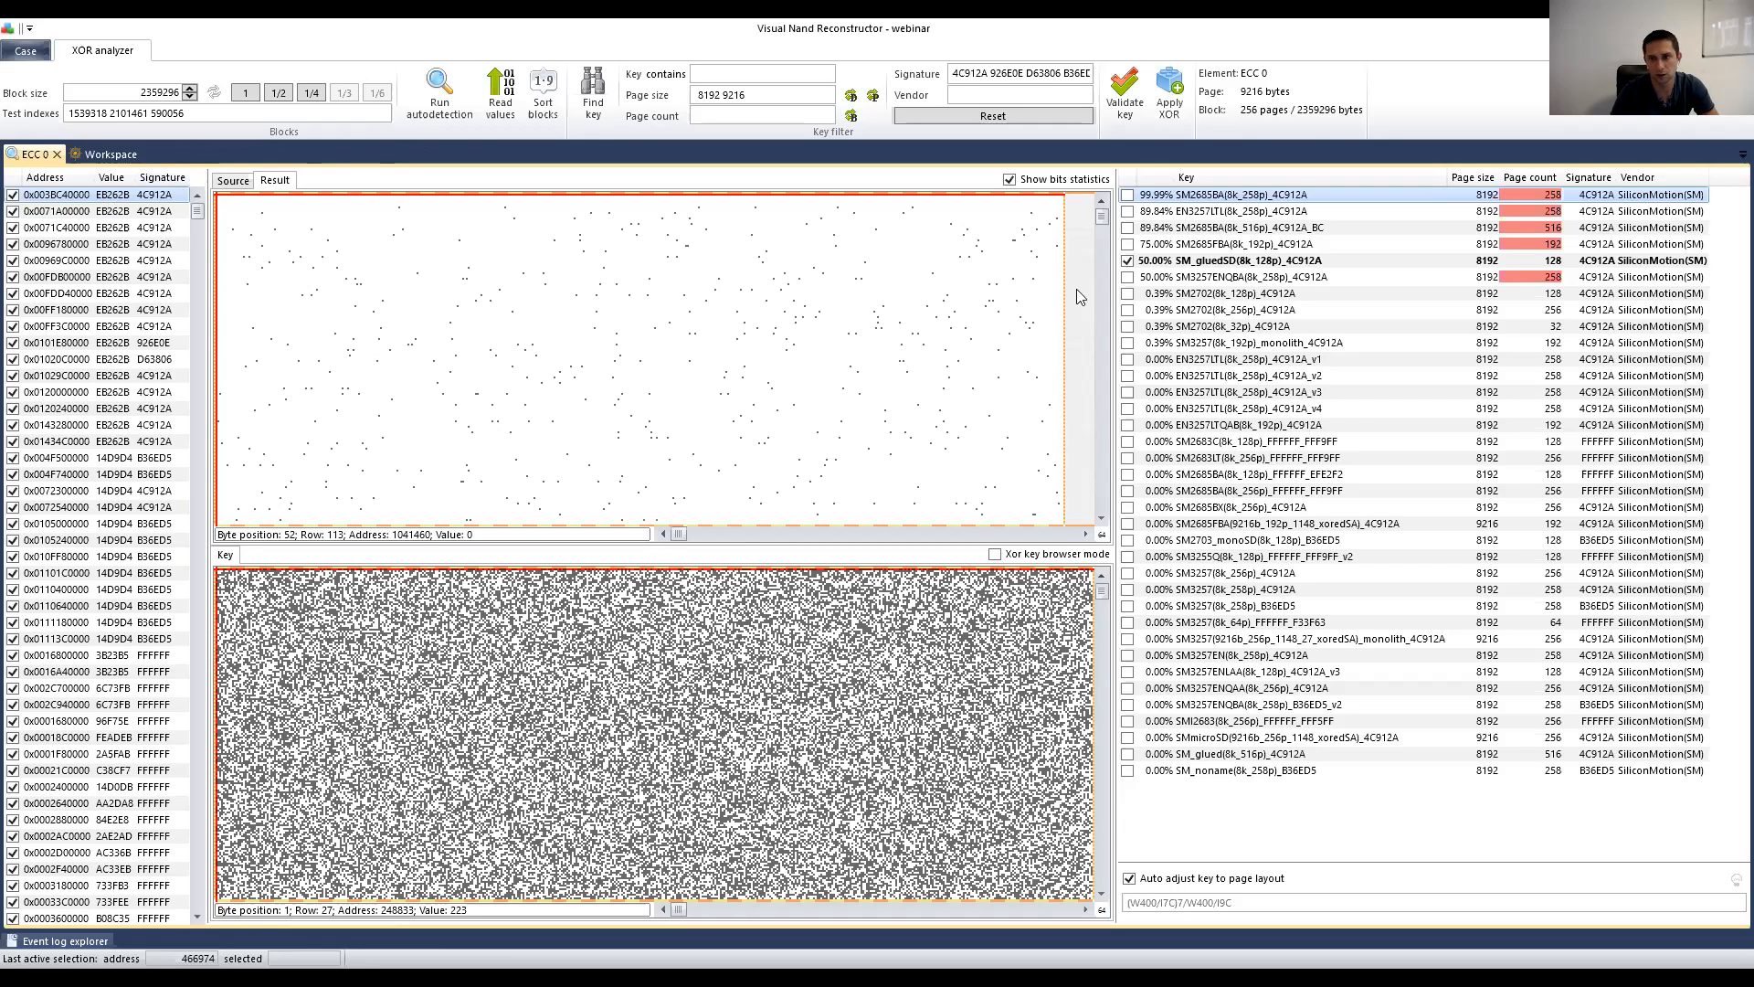
# Step: Apply XOR with only the SM2685BA key checked and place the XOR node above ECC
pyautogui.click(1127, 195)
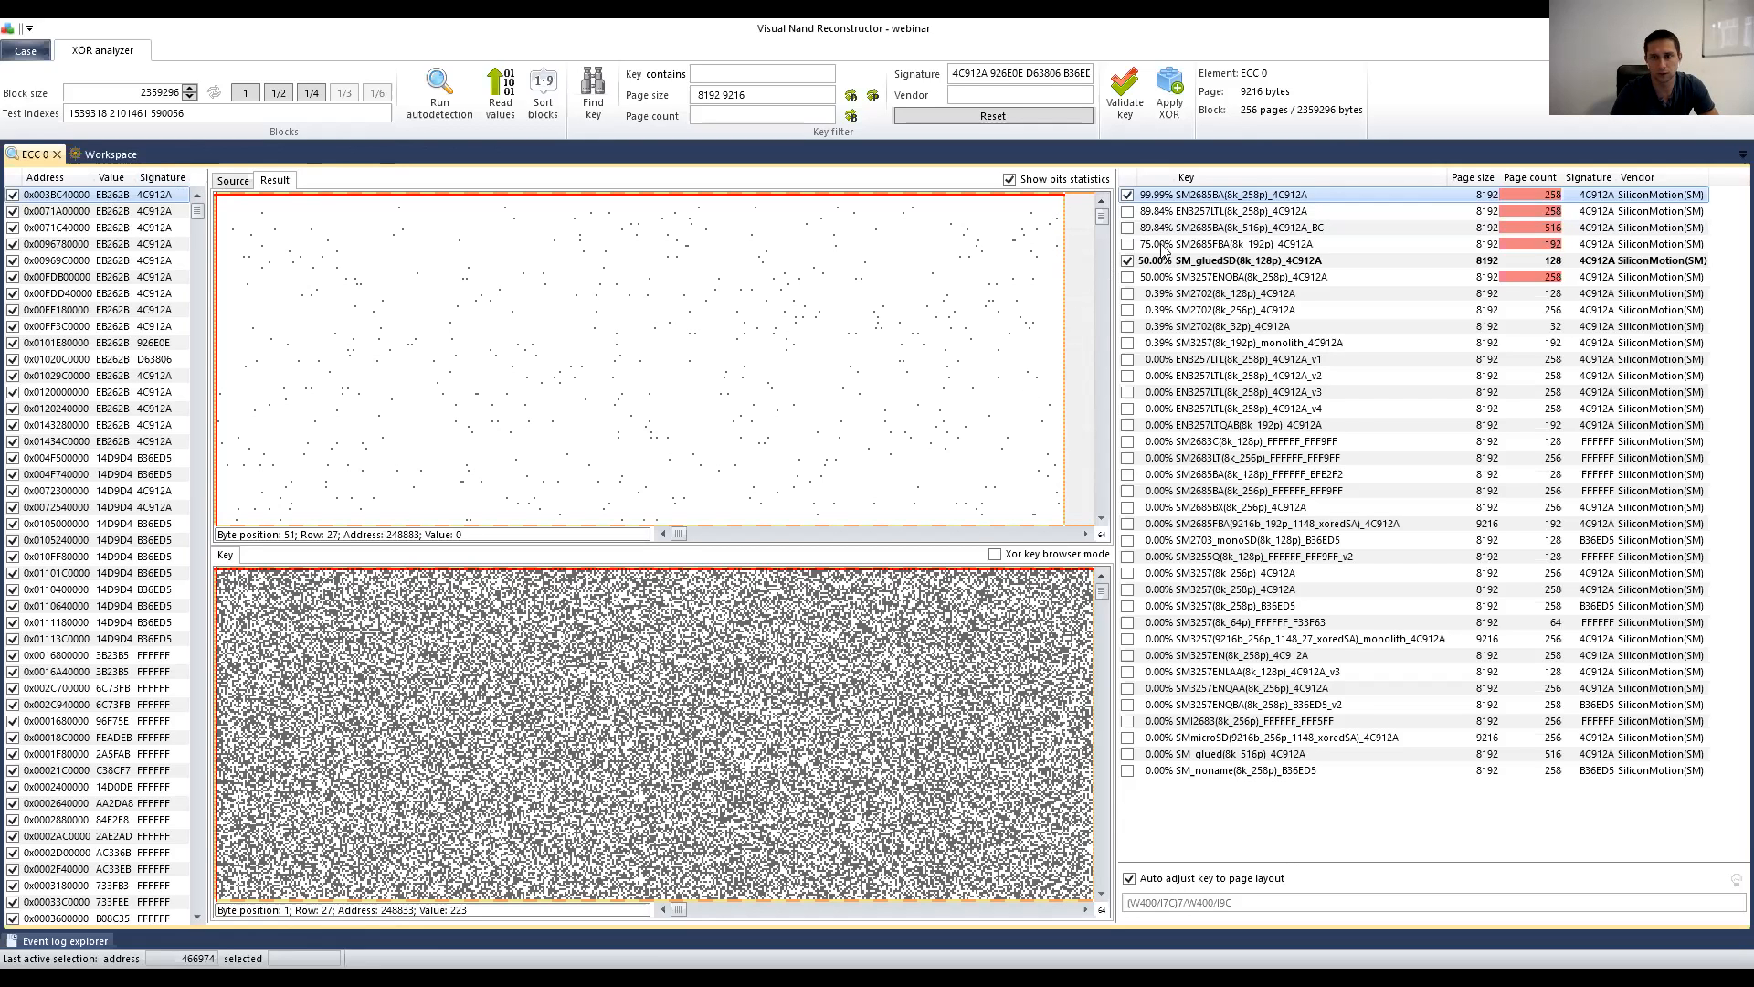
pyautogui.click(1128, 262)
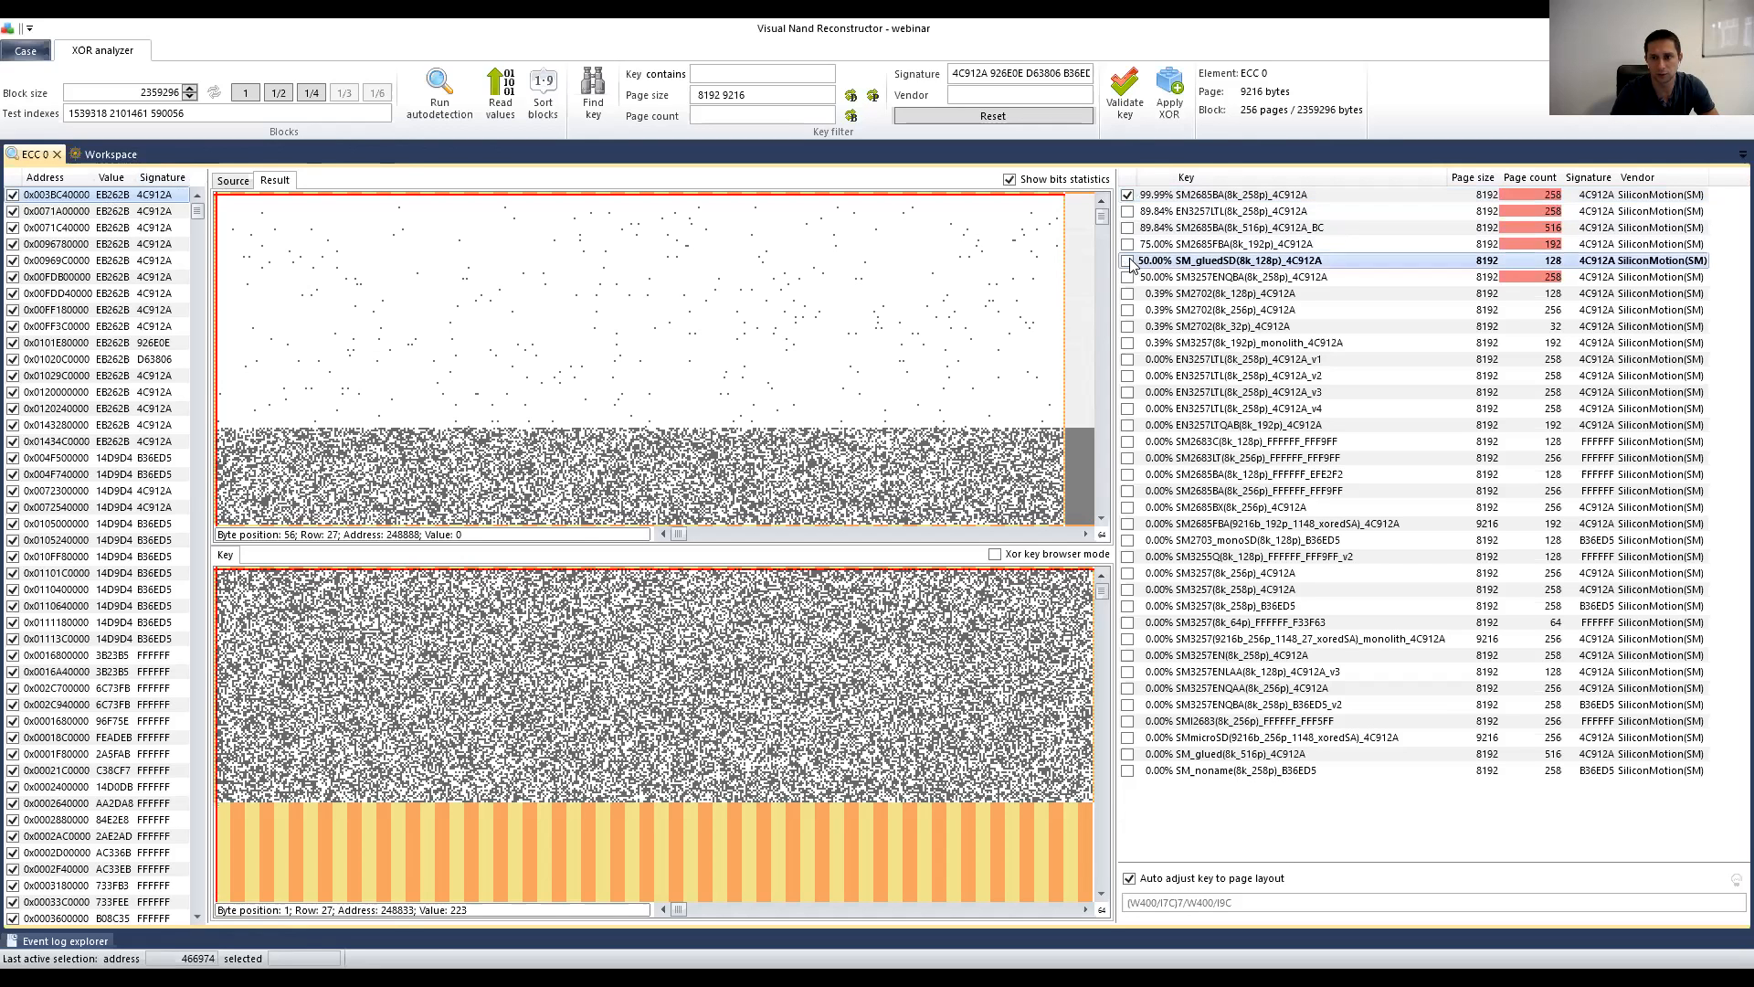
pyautogui.click(1170, 95)
pyautogui.moveTo(250, 209); pyautogui.dragTo(618, 241)
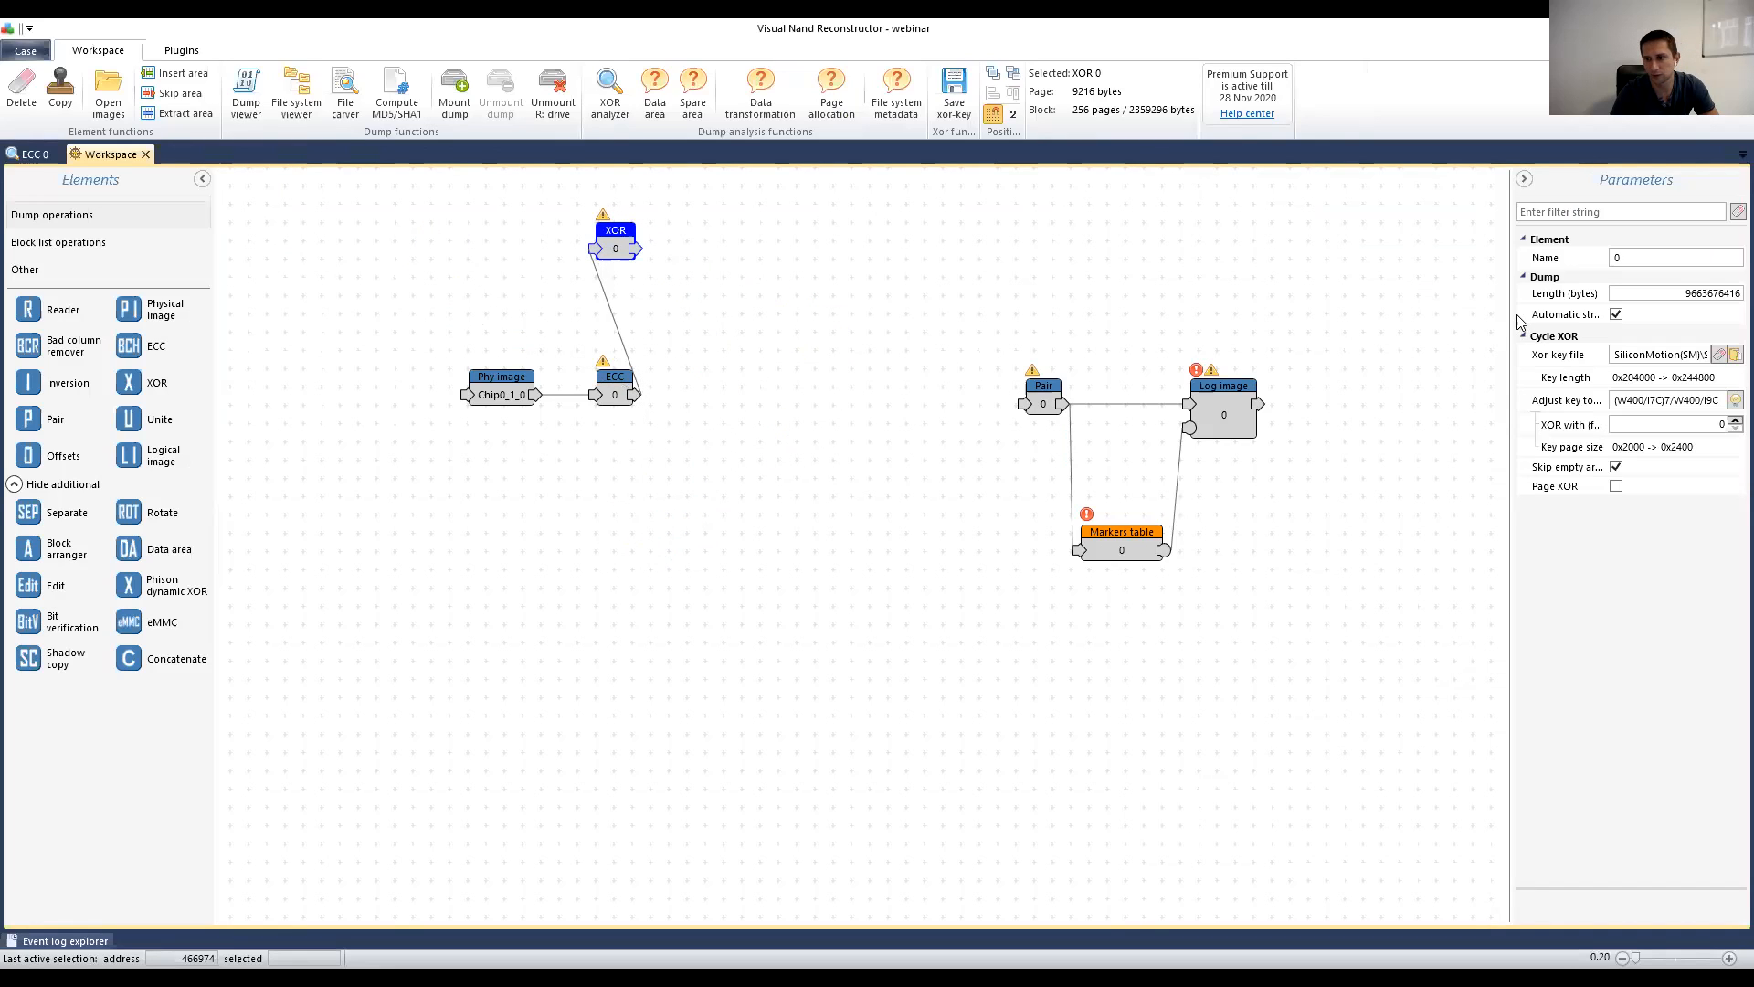
# Step: Copy the XOR element's key file name from the parameters panel
pyautogui.moveTo(1513, 322); pyautogui.dragTo(1197, 323)
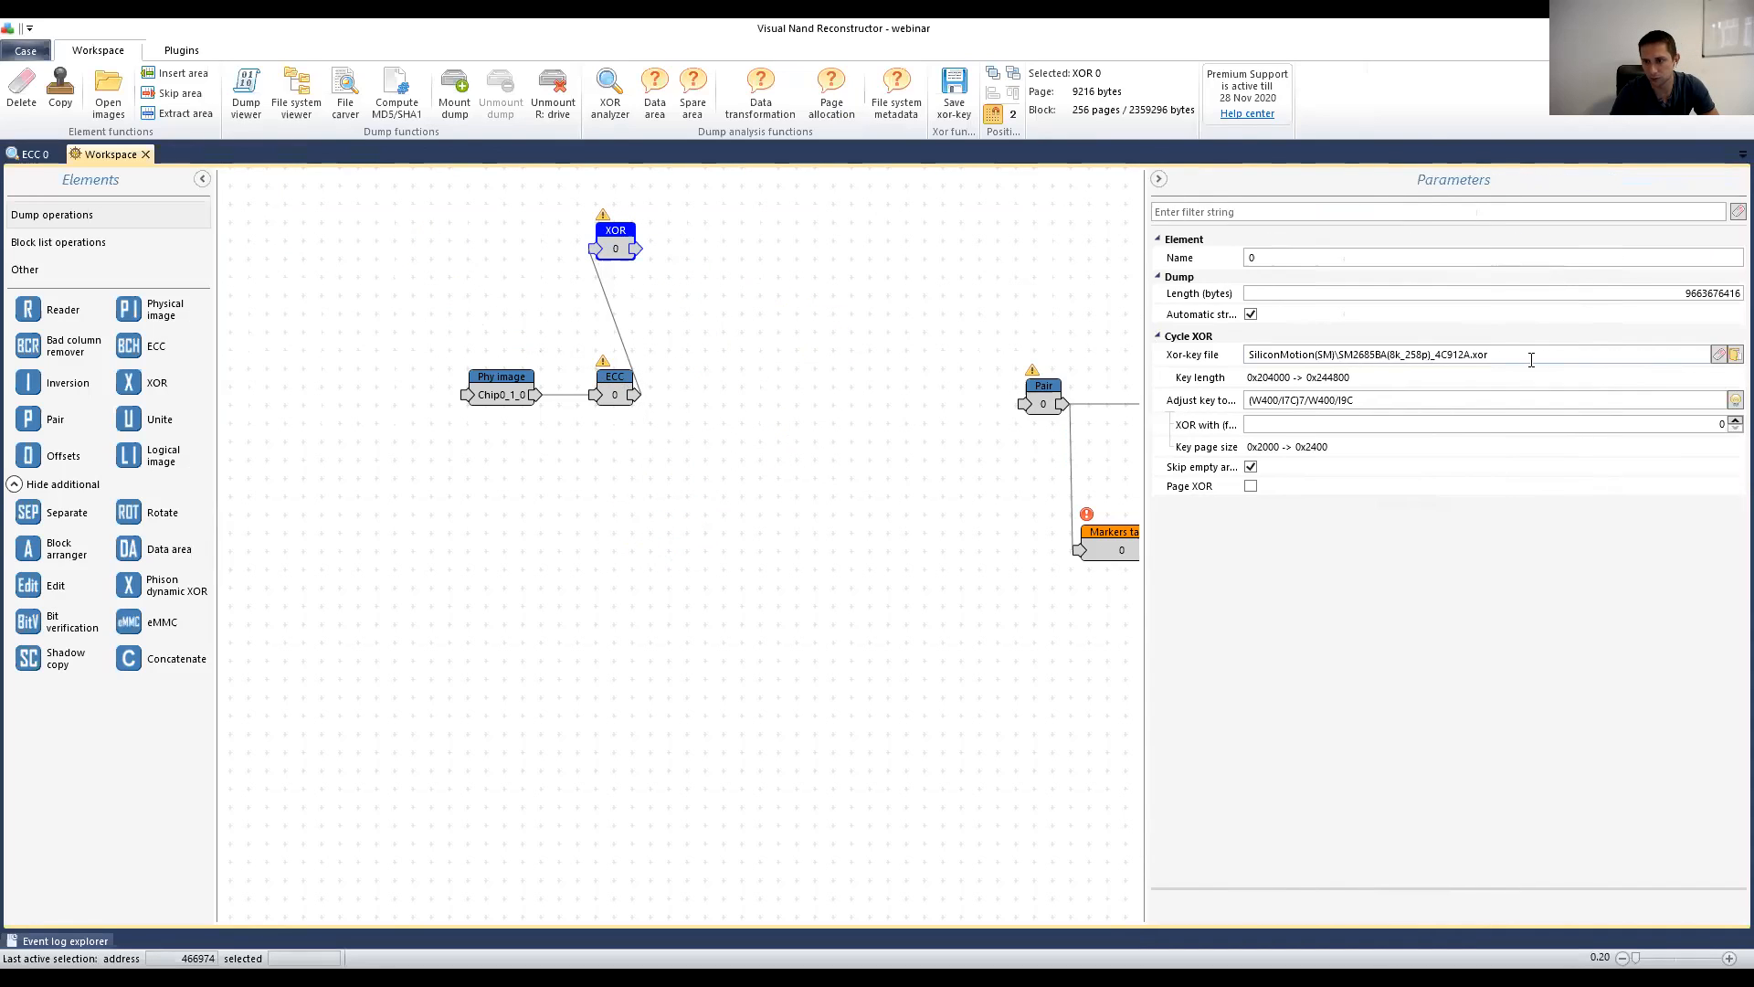
pyautogui.moveTo(1488, 355); pyautogui.dragTo(1337, 355)
pyautogui.rightClick(1351, 356)
pyautogui.click(1398, 388)
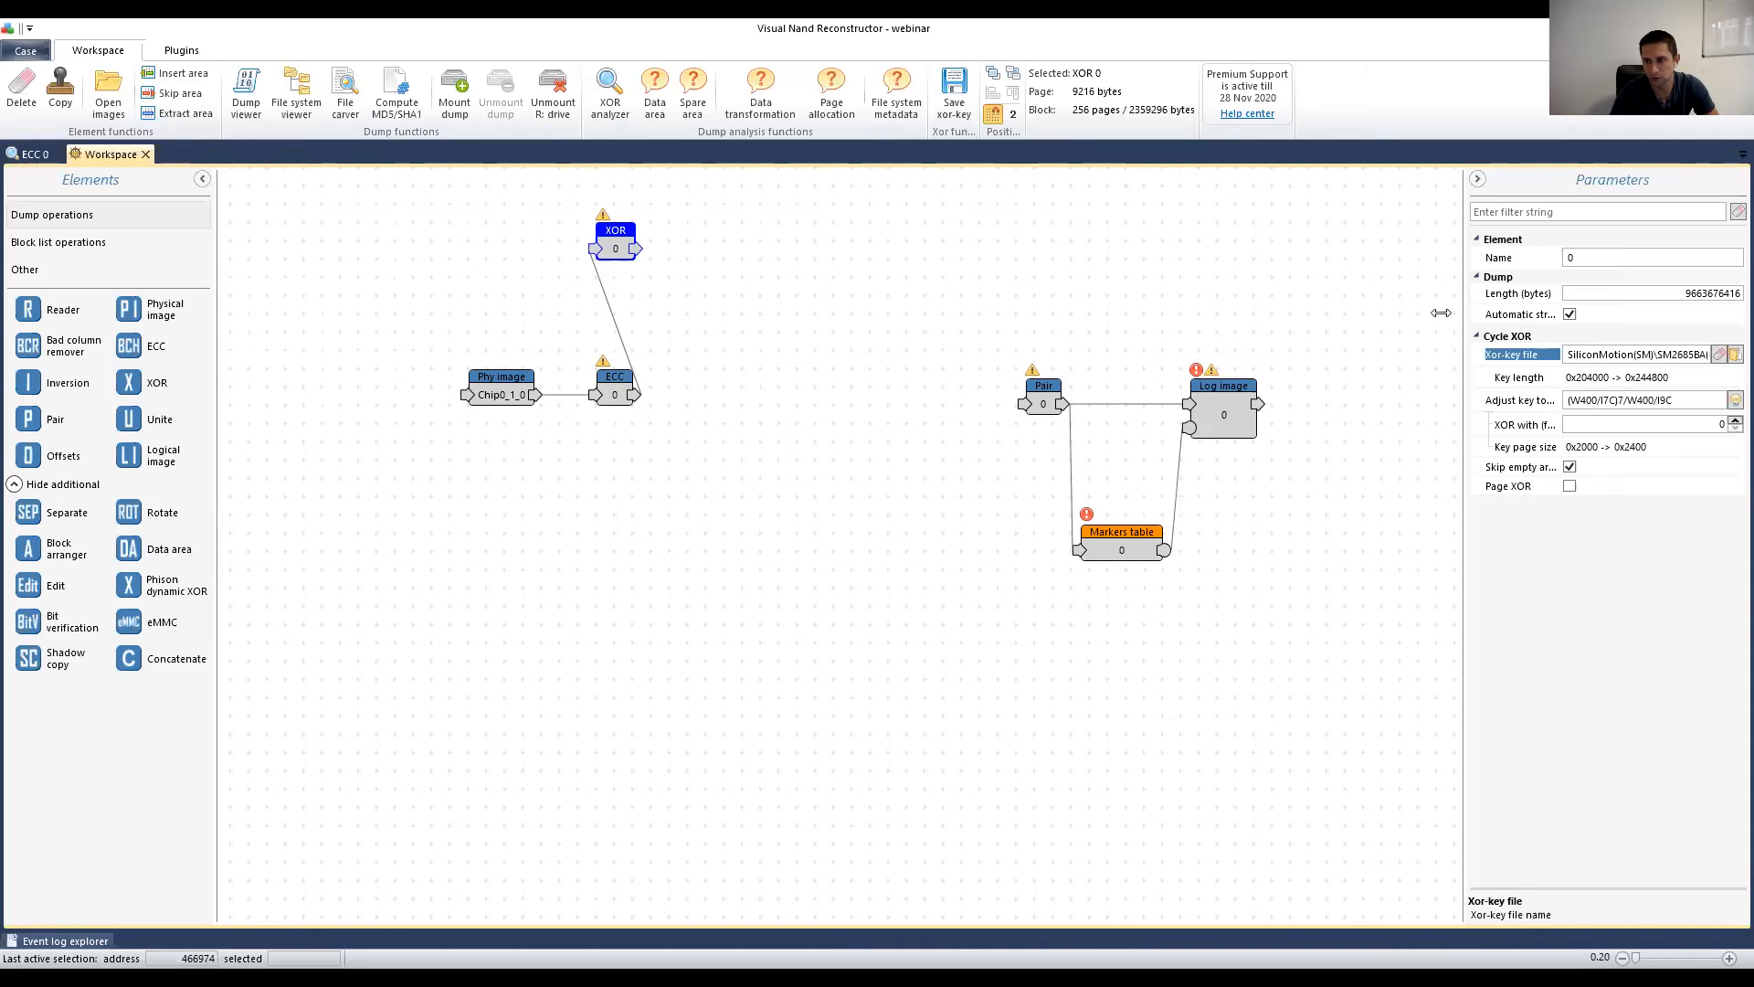
# Step: Browse to C:\Program Files\VNR\DataBase\XorKeys\SiliconMotion(SM) to add a Phy image
pyautogui.click(108, 93)
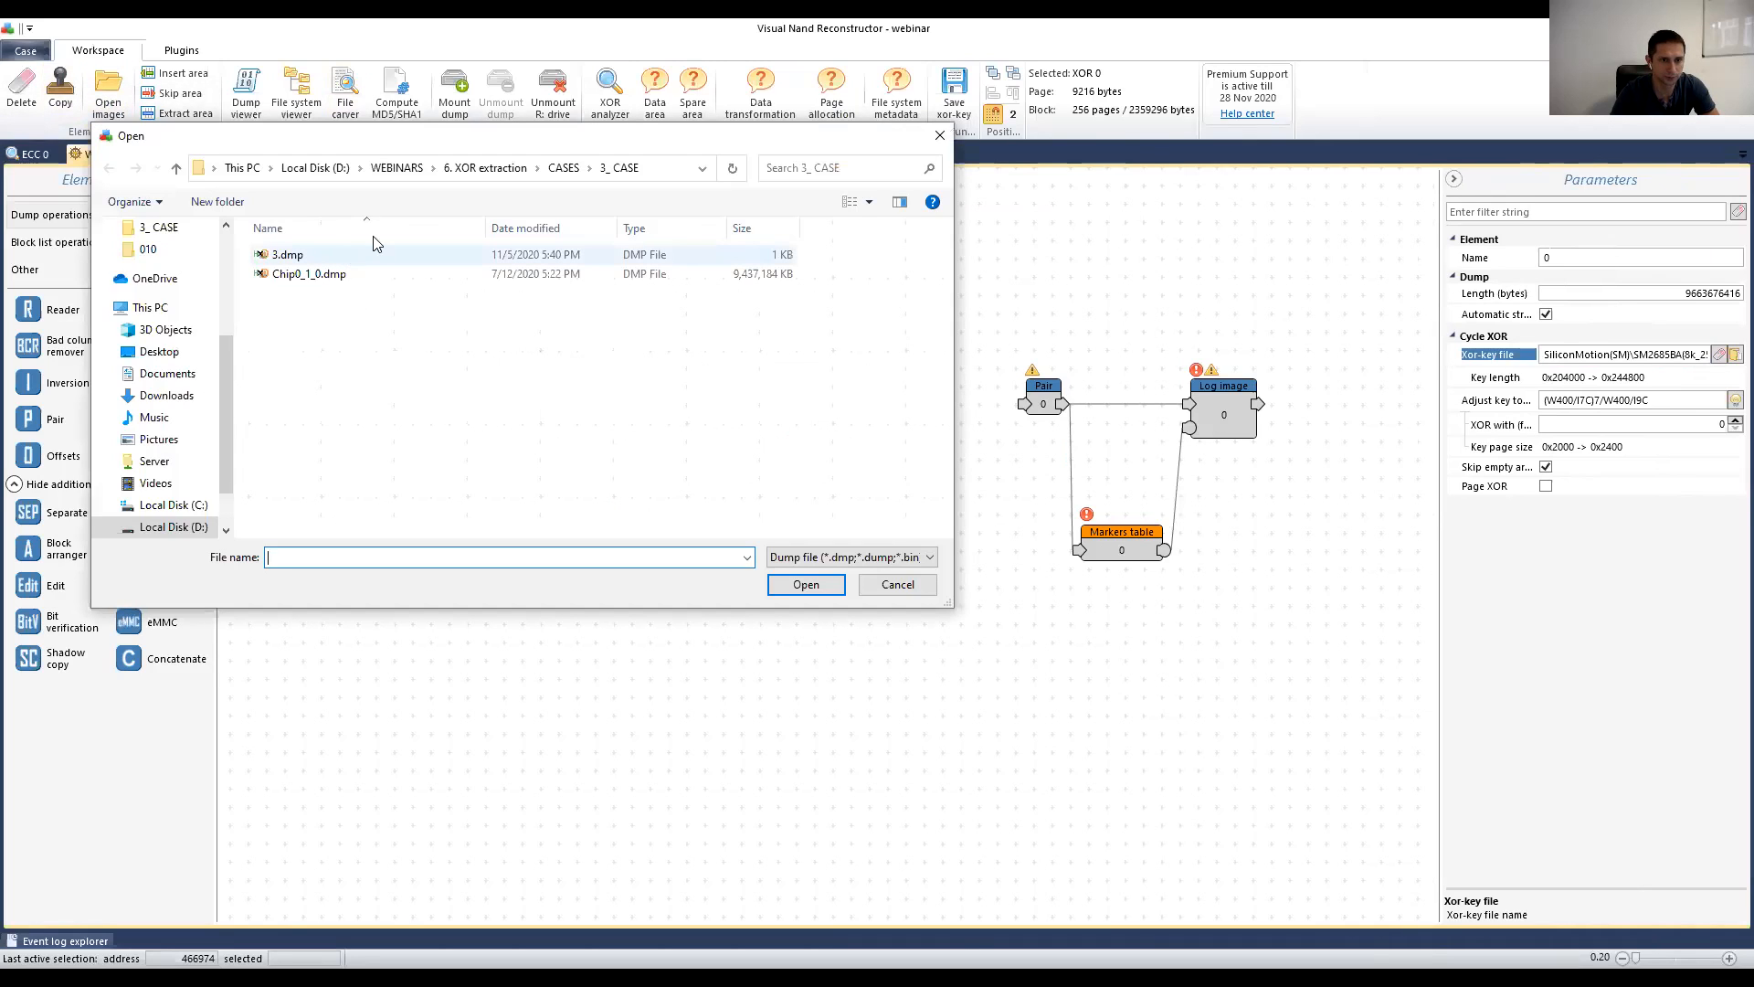
pyautogui.click(190, 507)
pyautogui.doubleClick(324, 313)
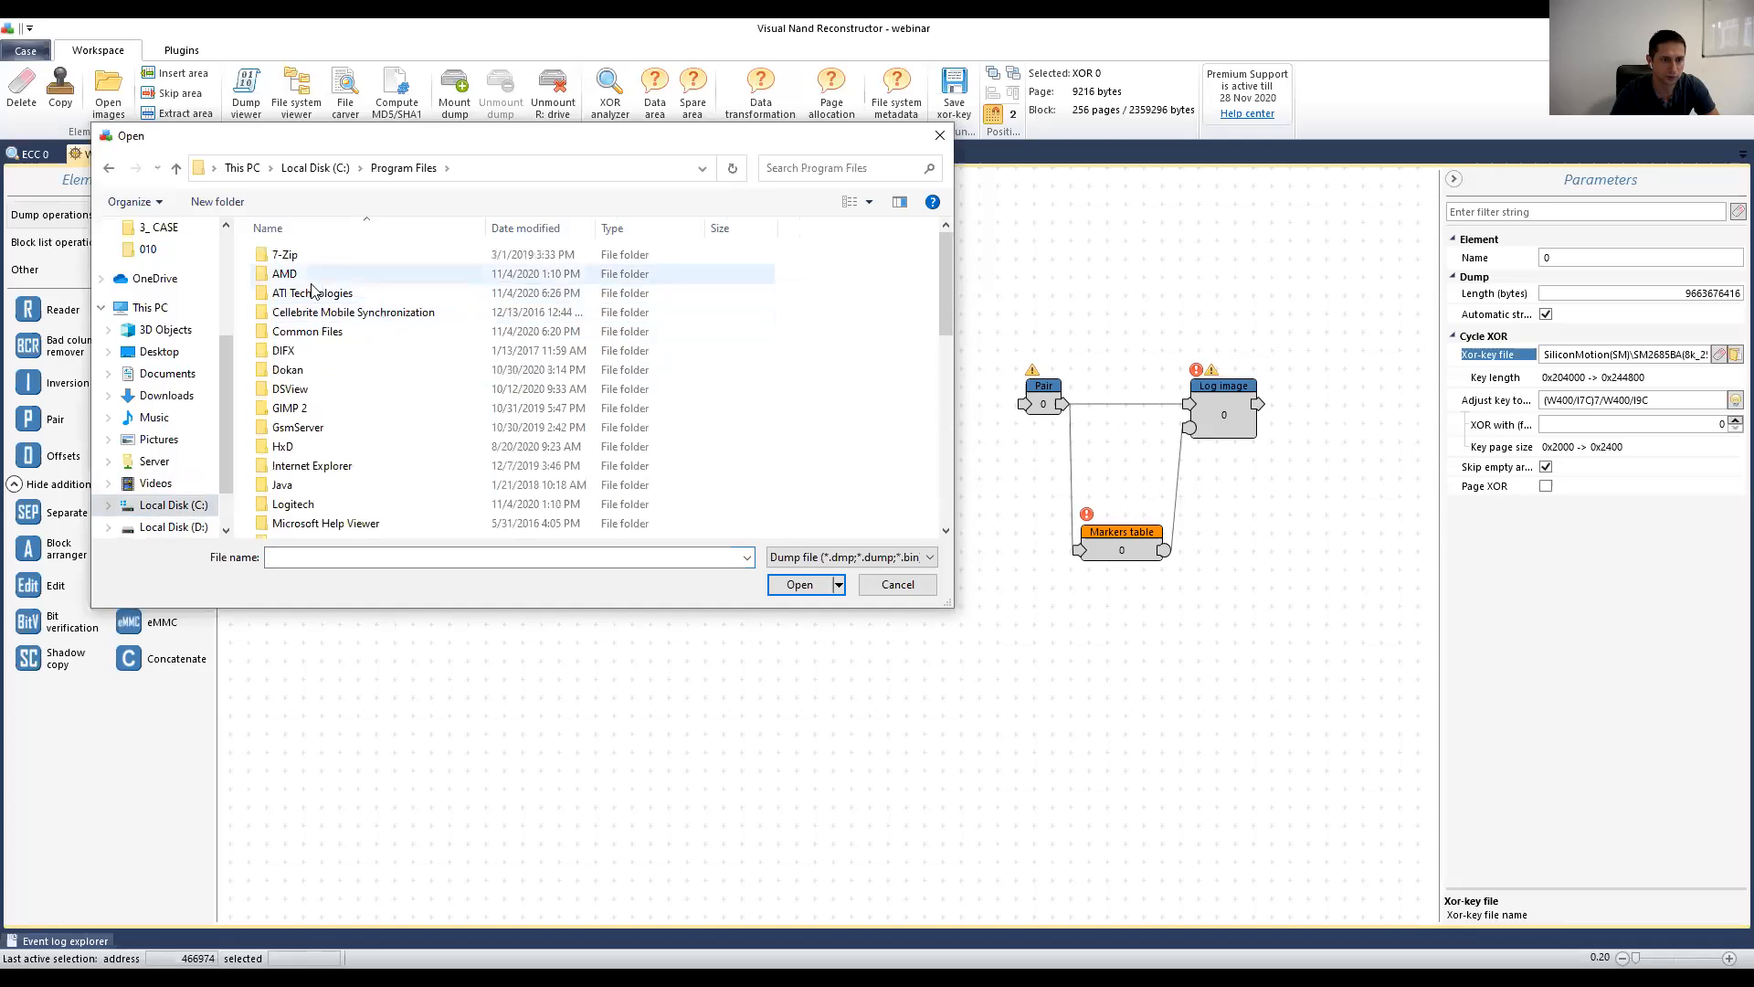
pyautogui.scroll(-7, 354, 411)
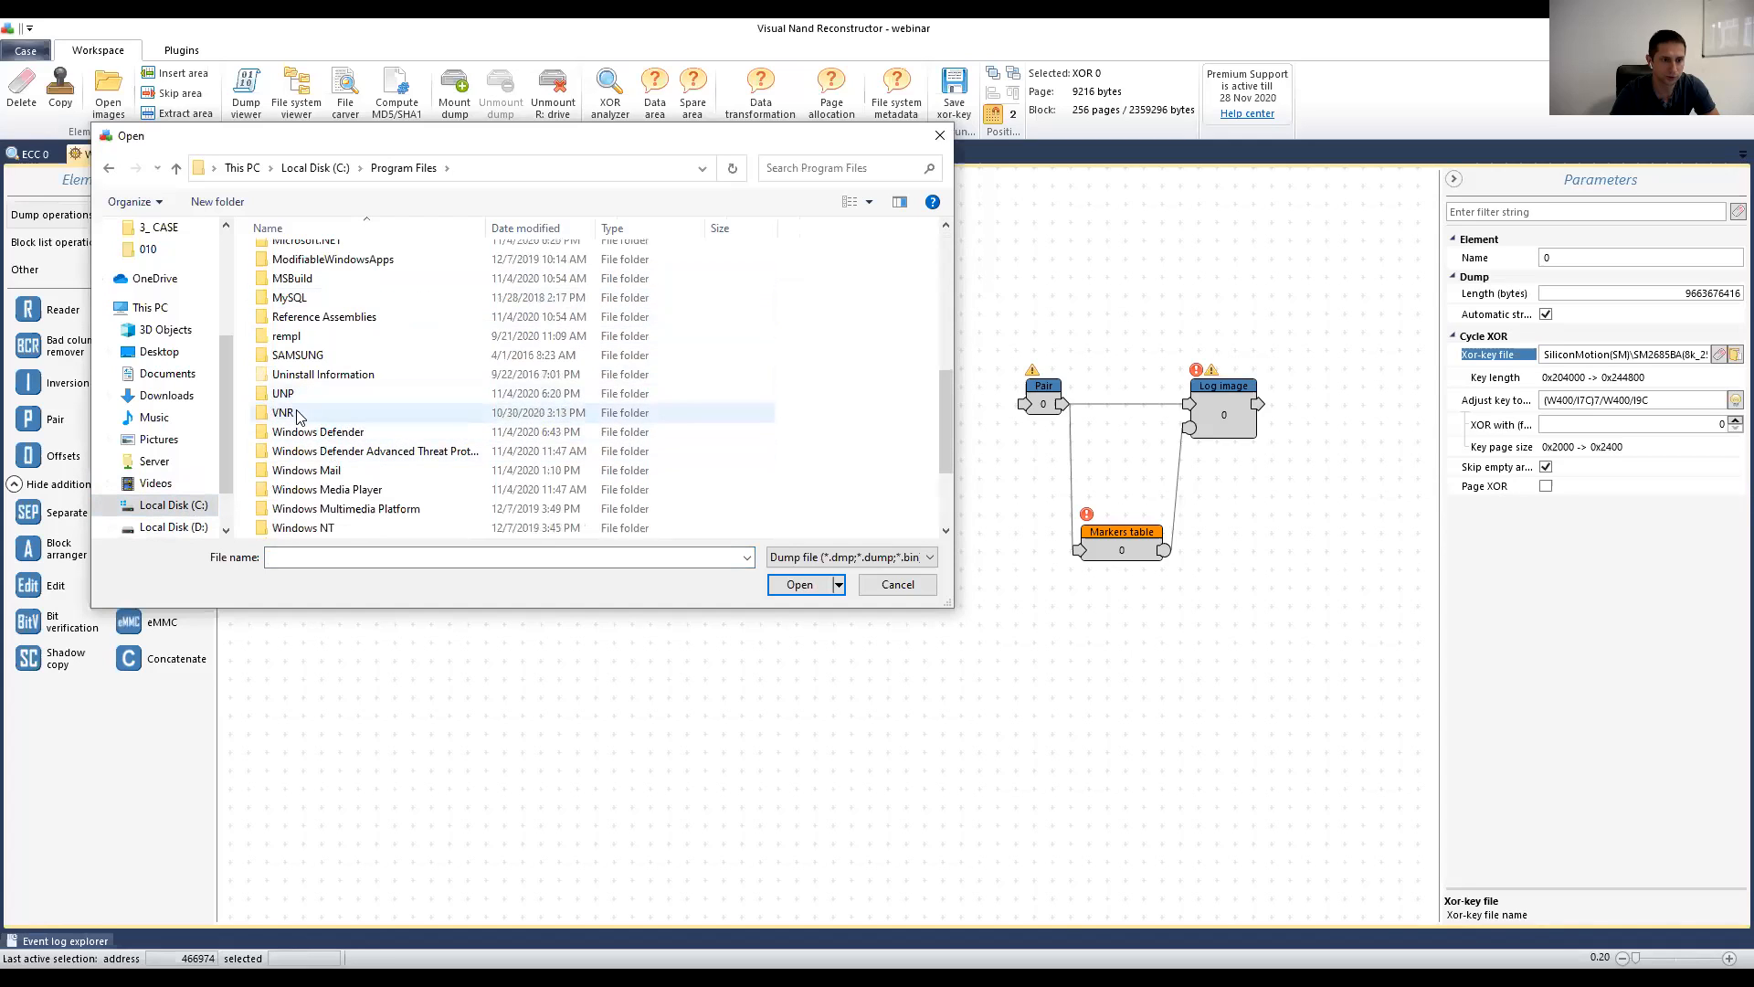
pyautogui.doubleClick(297, 413)
pyautogui.doubleClick(307, 294)
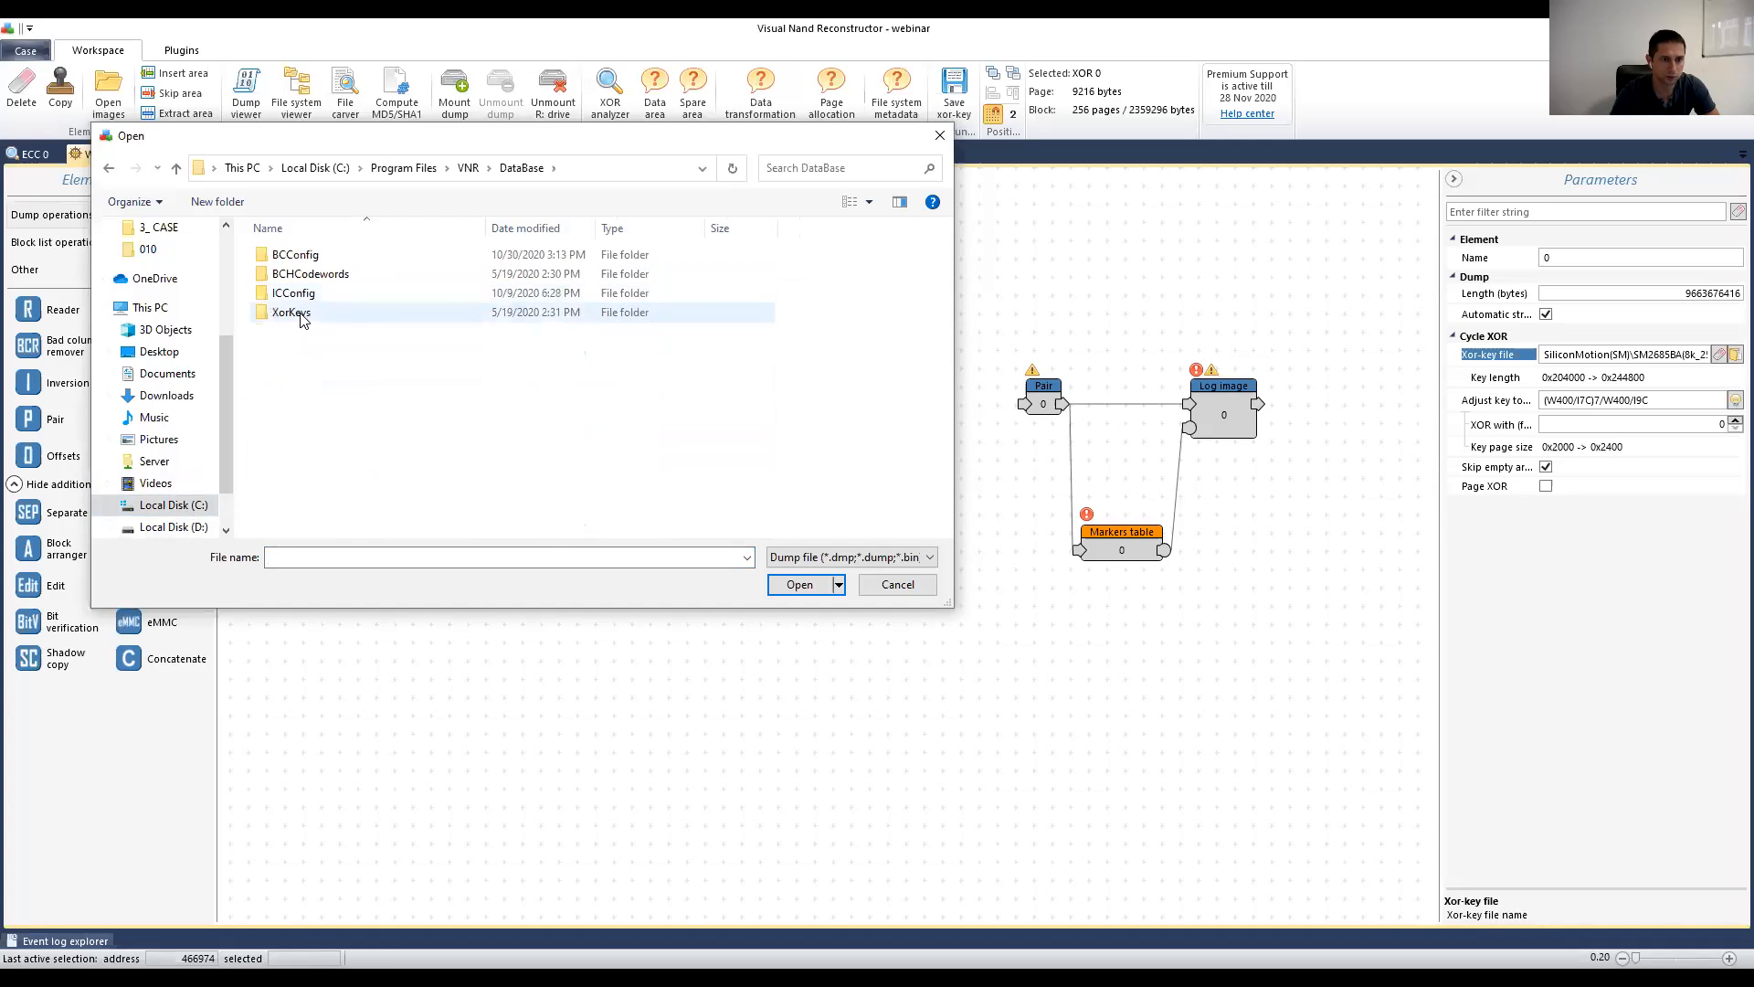
pyautogui.doubleClick(298, 312)
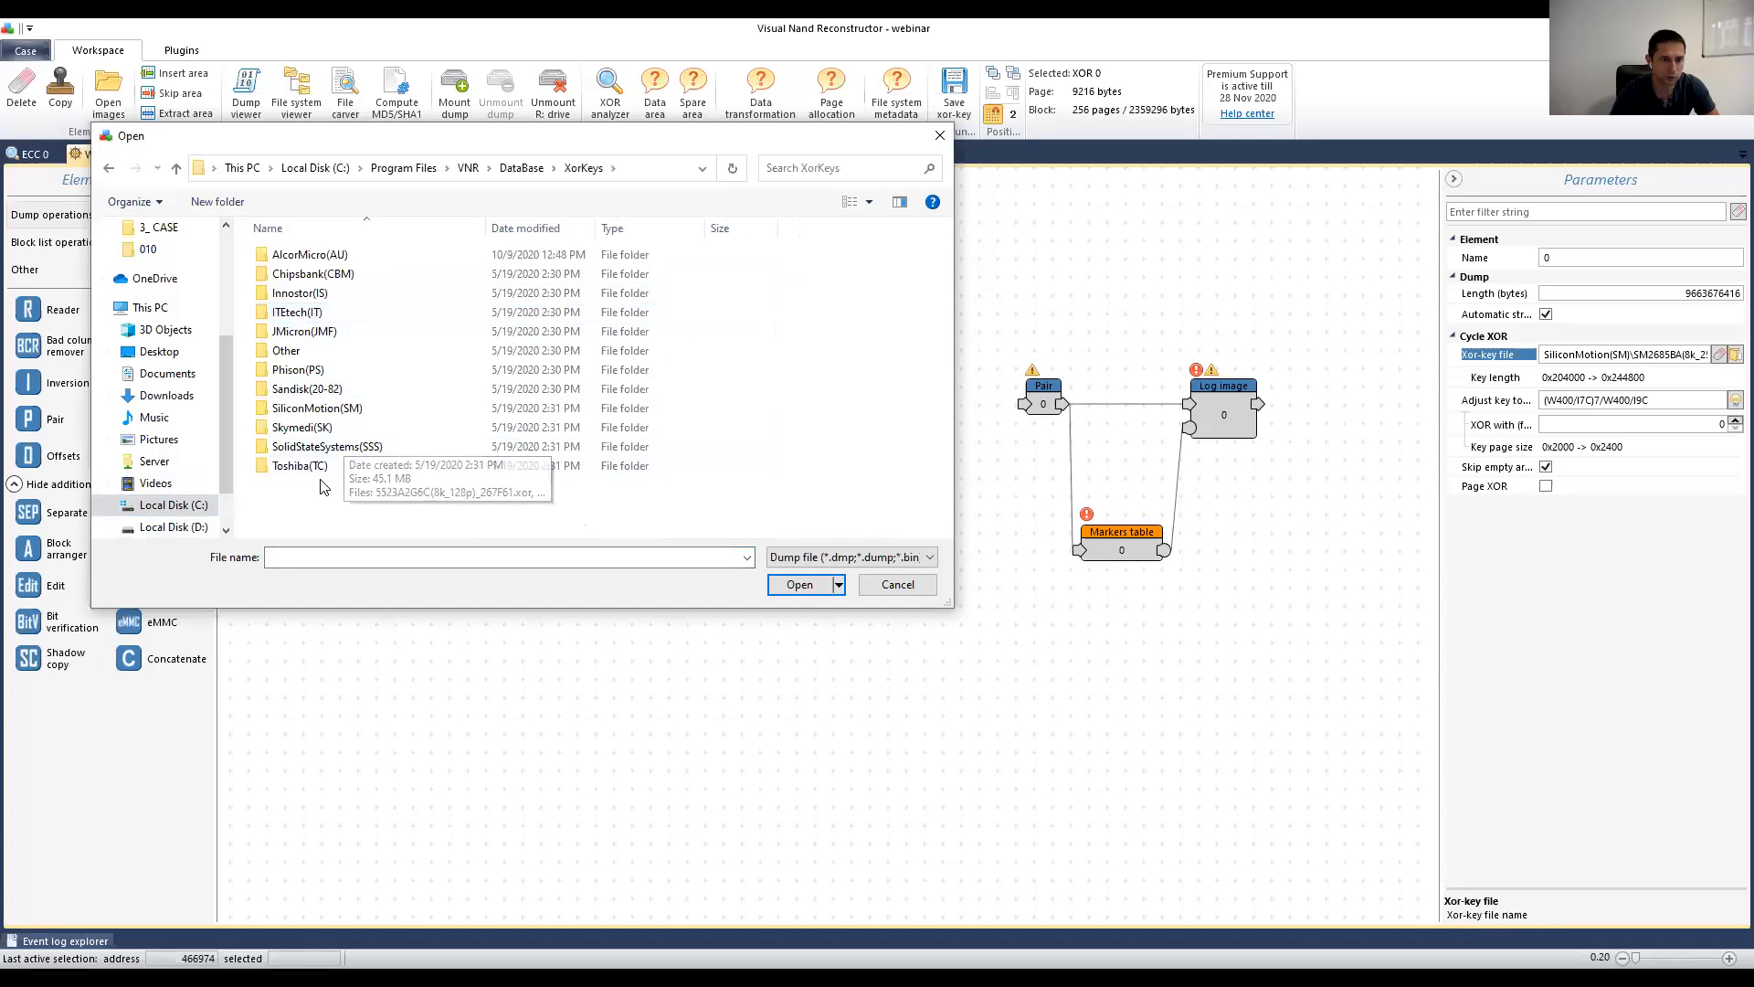
pyautogui.doubleClick(339, 417)
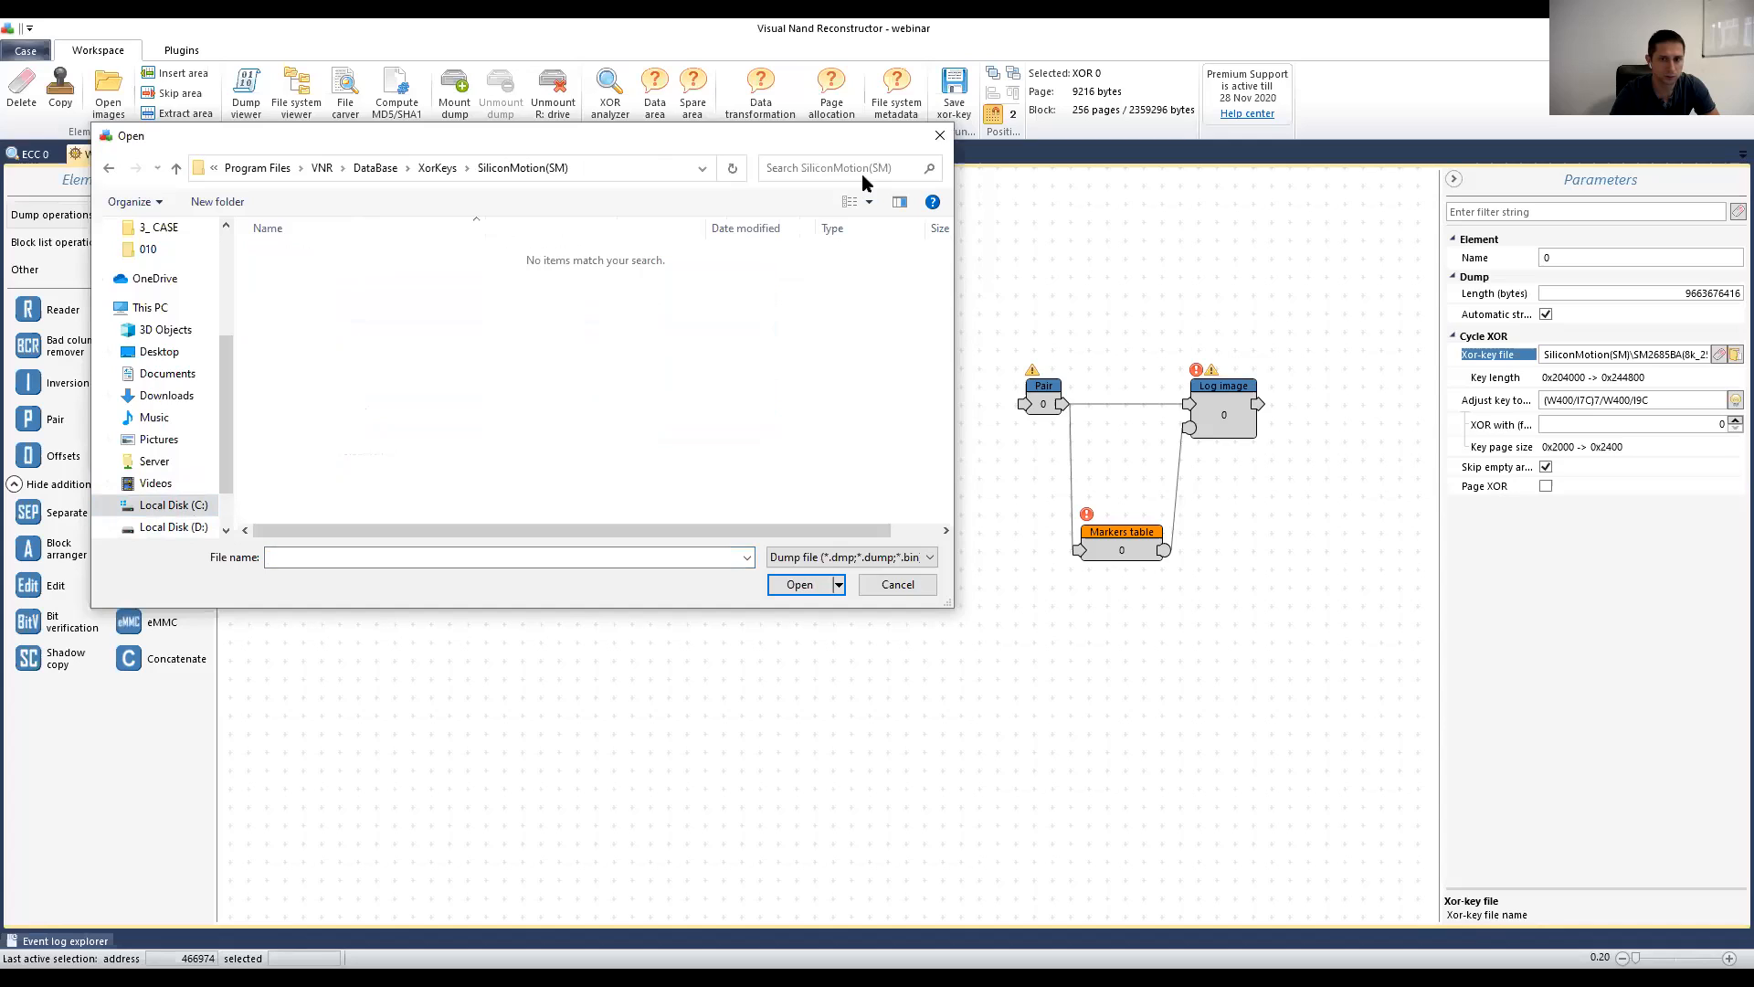
# Step: Find SM2685BA(8k_258p)_4C912A.xor among all file types, open it, and place it below the chip image
pyautogui.click(850, 556)
pyautogui.click(822, 590)
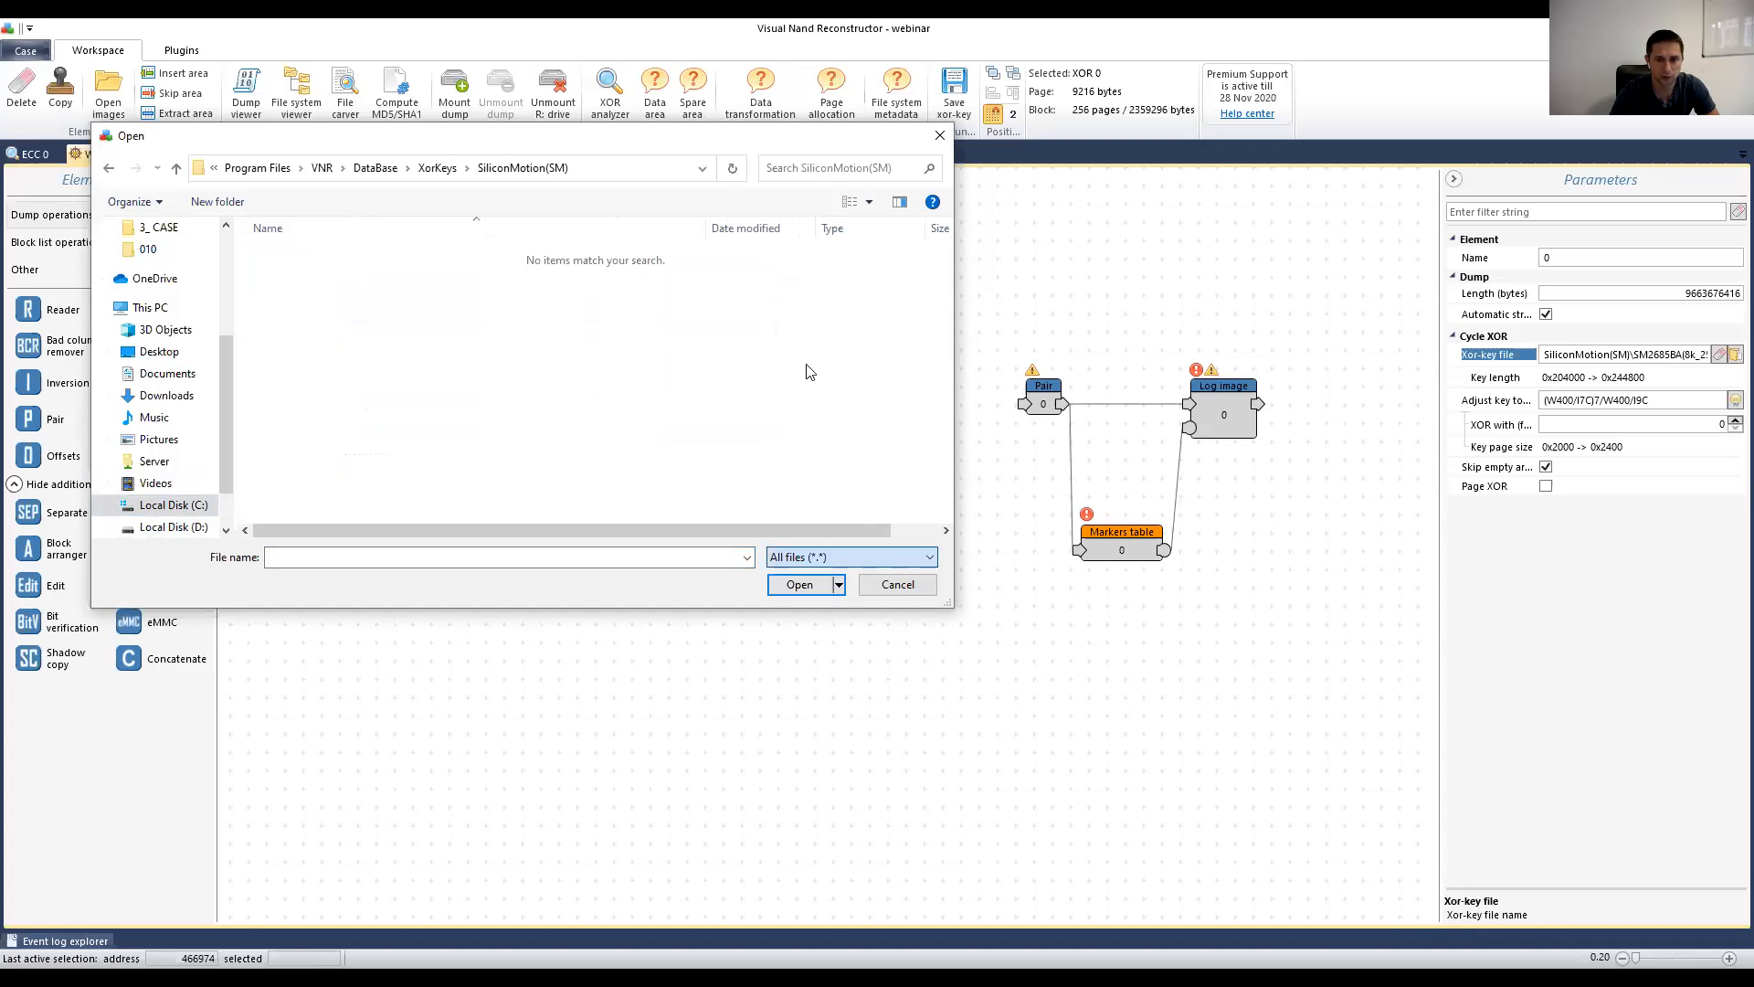
pyautogui.click(804, 169)
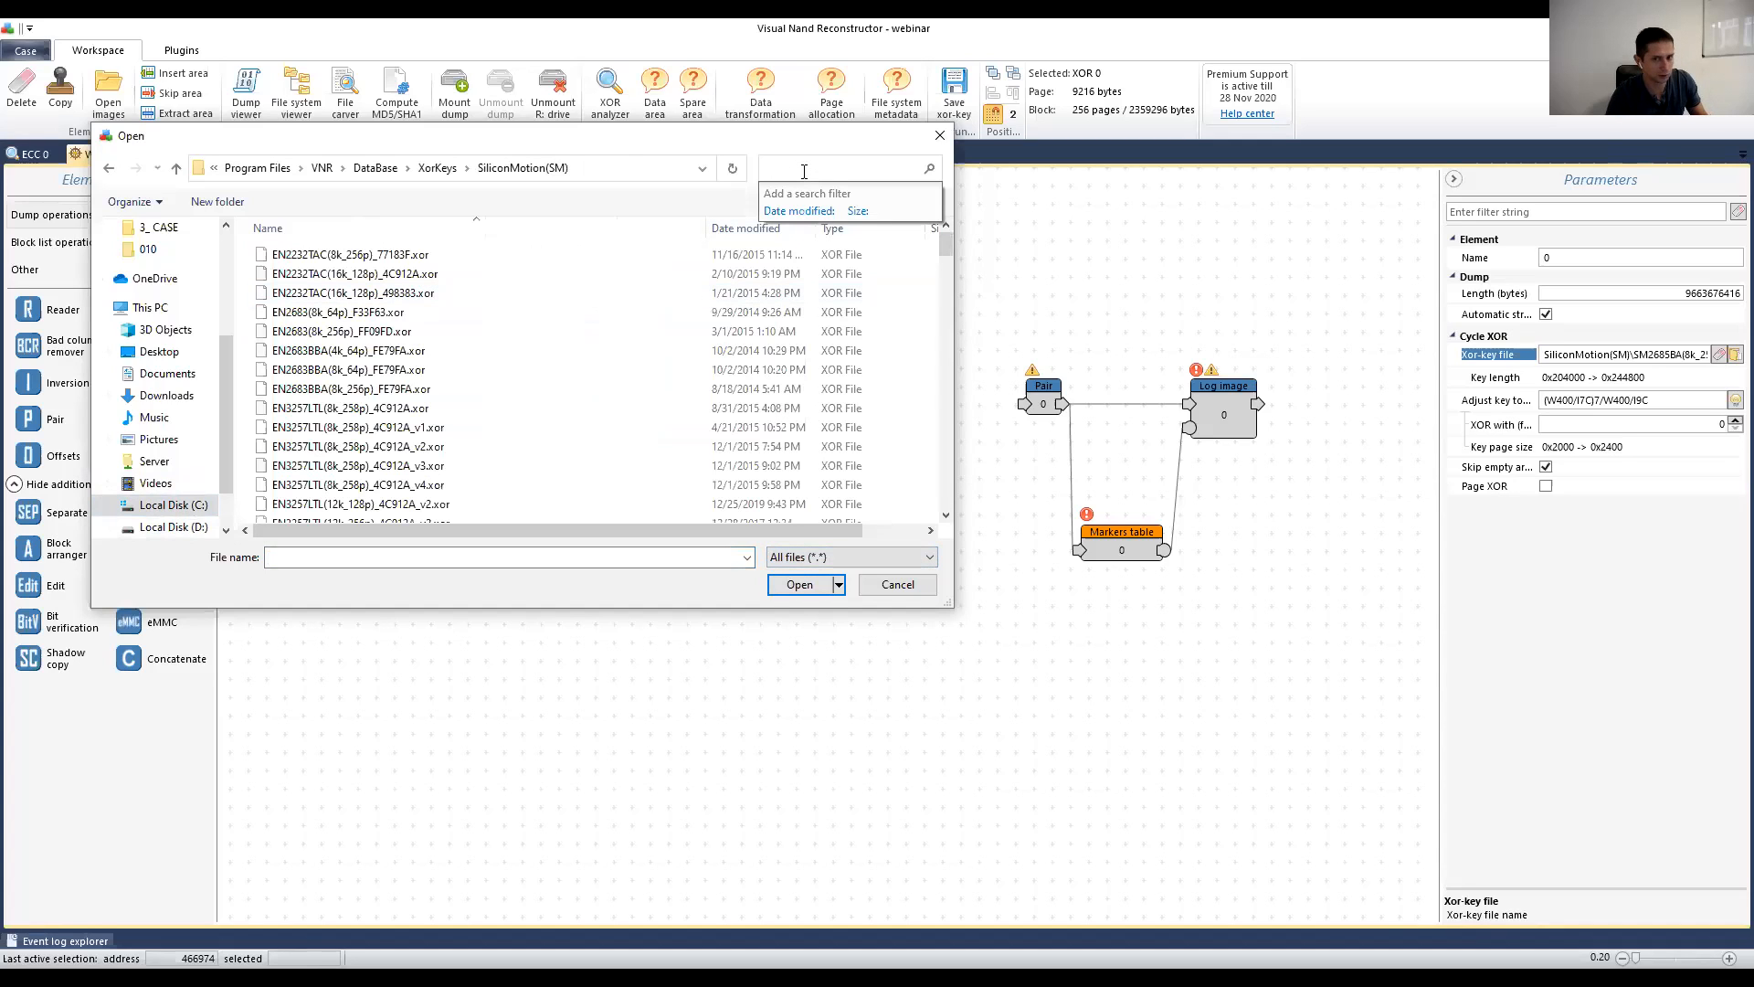
pyautogui.hotkey('ctrl', 'v')
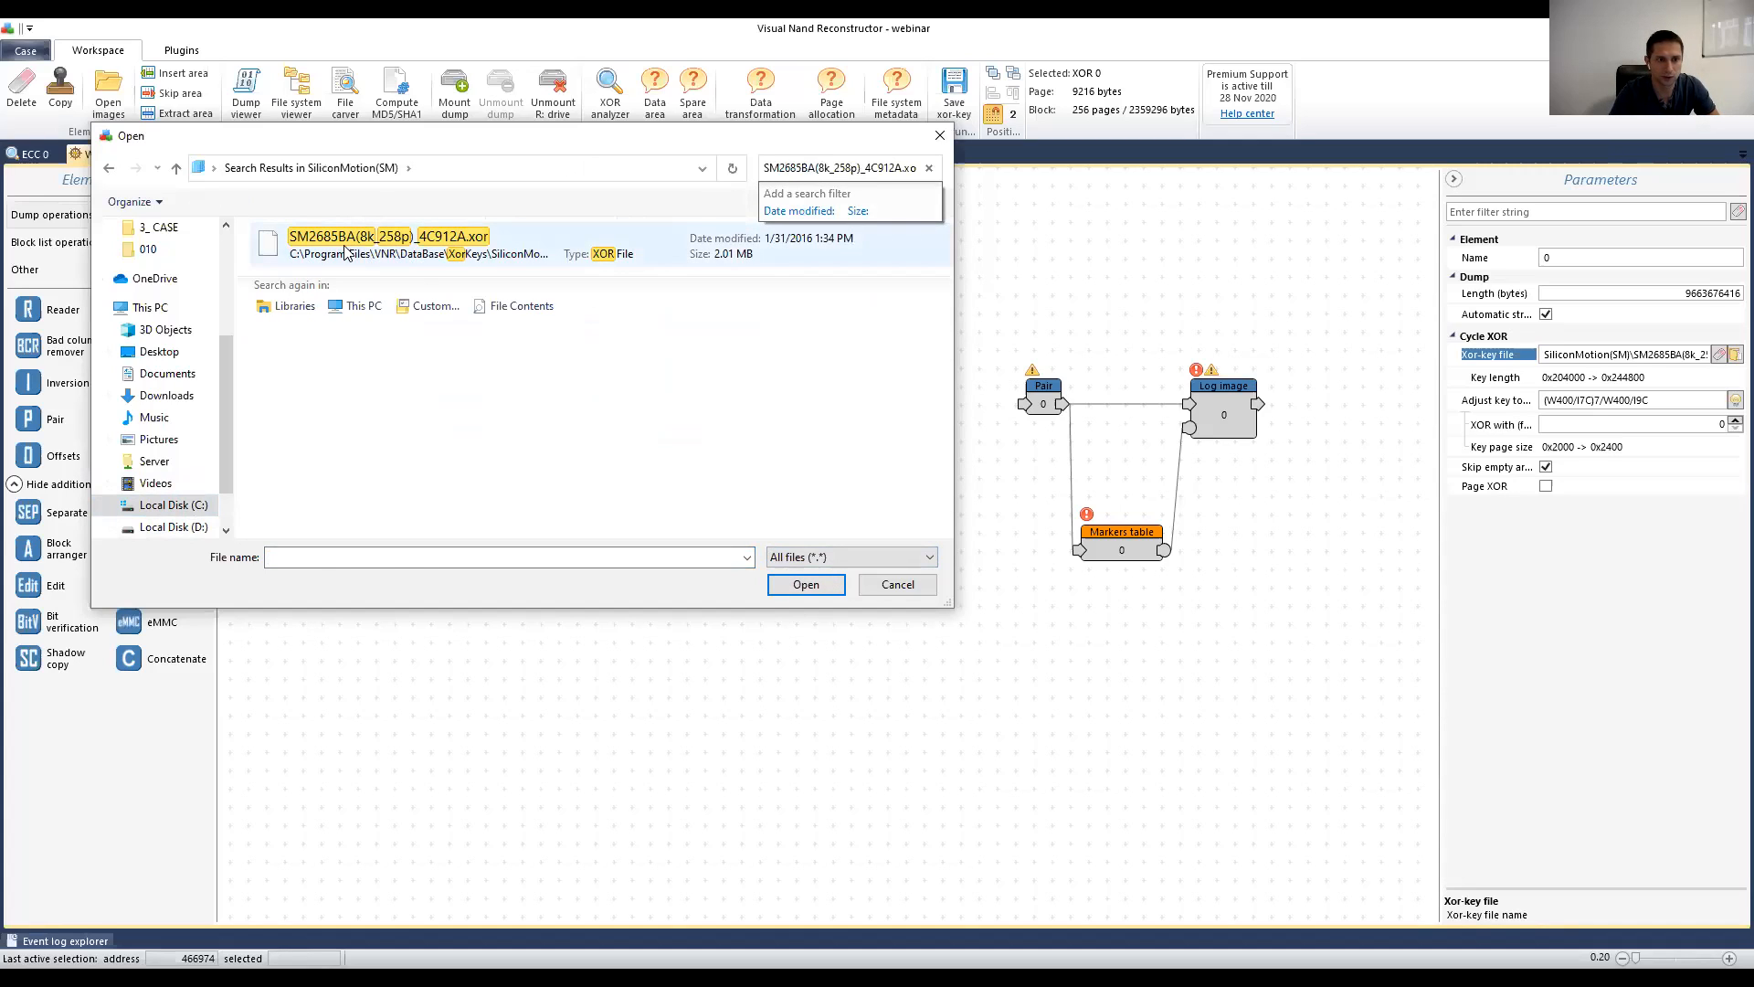
pyautogui.click(346, 252)
pyautogui.doubleClick(381, 256)
pyautogui.moveTo(357, 222); pyautogui.dragTo(455, 620)
pyautogui.click(620, 229)
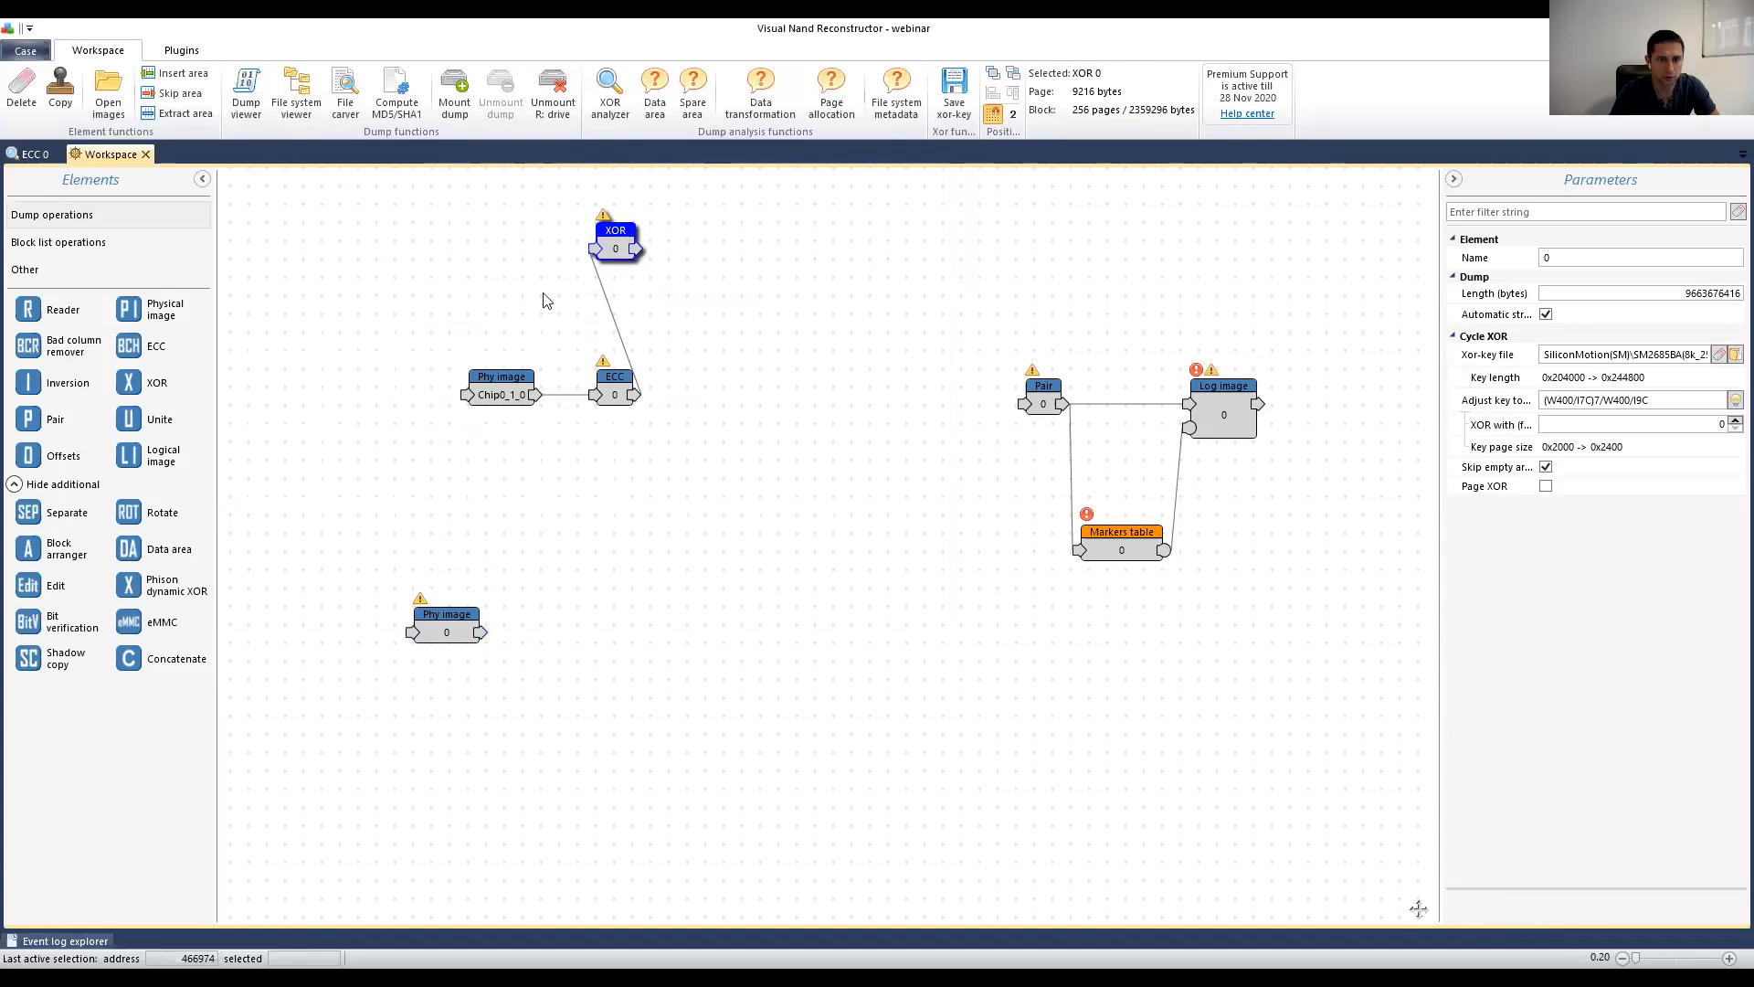
# Step: Delete the XOR element from the workspace
pyautogui.press('Delete')
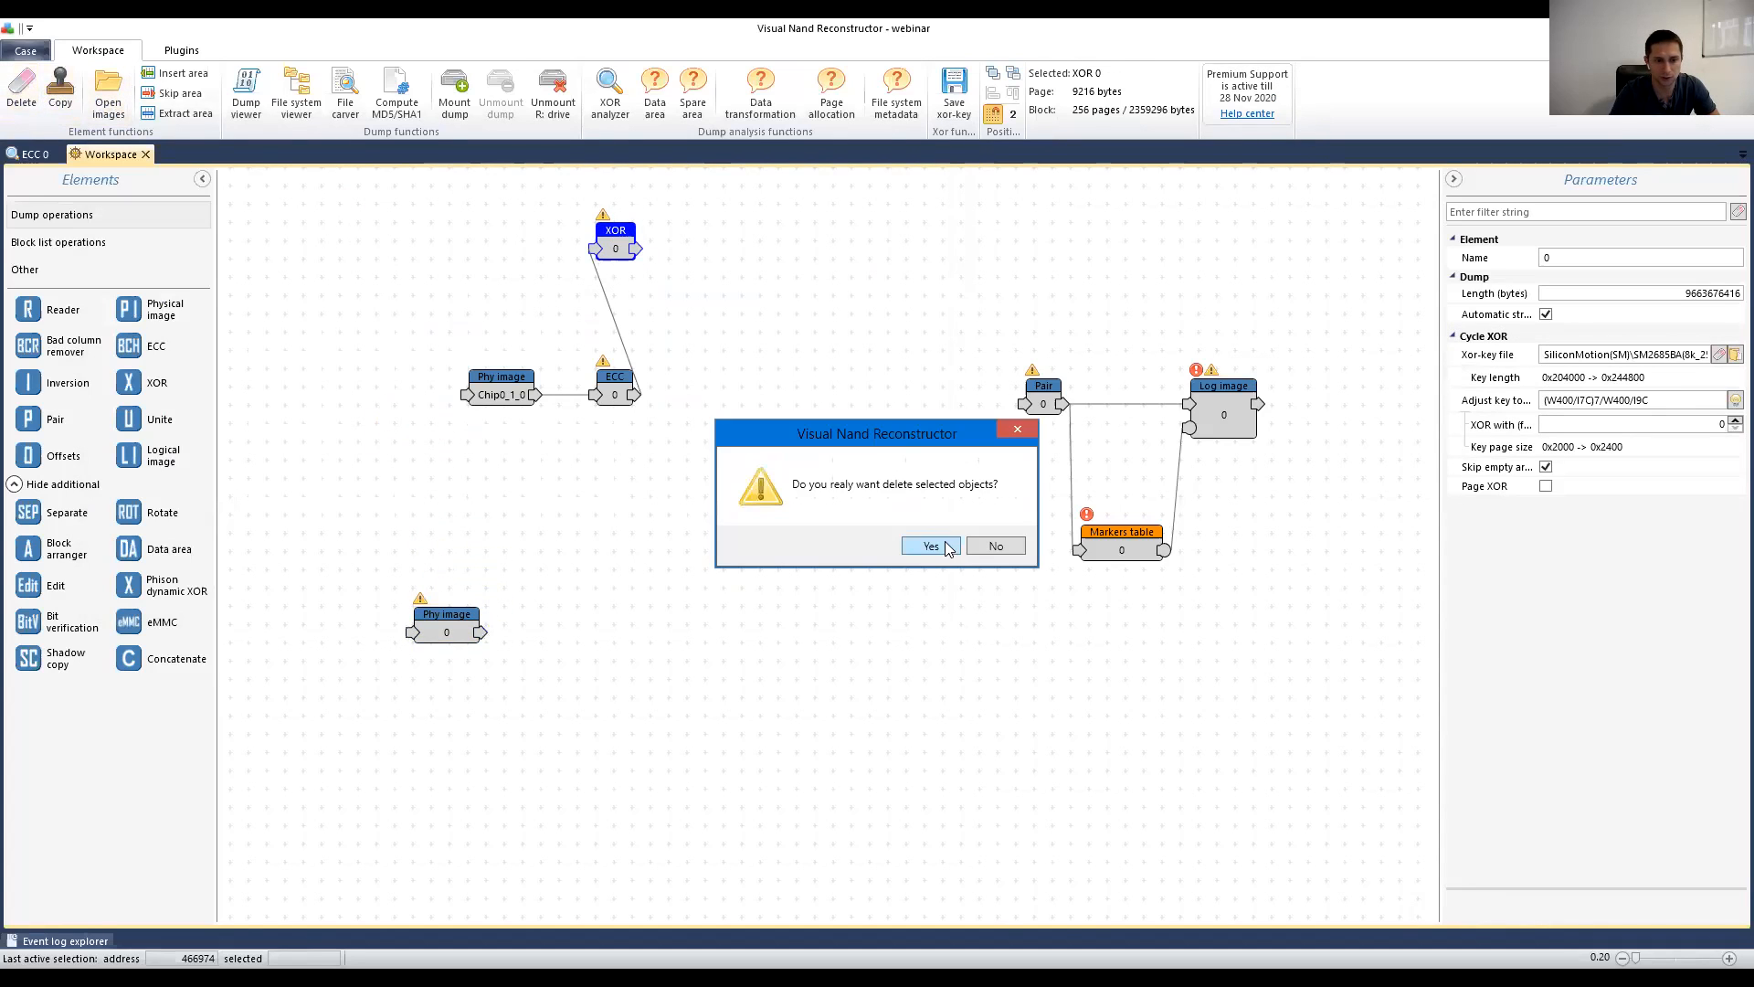
pyautogui.click(946, 550)
pyautogui.moveTo(447, 639)
pyautogui.mouseDown()
pyautogui.moveTo(484, 605)
pyautogui.moveTo(467, 571)
pyautogui.moveTo(516, 664)
pyautogui.moveTo(465, 633)
pyautogui.mouseUp()
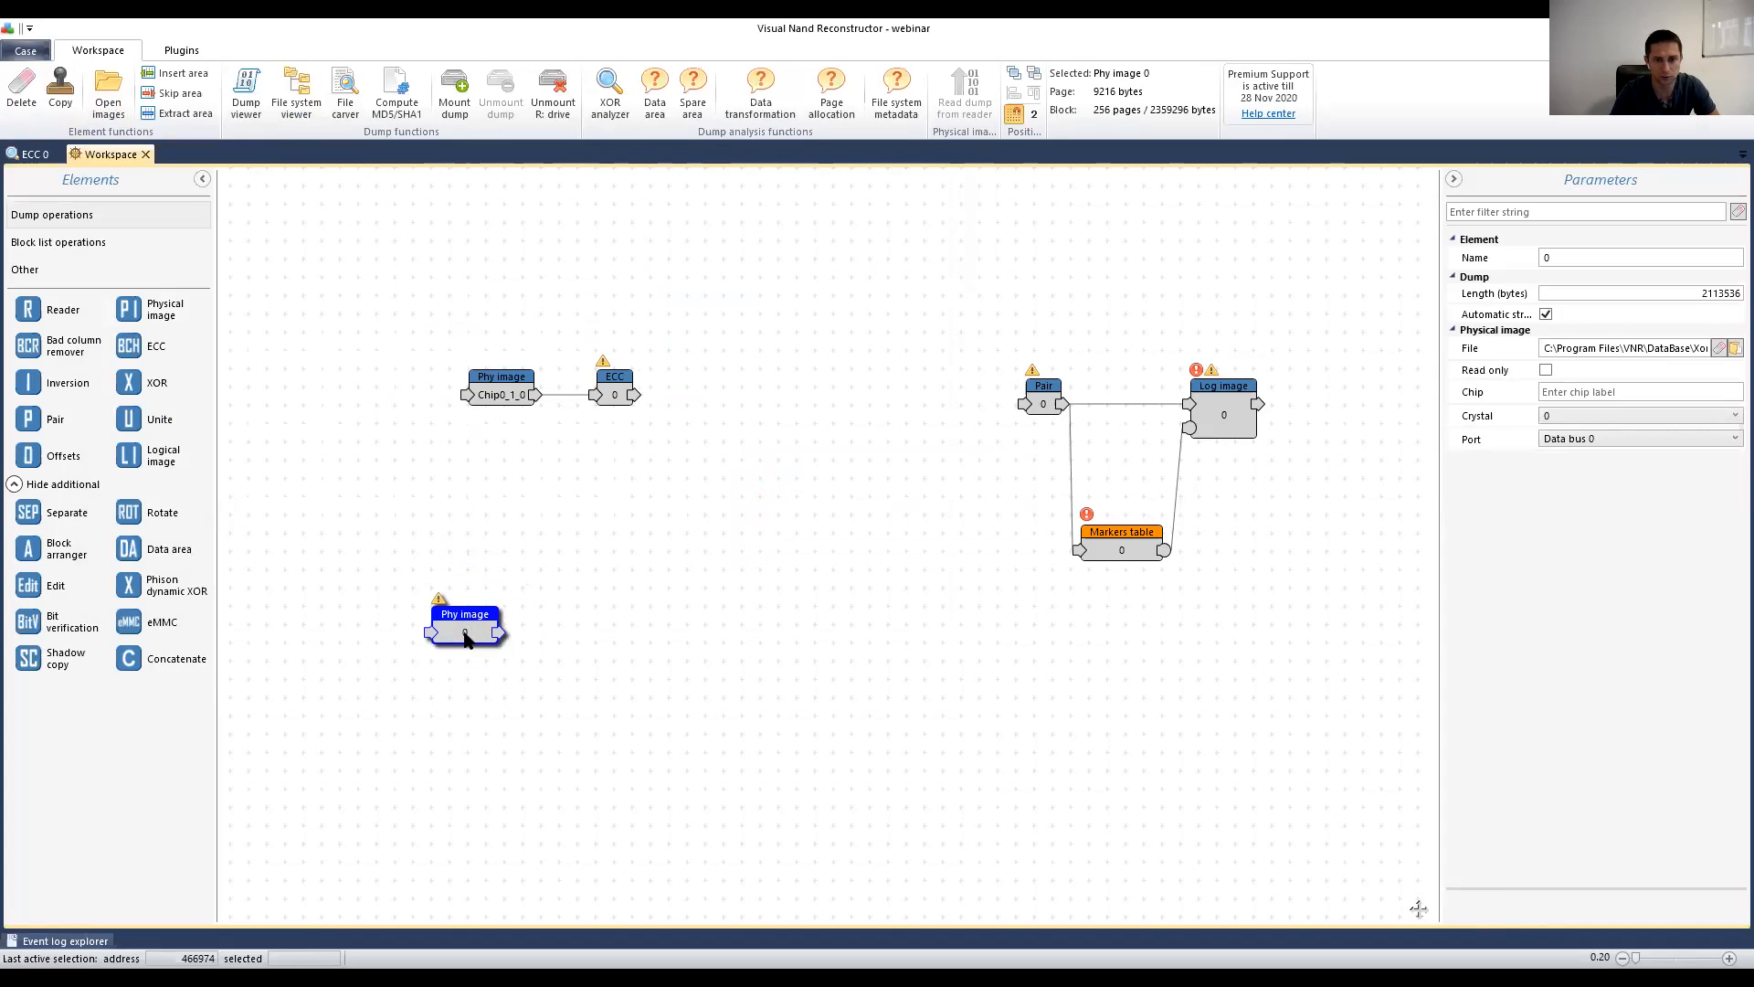
# Step: Open the Cut area settings for the key file's Phy image
pyautogui.click(615, 389)
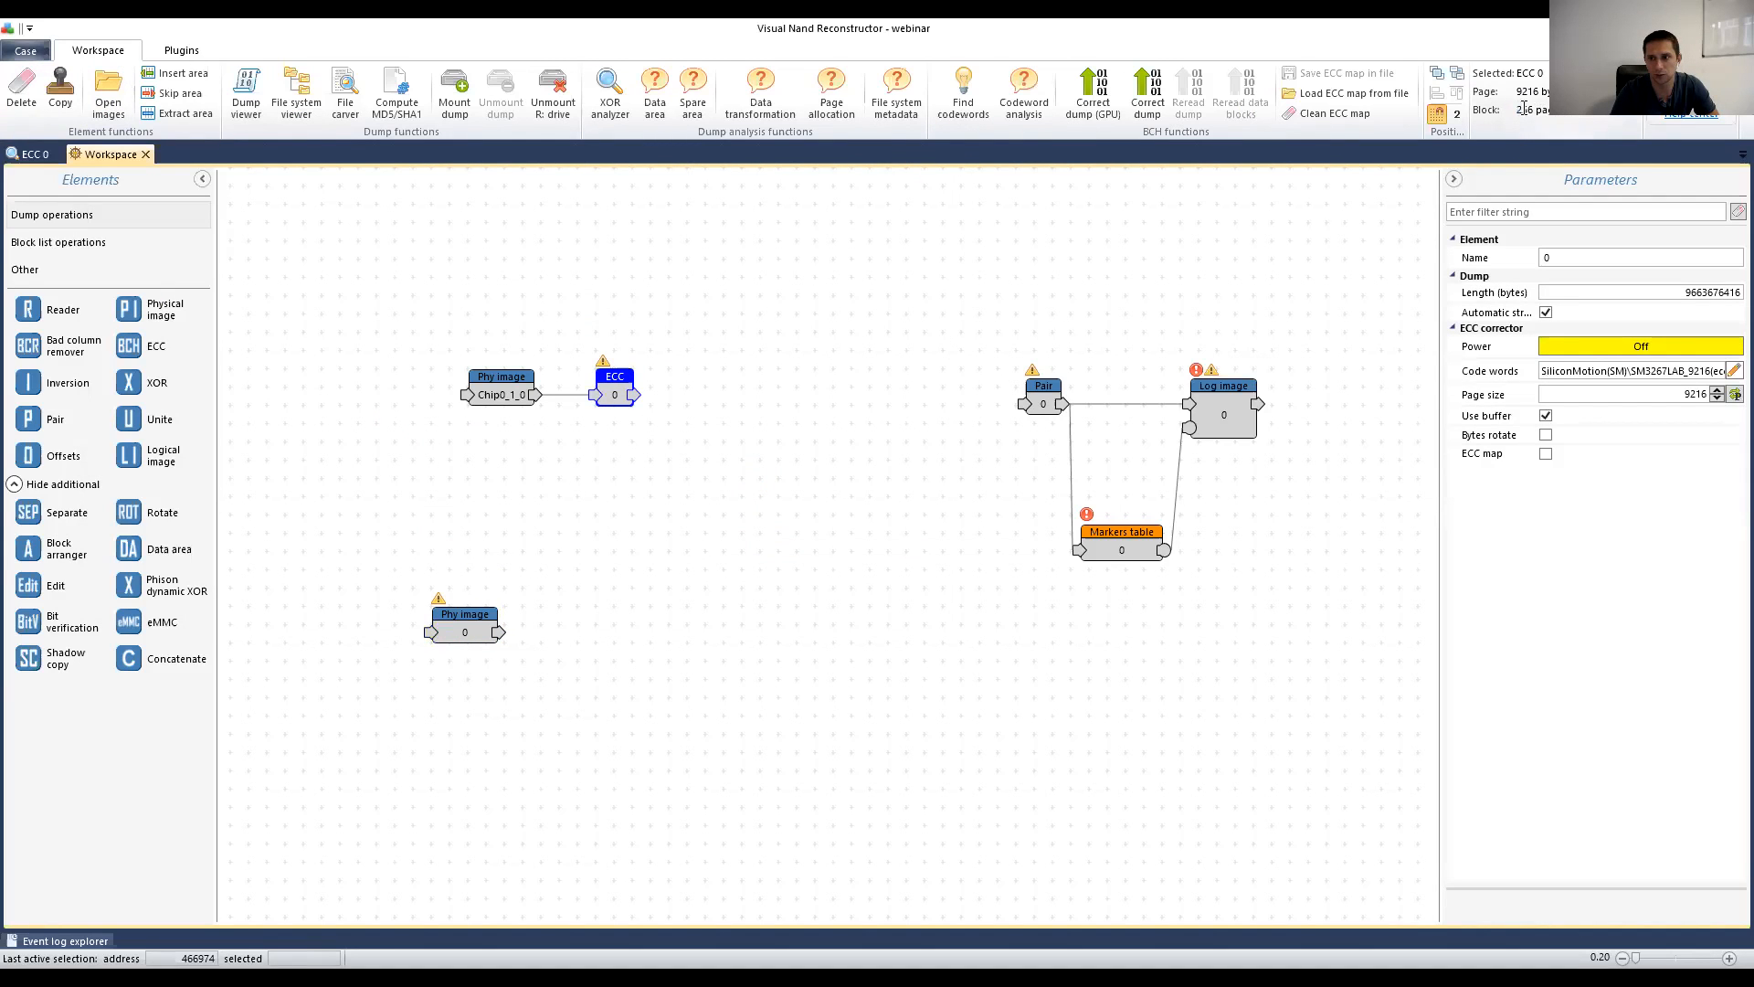
pyautogui.click(709, 512)
pyautogui.click(496, 630)
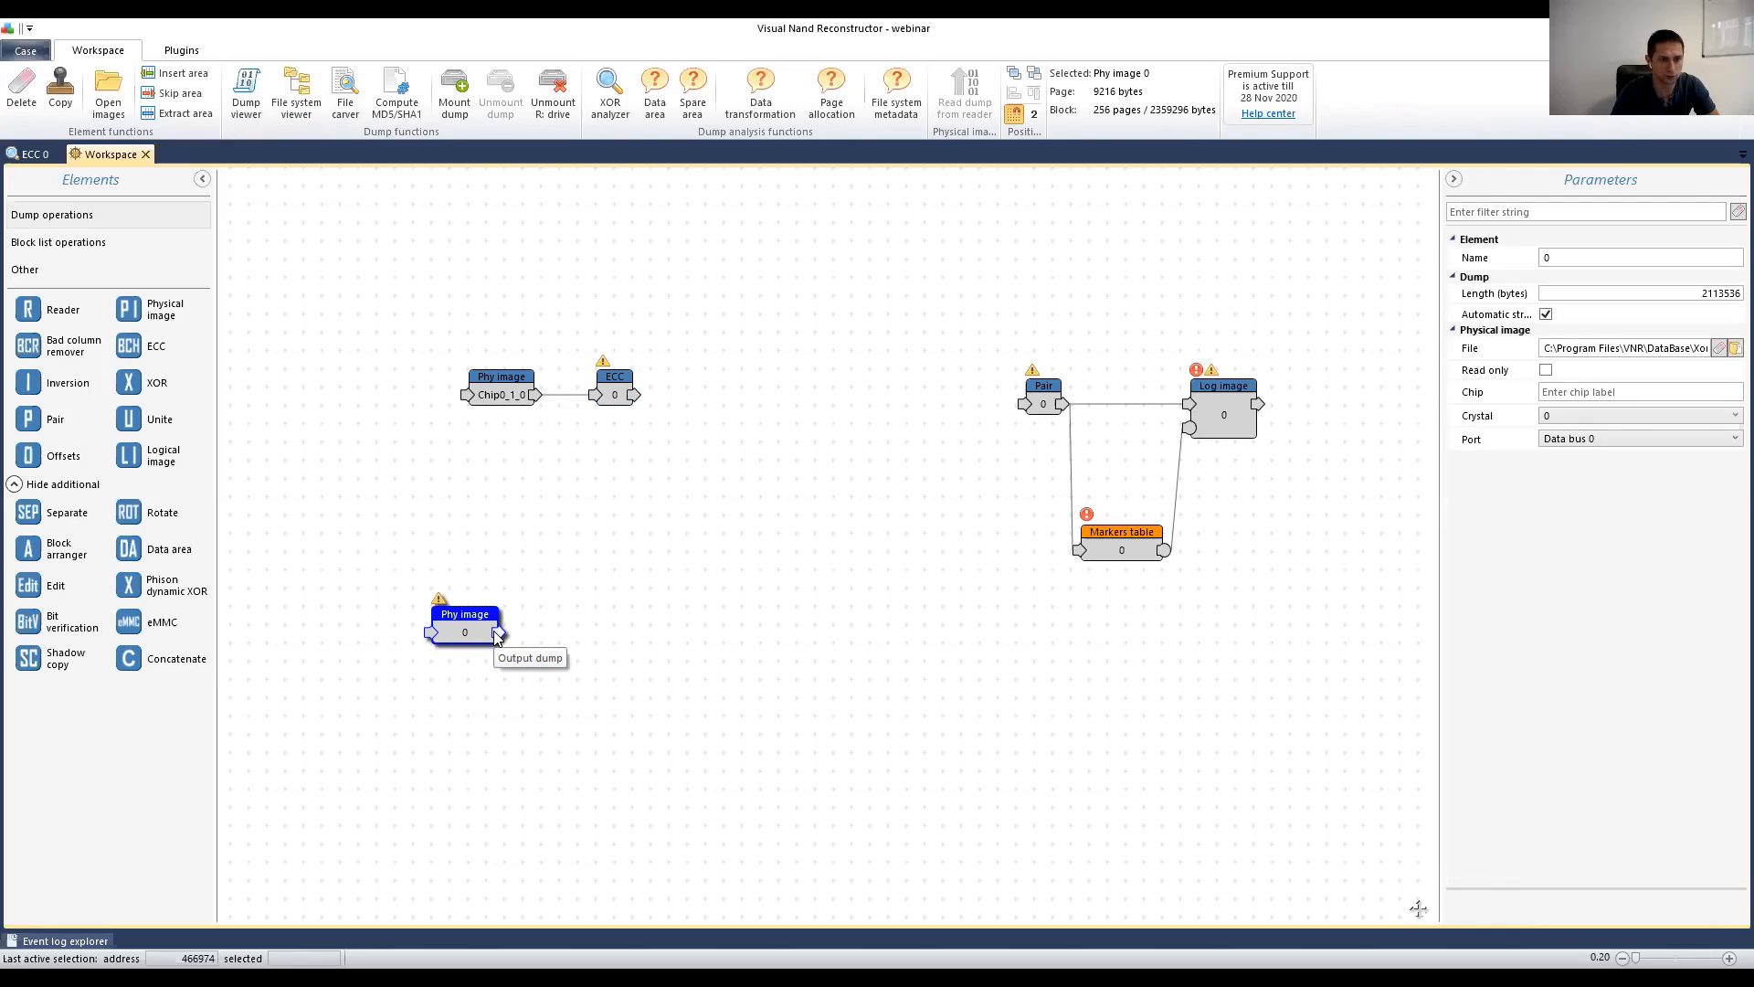
pyautogui.moveTo(498, 636); pyautogui.dragTo(457, 625)
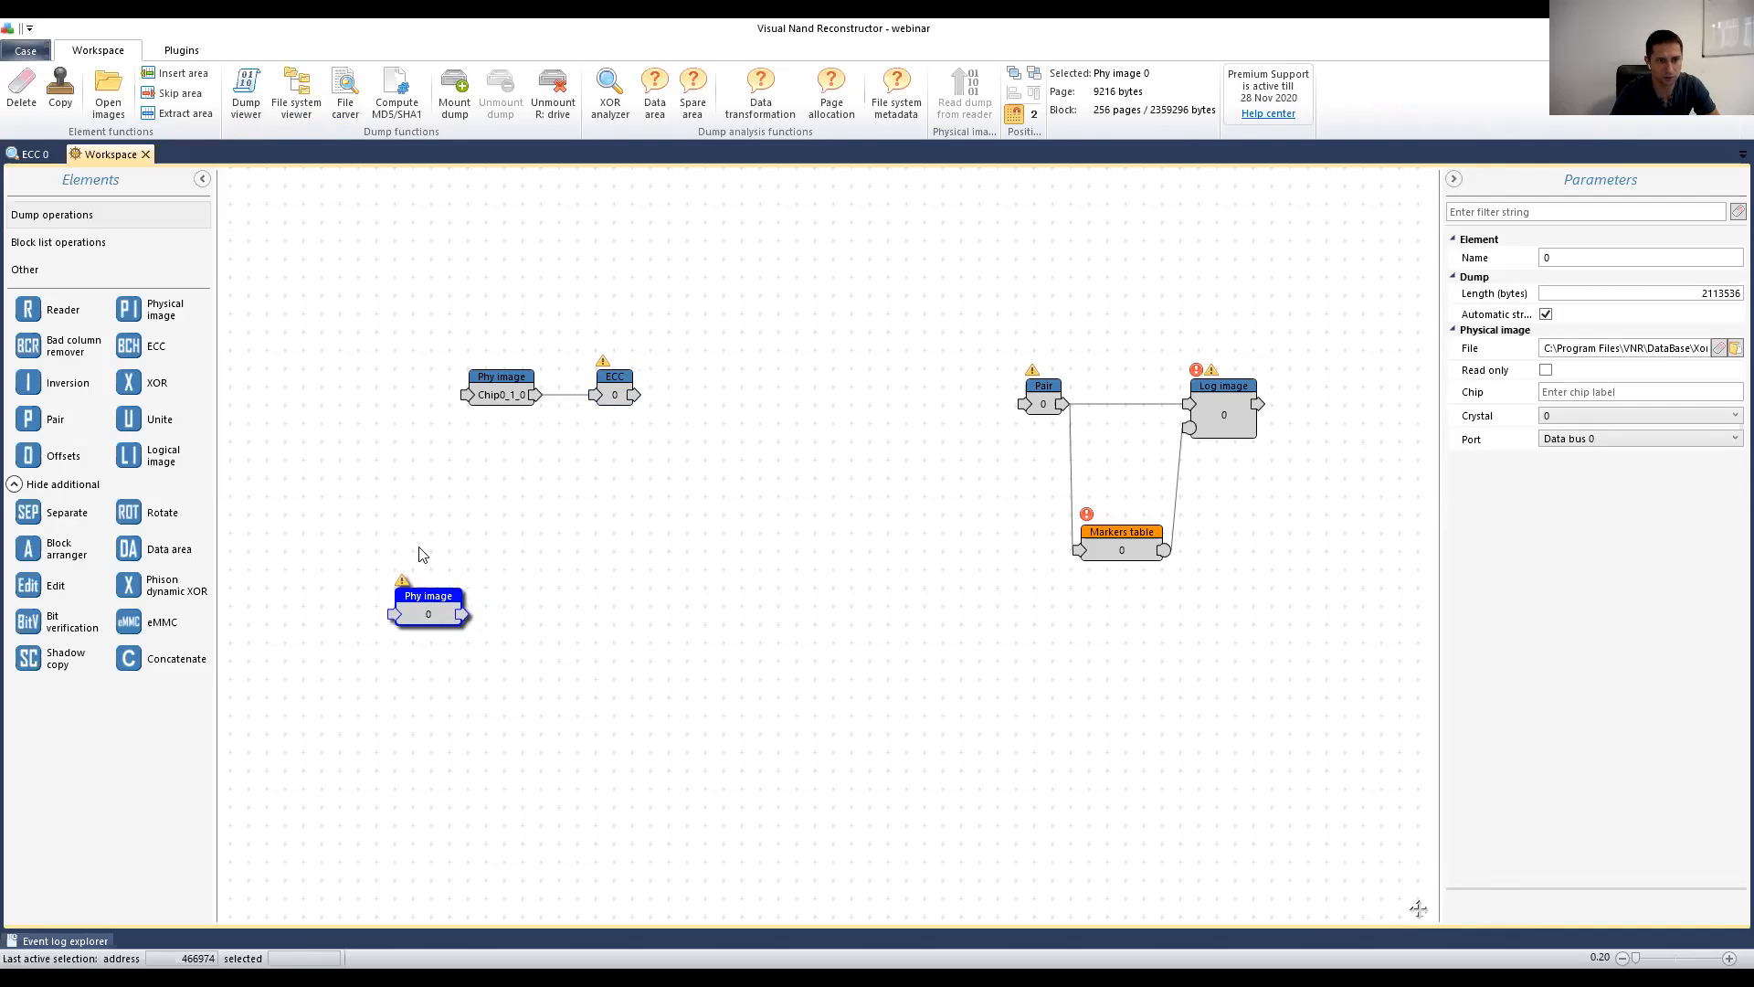
pyautogui.click(172, 113)
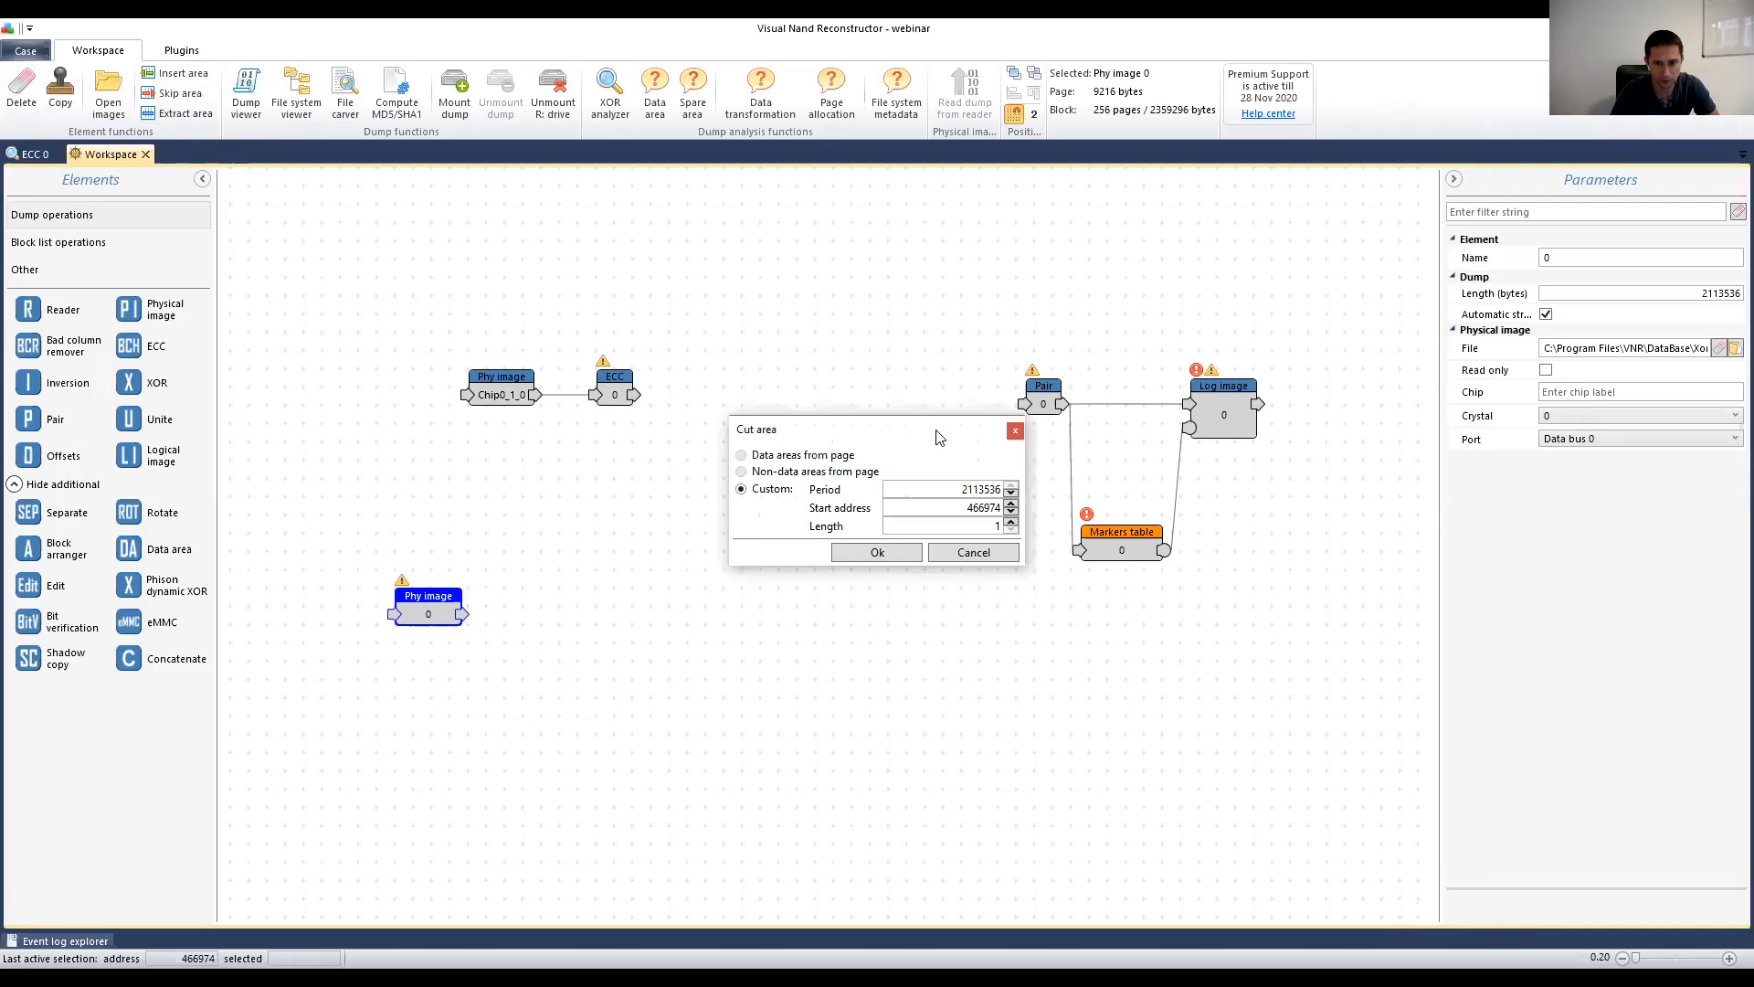
pyautogui.moveTo(939, 436); pyautogui.dragTo(844, 484)
pyautogui.click(880, 571)
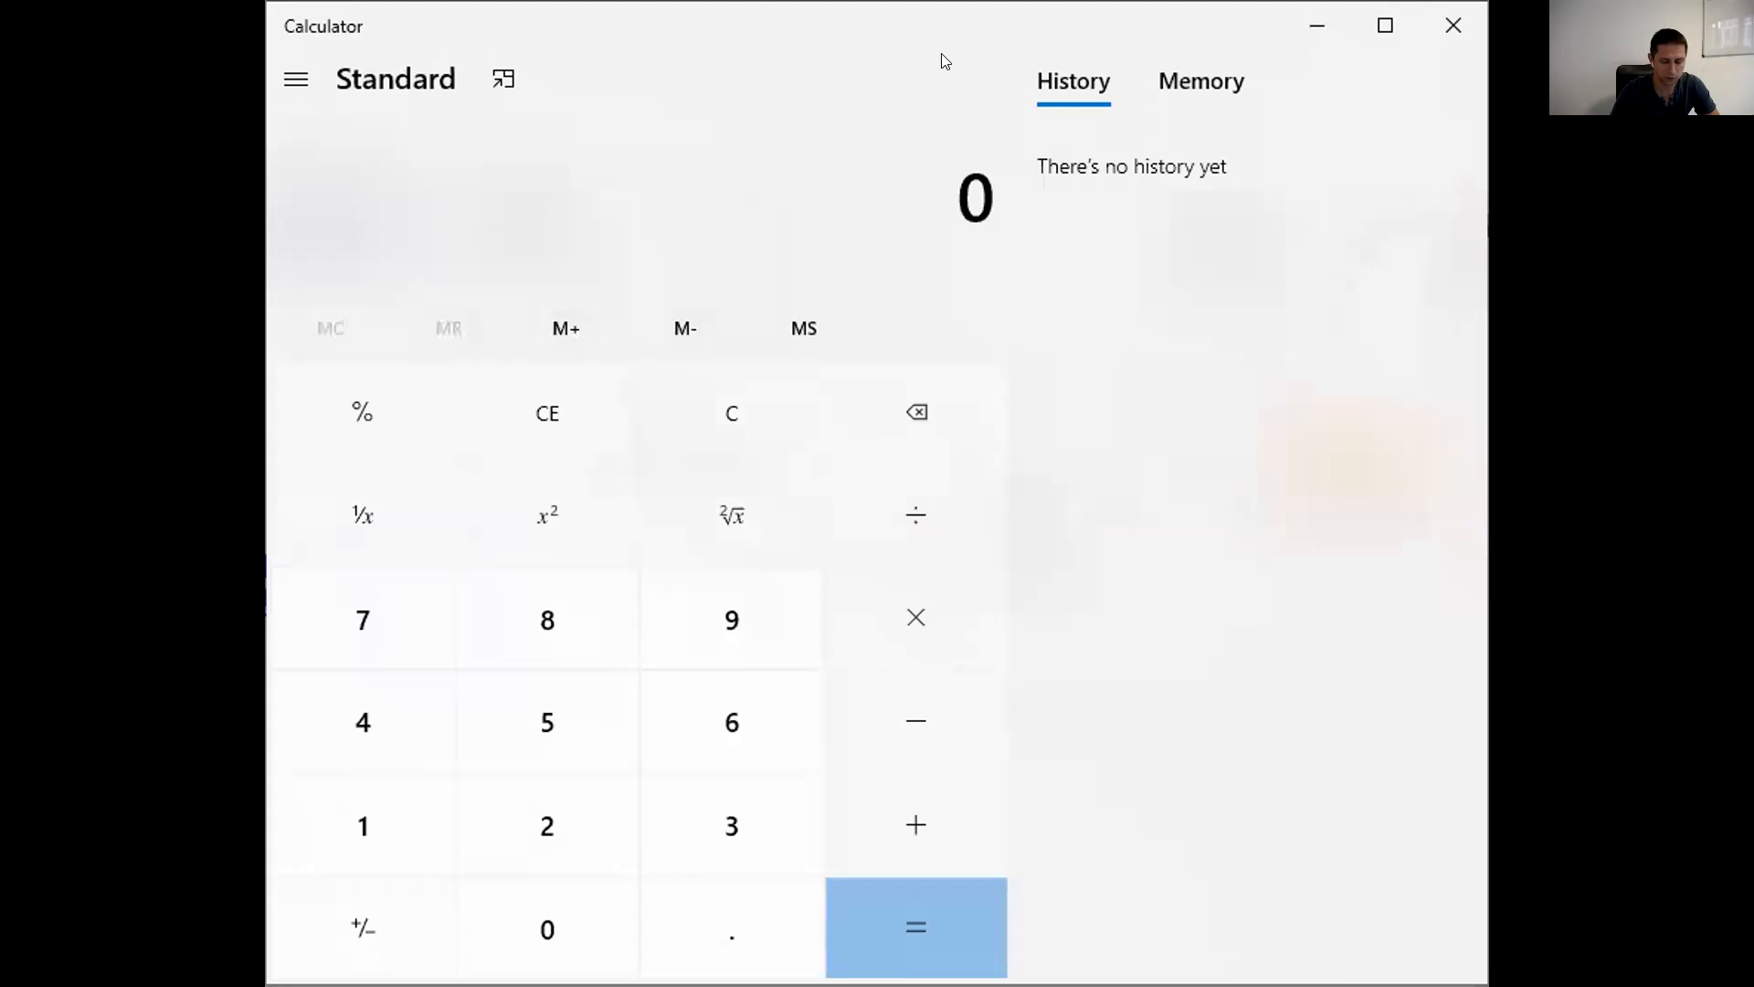
# Step: Calculate 258 × 8192 in Calculator, getting 2,113,536
pyautogui.write('258')
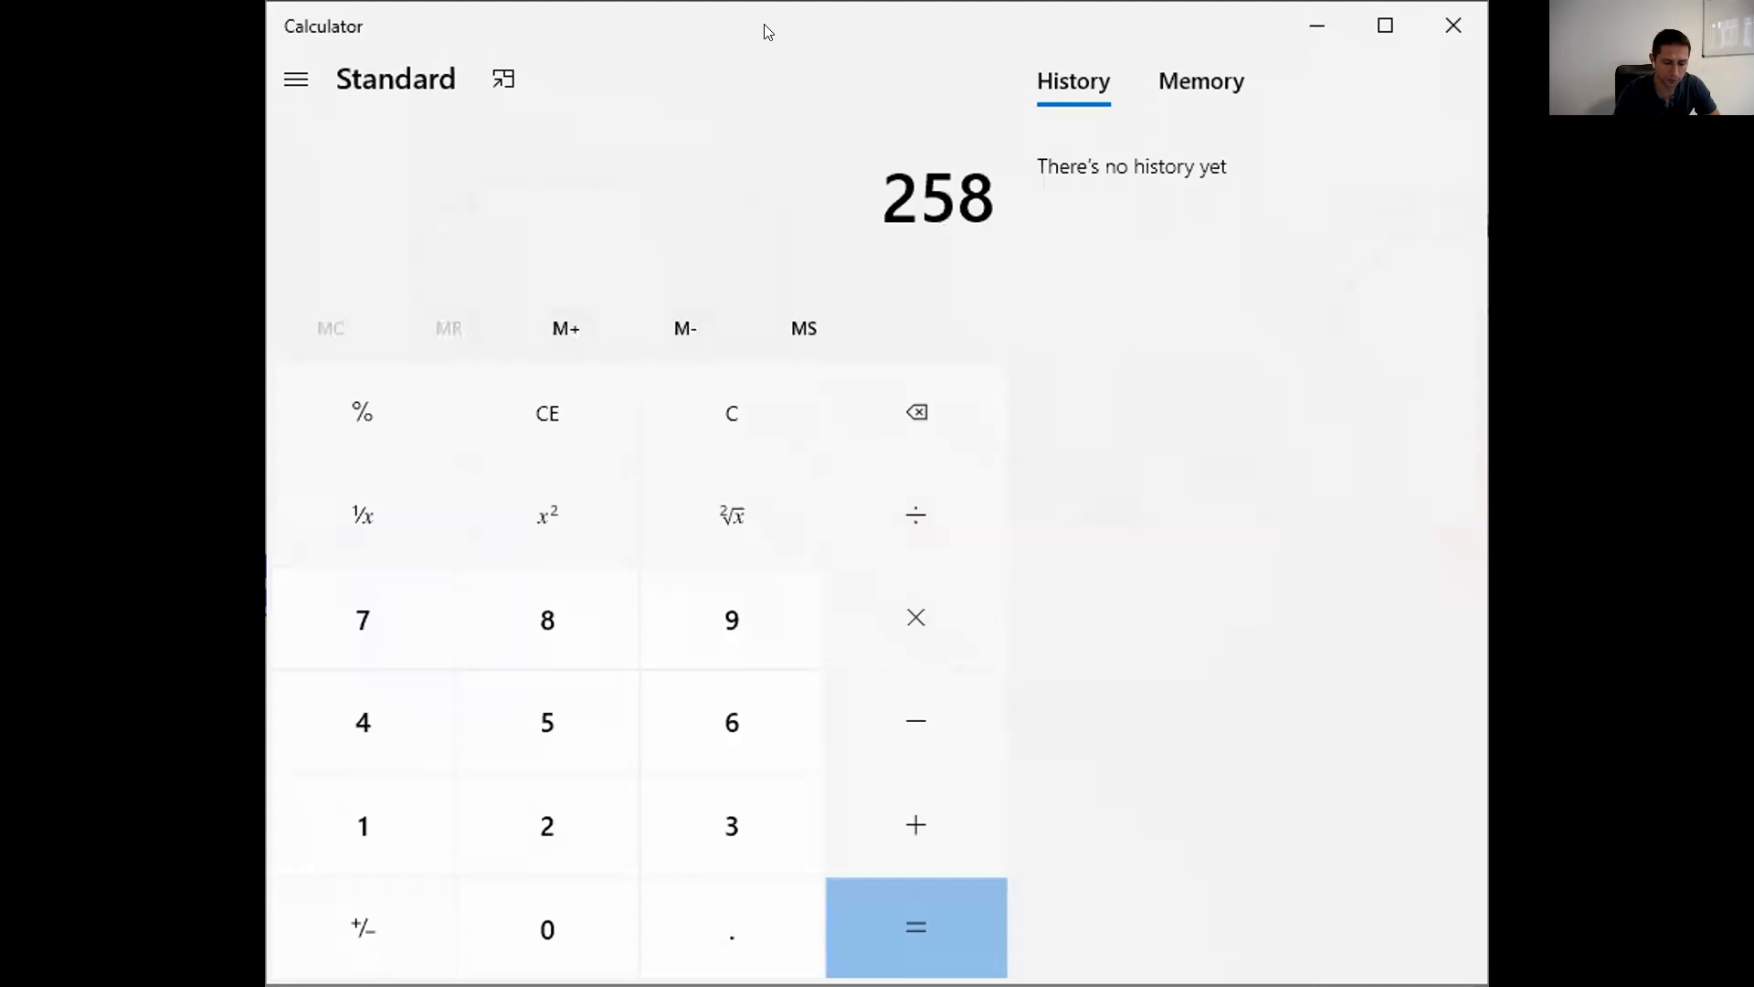
pyautogui.press('*')
pyautogui.write('8192')
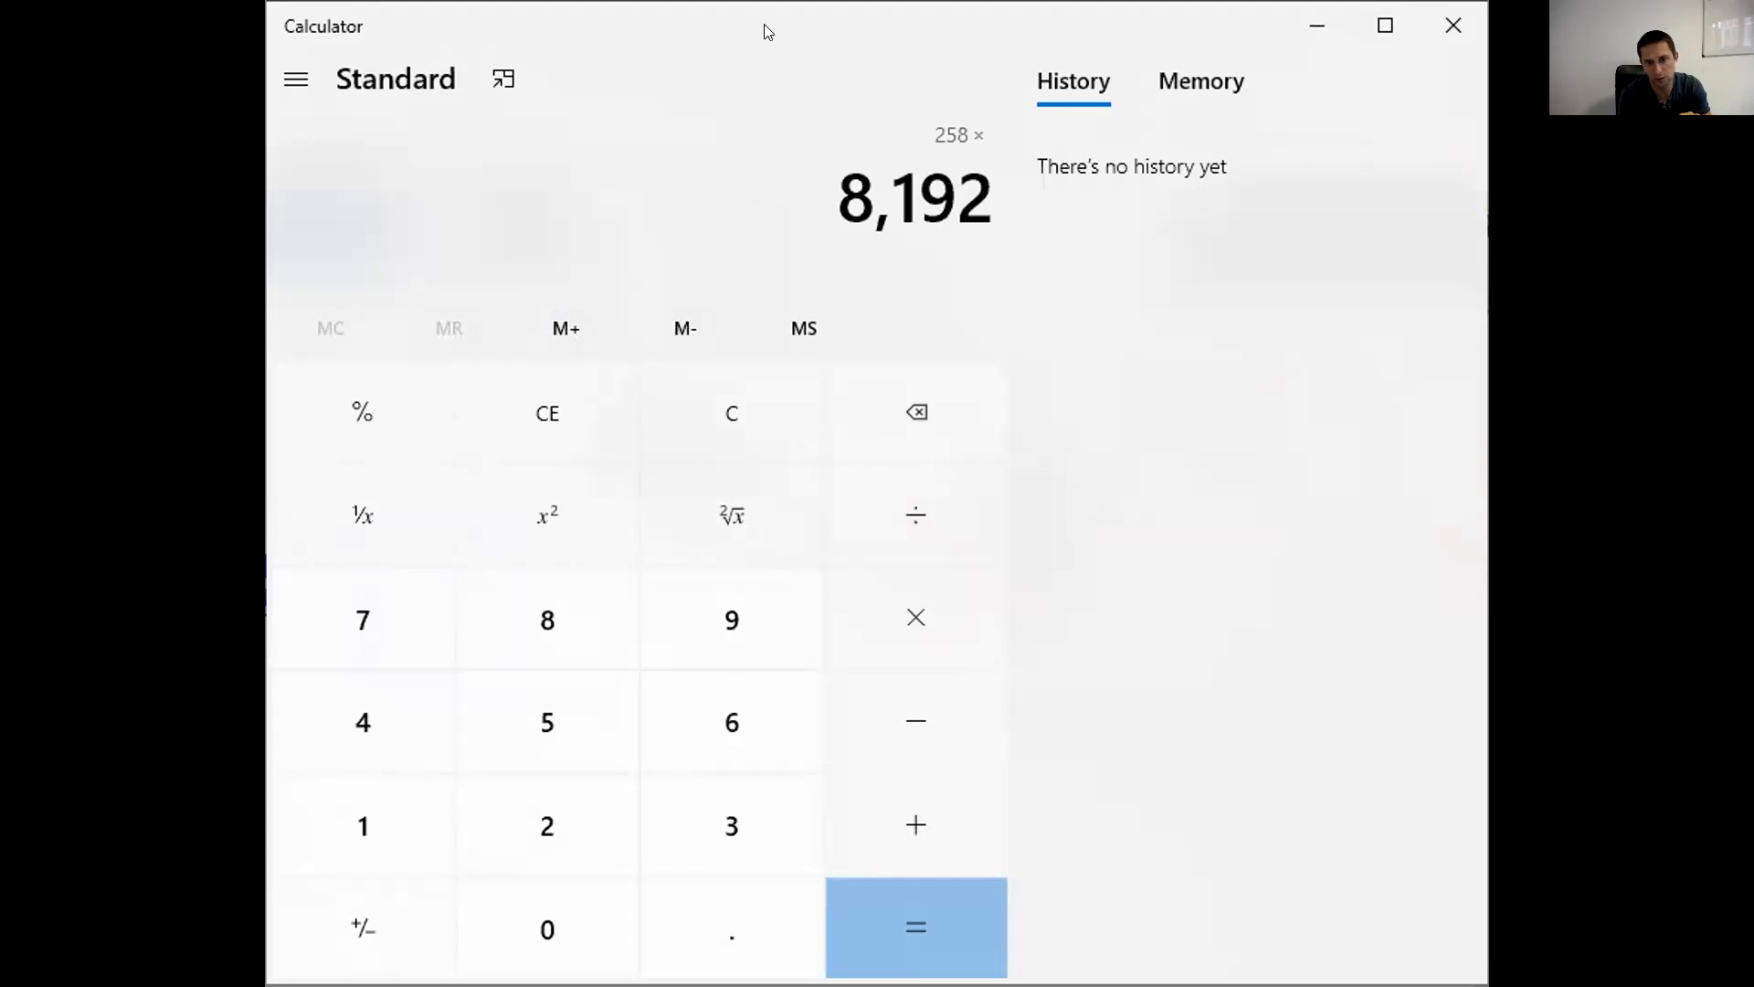
pyautogui.press('Return')
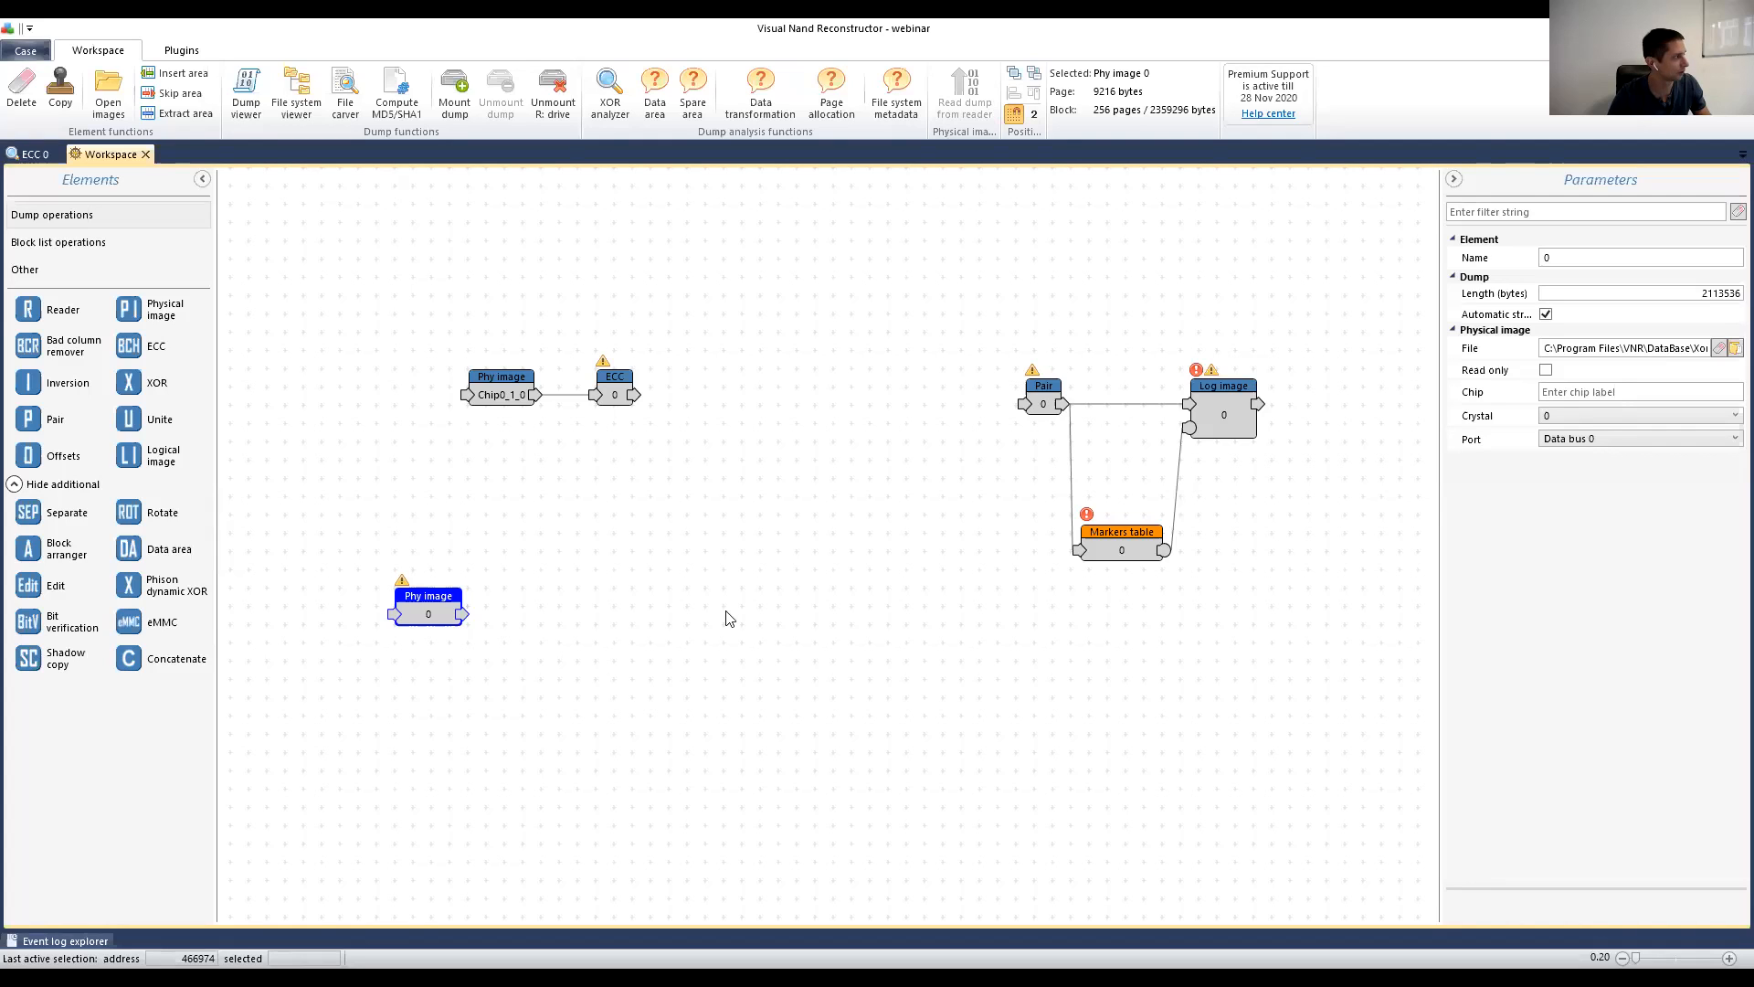
# Step: Set the key image's cut start address to 0
pyautogui.click(185, 114)
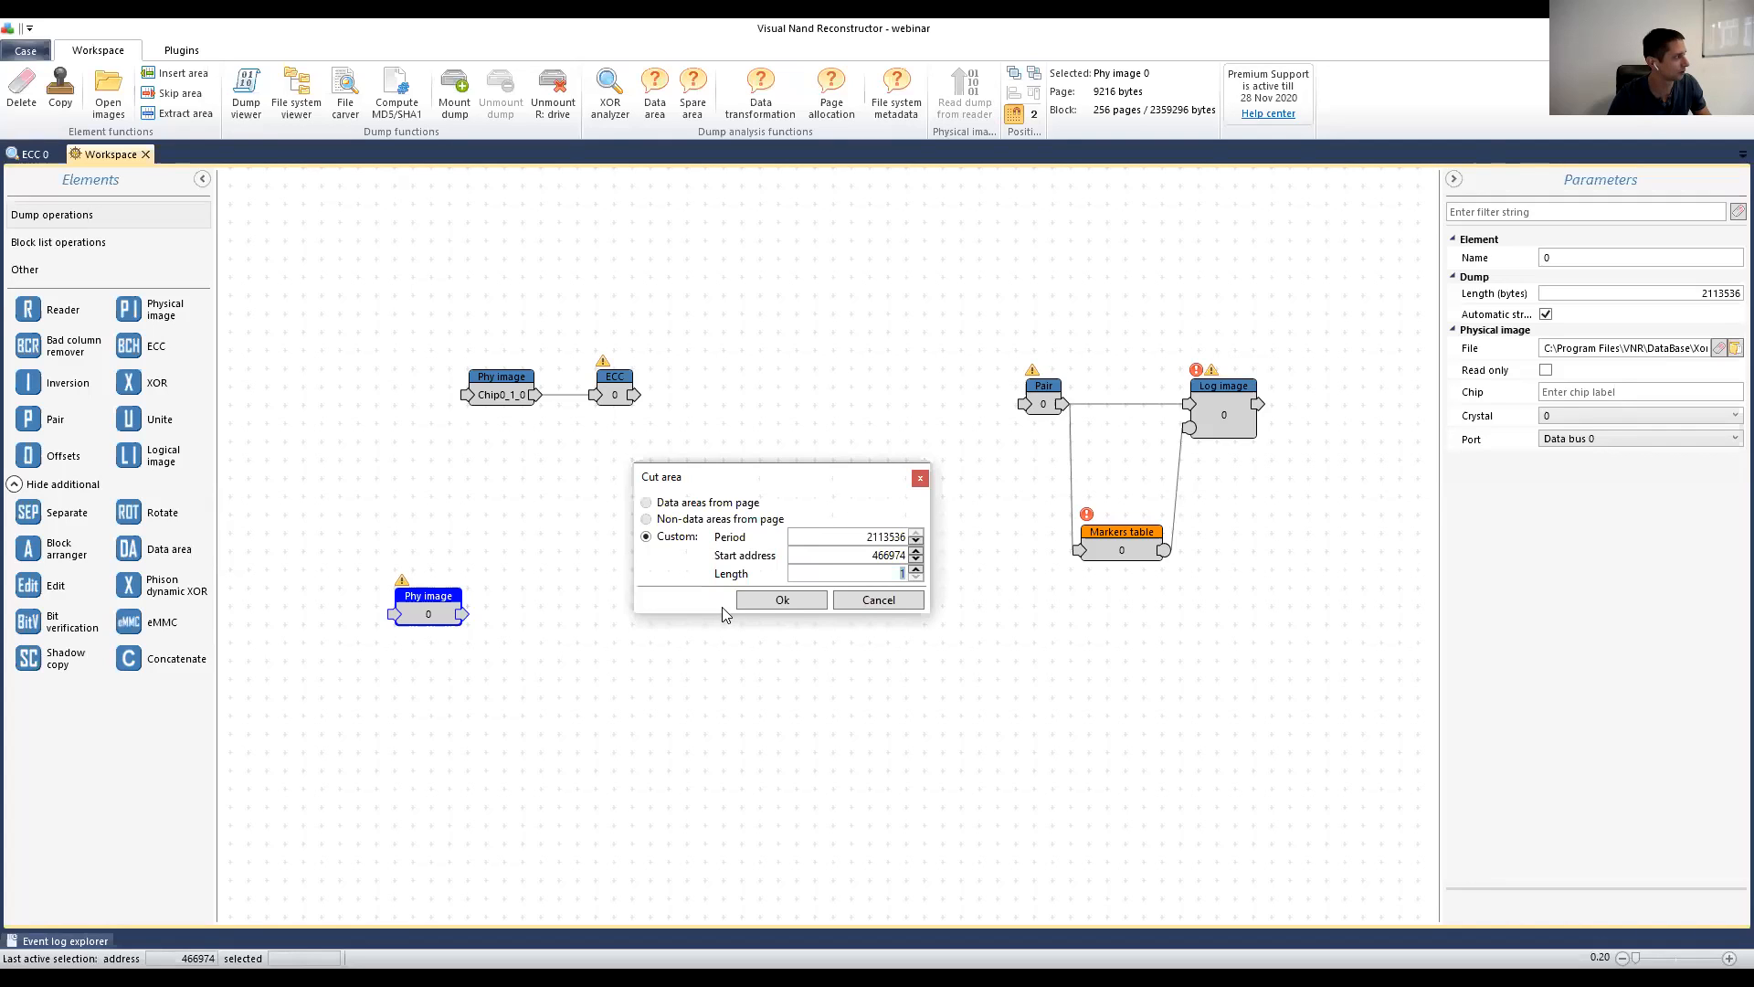
pyautogui.doubleClick(885, 555)
pyautogui.doubleClick(891, 536)
pyautogui.doubleClick(890, 556)
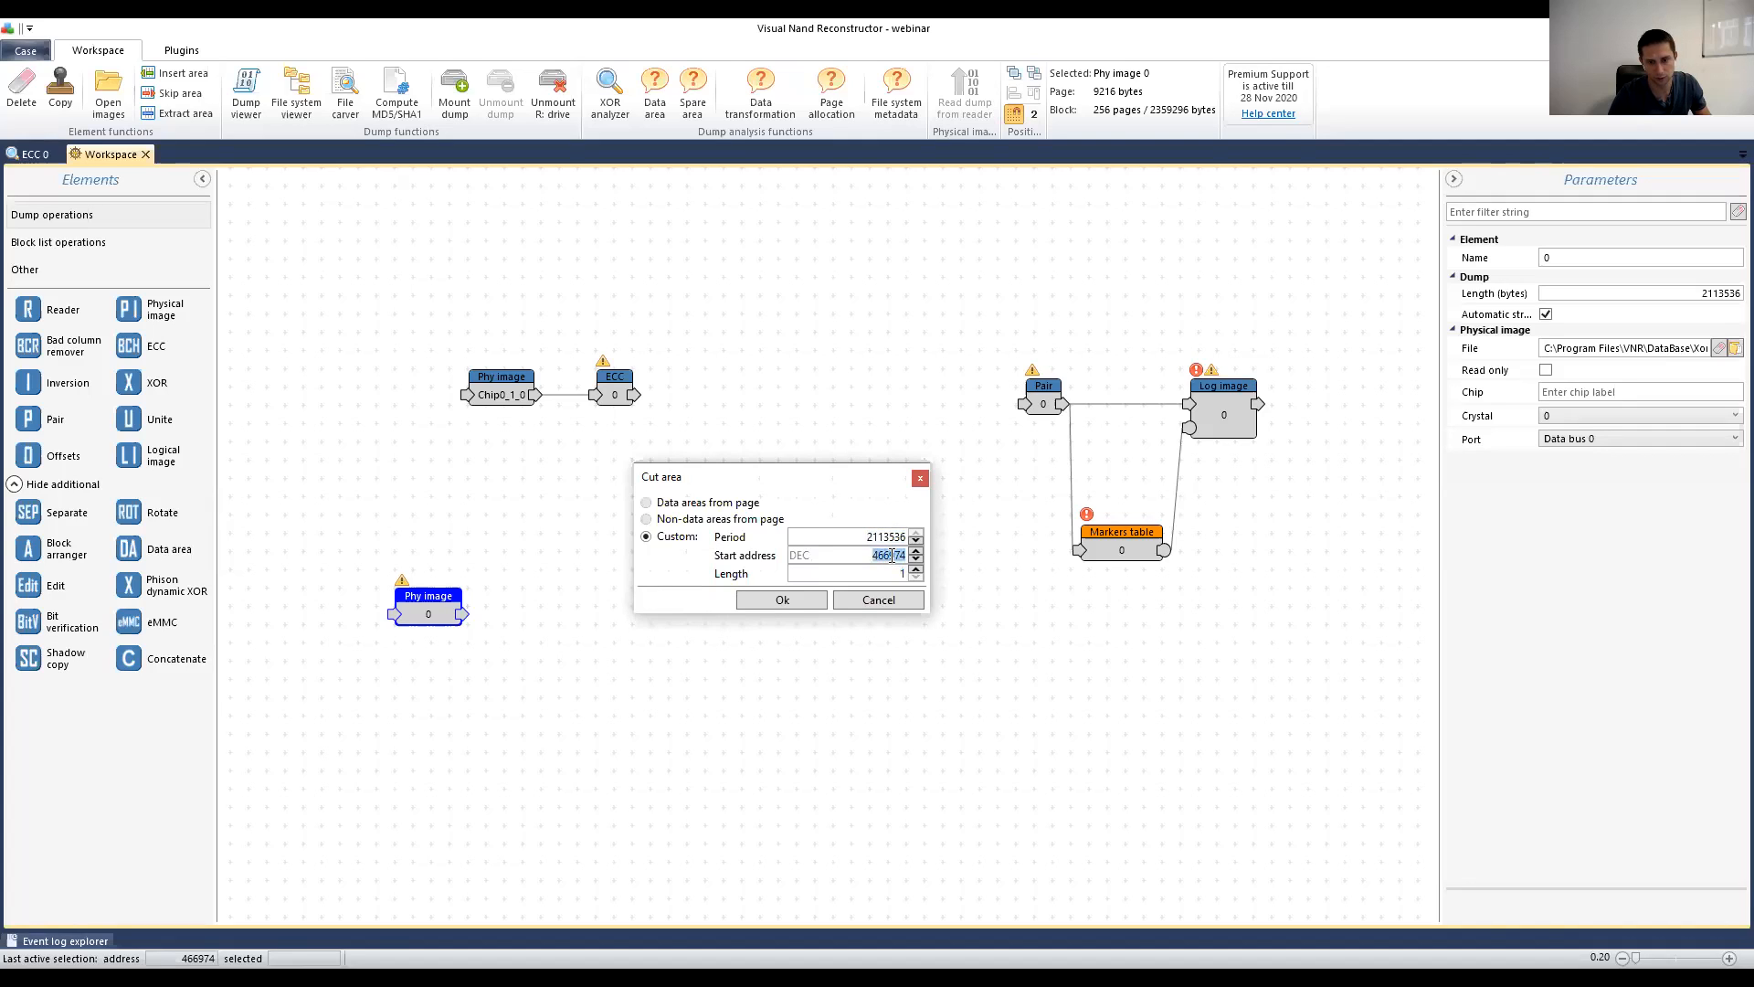
pyautogui.write('0')
pyautogui.doubleClick(872, 573)
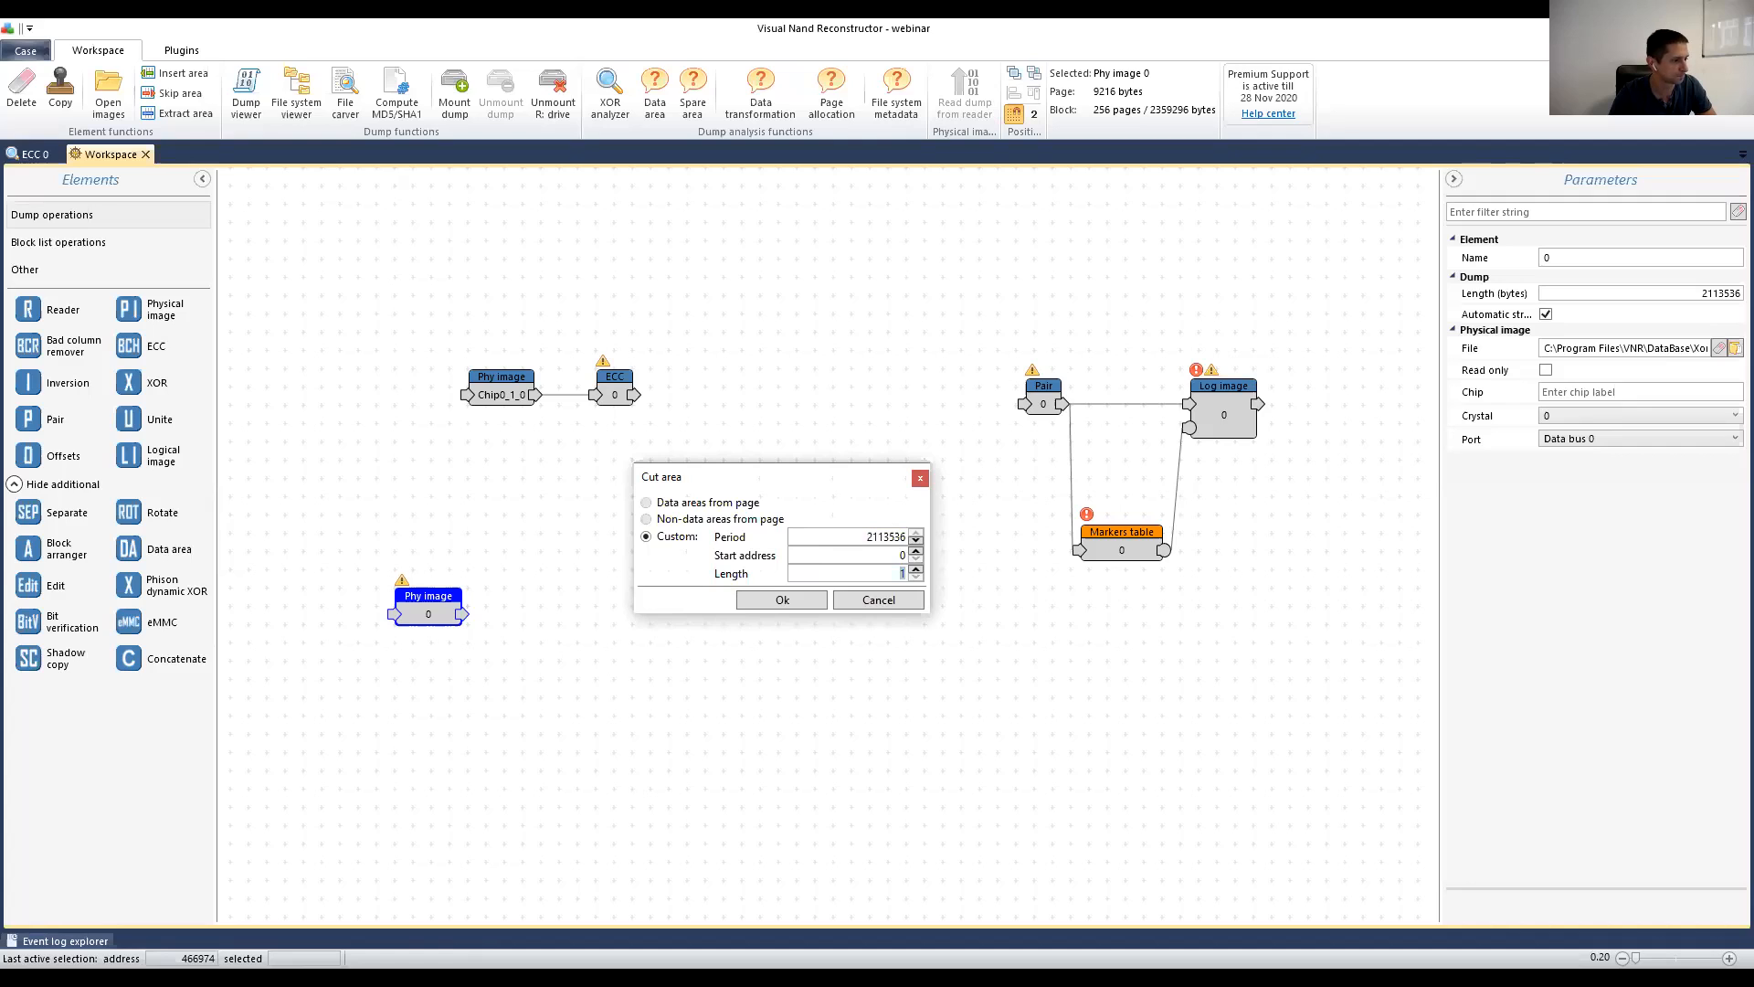
# Step: Clear Calculator and enter 256*8192
pyautogui.hotkey('alt', 'Tab')
pyautogui.click(696, 411)
pyautogui.write('256')
pyautogui.write('*')
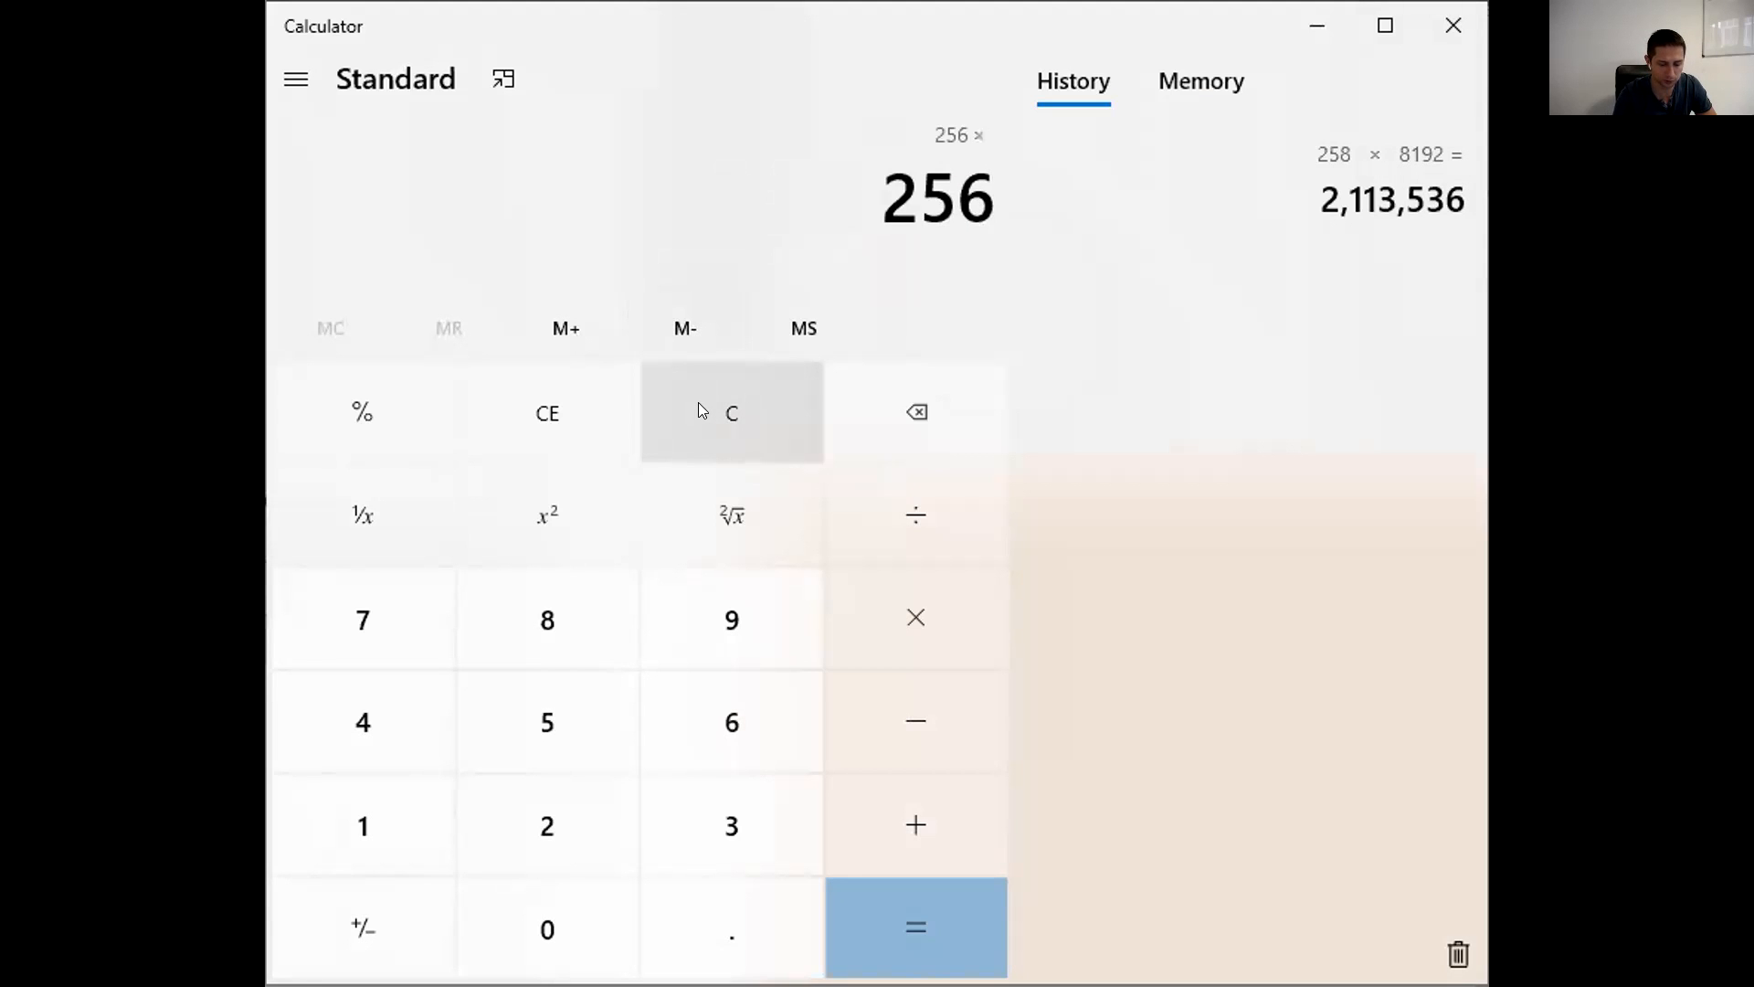
pyautogui.write('8192')
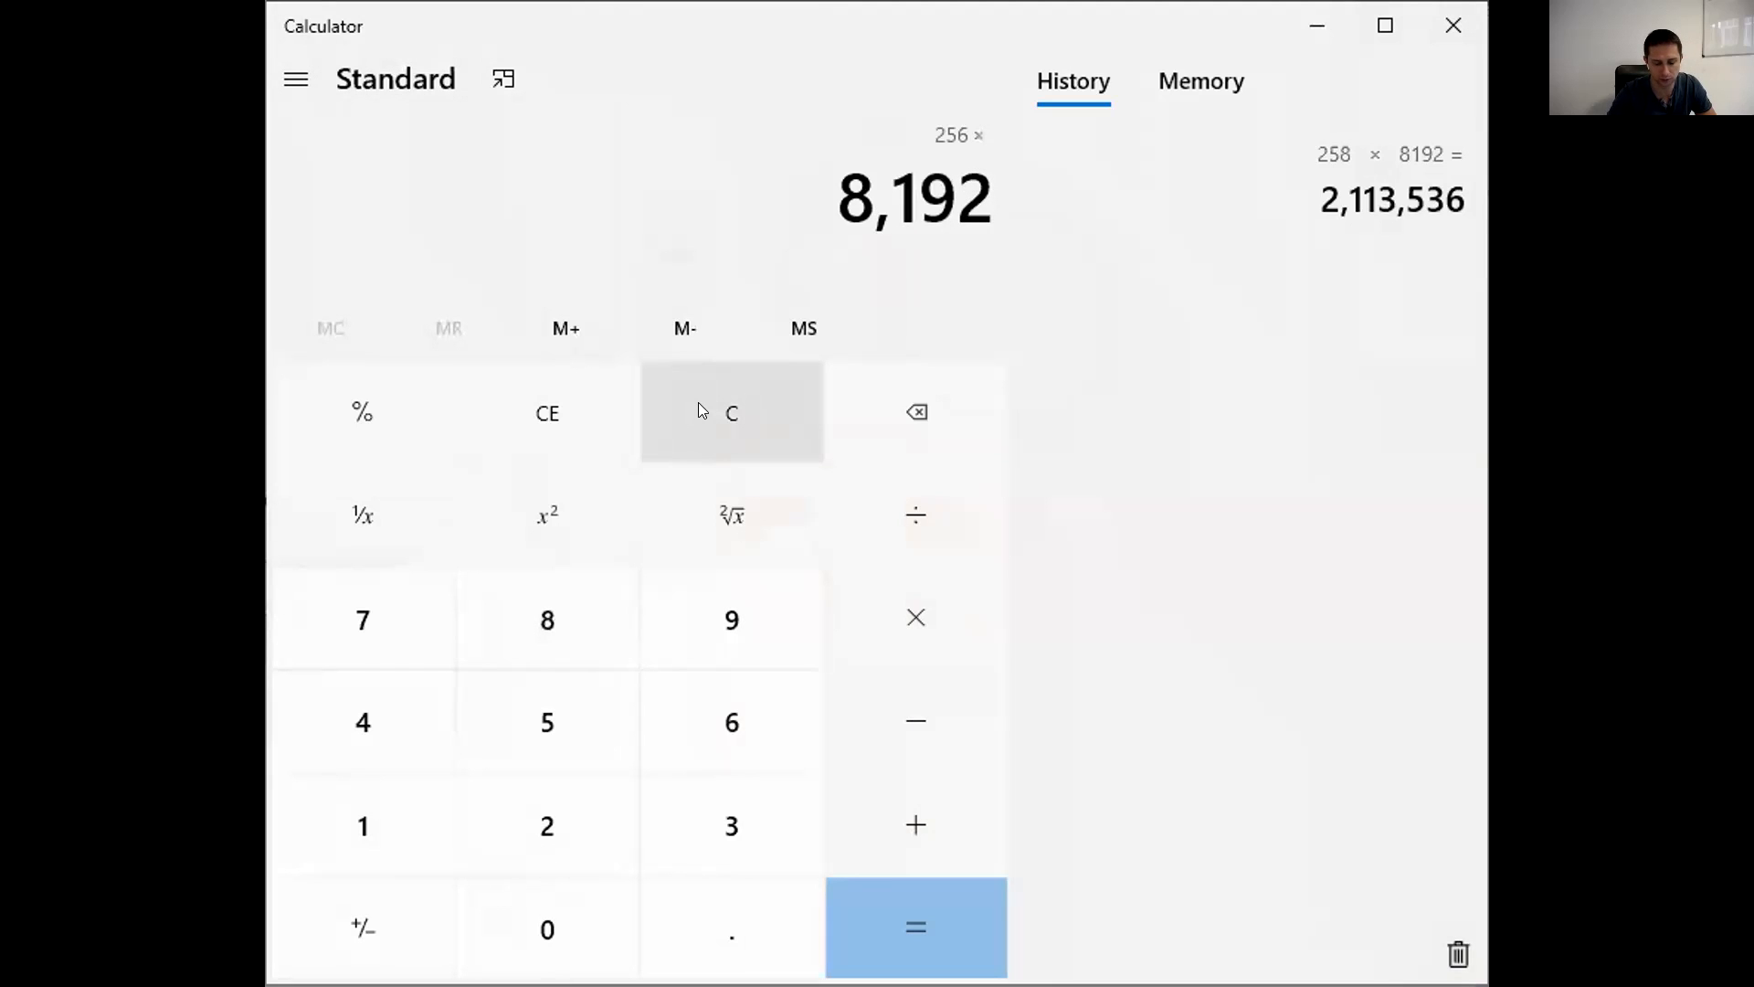
# Step: Get 256 × 8192 = 2,097,152 and return to Visual Nand Reconstructor
pyautogui.press('Return')
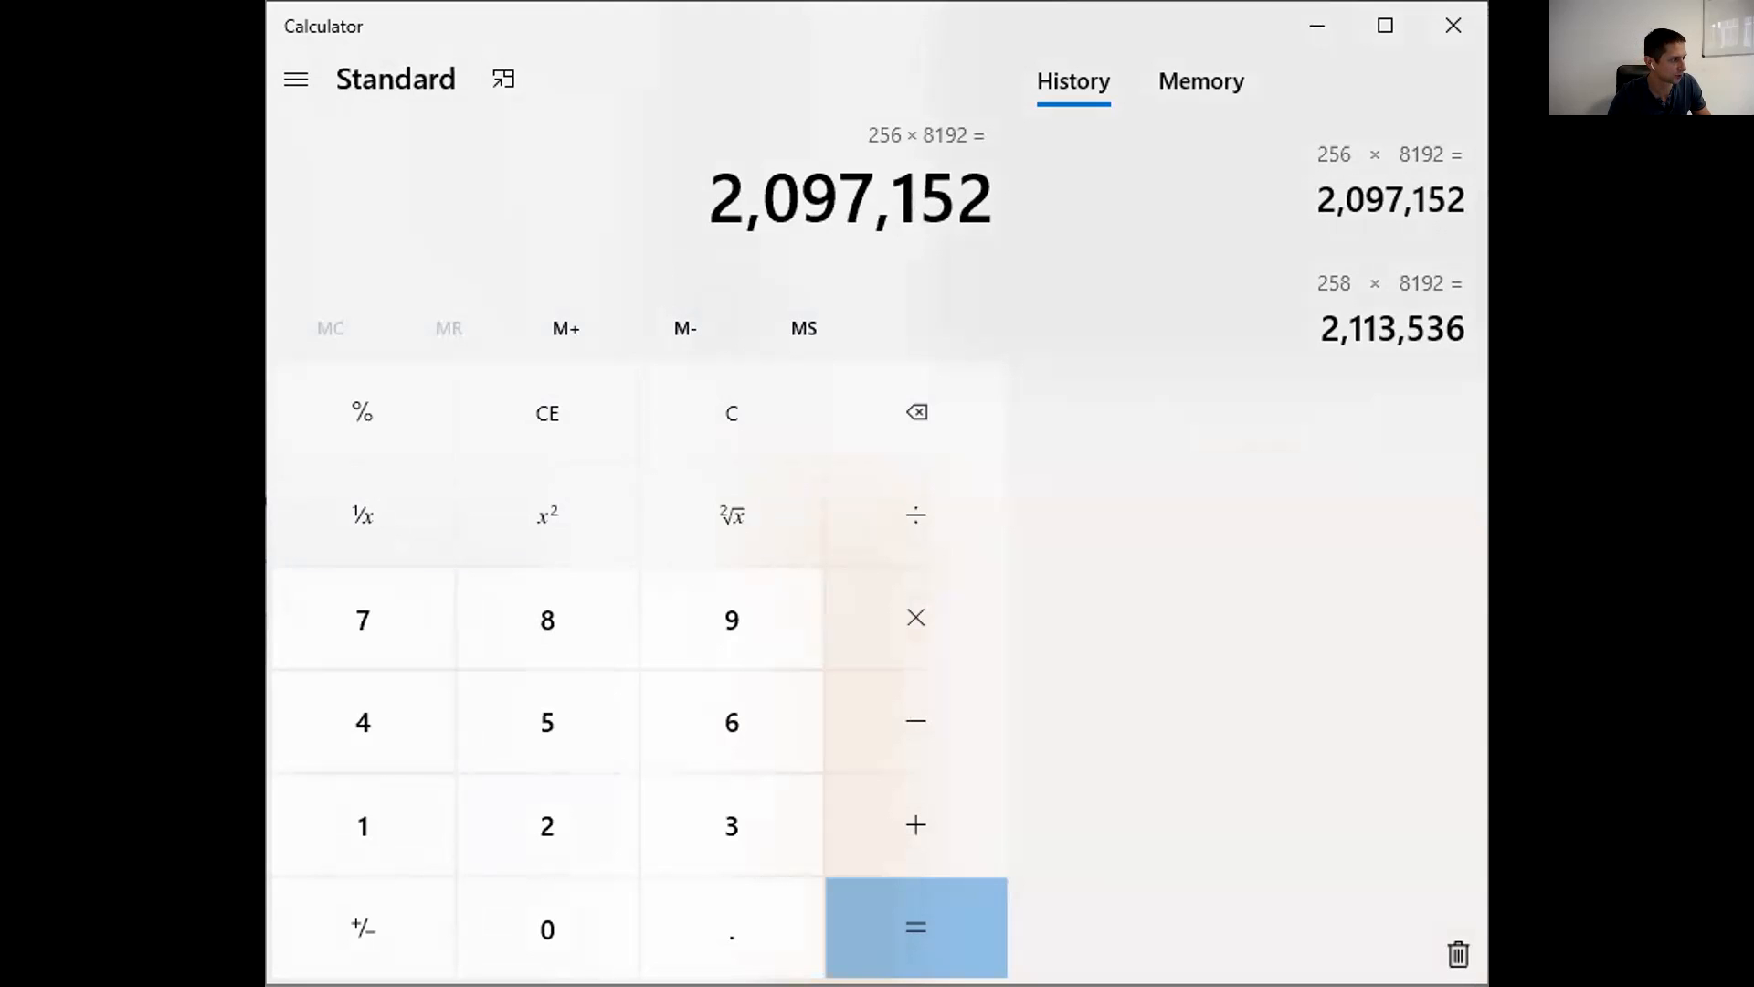
pyautogui.hotkey('alt', 'Tab')
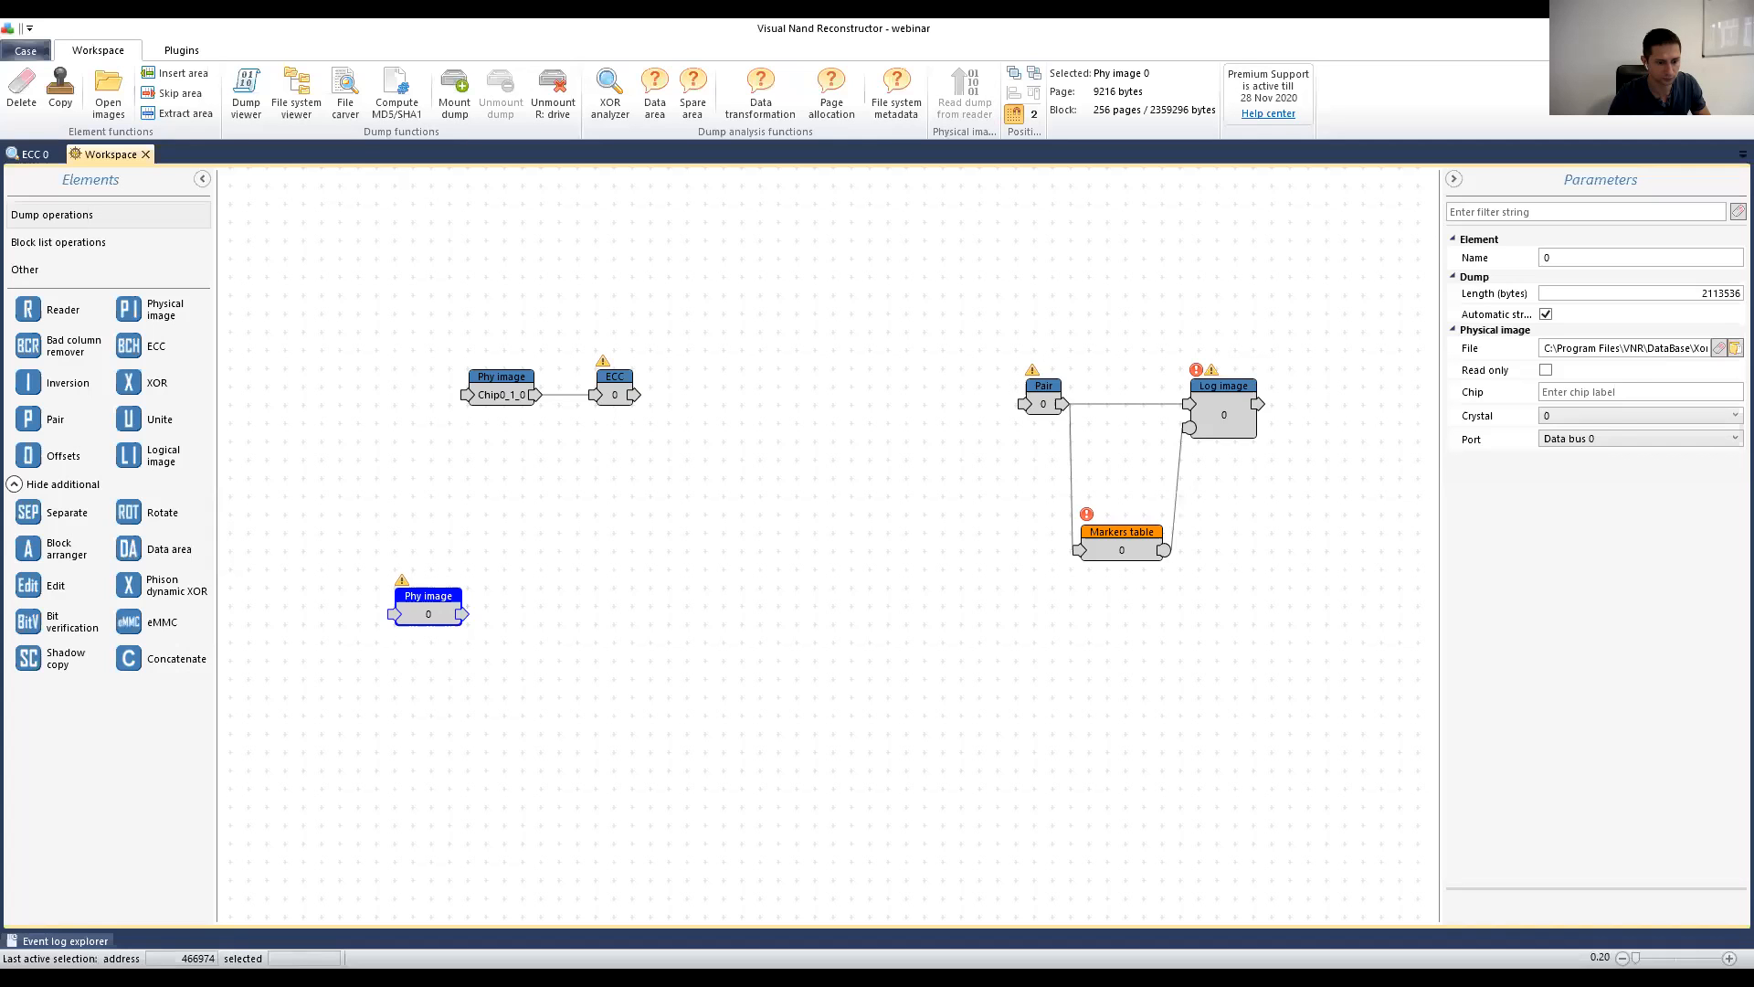
# Step: Set the cut length to 2097152, creating an Offsets element beside the key image
pyautogui.doubleClick(857, 571)
pyautogui.write('2097152')
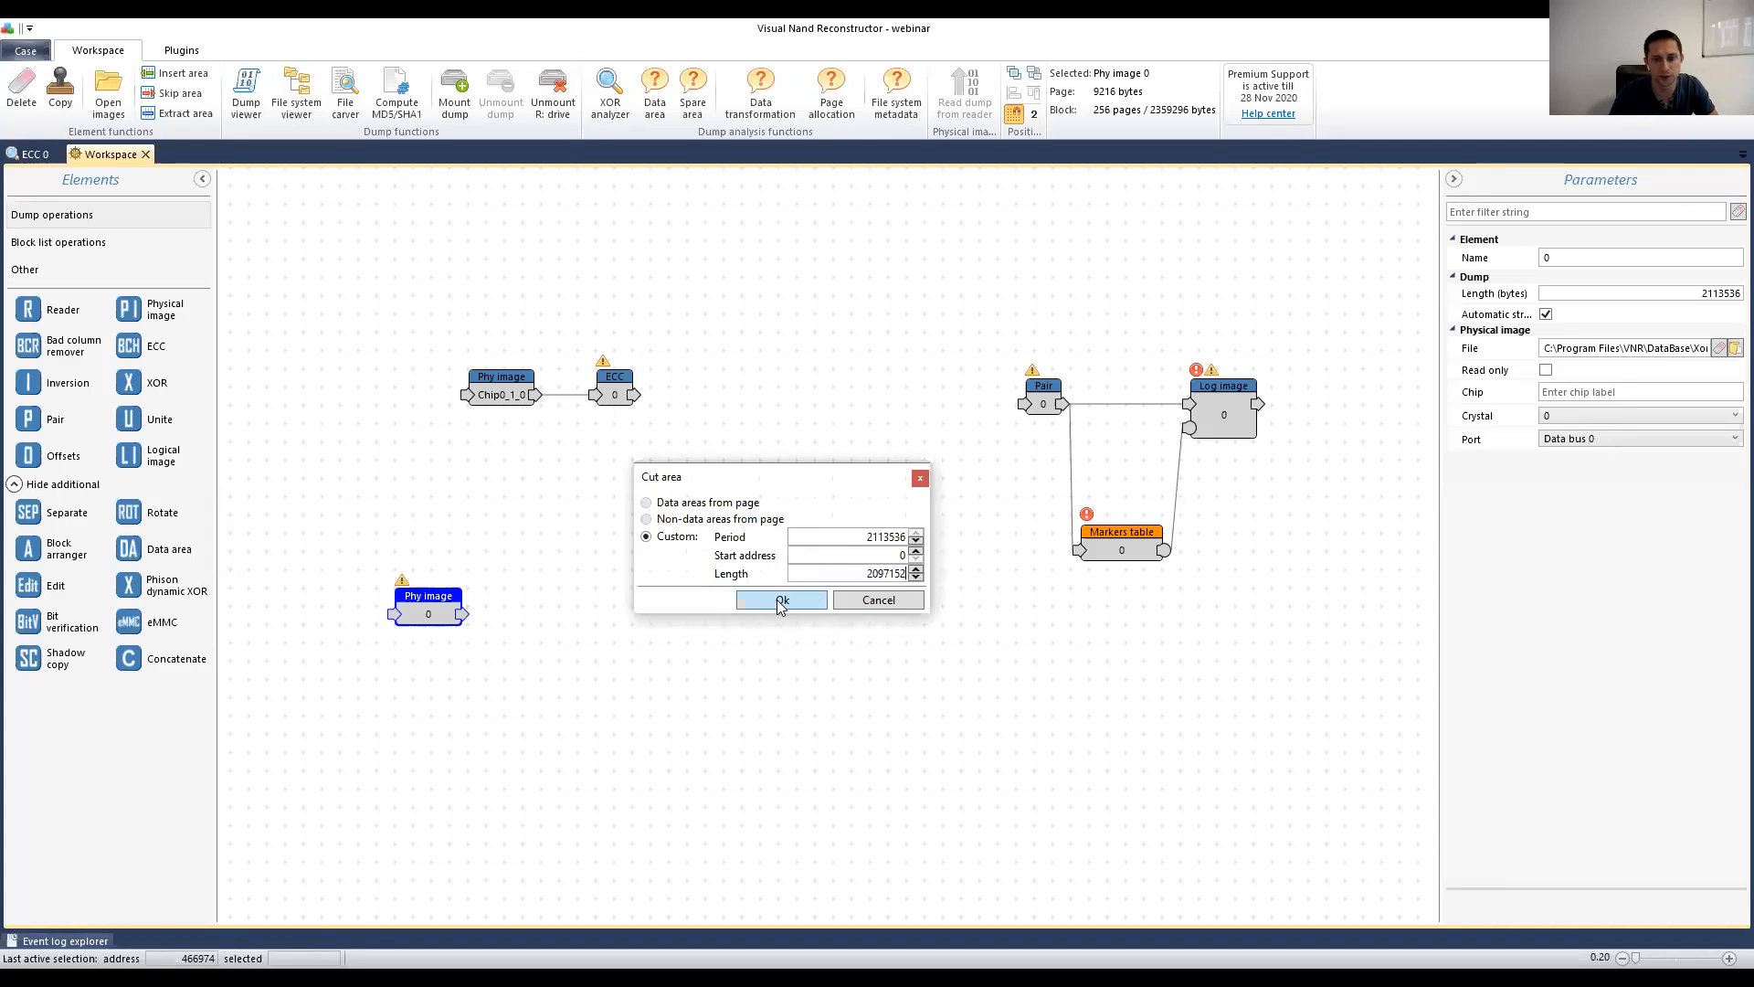
pyautogui.click(781, 601)
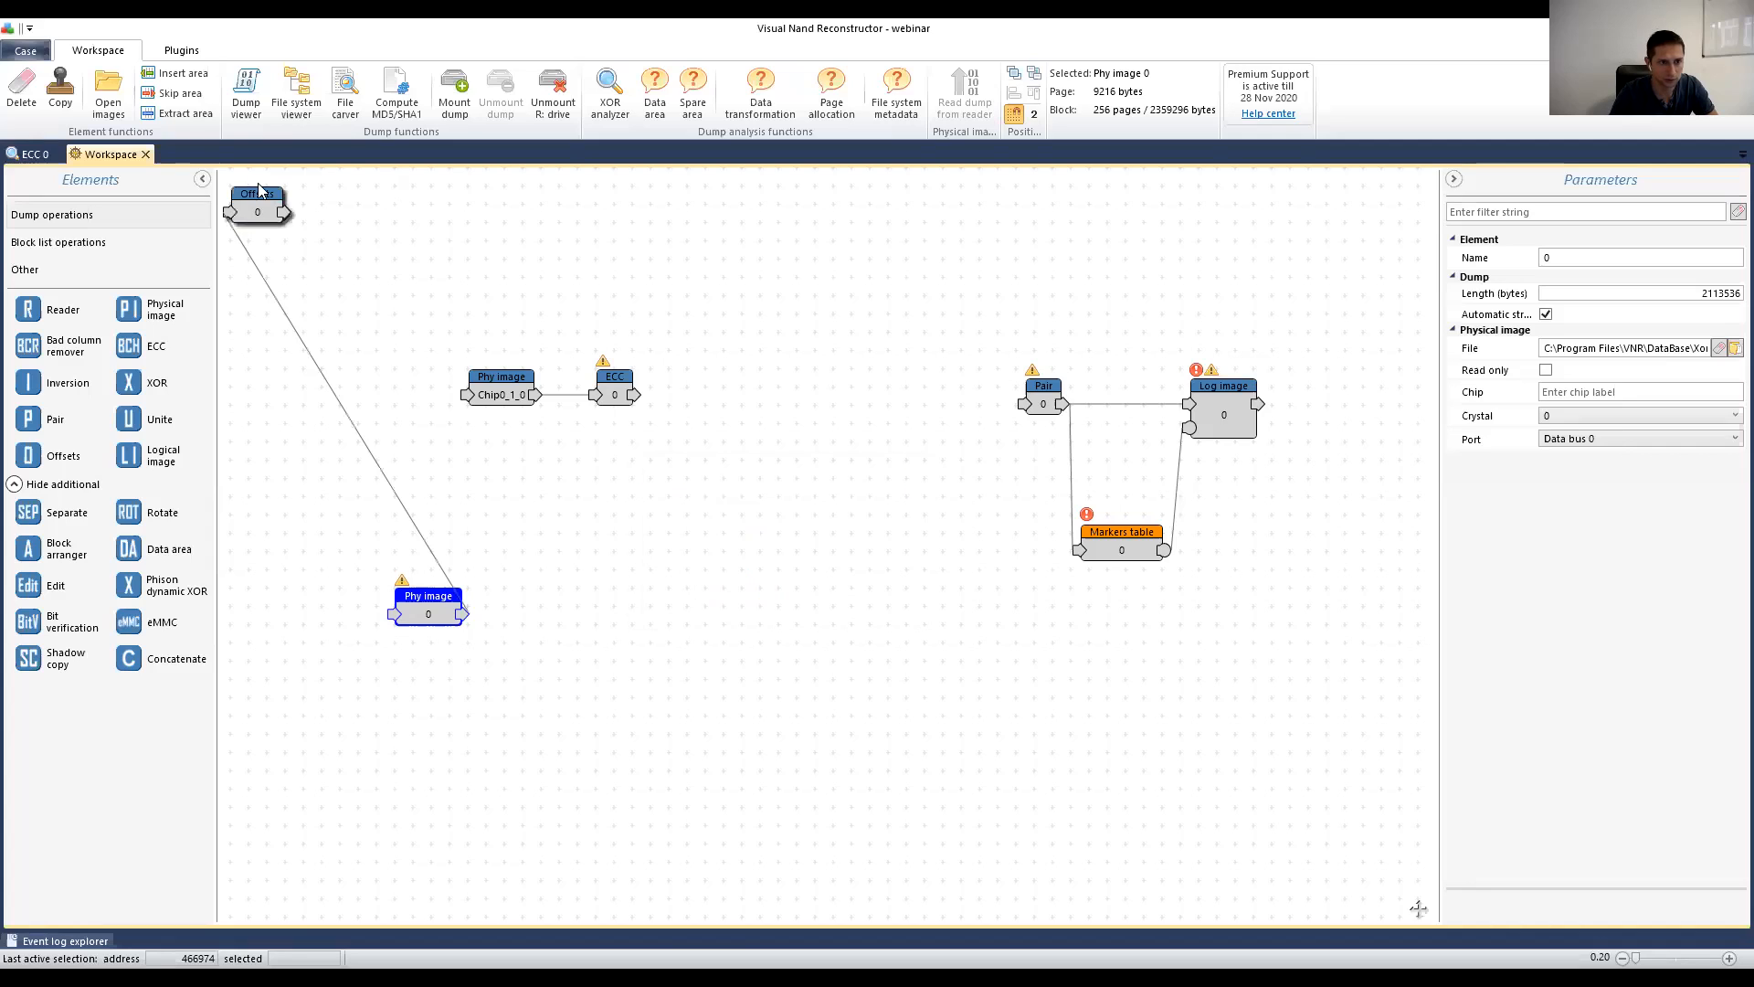
pyautogui.click(548, 610)
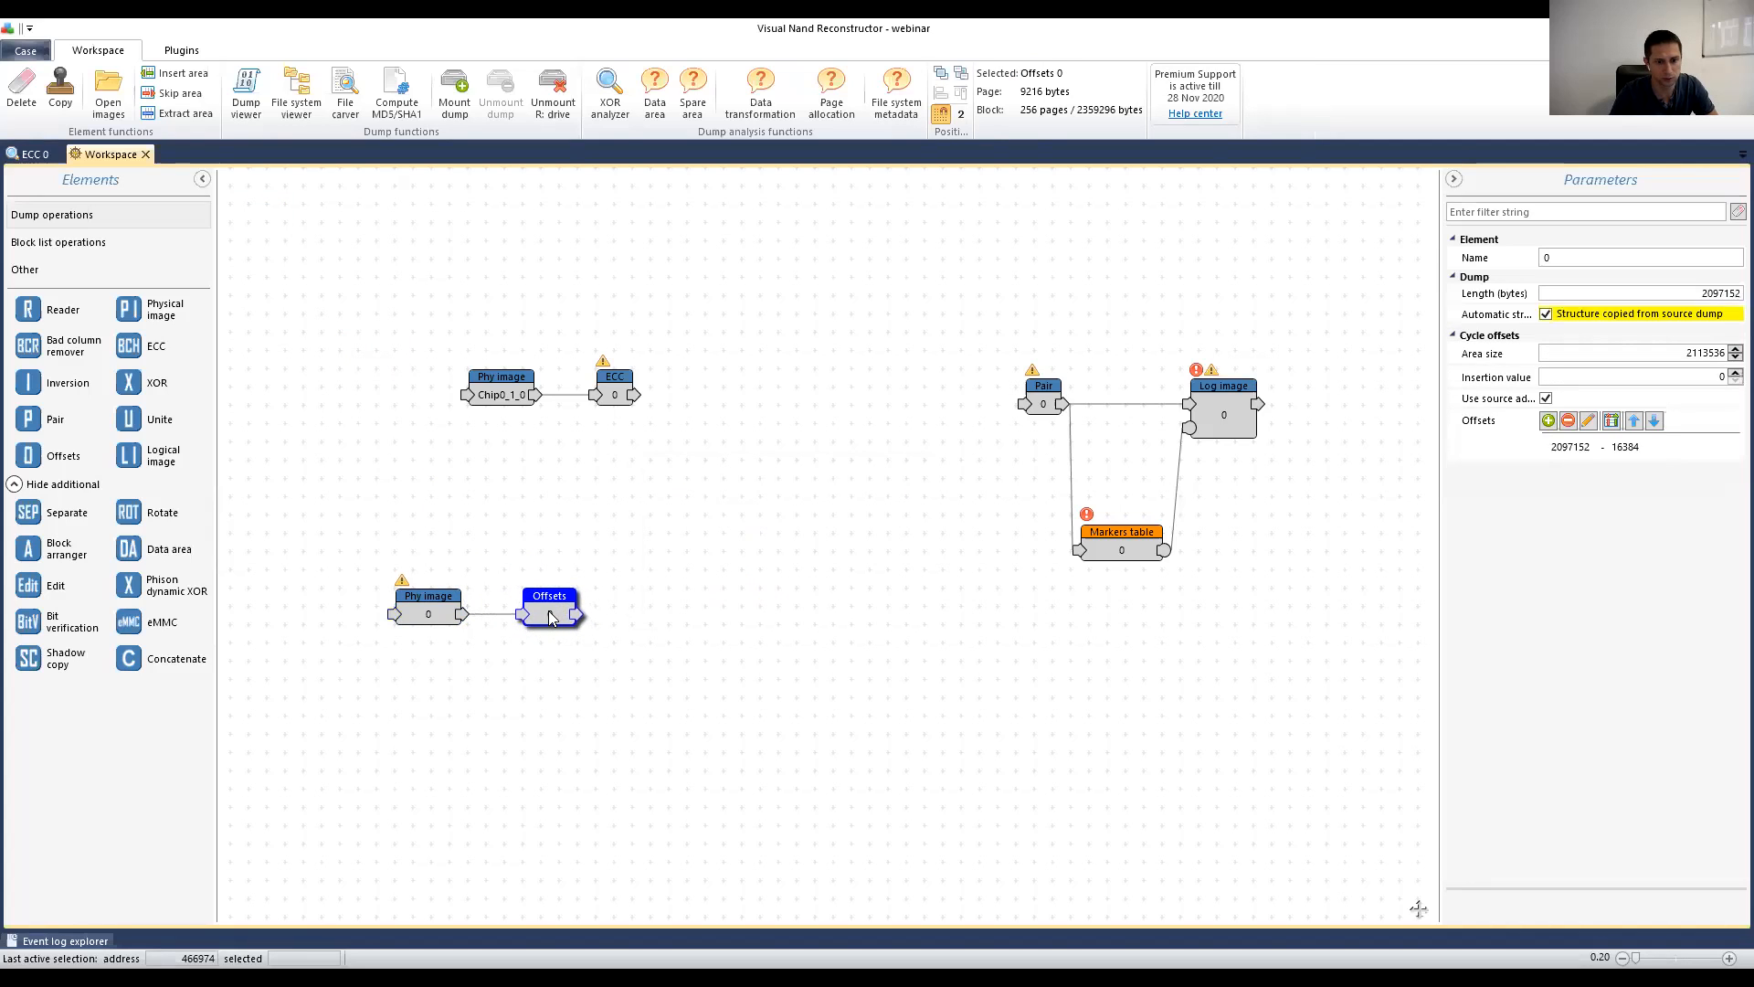
# Step: Check the Offsets output in Bitmap view, then go back to the ECC 0 analysis
pyautogui.click(433, 607)
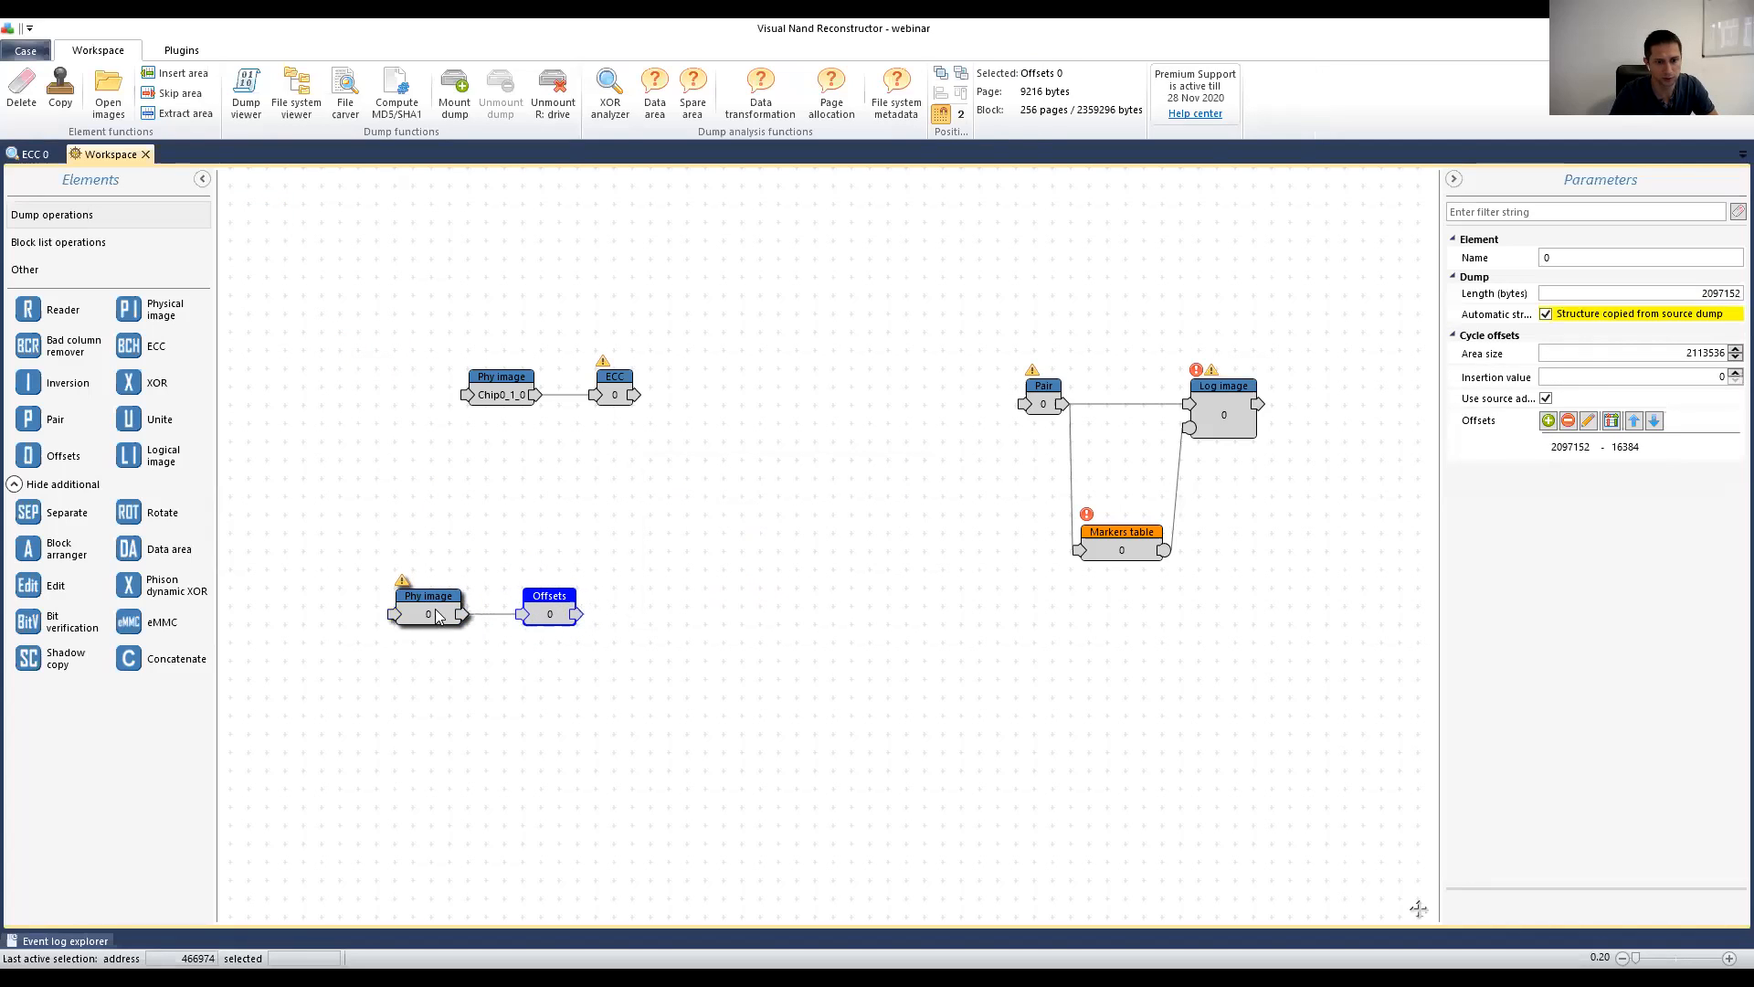
pyautogui.click(553, 613)
pyautogui.doubleClick(548, 607)
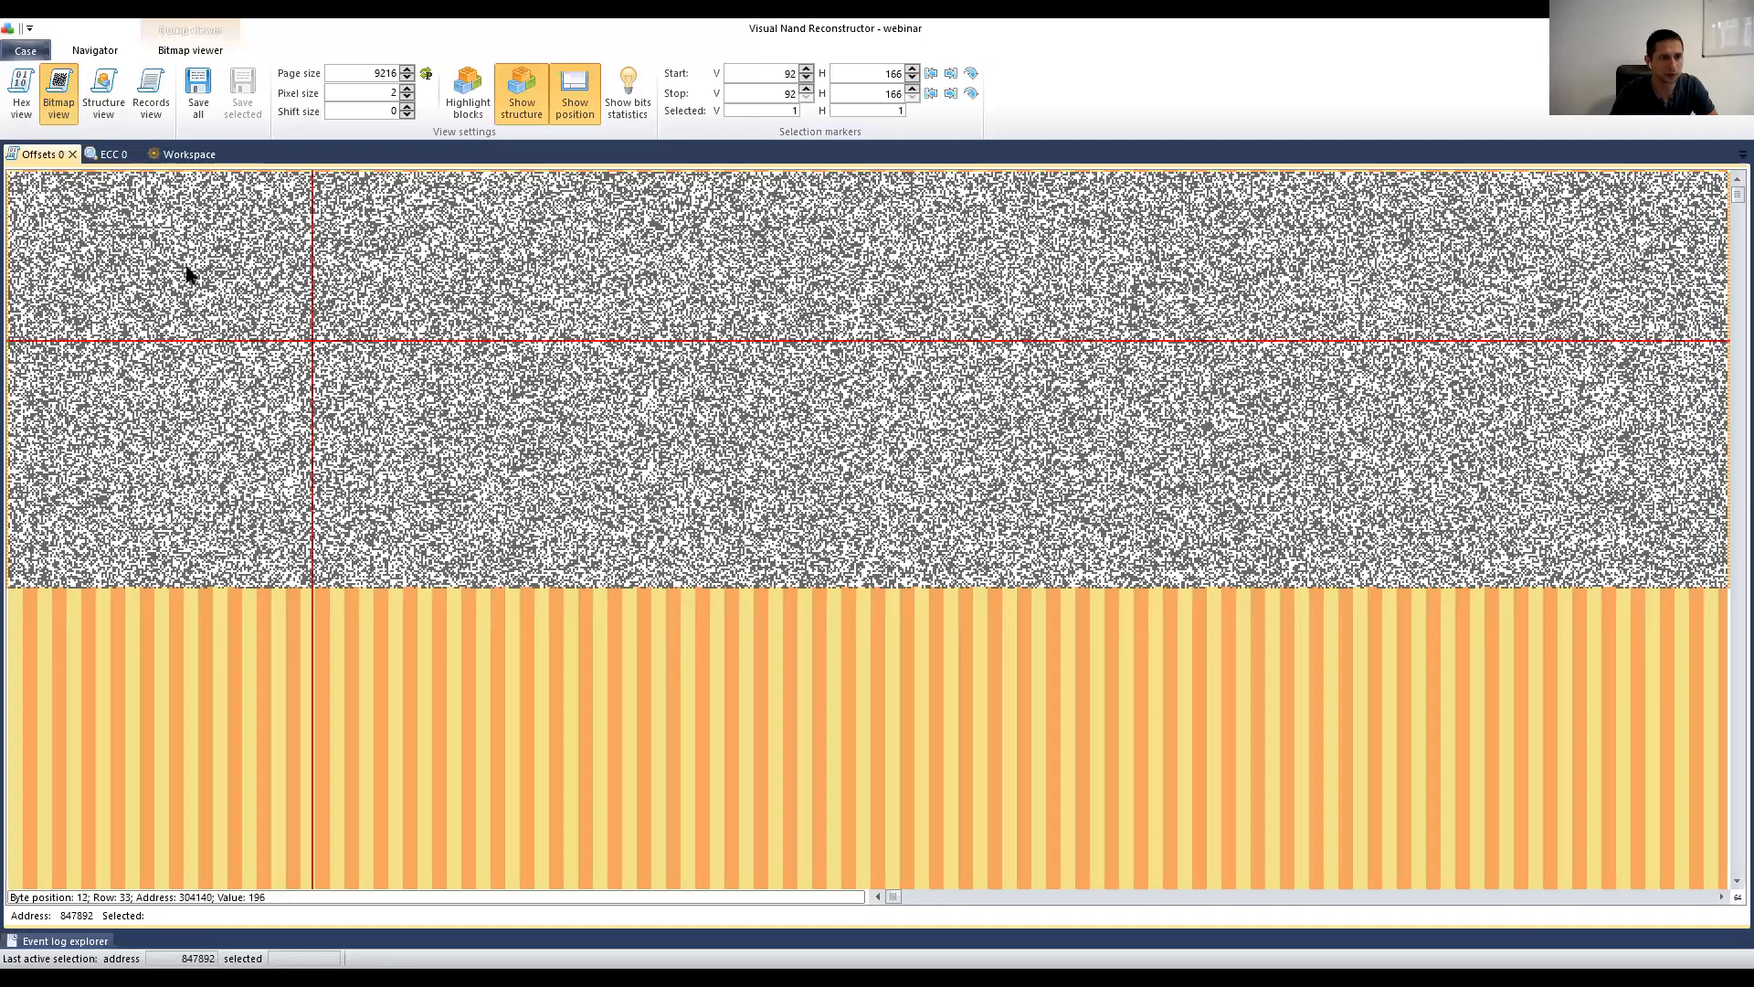
pyautogui.click(198, 155)
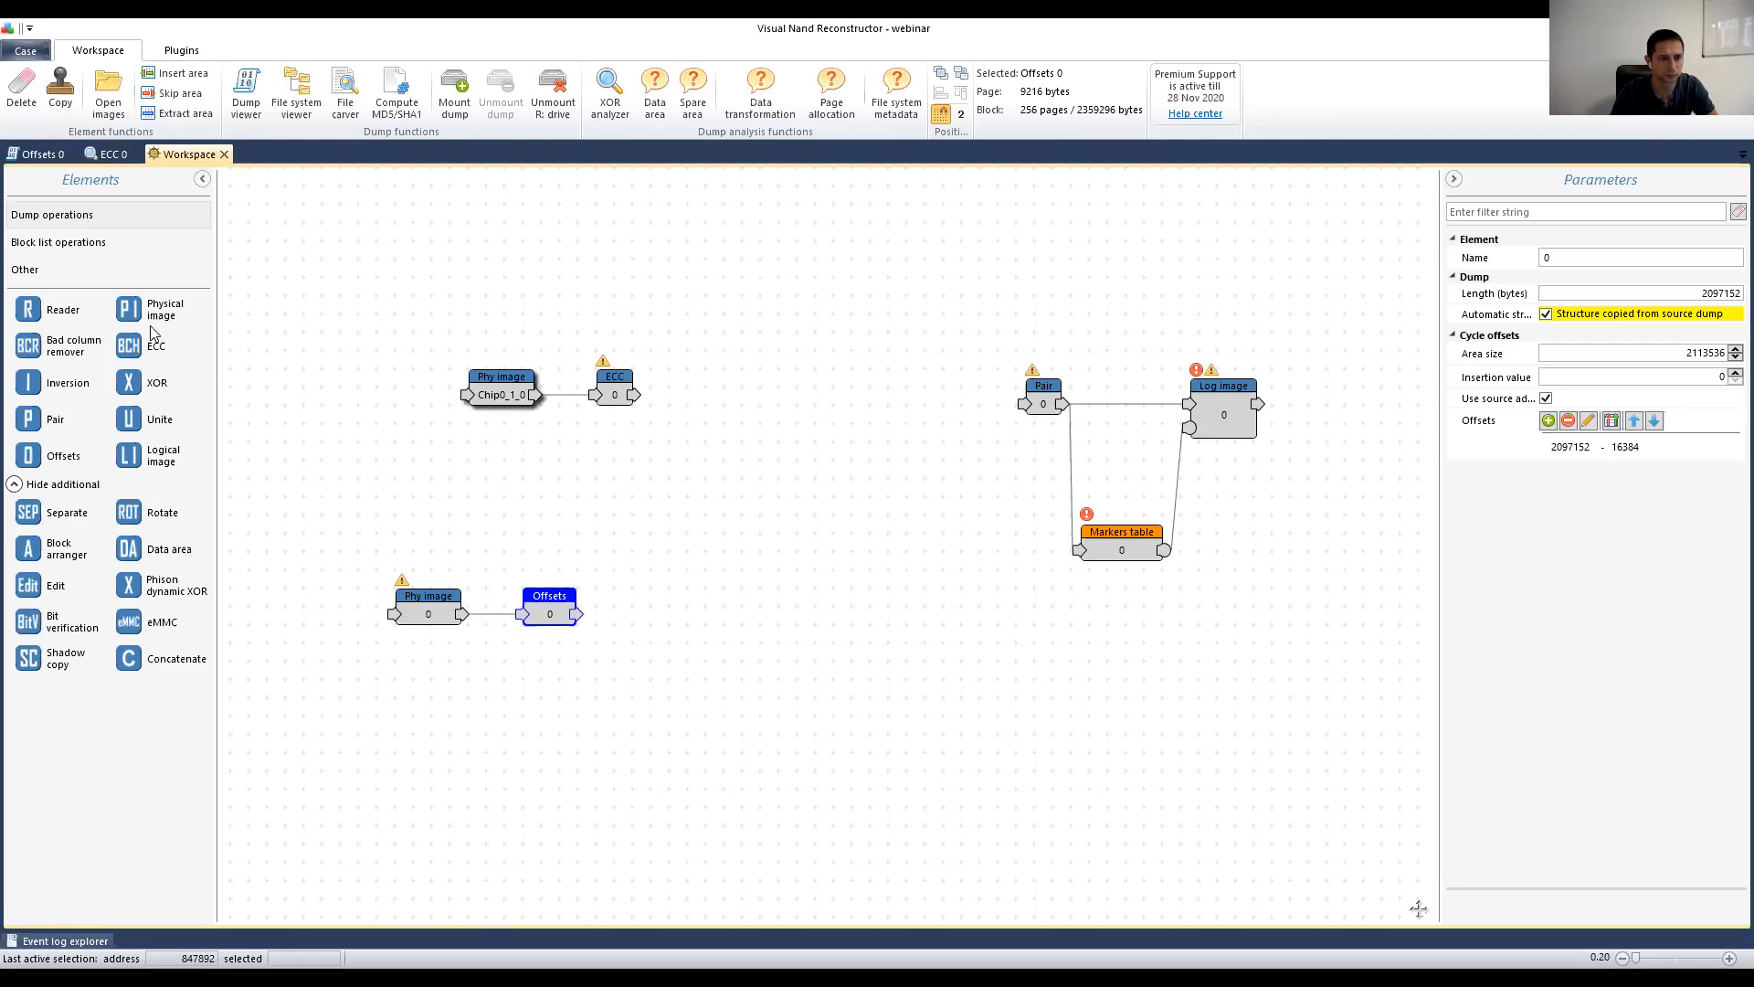
pyautogui.click(114, 155)
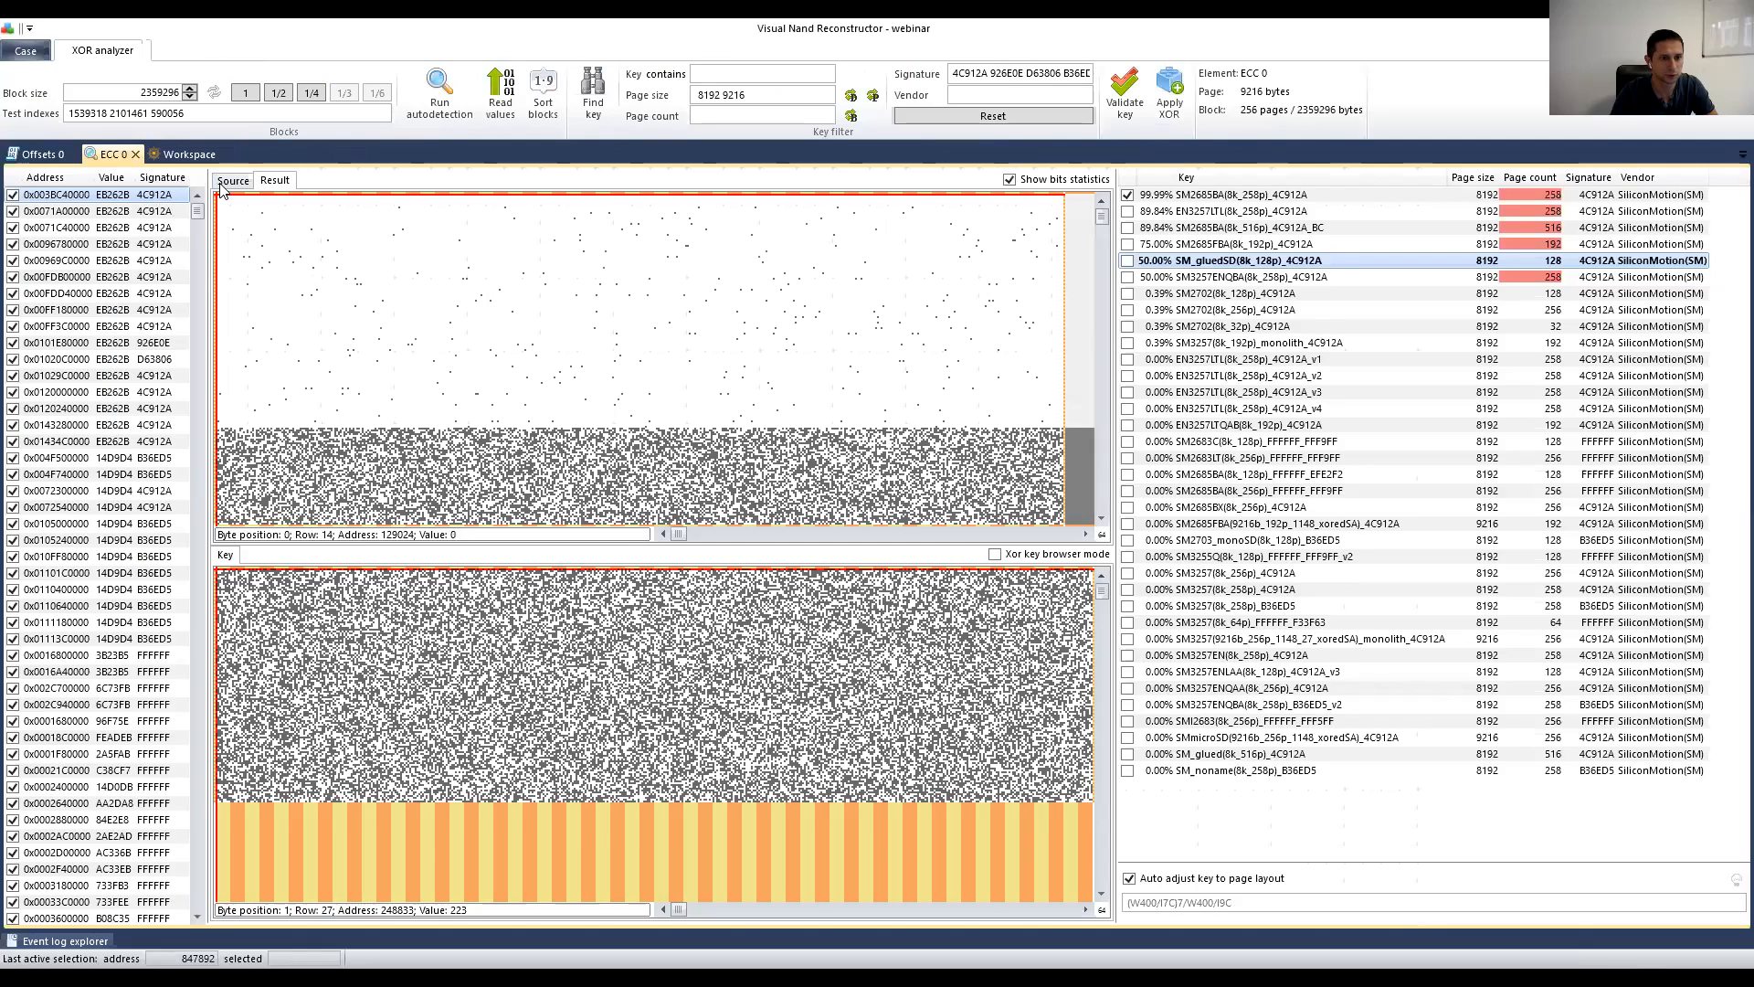
# Step: Add an XOR element fed by the ECC and Offsets outputs
pyautogui.click(221, 184)
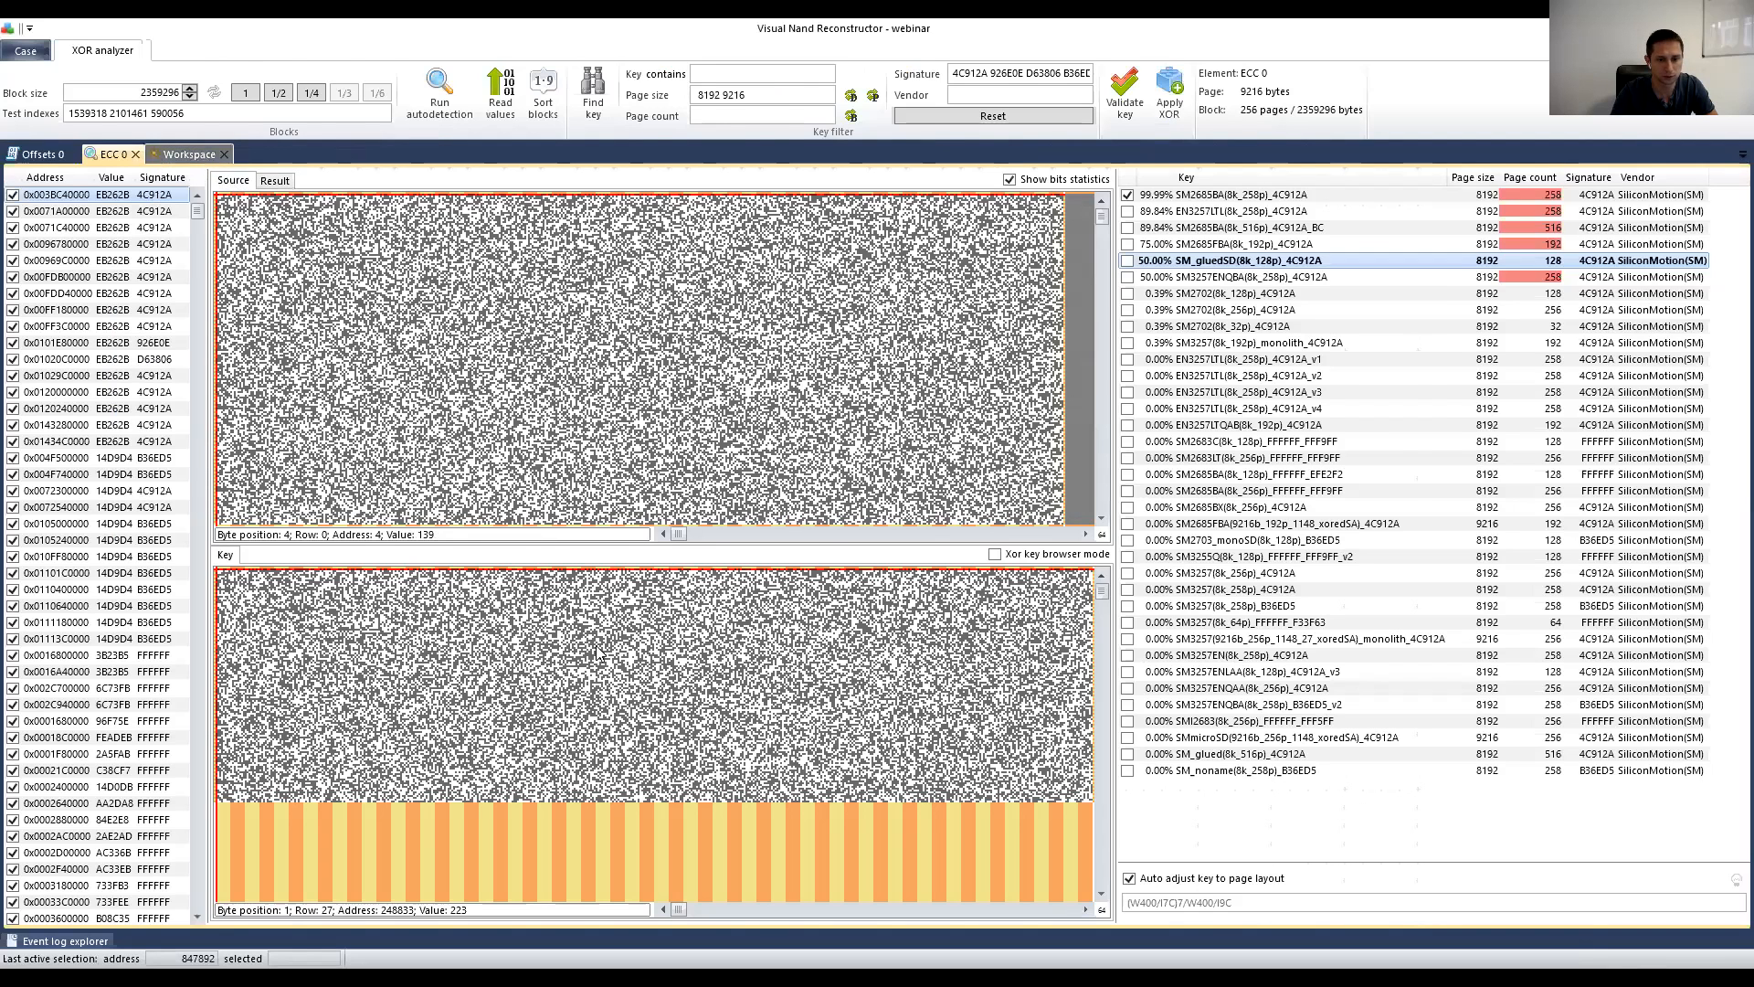
pyautogui.click(189, 155)
pyautogui.moveTo(139, 385); pyautogui.dragTo(703, 392)
pyautogui.moveTo(577, 614); pyautogui.dragTo(707, 418)
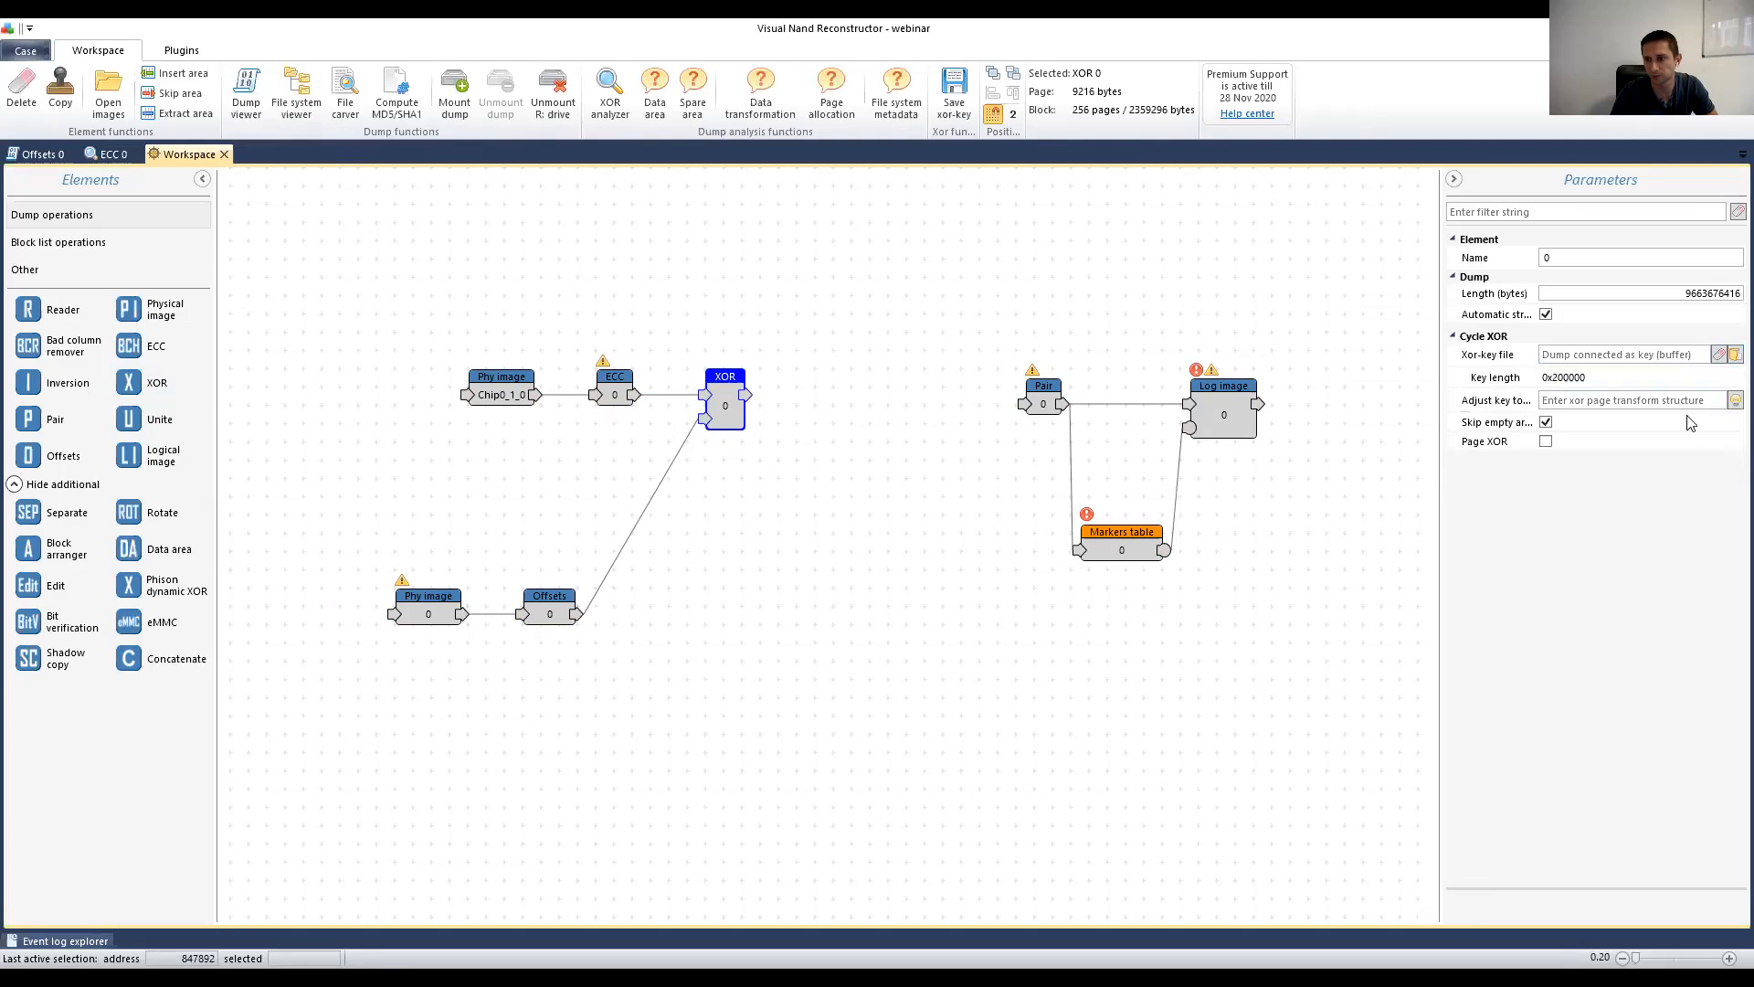
# Step: Set Adjust key to Auto and view the XOR 0 result as a bitmap
pyautogui.click(1733, 400)
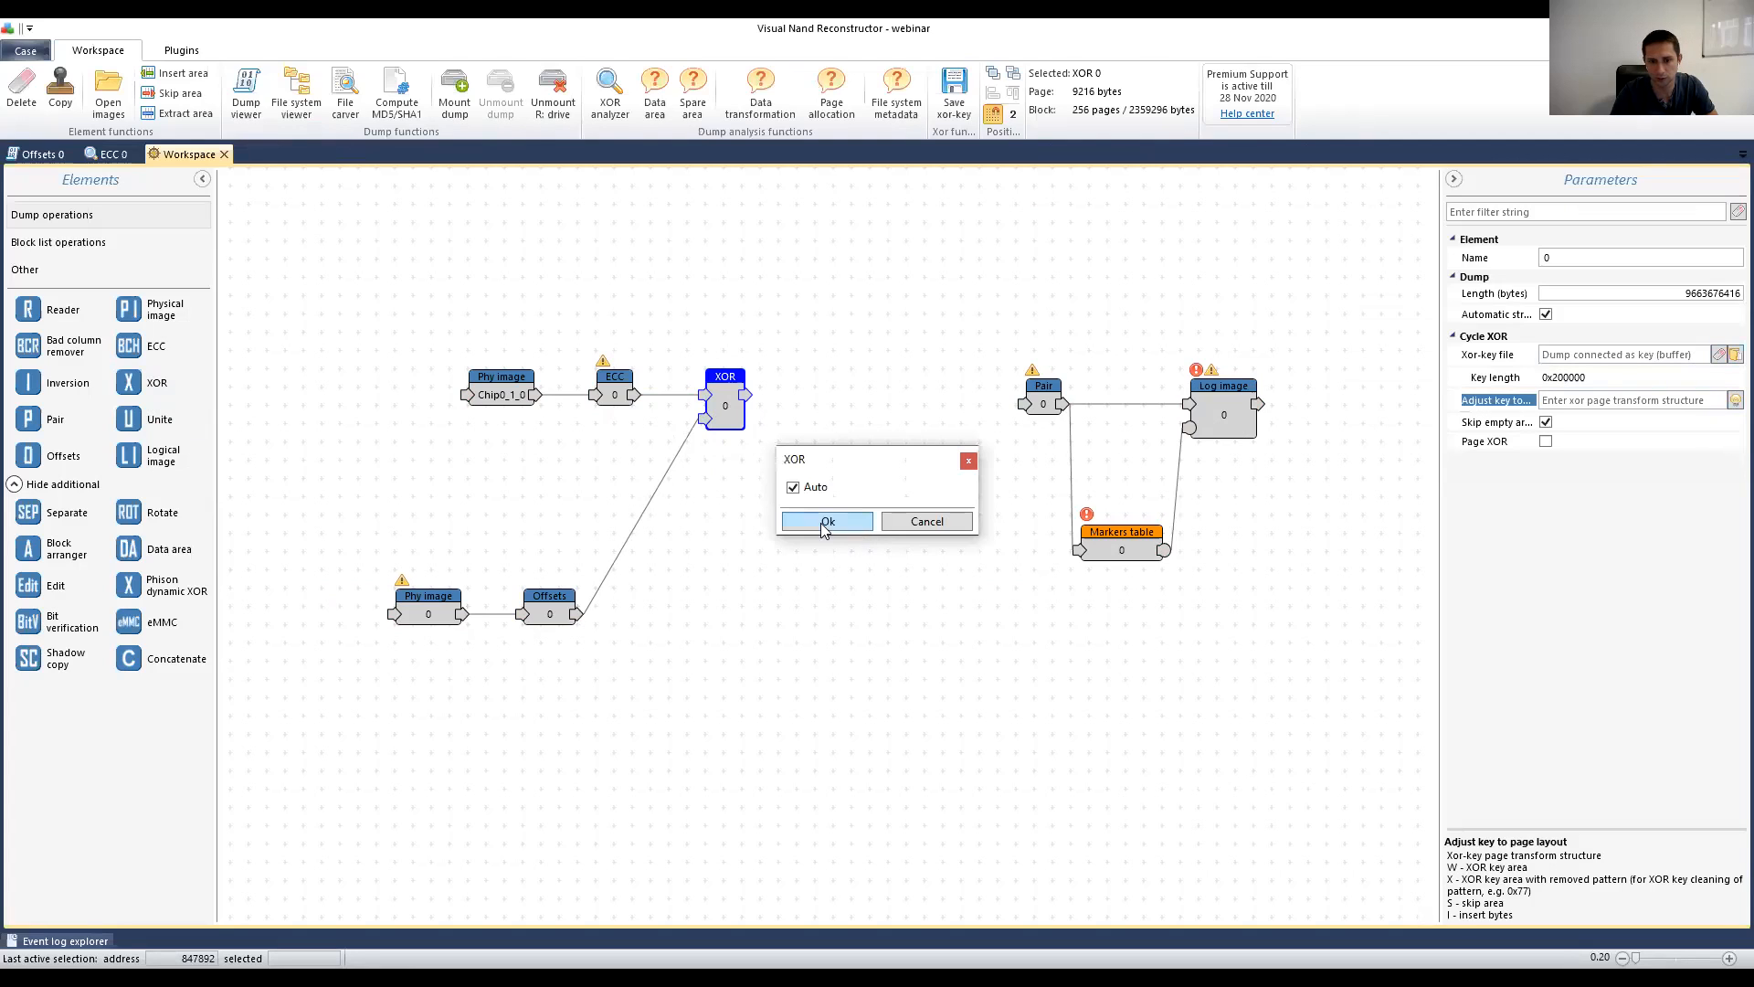
pyautogui.click(825, 532)
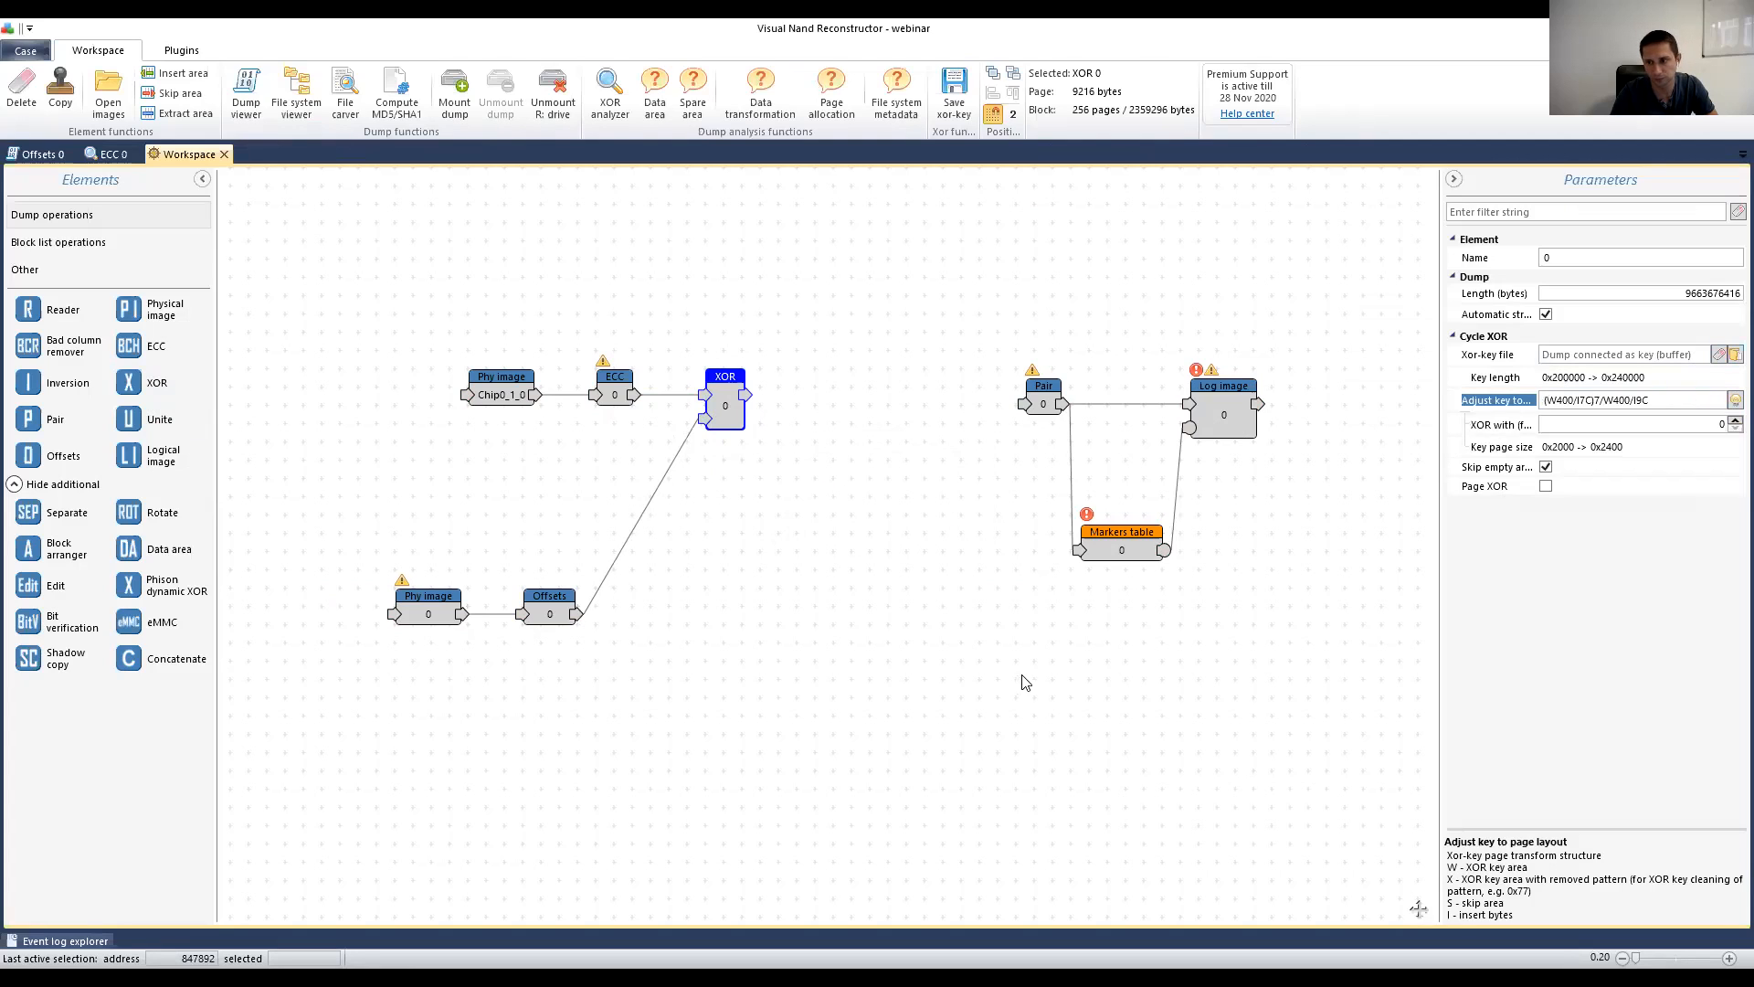
pyautogui.doubleClick(725, 408)
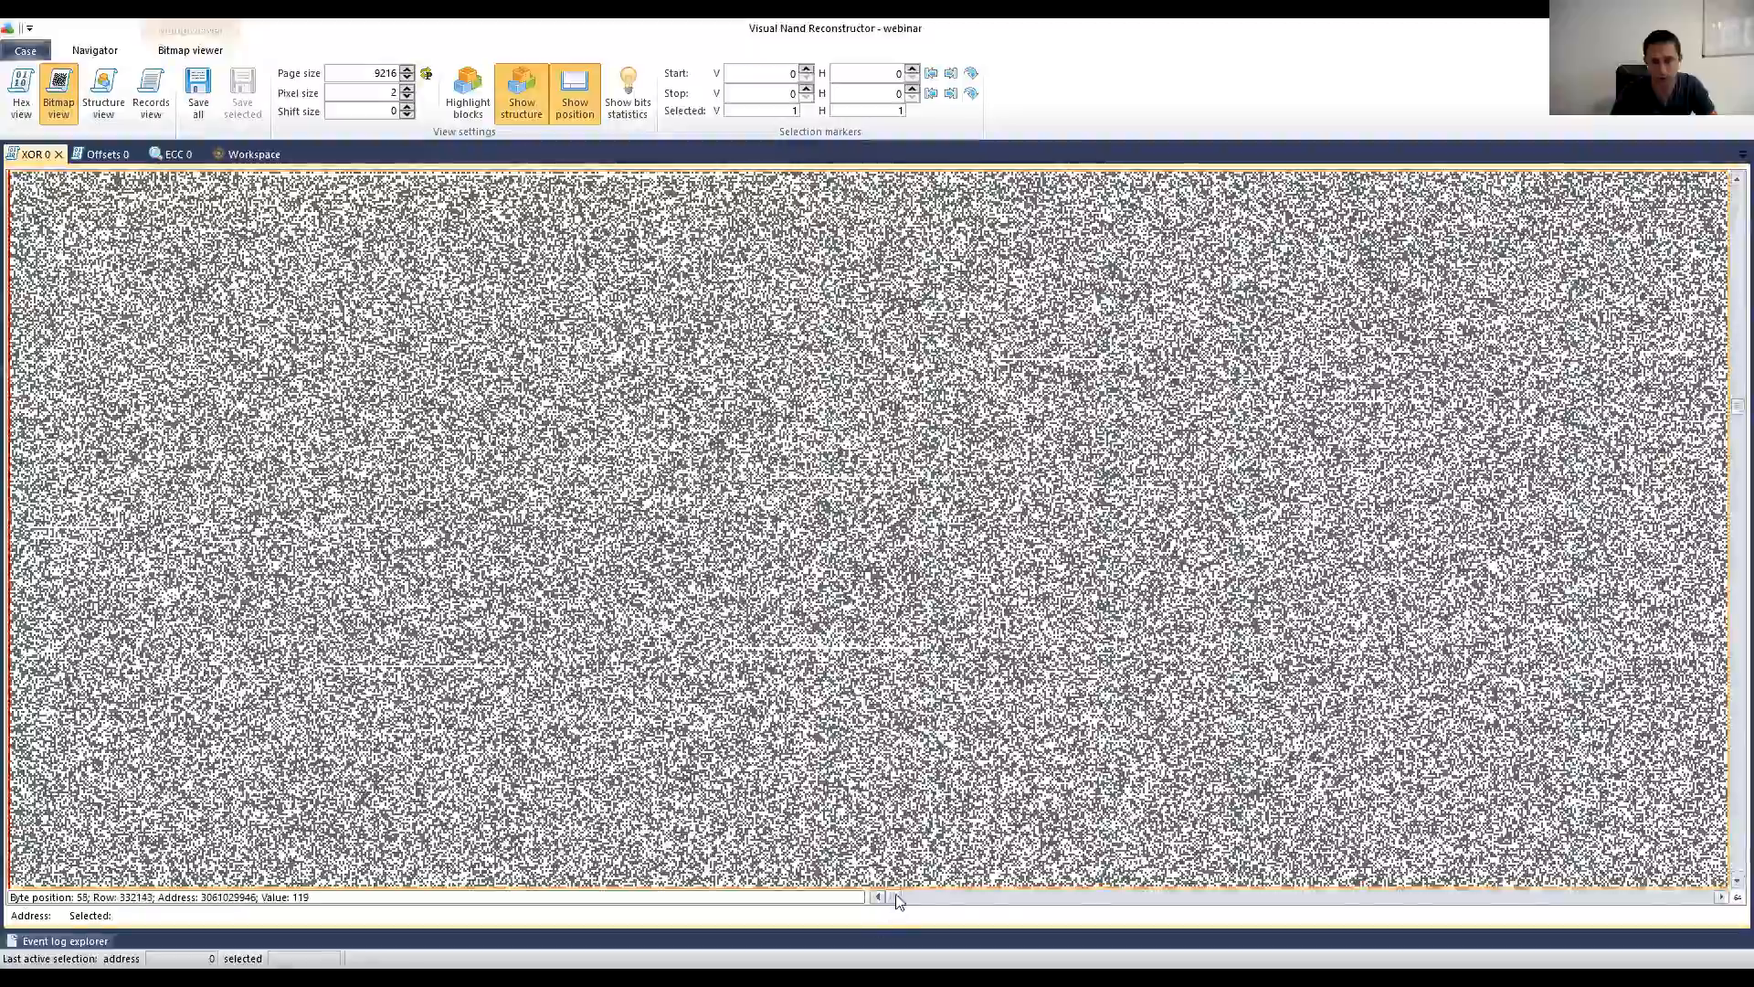
# Step: Scroll through the XOR 0 bitmap and place the position mark at row 484093
pyautogui.moveTo(897, 901); pyautogui.dragTo(1114, 907)
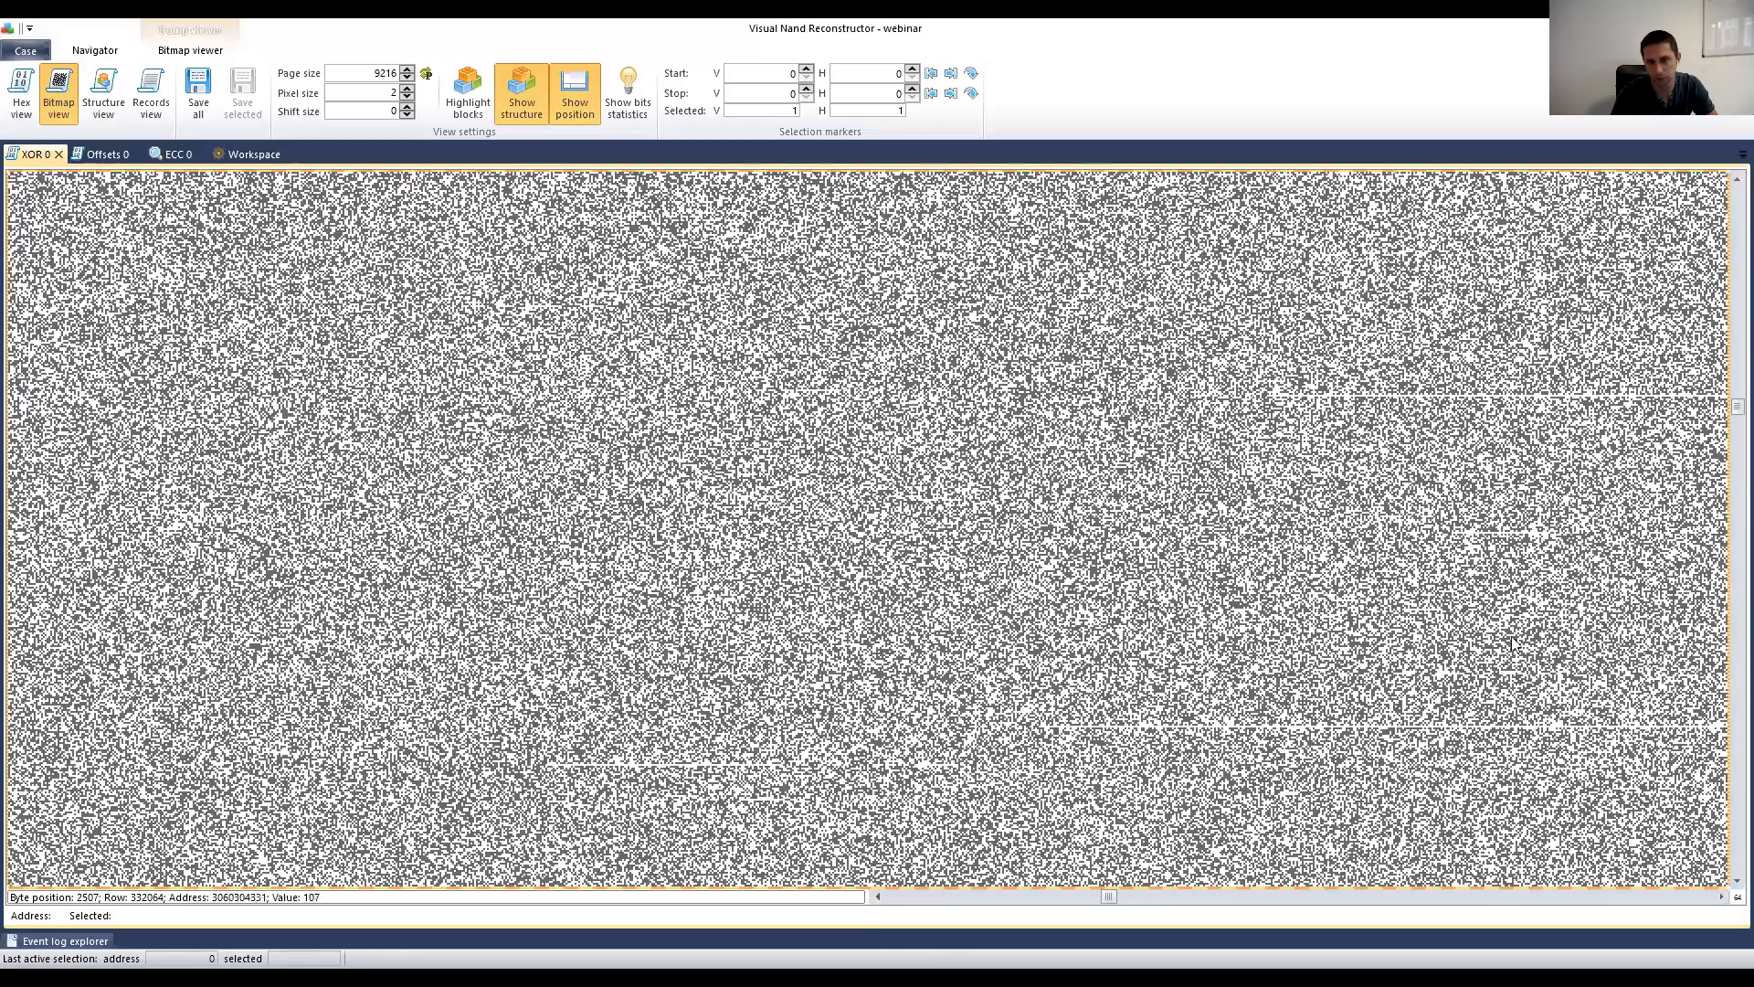
pyautogui.moveTo(1729, 411); pyautogui.dragTo(1728, 505)
pyautogui.moveTo(1110, 898); pyautogui.dragTo(1725, 900)
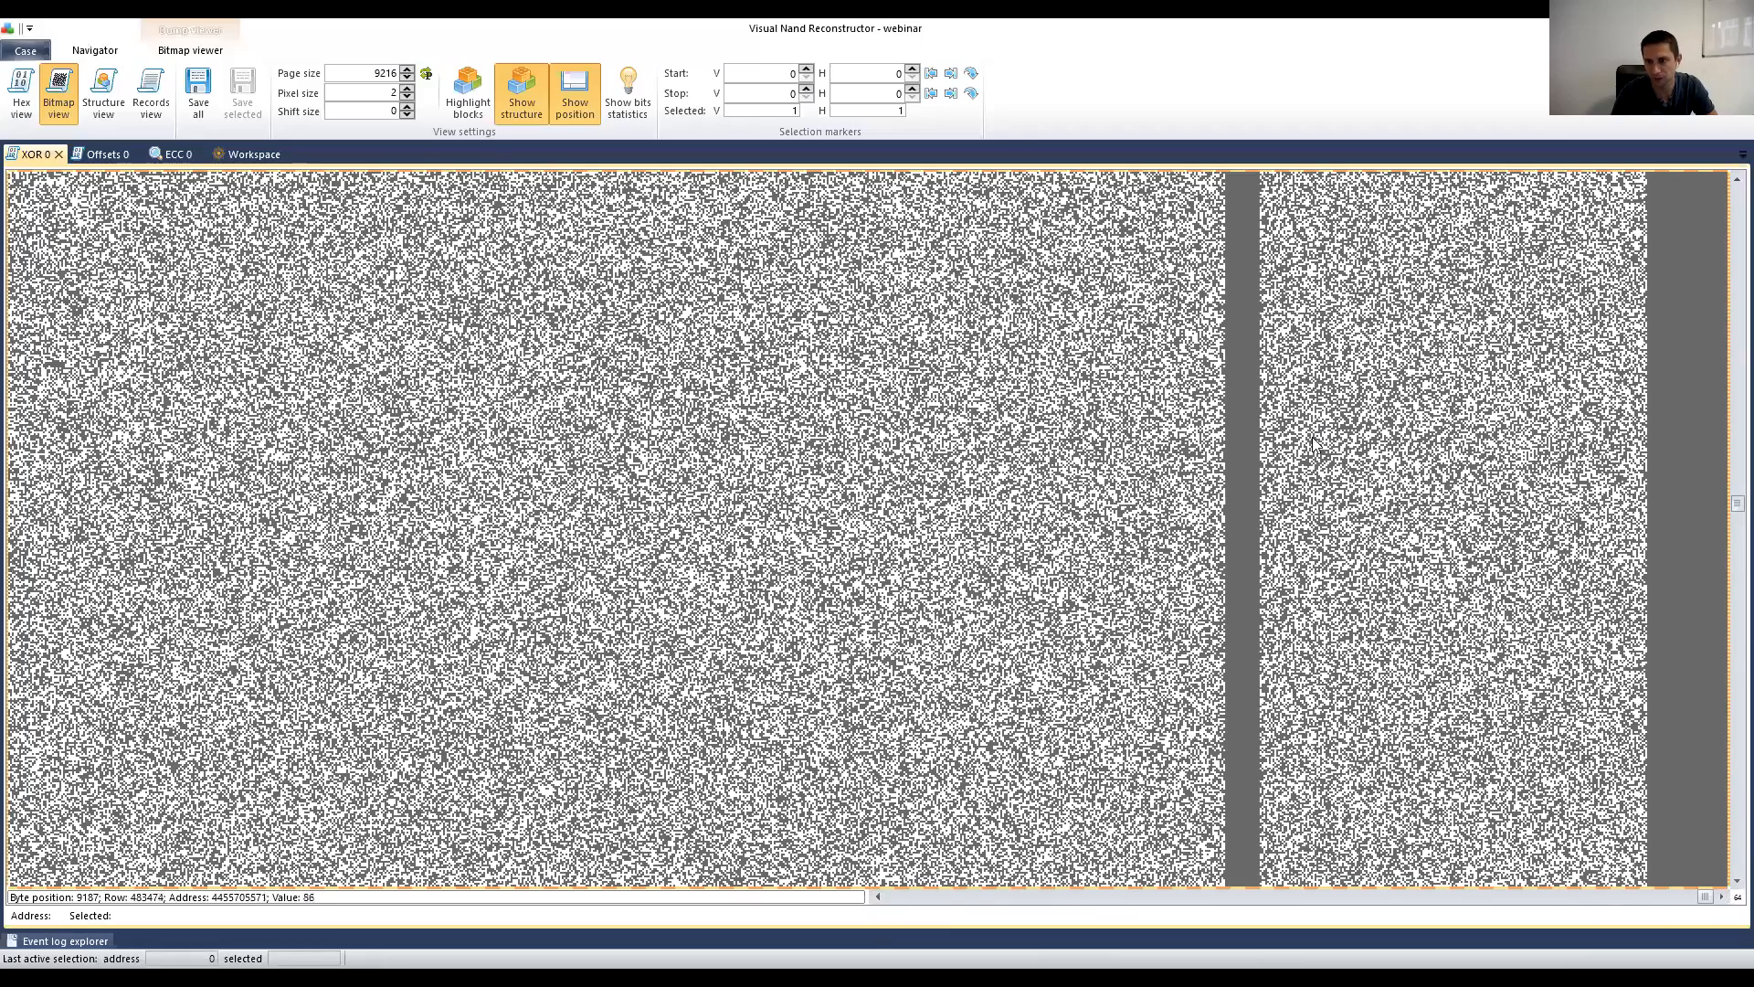
pyautogui.scroll(-1, 1299, 374)
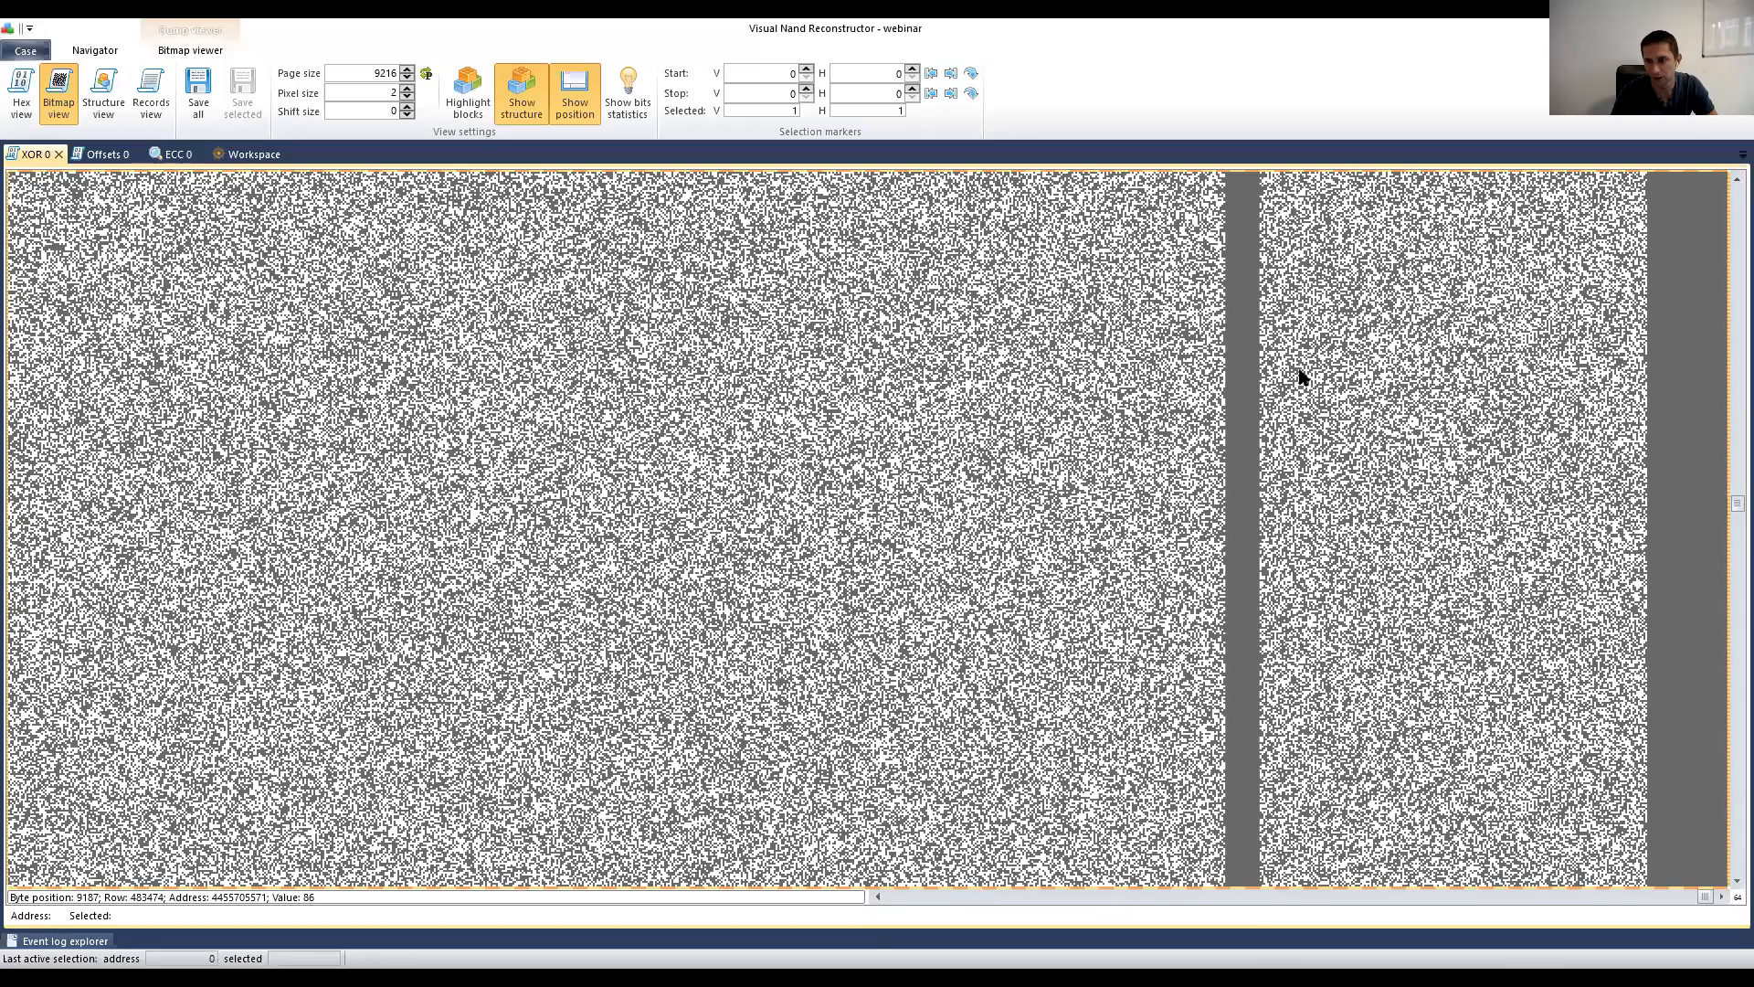
pyautogui.scroll(-10, 1303, 375)
pyautogui.click(1336, 496)
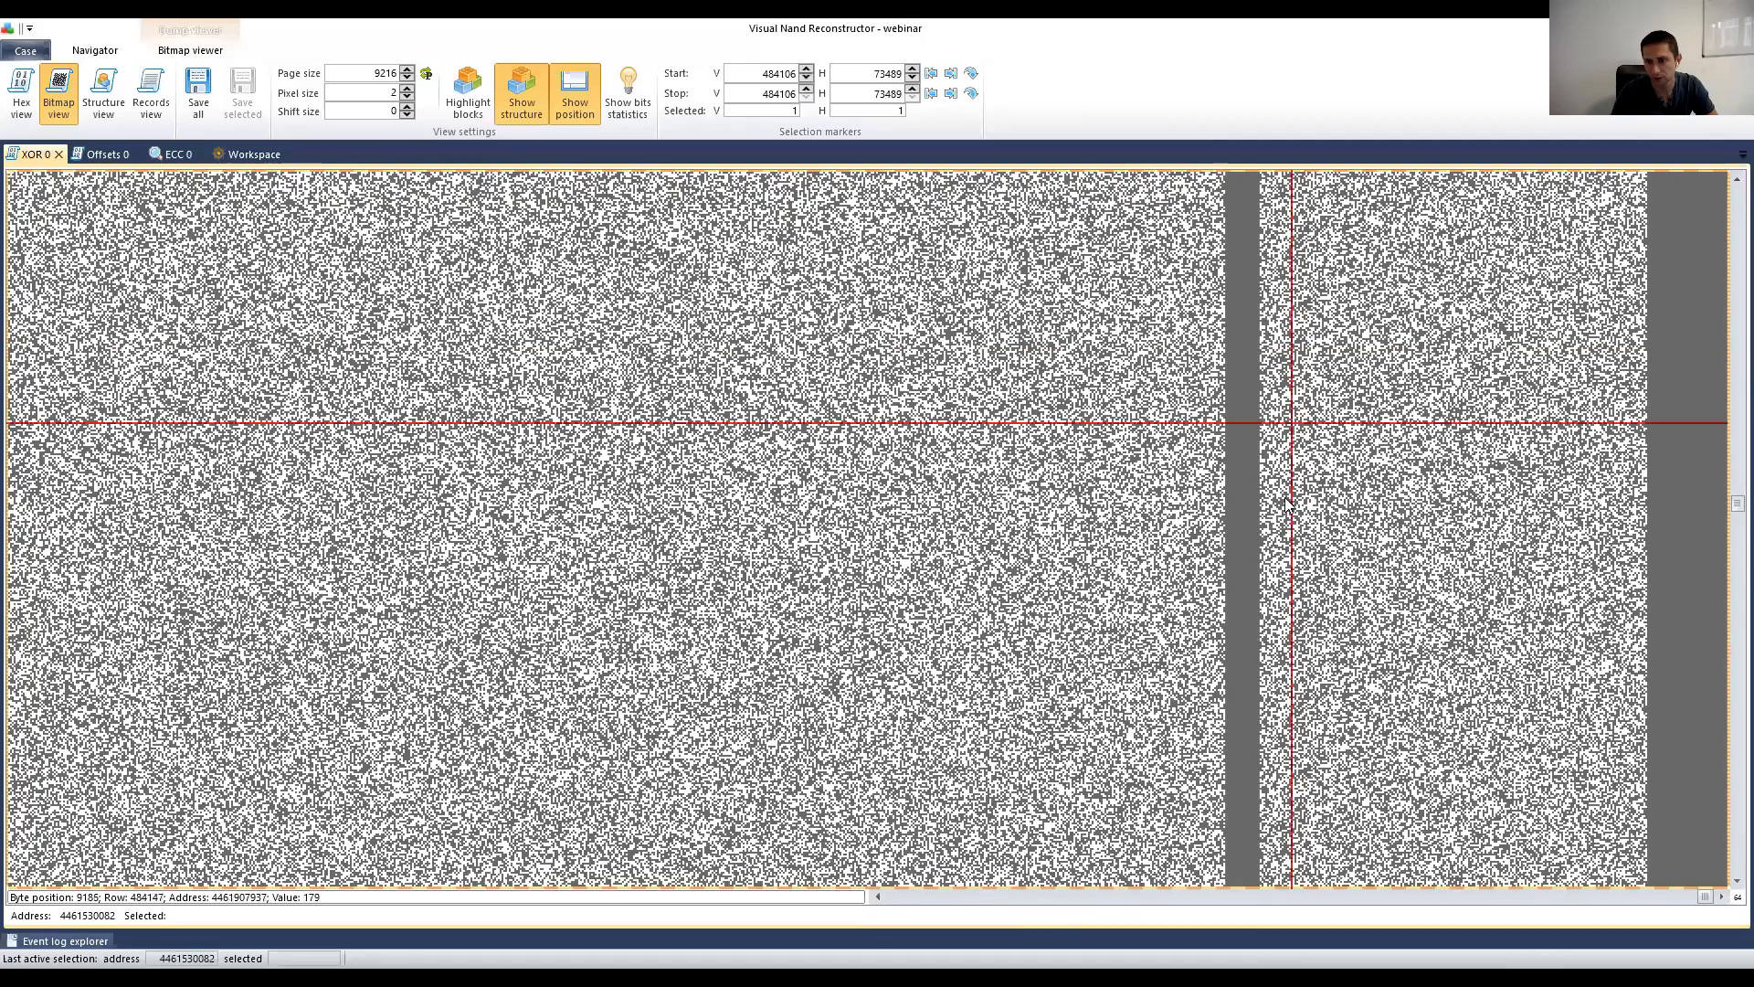
pyautogui.click(1281, 467)
pyautogui.click(1331, 458)
pyautogui.click(1316, 399)
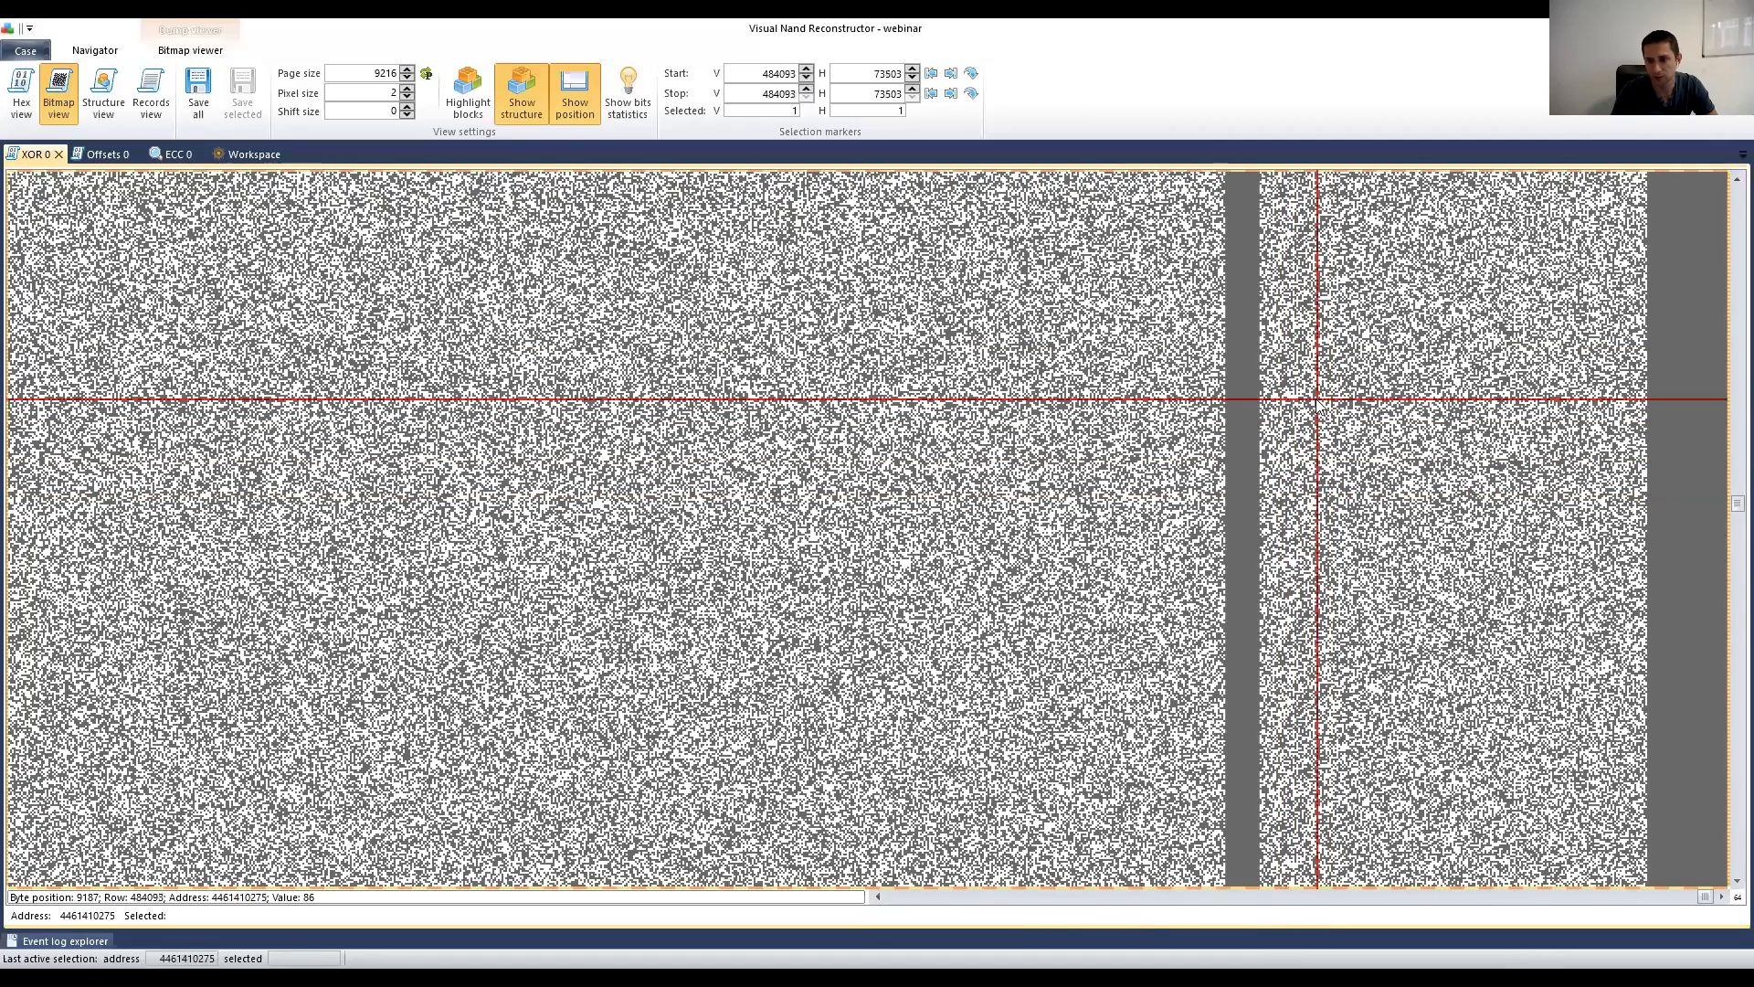
# Step: Move the position mark through the XOR data, past row 484135, to the byte at row 484155
pyautogui.click(1310, 439)
pyautogui.click(1274, 493)
pyautogui.click(1271, 463)
pyautogui.click(1307, 476)
pyautogui.click(1329, 515)
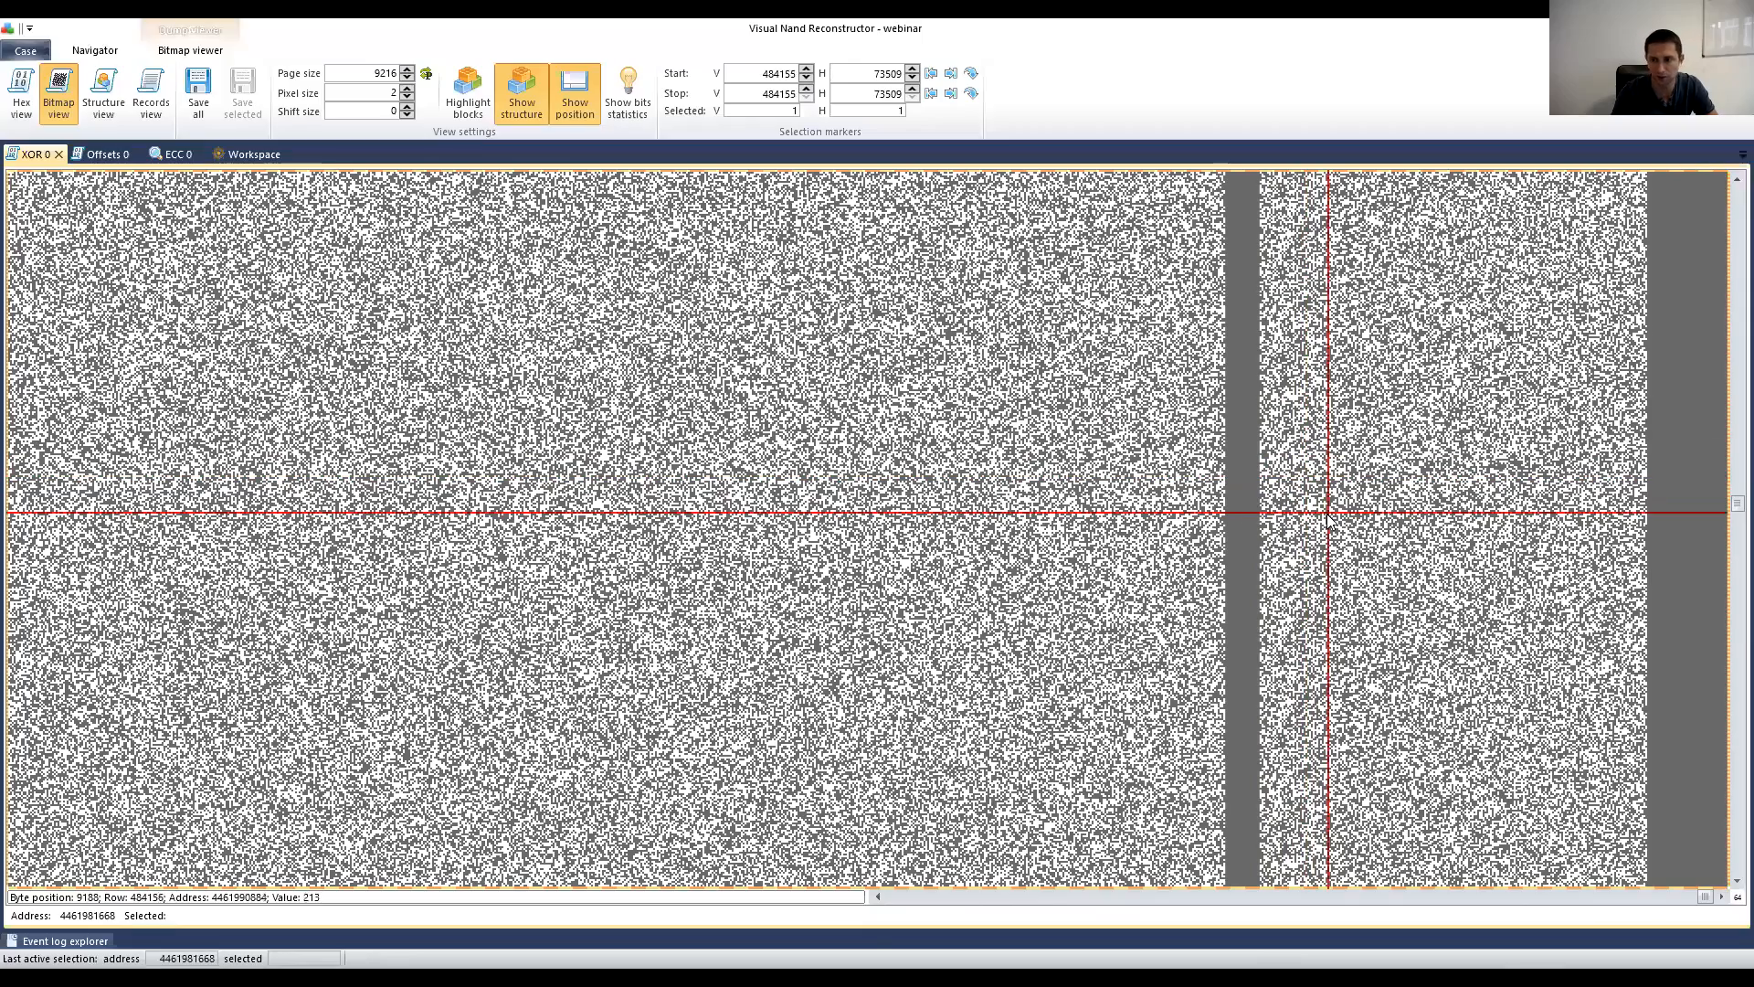
# Step: Scroll further down the XOR 0 result, then bring up the 'XOR Key for the SA' slide
pyautogui.scroll(-10, 1331, 525)
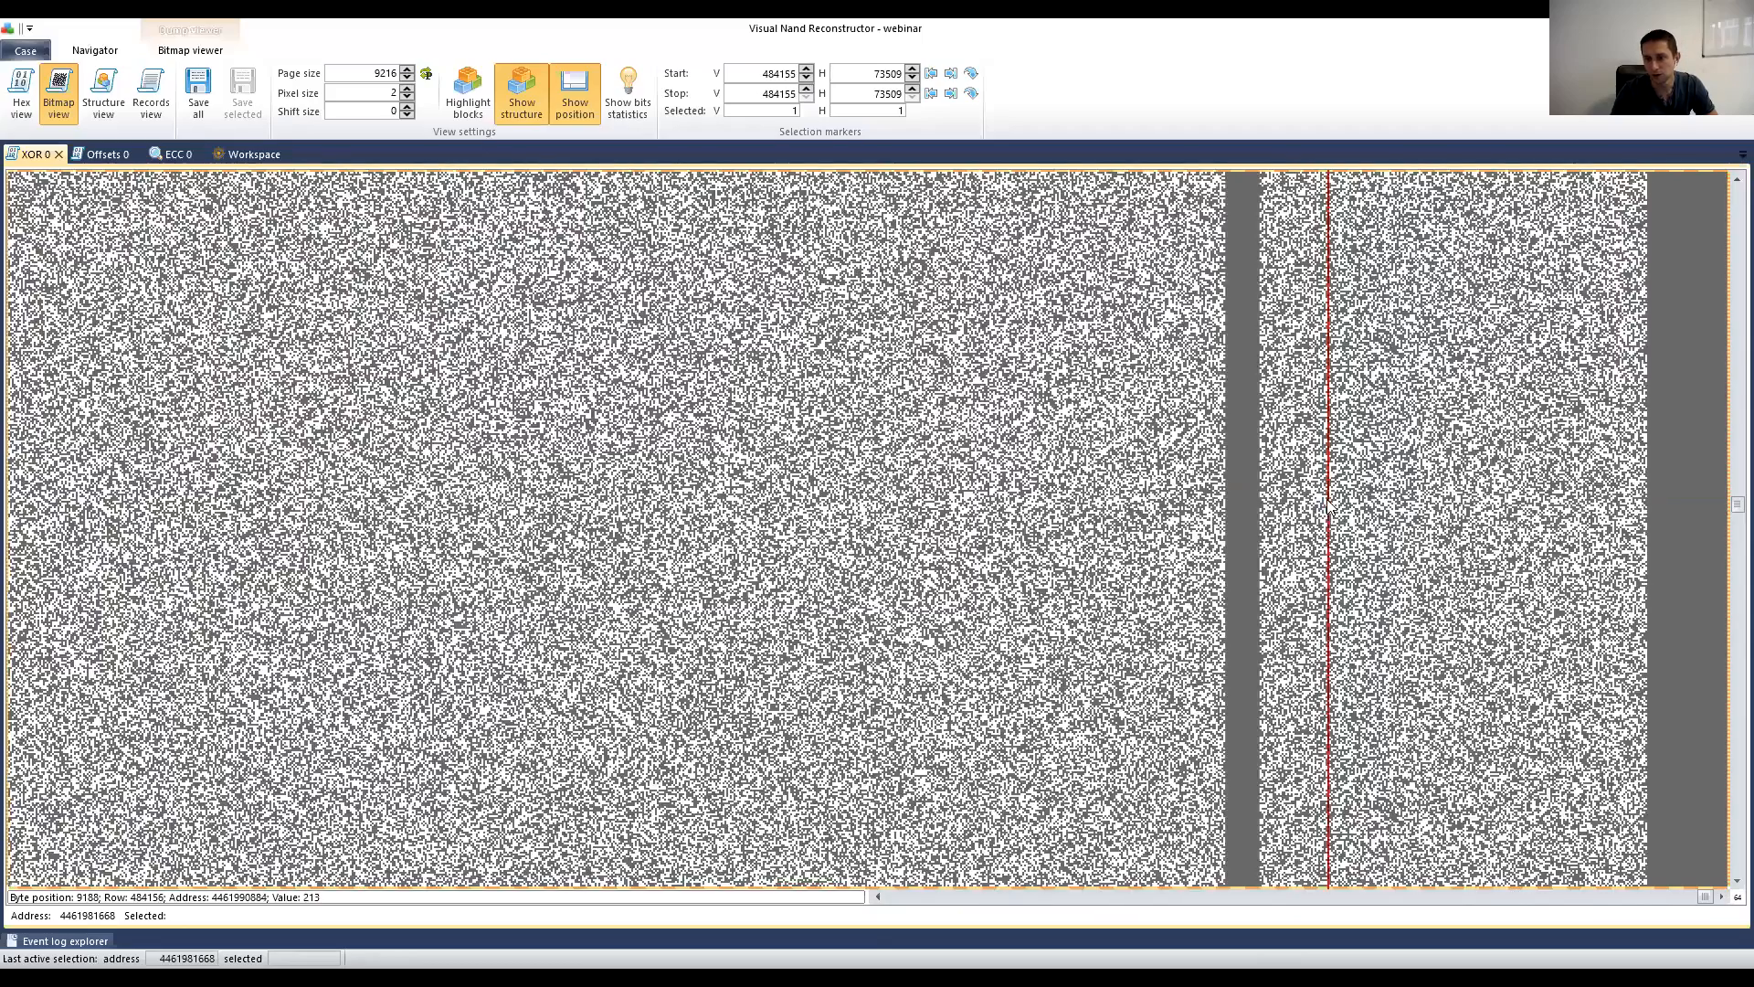
pyautogui.scroll(-5, 1329, 507)
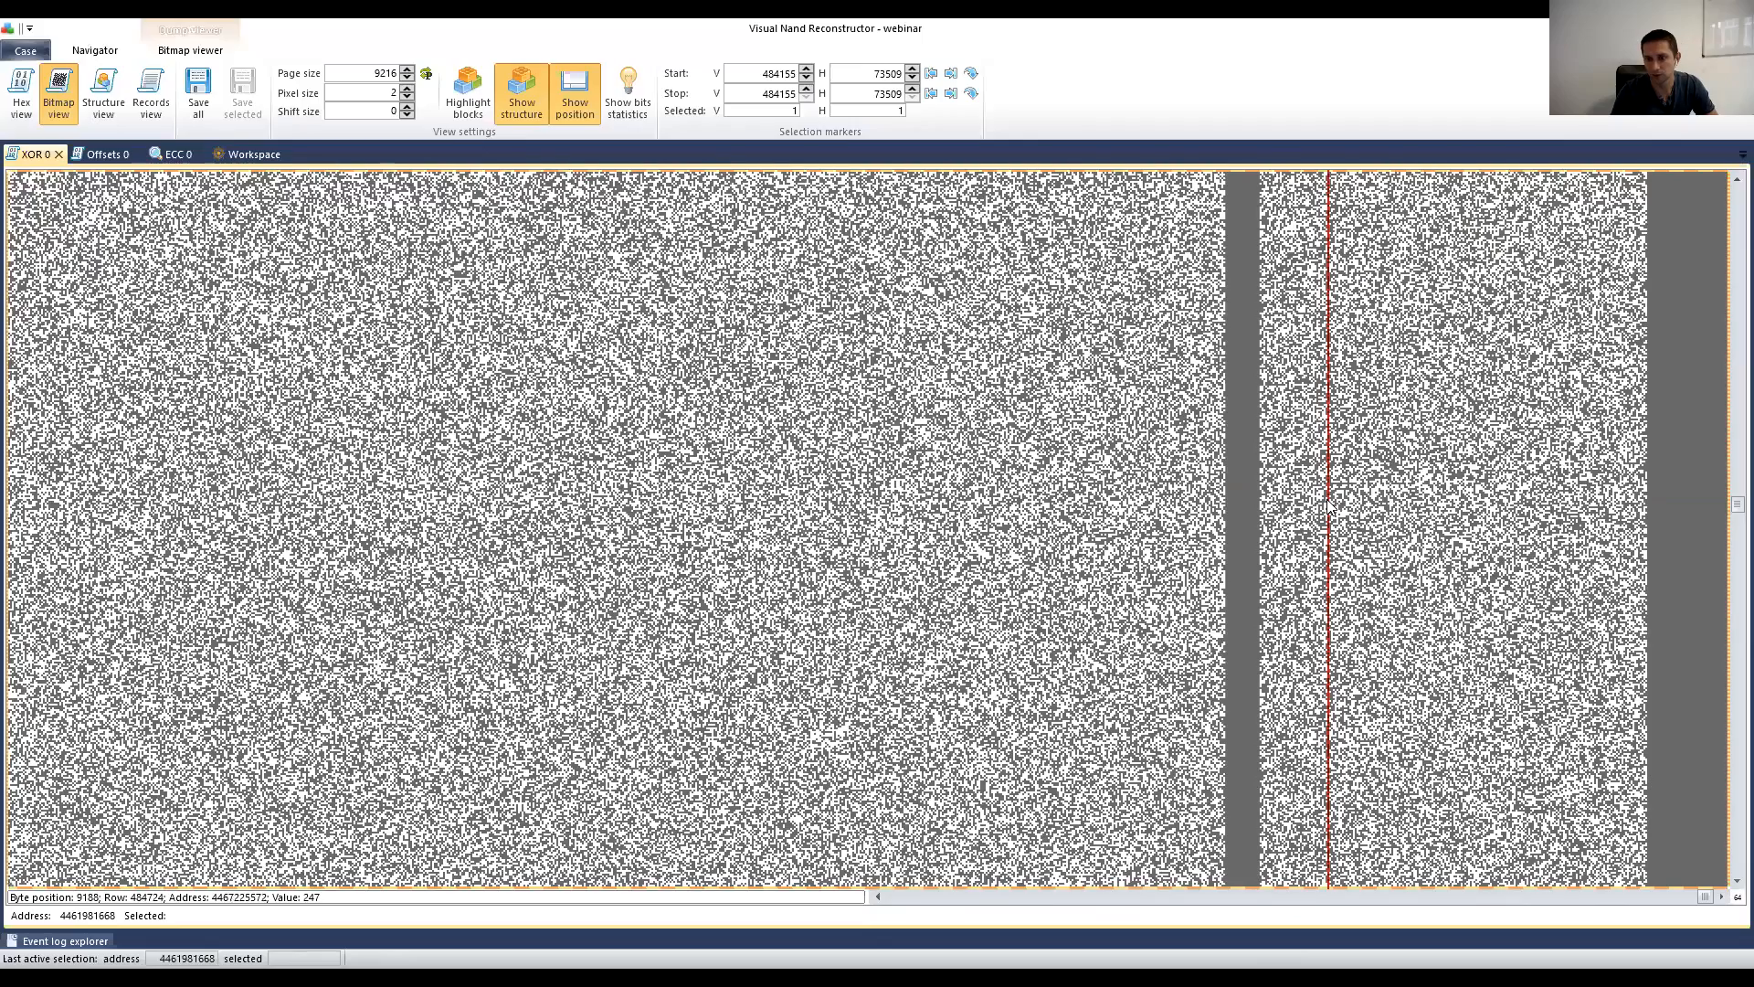
pyautogui.scroll(-10, 1329, 507)
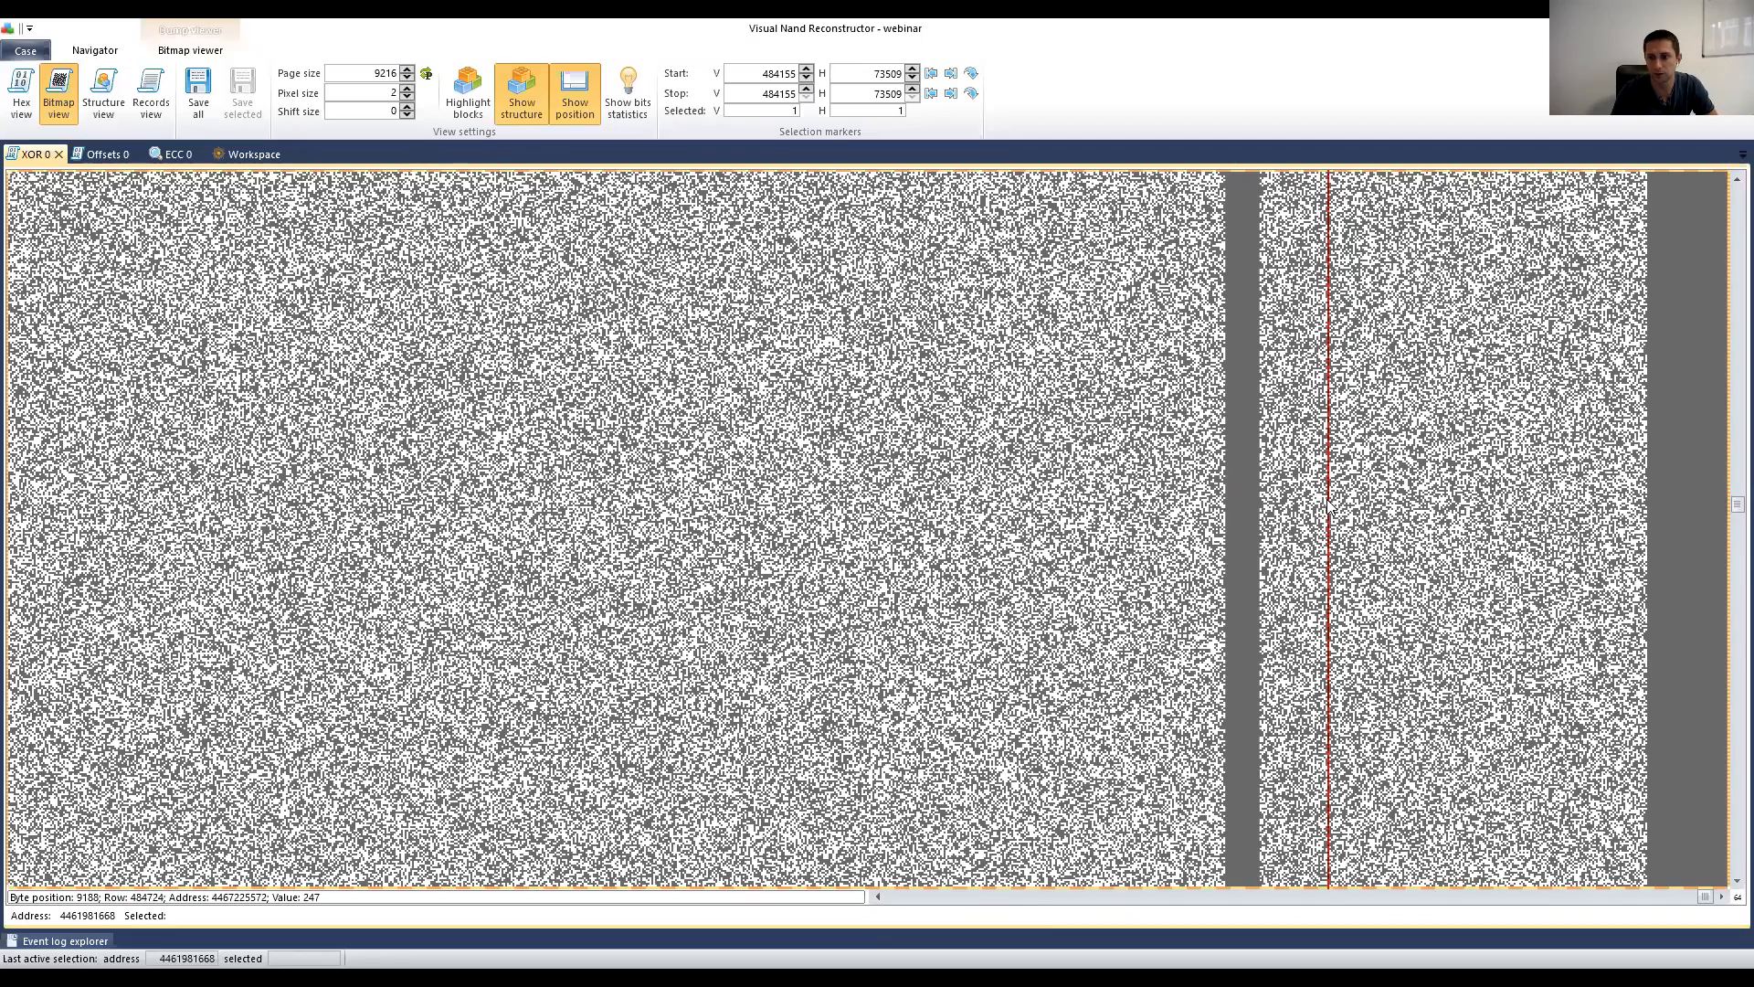
pyautogui.scroll(-11, 1318, 508)
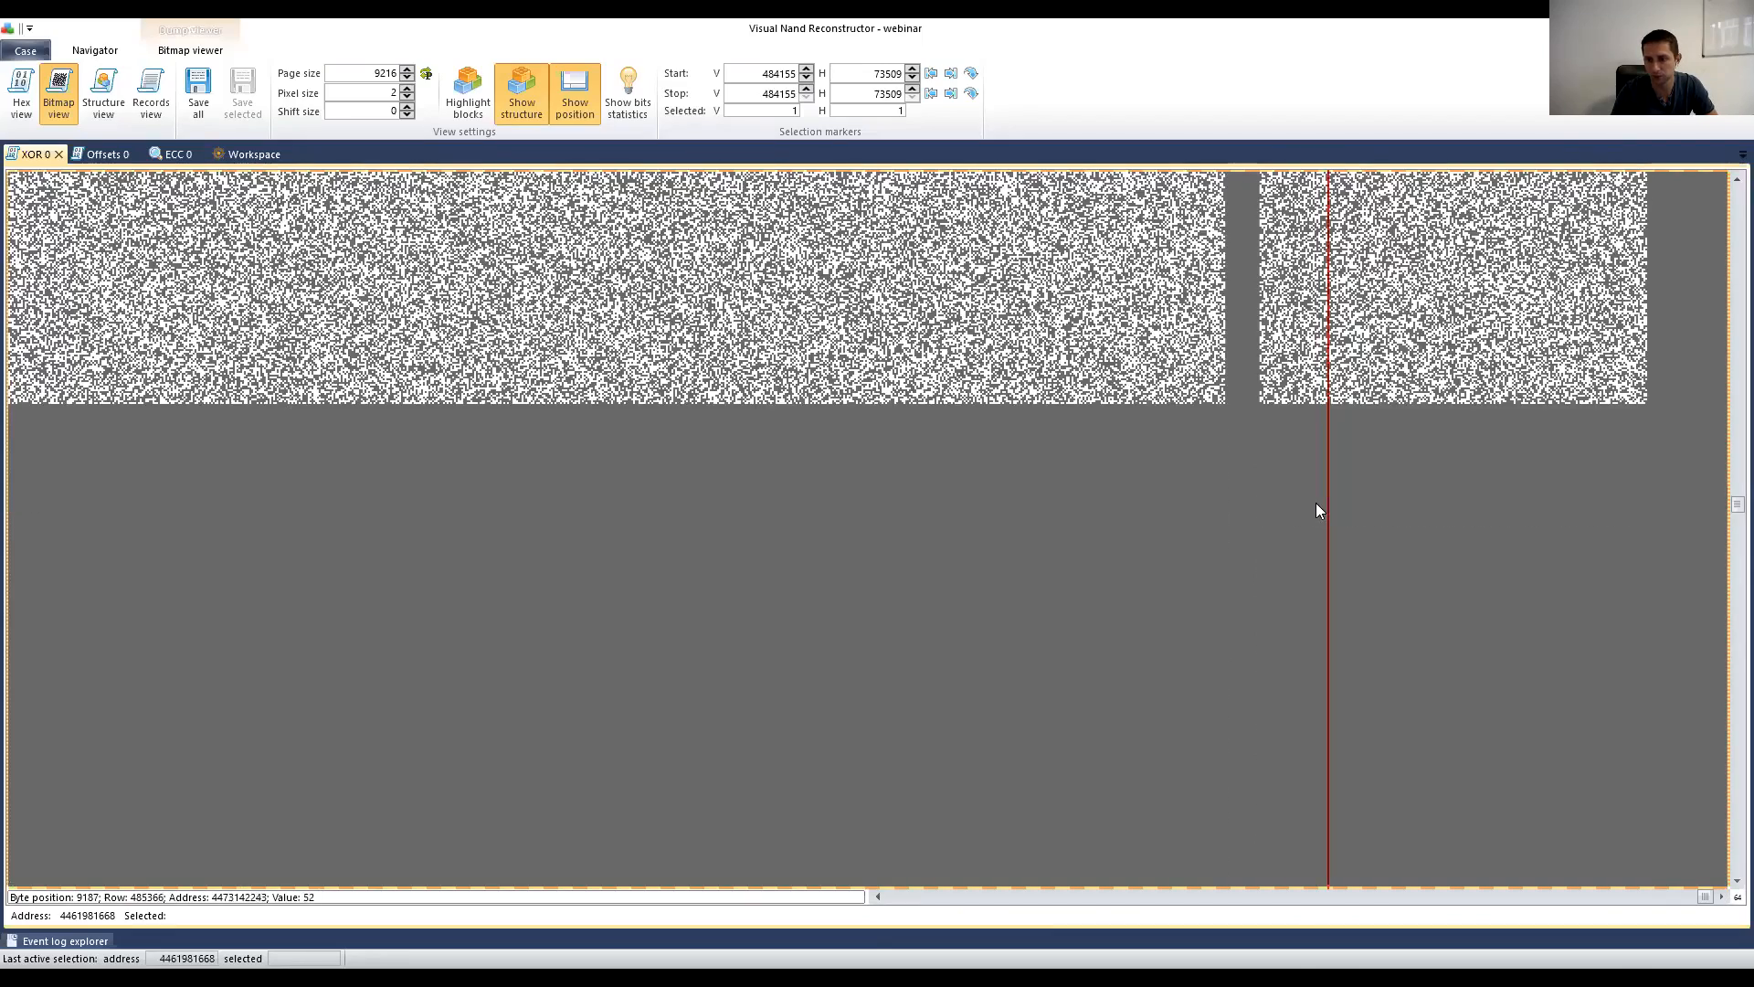
pyautogui.scroll(-3, 1288, 466)
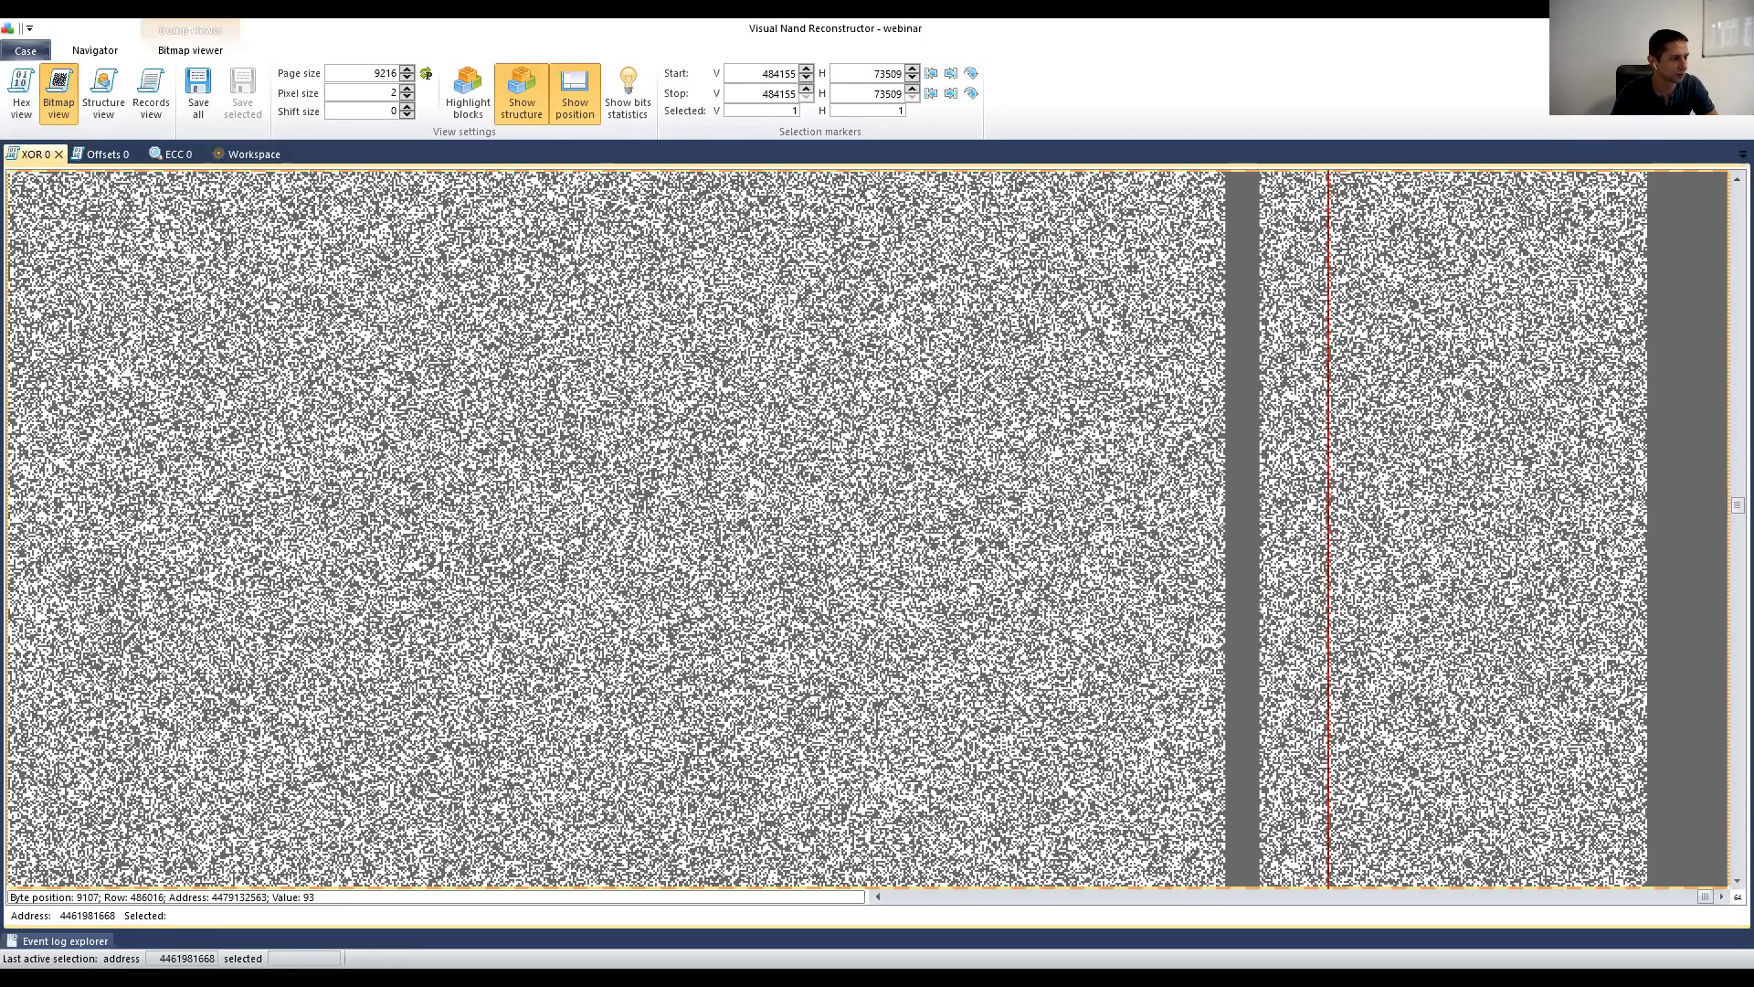
pyautogui.hotkey('alt', 'Tab')
pyautogui.click(836, 407)
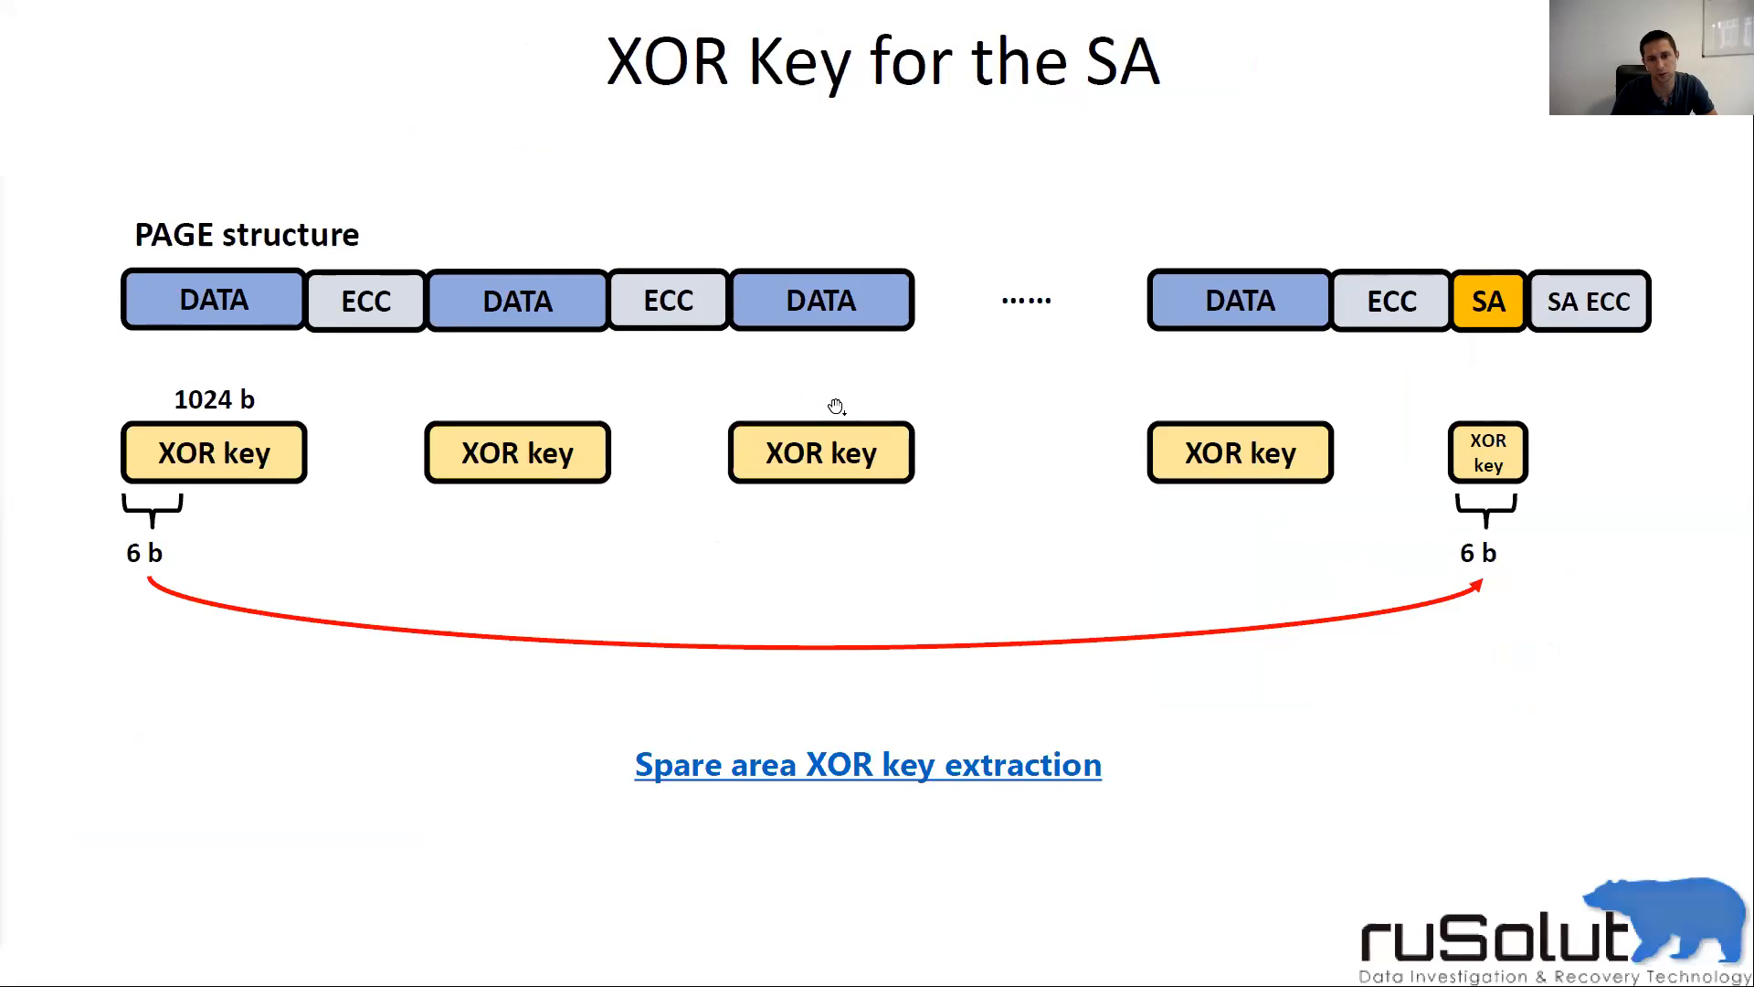
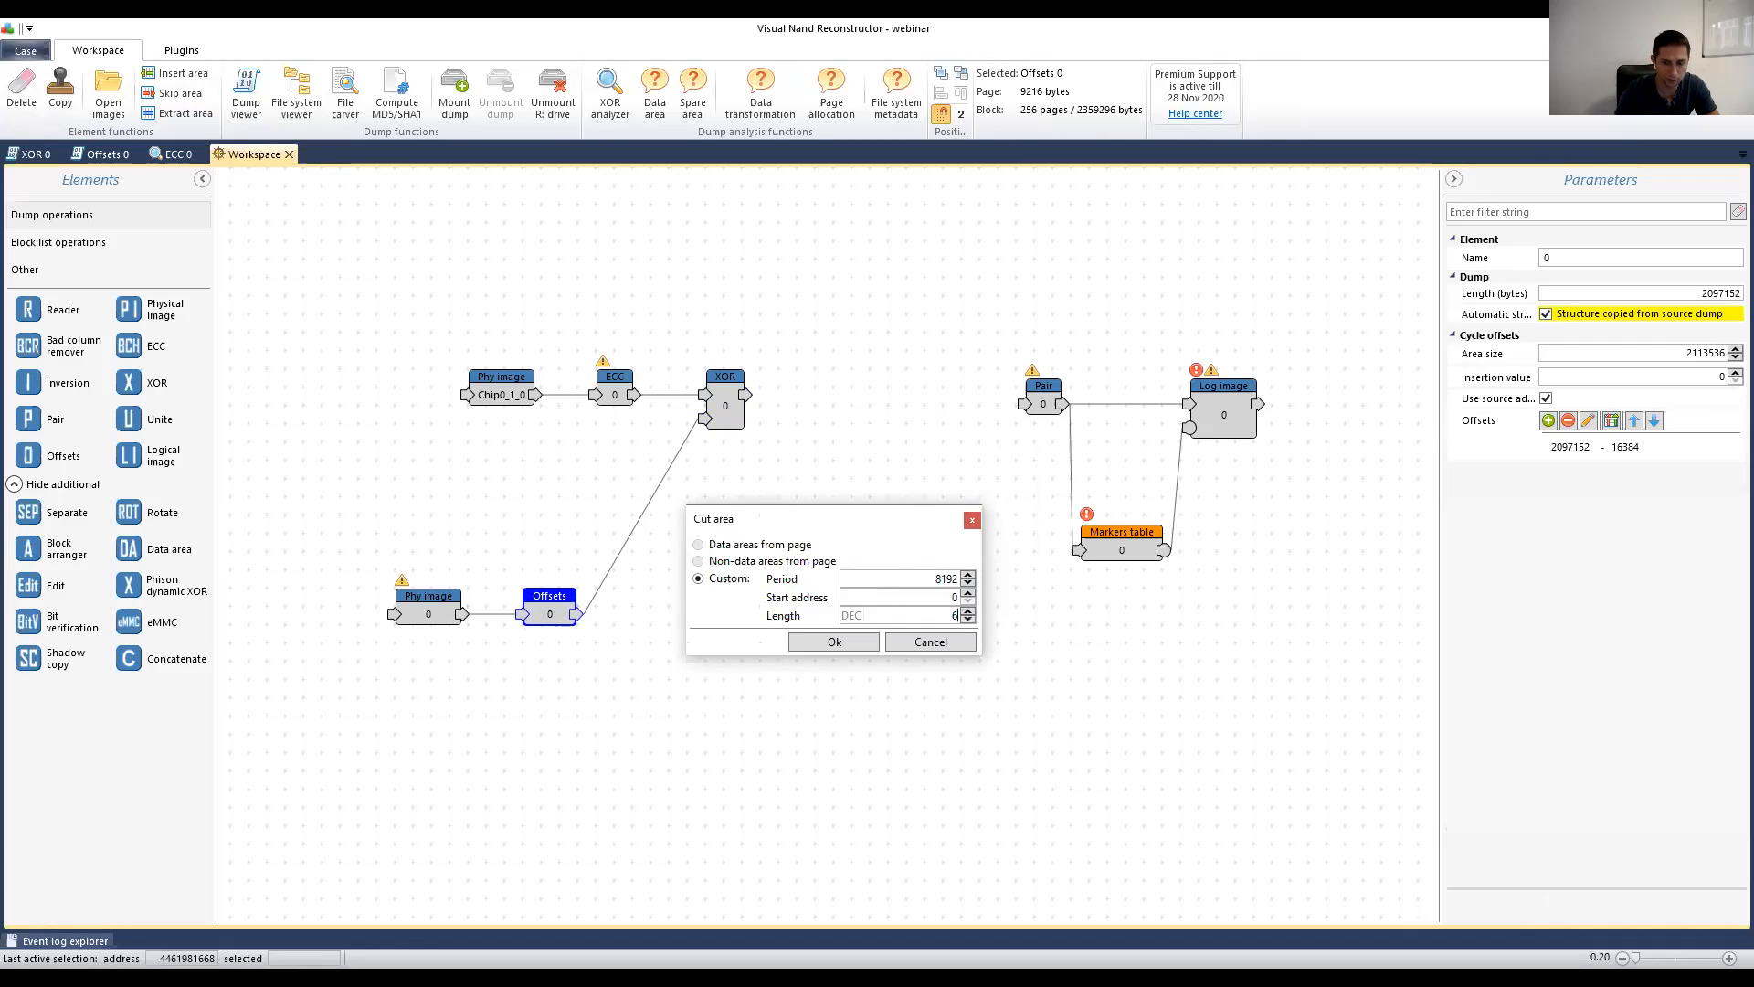
# Step: Add the 6-byte cut as a new Offsets 1 element placed beside Offsets 0
pyautogui.click(854, 644)
pyautogui.click(568, 499)
pyautogui.moveTo(554, 490); pyautogui.dragTo(674, 597)
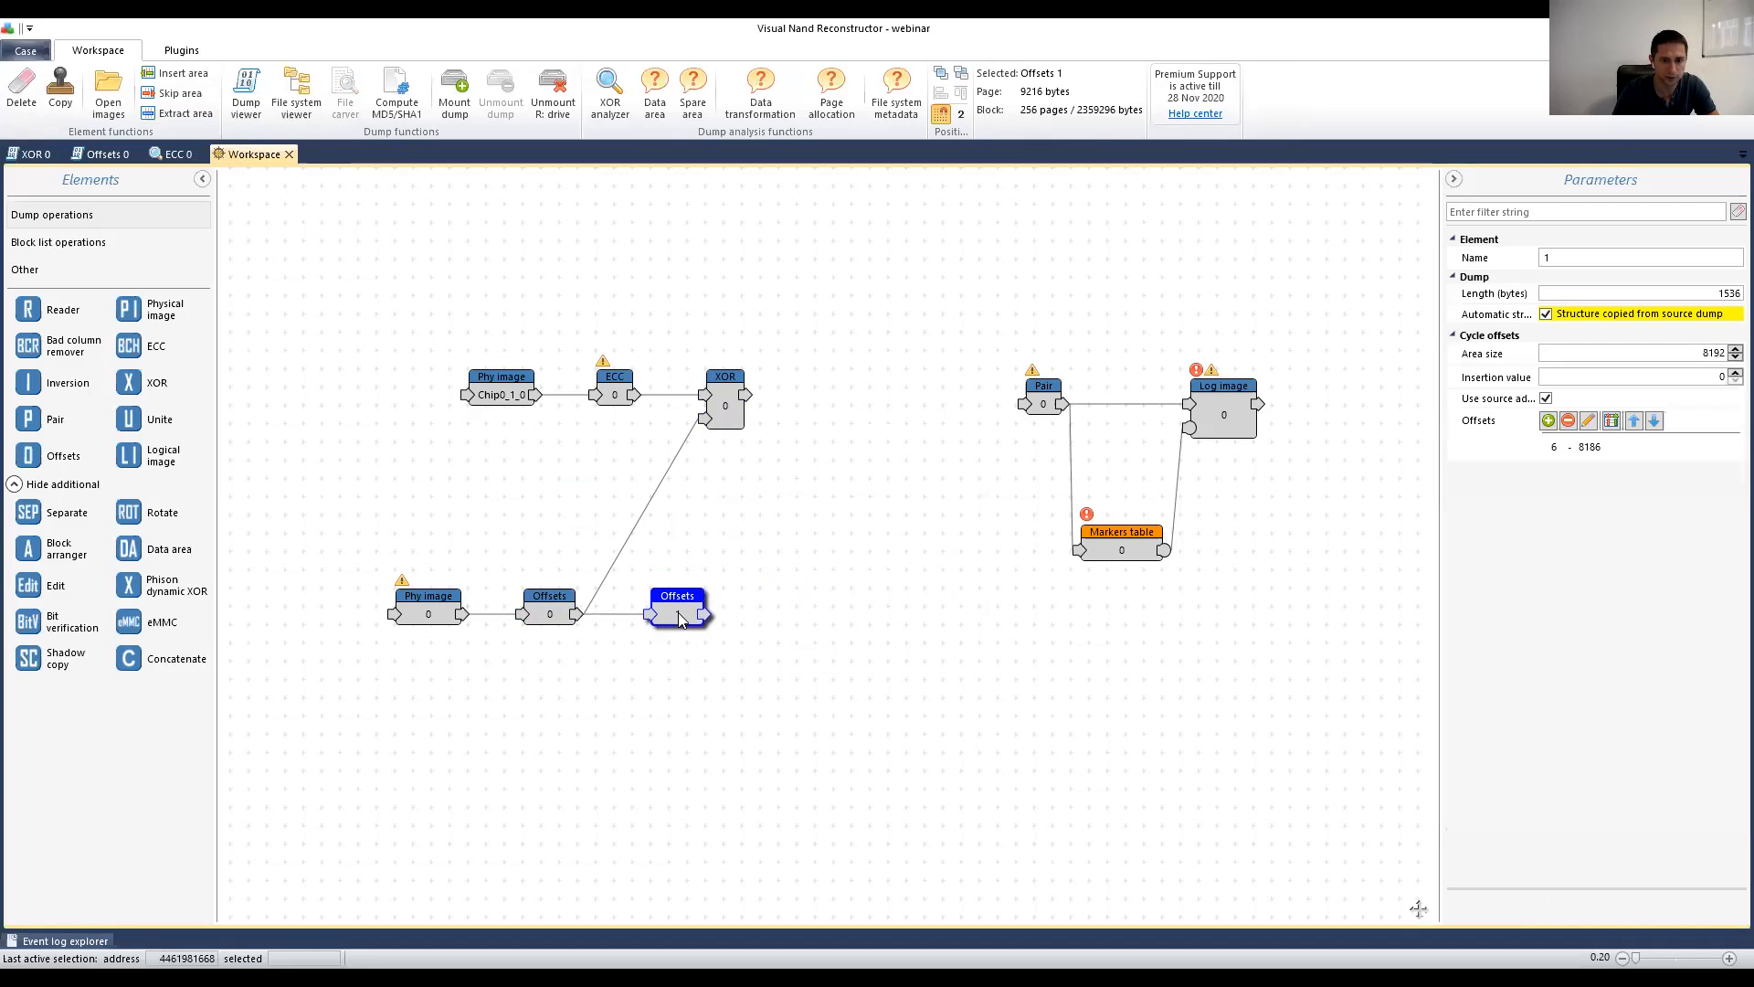
# Step: View Offsets 1 data with page size 6 and compare it against Offsets 0
pyautogui.doubleClick(679, 619)
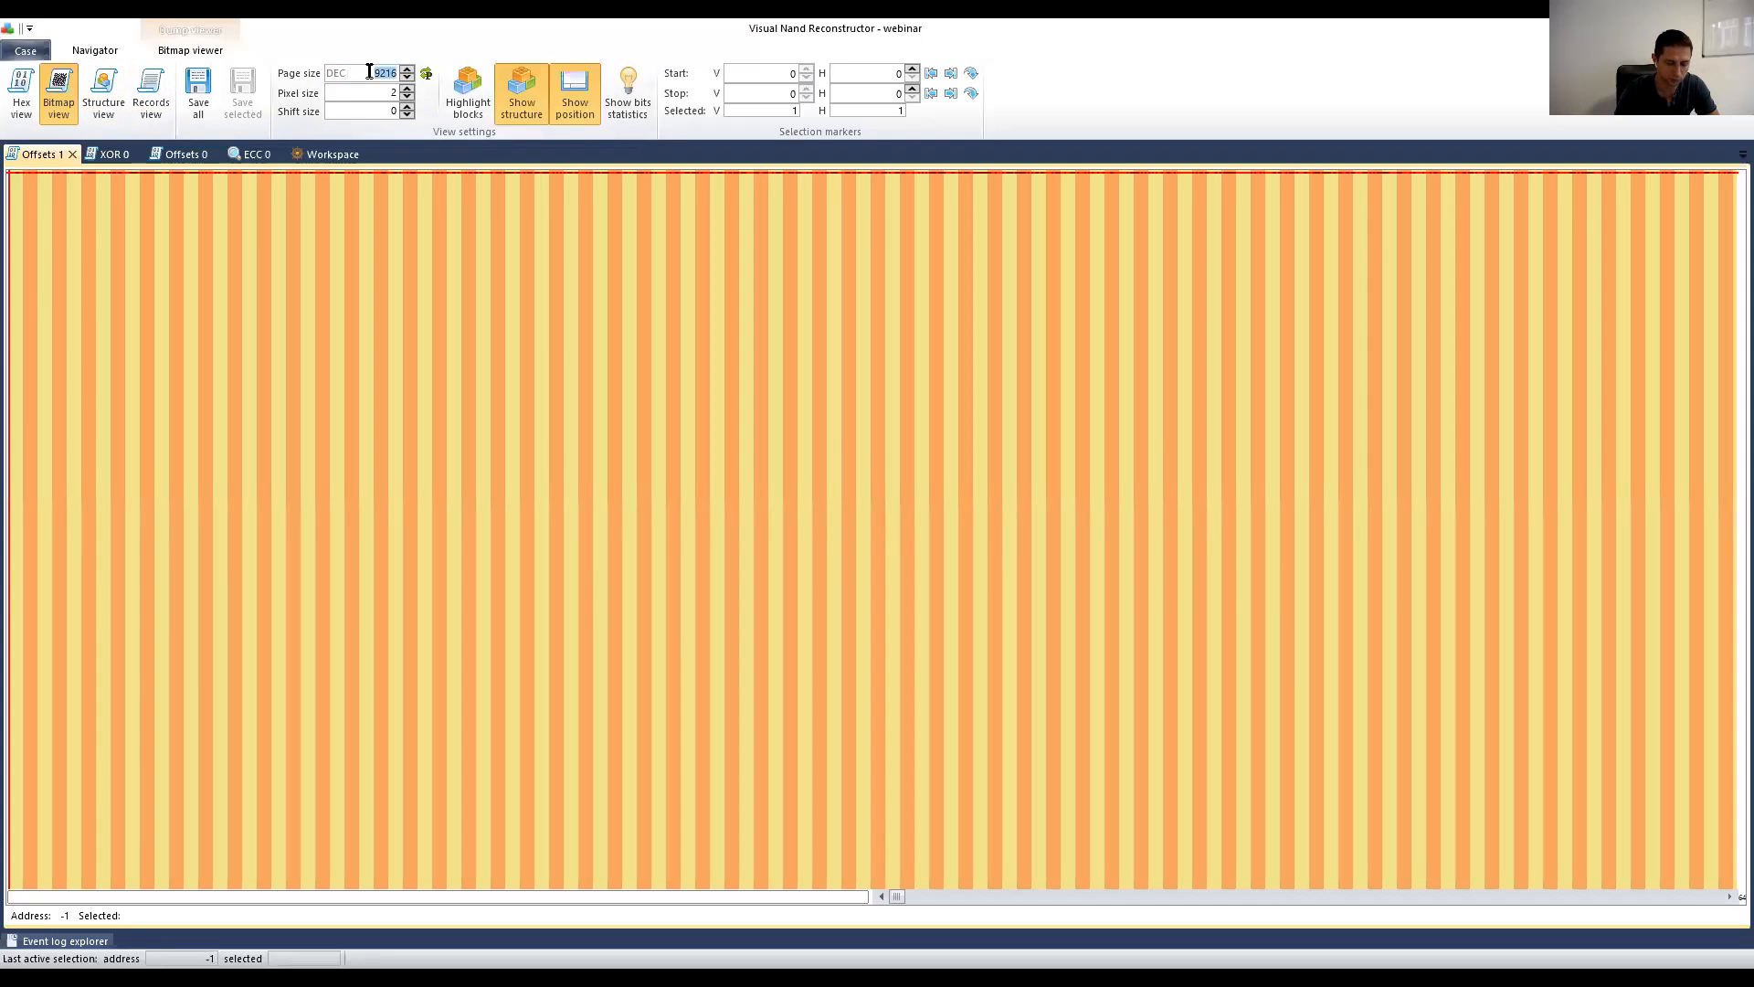
pyautogui.write('6')
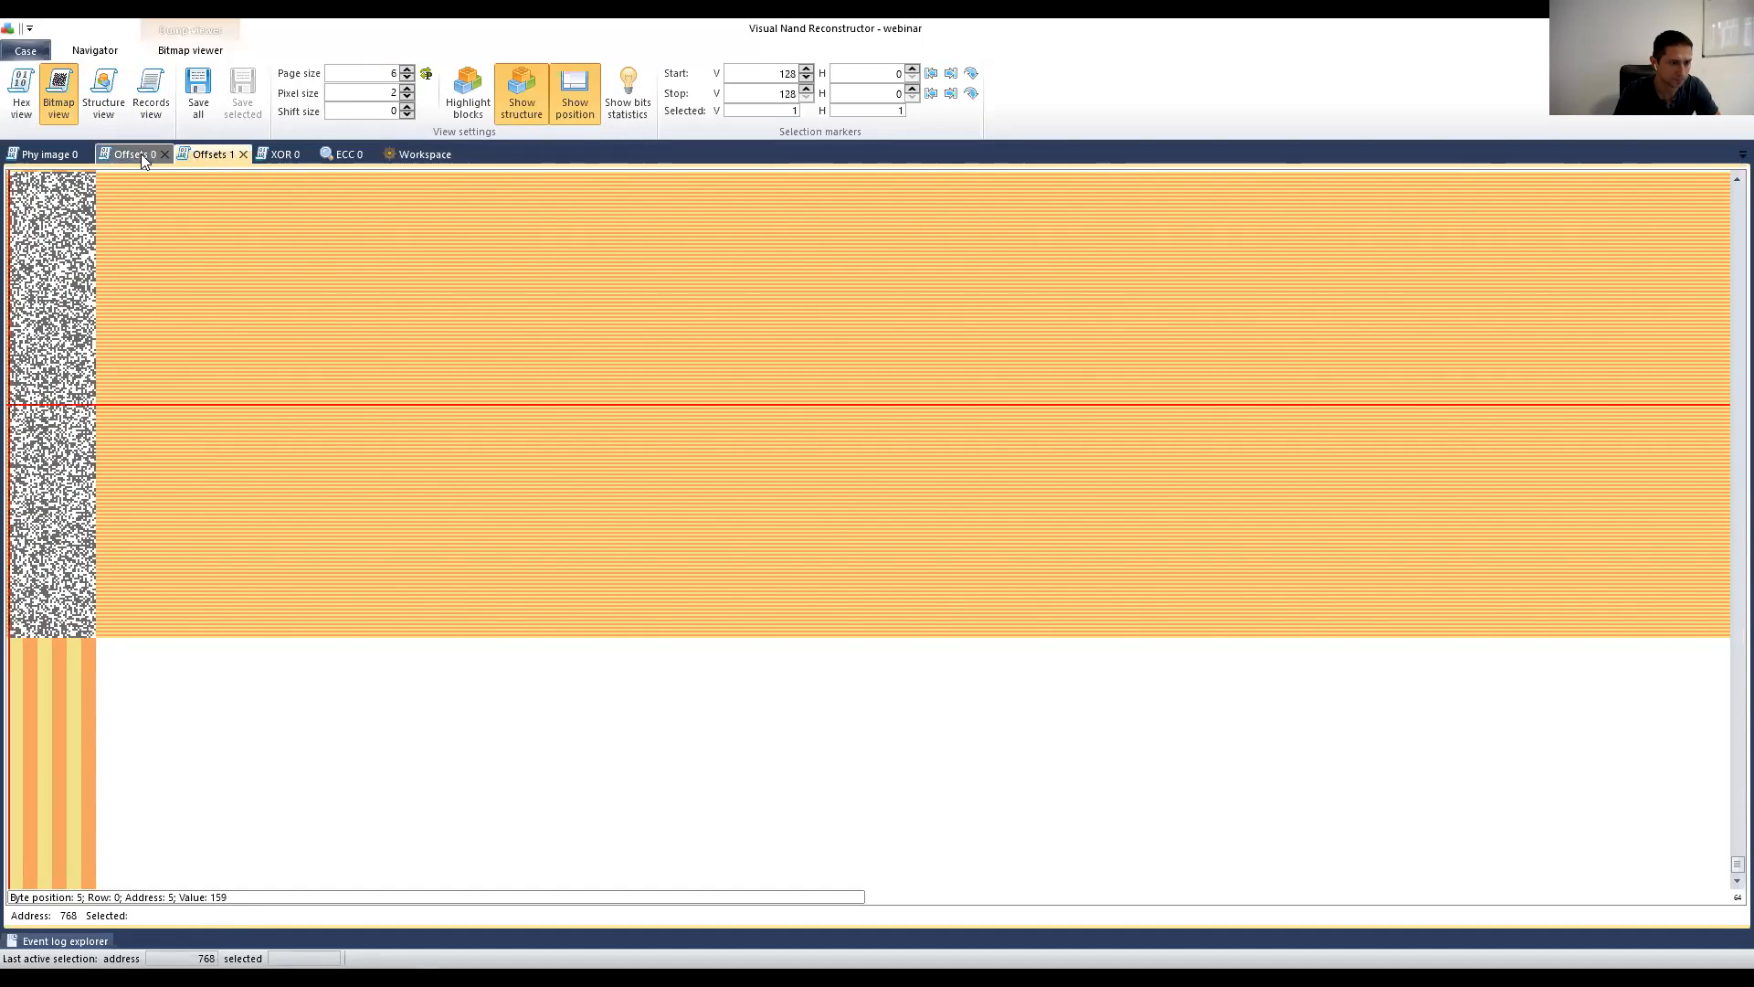
pyautogui.click(143, 159)
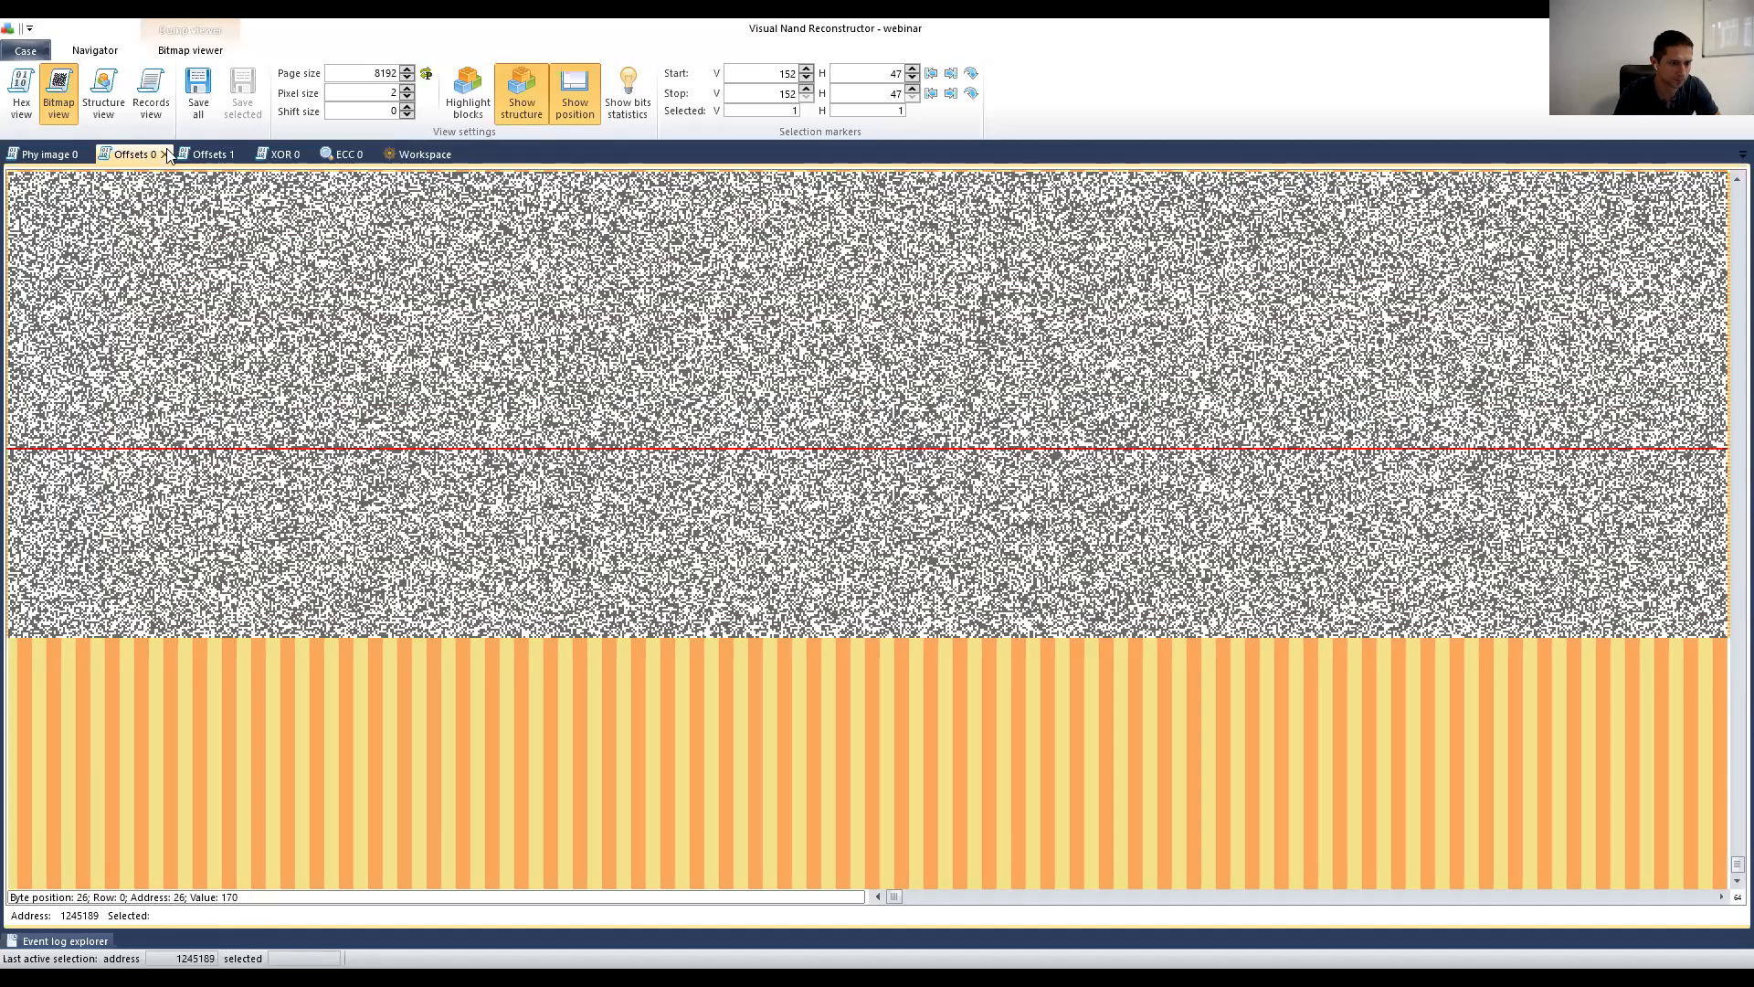
pyautogui.click(208, 154)
pyautogui.click(133, 153)
pyautogui.click(421, 154)
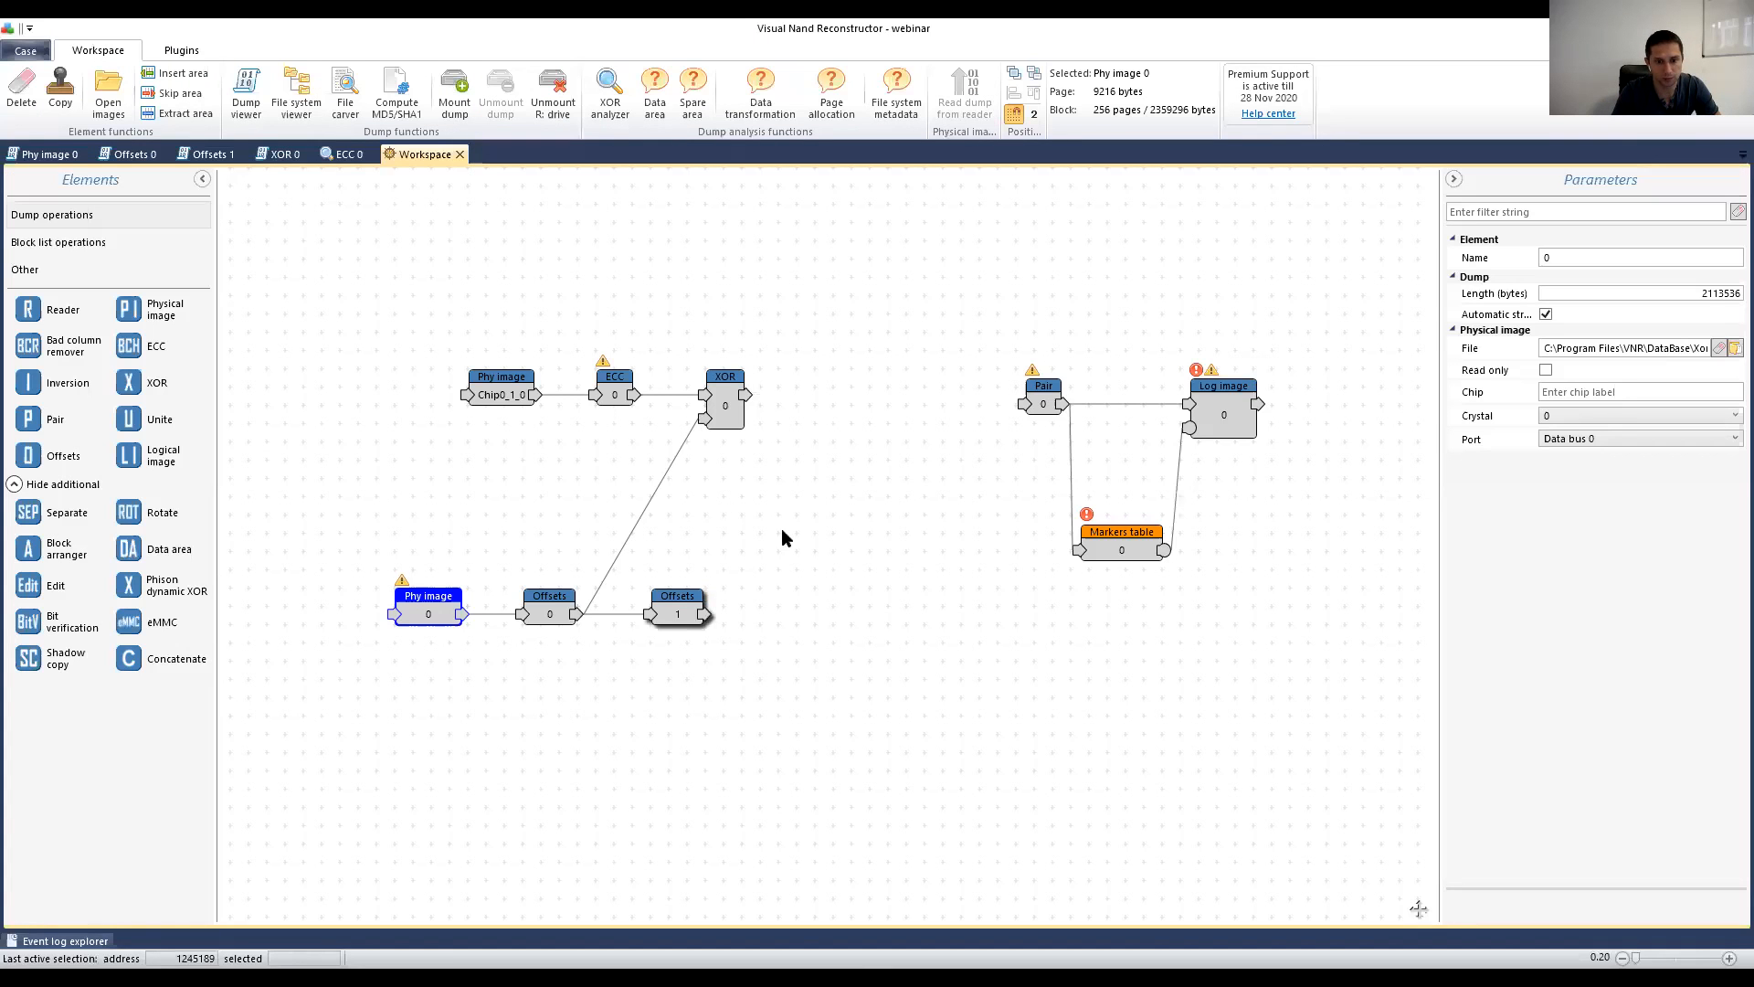
# Step: Add a new XOR element fed by XOR 0's output, with Offsets 1 as its key
pyautogui.click(686, 610)
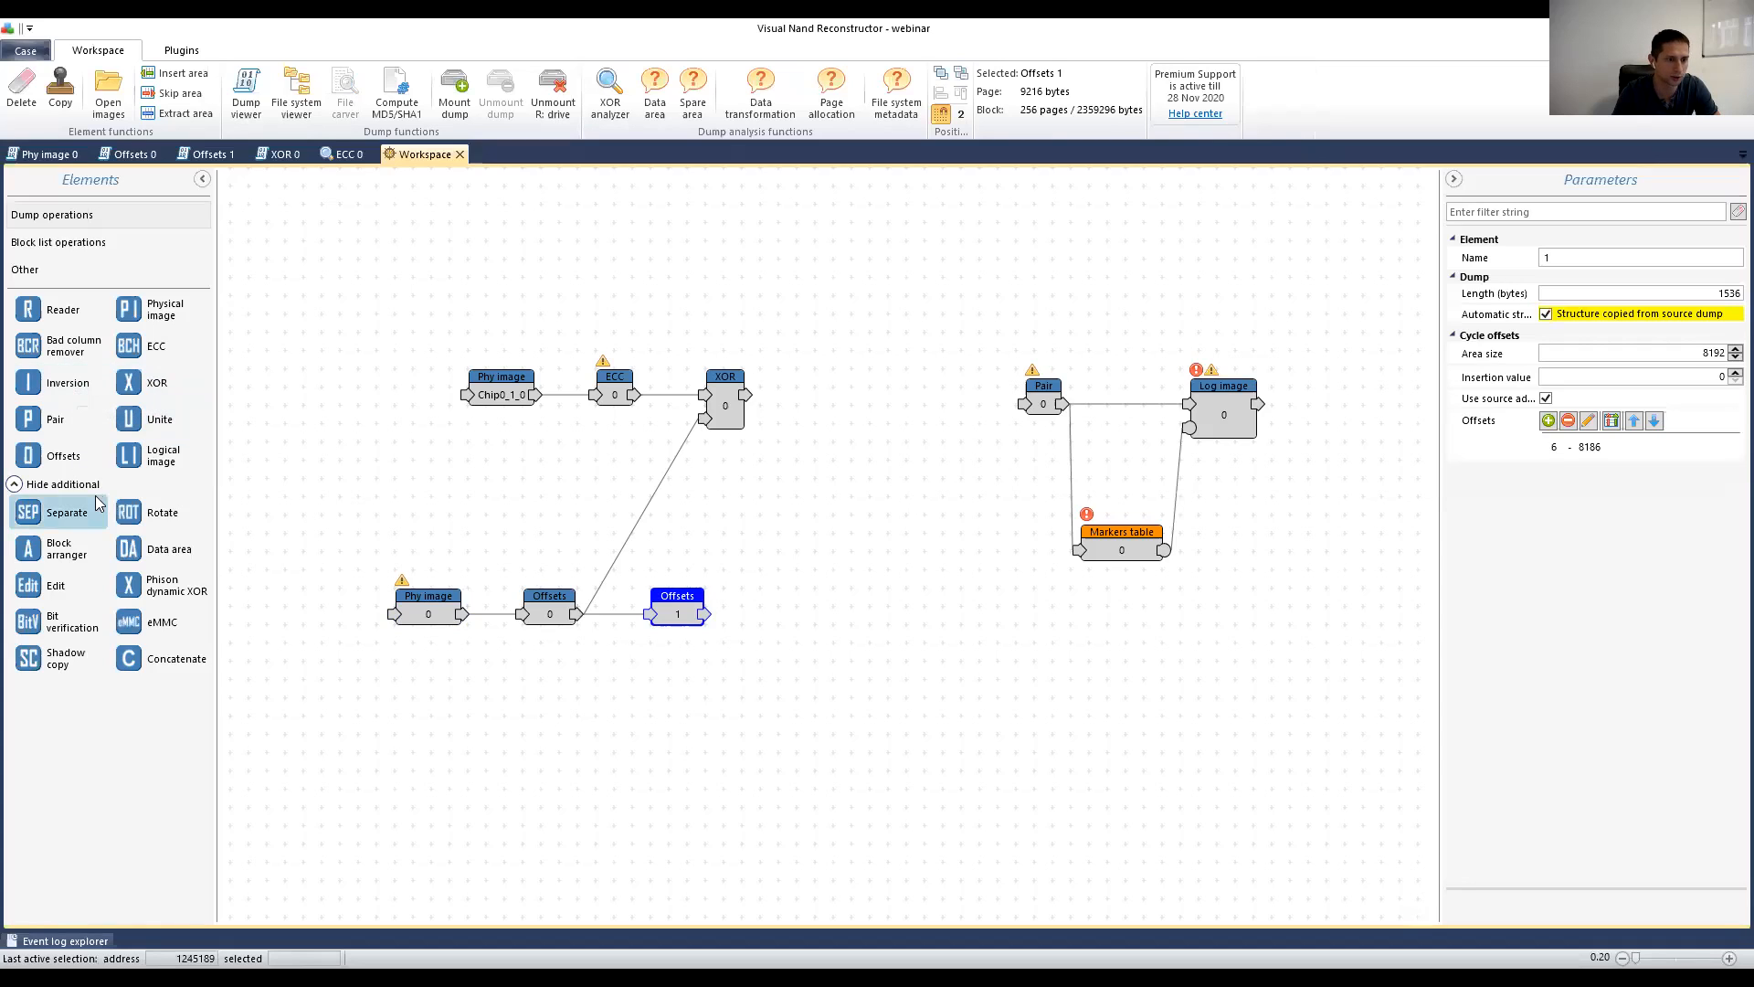
pyautogui.moveTo(135, 384); pyautogui.dragTo(865, 389)
pyautogui.moveTo(744, 395); pyautogui.dragTo(870, 400)
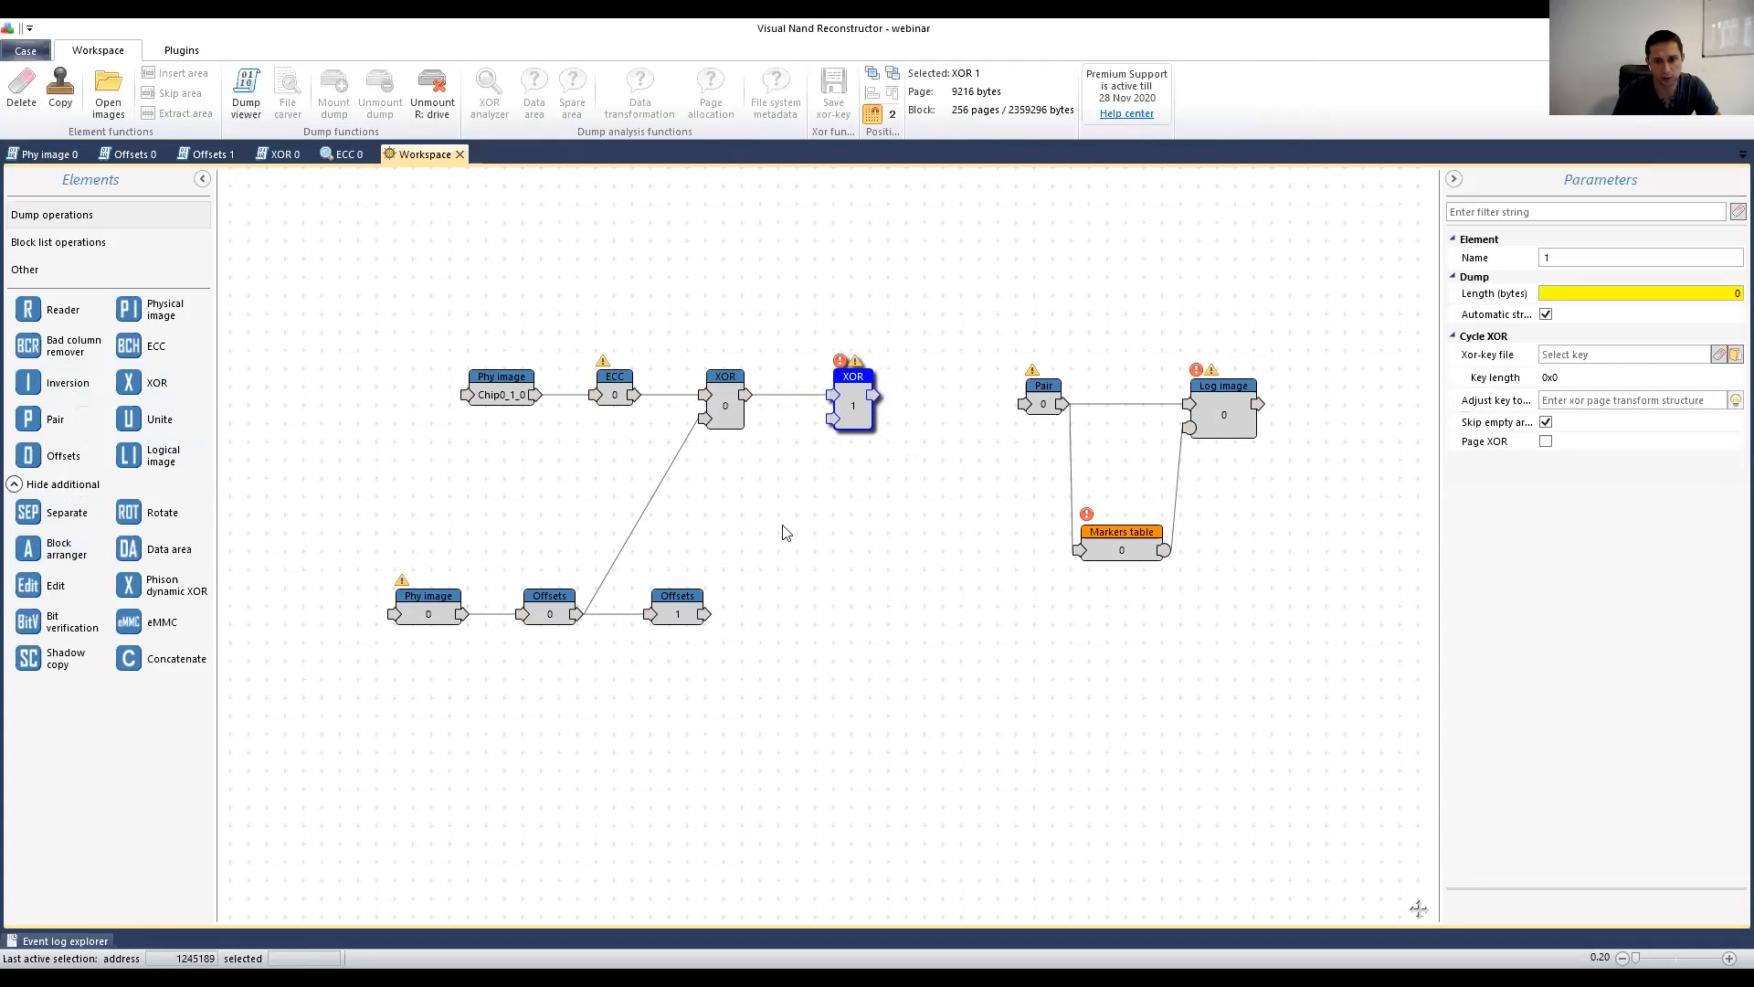
pyautogui.moveTo(705, 614); pyautogui.dragTo(835, 427)
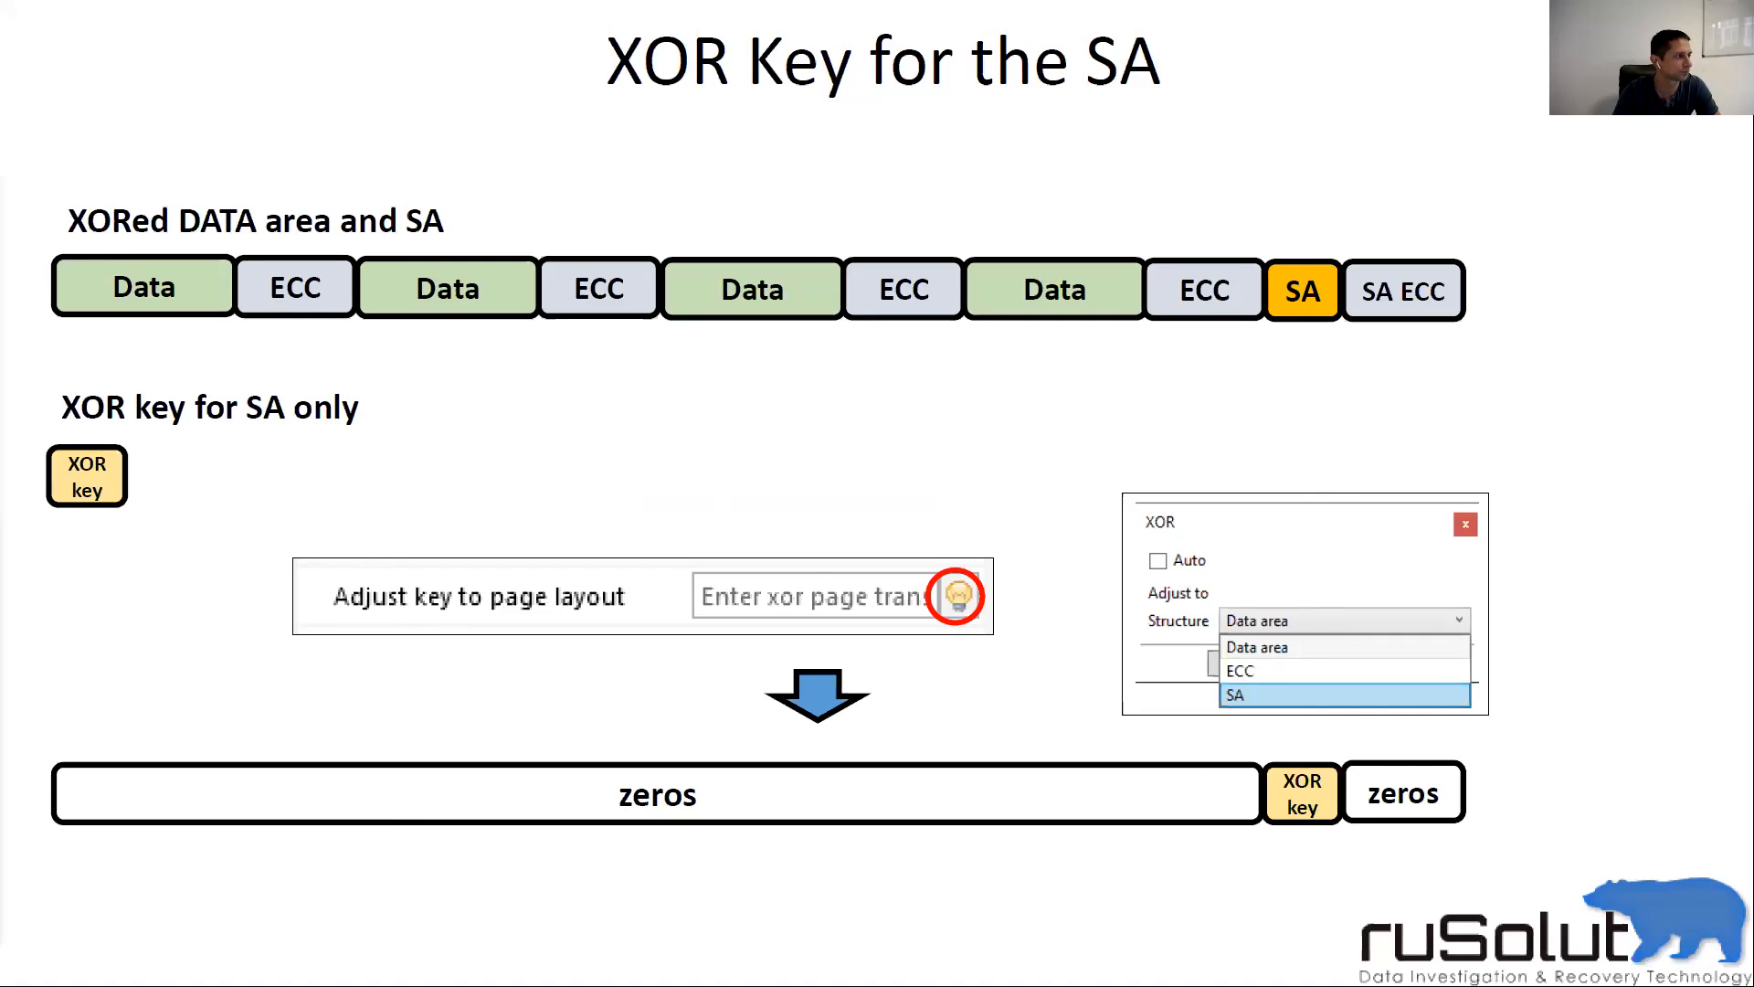
# Step: Leave the 'XOR Key for the SA' slide show and return to Visual Nand Reconstructor
pyautogui.hotkey('alt', 'Tab')
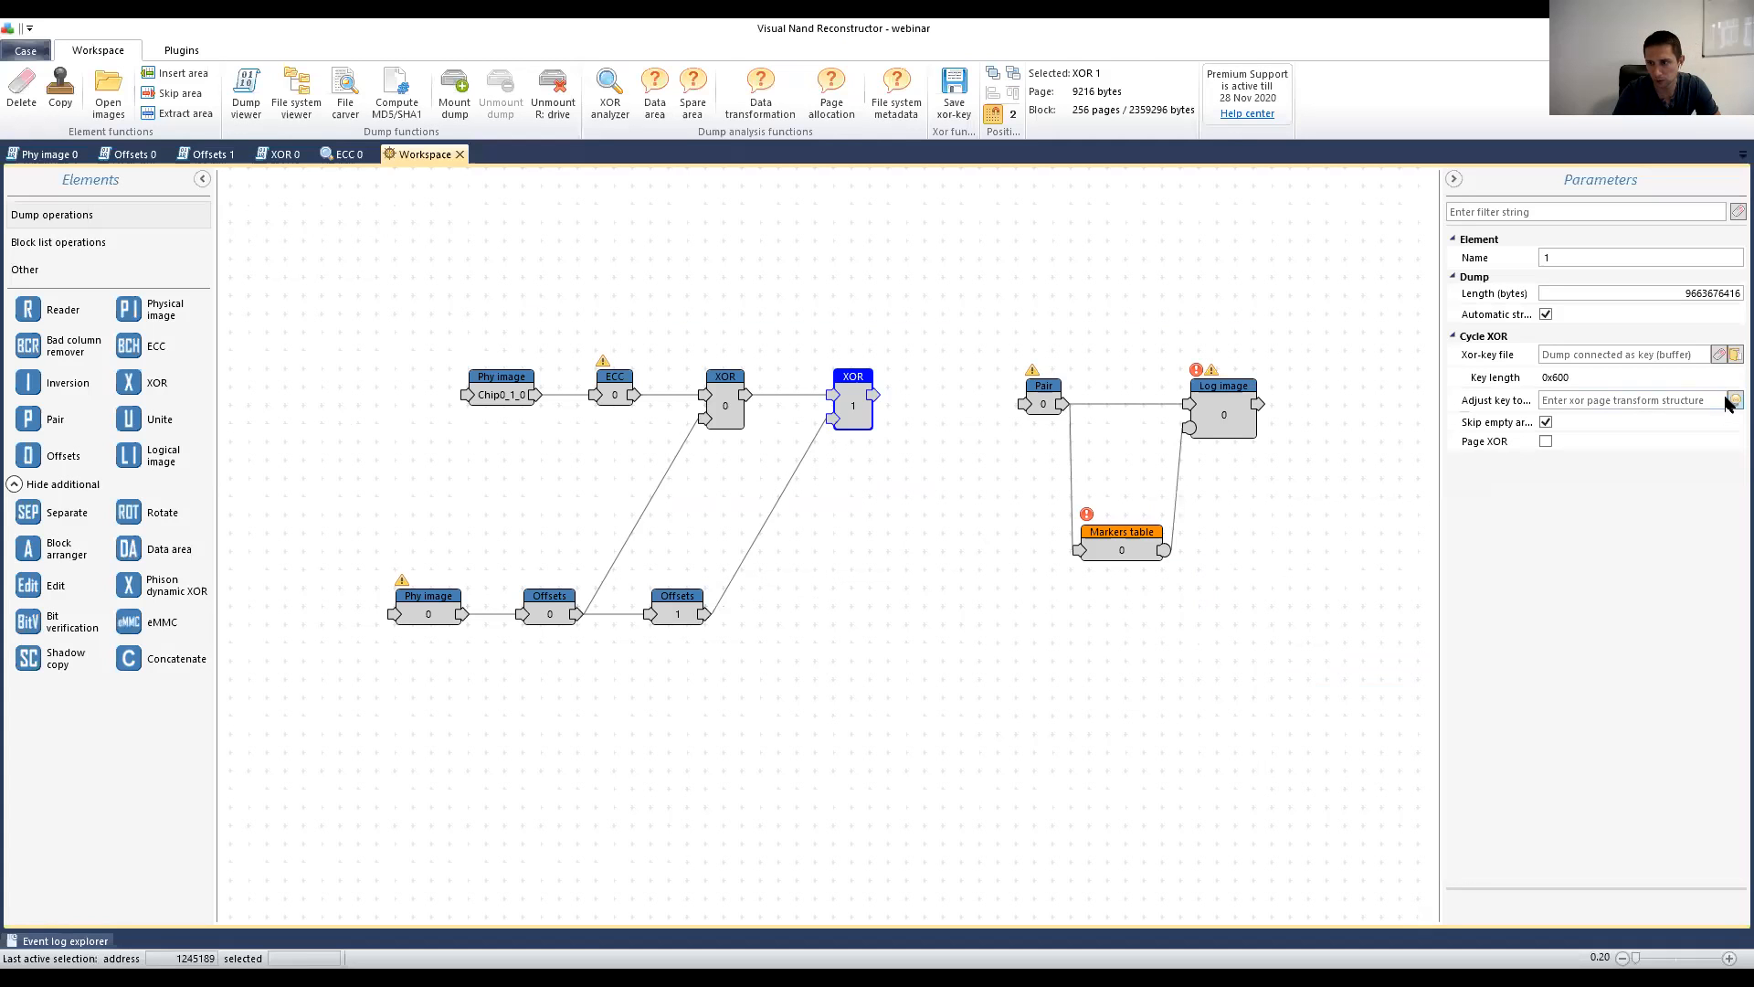
# Step: Fit XOR 1's key manually to the SA structure, giving layout I23E0/W6/I1A
pyautogui.click(1733, 400)
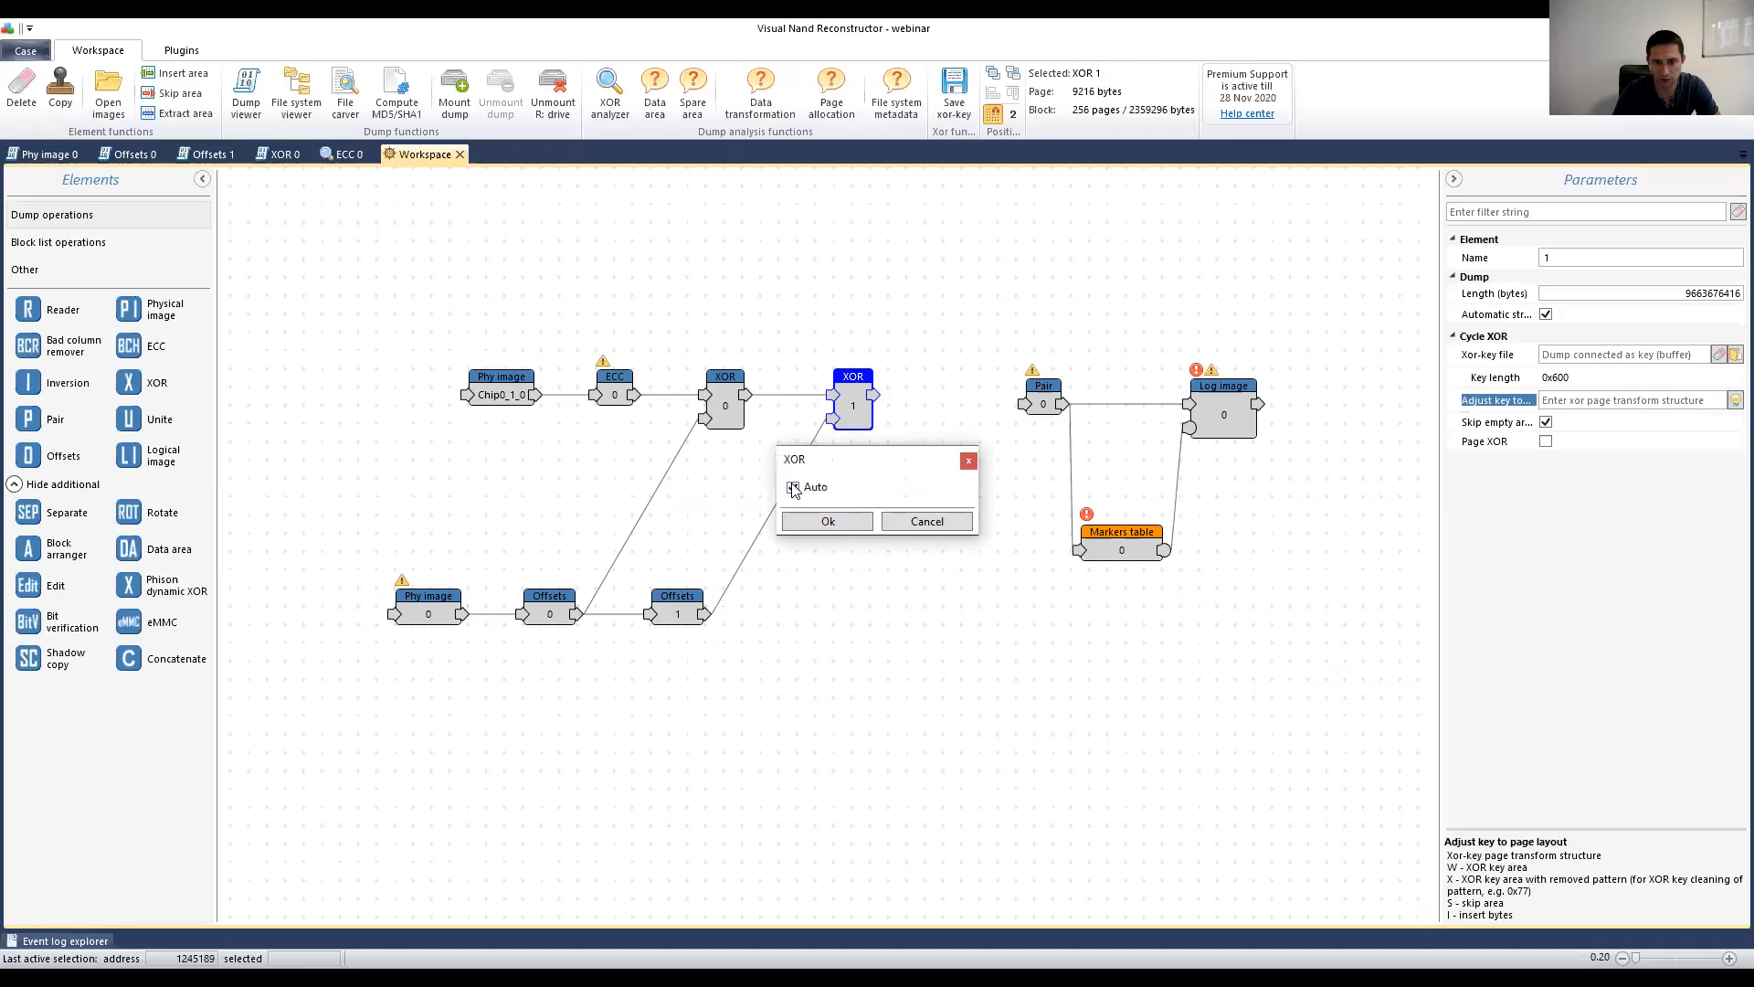
pyautogui.click(793, 487)
pyautogui.click(895, 528)
pyautogui.click(863, 574)
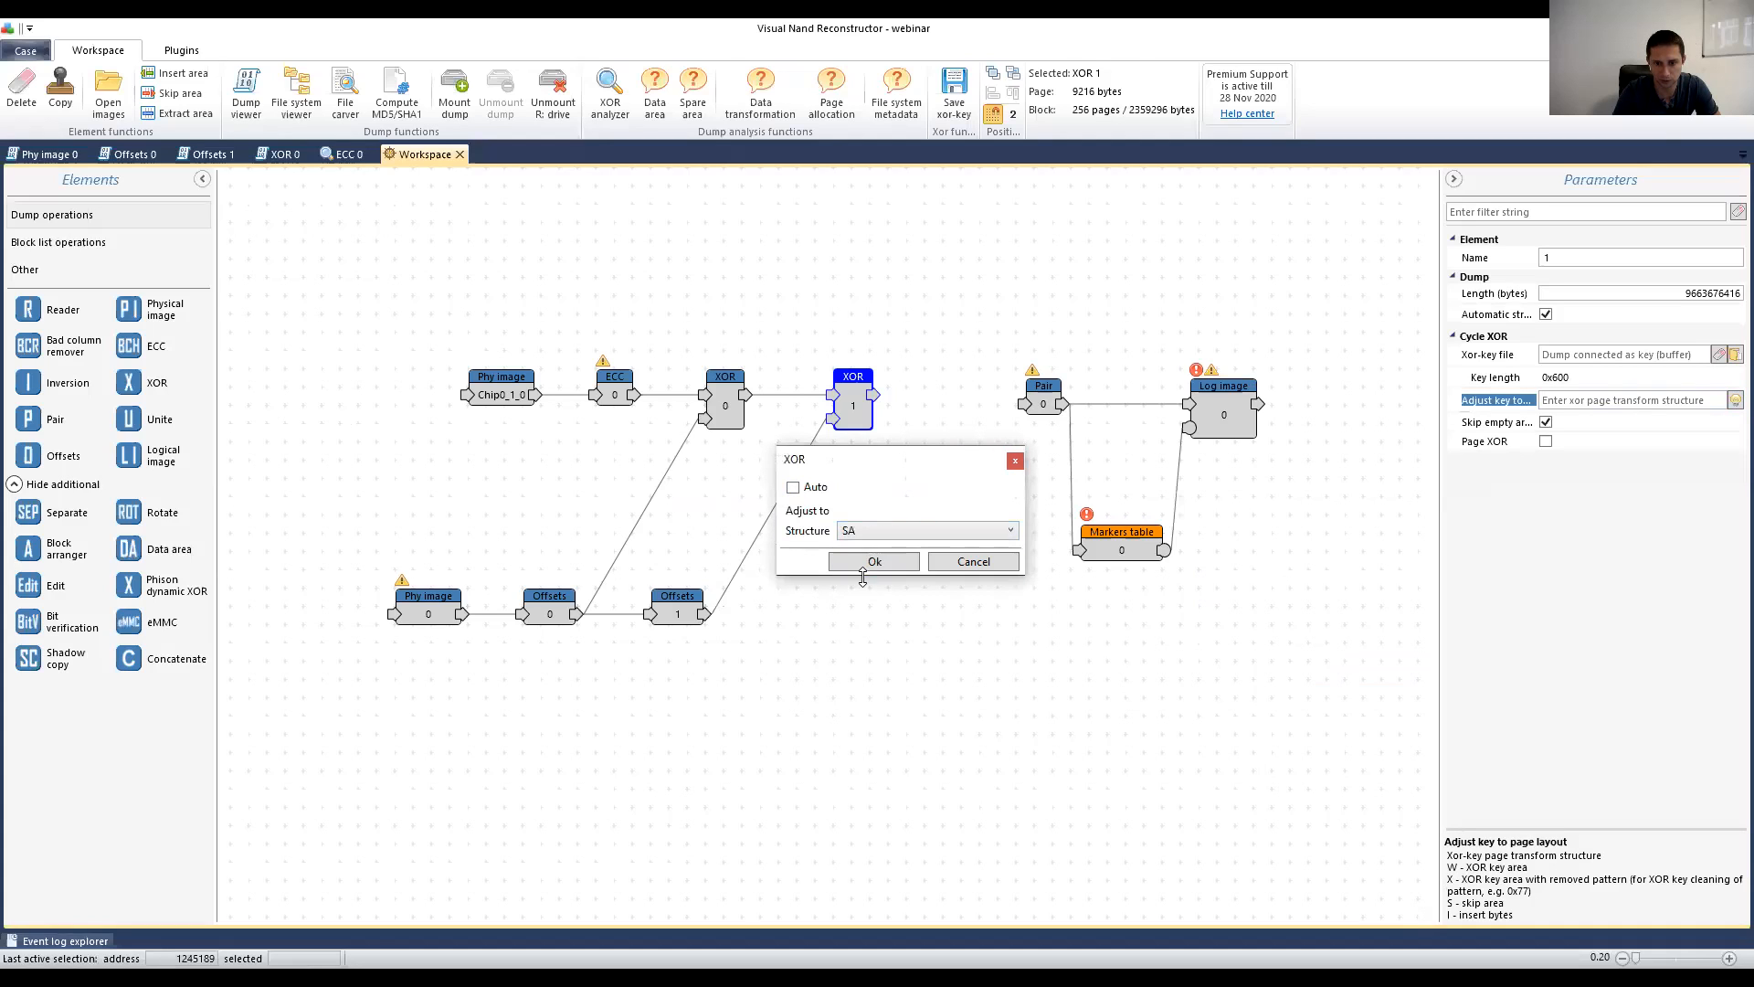
pyautogui.click(874, 561)
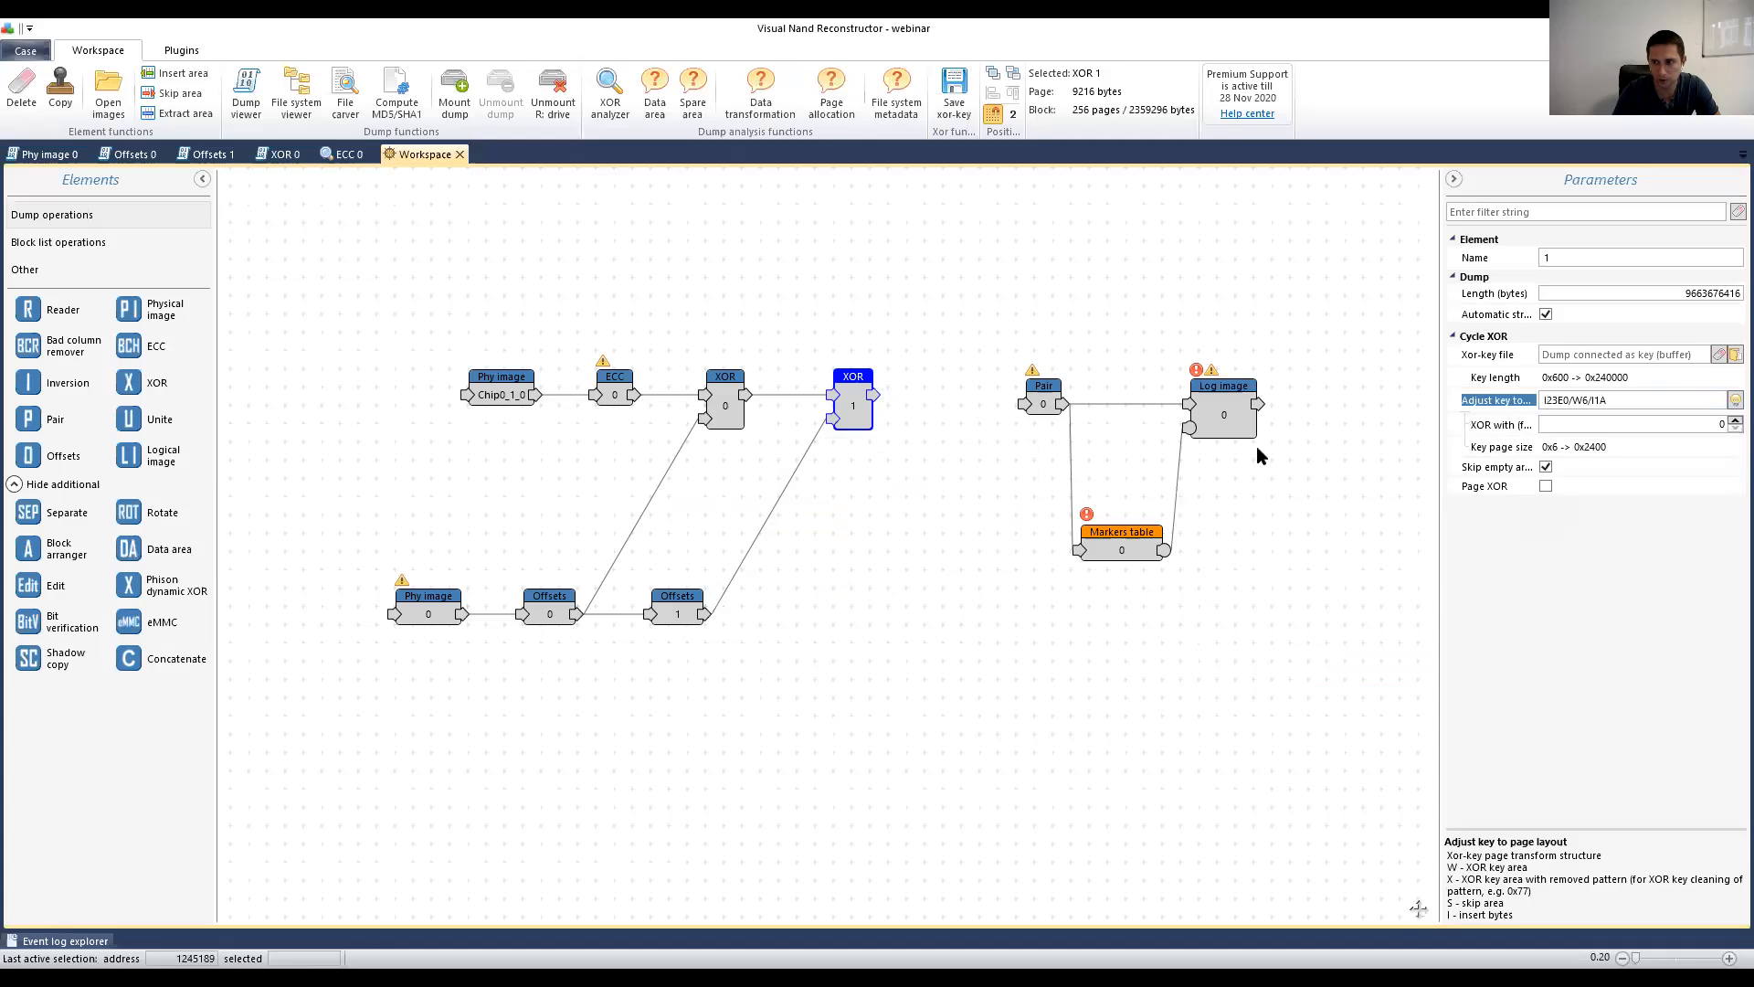
pyautogui.doubleClick(854, 409)
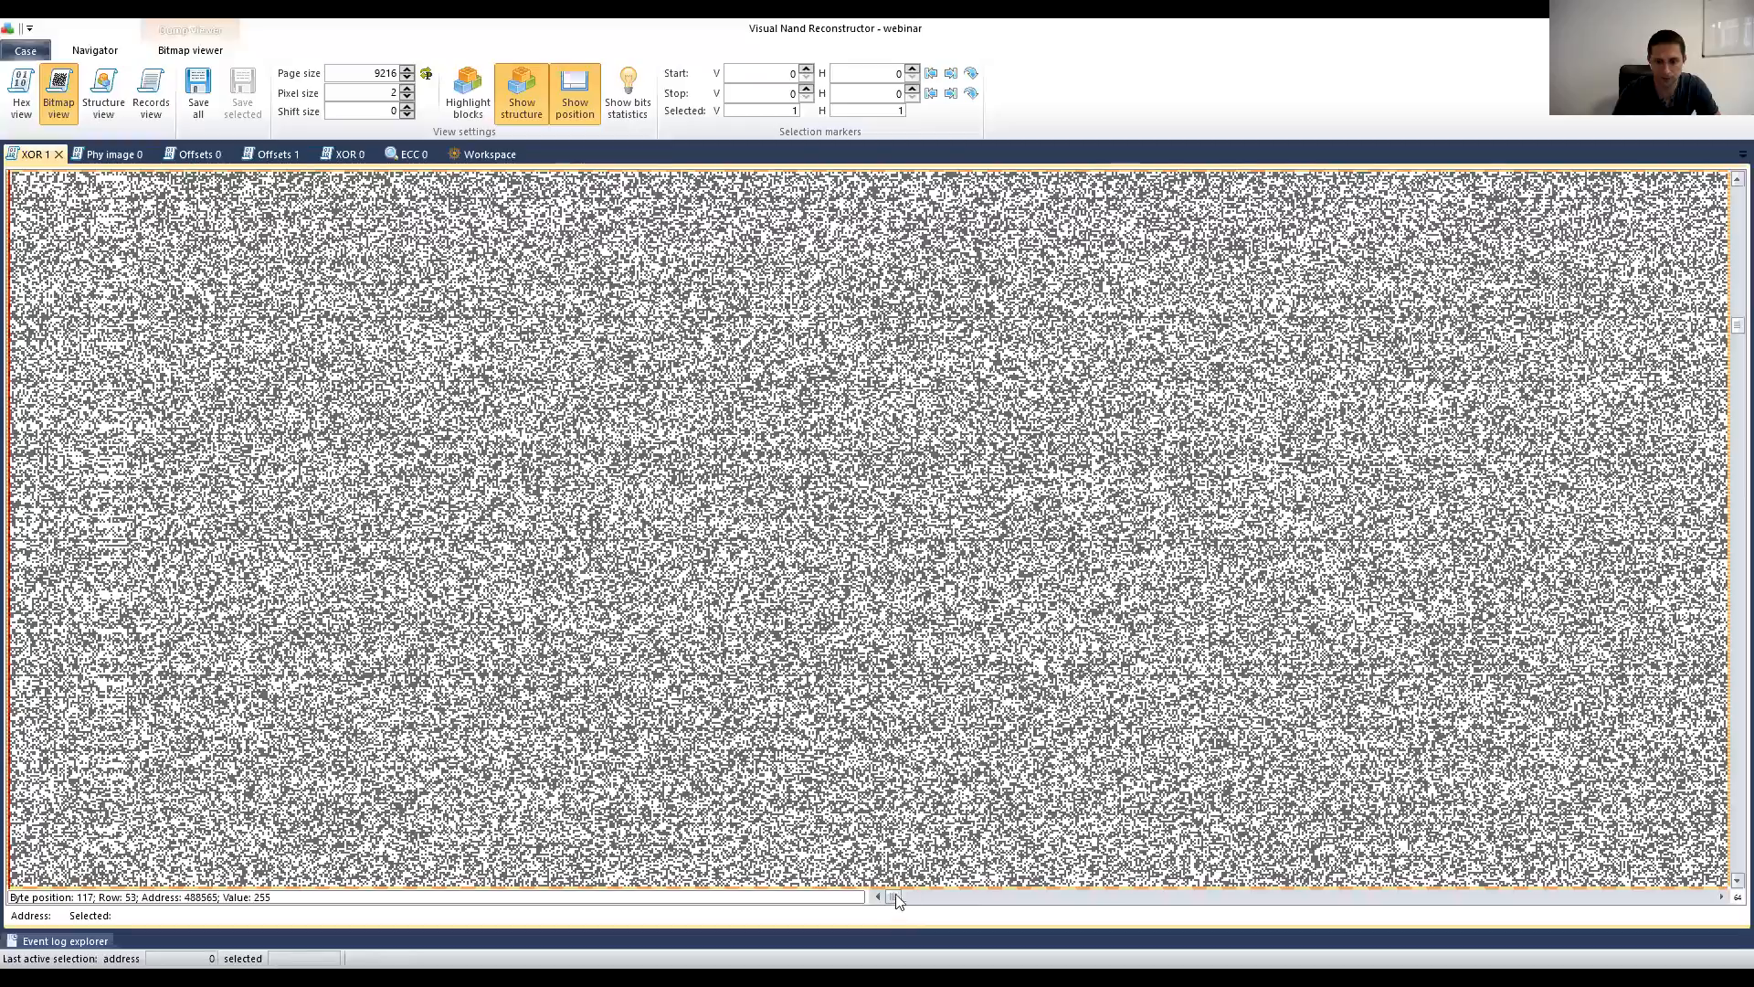
pyautogui.moveTo(895, 896); pyautogui.dragTo(1705, 900)
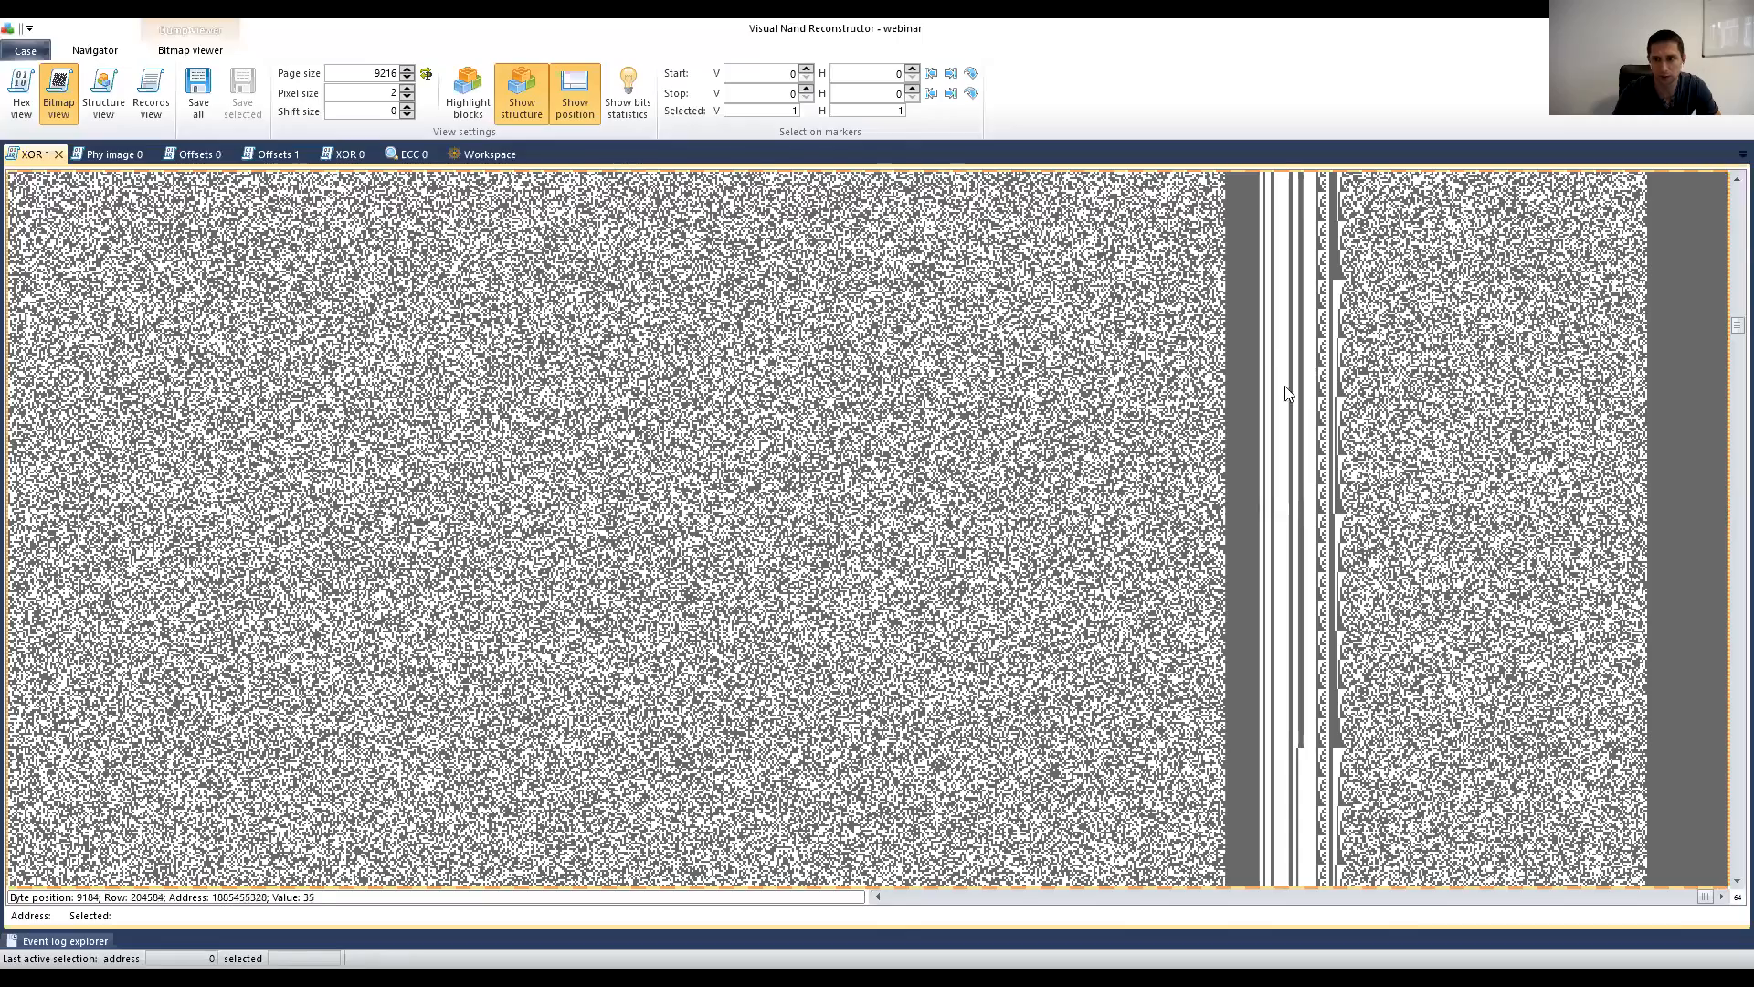
pyautogui.scroll(-4, 1311, 423)
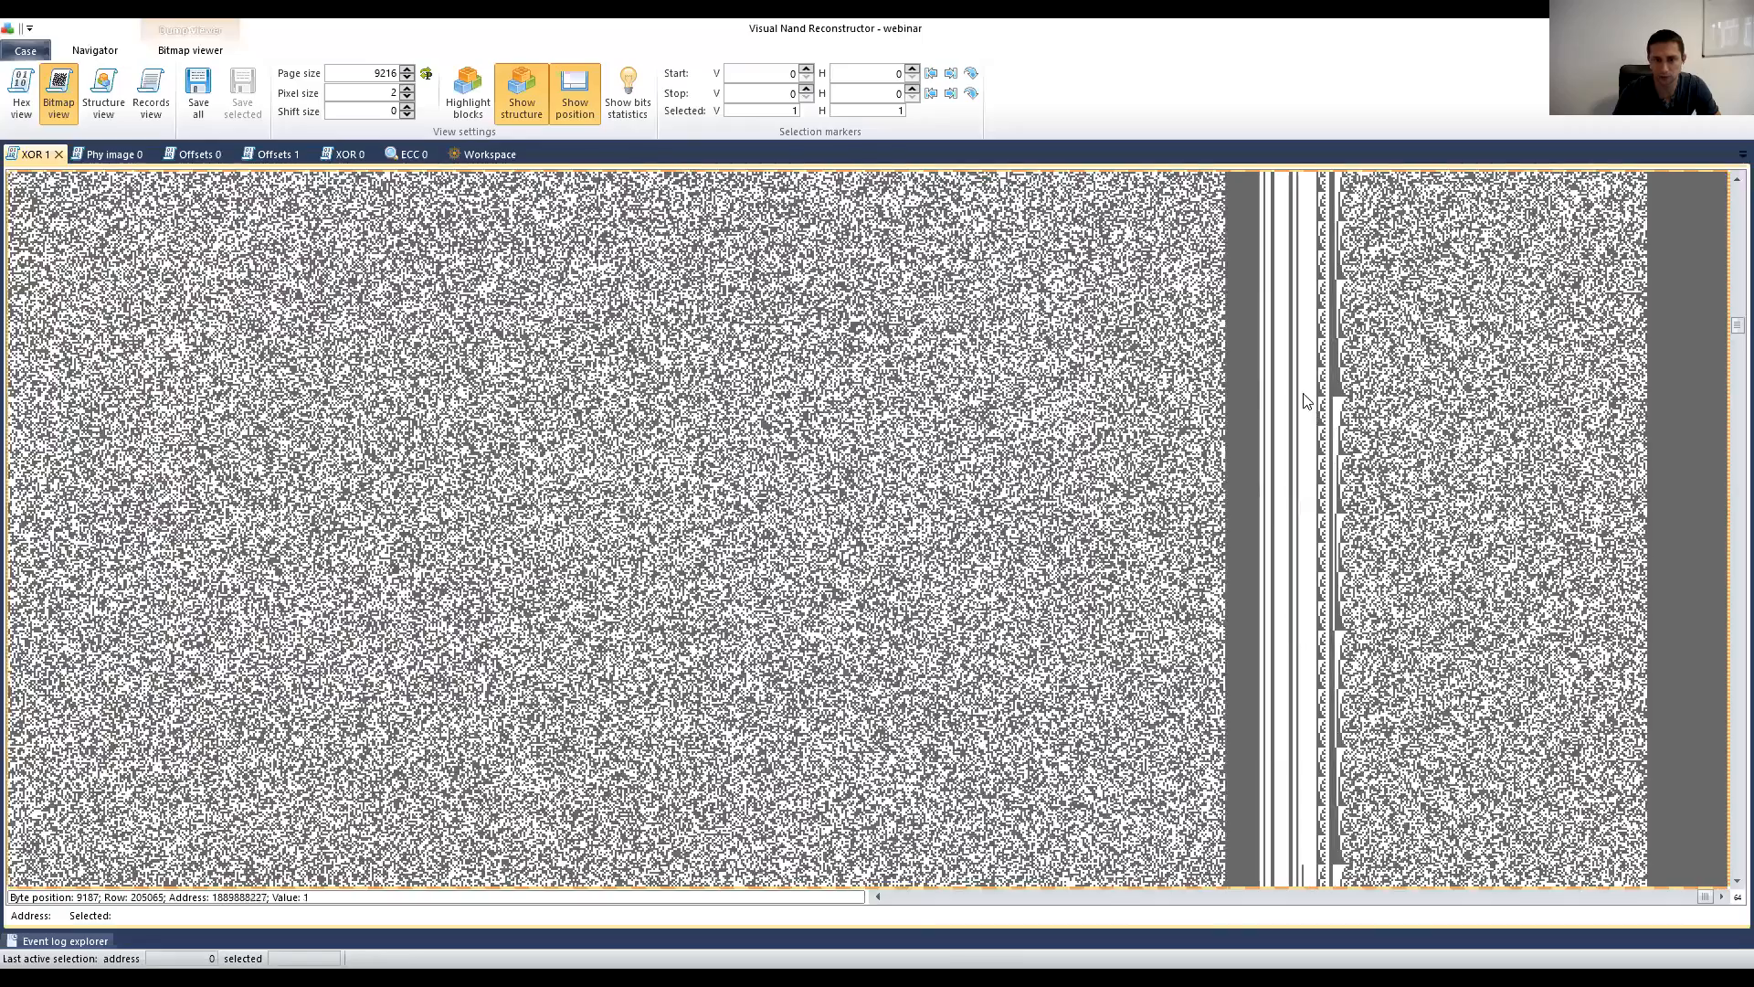
pyautogui.scroll(-6, 1304, 411)
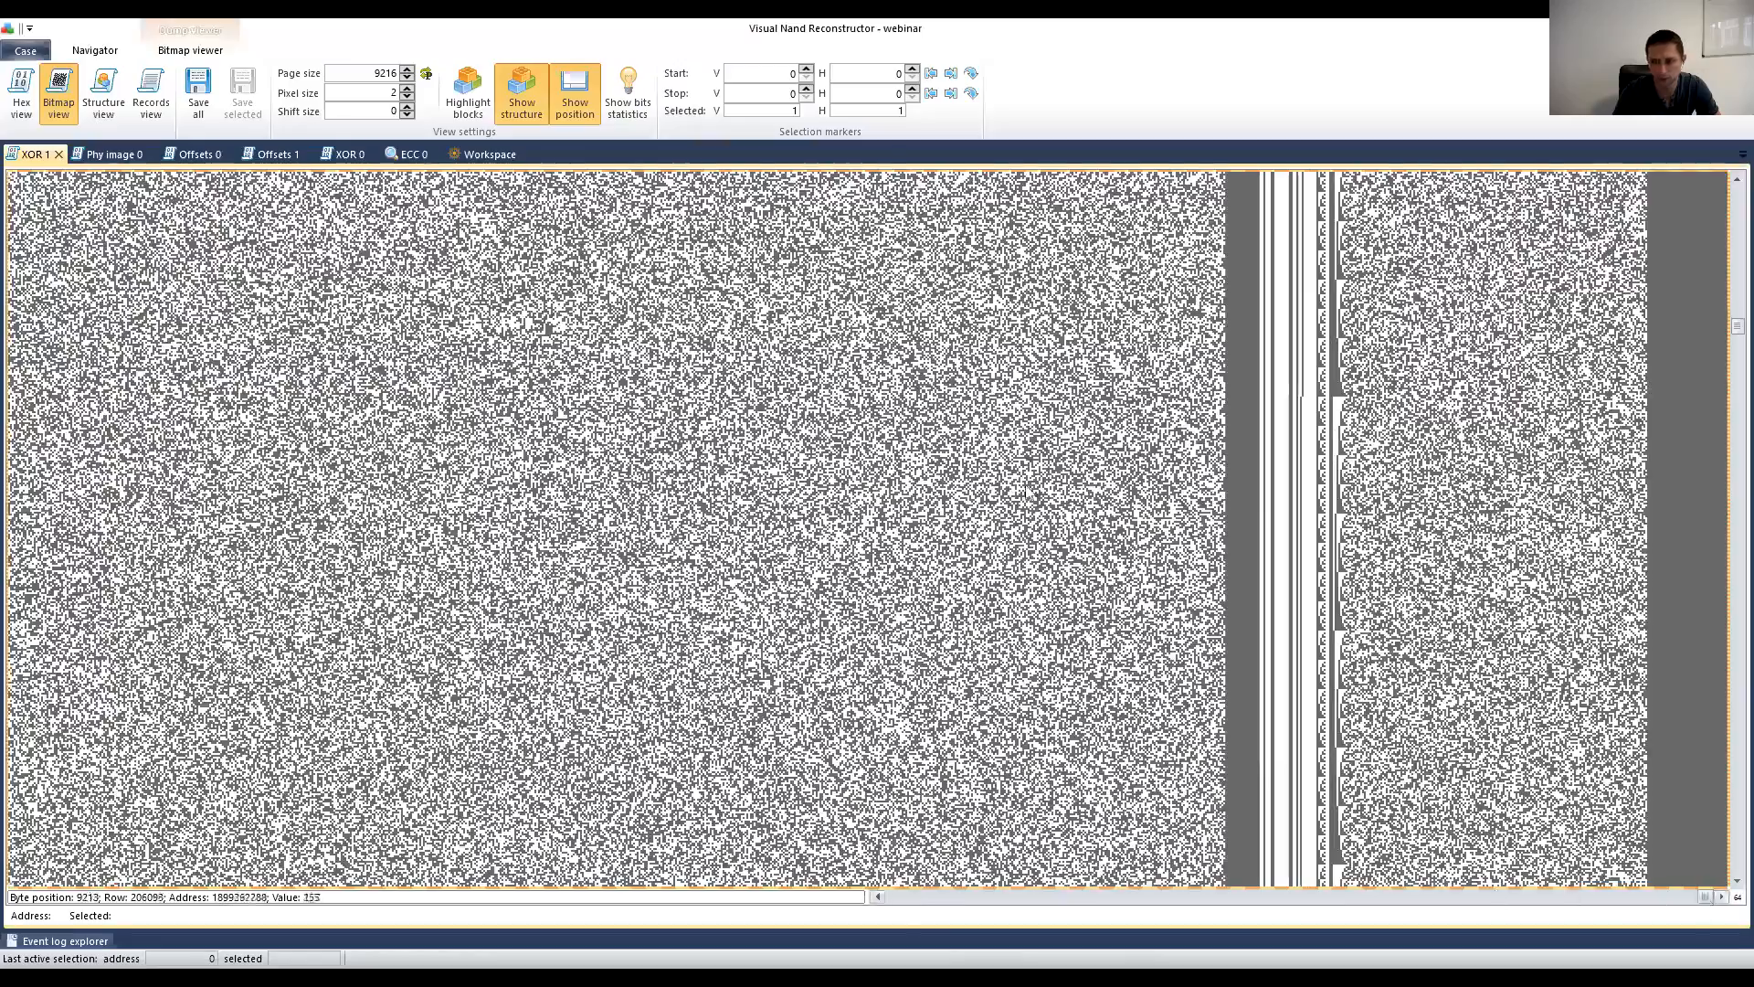
pyautogui.click(491, 153)
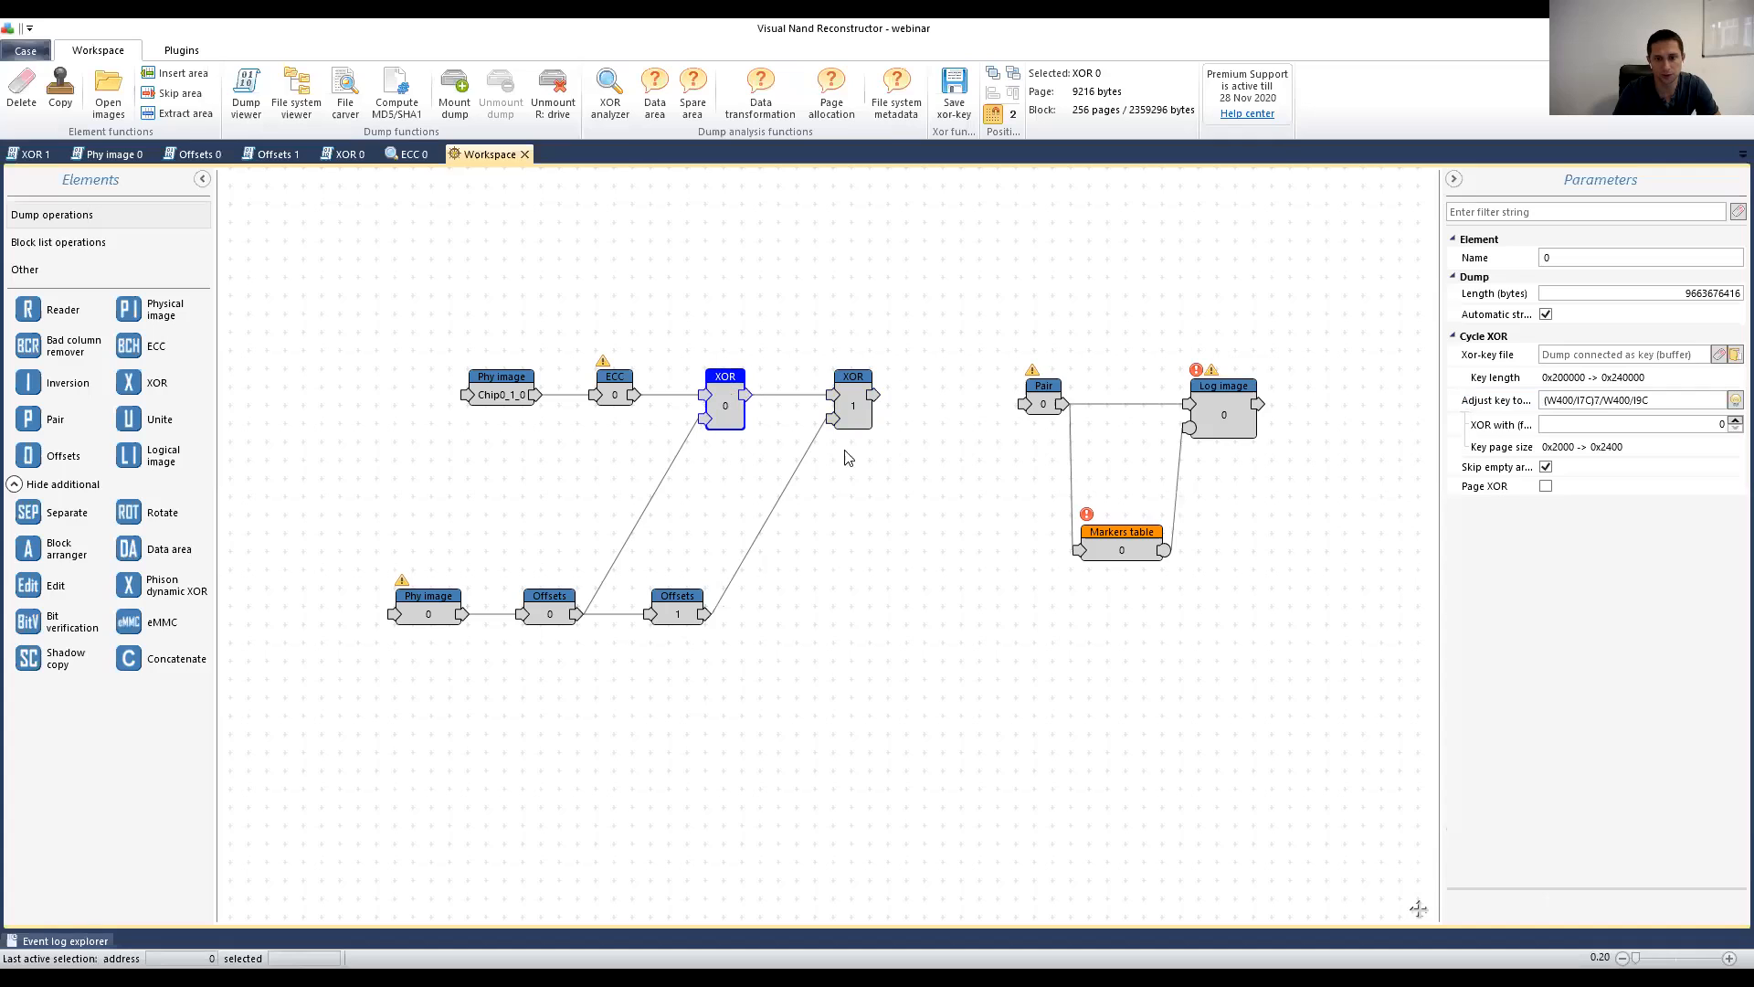
# Step: Link XOR 1's output into the Pair element's input
pyautogui.click(857, 406)
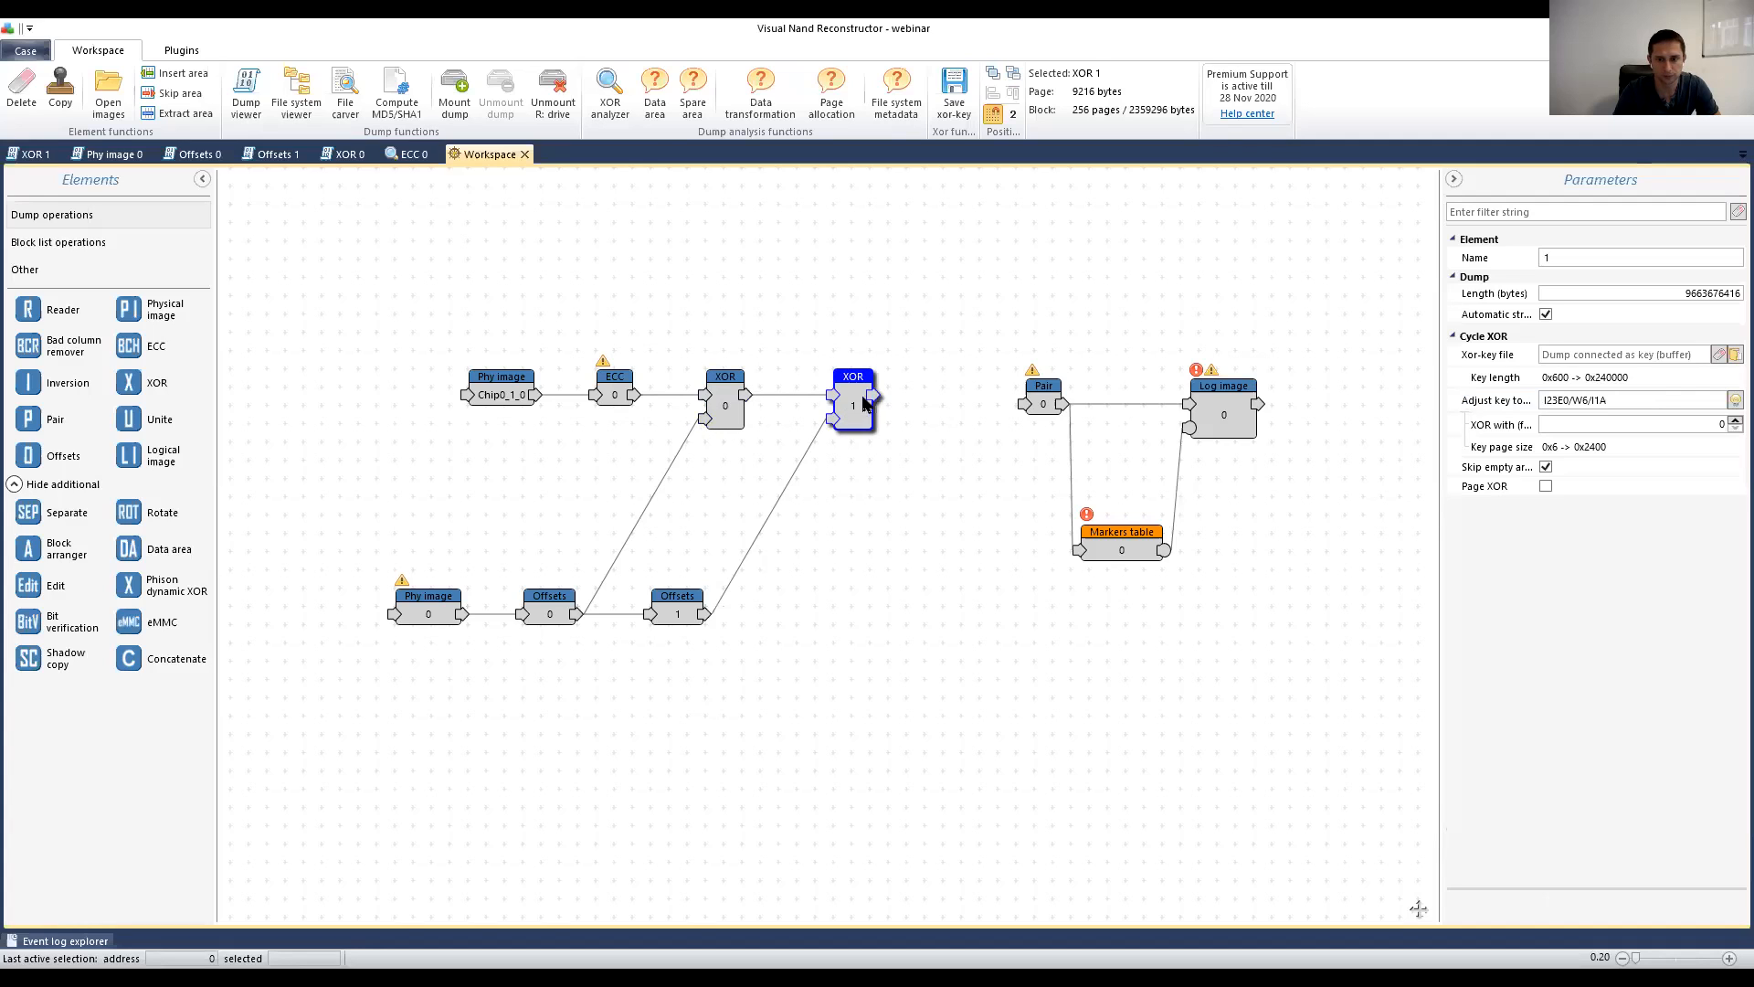
pyautogui.moveTo(876, 397); pyautogui.dragTo(1023, 403)
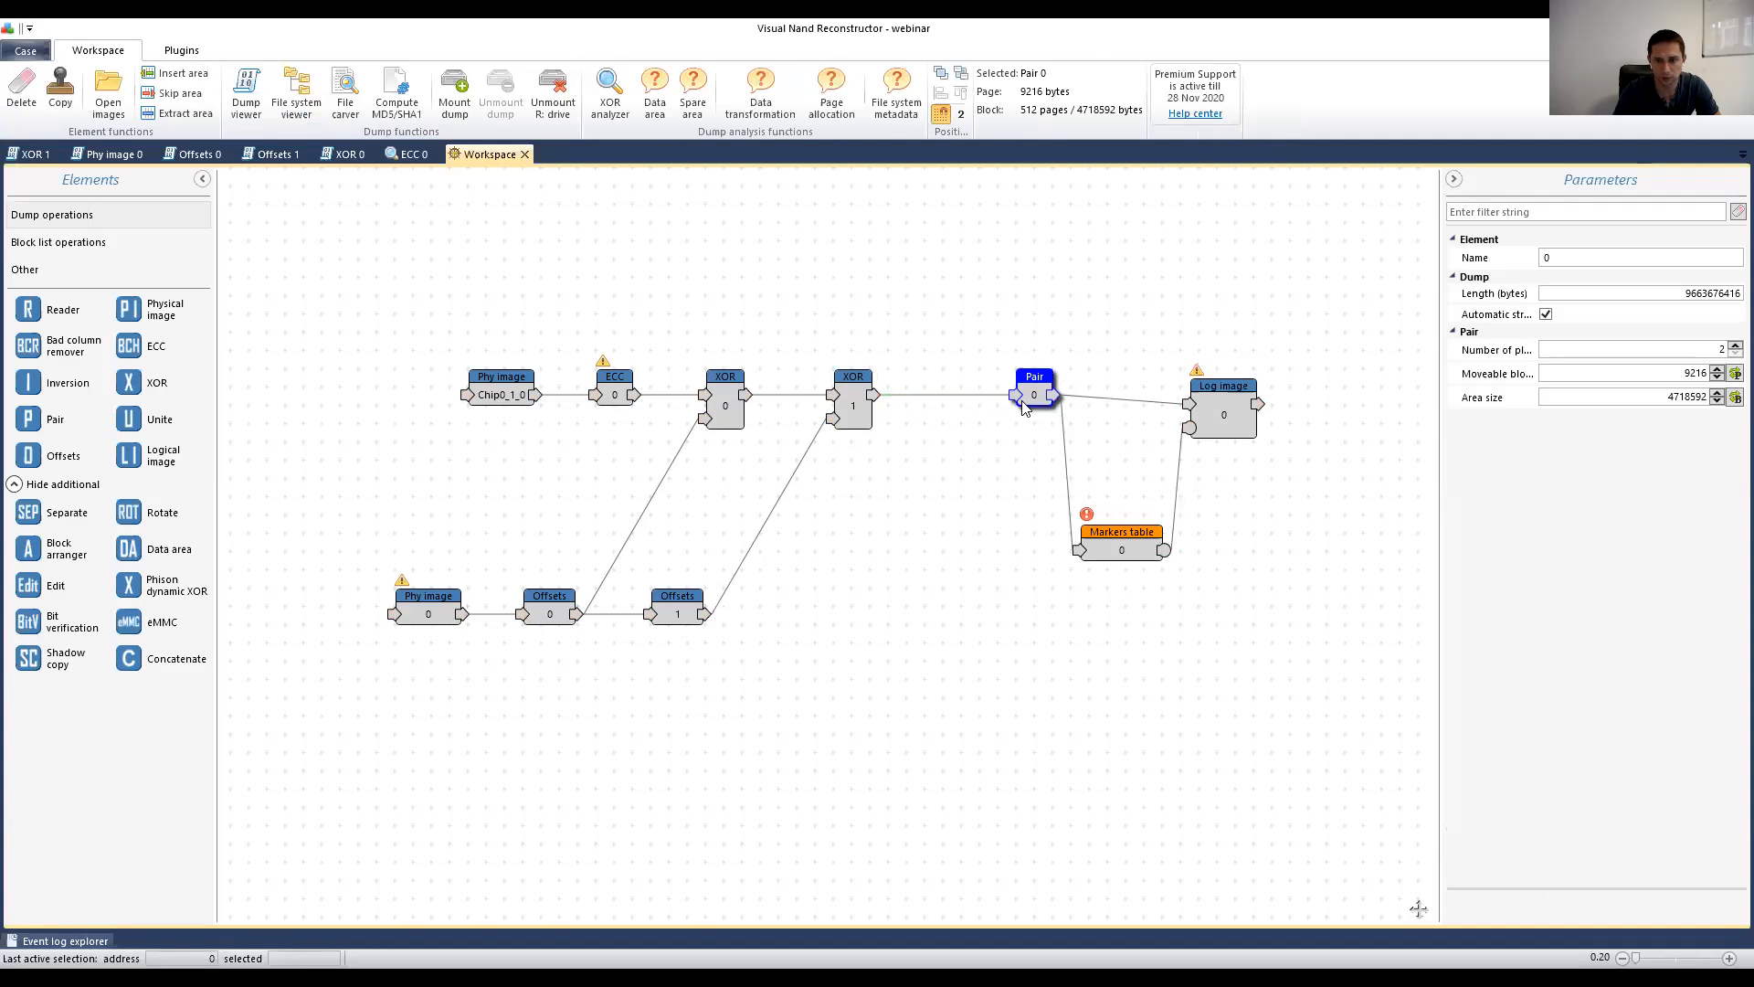
pyautogui.click(1220, 418)
# Step: Create the logical image list automatically in the Markers table, clearing its error flag
pyautogui.click(1122, 550)
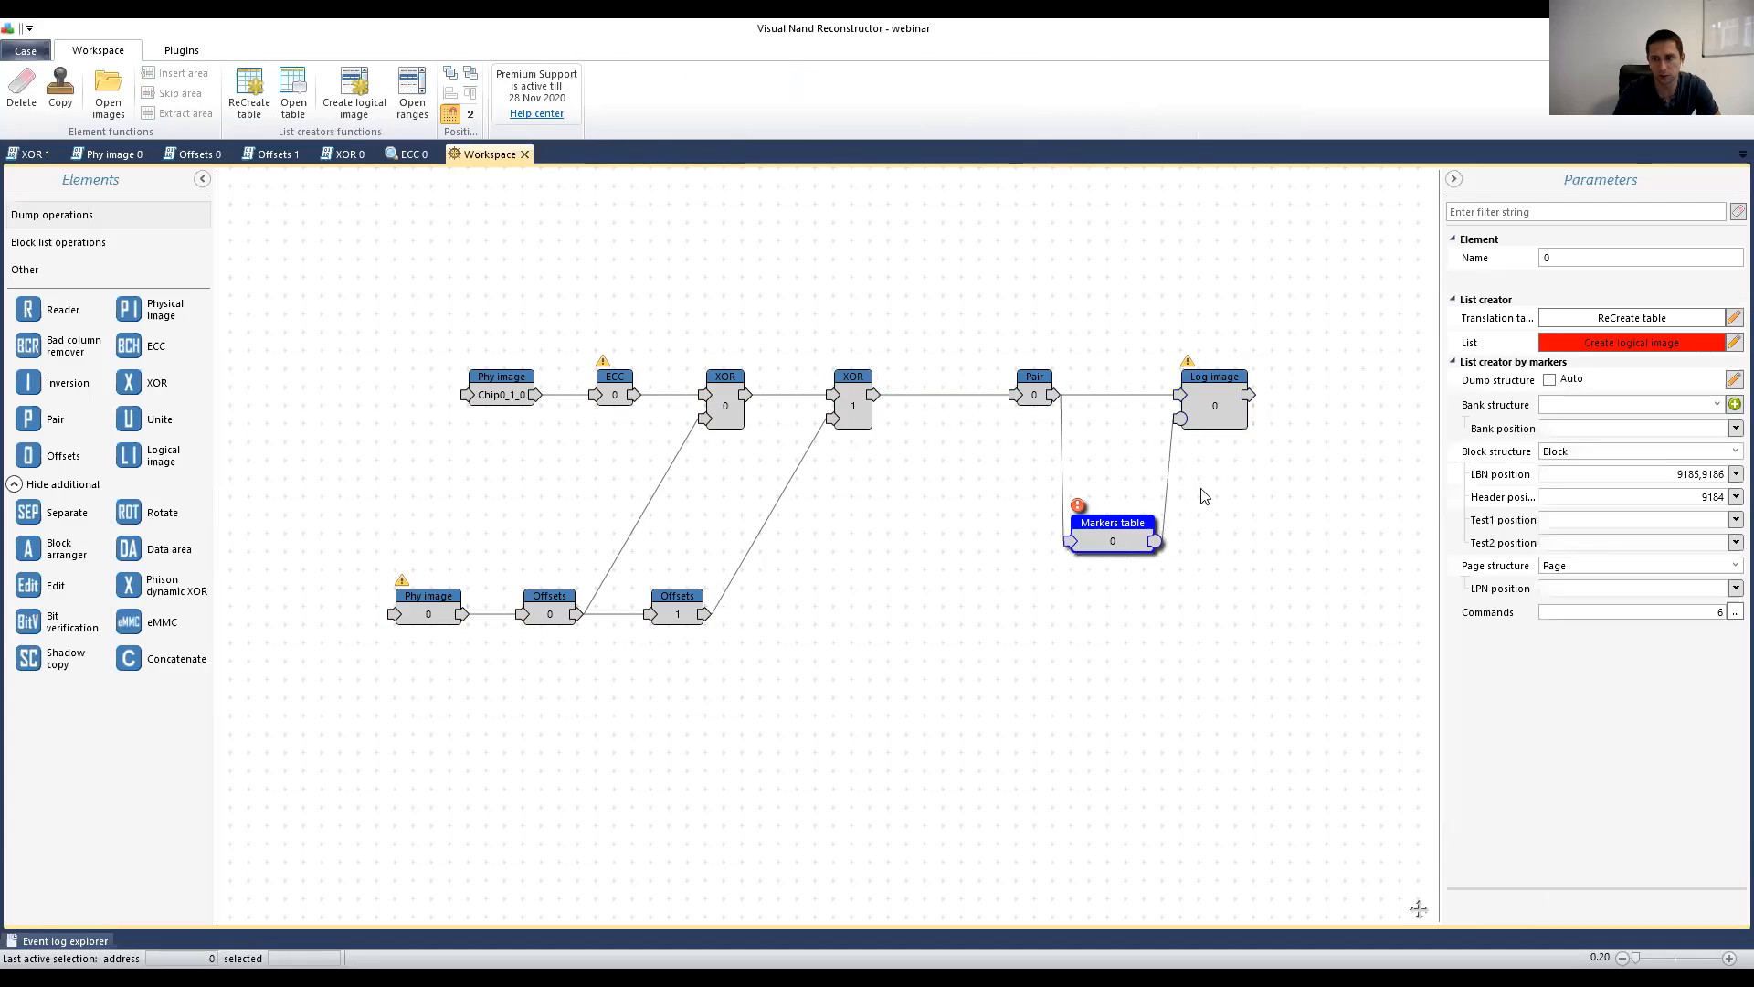
pyautogui.click(1627, 345)
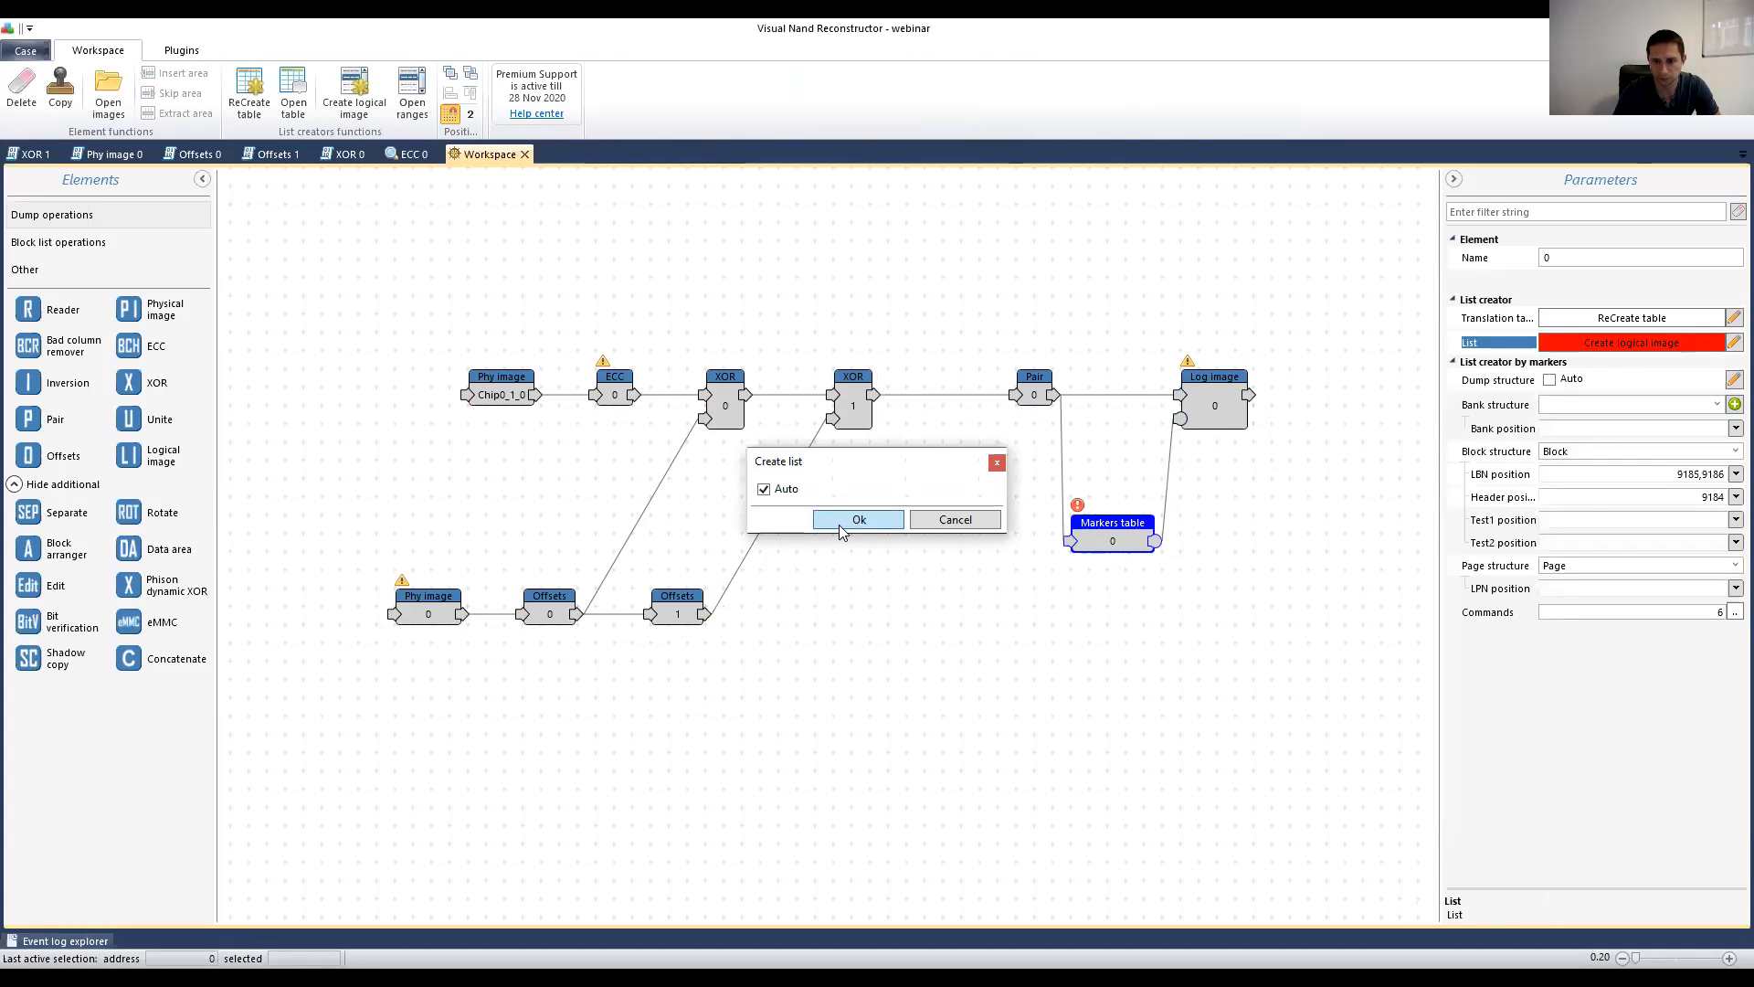
pyautogui.click(839, 524)
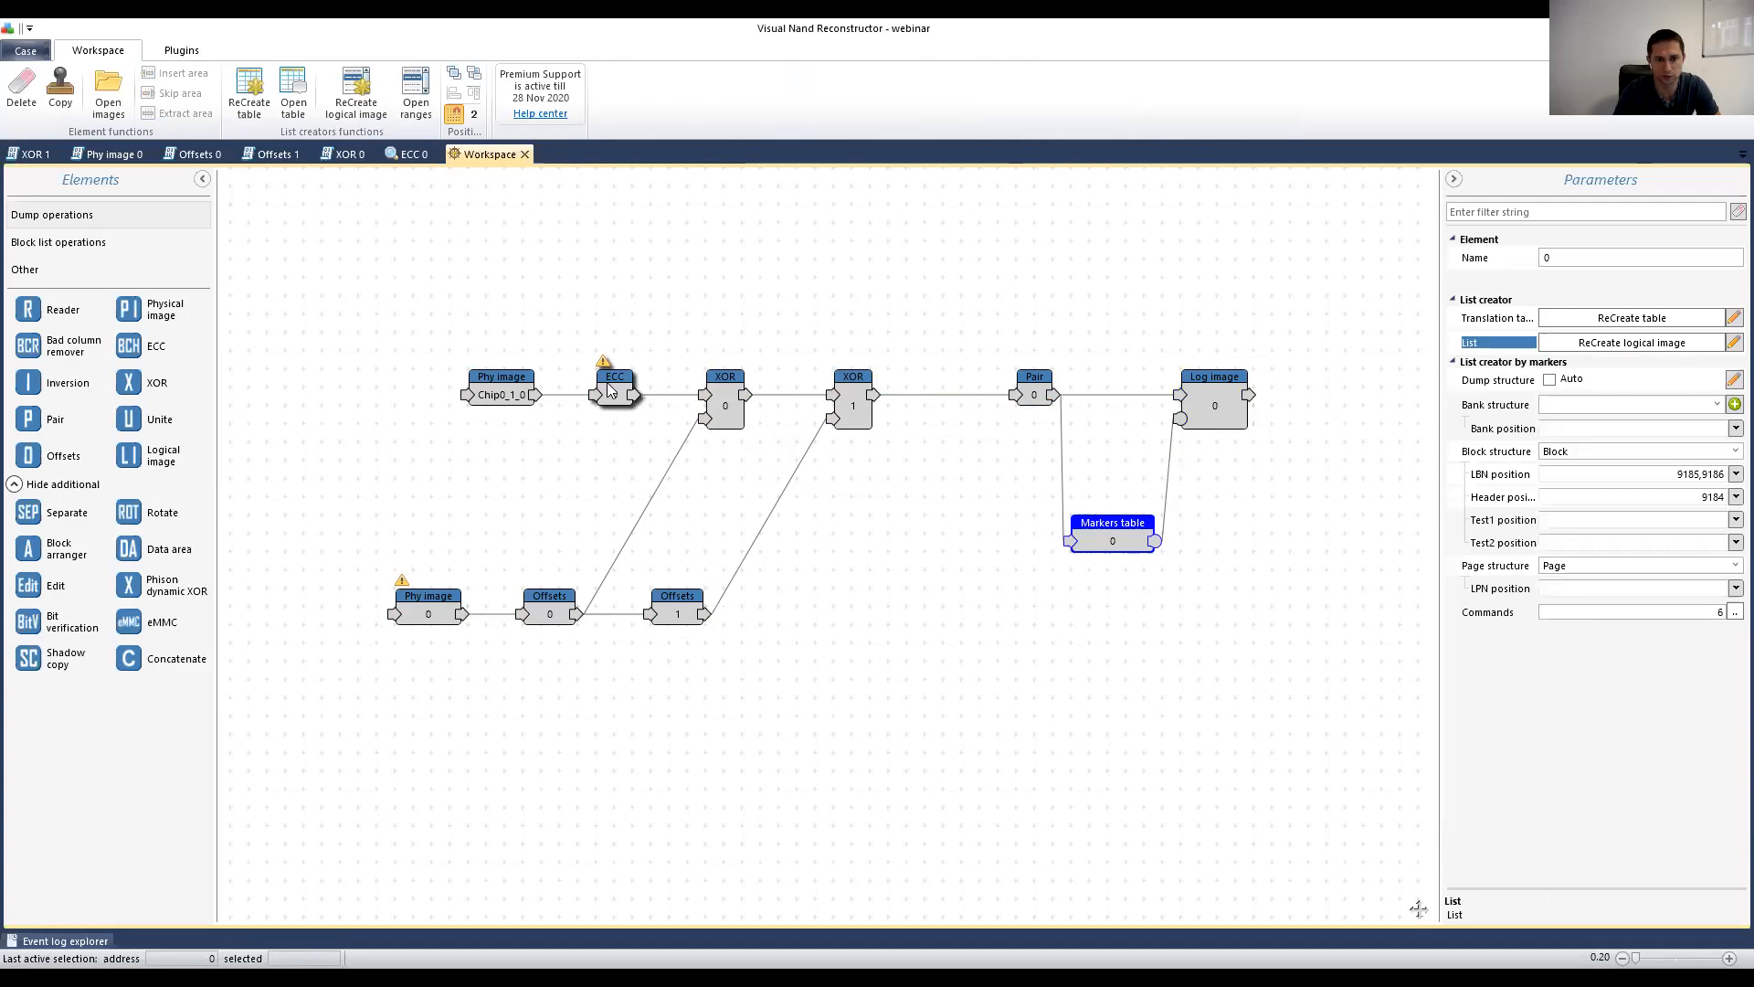
pyautogui.click(609, 384)
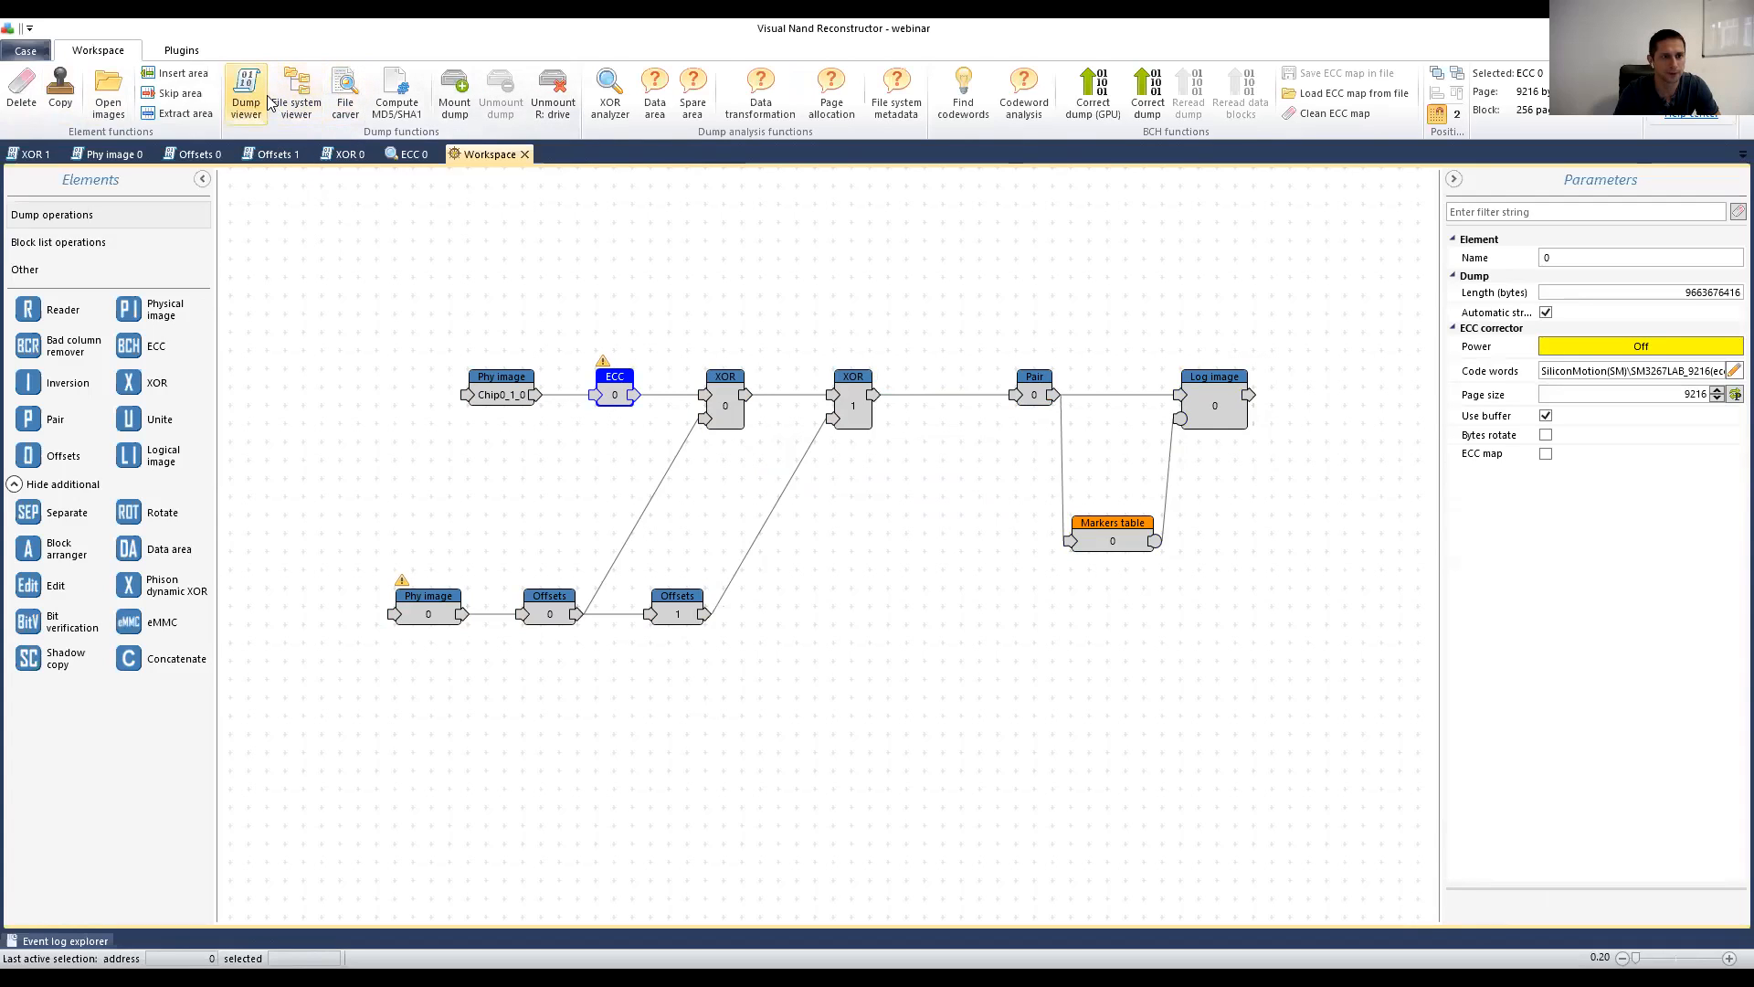
# Step: Set the ECC element's Power to On, then select the Log image element
pyautogui.click(1606, 350)
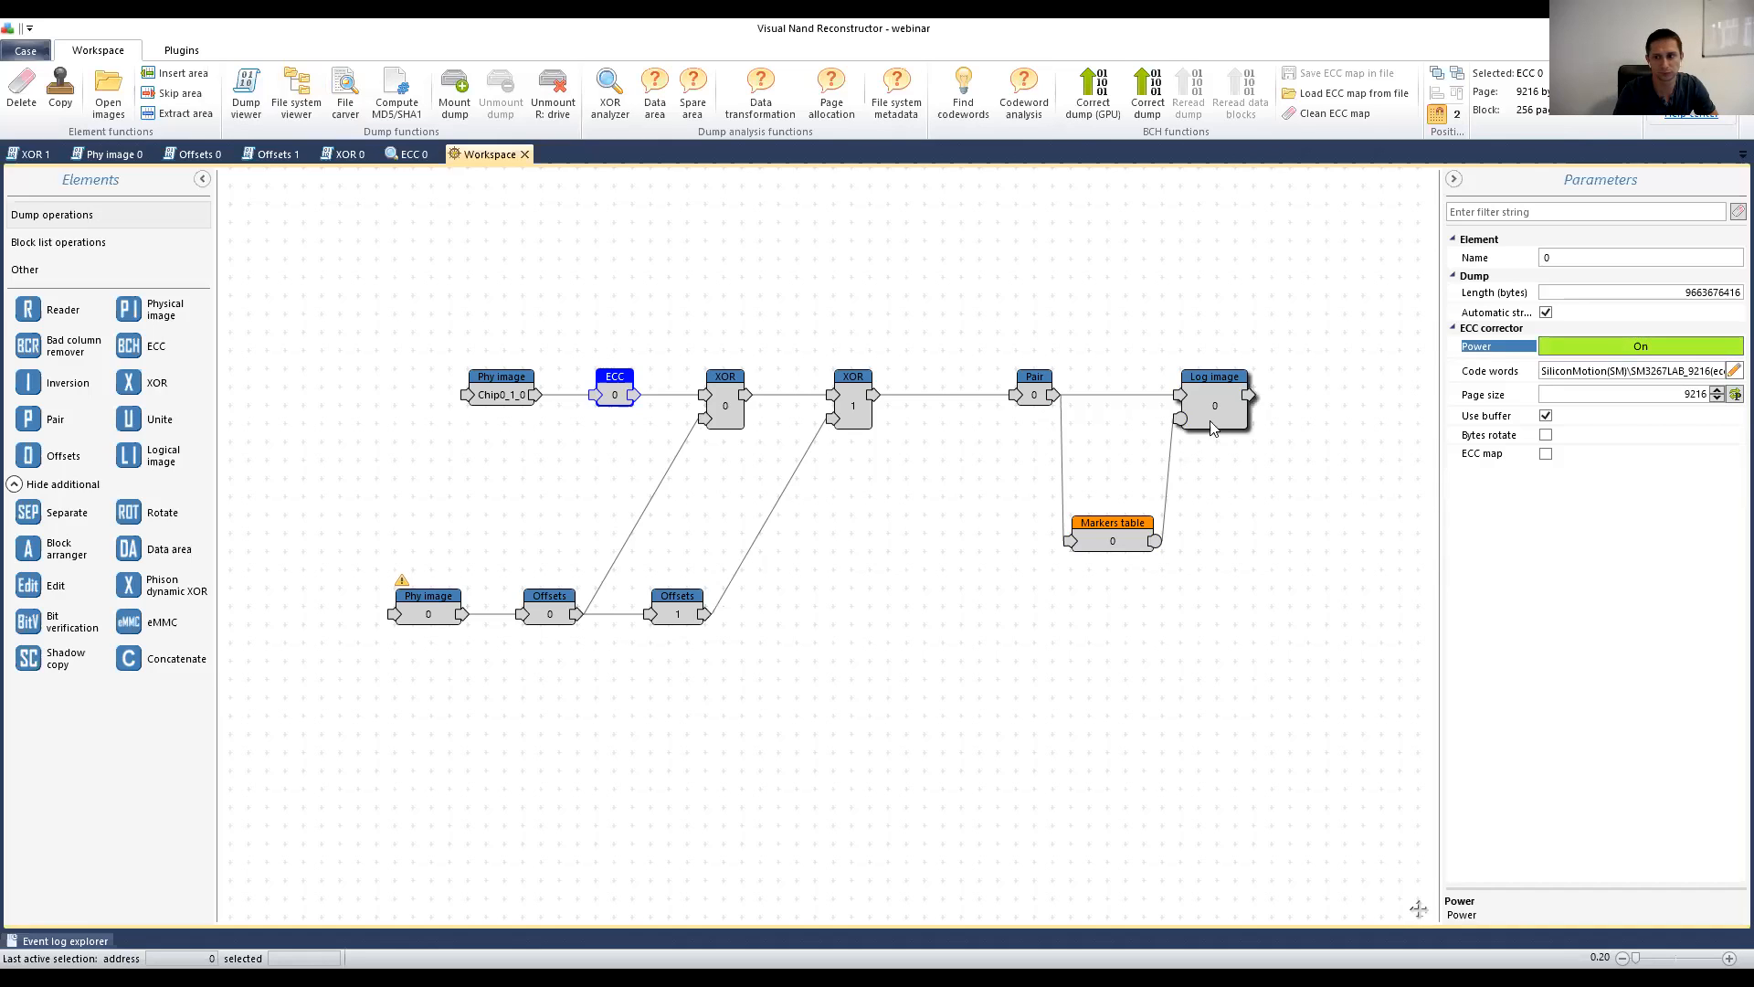
pyautogui.click(1211, 428)
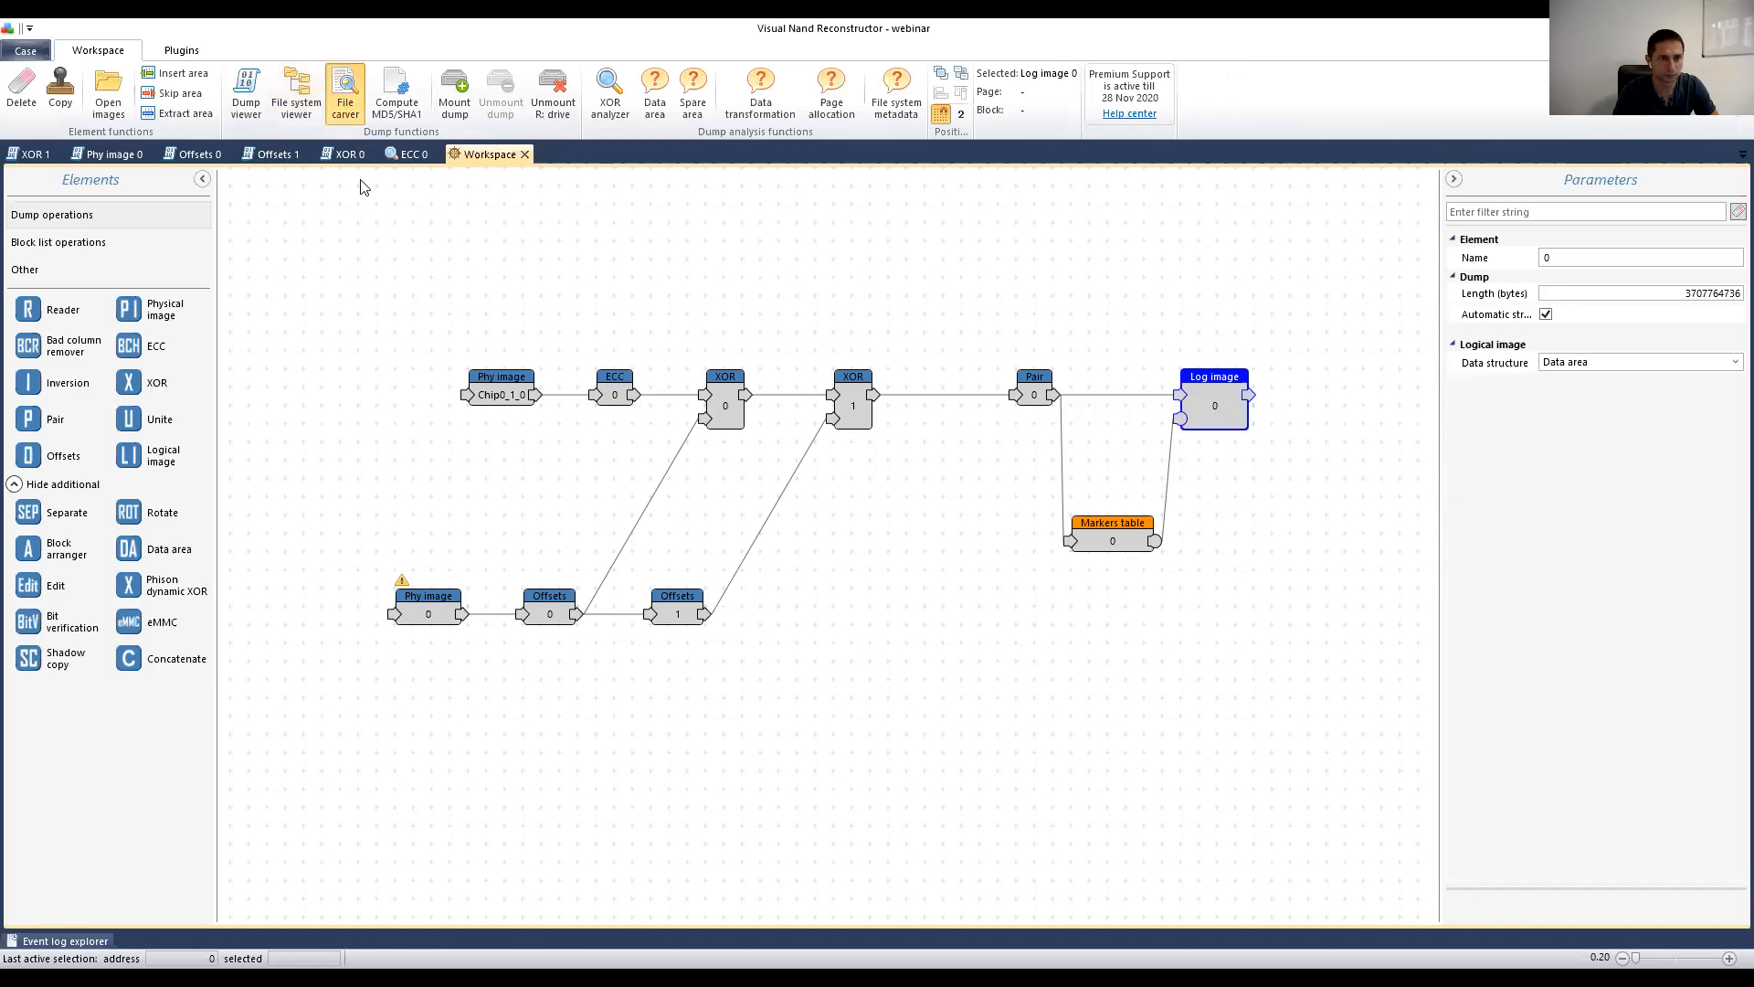
# Step: Run a File carver search on the Log image and cancel it partway through
pyautogui.click(22, 86)
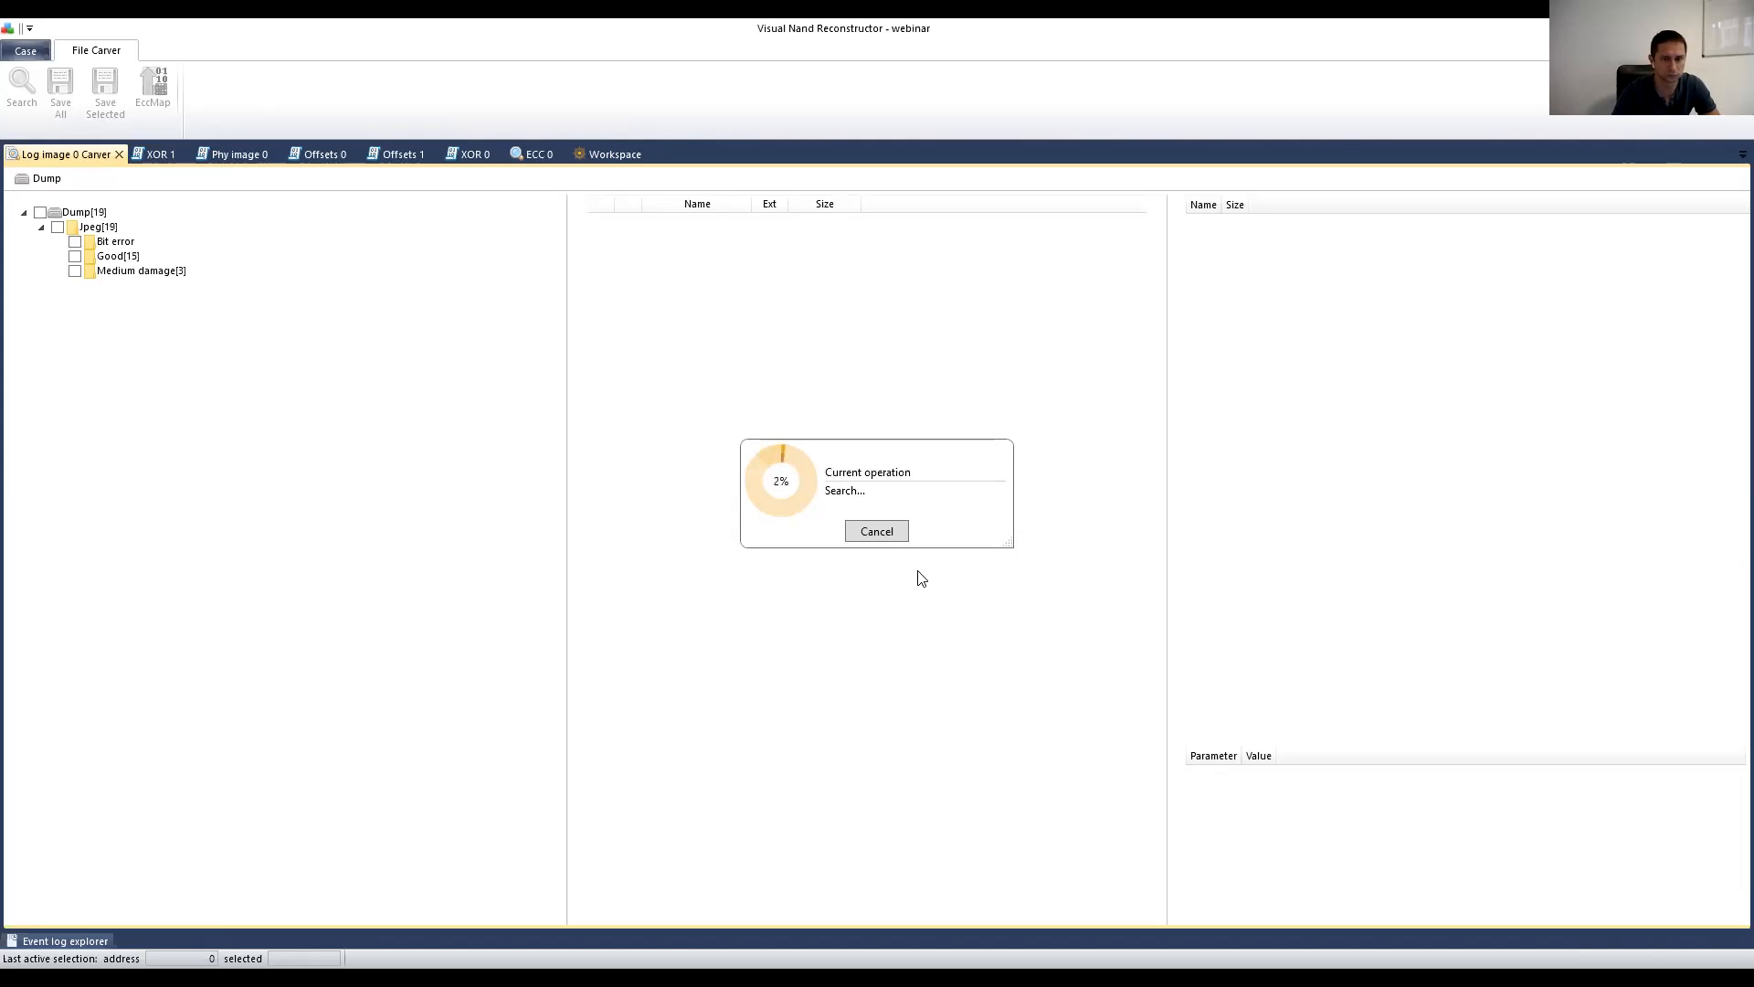
pyautogui.click(885, 534)
pyautogui.click(945, 550)
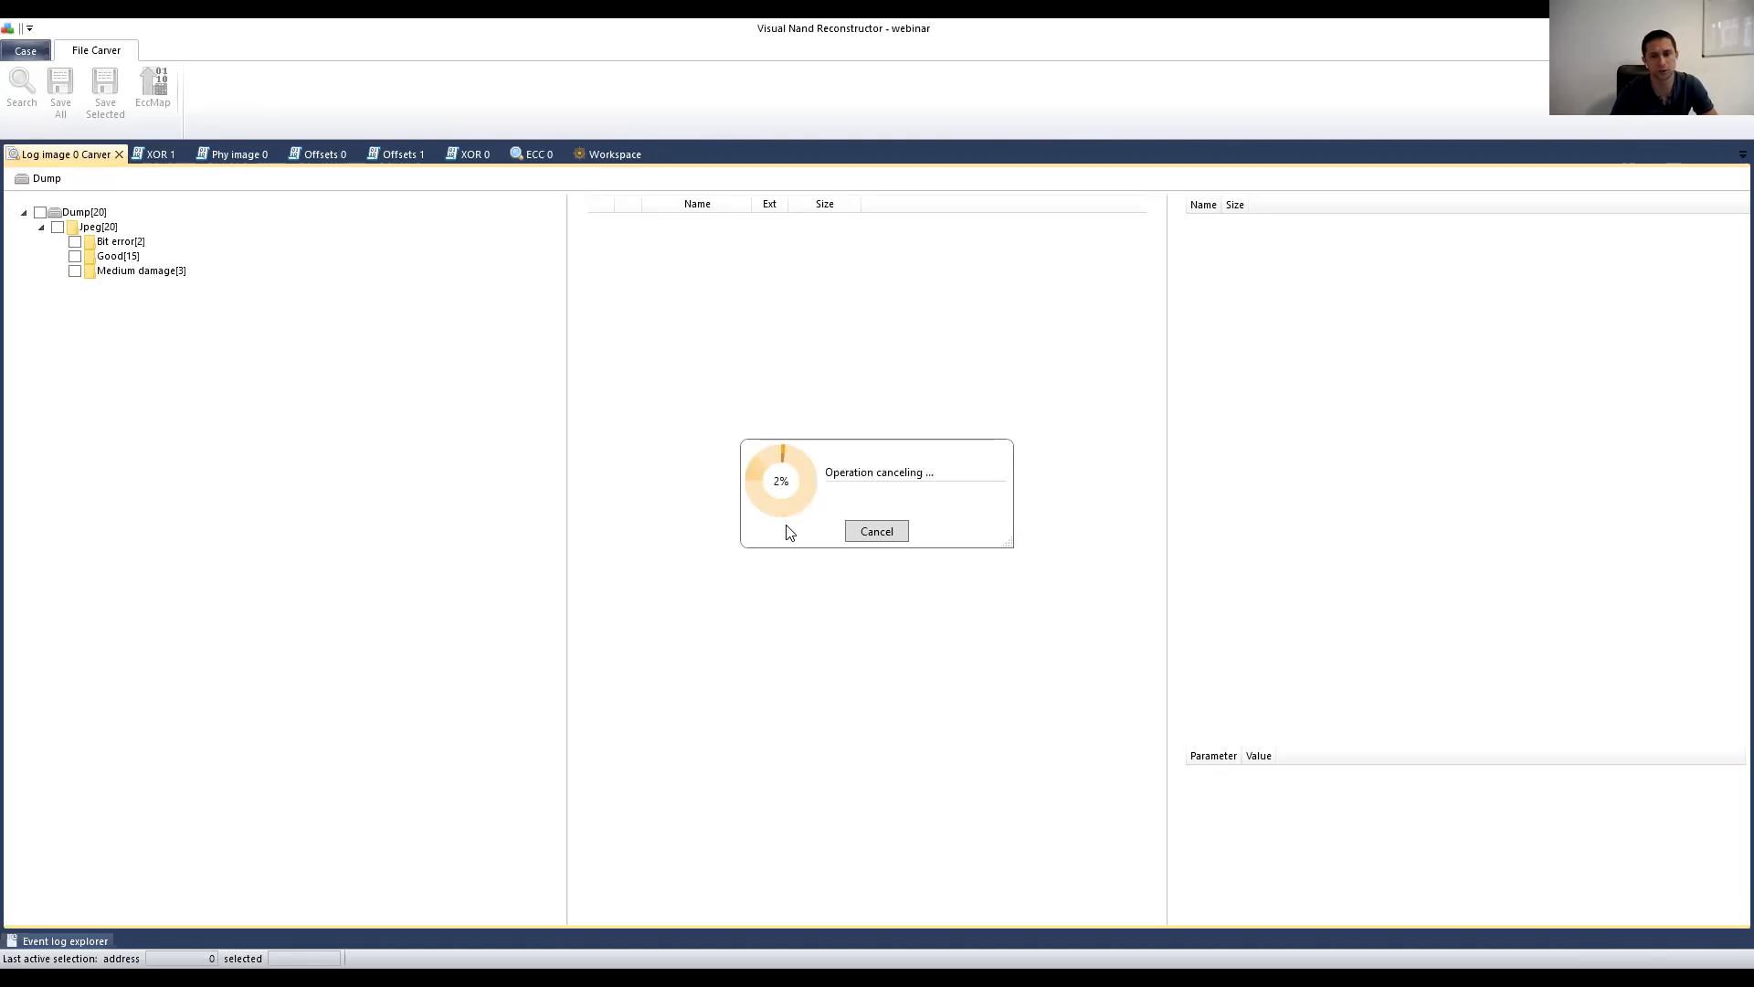
pyautogui.click(132, 256)
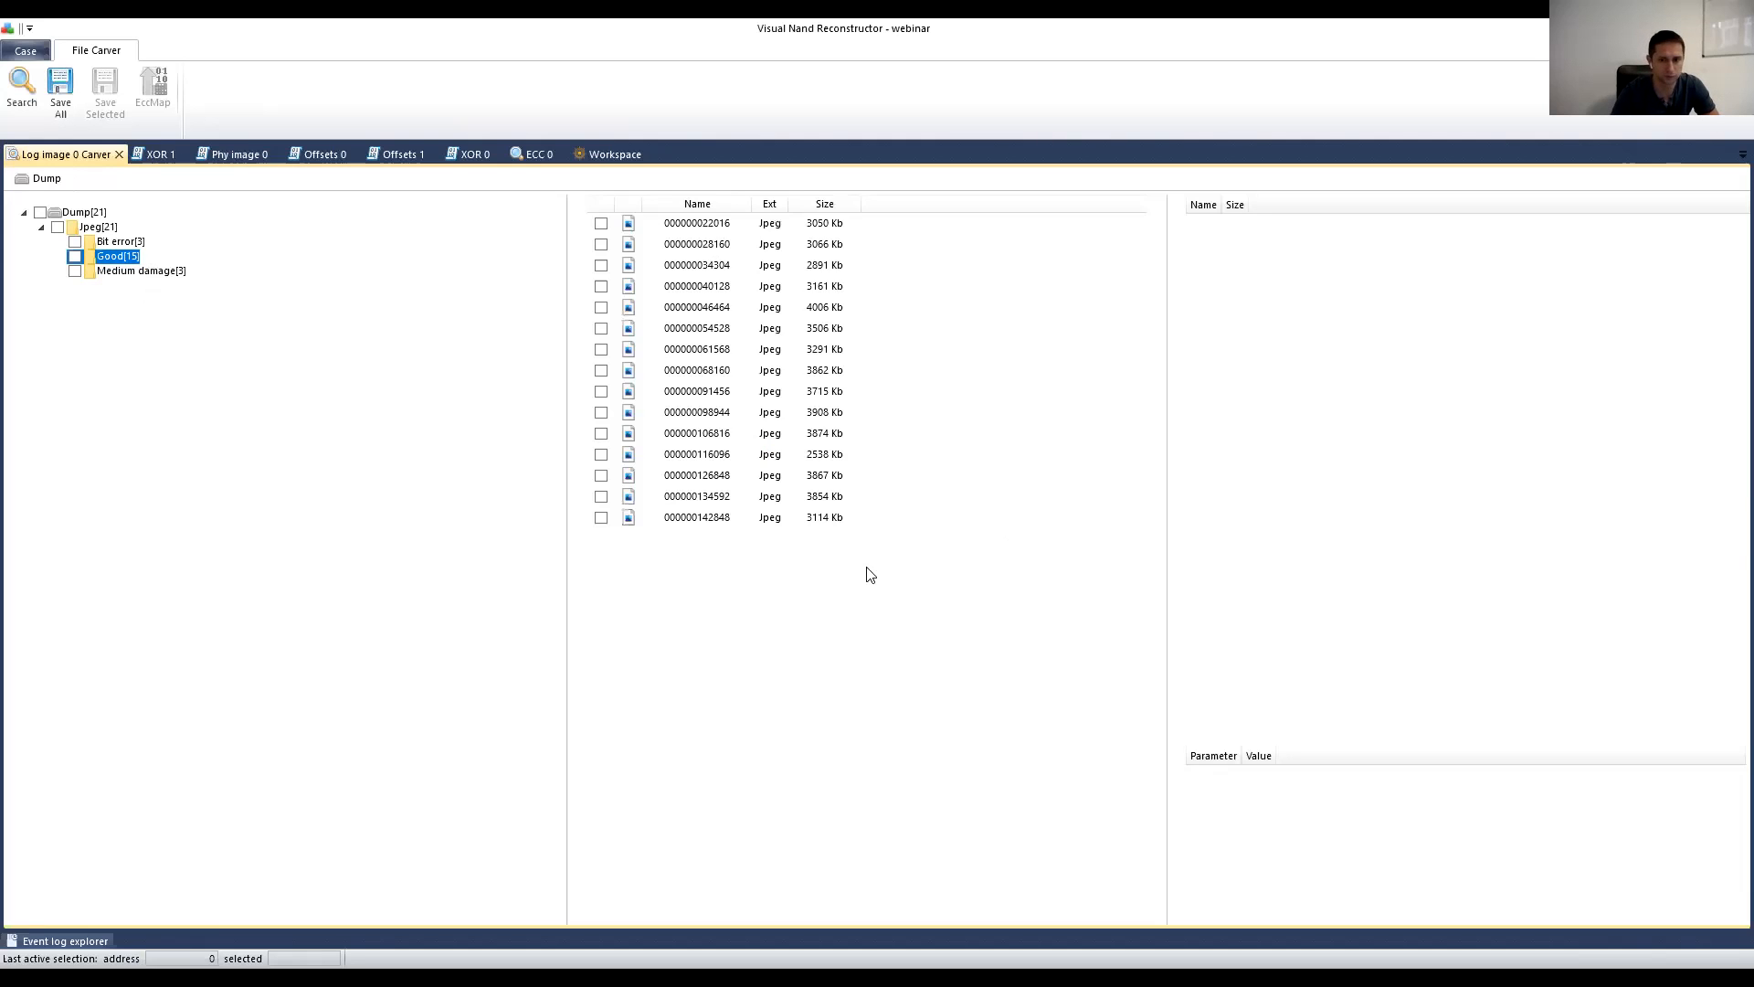
pyautogui.click(698, 500)
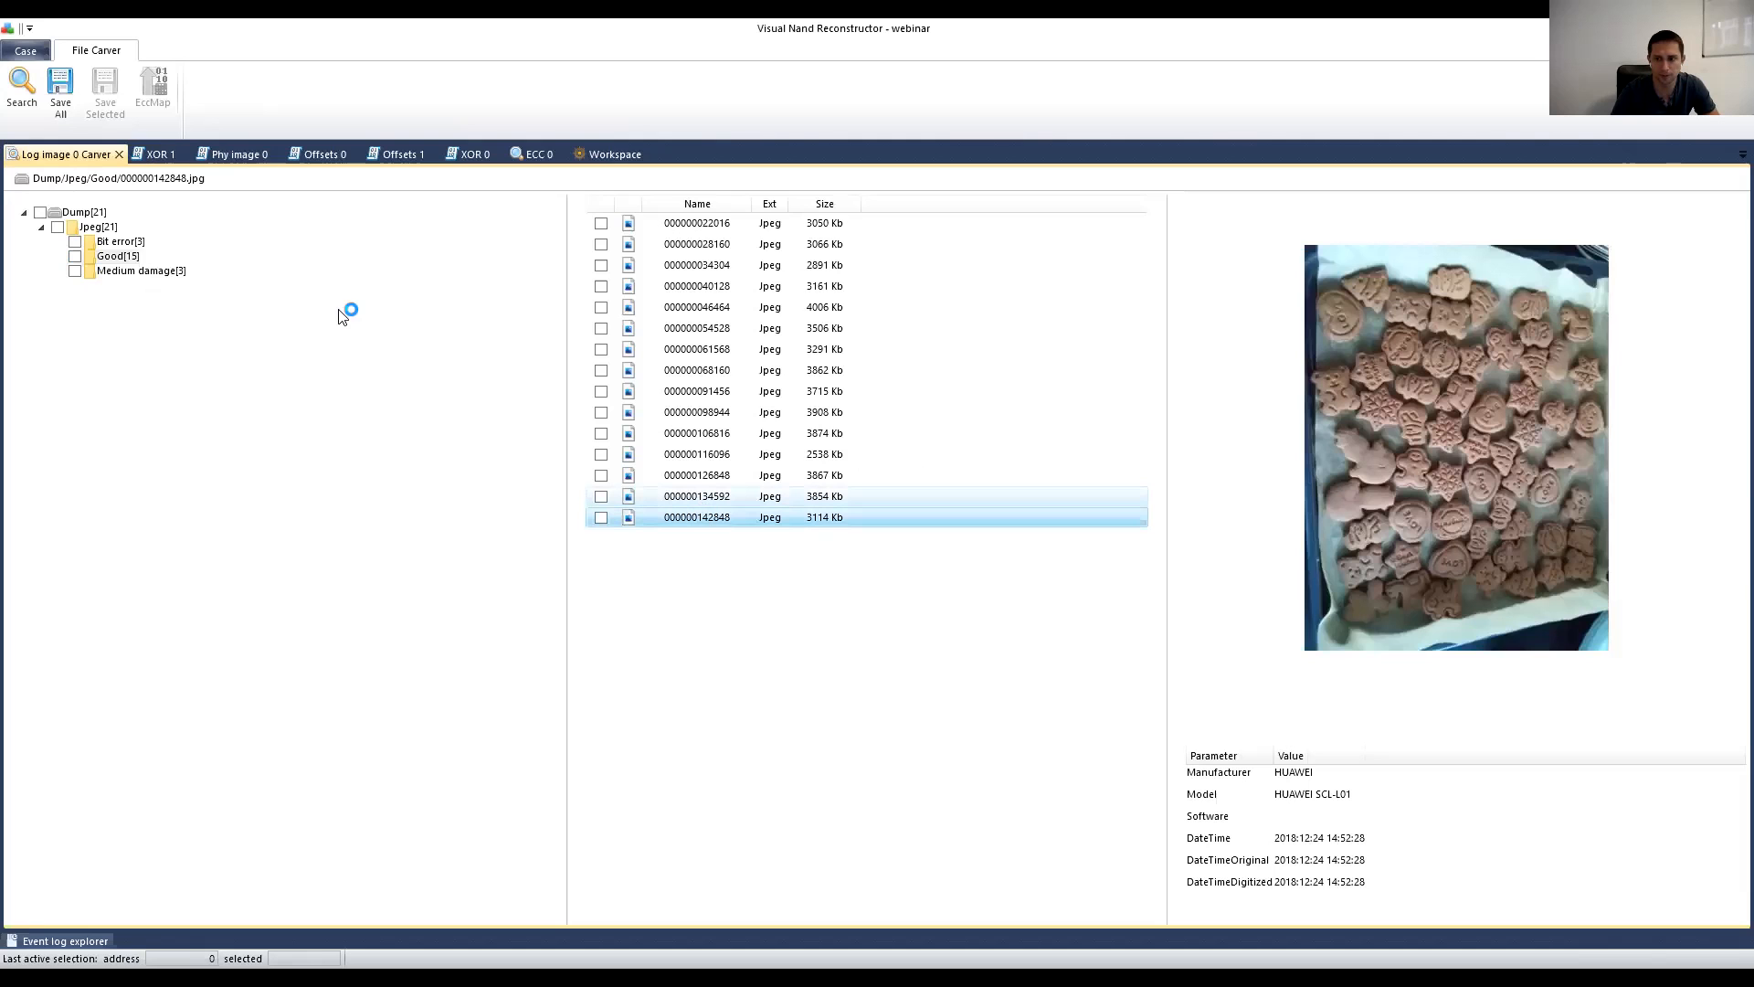
pyautogui.click(608, 156)
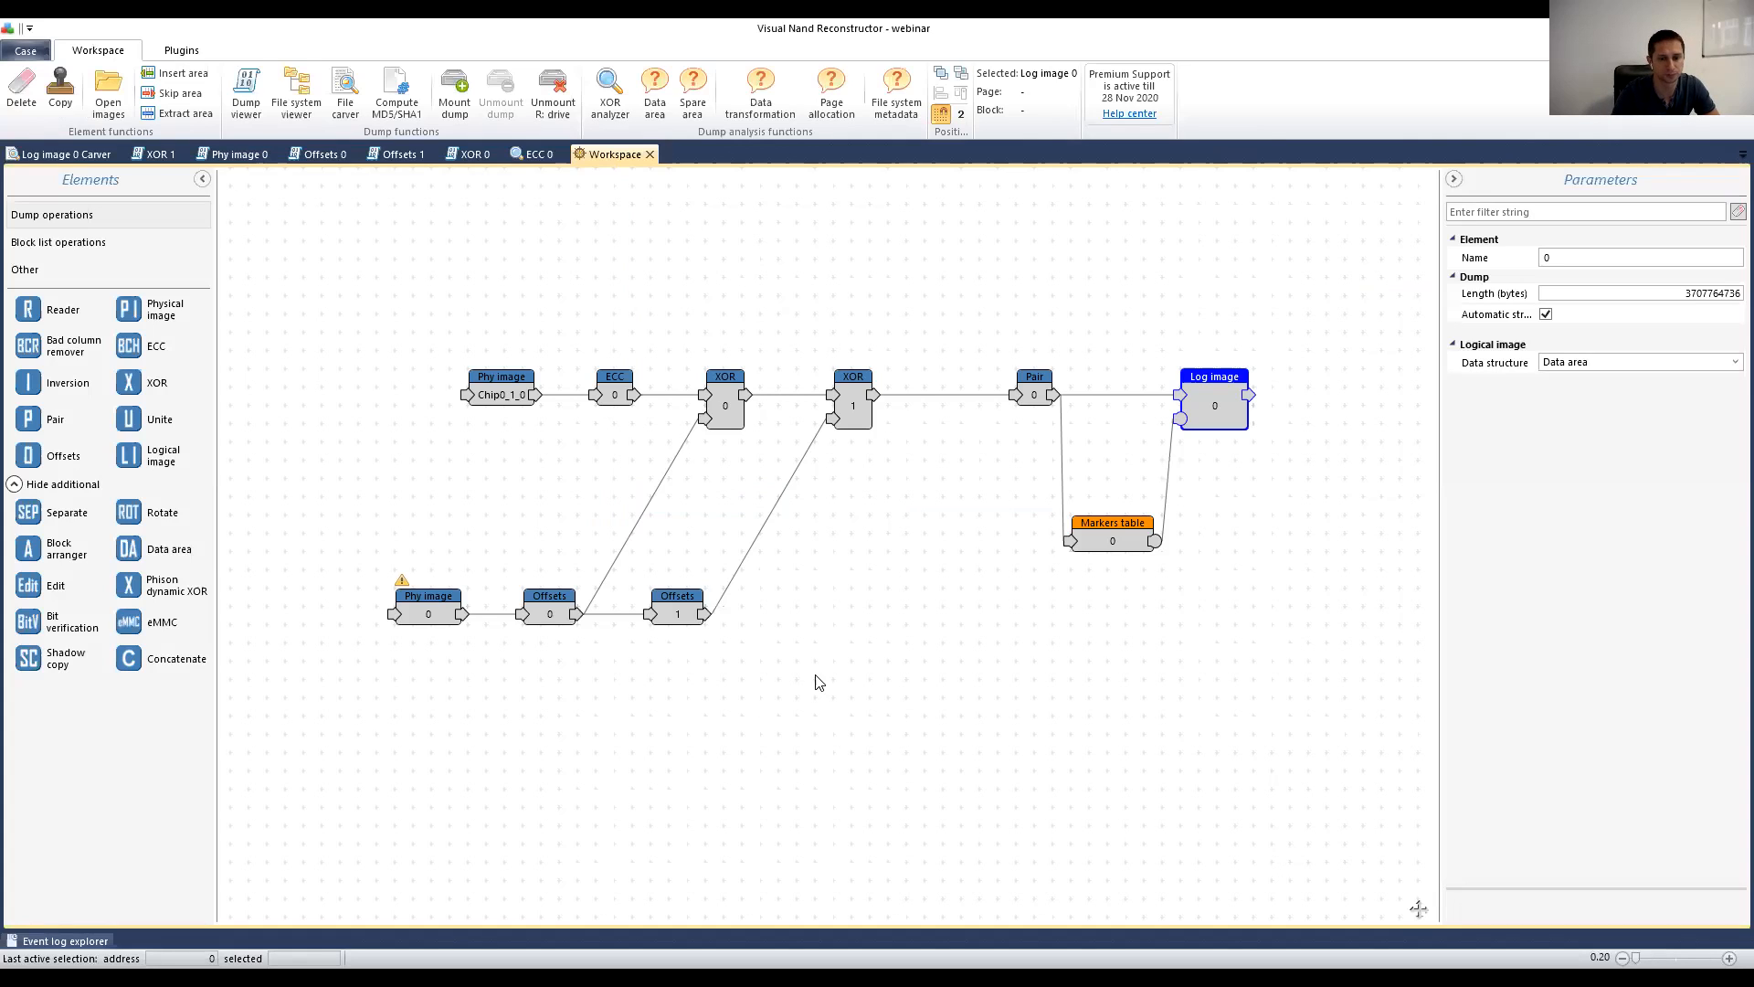
# Step: Select XOR 1 to show its Cycle XOR key settings, fitted as I23E0/W6/I1A
pyautogui.moveTo(771, 688); pyautogui.dragTo(655, 632)
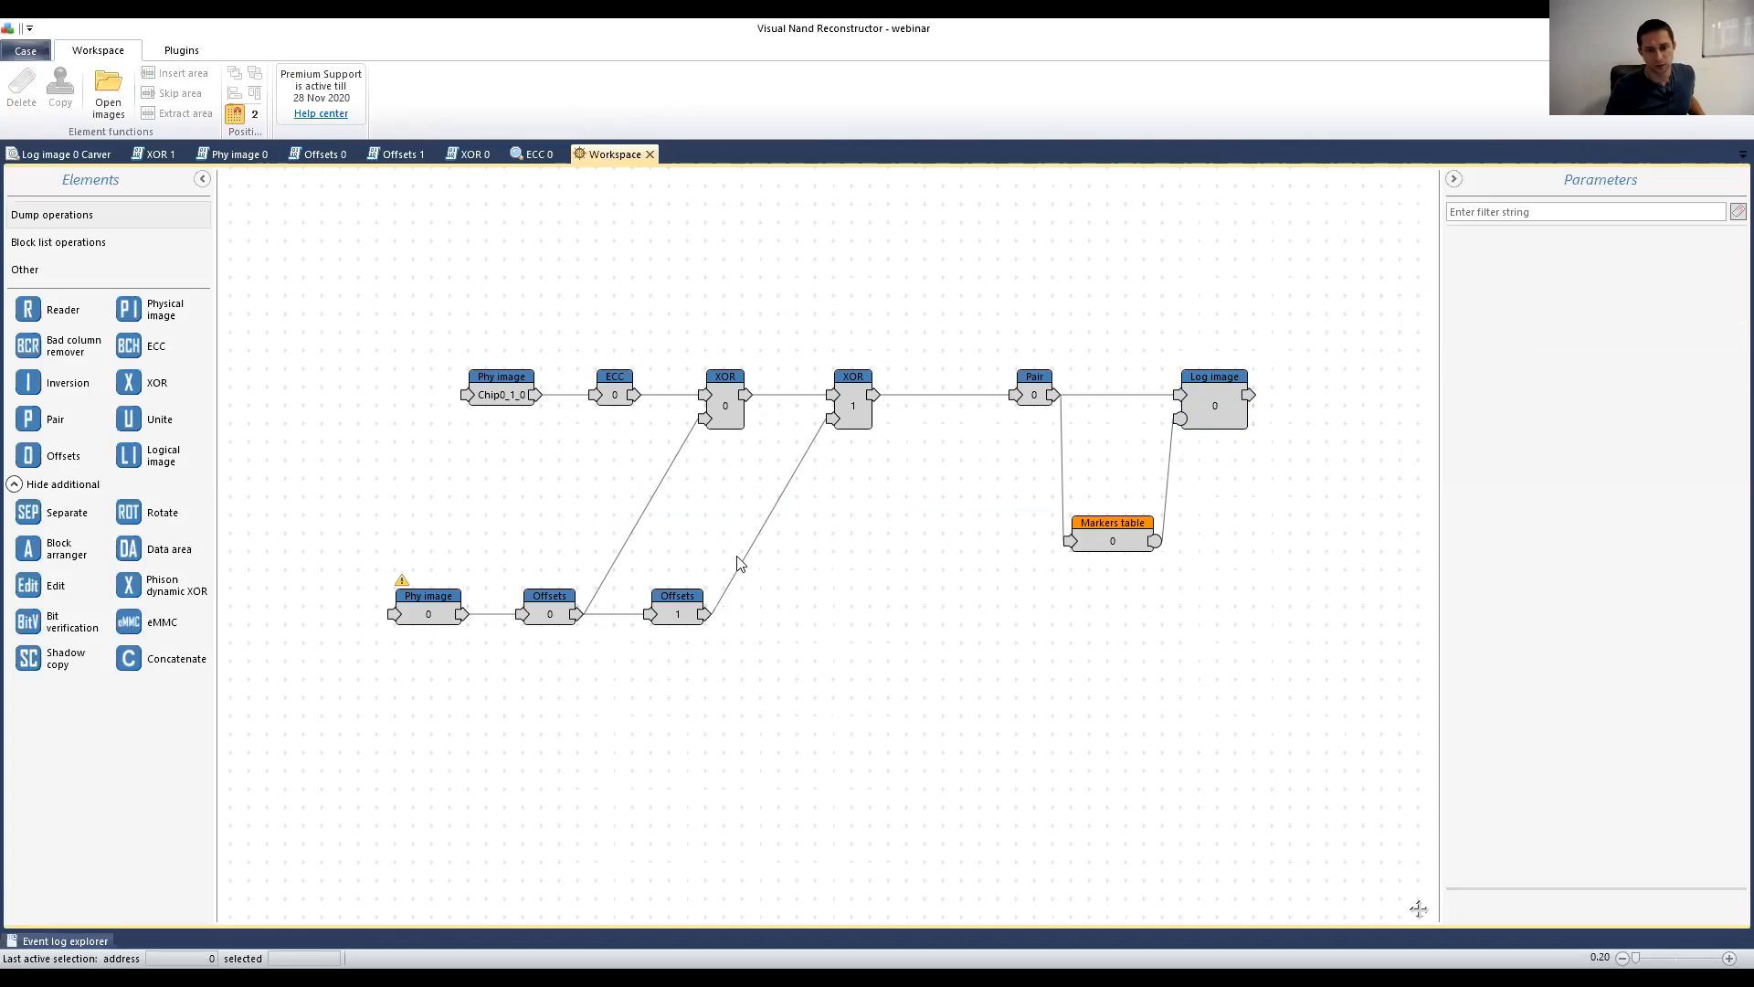
pyautogui.click(680, 596)
pyautogui.click(855, 407)
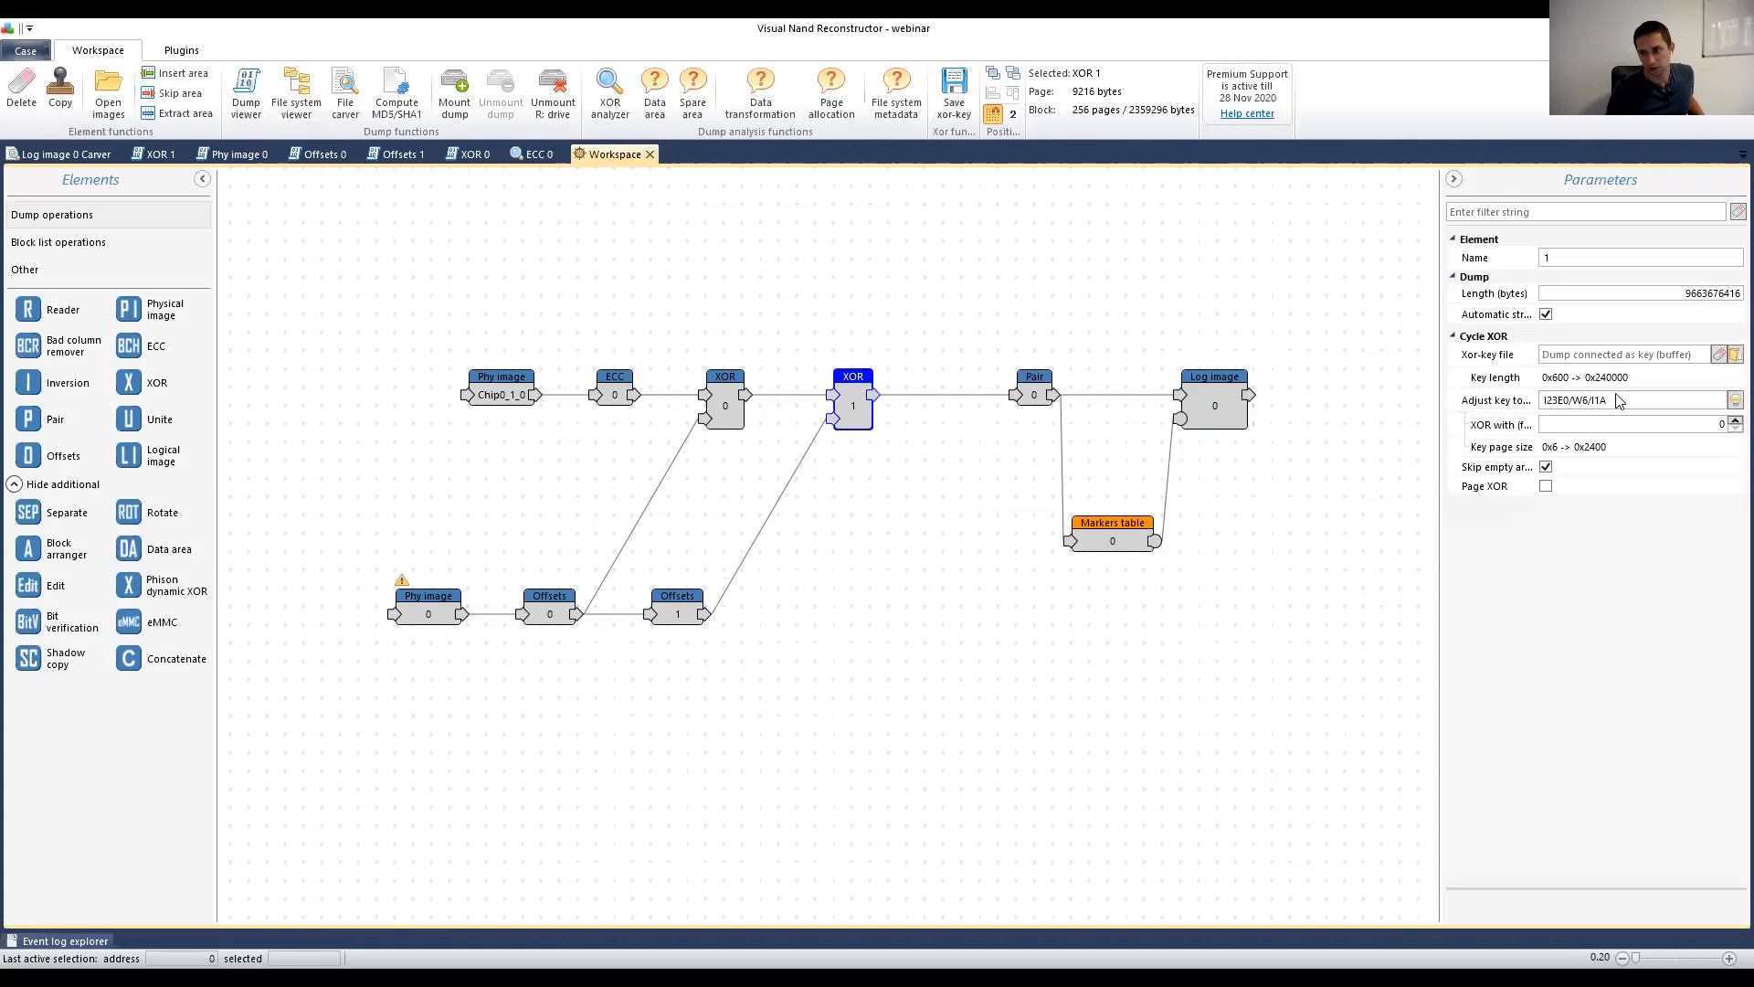